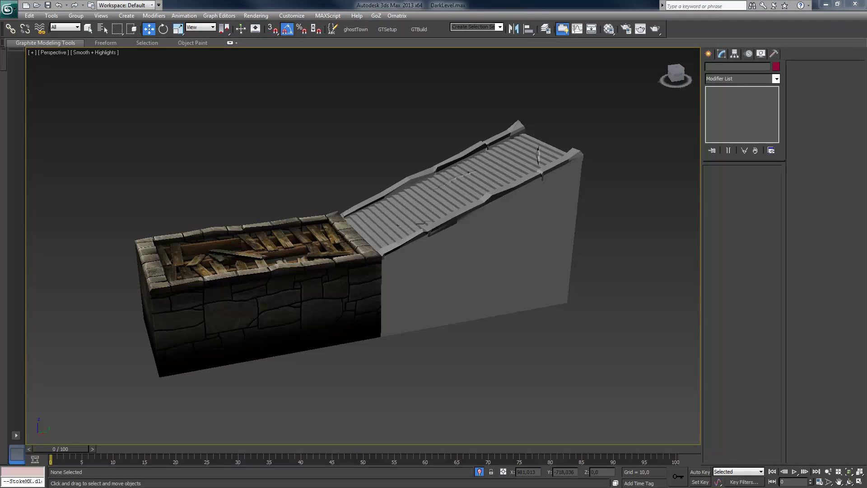
Step: Examine the textured stone block and the untextured stair ramp beside it from several angles and distances
middle_drag(364, 253, 357, 231)
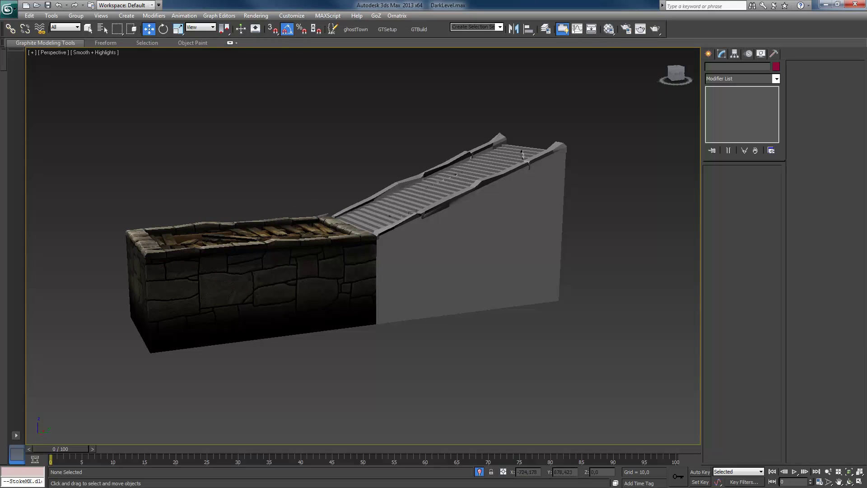
scroll(425, 246, up, 4)
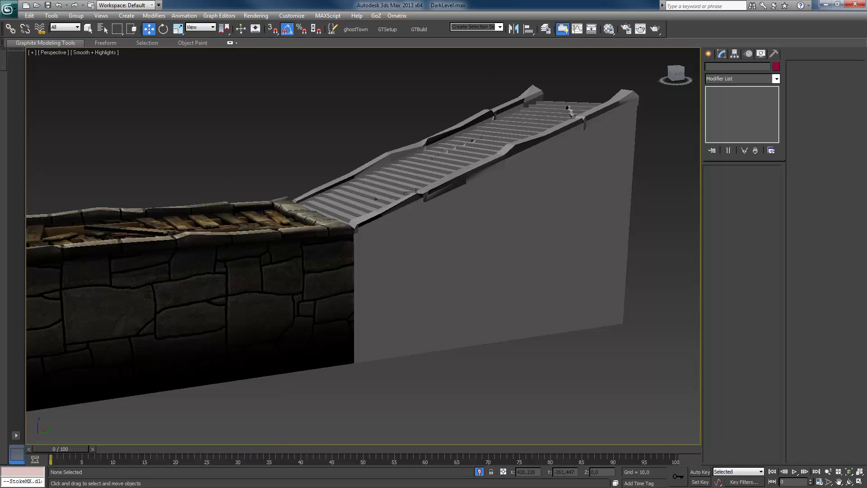
middle_drag(425, 246, 384, 244)
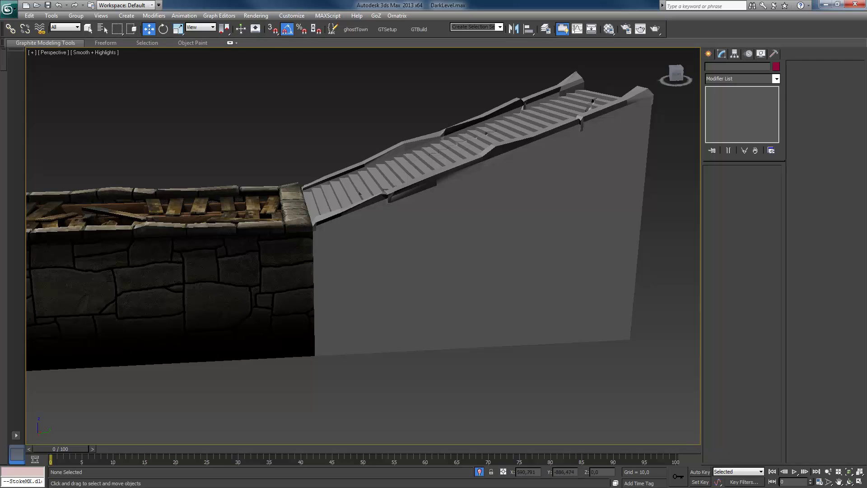
middle_drag(361, 246, 451, 226)
middle_drag(406, 243, 428, 232)
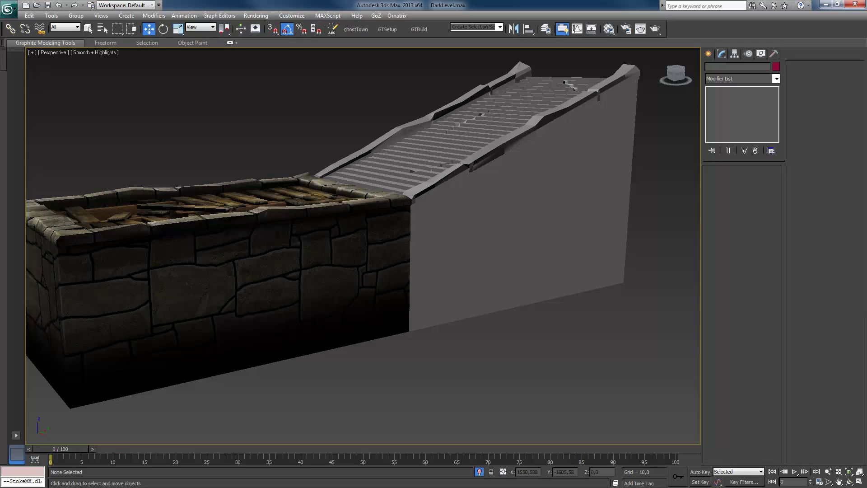
mouse_move(362, 225)
alt+middle_down()
mouse_move(364, 267)
mouse_move(366, 236)
mouse_move(351, 231)
alt+middle_up()
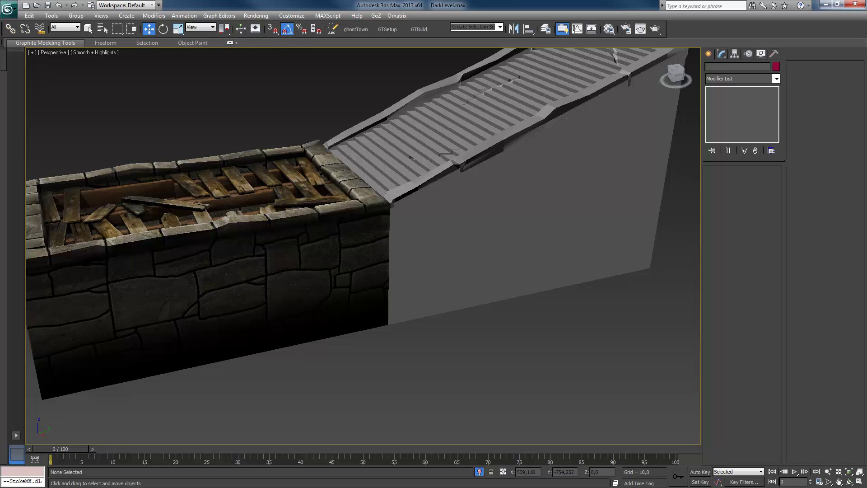
middle_drag(352, 252, 319, 291)
scroll(312, 278, down, 3)
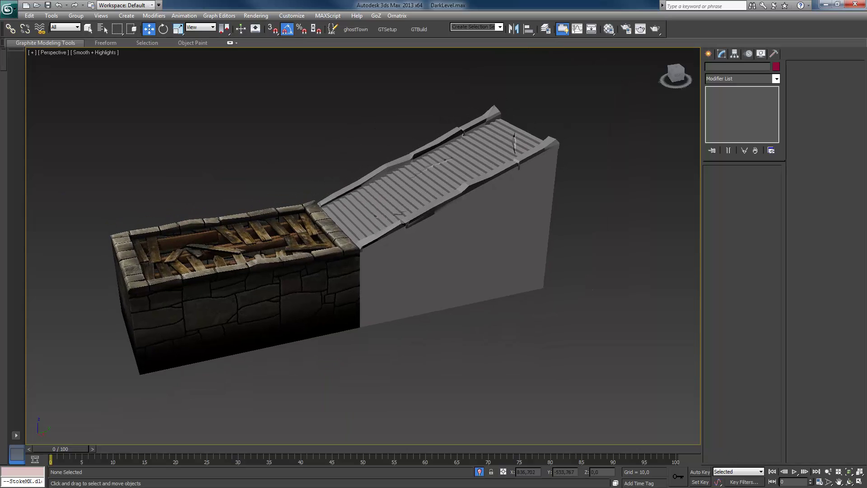
click(444, 253)
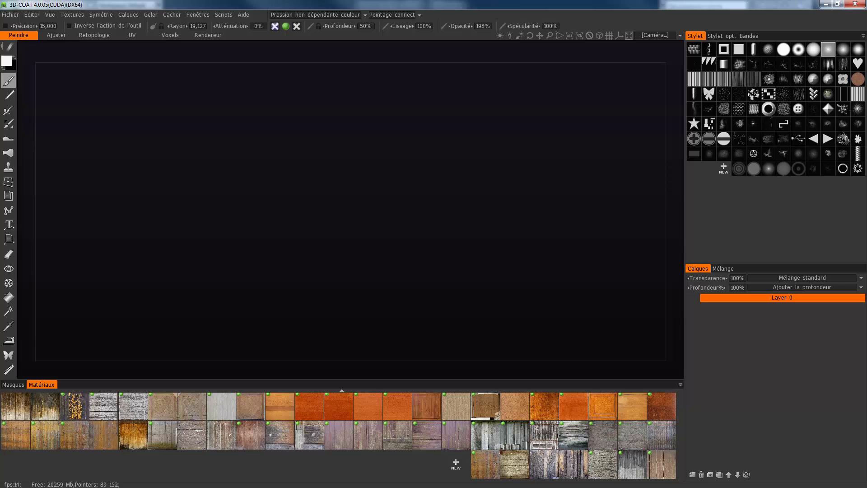
Step: Browse the Skins and Wood folders of the materials library in 3D-Coat
click(680, 385)
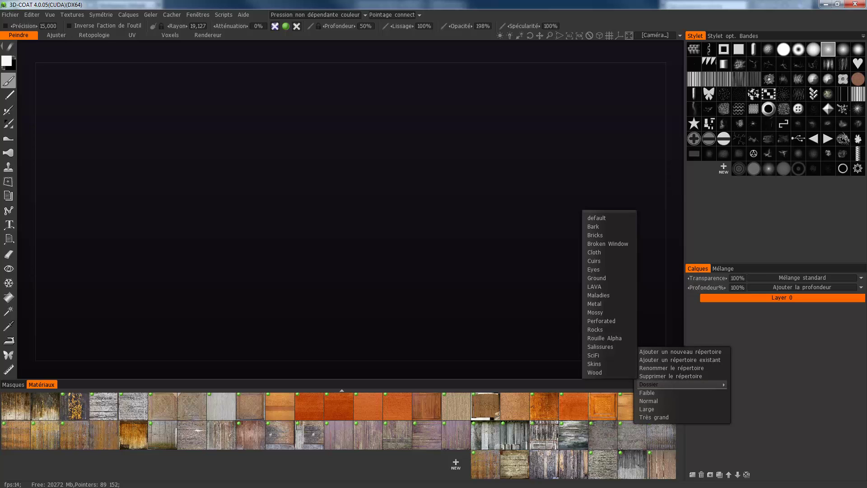
click(680, 383)
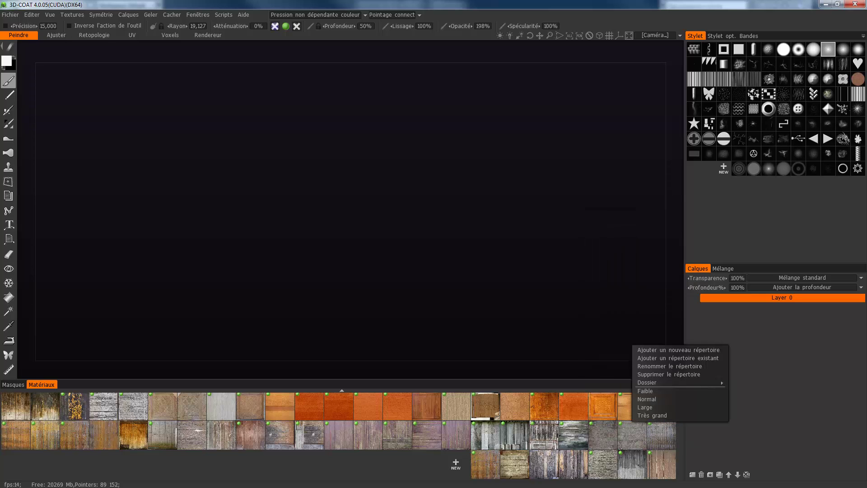
mouse_move(654, 382)
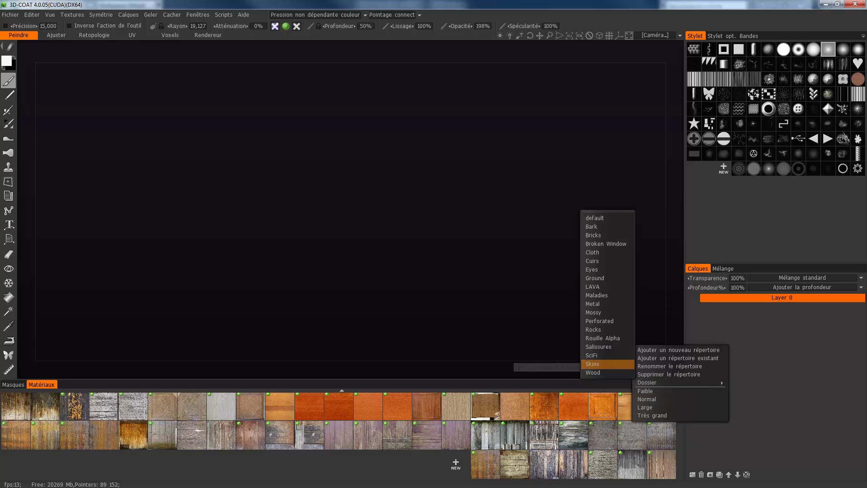
click(605, 363)
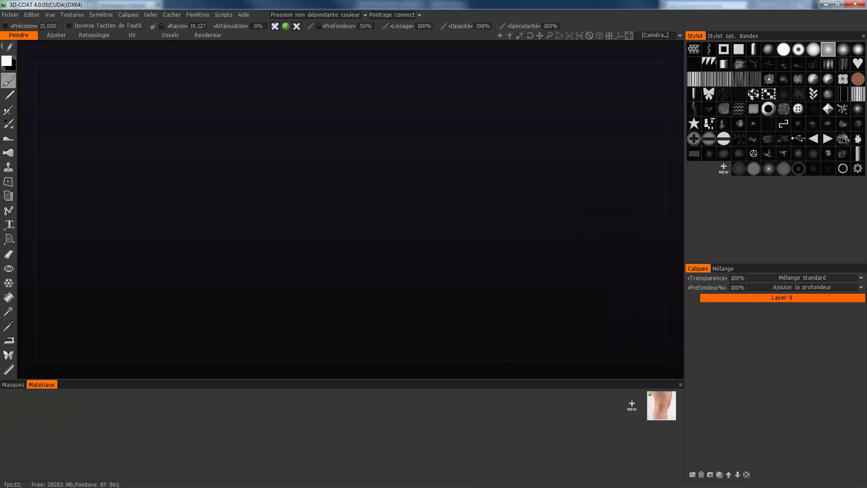
click(681, 385)
mouse_move(679, 384)
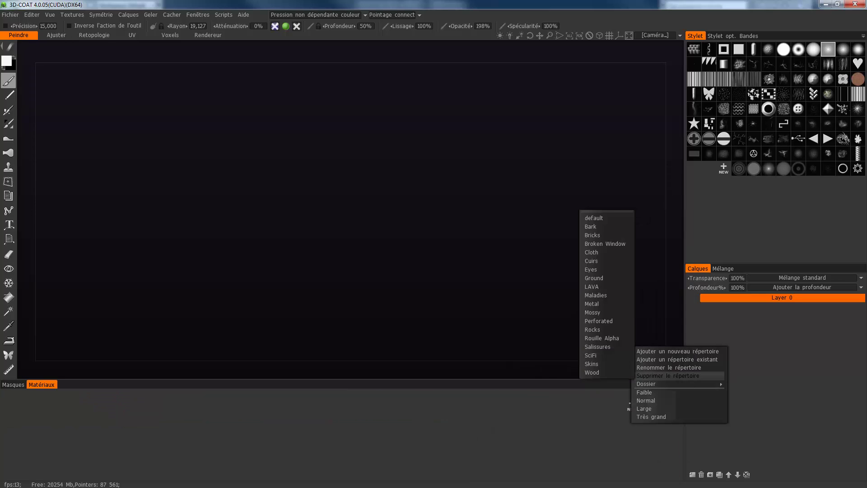
click(596, 372)
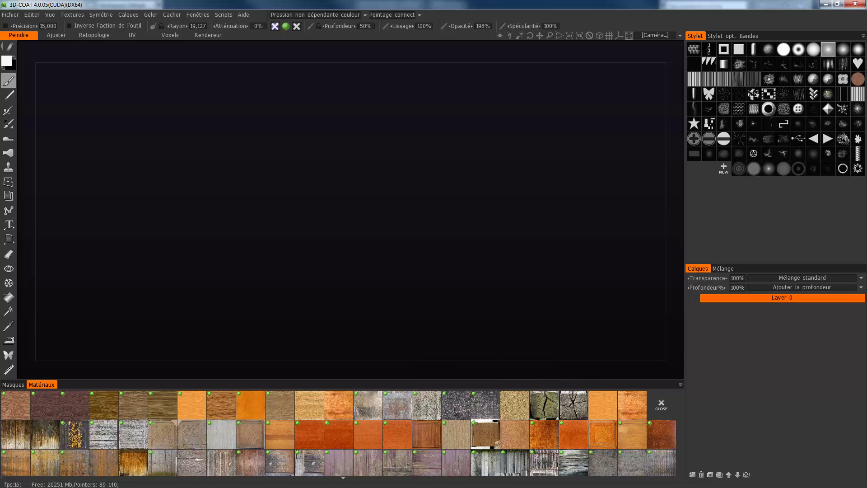
Step: Switch the materials library to the Bricks folder
click(680, 384)
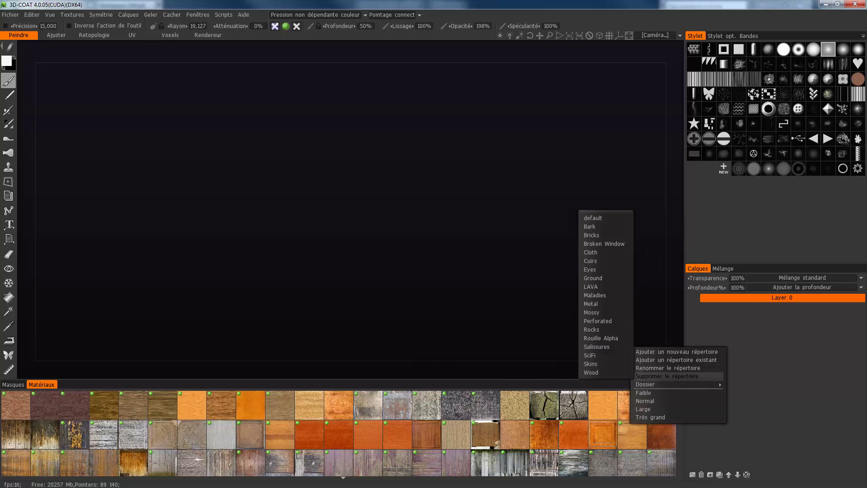
click(676, 360)
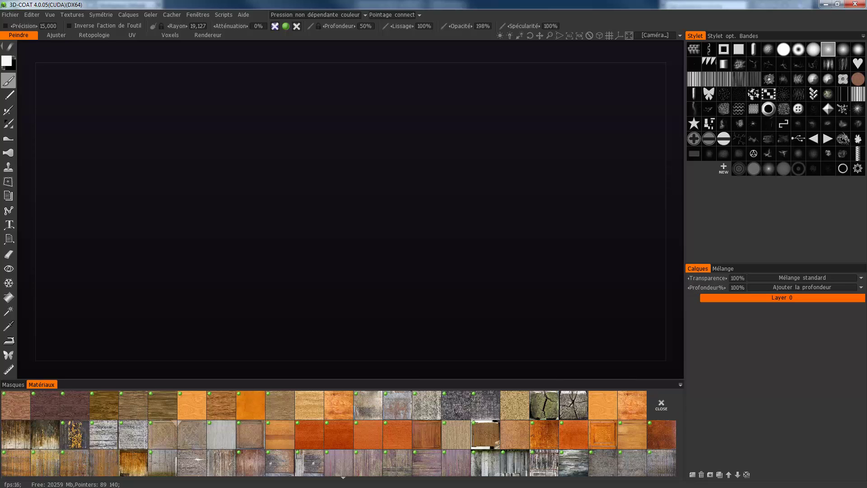
click(681, 384)
mouse_move(680, 384)
click(681, 384)
mouse_move(681, 383)
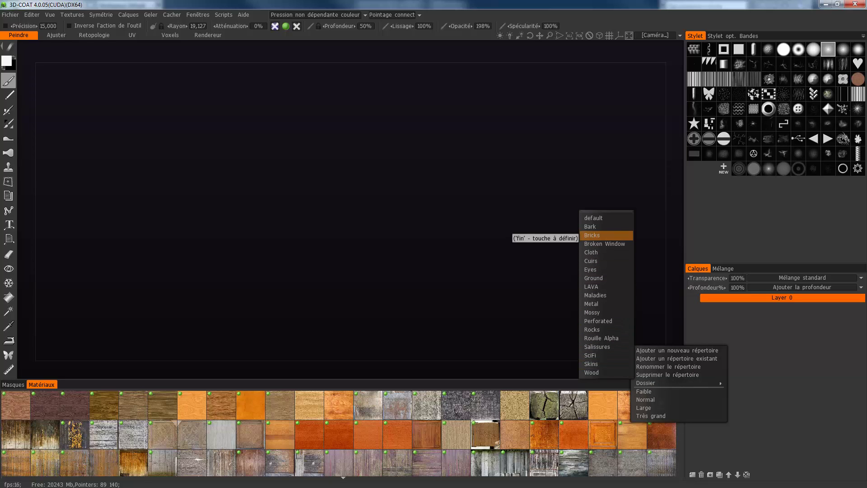
click(596, 235)
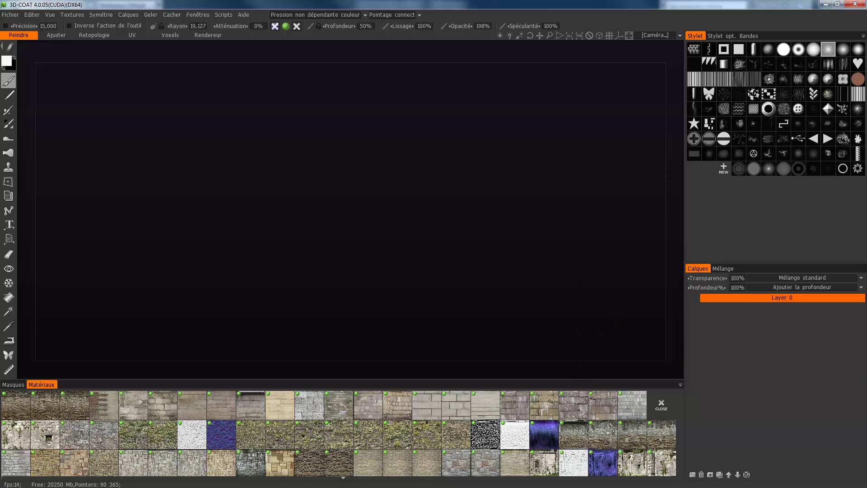
Step: Preview a beige stone brick material from the Bricks folder, reset its overlay to the original scale, shift it, and close the preview
scroll(397, 434, down, 3)
scroll(397, 433, up, 3)
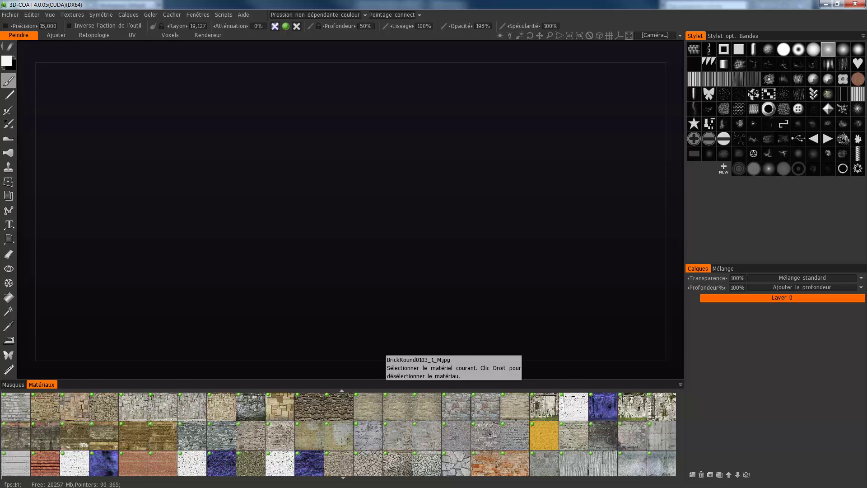
scroll(393, 434, down, 1)
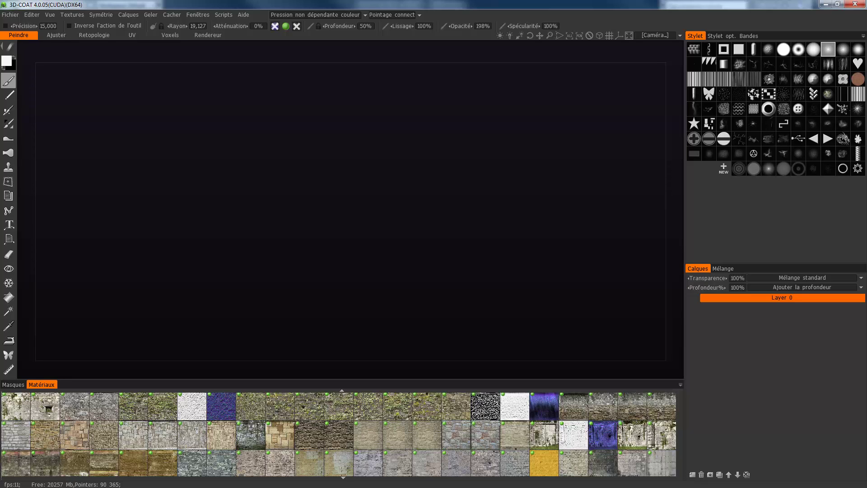
click(397, 434)
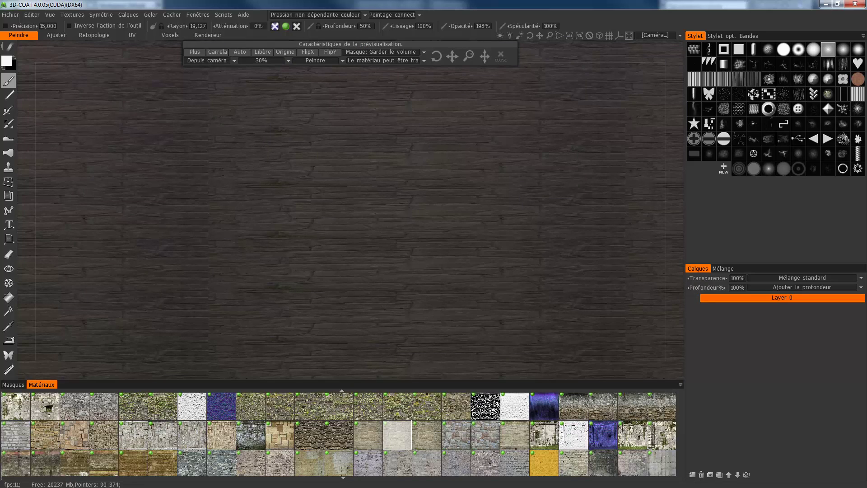
click(285, 53)
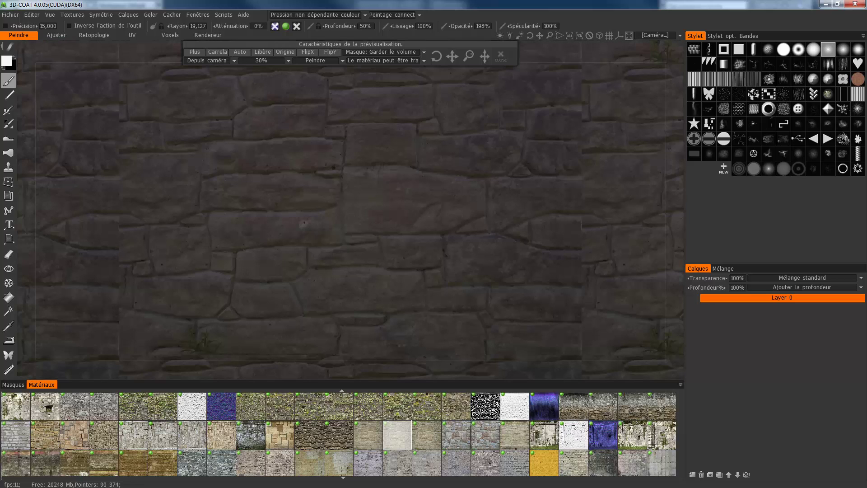
scroll(350, 210, down, 2)
drag(452, 57, 476, 99)
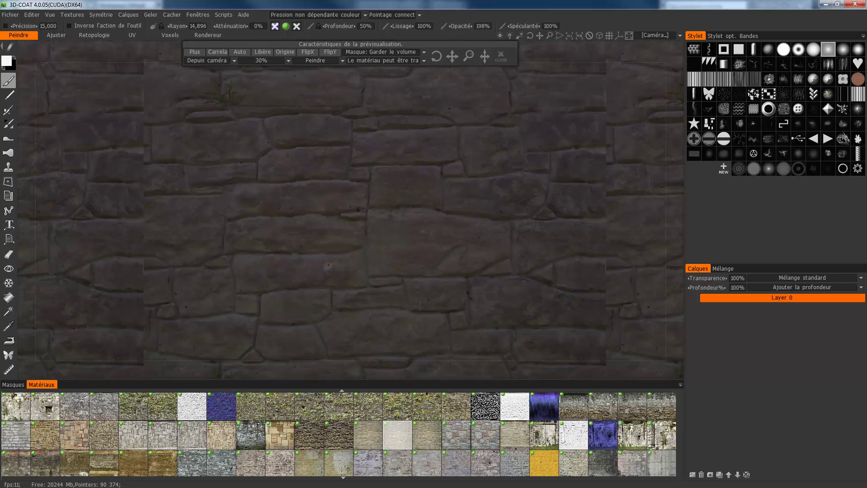
scroll(351, 209, down, 1)
click(500, 56)
Step: Open DarkLevel_Stairs.obj from the export folder as a model for per-pixel painting
click(10, 15)
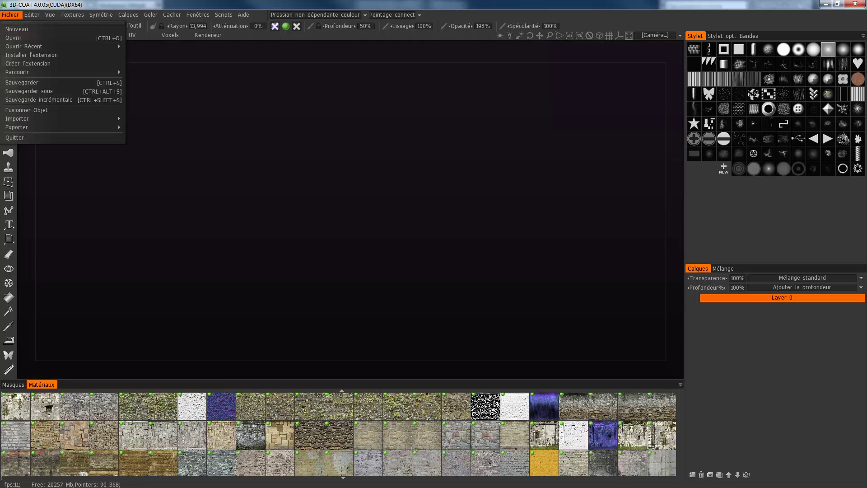
mouse_move(27, 72)
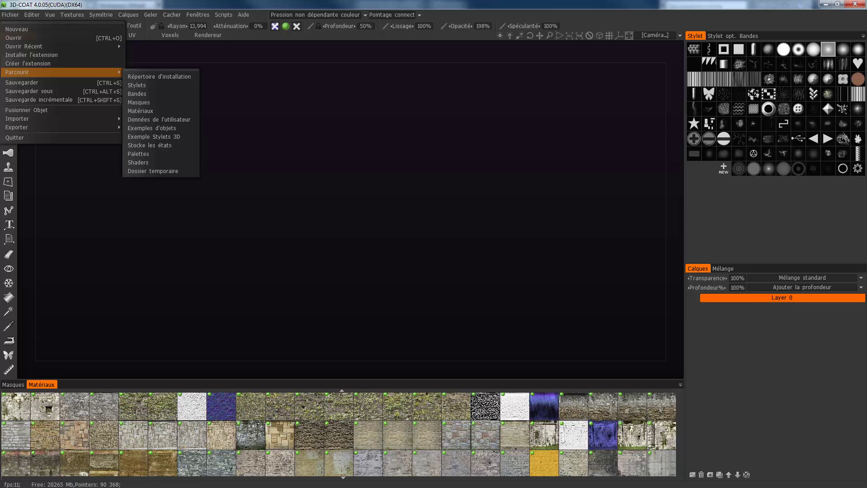
mouse_move(27, 119)
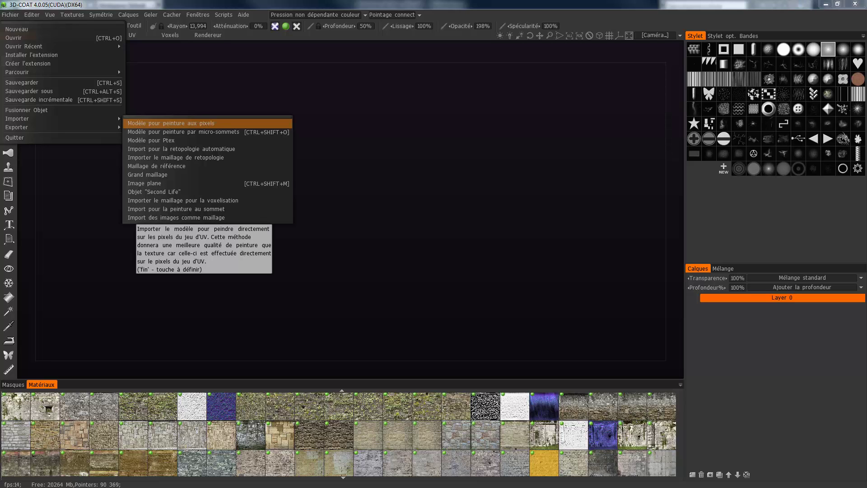
click(172, 122)
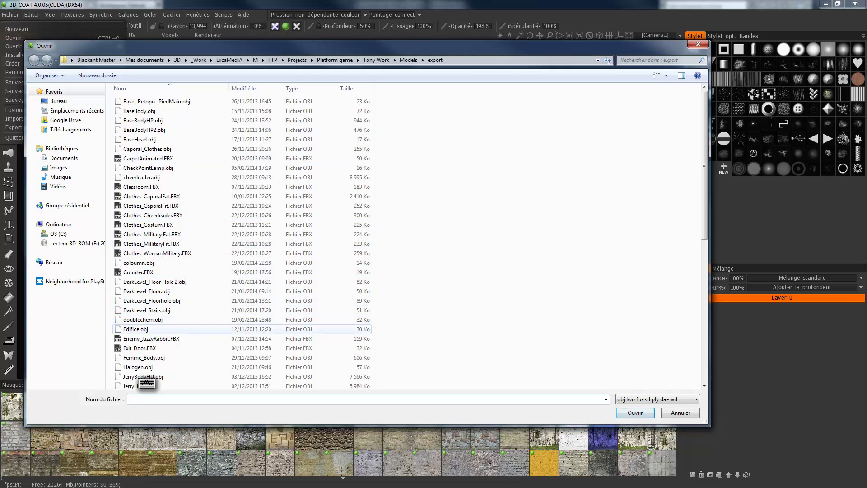
click(147, 310)
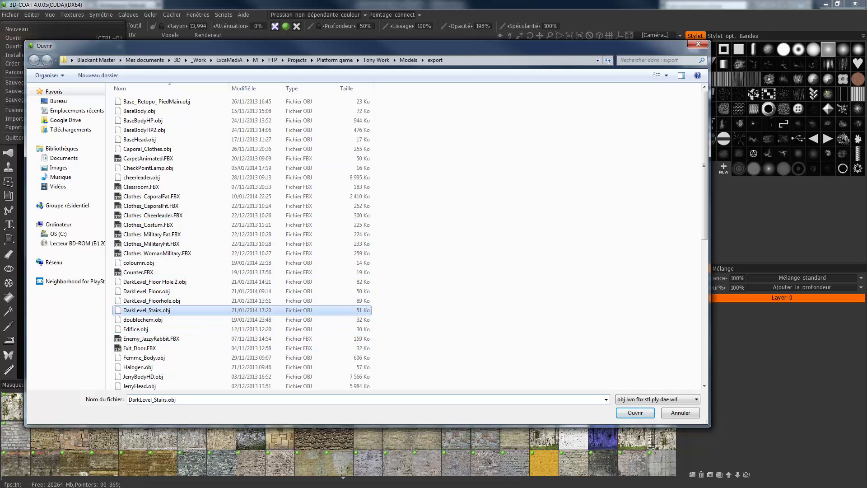
double_click(147, 310)
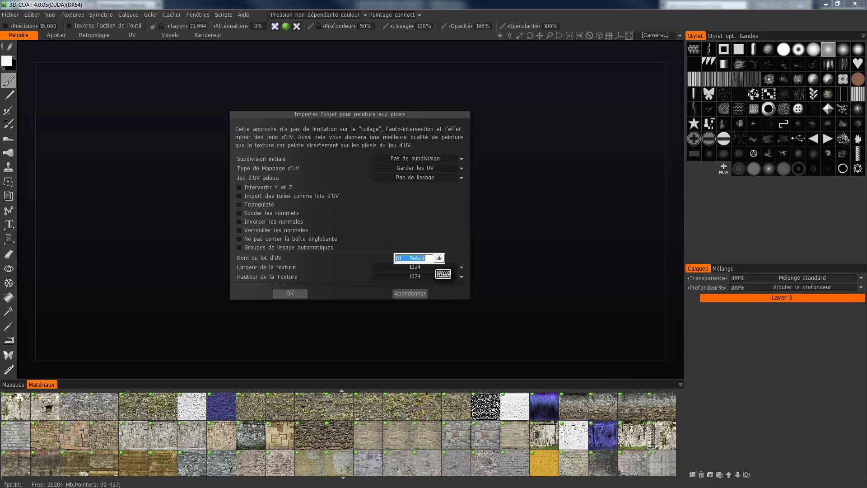
Step: Name the UV set DarkLevel_Stairs and import the object with the existing UVs kept and a 1024 × 1024 texture
text(D)
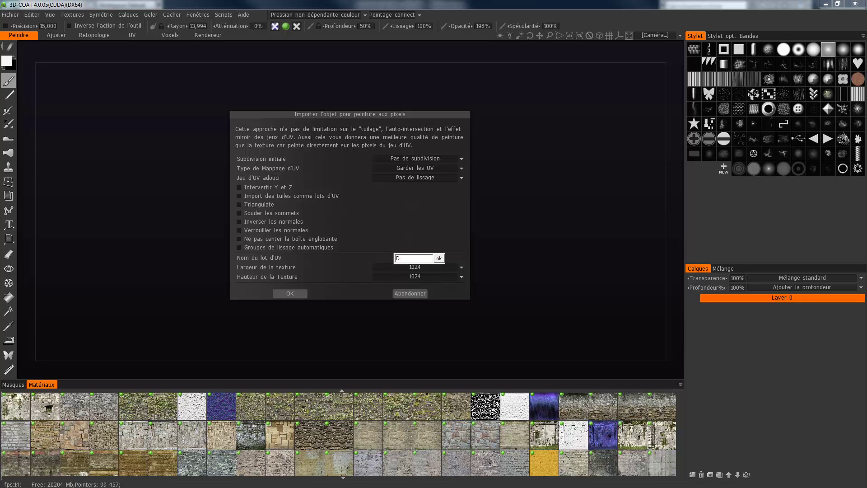
text(ArrkLevel_Stairs)
key(Return)
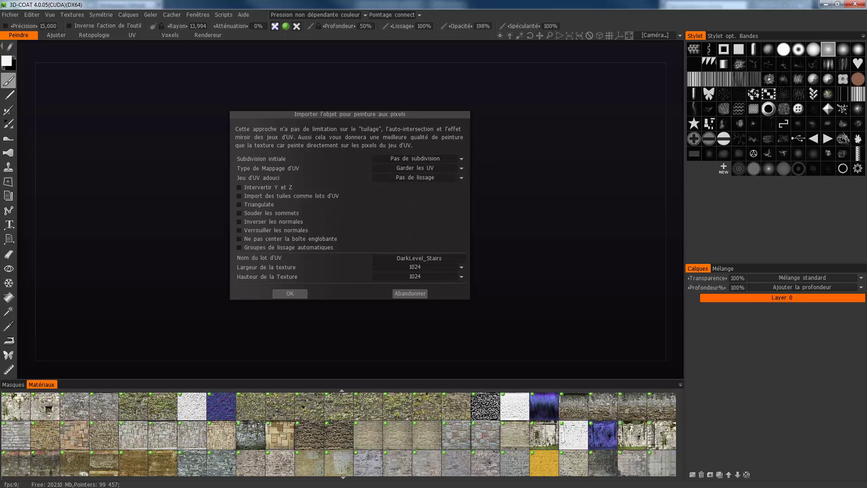
click(290, 293)
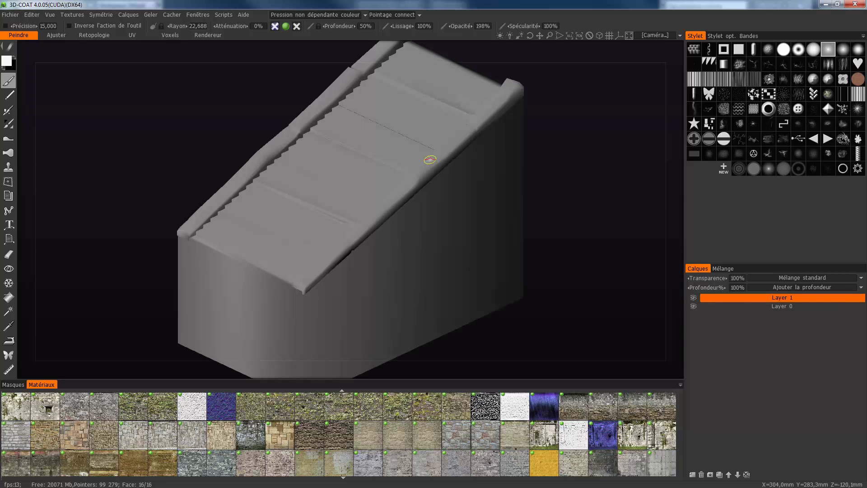
Step: Switch to the UV workspace and clear all existing seams on the stairs model
click(132, 35)
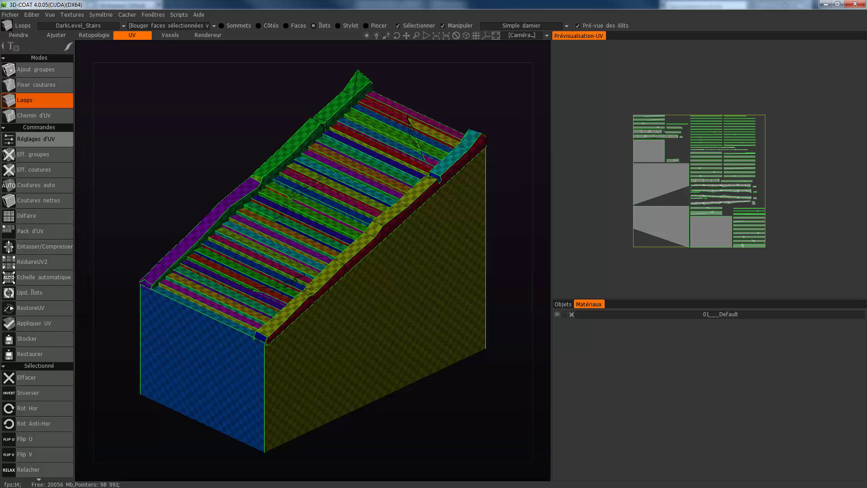
click(36, 169)
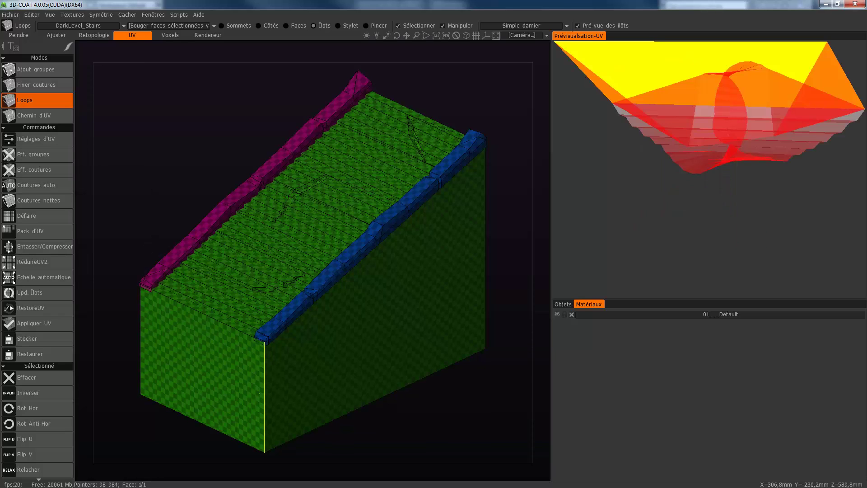
Step: Mark seam loops along the vertical corner edges and top edges of both end walls to separate them from the side walls
click(150, 341)
click(192, 316)
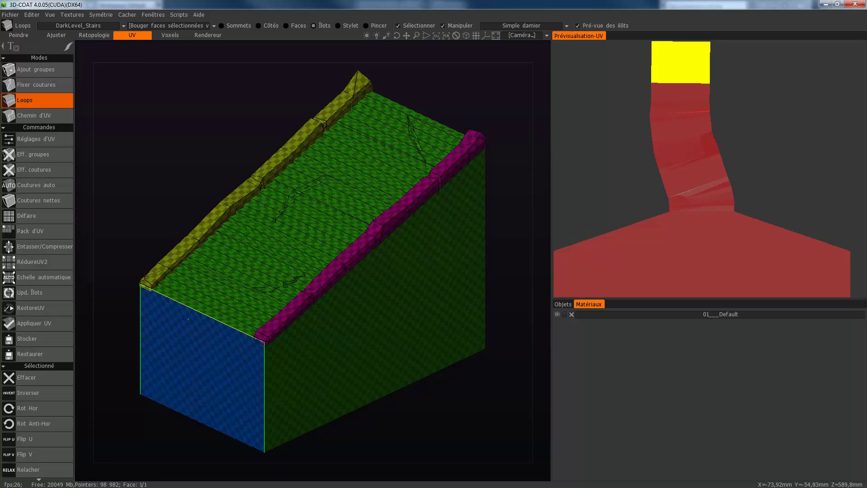
click(476, 222)
drag(511, 244, 344, 232)
middle_drag(533, 384, 386, 443)
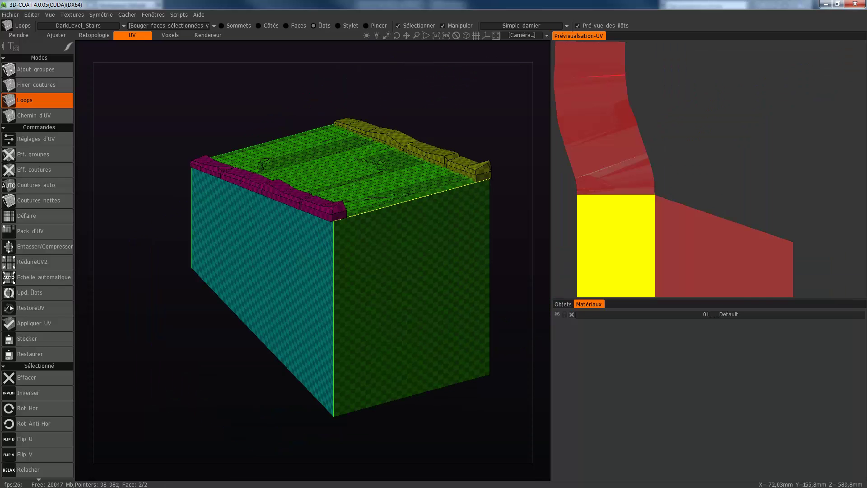
click(424, 201)
alt+drag(471, 253, 388, 253)
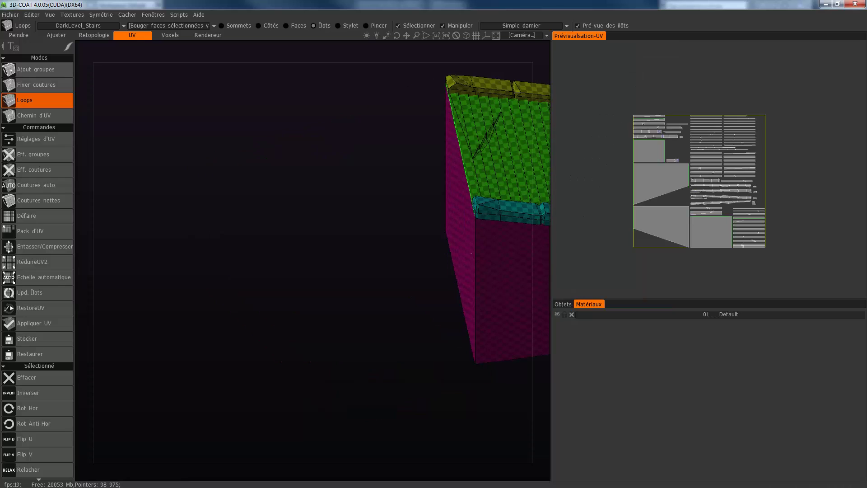
click(522, 305)
middle_drag(524, 305, 286, 325)
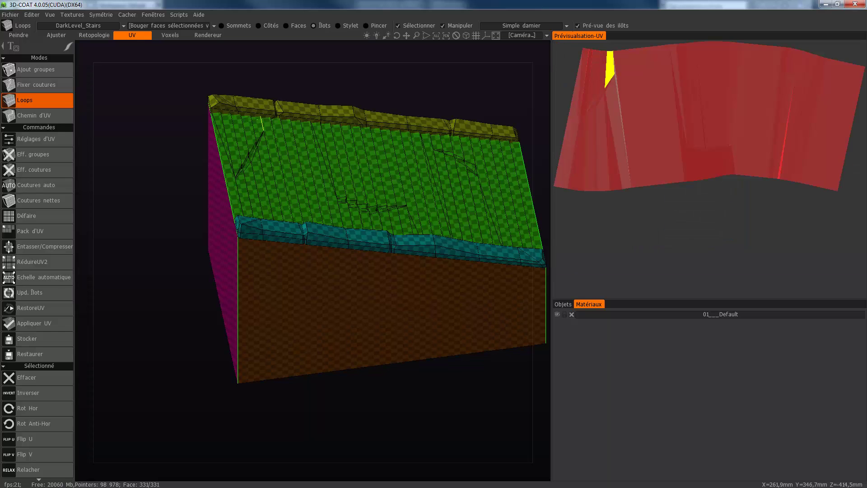
Step: Mark seams around the ends of both railings where they meet the high end wall
drag(180, 194, 244, 196)
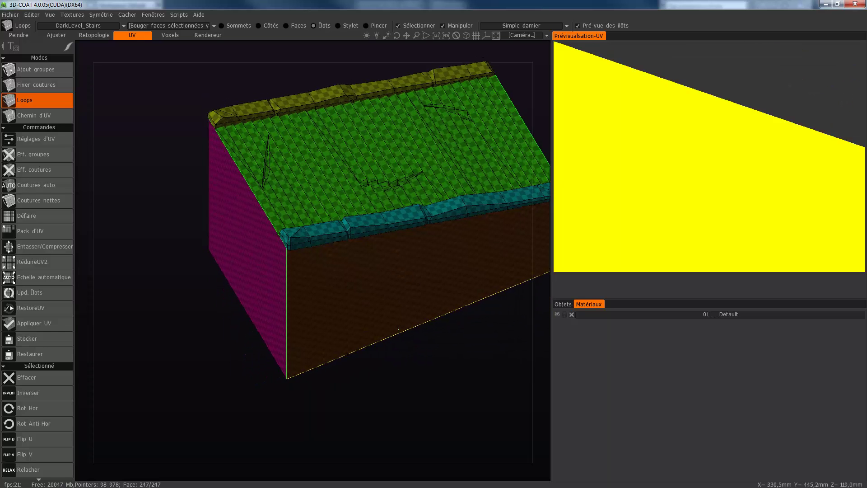
middle_drag(399, 348, 400, 383)
right_drag(401, 382, 429, 384)
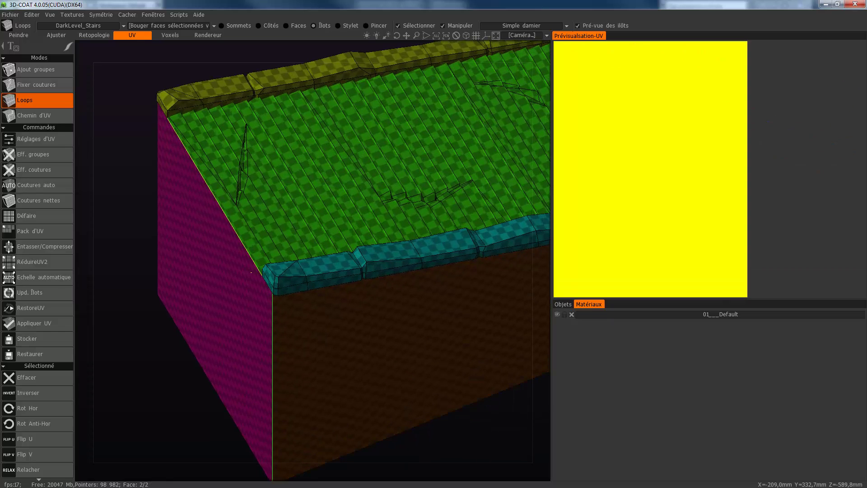
click(275, 286)
drag(180, 280, 325, 253)
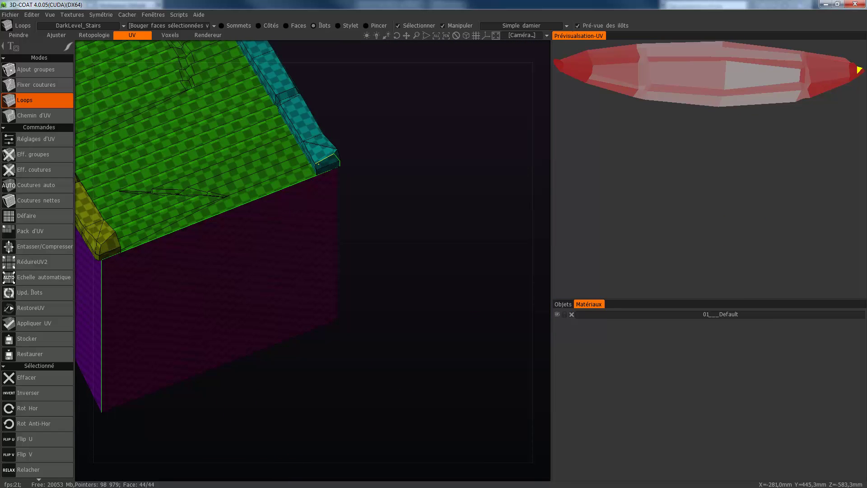
click(317, 166)
drag(384, 194, 501, 181)
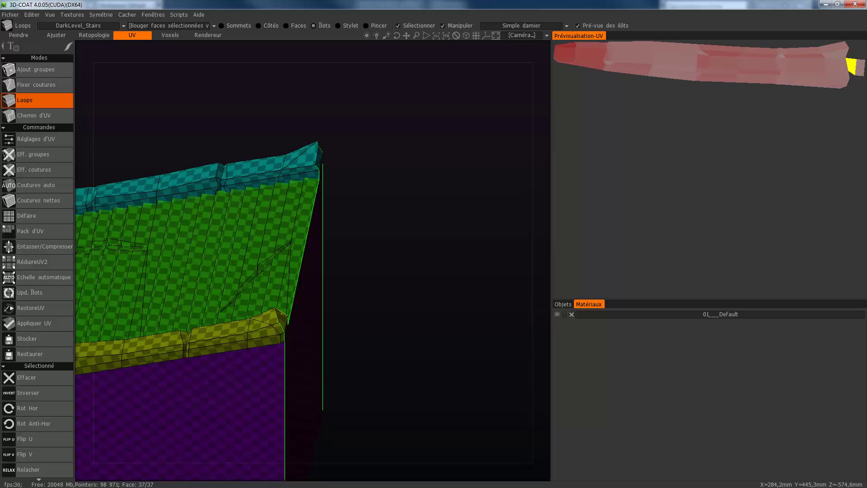
Step: Mark individual seam edges with the edge seam mode around the railing end at the low end wall
middle_drag(323, 262, 541, 214)
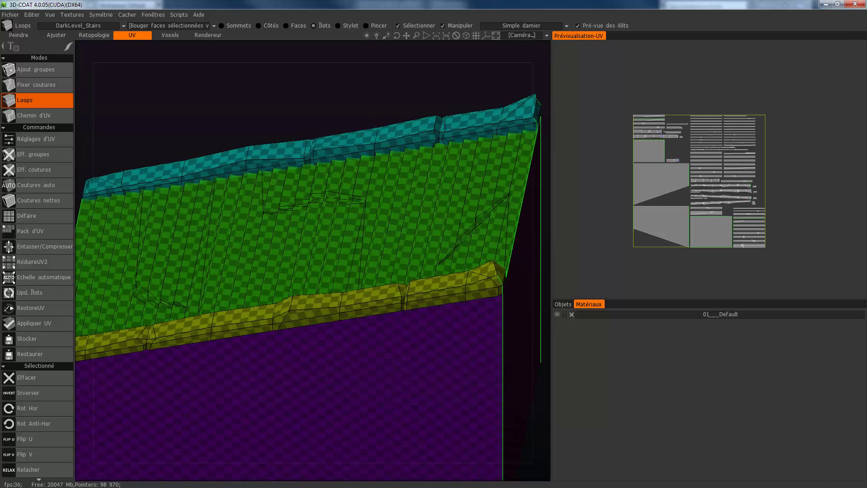
middle_drag(313, 252, 510, 228)
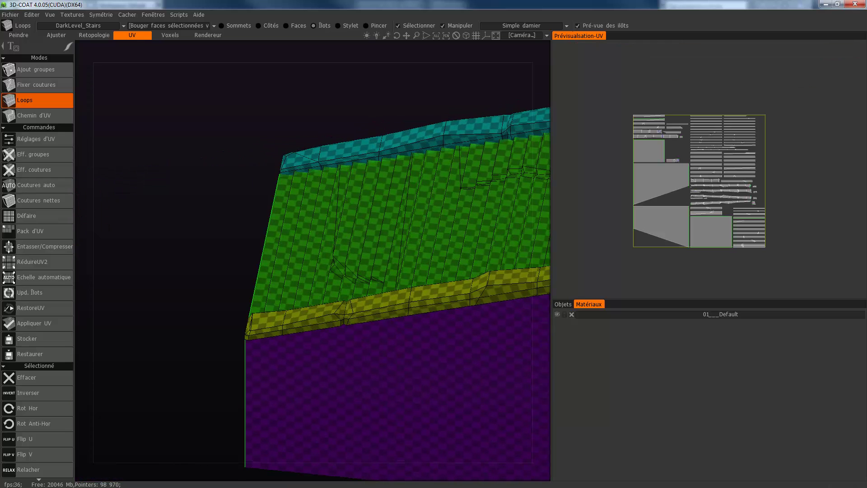
drag(253, 217, 359, 246)
middle_drag(359, 246, 388, 125)
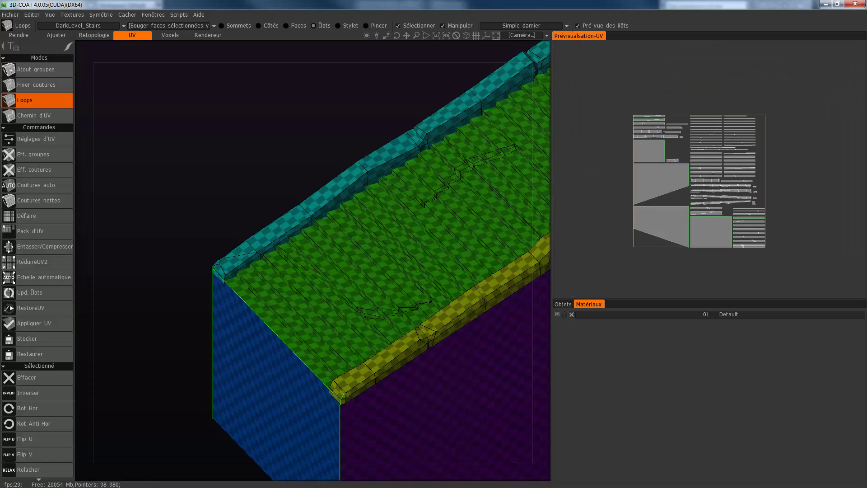
right_drag(181, 217, 156, 232)
drag(156, 232, 271, 225)
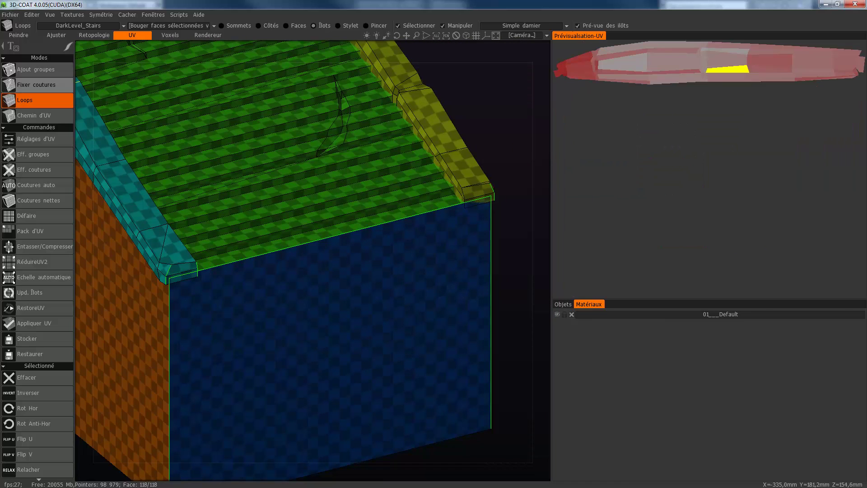
click(45, 85)
middle_drag(432, 224, 247, 338)
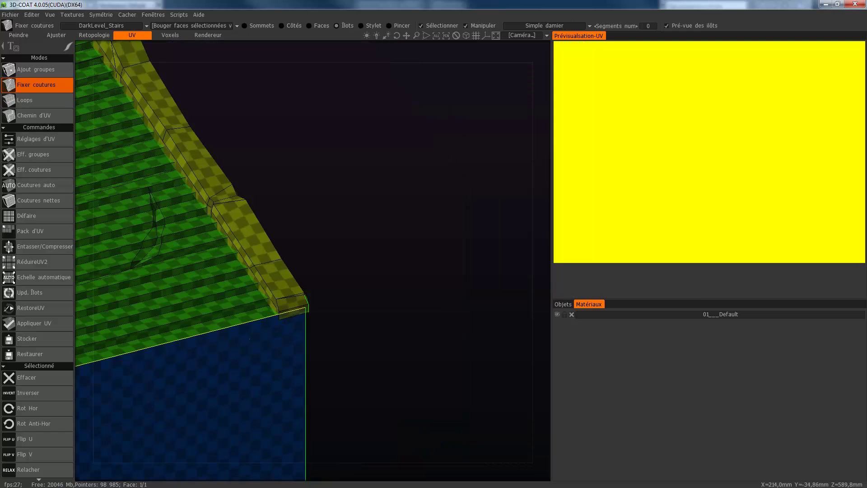
scroll(312, 260, up, 3)
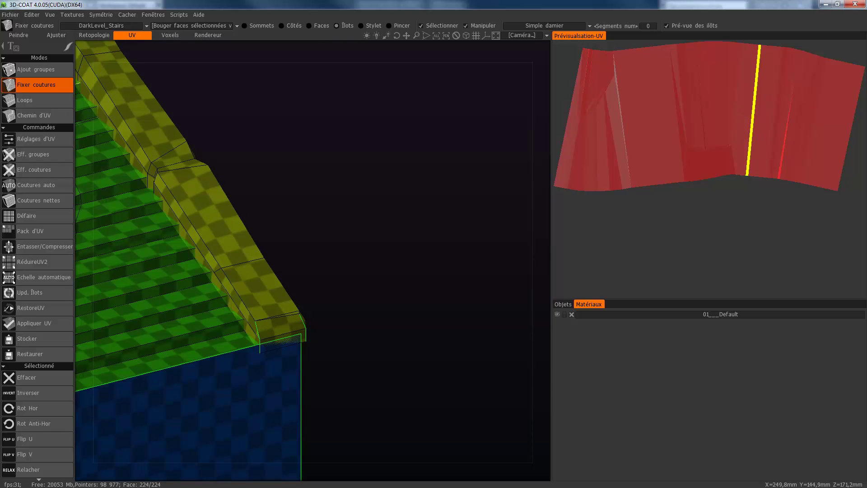
alt+right_drag(289, 239, 278, 272)
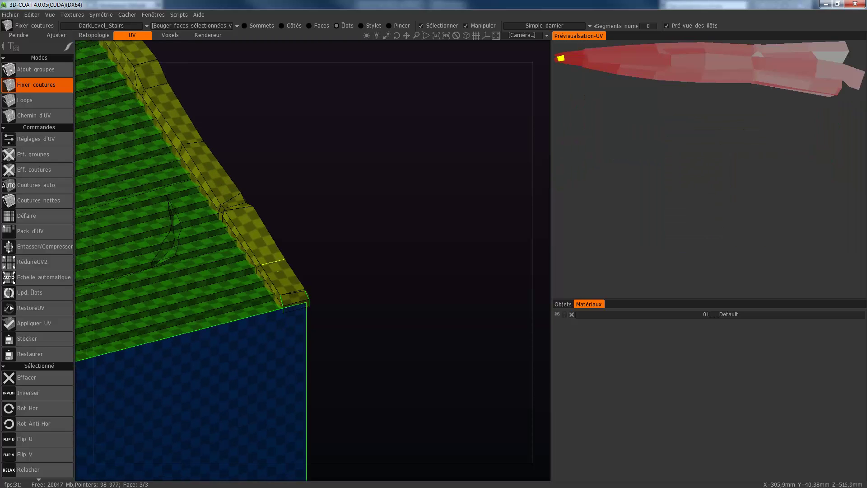
Step: Split one railing into three UV islands with seam loops at its two stone joints
click(25, 100)
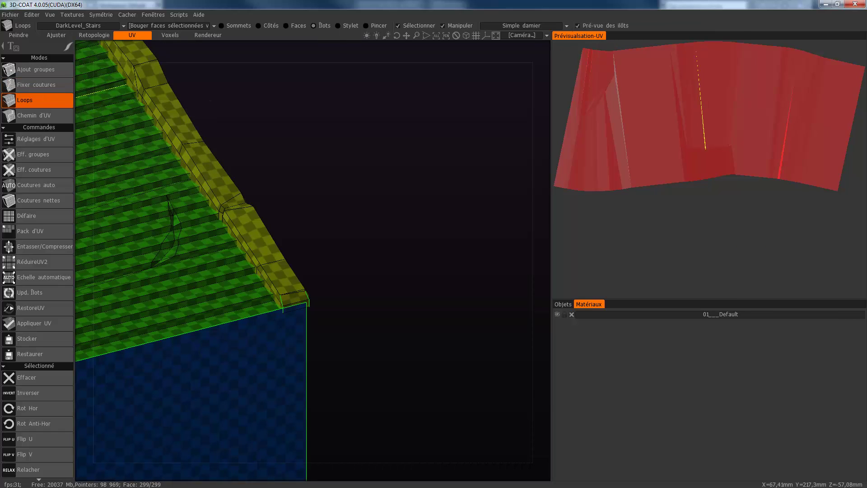
drag(288, 149, 192, 246)
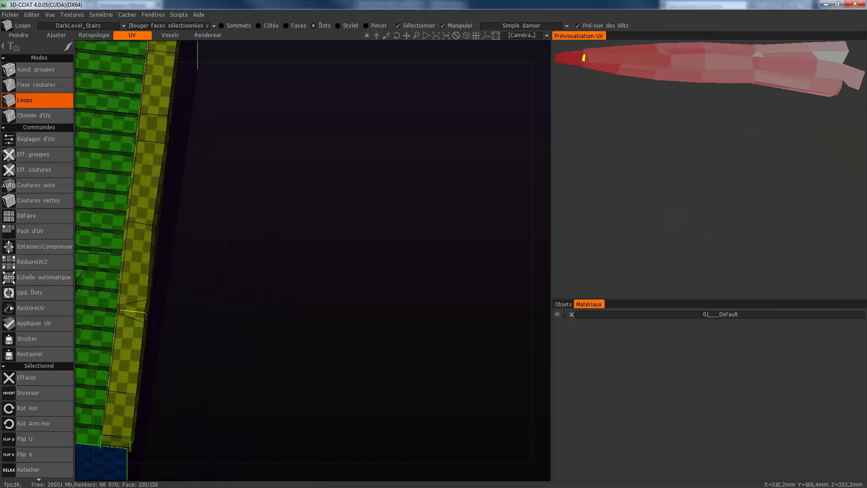
click(133, 311)
drag(217, 293, 289, 289)
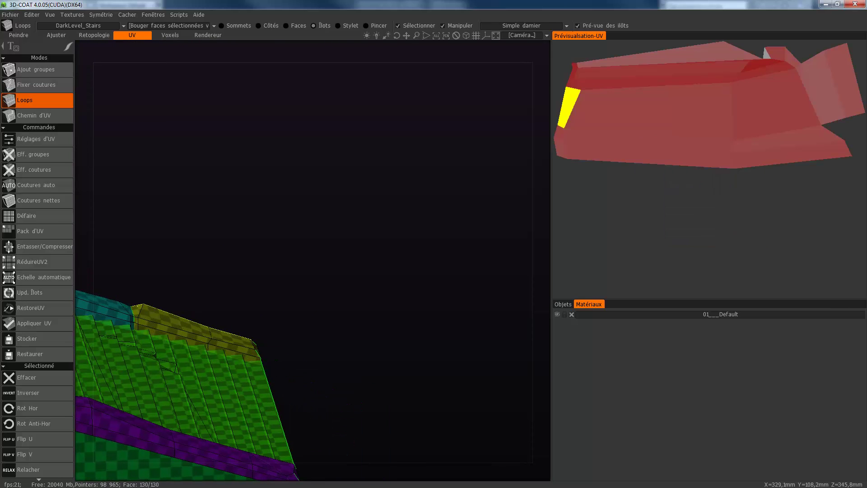
drag(244, 289, 180, 244)
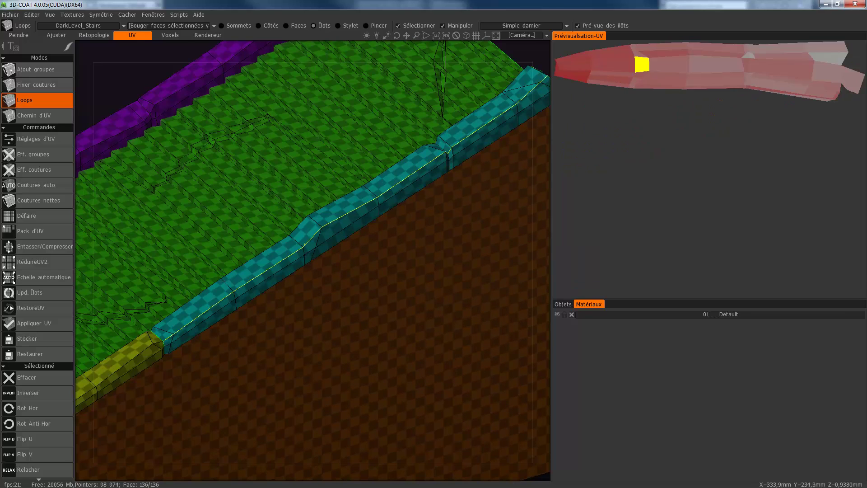
click(446, 149)
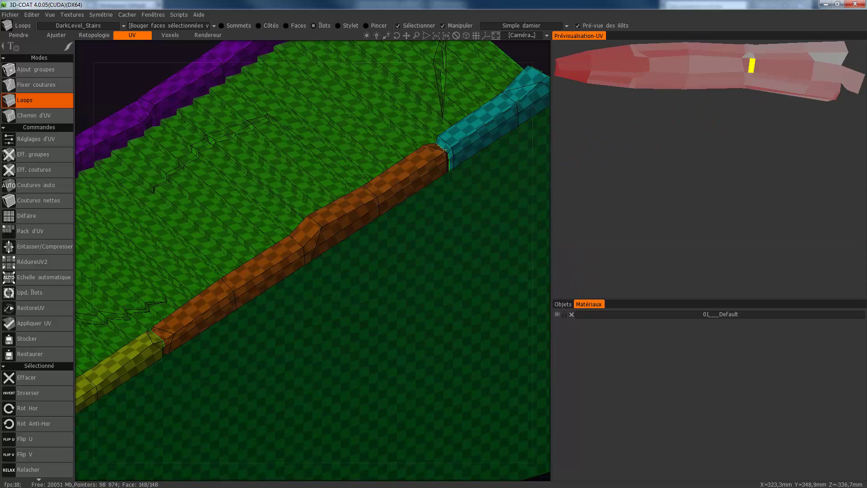
middle_drag(294, 131, 358, 268)
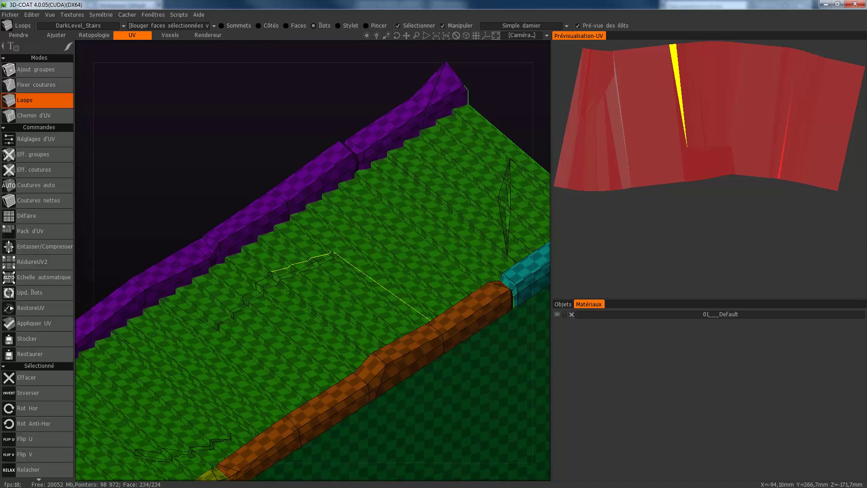
Step: Split the opposite railing with seam loops at its two matching stone joints
drag(343, 109, 257, 113)
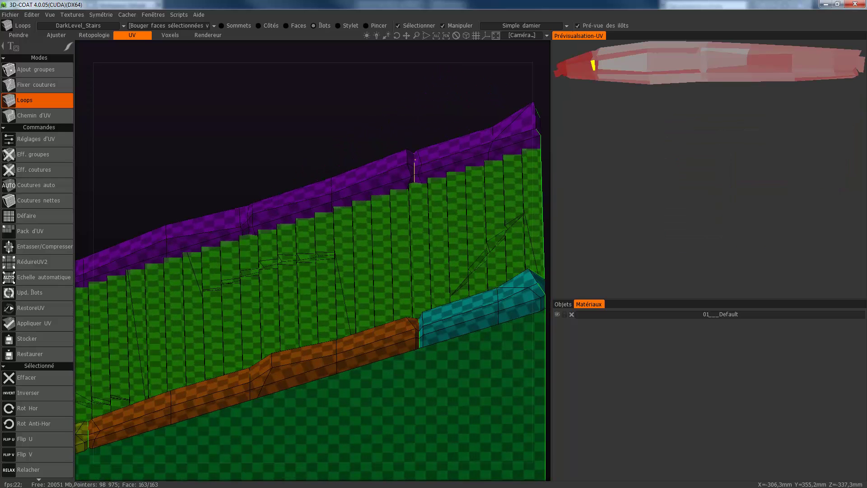
click(415, 159)
middle_drag(298, 145, 495, 87)
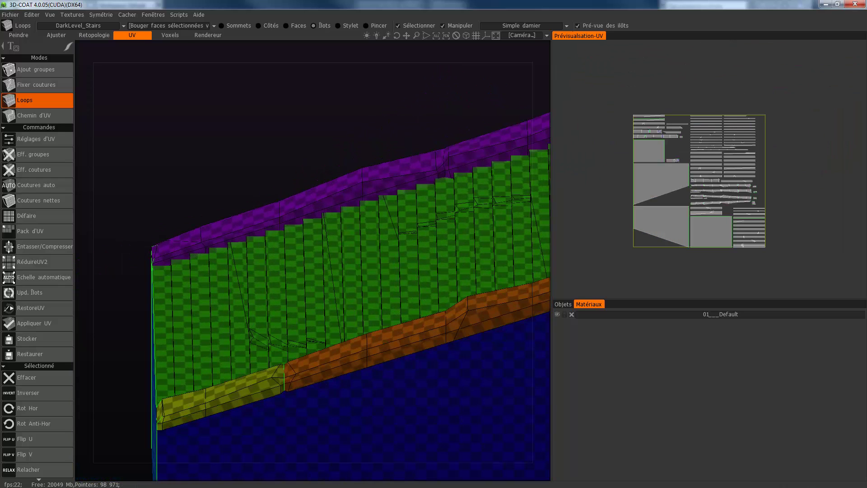
click(445, 163)
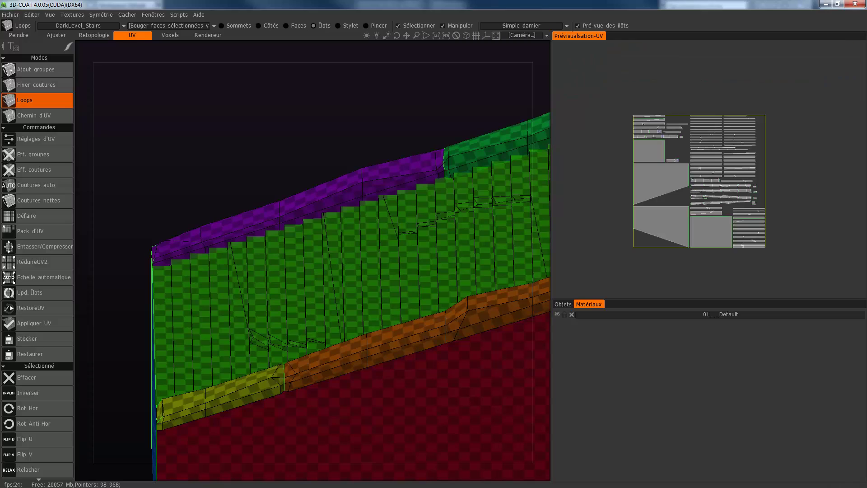
Step: Unwrap the stairs model into UV islands from the new seams
drag(253, 136, 416, 167)
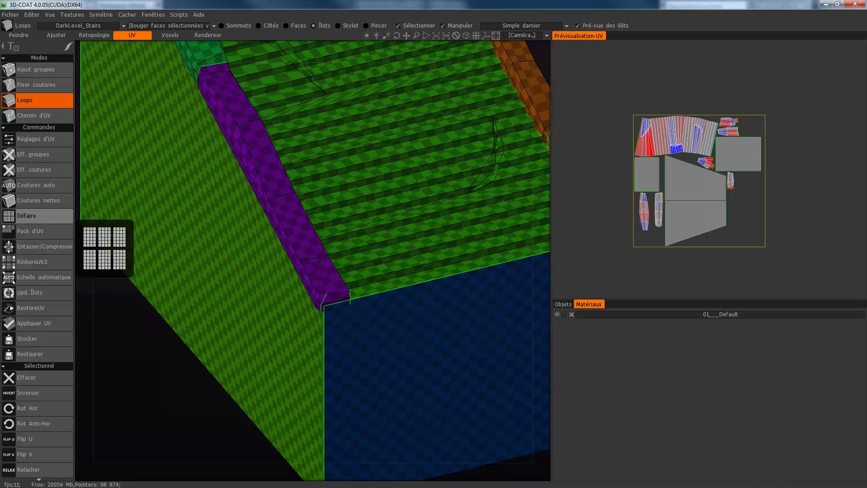
scroll(709, 196, up, 2)
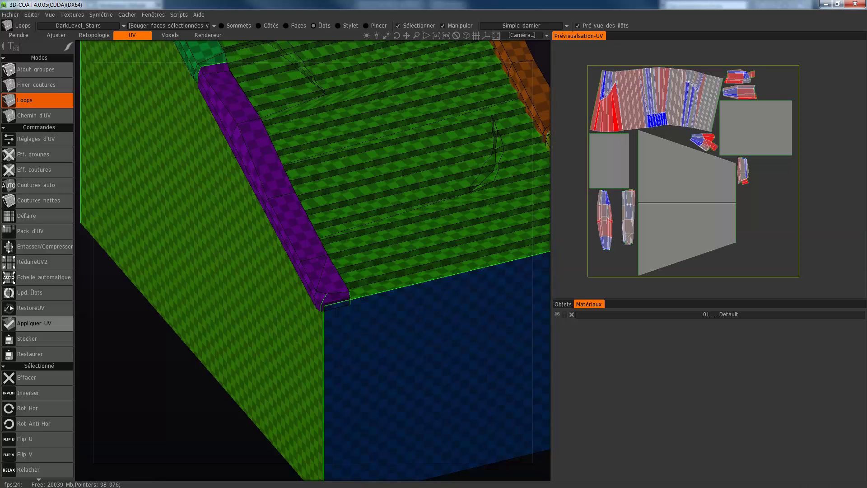
Step: Select the large stair-tread island and unwrap it again with LSCM
scroll(40, 316, down, 3)
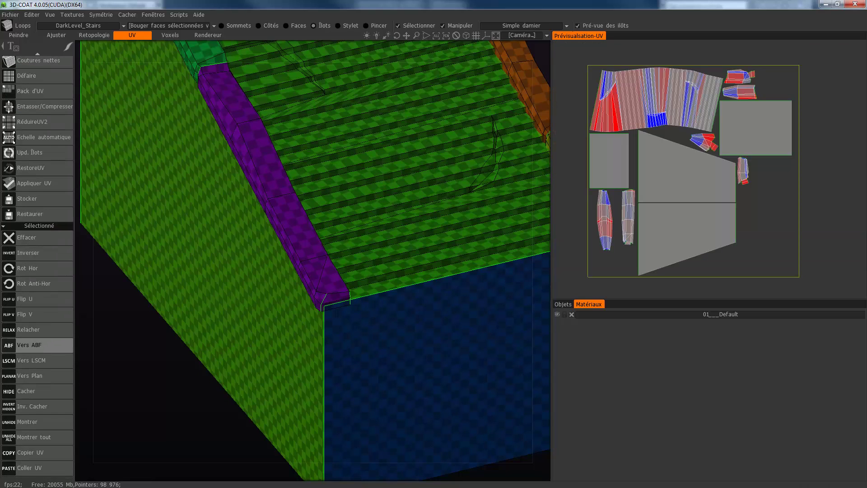
scroll(36, 267, up, 1)
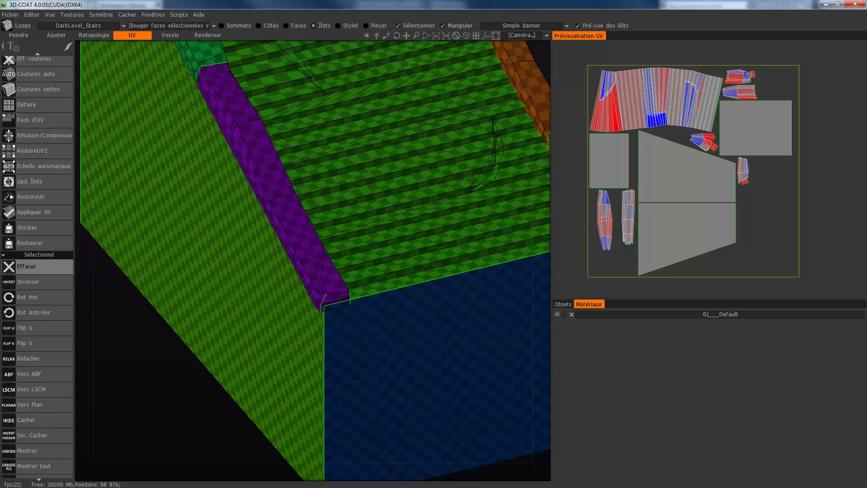
scroll(36, 270, up, 1)
scroll(36, 271, down, 1)
scroll(36, 271, up, 2)
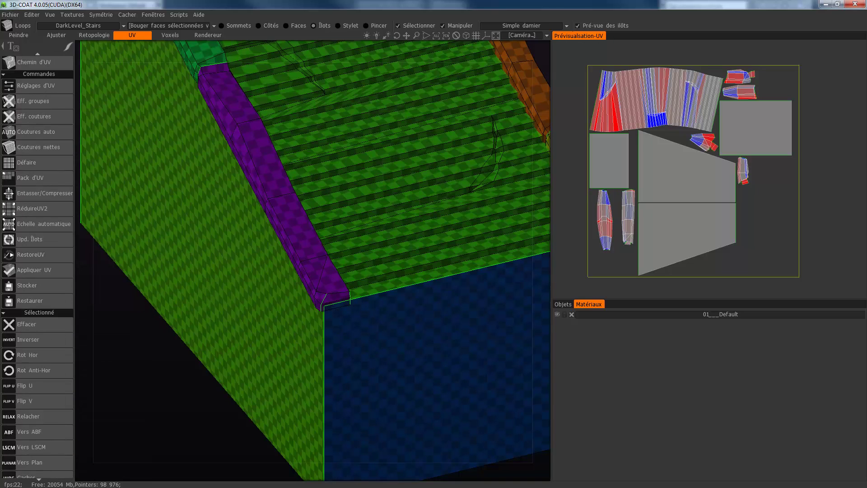
click(384, 167)
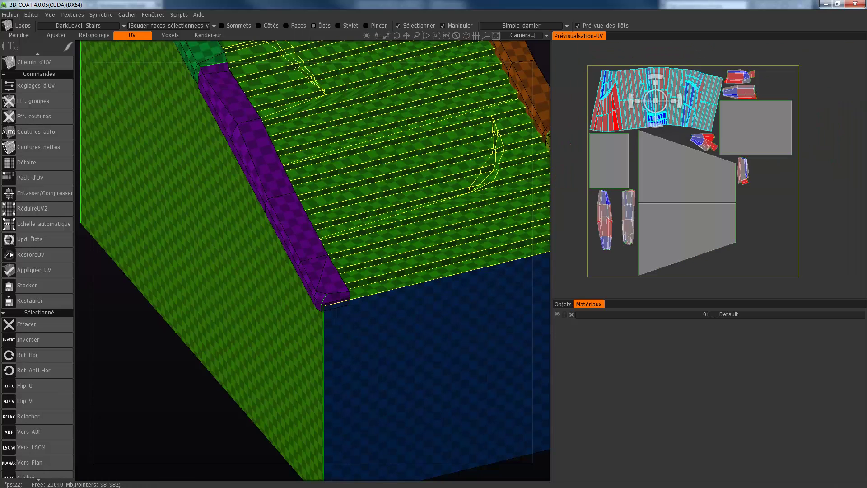
scroll(40, 429, down, 3)
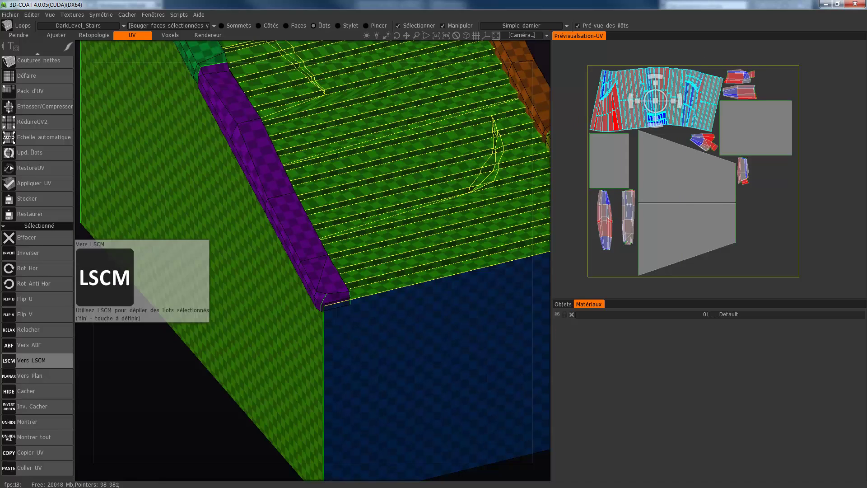
click(32, 360)
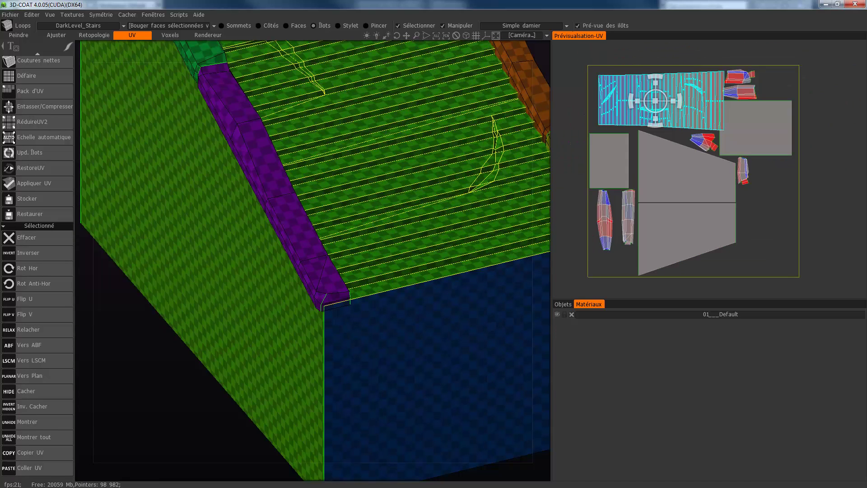
Step: Select the small end-stone railing islands in the UV layout and unwrap them again with LSCM
click(740, 93)
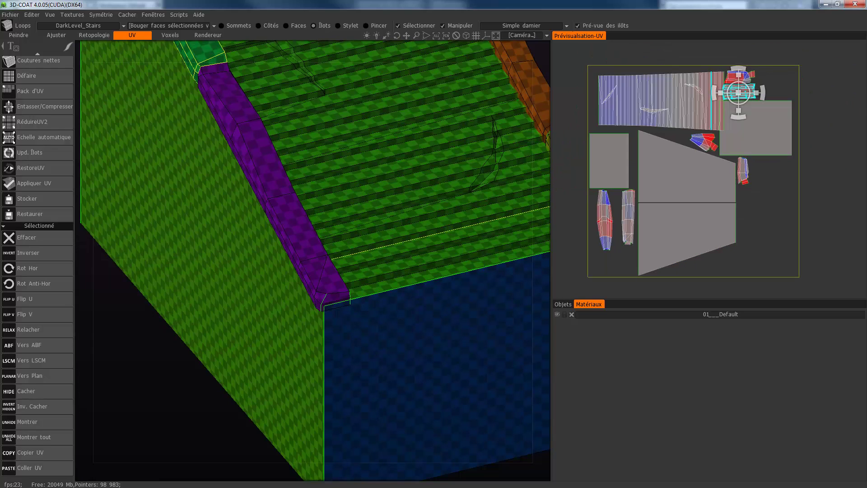
click(738, 76)
shift+click(704, 141)
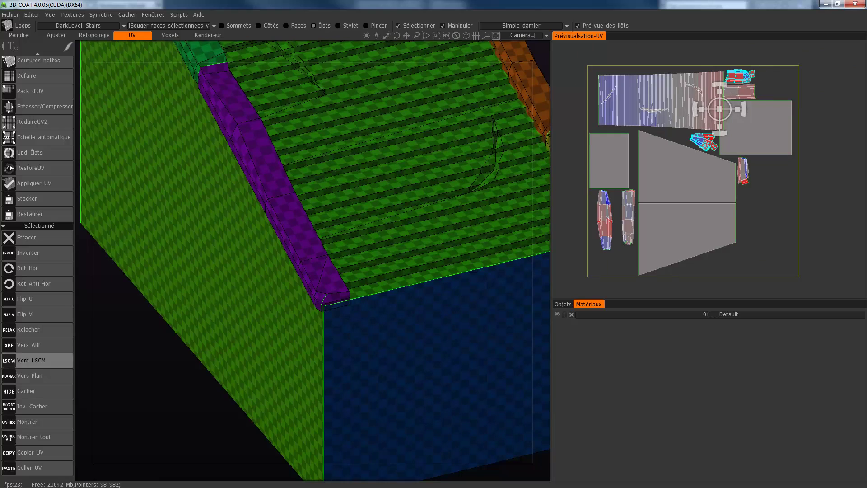
click(37, 360)
Step: Select the three remaining distorted railing islands and unwrap them together with LSCM
click(742, 170)
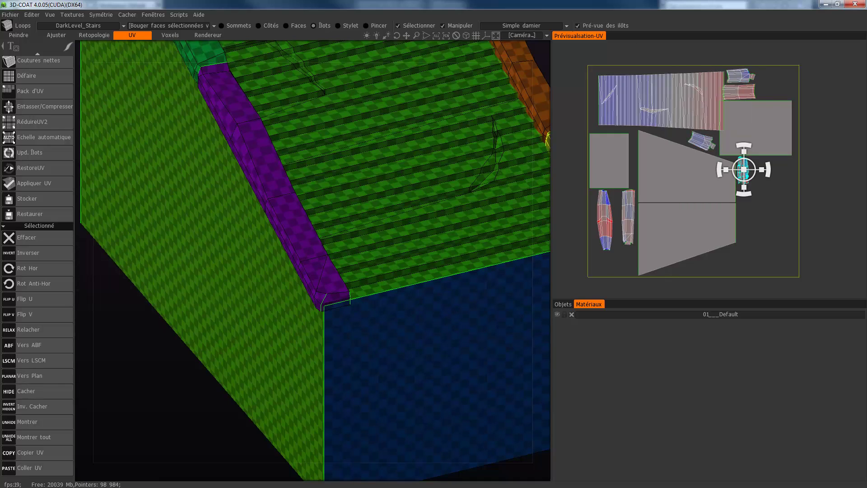
shift+click(628, 216)
shift+click(604, 220)
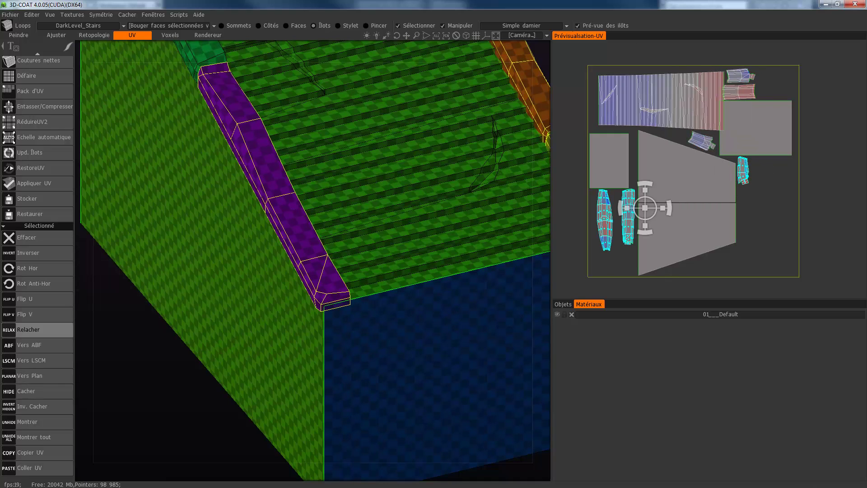
click(37, 361)
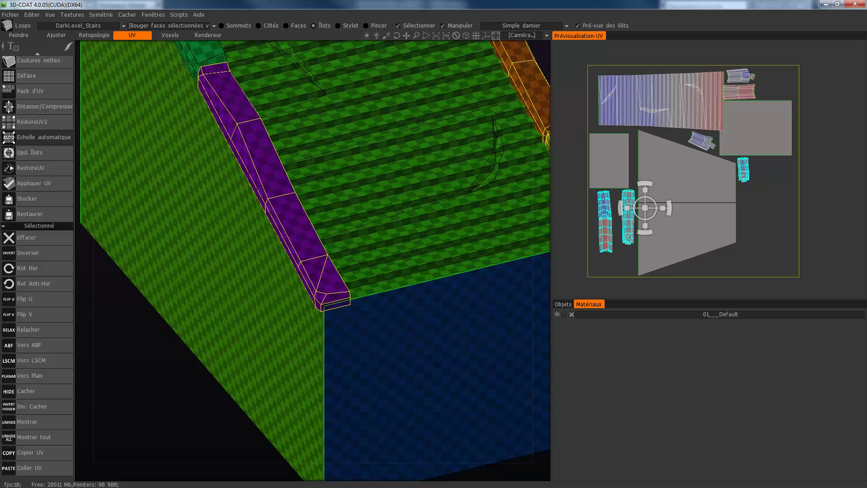
Step: Automatically scale all UV islands to matching density and repack them with the RéduireUV2 command
click(43, 137)
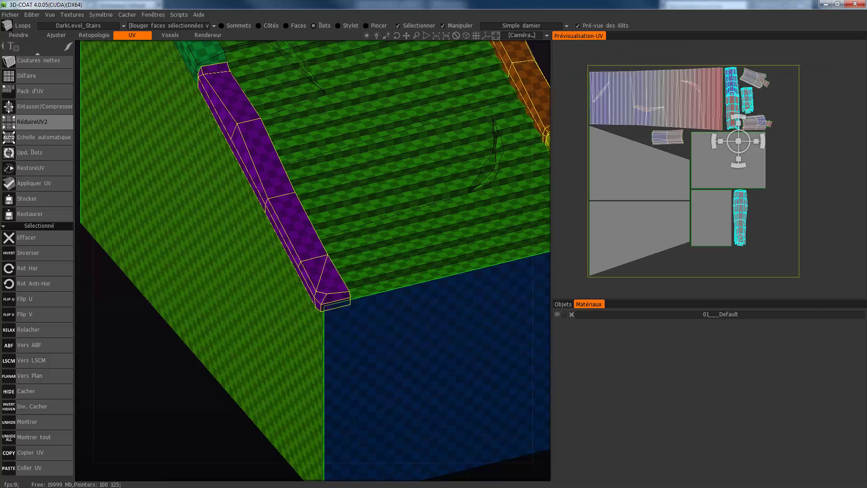
click(36, 121)
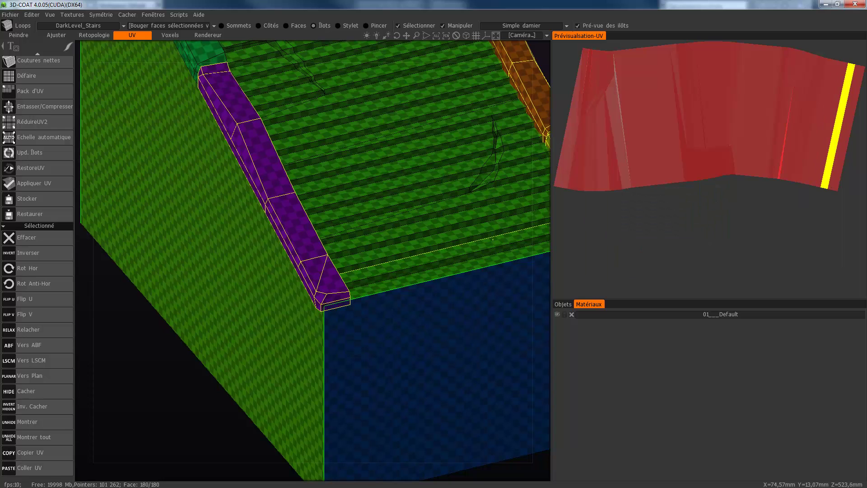
scroll(346, 420, down, 3)
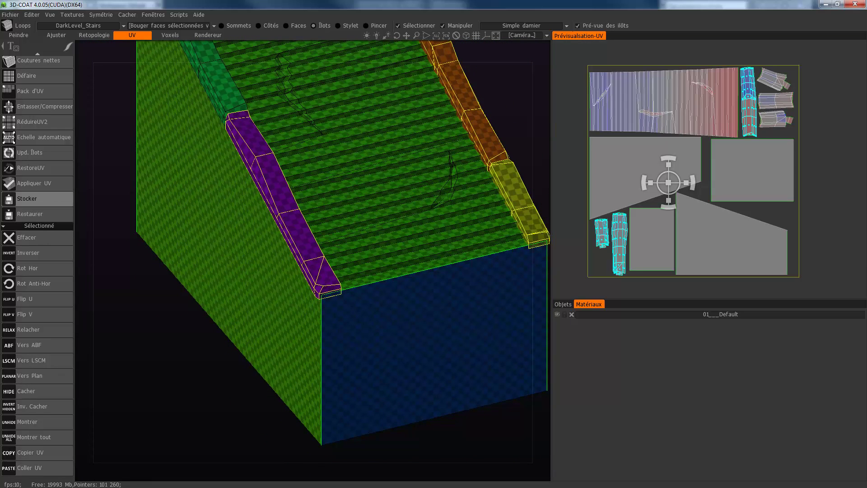
Step: Apply the new UV layout to the stairs model, accepting that the operation is irreversible
click(34, 183)
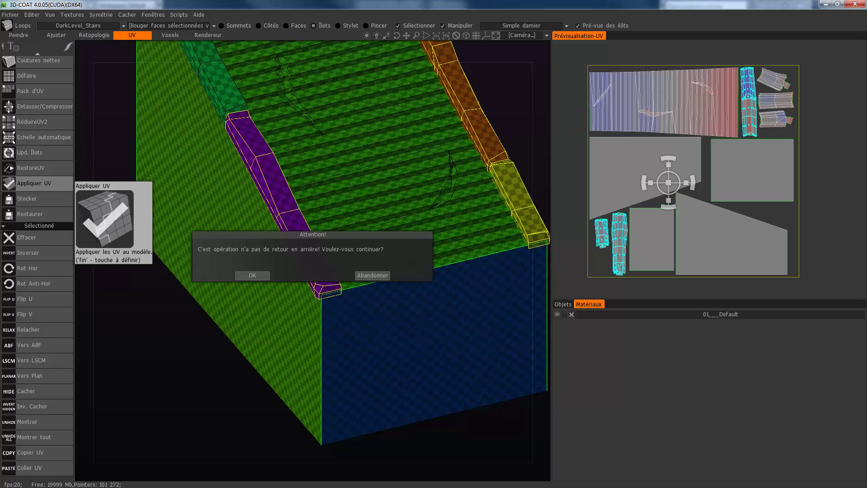
click(252, 275)
click(251, 274)
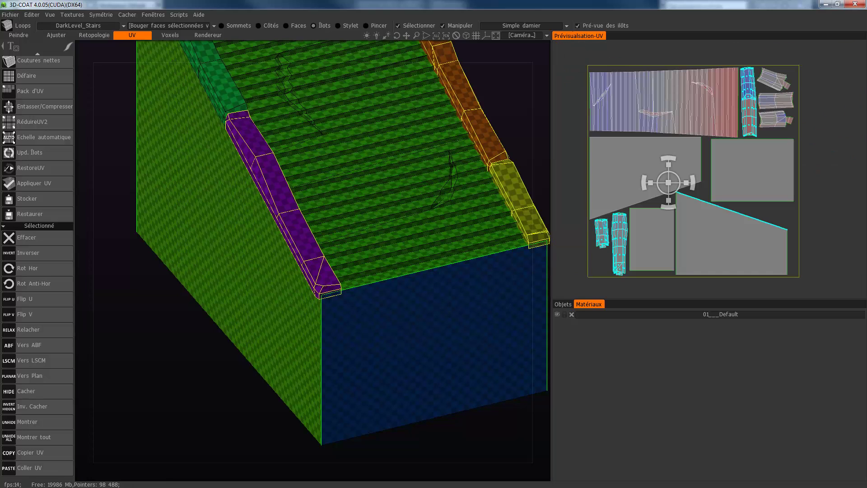
Step: Examine the wall and stair-tread islands in the UV layout to identify their faces on the checkered stairs model
click(632, 169)
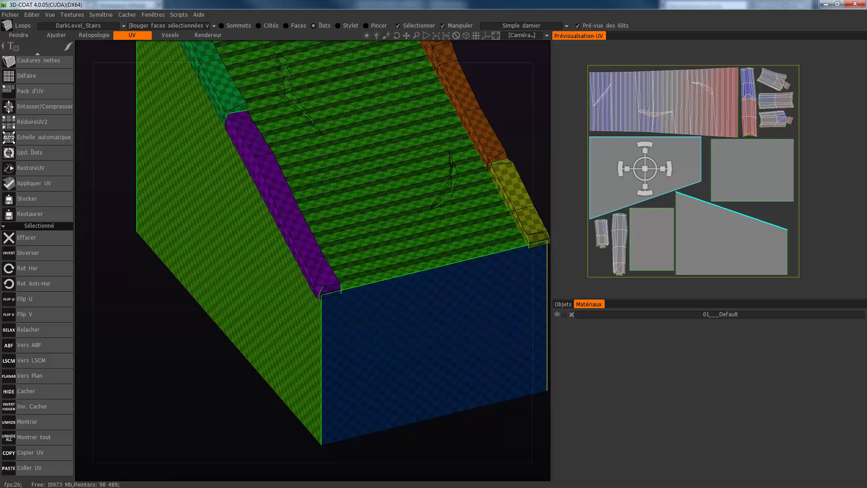
click(751, 170)
click(731, 243)
click(651, 238)
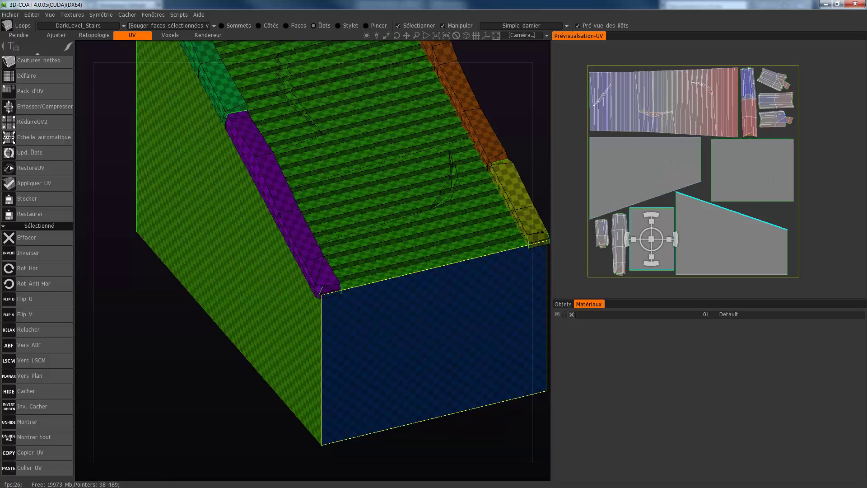
click(657, 102)
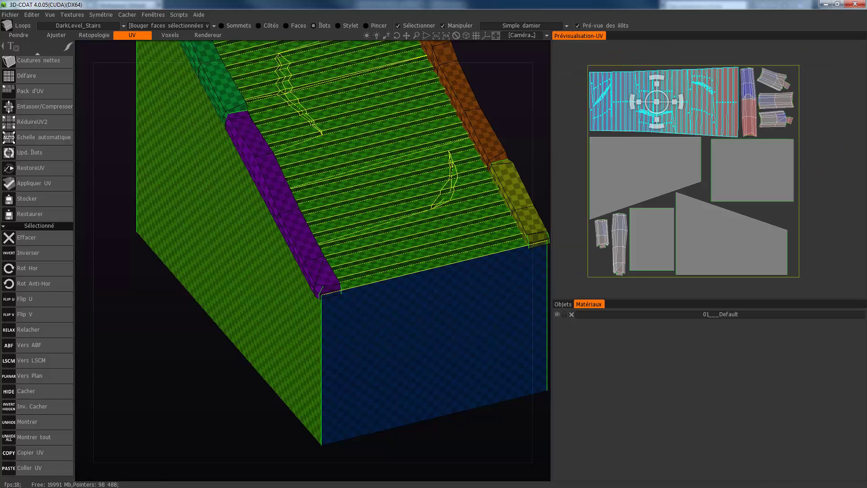
click(78, 25)
scroll(343, 271, down, 4)
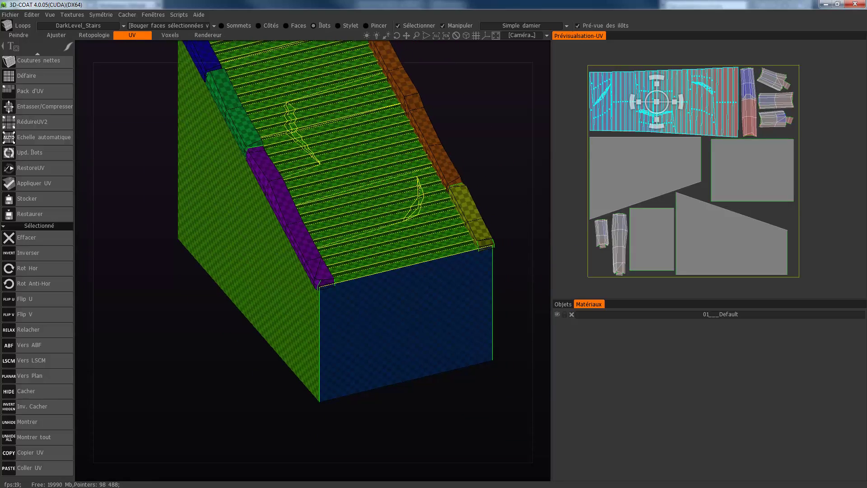
middle_drag(343, 271, 361, 330)
mouse_move(460, 180)
mouse_down()
mouse_move(433, 177)
mouse_move(462, 165)
mouse_up()
Step: Switch to the painting workspace and preview a stone-wall material over the whole stairs model, closing the preview without painting
click(18, 35)
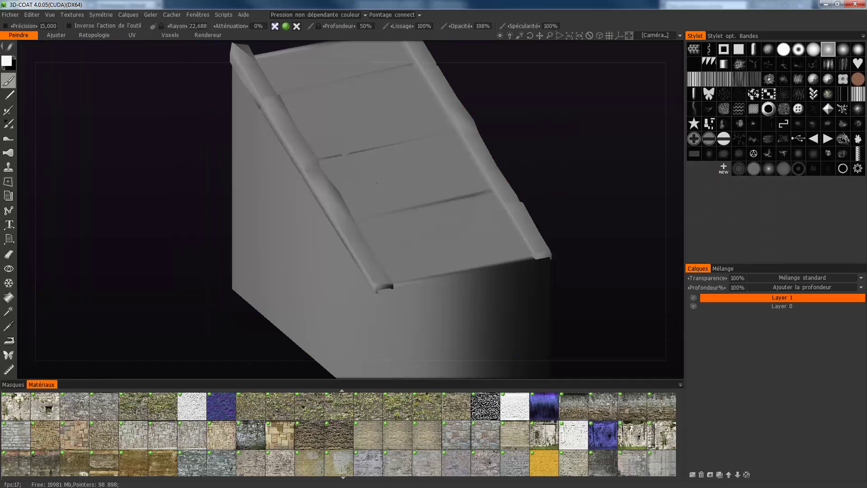
scroll(353, 184, down, 3)
drag(550, 226, 410, 204)
middle_drag(352, 189, 345, 154)
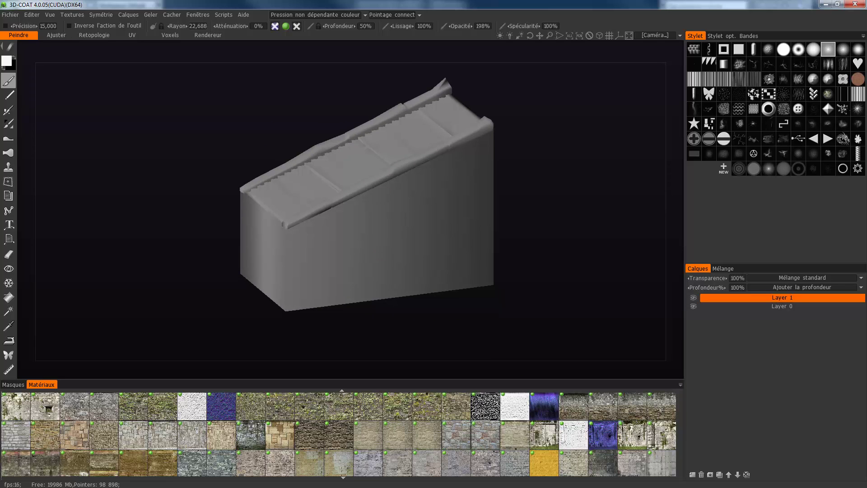
click(397, 435)
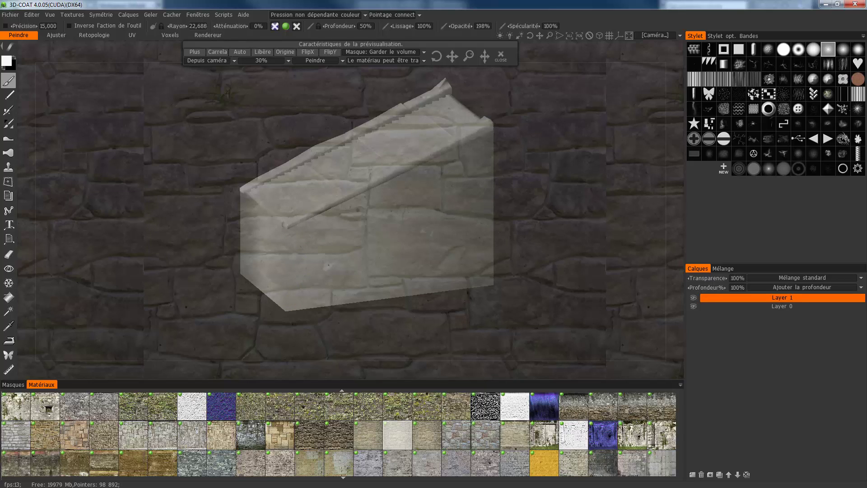
click(501, 56)
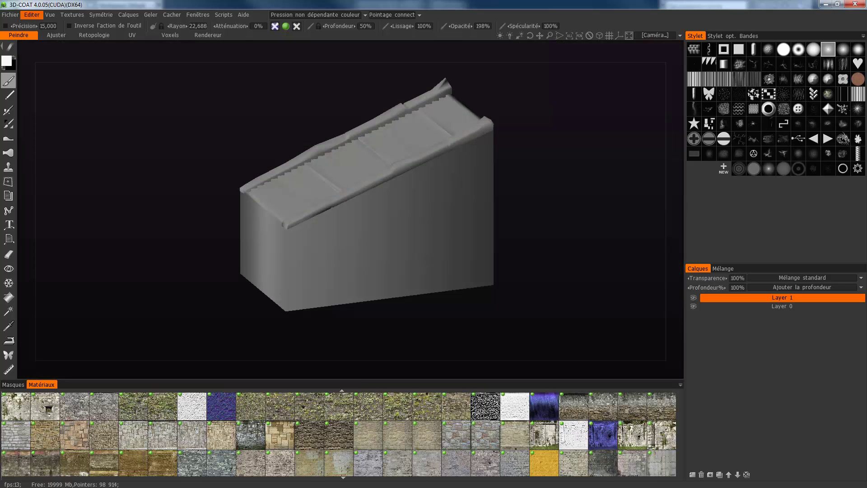
Step: Try sending all the unpainted texture layers to the external editor
click(32, 14)
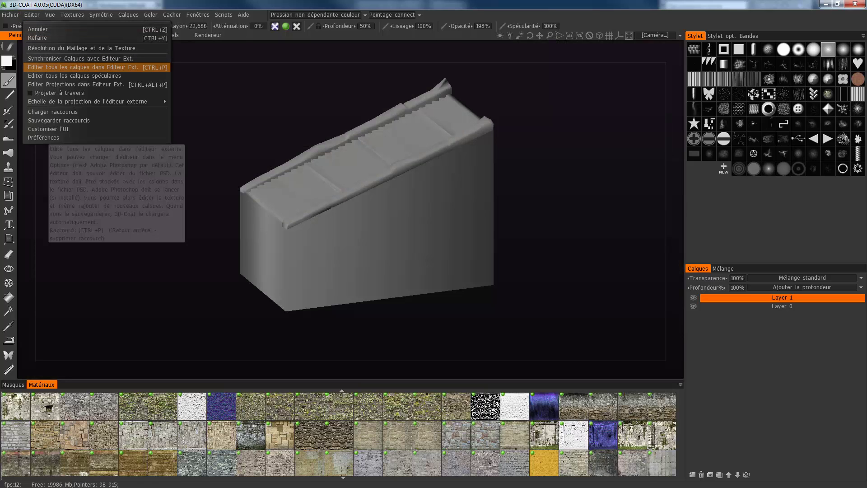
click(81, 67)
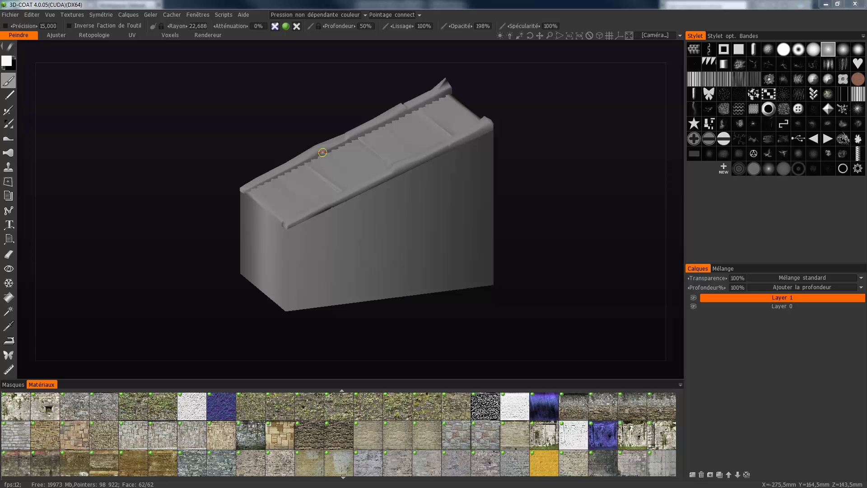
Step: Paint white marker strokes down the near vertical edge shared by the stairs' side wall and front face
click(13, 66)
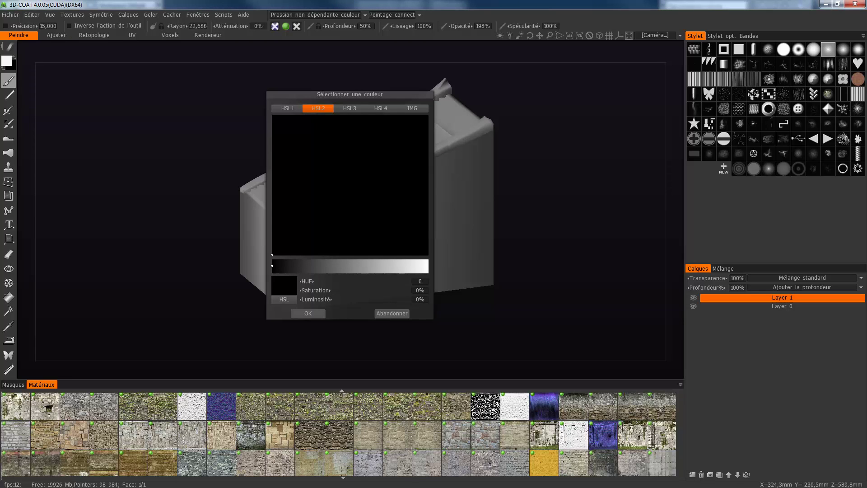
click(275, 266)
click(308, 313)
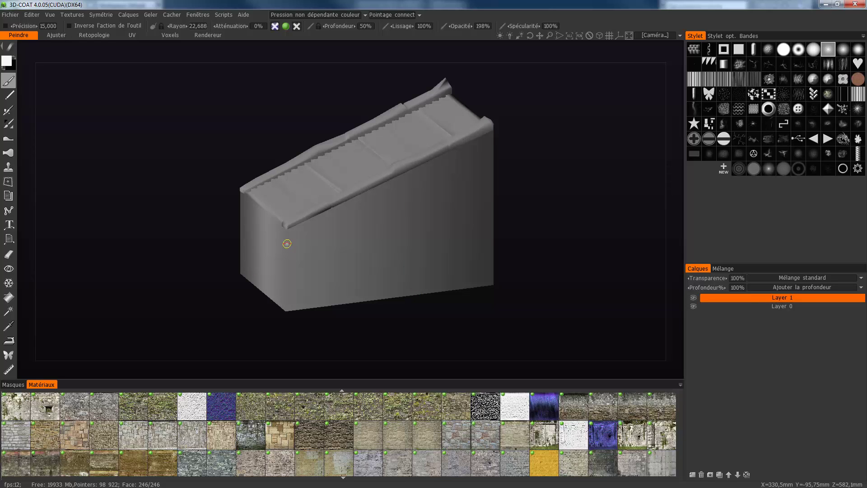
drag(291, 242, 288, 244)
right_drag(291, 263, 275, 263)
mouse_move(289, 268)
mouse_down()
mouse_move(301, 264)
mouse_move(289, 304)
mouse_up()
Step: Display the wireframe and paint three white dots down the tall vertical edge of the same side wall
key(w)
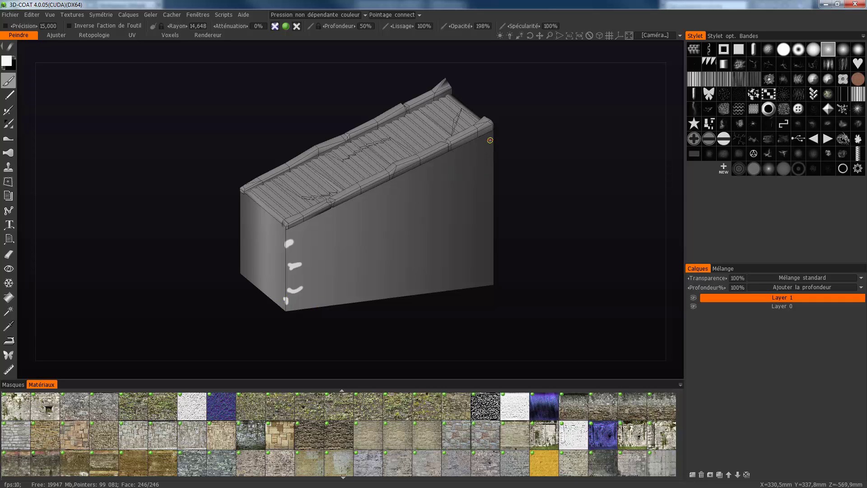
click(491, 141)
click(491, 158)
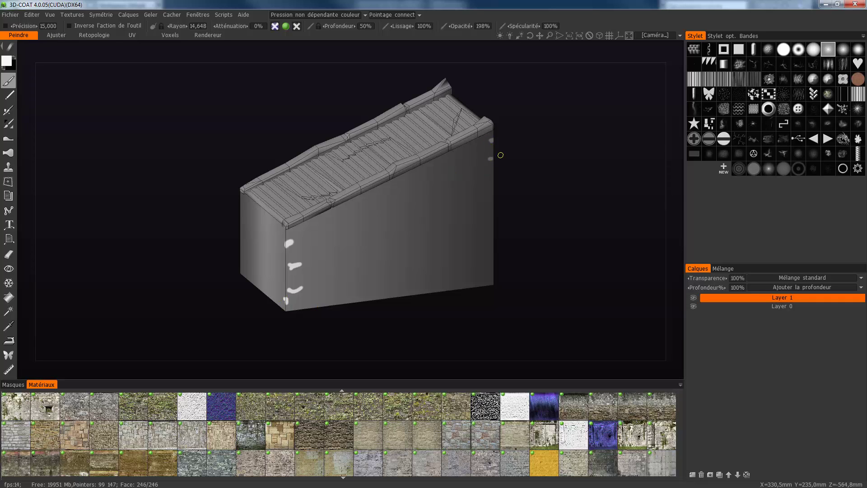
click(490, 178)
Step: Paint three white marker dots down each of the two vertical edges of the opposite side wall
alt+drag(470, 228, 635, 240)
click(355, 286)
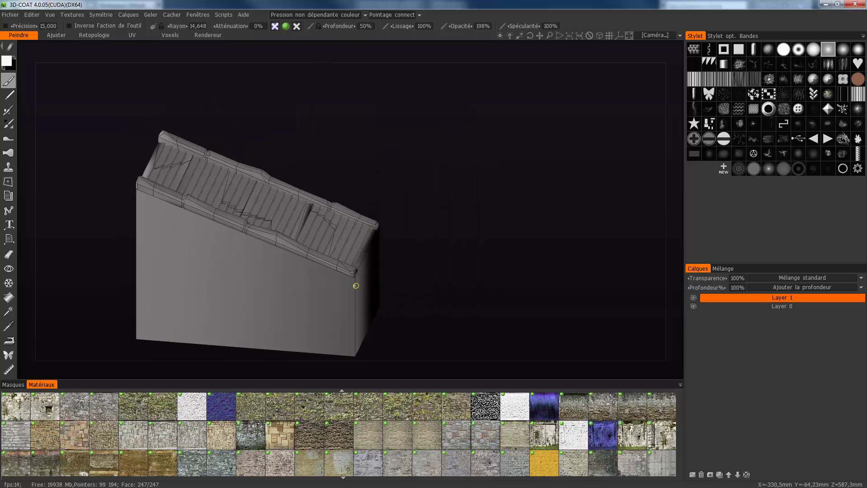
click(353, 296)
click(353, 306)
click(138, 203)
click(139, 224)
click(140, 237)
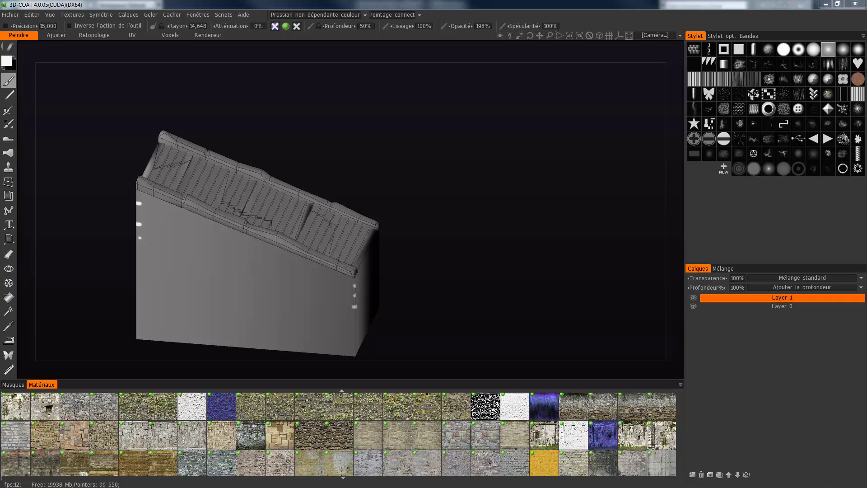
Step: Open all the painted texture layers in Photoshop as the external editor
click(11, 15)
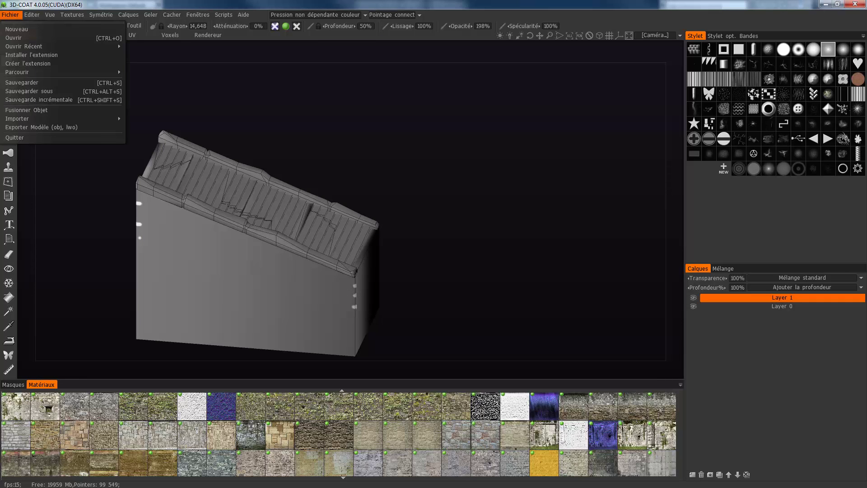
mouse_move(31, 15)
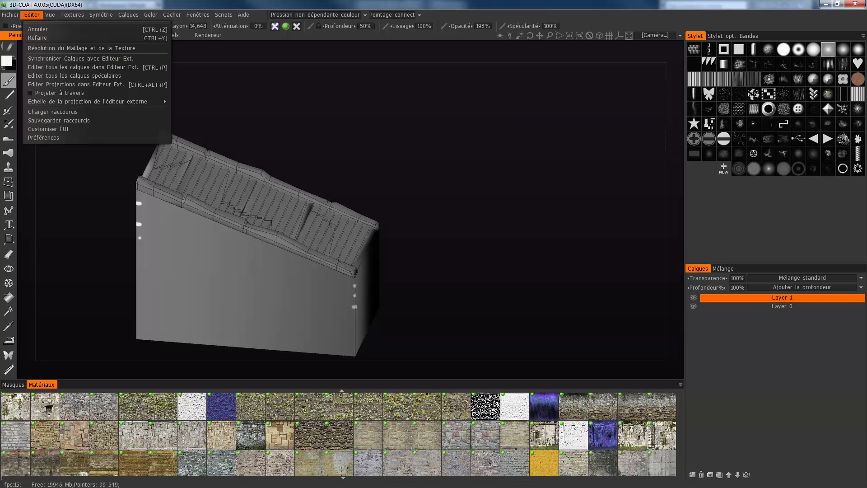
click(77, 67)
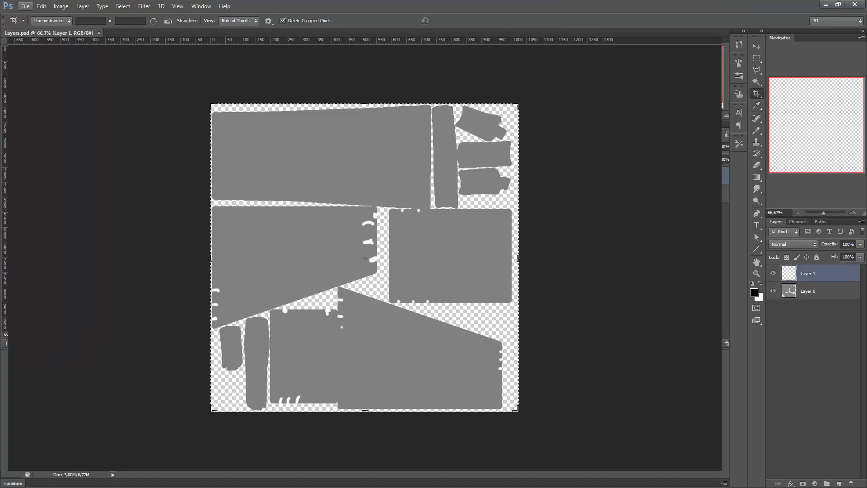
Step: Place the DarkLevel_FloorSides texture over the whole UV canvas as a new layer at 100% scale
click(25, 6)
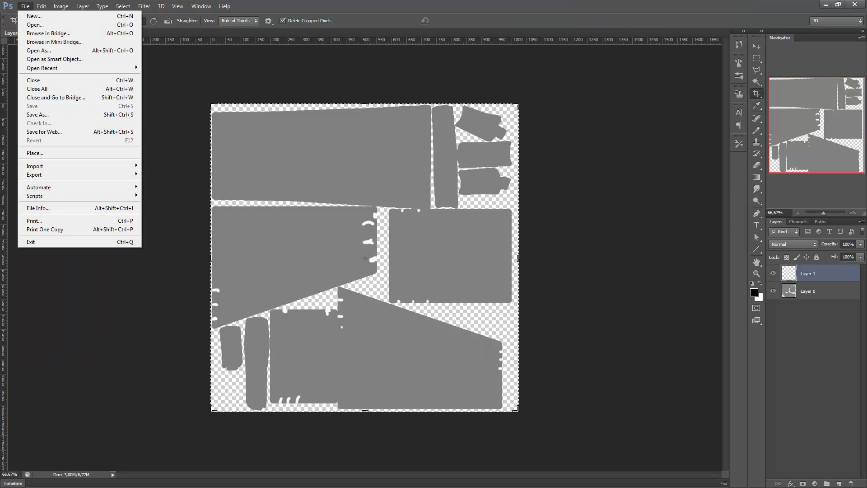
key(Escape)
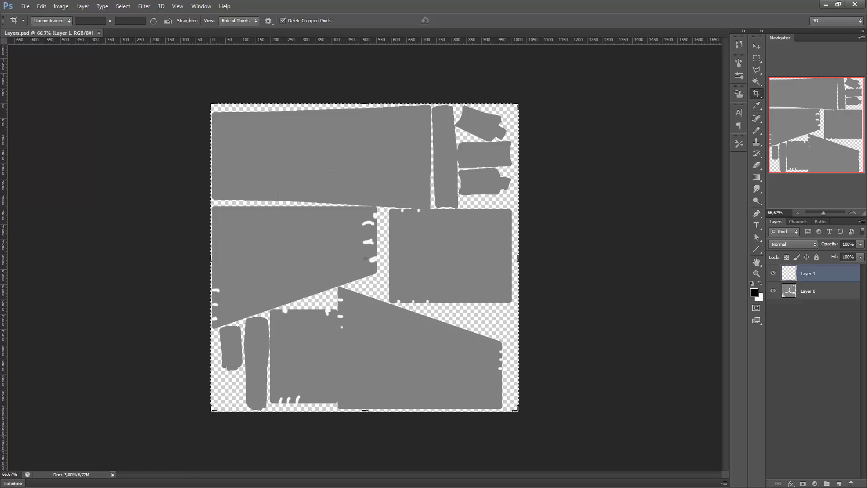
key(ctrl+t)
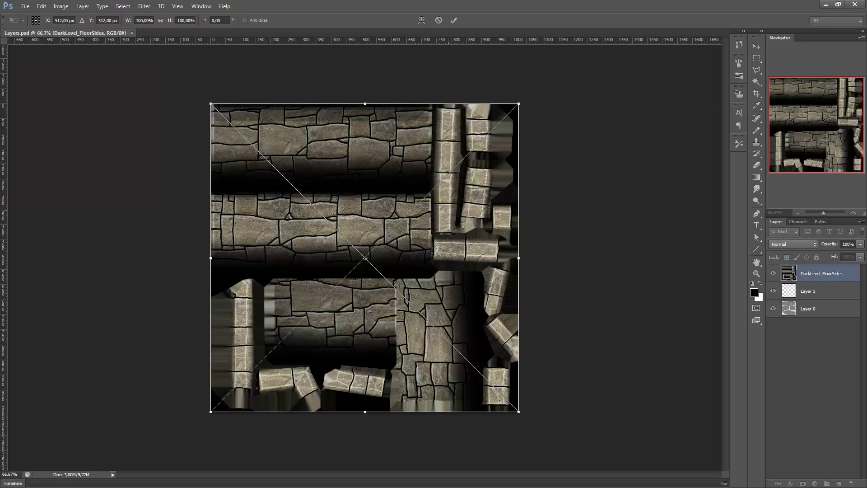
key(Return)
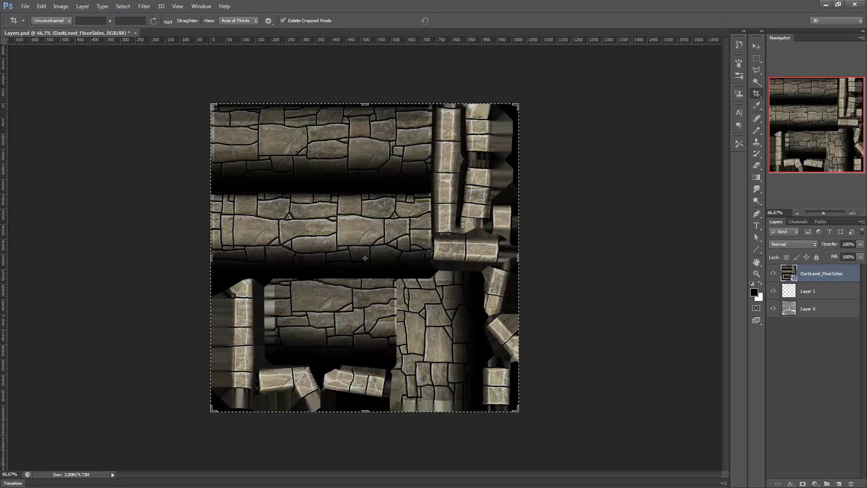
Step: Rasterize the DarkLevel_FloorSides layer and delete everything below its two long horizontal stone bands
click(757, 58)
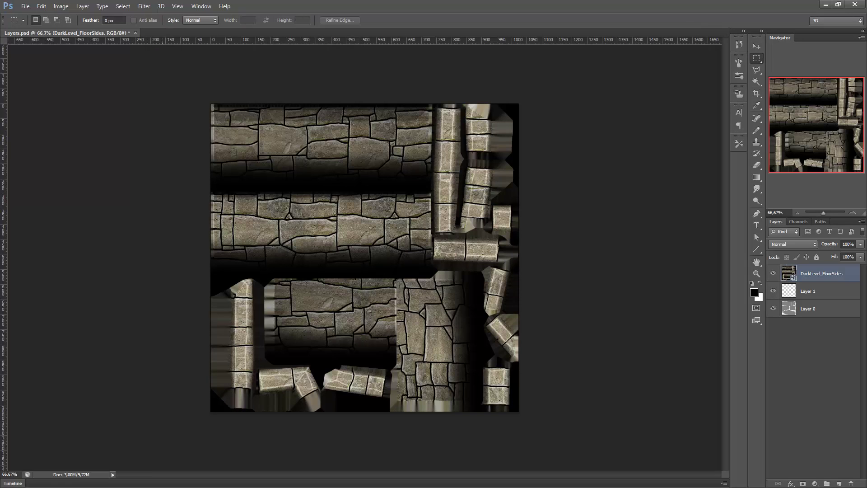
drag(209, 413, 538, 278)
right_click(808, 274)
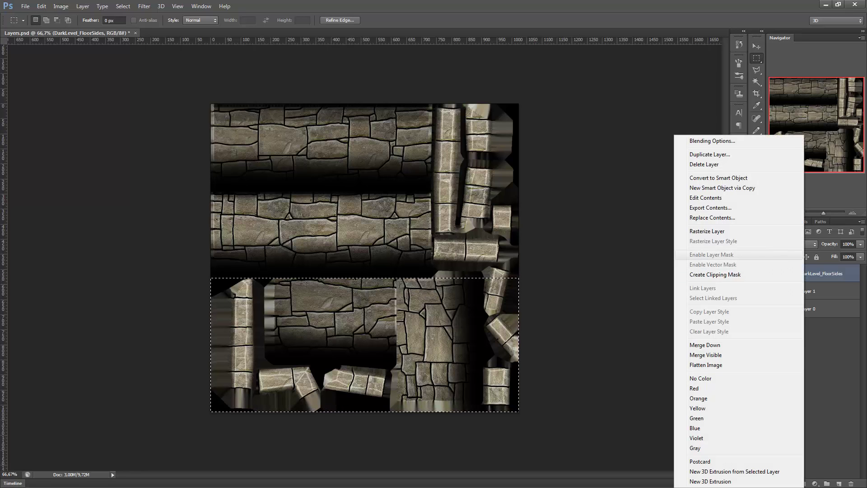
click(707, 231)
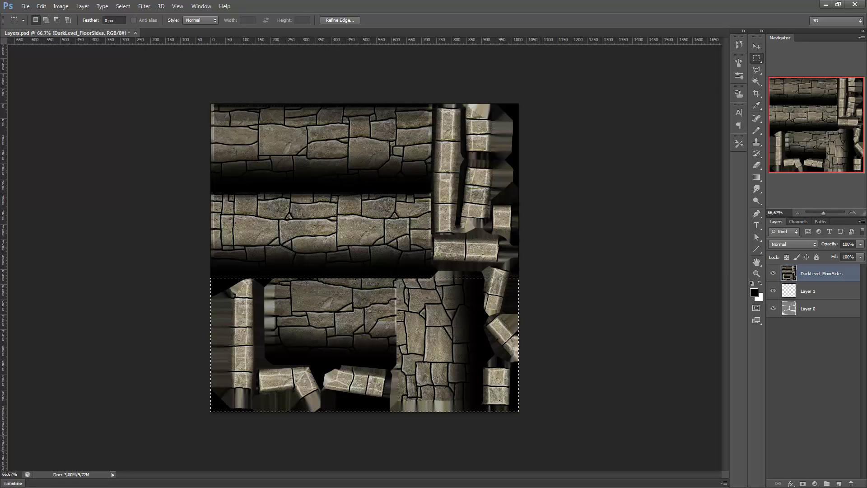
key(Delete)
Step: Delete the light stone trim pieces beside the two horizontal stone bands and clear the selection
drag(518, 104, 432, 284)
click(445, 314)
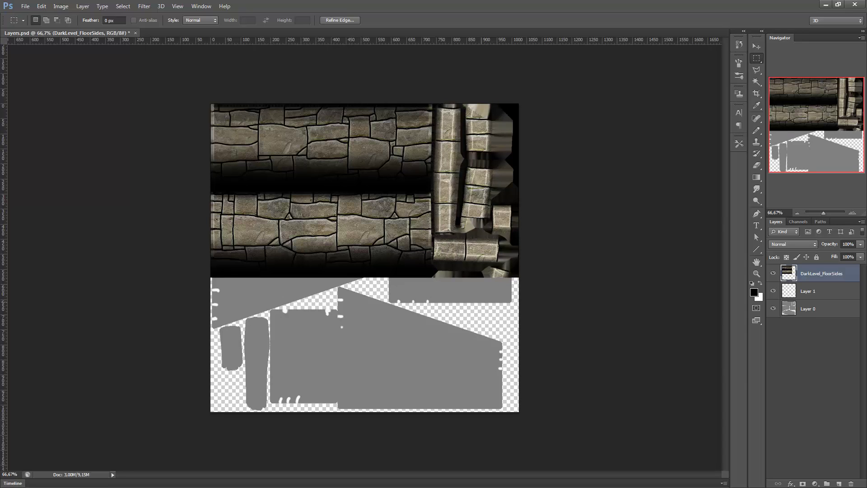
key(Delete)
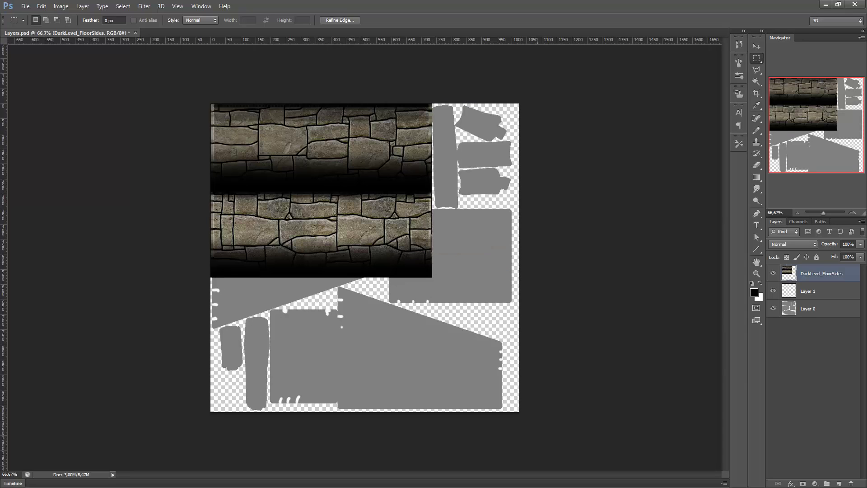
key(ctrl+d)
Step: Delete the middle of both stone bands, leaving only a narrow strip at each end
drag(412, 103, 239, 286)
key(Delete)
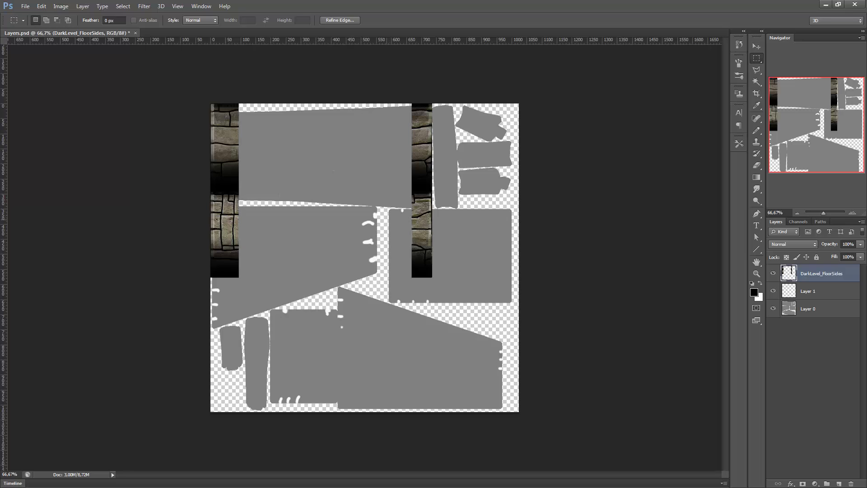
key(ctrl+d)
Step: Copy the lower-band section of the right-hand stone strip to a new layer and hide the DarkLevel_FloorSides layer
drag(450, 100, 392, 309)
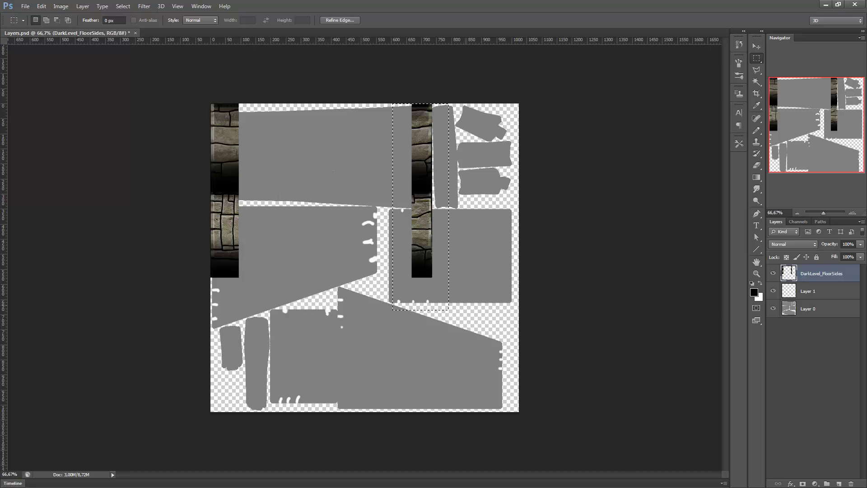
alt+scroll(412, 240, up, 3)
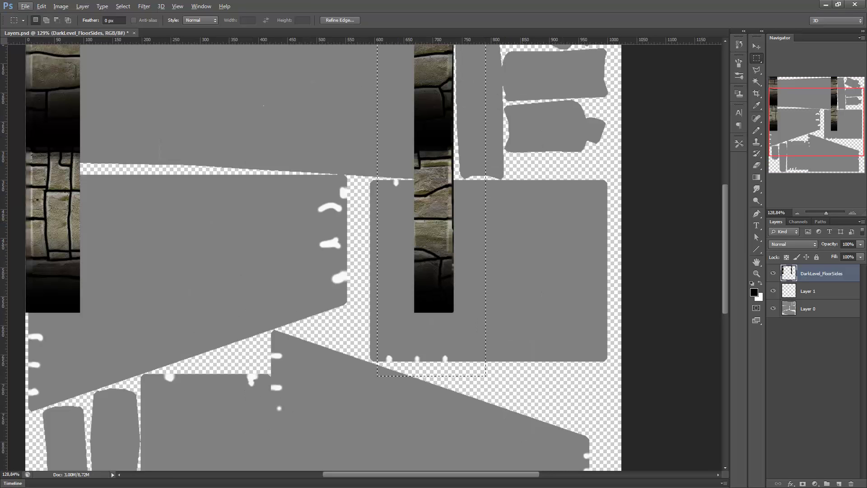
drag(397, 318, 457, 140)
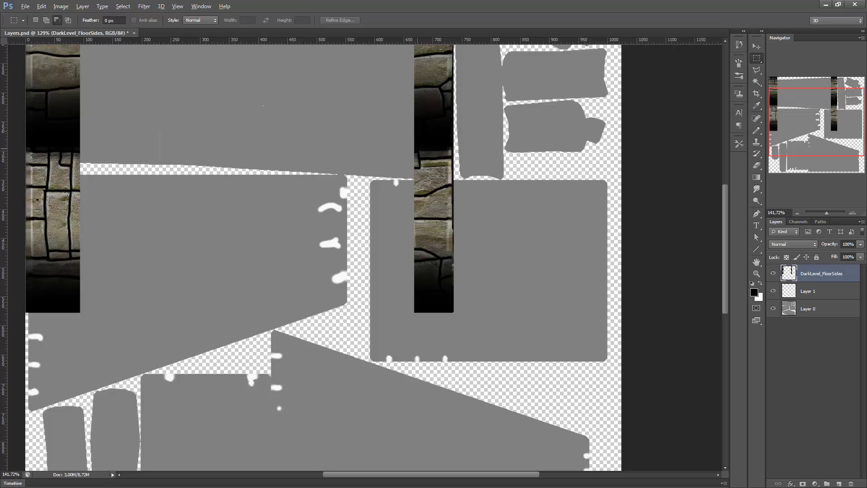
alt+scroll(456, 140, up, 3)
alt+scroll(456, 143, up, 3)
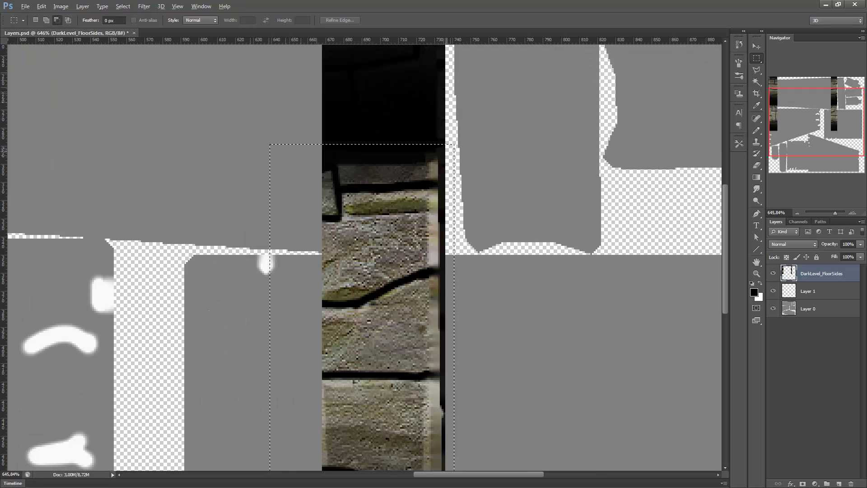
alt+scroll(456, 143, up, 2)
alt+scroll(456, 143, down, 1)
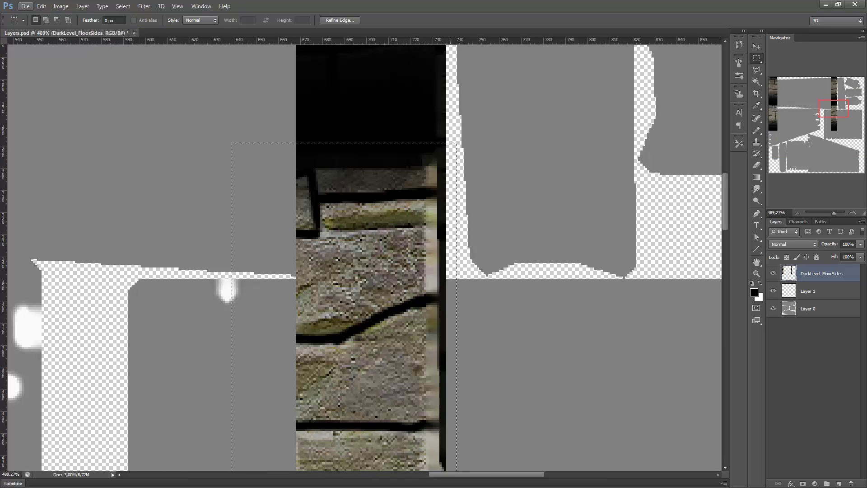
drag(456, 144, 451, 152)
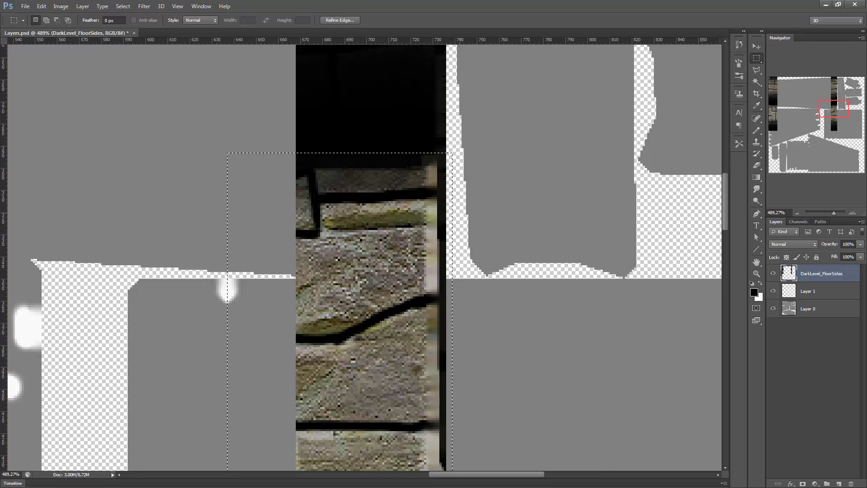
key(ctrl+j)
click(773, 291)
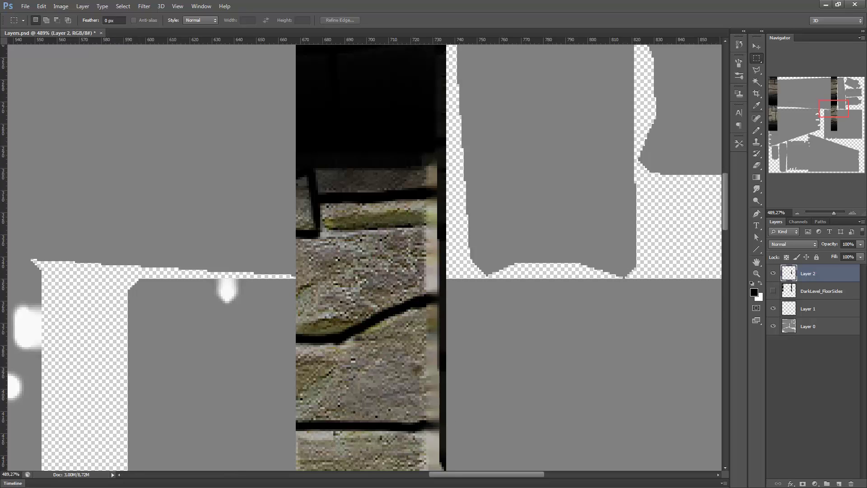
Step: Move the copied stone strip onto the short right end of the large sloped wall island
key(v)
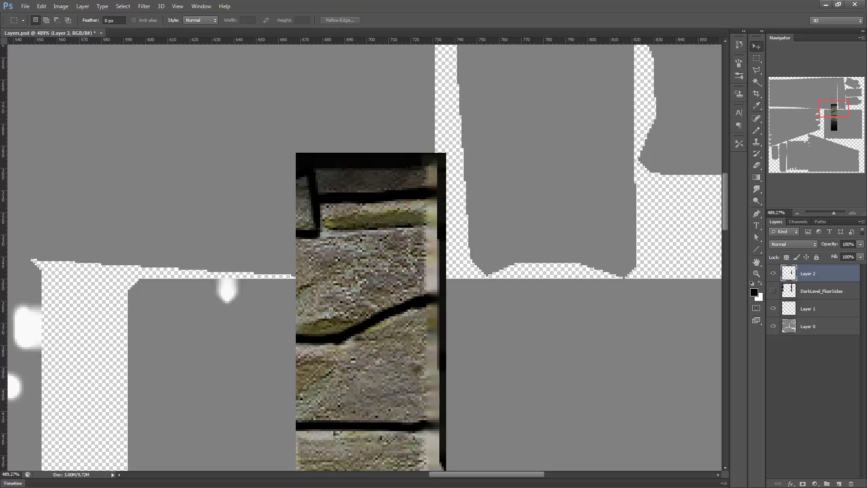
alt+scroll(521, 227, down, 1)
alt+scroll(521, 227, down, 8)
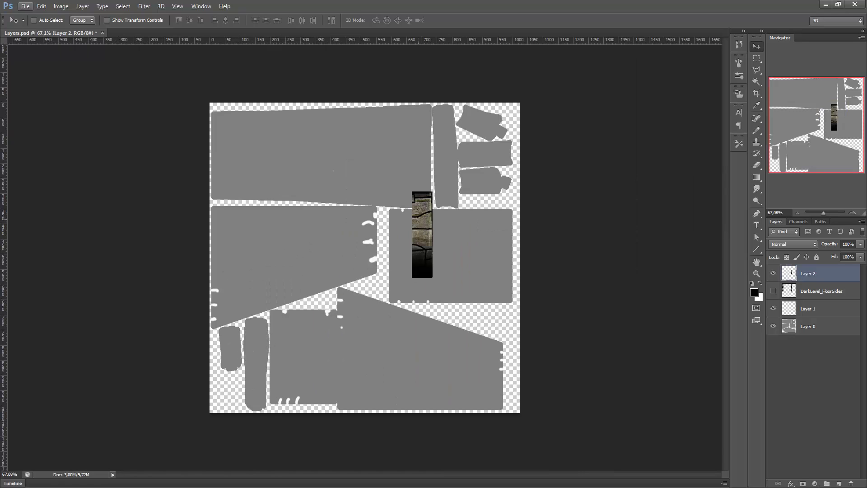
drag(430, 206, 503, 339)
alt+scroll(503, 339, up, 1)
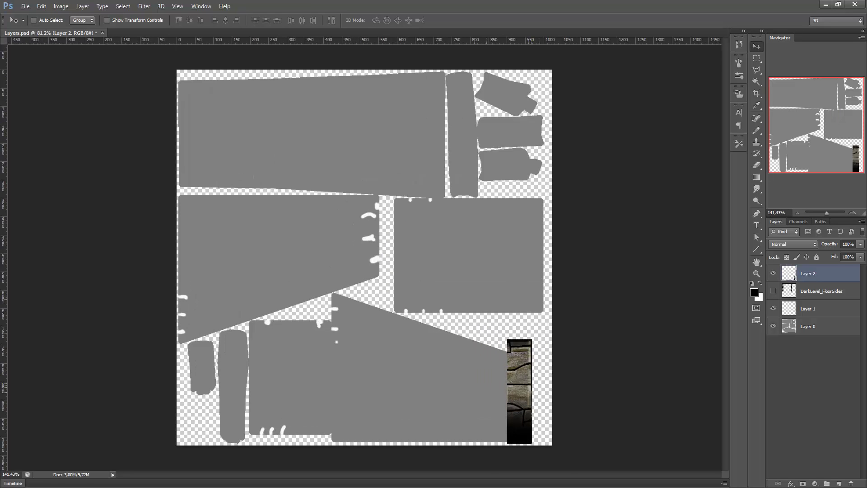
alt+scroll(537, 386, up, 6)
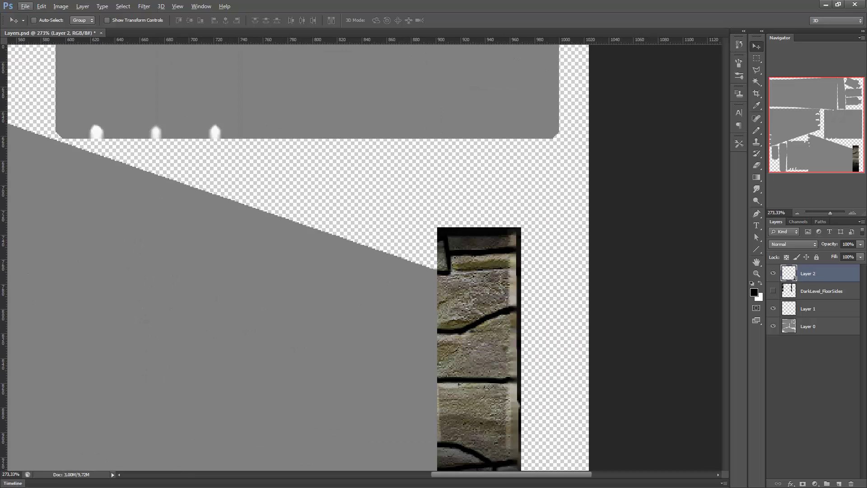
drag(802, 124, 837, 157)
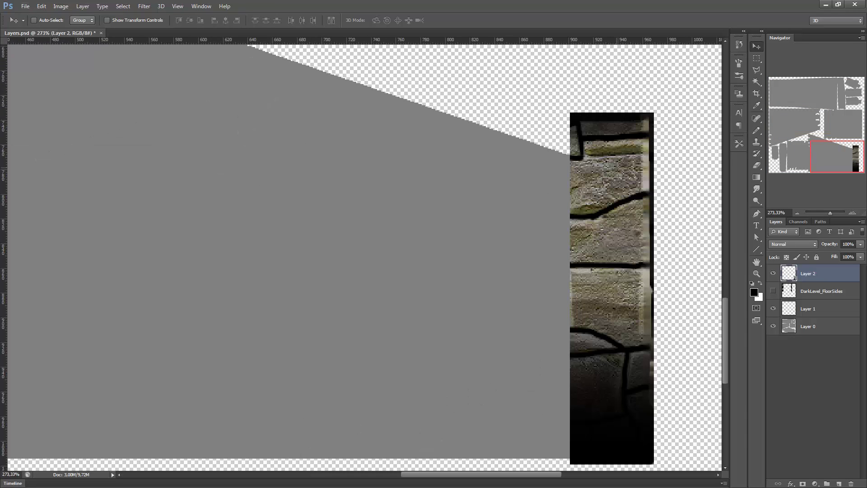
Step: Fine-position the stone strip so its right and bottom edges line up with the wall island's edges
drag(617, 167, 592, 169)
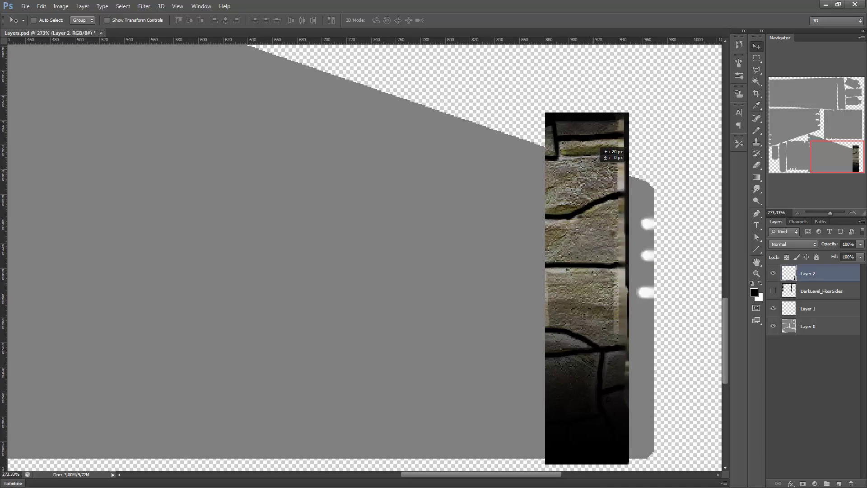
key(Right)
key(Right)
key(Right)
key(Right)
key(Right)
key(Right)
key(Right)
key(Right)
key(Right)
key(Right)
key(Right)
key(Right)
key(Right)
key(Right)
key(Right)
key(Right)
key(Right)
key(Up)
key(Up)
key(Up)
key(Up)
key(Up)
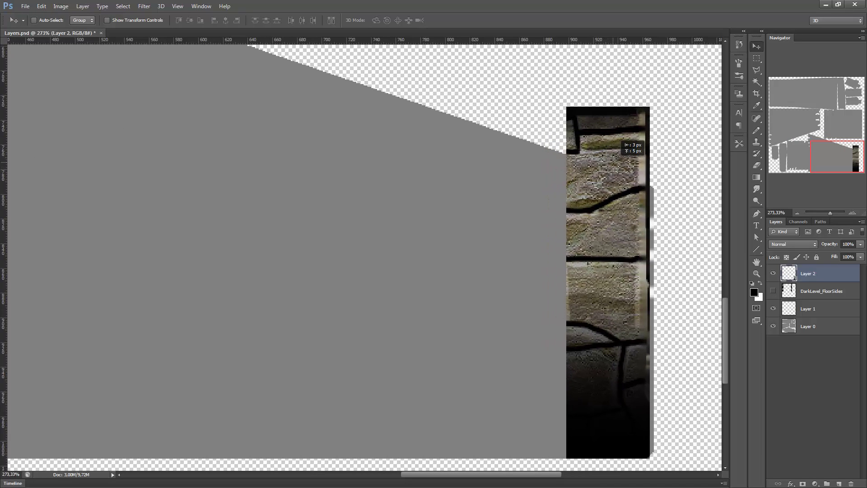
key(Right)
key(Right)
key(Right)
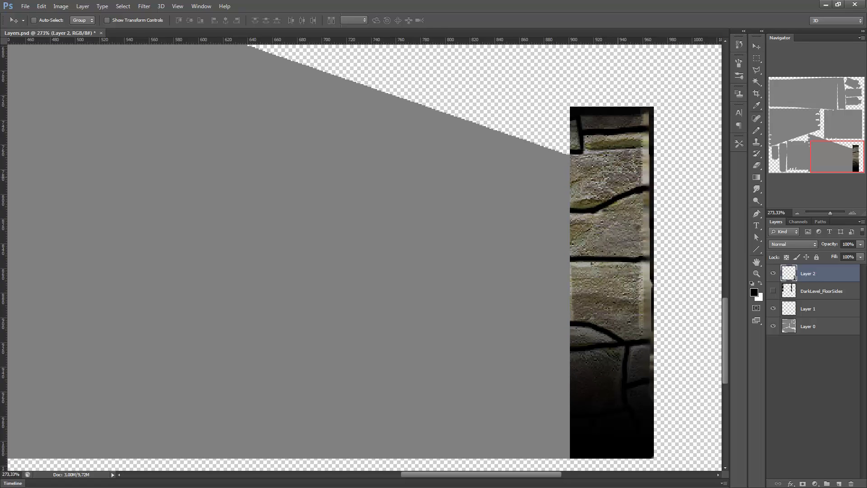
Step: Scale the stone strip to about 78% width and 78.6% height so its top meets the wall's short edge
key(ctrl+t)
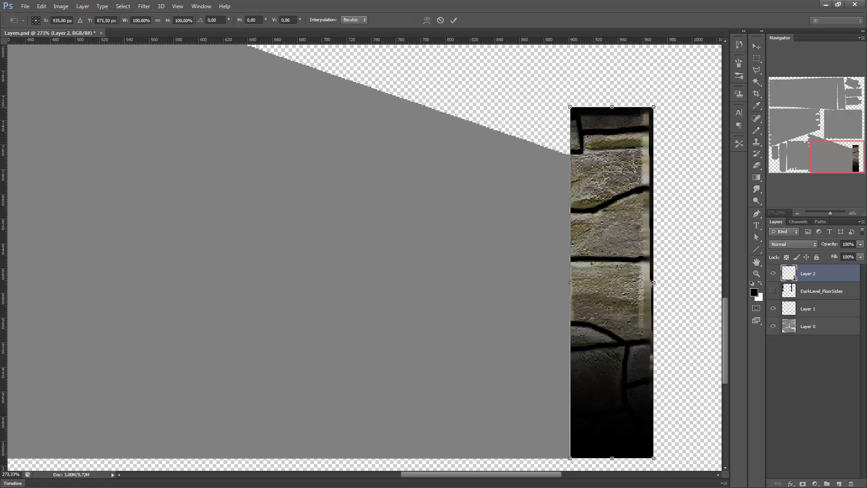
drag(570, 107, 588, 182)
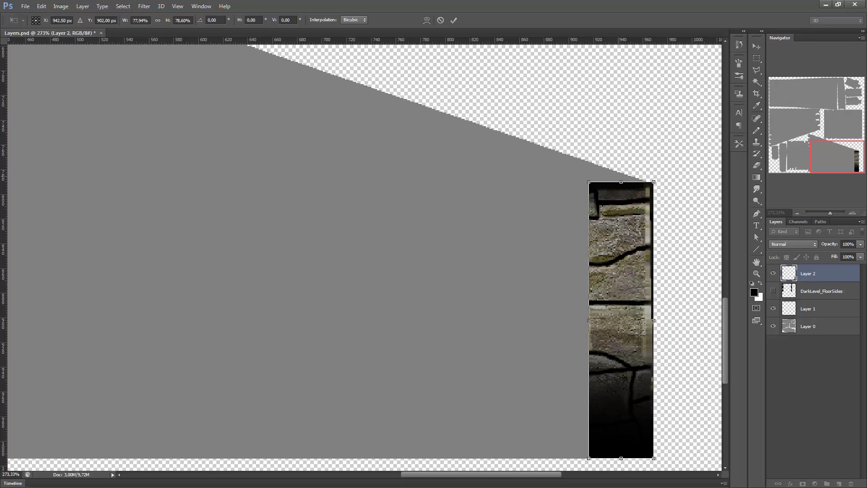
key(Return)
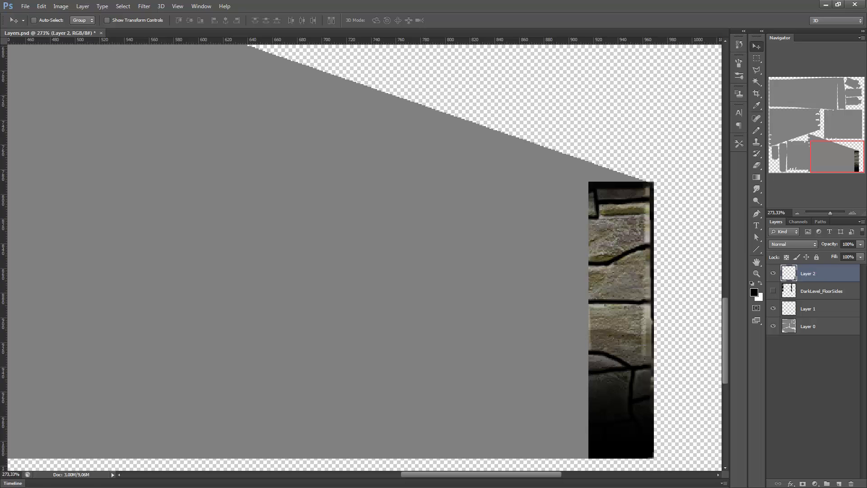
Step: Lower the strip layer's opacity to 61% and shift the strip about 7 px right, past the island's marked edge
click(852, 212)
click(852, 212)
click(852, 213)
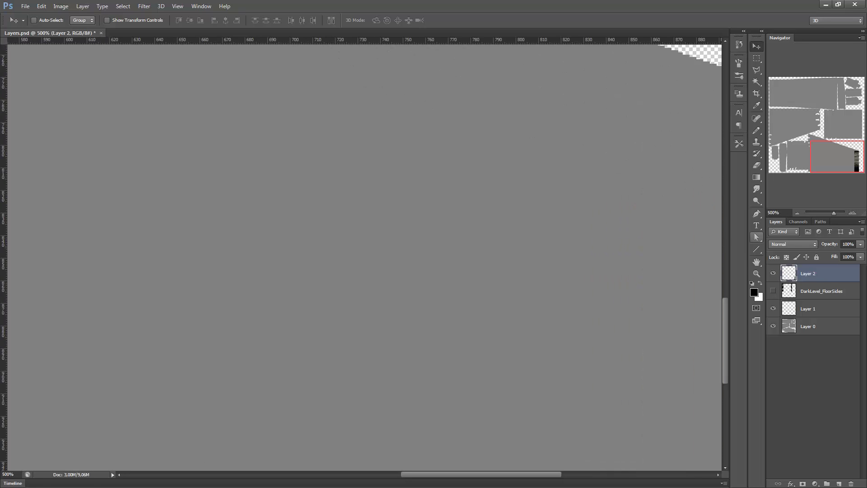
drag(855, 158, 855, 162)
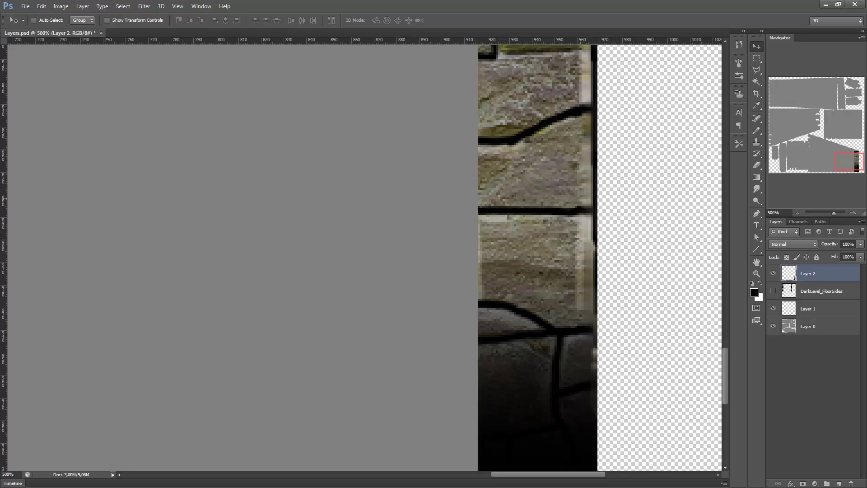
click(860, 245)
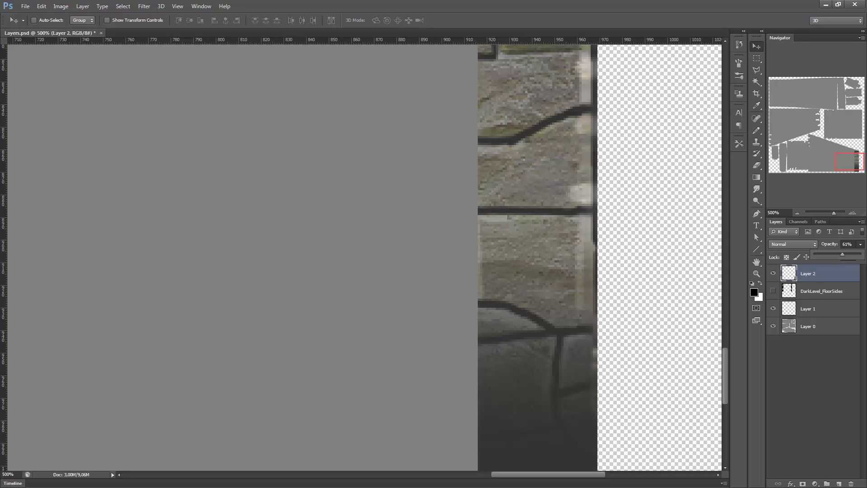
drag(580, 183, 600, 186)
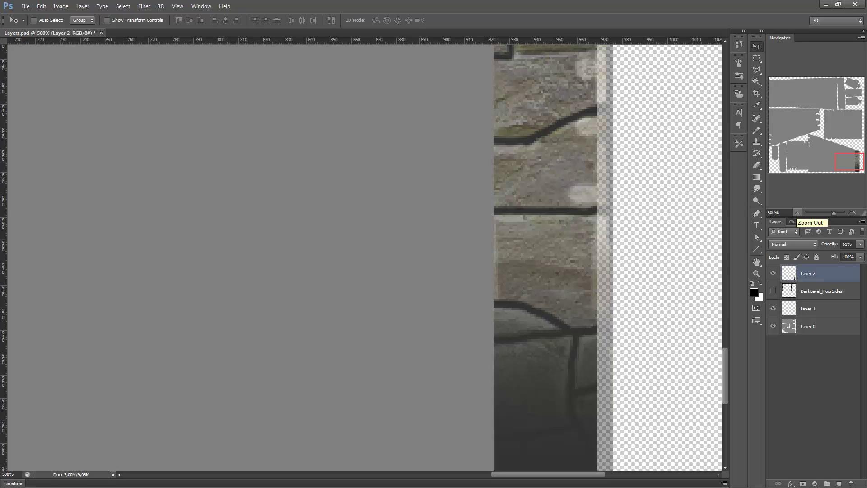
Step: Delete the hidden DarkLevel_FloorSides layer
click(797, 213)
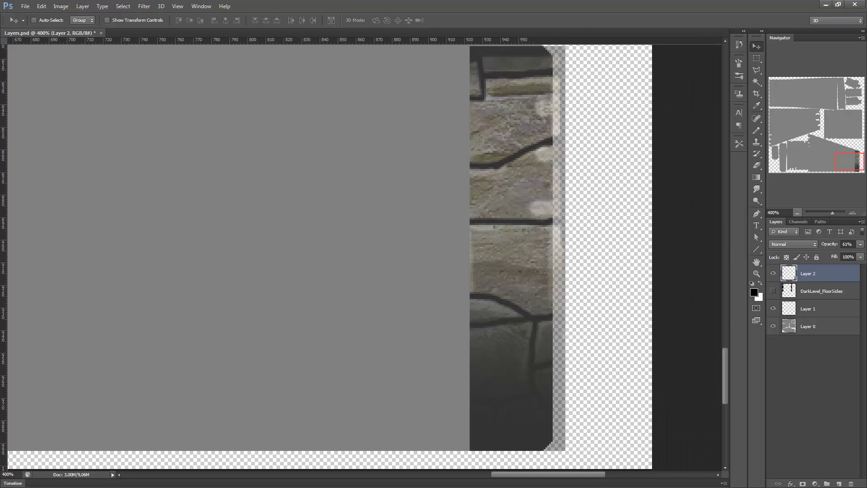
click(797, 213)
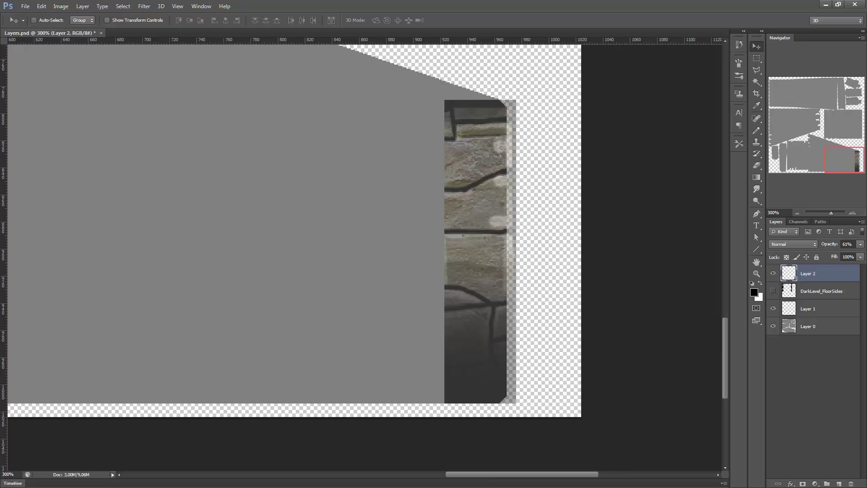
click(822, 291)
click(852, 483)
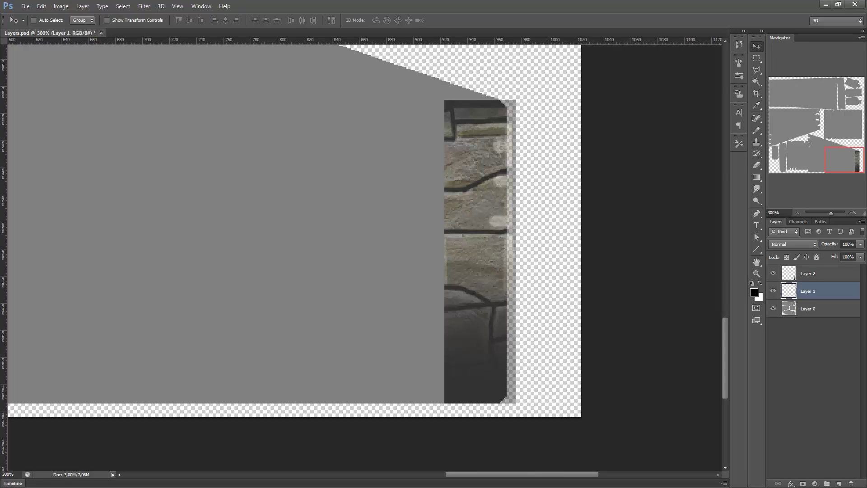
Step: Restore the stone strip layer, Layer 2, to 100% opacity and duplicate it
click(822, 274)
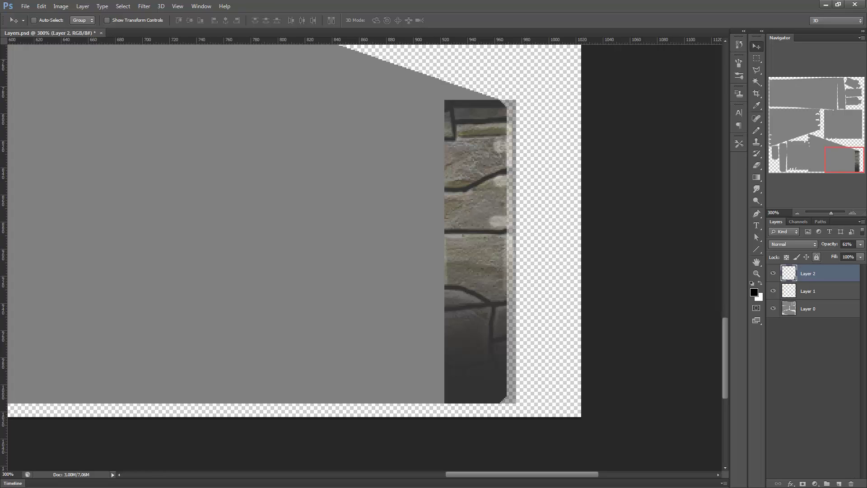
click(860, 244)
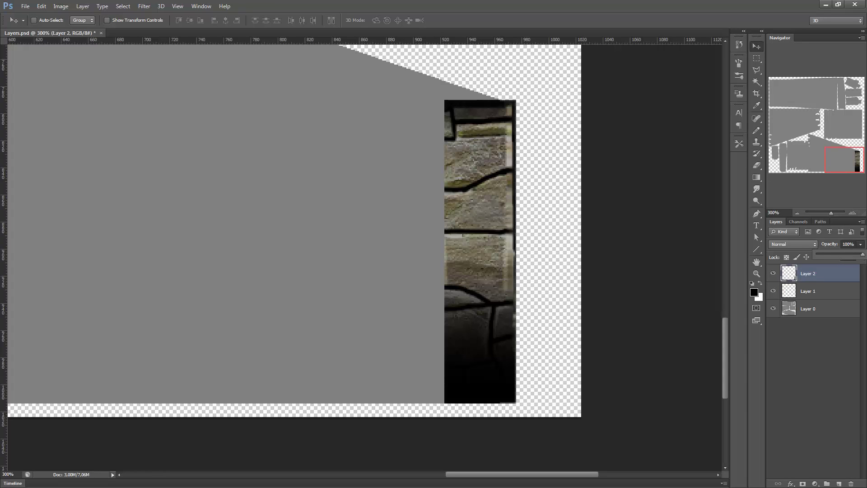
alt+scroll(586, 212, down, 8)
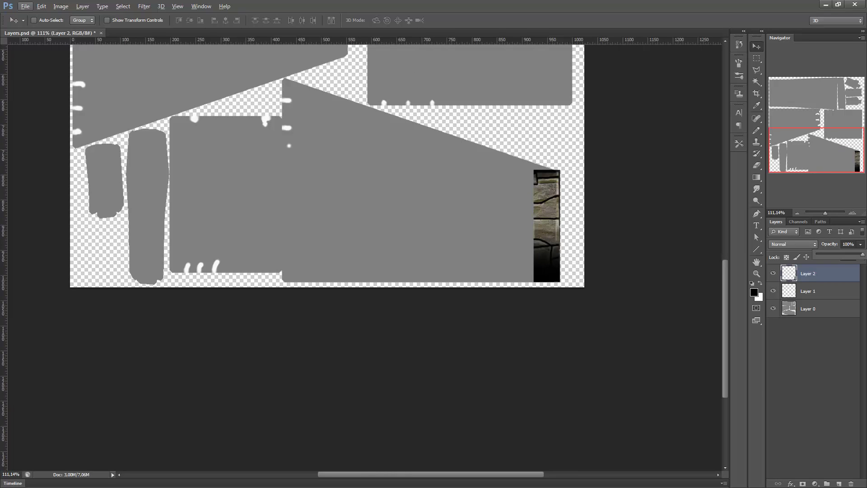
key(ctrl+j)
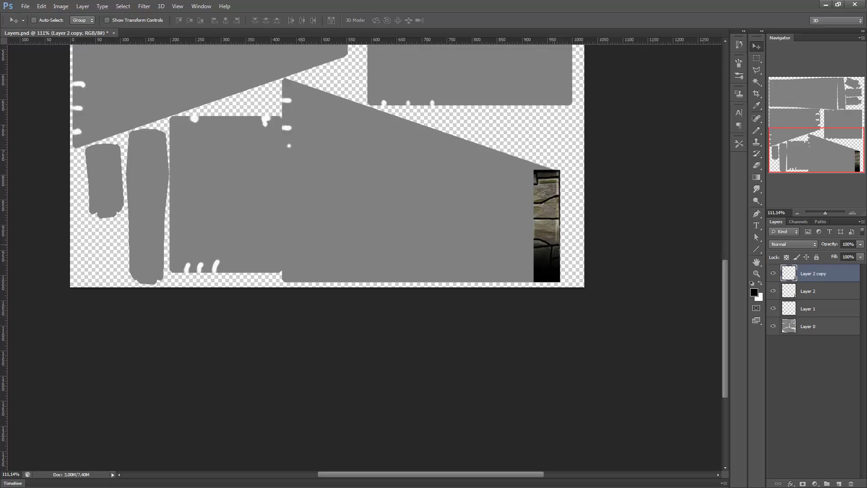
Step: Move the Layer 2 copy strip to the tall edge of the lower wall island and flip it horizontally
drag(561, 223, 309, 129)
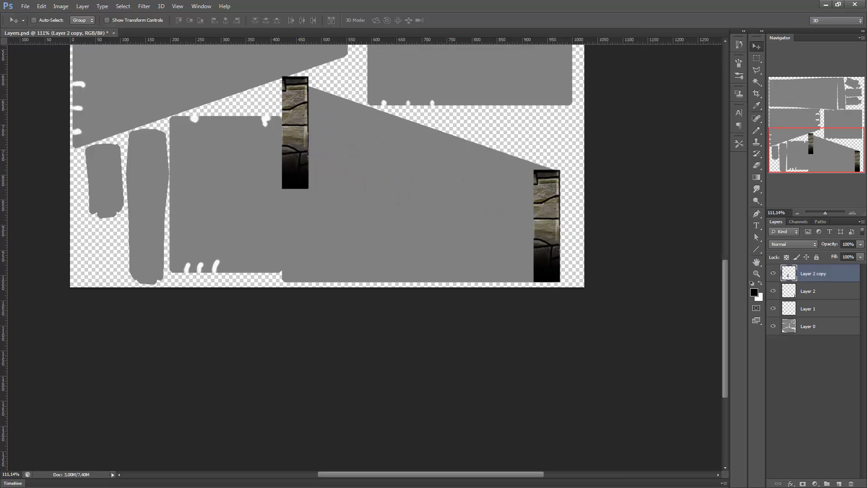
click(41, 6)
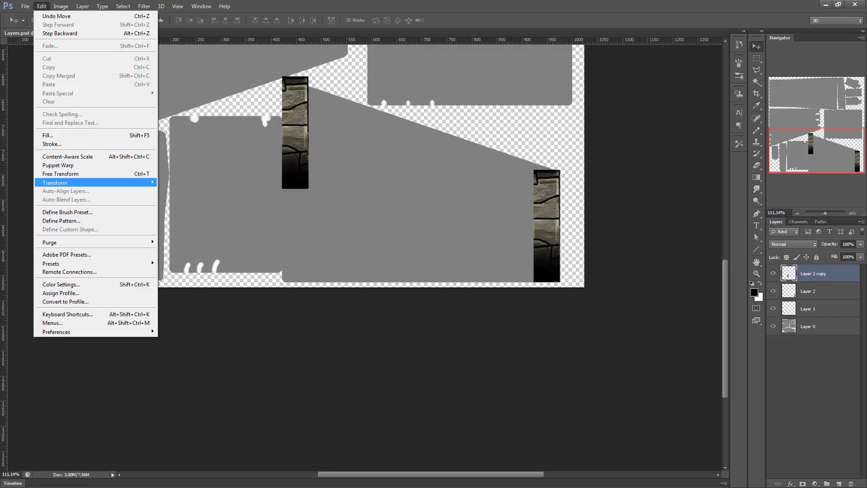
mouse_move(68, 183)
click(182, 280)
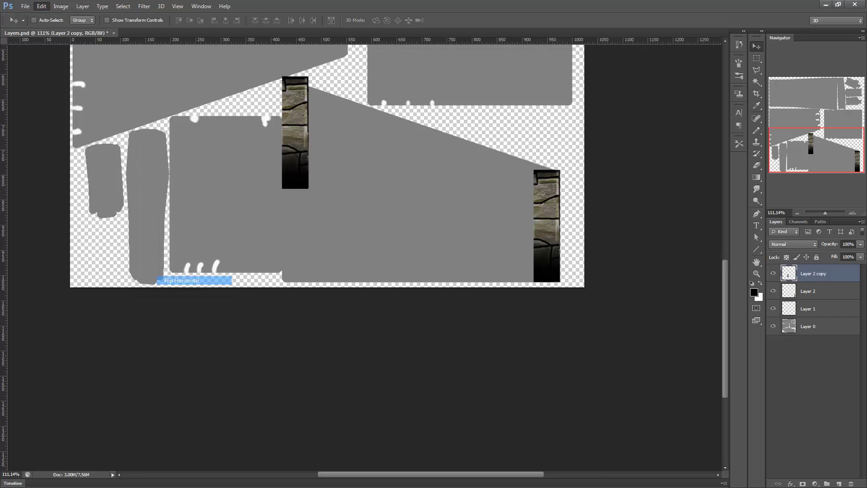
Step: Shift the copied strip about 6 px left past the wall's tall edge at 61% opacity, and restore its opacity to 100%
alt+scroll(274, 75, up, 5)
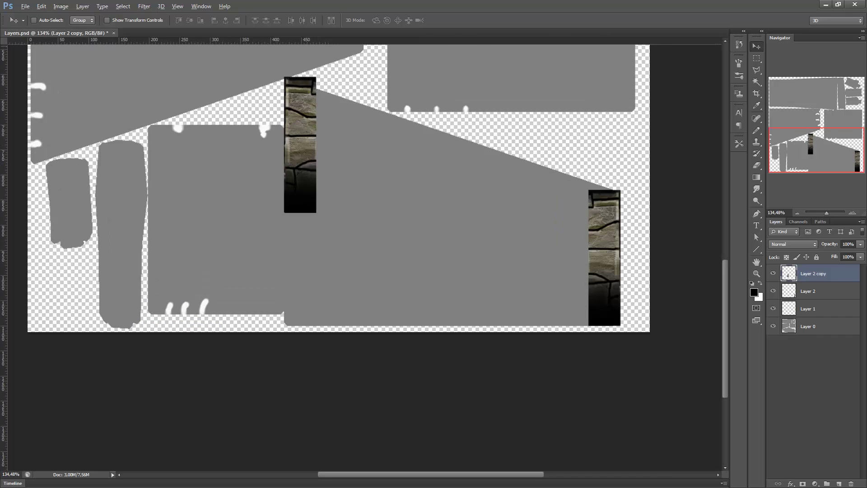
alt+scroll(378, 210, down, 1)
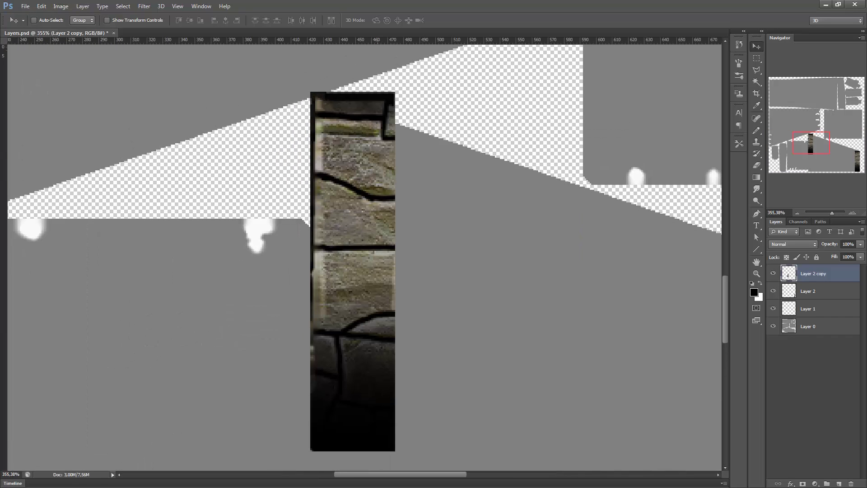
alt+scroll(378, 210, down, 1)
click(860, 244)
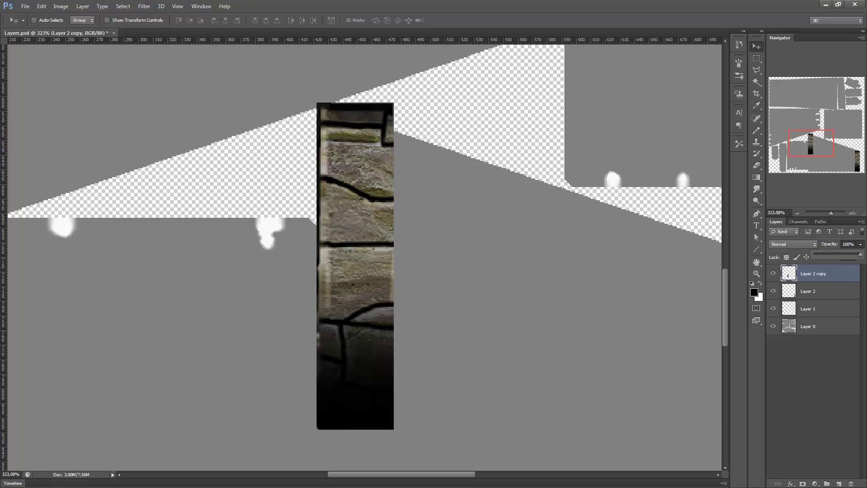
drag(860, 254, 842, 254)
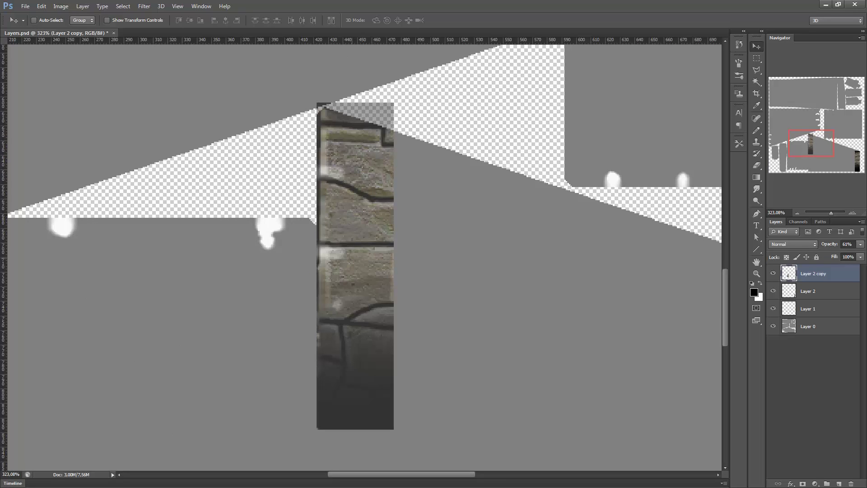
drag(358, 236, 349, 235)
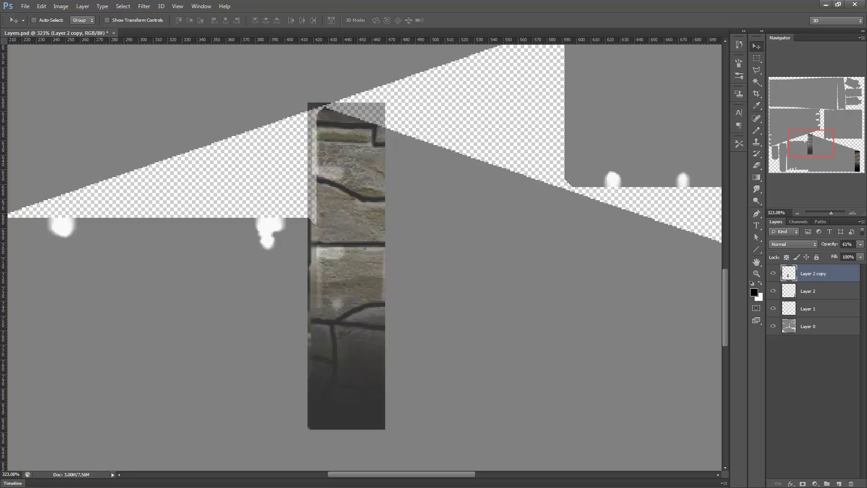
click(860, 244)
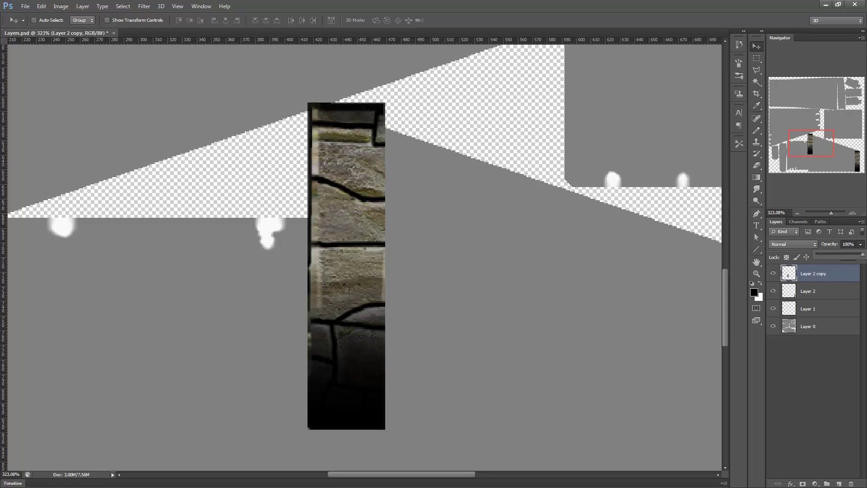
click(860, 244)
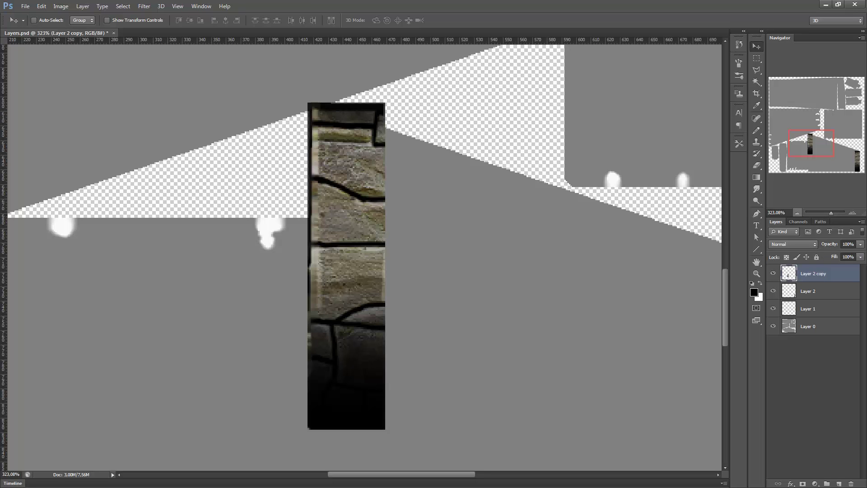
Step: Merge the Layer 2 copy strip down into Layer 2 and duplicate the merged strip pair
click(798, 213)
click(797, 213)
click(797, 212)
click(797, 213)
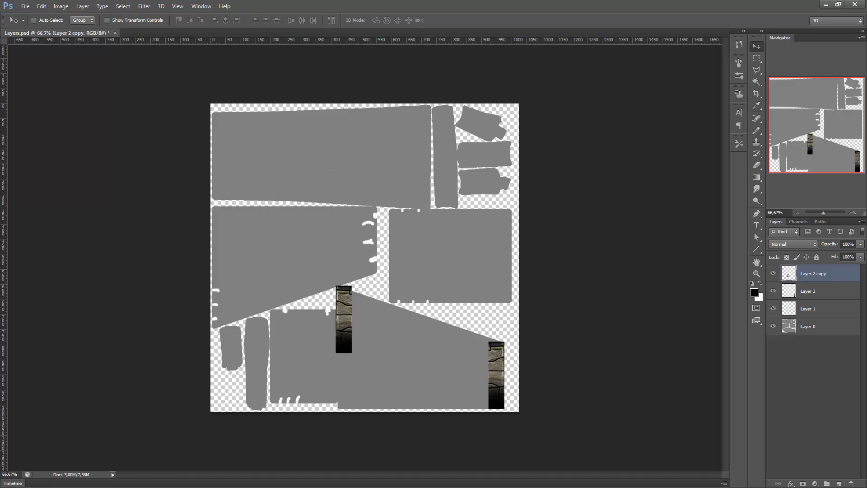
key(ctrl+e)
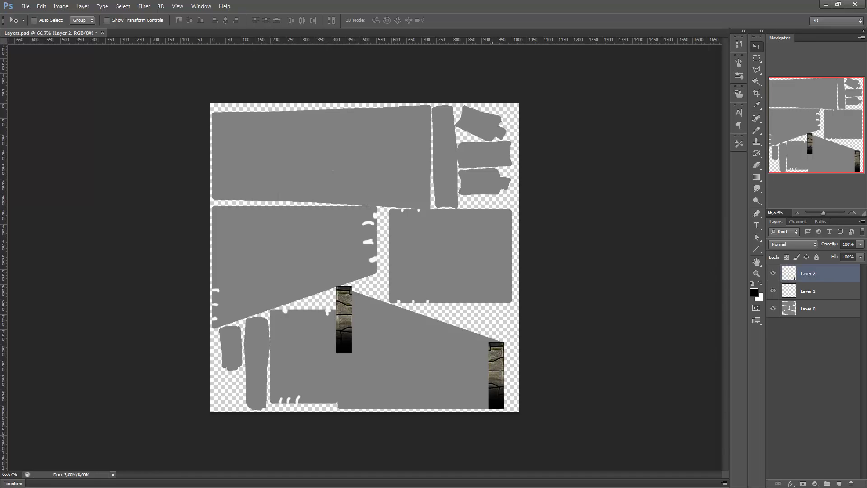
key(ctrl+z)
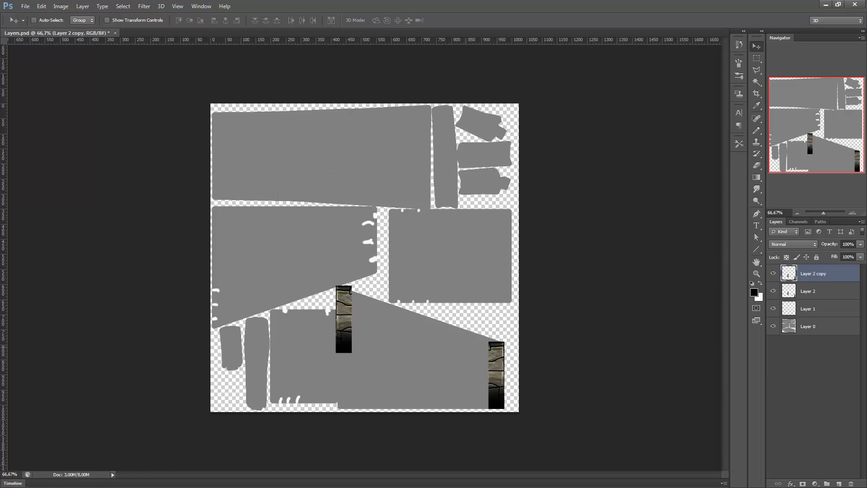
Step: Move the duplicated strip pair up toward the second sloped wall island and rotate it 180°
drag(478, 364, 415, 276)
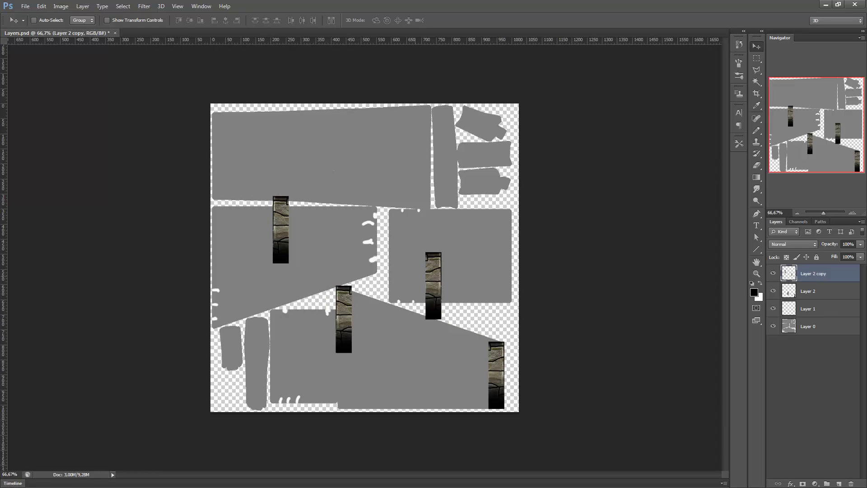
key(ctrl+t)
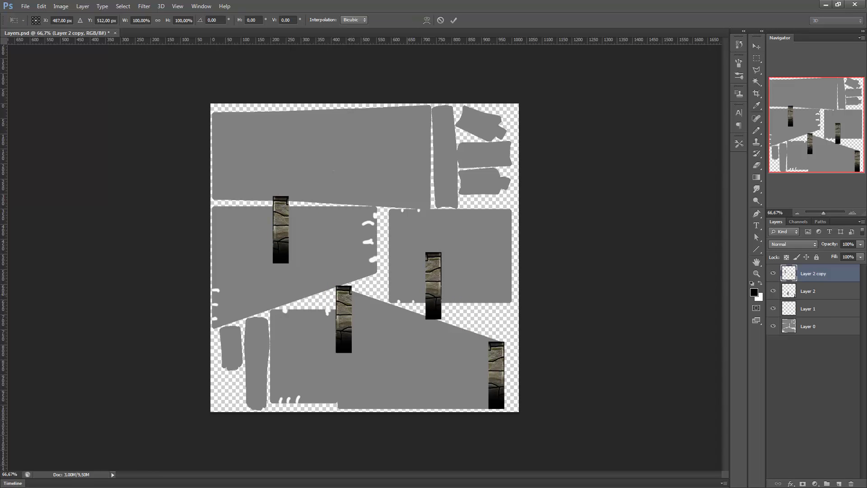
drag(395, 160, 318, 352)
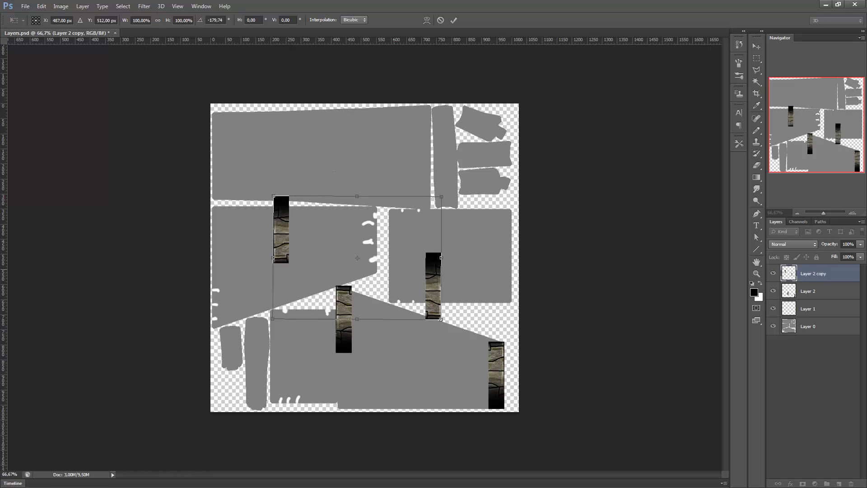
key(Return)
Step: Flip the rotated strip pair horizontally and place its strips on the short and tall edges of the second sloped wall island
click(41, 5)
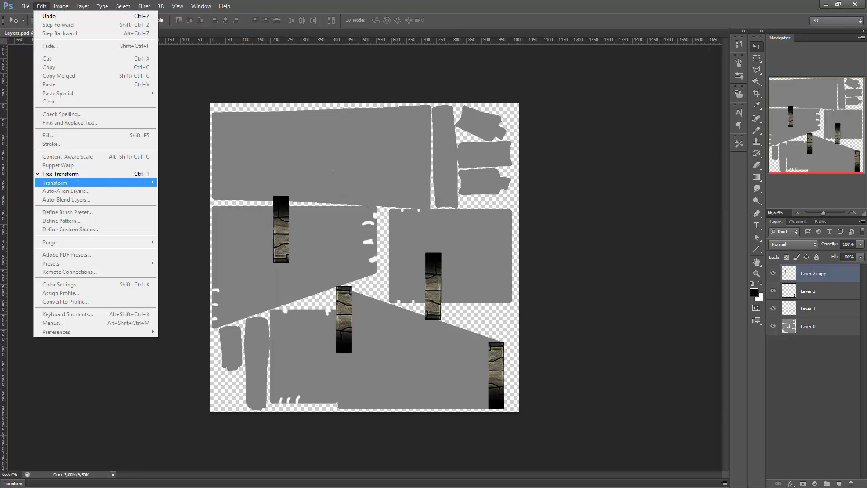
mouse_move(90, 183)
click(182, 279)
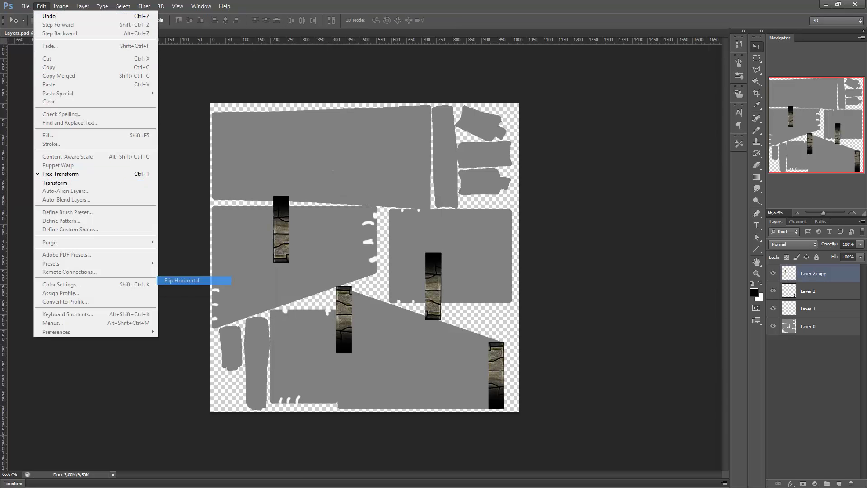
drag(433, 225, 371, 237)
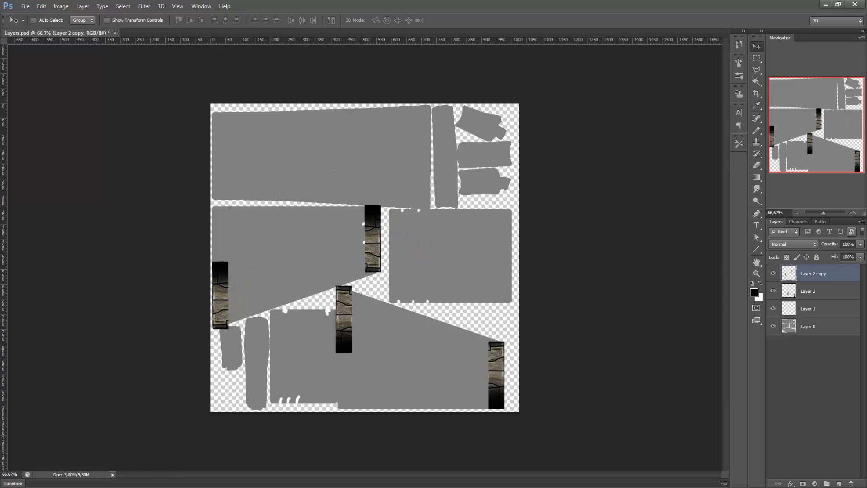
Step: Lower the strip pair's opacity to 71% and nudge it about 4 px down to line up with the island's straight edge
click(860, 244)
drag(860, 254, 847, 254)
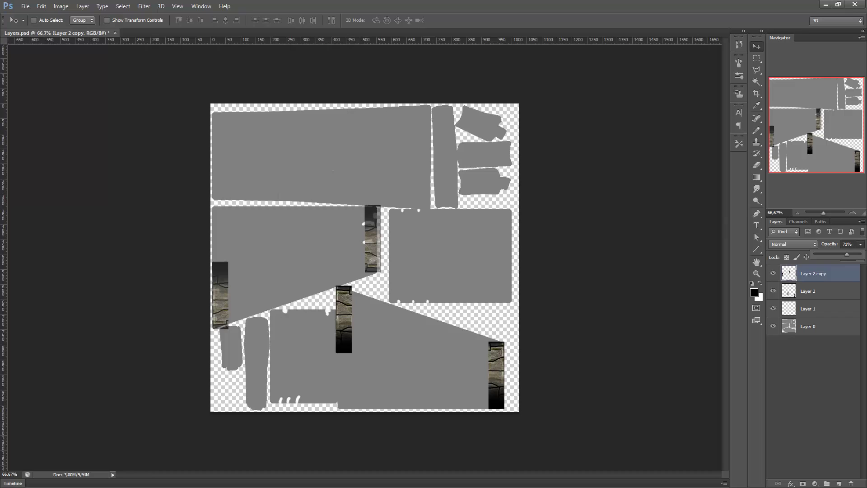
alt+scroll(296, 256, up, 5)
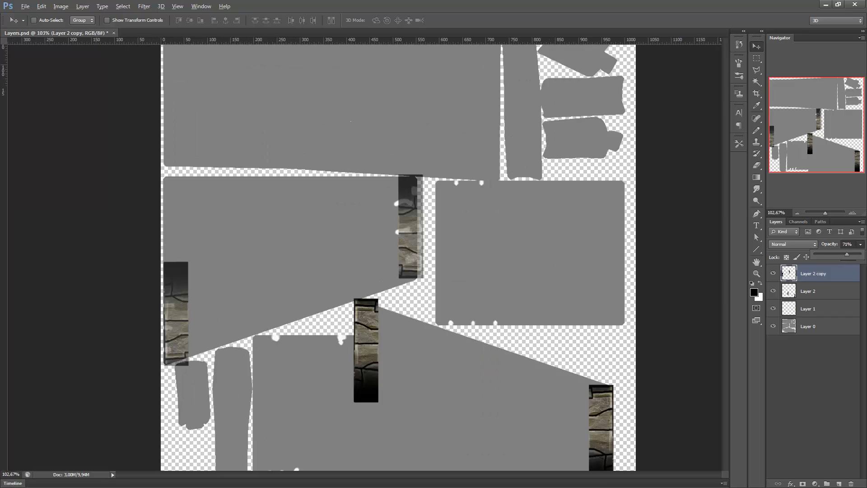
alt+scroll(281, 250, up, 1)
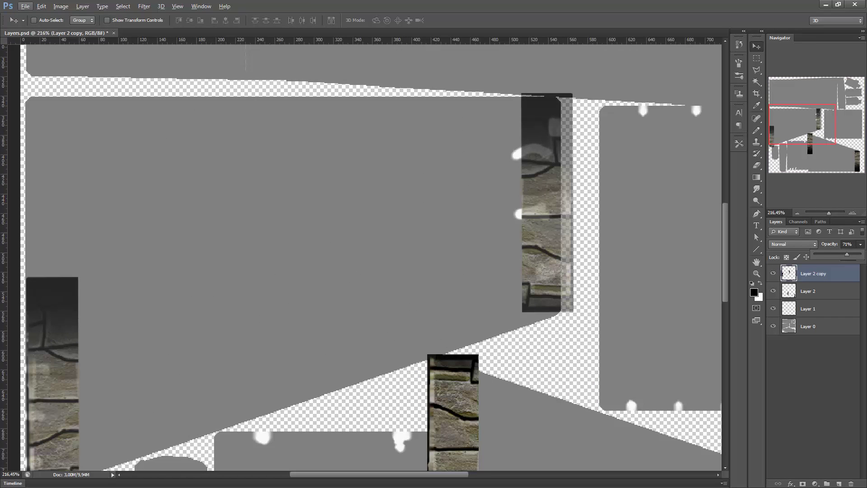
key(Down)
key(Down)
key(Down)
key(Down)
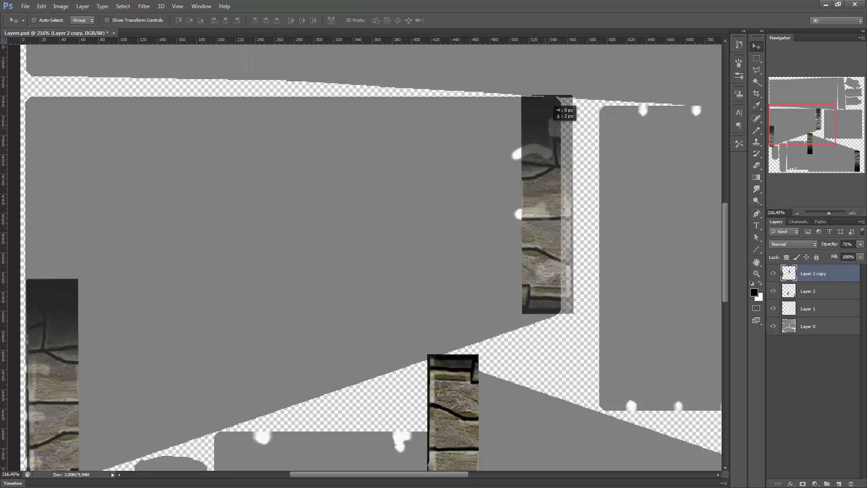
key(Up)
key(Left)
key(Left)
key(Left)
key(Left)
key(Left)
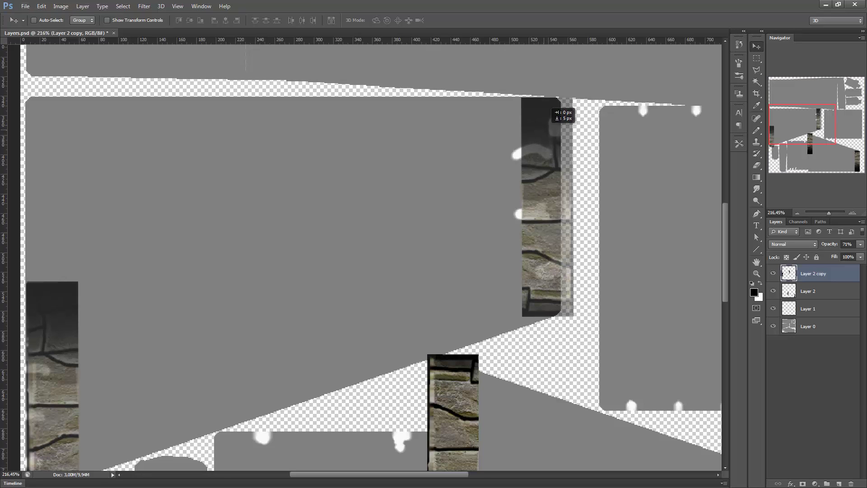
key(Right)
key(Right)
key(Right)
key(Right)
key(Right)
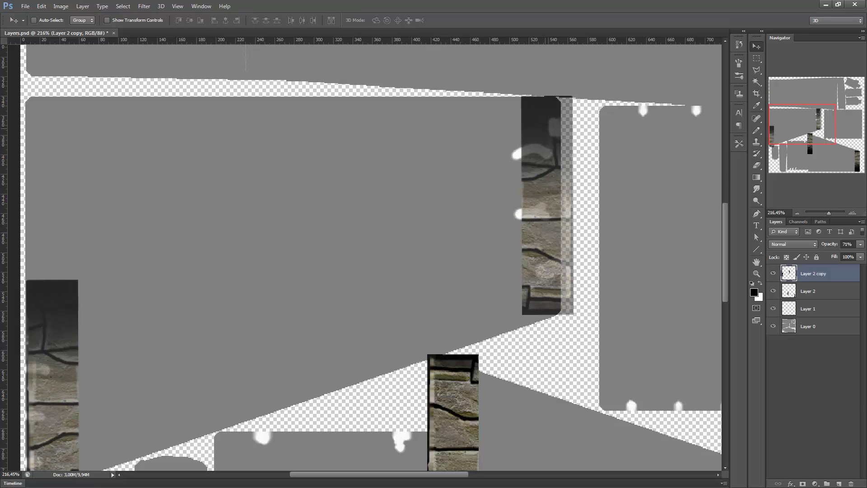
key(Down)
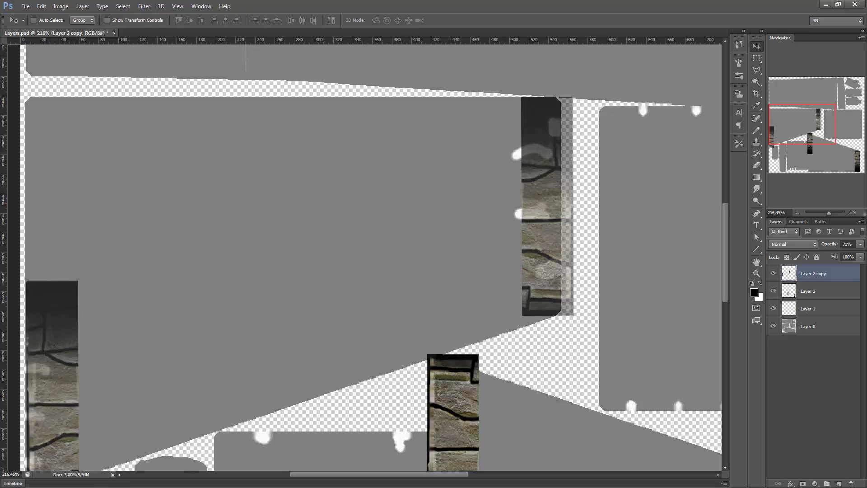
Step: Nudge the strip pair about 9 px left to fit the island's marked edges and restore its opacity to 100%
drag(511, 348, 498, 202)
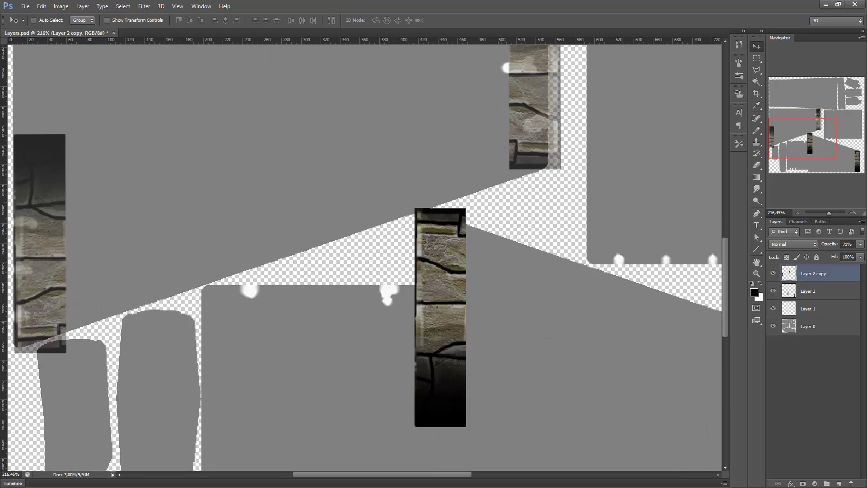
key(Left)
key(Left)
key(Left)
key(Left)
key(Left)
key(Left)
key(Left)
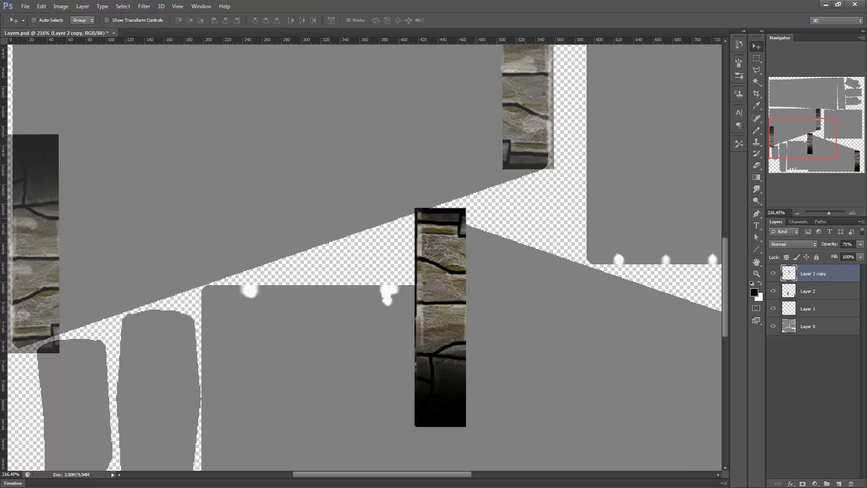
key(Left)
key(Left)
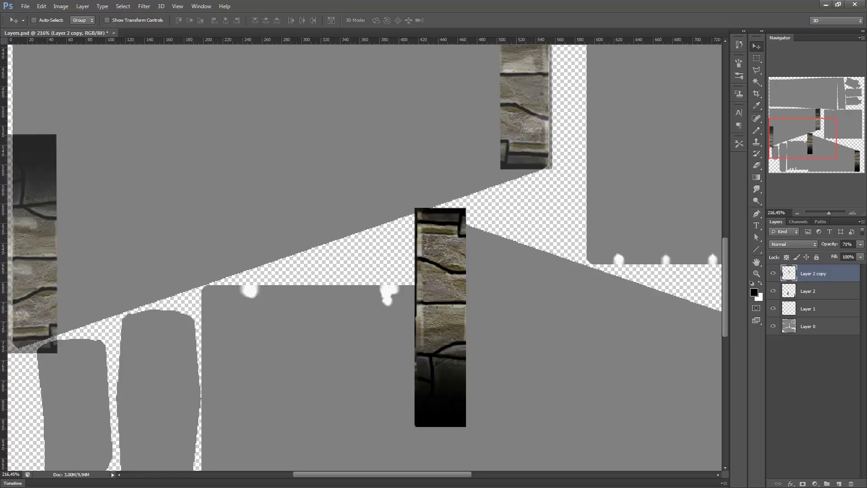
click(860, 244)
drag(849, 255, 864, 255)
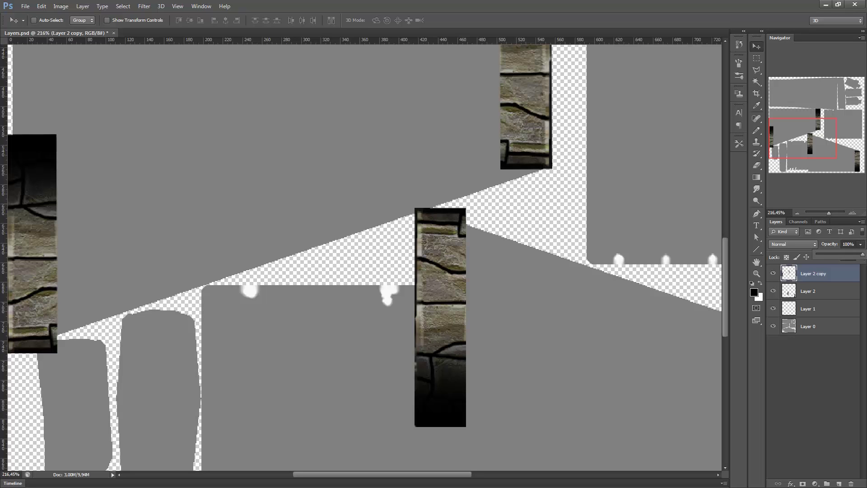
Step: Merge the second strip pair down into Layer 2
key(ctrl+e)
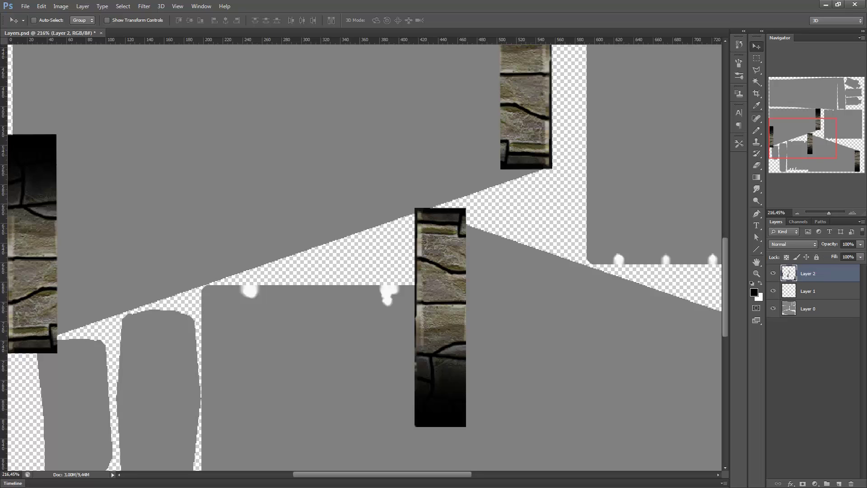
click(797, 212)
click(798, 213)
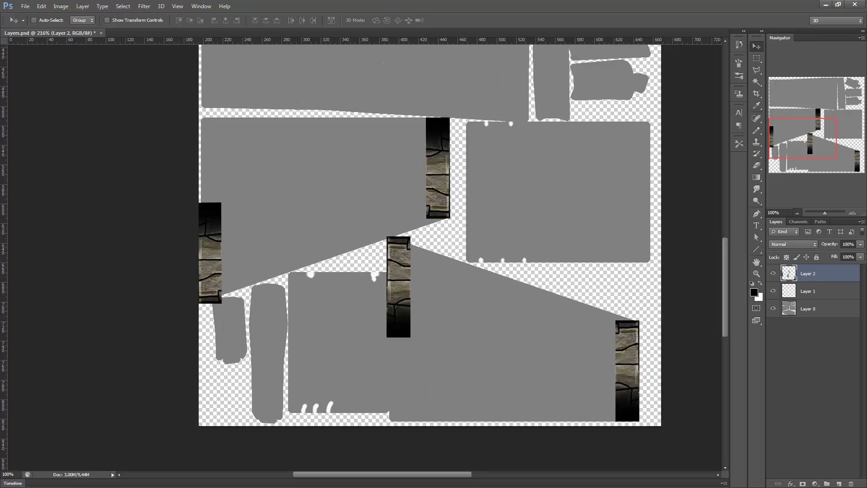
click(797, 212)
click(797, 212)
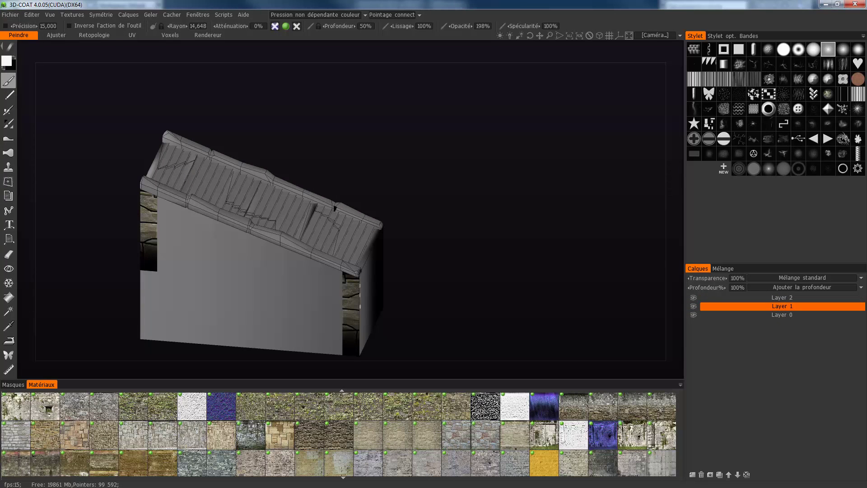
Step: Switch to 3D-Coat, turn the stairs model to the straight right-side view and choose the large-block stone wall material
drag(451, 244, 490, 205)
mouse_move(144, 238)
alt+mouse_down()
mouse_move(102, 253)
mouse_move(212, 238)
mouse_move(153, 238)
mouse_move(135, 248)
alt+mouse_up()
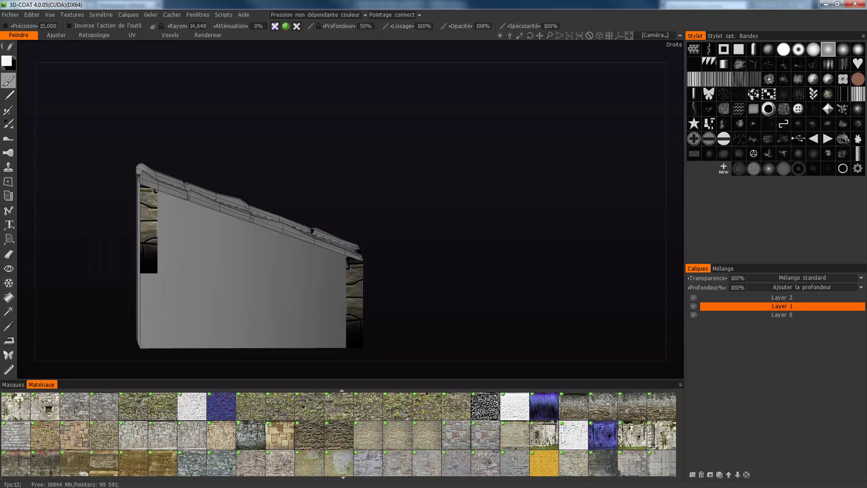
click(397, 435)
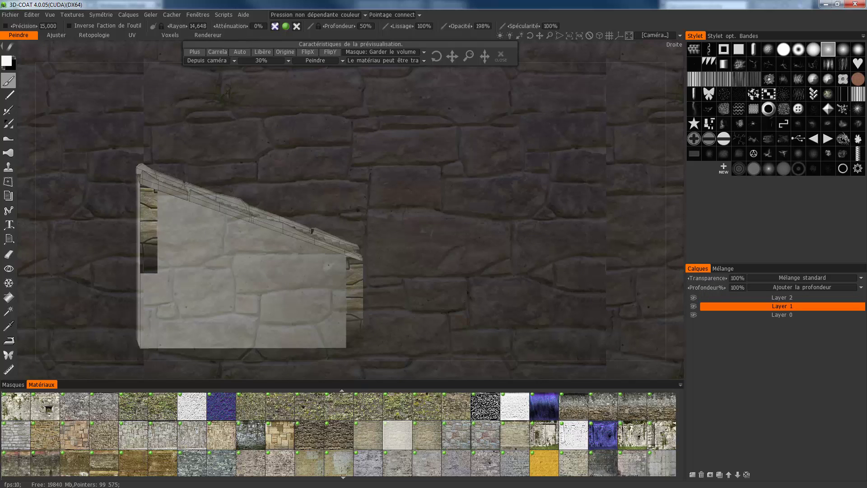
Step: Frame the stairs' side wall and scale the projected stone material down so smaller blocks cover it
middle_drag(334, 270, 415, 251)
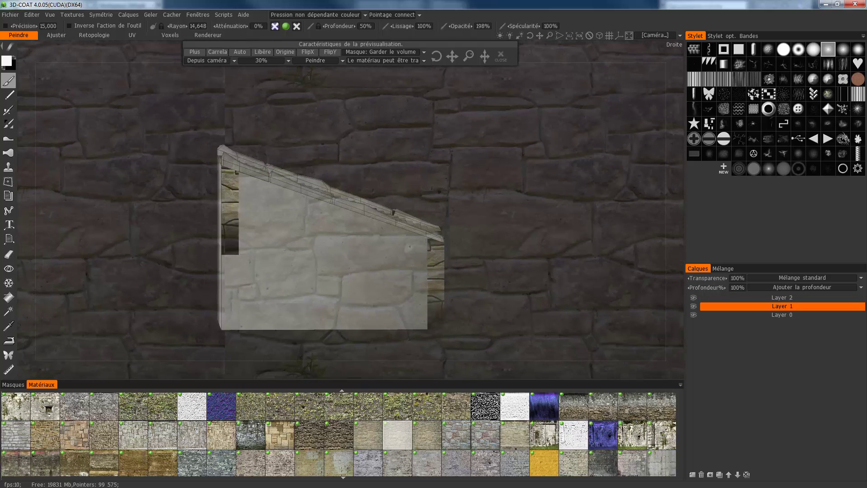
scroll(436, 265, up, 3)
middle_drag(436, 265, 438, 216)
alt+drag(438, 216, 429, 208)
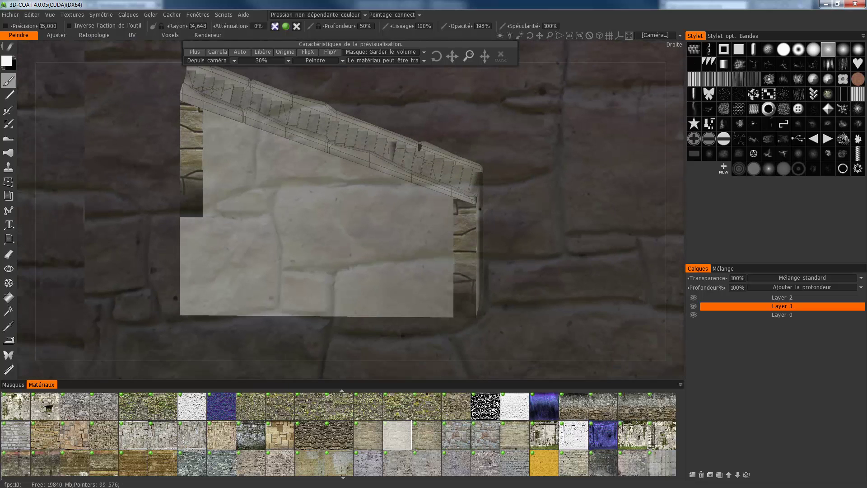
drag(469, 56, 471, 56)
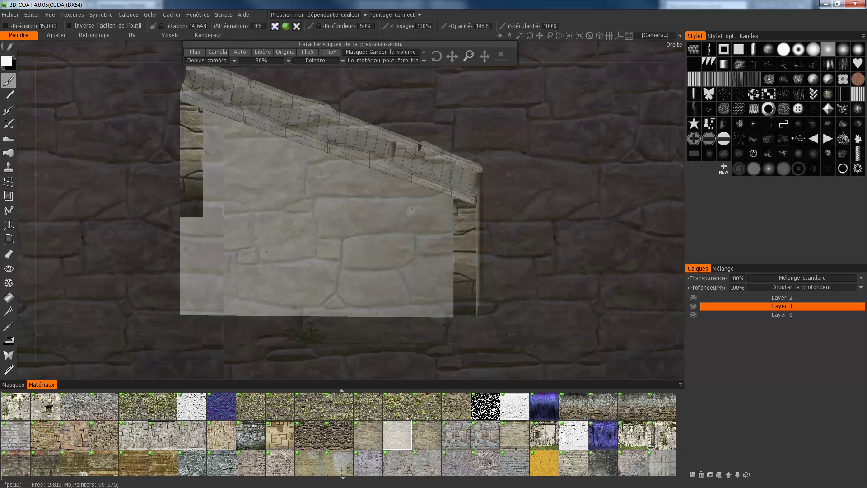
Step: Frame the lower end of the side wall from the straight right-side view and reposition the stone projection over it
alt+drag(465, 190, 454, 169)
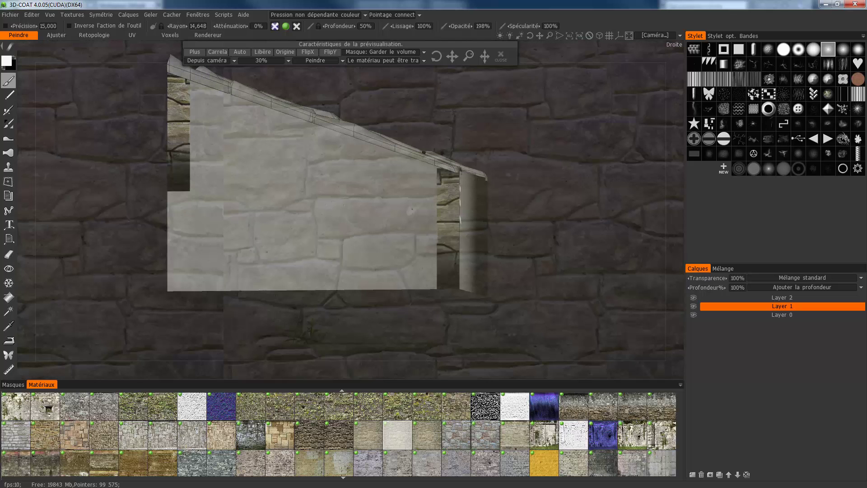
scroll(425, 210, up, 4)
scroll(425, 209, up, 2)
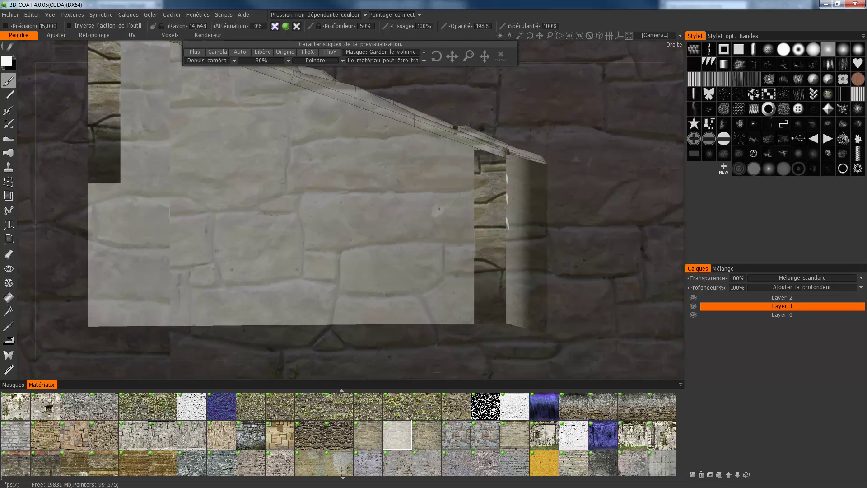
alt+middle_drag(438, 208, 391, 209)
alt+drag(392, 209, 402, 215)
drag(452, 56, 483, 69)
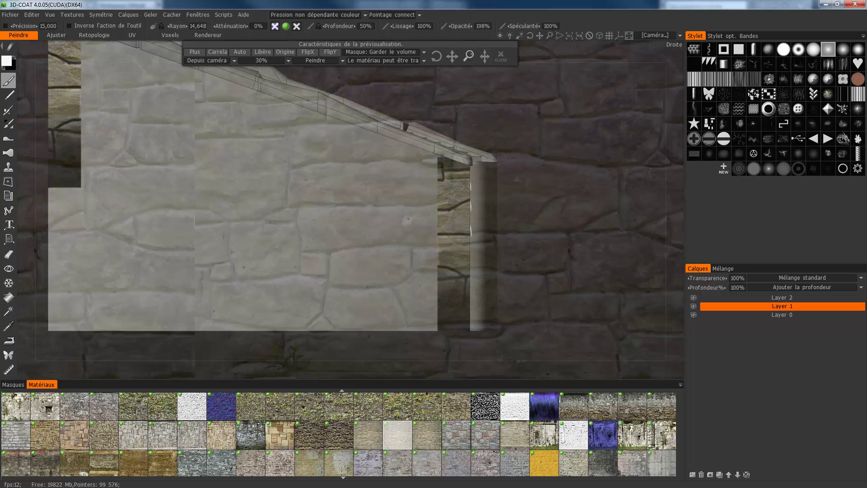
Step: Shift the stone projection until its horizontal joints match those of the edge strip at the wall's lower end
drag(468, 56, 558, 45)
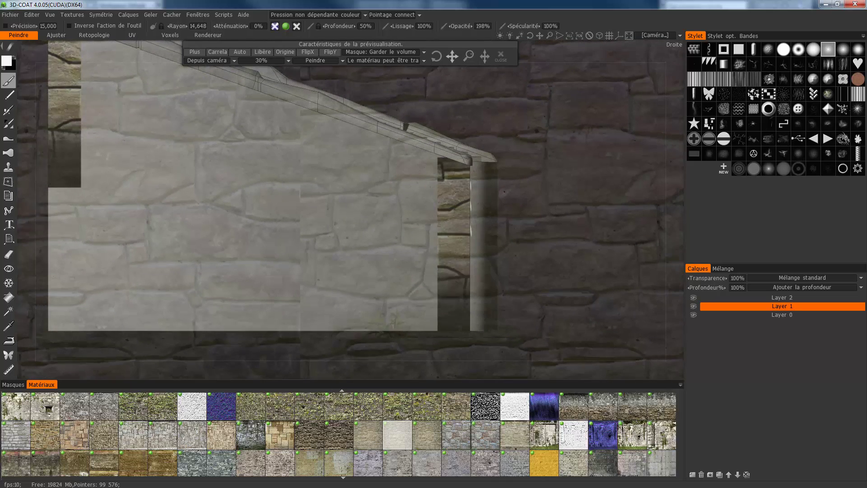
drag(452, 56, 431, 52)
drag(517, 60, 521, 67)
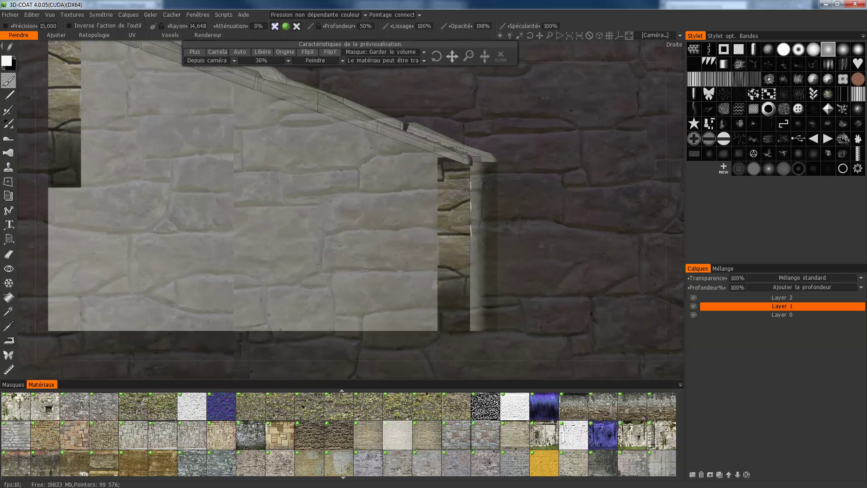
drag(452, 56, 362, 81)
drag(452, 56, 422, 78)
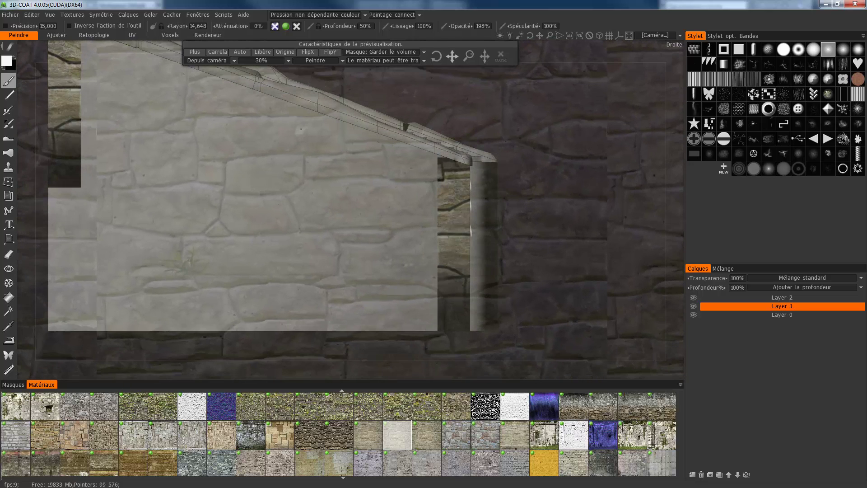
drag(452, 56, 465, 50)
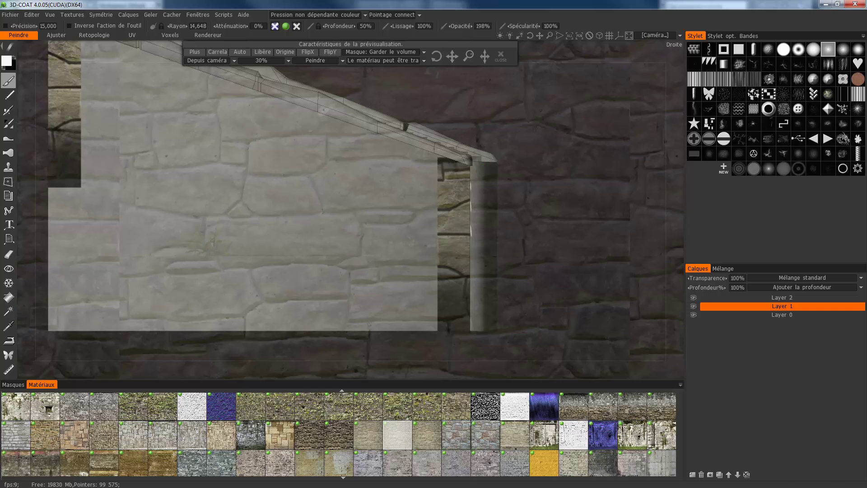
Step: Paint the projected stone over the side wall on Layer 1, changing to a harder round brush with radius 151
scroll(446, 280, up, 2)
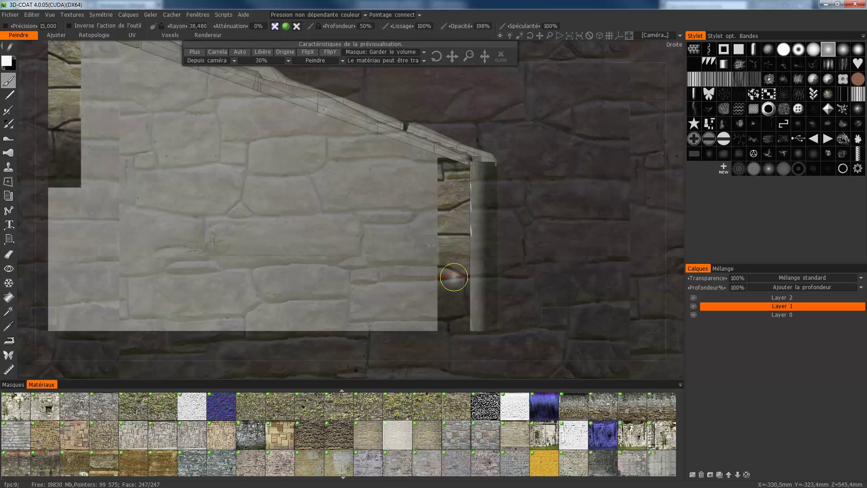
drag(456, 278, 380, 279)
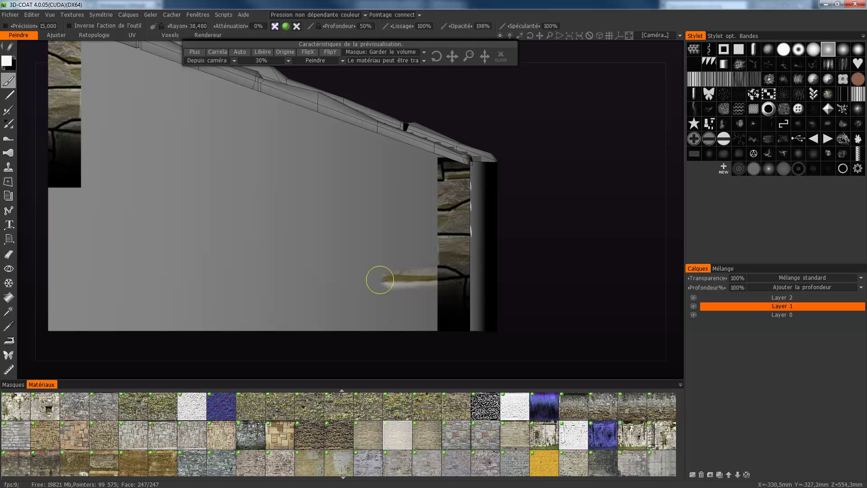
mouse_move(433, 263)
mouse_down()
mouse_move(331, 277)
mouse_move(428, 289)
mouse_move(216, 301)
mouse_up()
click(814, 50)
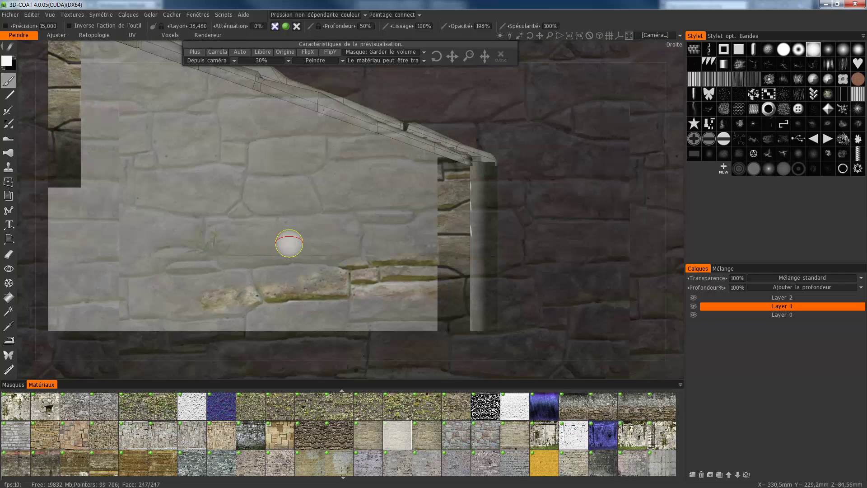
right_drag(290, 243, 330, 244)
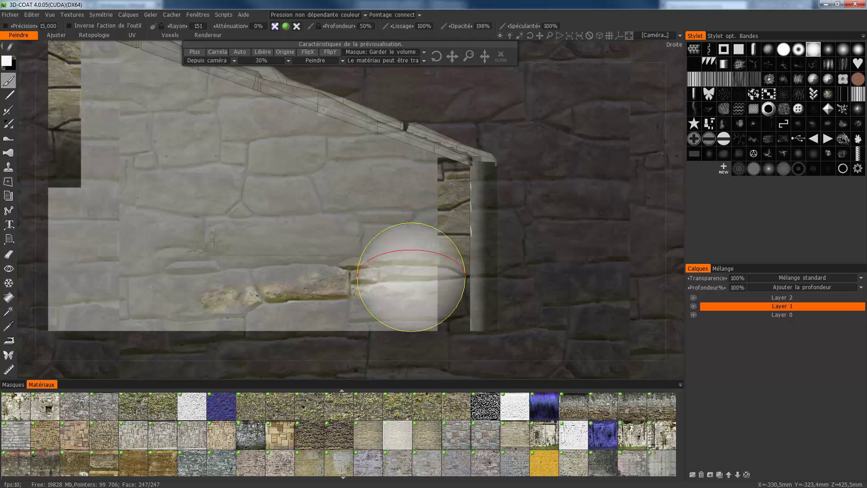
mouse_move(415, 284)
mouse_down()
mouse_move(418, 292)
mouse_move(377, 290)
mouse_move(286, 275)
mouse_move(79, 298)
mouse_move(87, 204)
mouse_move(190, 178)
mouse_move(229, 199)
mouse_move(379, 220)
mouse_move(388, 213)
mouse_move(428, 240)
mouse_move(438, 203)
mouse_move(412, 171)
mouse_move(362, 149)
mouse_move(104, 86)
mouse_move(158, 140)
mouse_move(69, 48)
mouse_up()
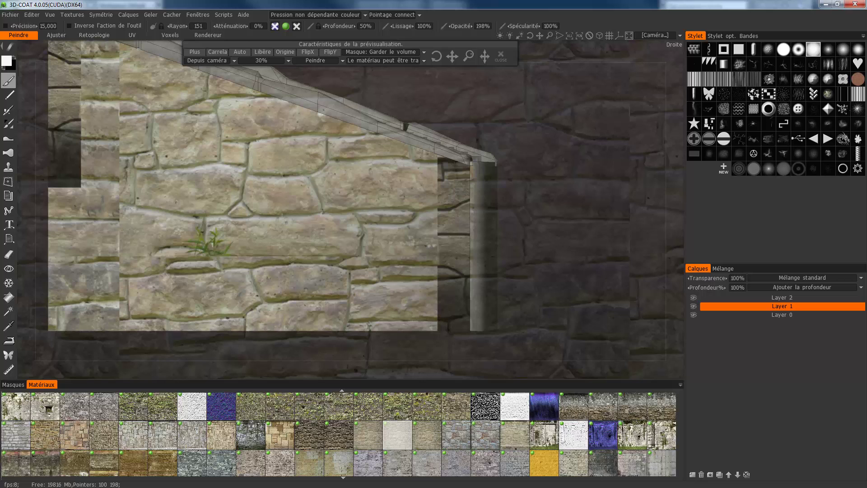
Step: Return to the soft round brush, zoom in on the strip at the wall's lower end, and set Layer 2's transparency to 33%
right_drag(475, 245, 468, 241)
click(828, 49)
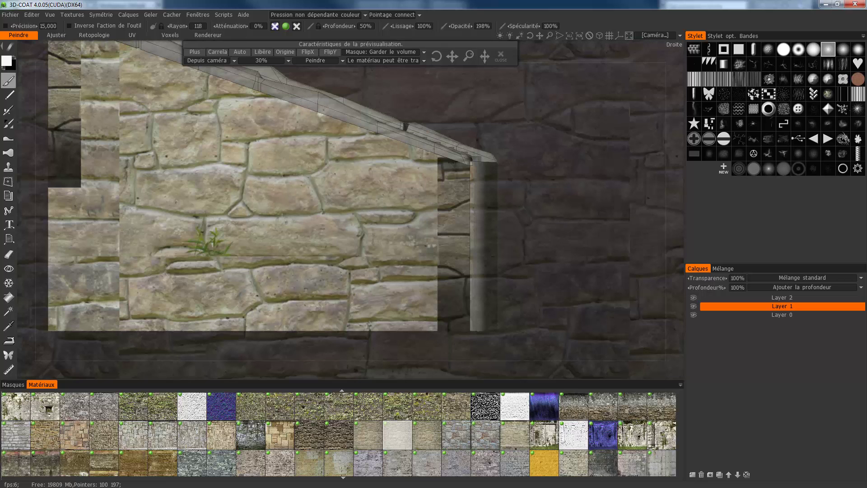
right_drag(480, 207, 552, 221)
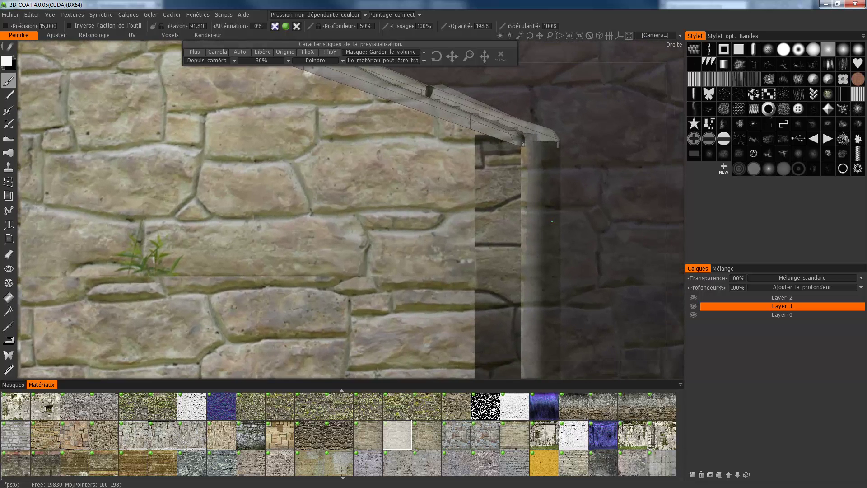
middle_drag(552, 221, 426, 229)
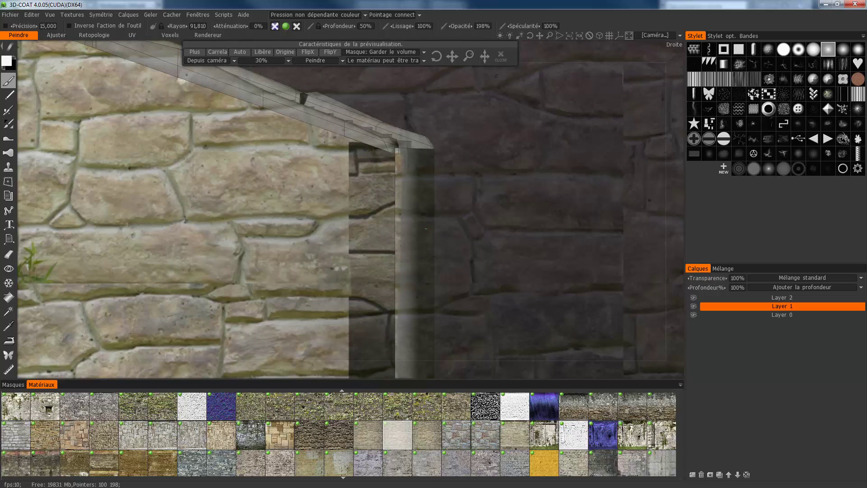
click(782, 297)
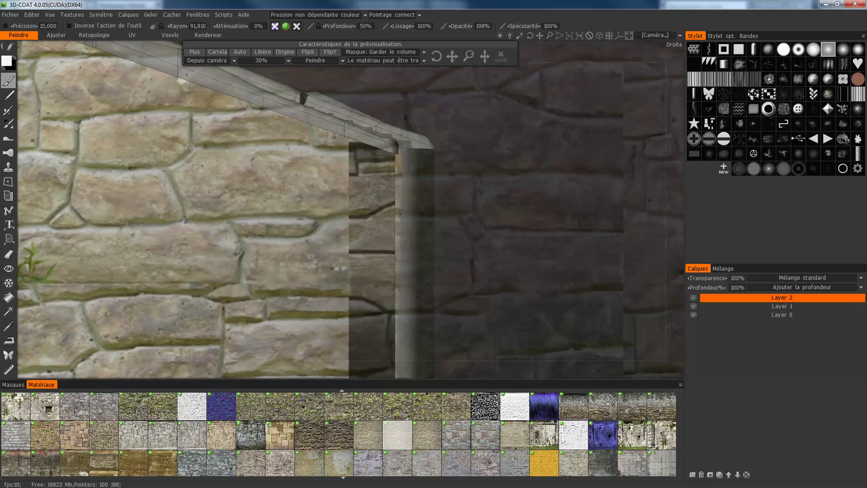
drag(712, 278, 681, 278)
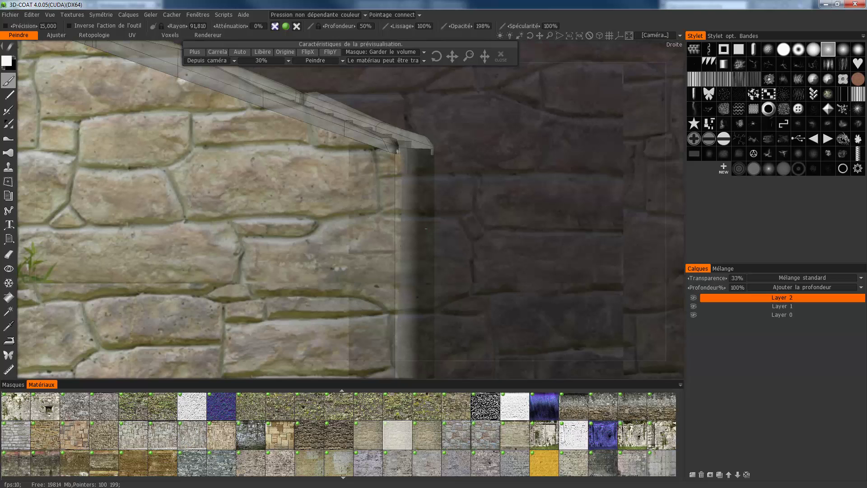
Step: Shift the stone projection to match the strip's joints and paint over the seam with a brush radius of 63,100
drag(452, 56, 462, 98)
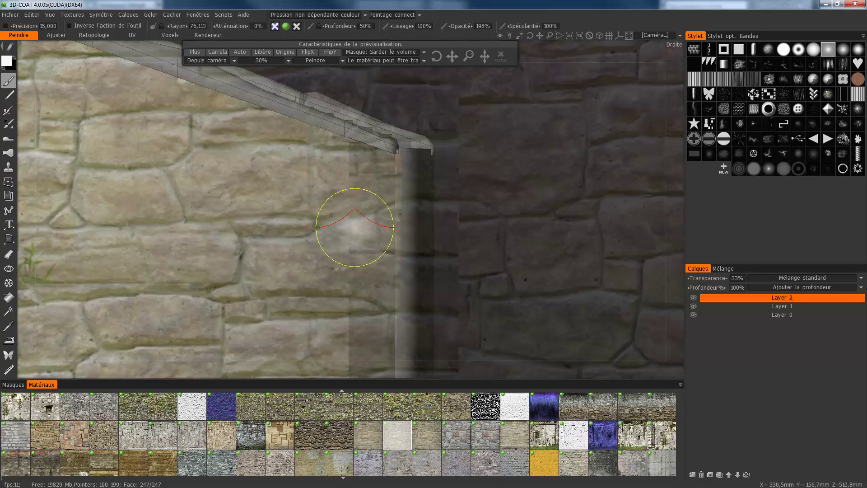
drag(368, 208, 368, 206)
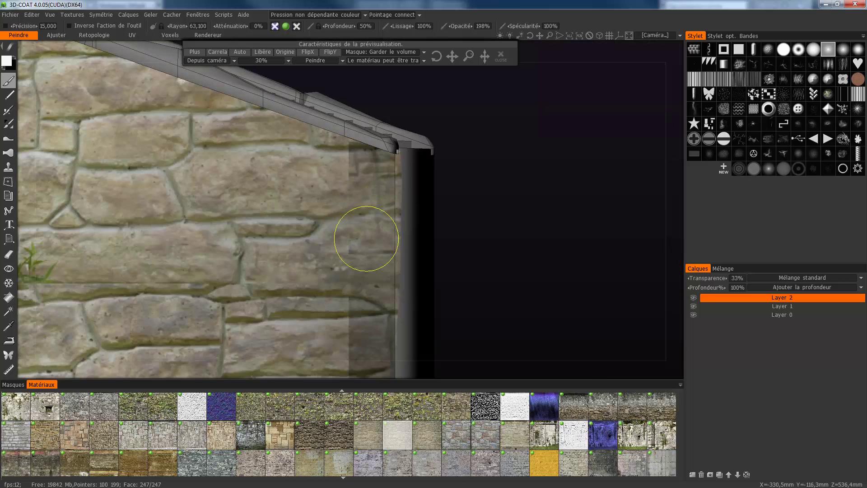
drag(366, 238, 377, 240)
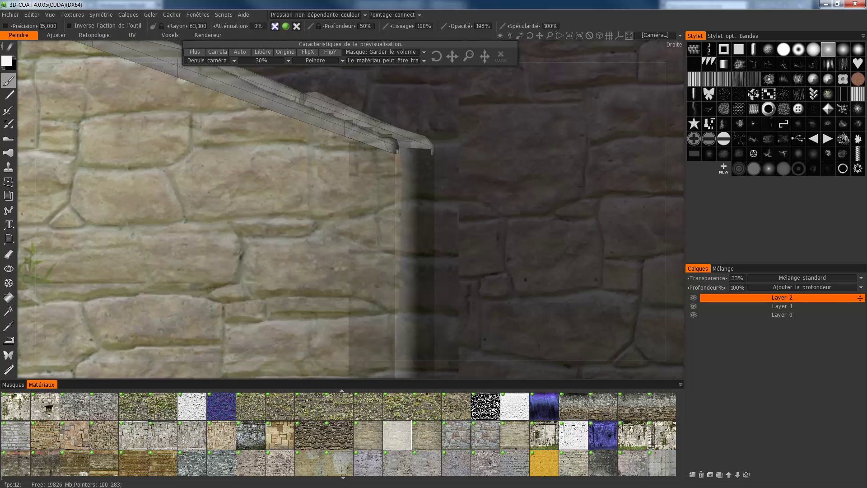
Step: On Layer 1, paint new stone joints beside the edge strip and beneath the sloped coping, reducing the brush radius to 43,368
click(782, 306)
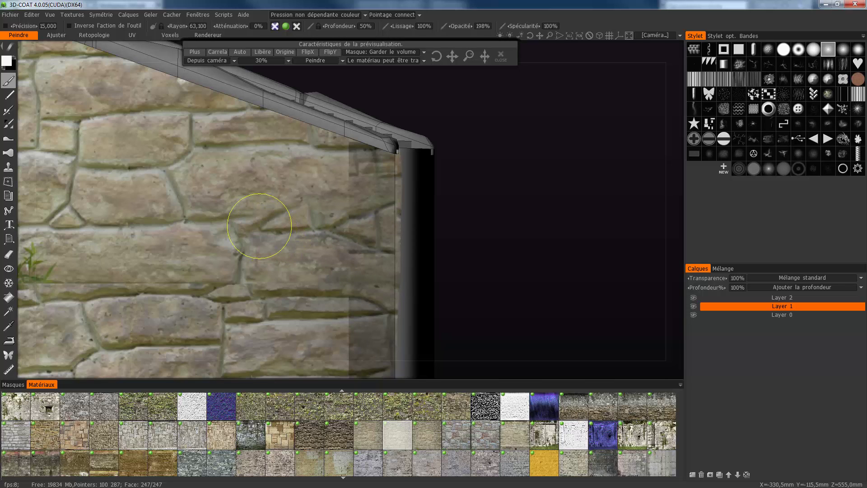
drag(259, 226, 261, 226)
right_drag(288, 227, 254, 227)
drag(319, 220, 323, 223)
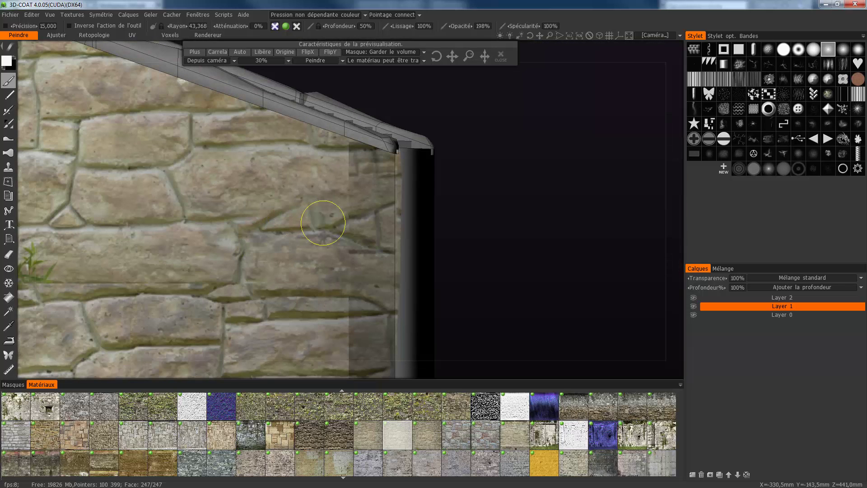
mouse_move(307, 188)
mouse_down()
mouse_move(321, 158)
mouse_move(368, 158)
mouse_move(335, 155)
mouse_move(308, 132)
mouse_move(355, 145)
mouse_up()
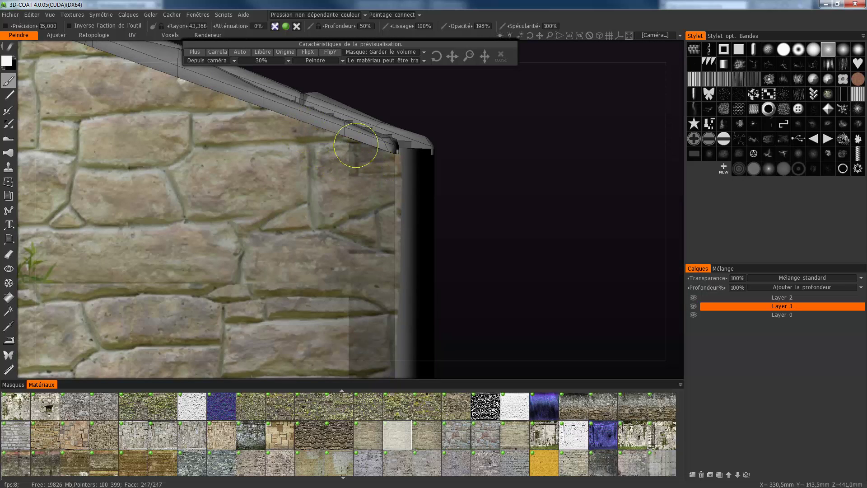
drag(301, 133, 219, 136)
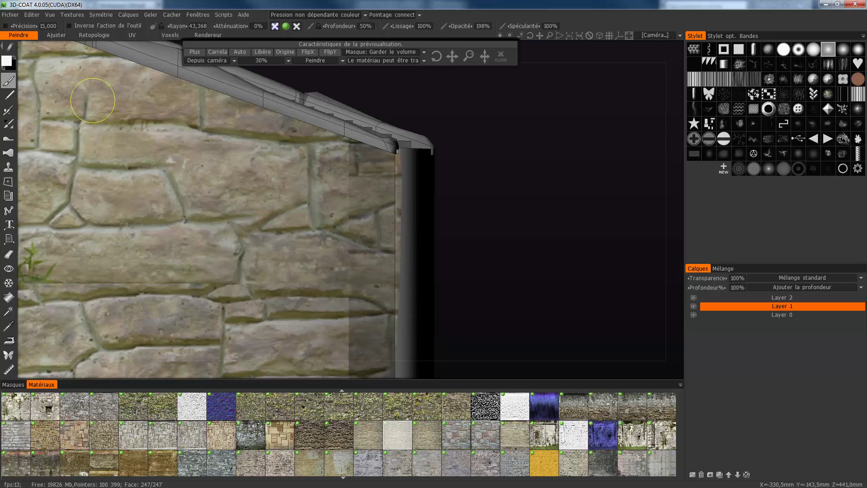
Step: Rework the stone joints in the wall's upper rows beneath the coping using a small soft brush with radius 20,485
drag(85, 118, 89, 79)
right_drag(97, 77, 89, 73)
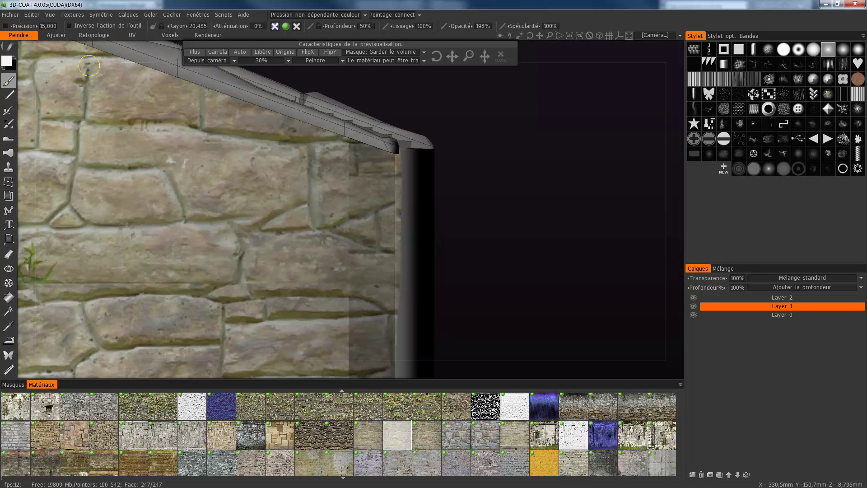
drag(121, 63, 78, 85)
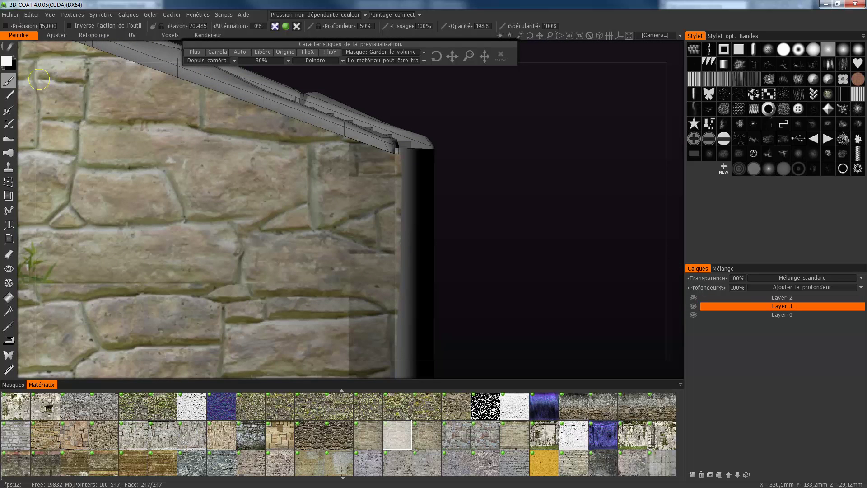
drag(83, 83, 84, 92)
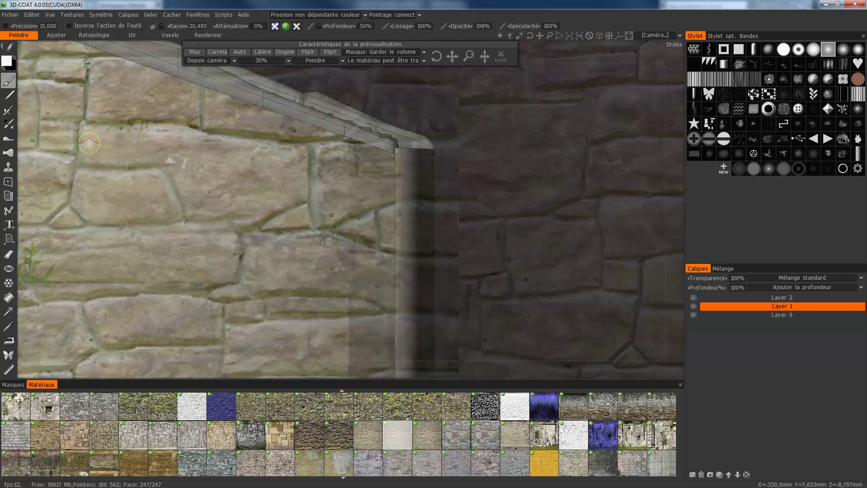
mouse_move(87, 123)
mouse_down()
mouse_move(186, 150)
mouse_move(279, 251)
mouse_move(329, 242)
mouse_up()
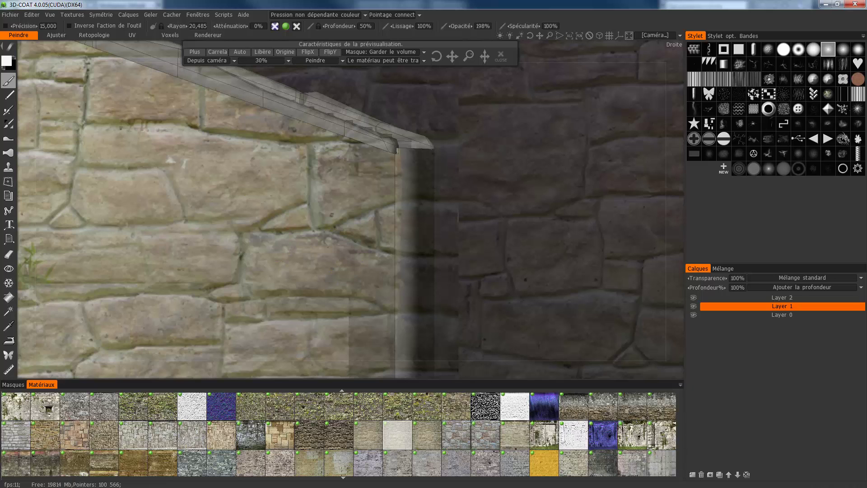
Step: At the wall's tall end, raise Layer 2's transparency value until the edge strip is fully opaque, and reselect Layer 1
middle_drag(357, 302, 765, 455)
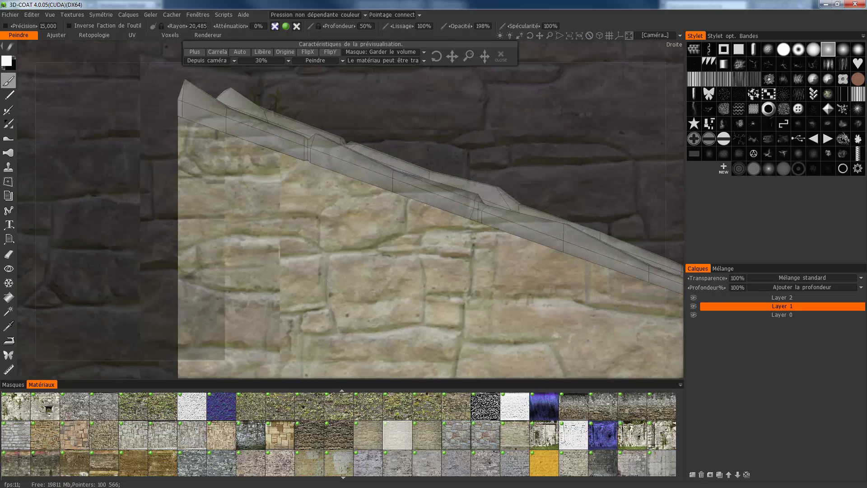
alt+drag(496, 267, 544, 276)
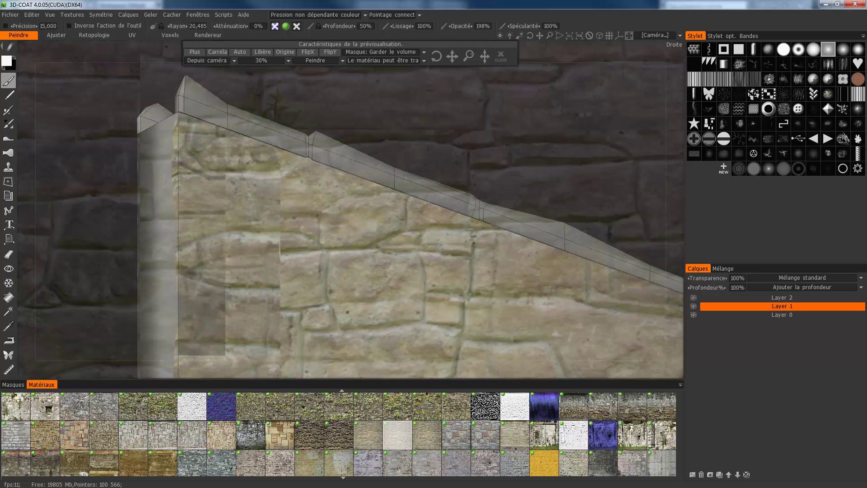
drag(452, 56, 348, 62)
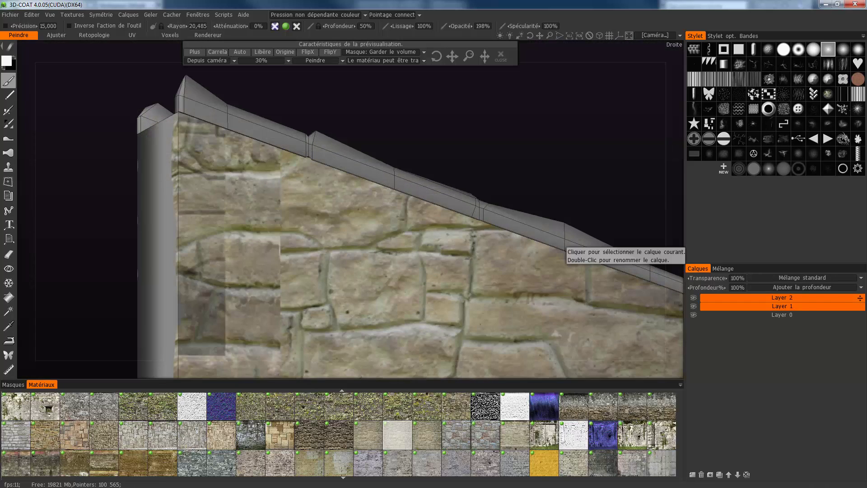
click(782, 298)
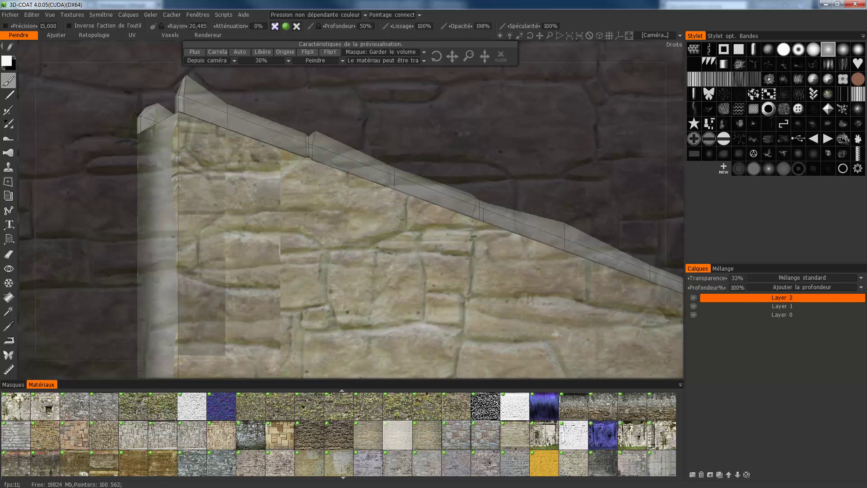
drag(711, 278, 726, 278)
click(860, 306)
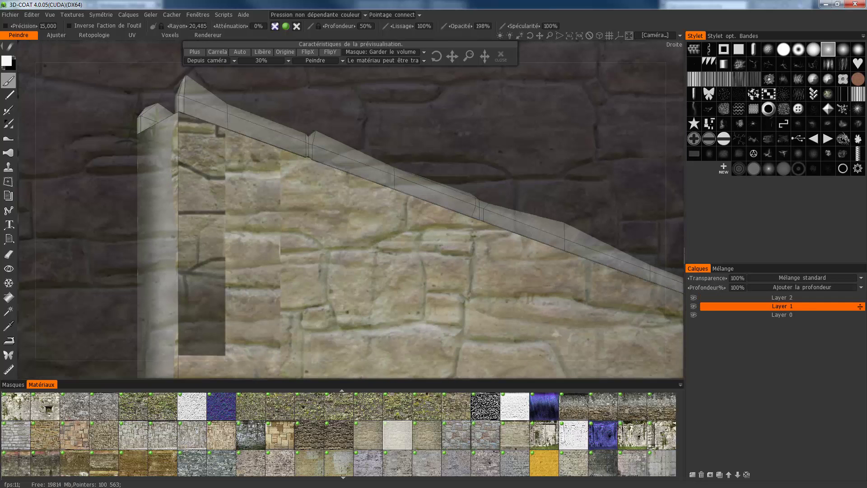
Step: Align the stone projection with the tall end's strip joints and paint over the adjoining seam with brush radius 48,574
drag(452, 56, 321, 7)
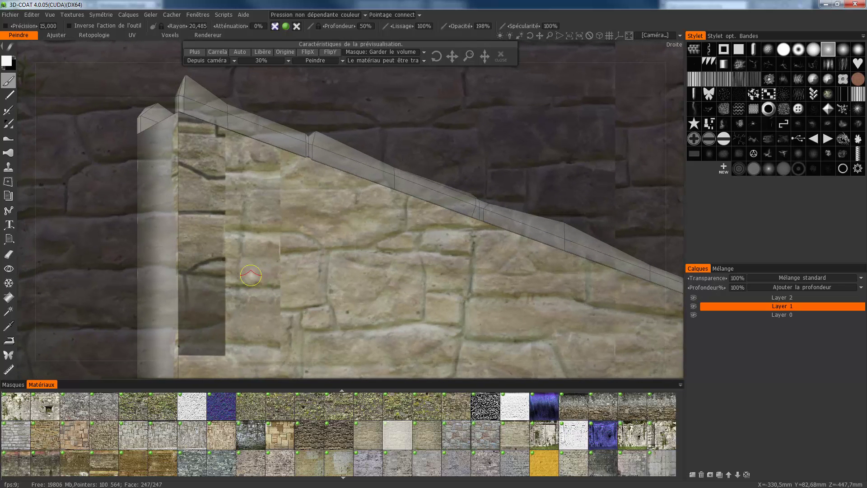
drag(228, 268, 211, 275)
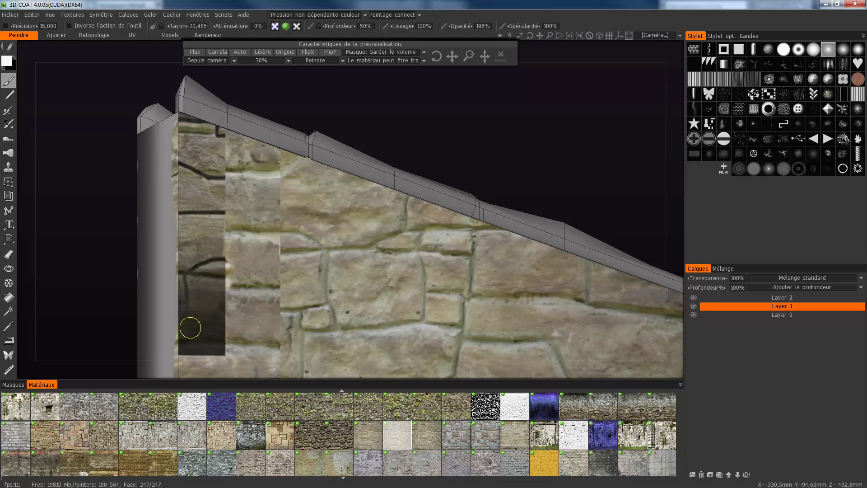
mouse_move(216, 347)
mouse_down()
mouse_move(235, 323)
mouse_move(270, 340)
mouse_move(273, 307)
mouse_up()
right_drag(273, 307, 291, 312)
mouse_move(291, 312)
mouse_down()
mouse_move(266, 289)
mouse_move(225, 293)
mouse_move(223, 316)
mouse_move(233, 237)
mouse_move(270, 254)
mouse_up()
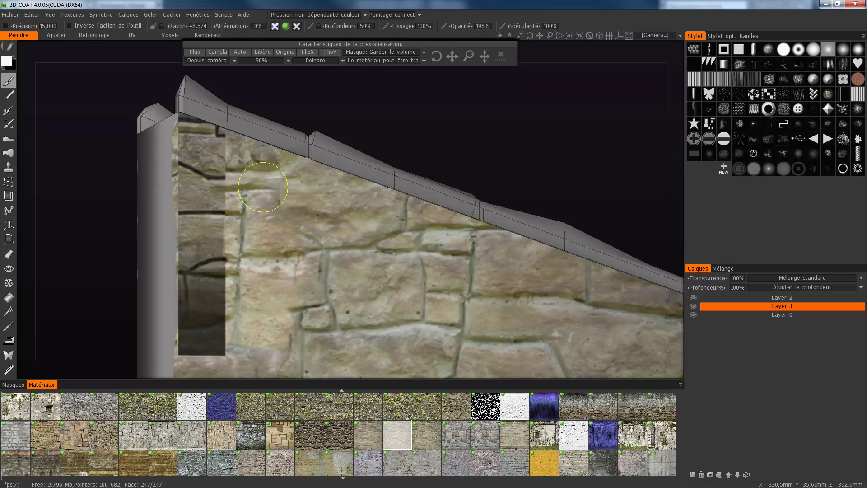
mouse_move(230, 166)
mouse_down()
mouse_move(286, 171)
mouse_move(282, 198)
mouse_move(397, 198)
mouse_up()
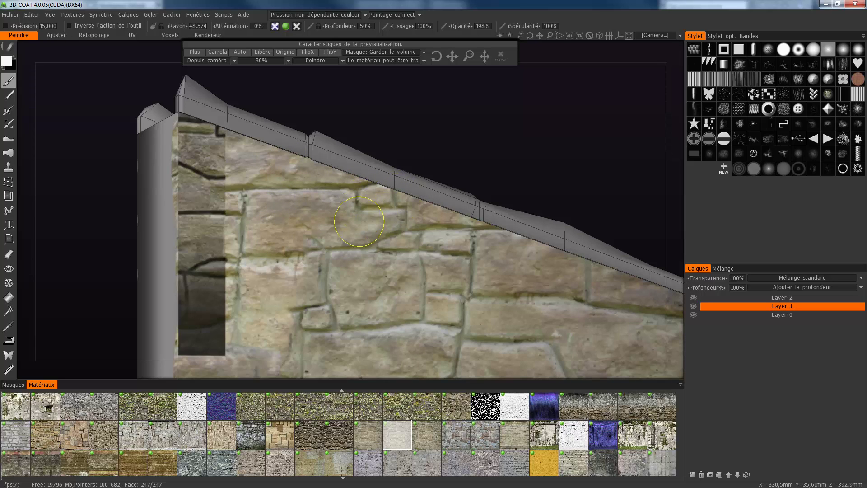
Step: Reduce the brush radius to 26,000 and rework the stone joints in the upper rows beneath the sloped coping
drag(354, 239, 359, 229)
scroll(355, 233, down, 3)
scroll(339, 253, down, 3)
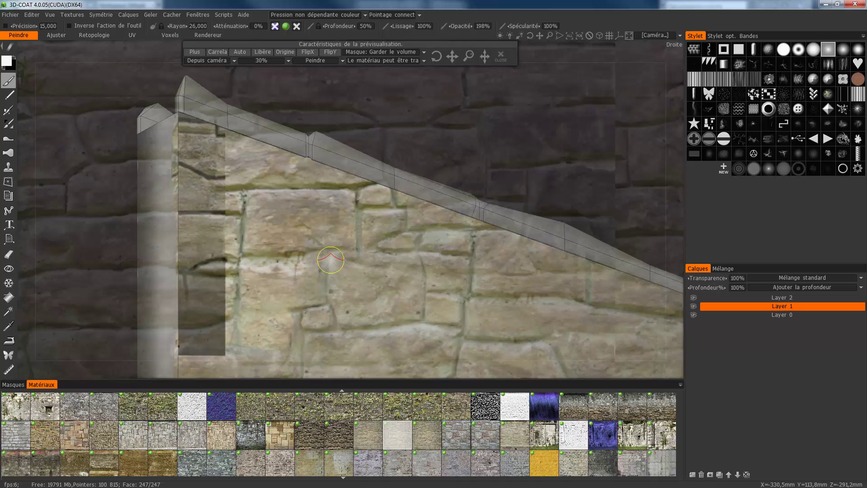
drag(330, 260, 348, 257)
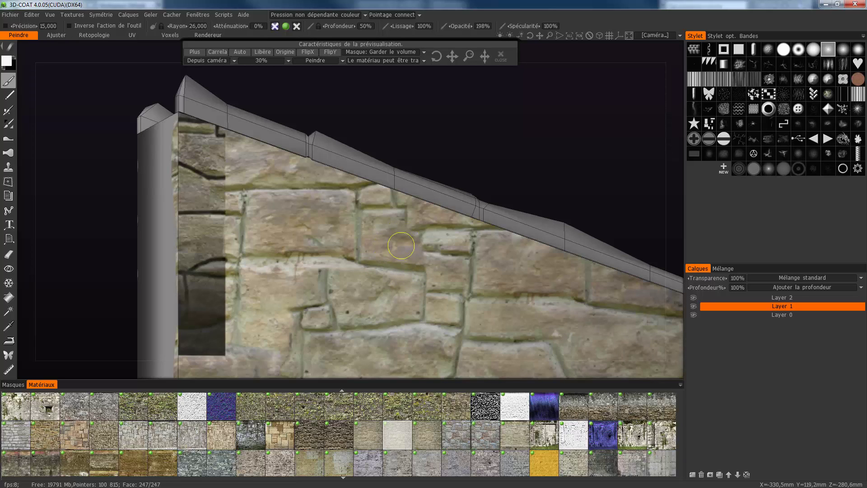
drag(402, 248, 275, 263)
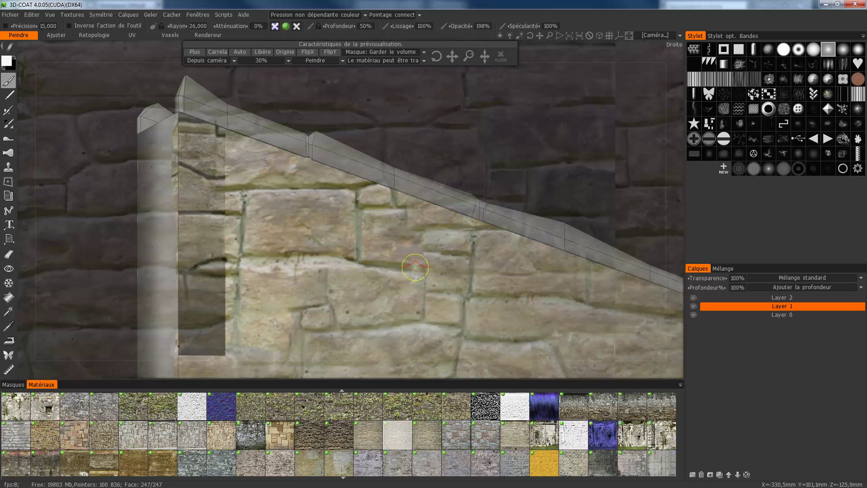
Step: Paint over the seams in the wall's lower rows below the strip, using 210% opacity and enlarging the brush radius to 67,254
alt+middle_drag(268, 234, 305, 106)
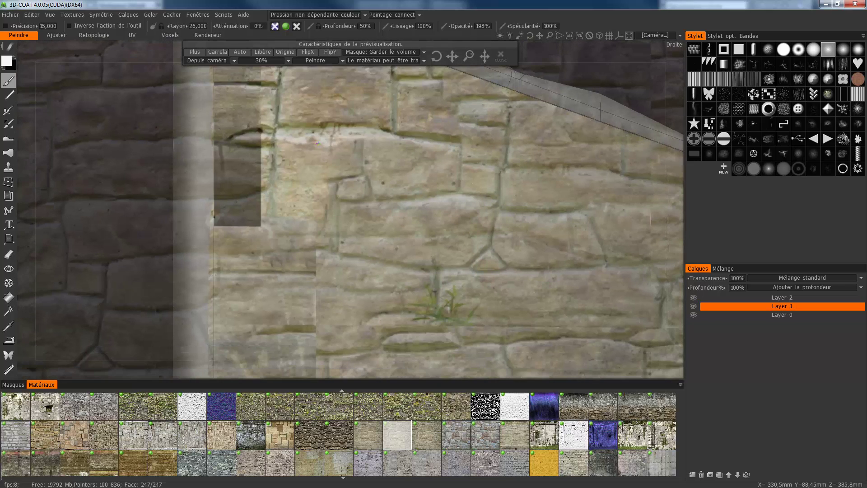
alt+middle_drag(287, 271, 307, 221)
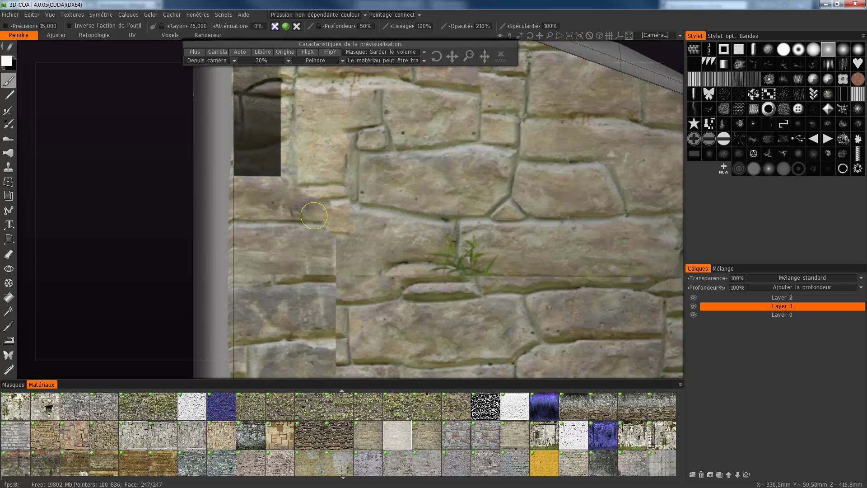
drag(314, 215, 317, 218)
right_drag(317, 219, 341, 219)
mouse_move(445, 267)
mouse_down()
mouse_move(456, 271)
mouse_move(461, 254)
mouse_move(311, 246)
mouse_move(293, 233)
mouse_move(291, 205)
mouse_move(265, 256)
mouse_move(303, 283)
mouse_move(576, 309)
mouse_move(634, 292)
mouse_move(516, 290)
mouse_move(575, 300)
mouse_move(542, 327)
mouse_move(460, 337)
mouse_move(539, 334)
mouse_move(364, 333)
mouse_move(395, 323)
mouse_up()
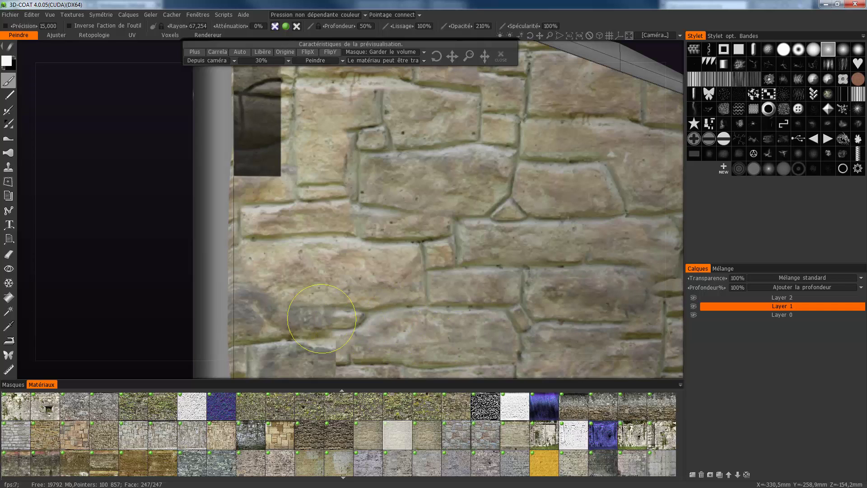
mouse_move(322, 318)
mouse_down()
mouse_move(248, 315)
mouse_move(285, 348)
mouse_move(350, 368)
mouse_up()
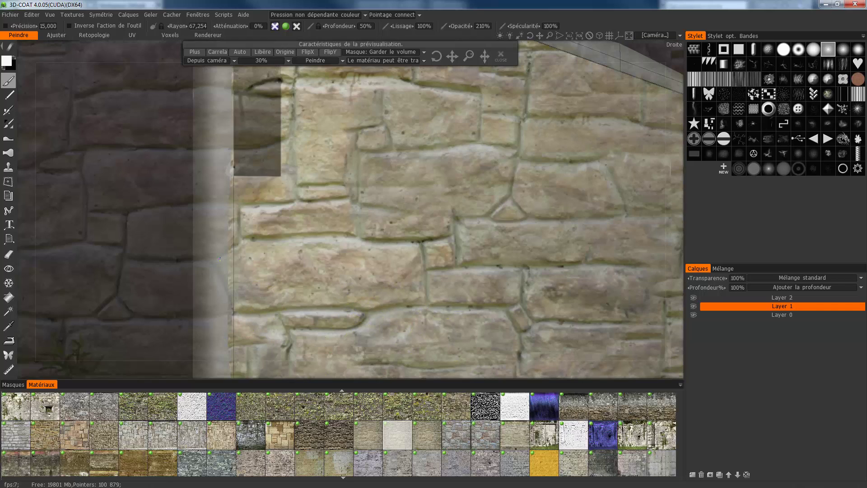
Step: On the wall's opposite side, align the stone projection with the tall end's strip and paint stone beside it with brush radius 85,983
scroll(351, 209, down, 5)
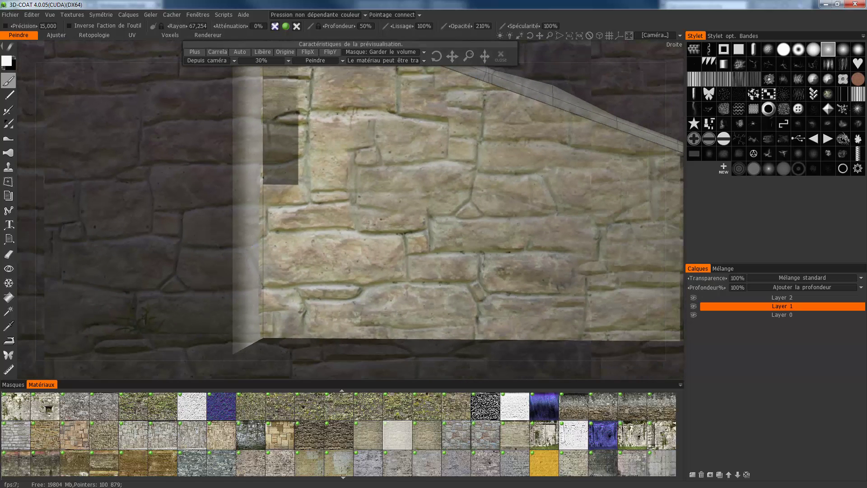
alt+drag(251, 214, 253, 246)
middle_drag(252, 247, 387, 306)
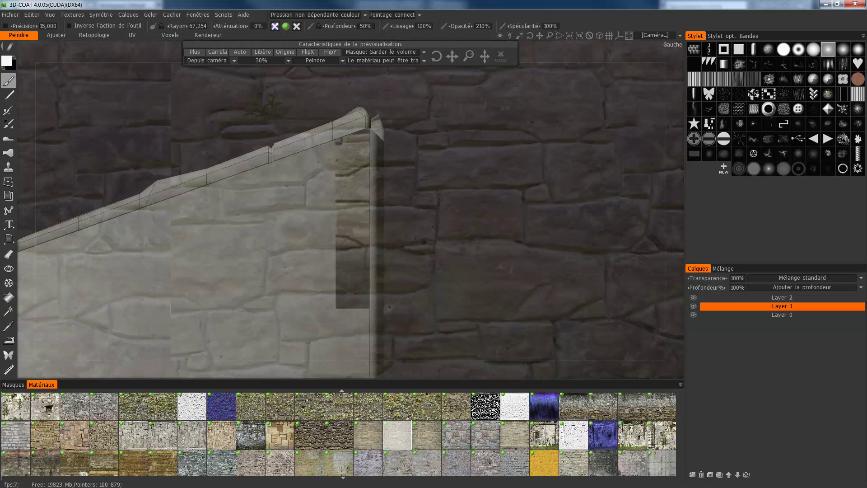
mouse_move(452, 298)
mouse_down()
mouse_move(432, 298)
mouse_move(379, 328)
mouse_move(260, 180)
mouse_up()
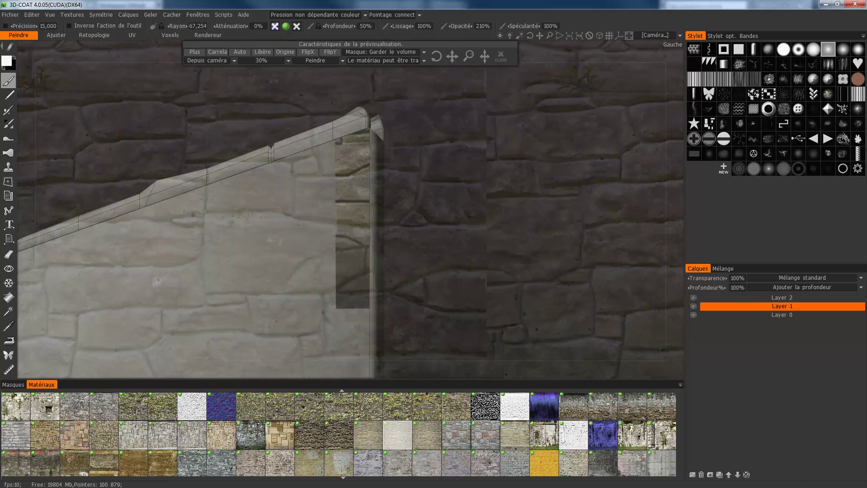
drag(452, 56, 506, 188)
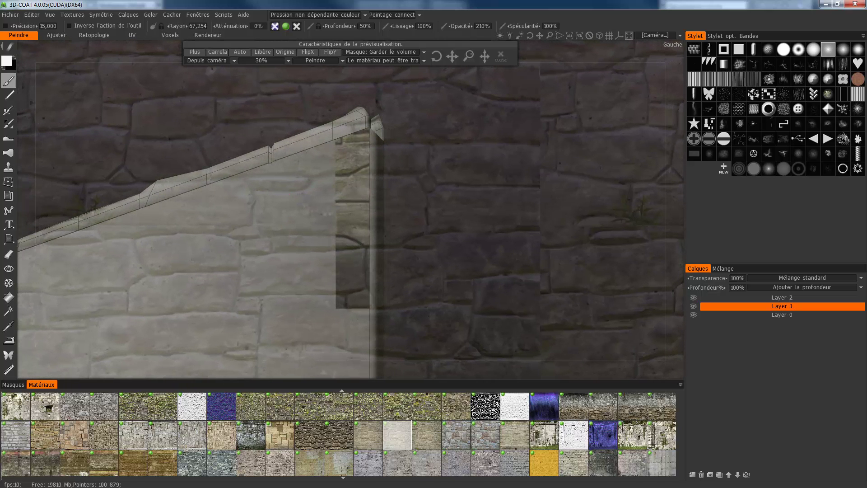
right_drag(350, 165, 357, 165)
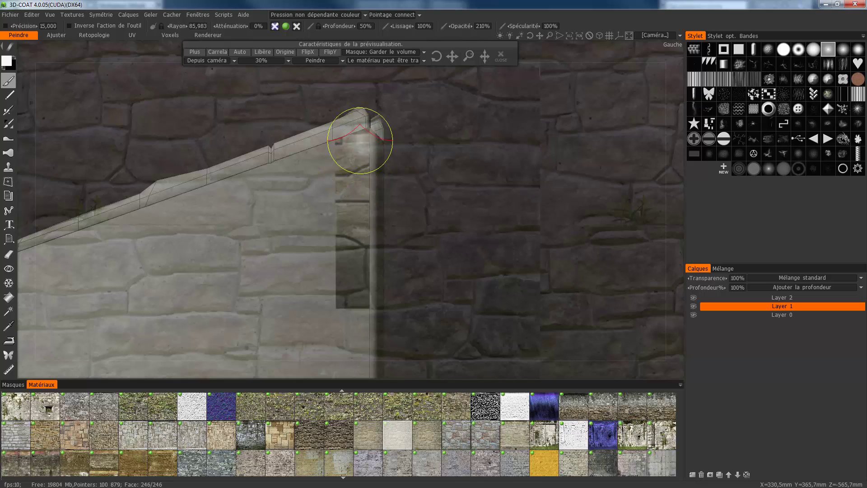
mouse_move(360, 140)
mouse_down()
mouse_move(341, 199)
mouse_move(344, 283)
mouse_move(320, 290)
mouse_up()
mouse_move(321, 251)
mouse_down()
mouse_move(334, 156)
mouse_move(259, 228)
mouse_move(296, 289)
mouse_move(352, 309)
mouse_move(312, 354)
mouse_move(228, 254)
mouse_move(239, 269)
mouse_move(248, 209)
mouse_move(294, 181)
mouse_up()
drag(215, 197, 108, 237)
Step: Match the projection to the strip on the tall end face and paint stone outward from the corner with brush radius 55,515
mouse_move(303, 233)
alt+mouse_down()
mouse_move(261, 233)
mouse_move(302, 232)
alt+mouse_up()
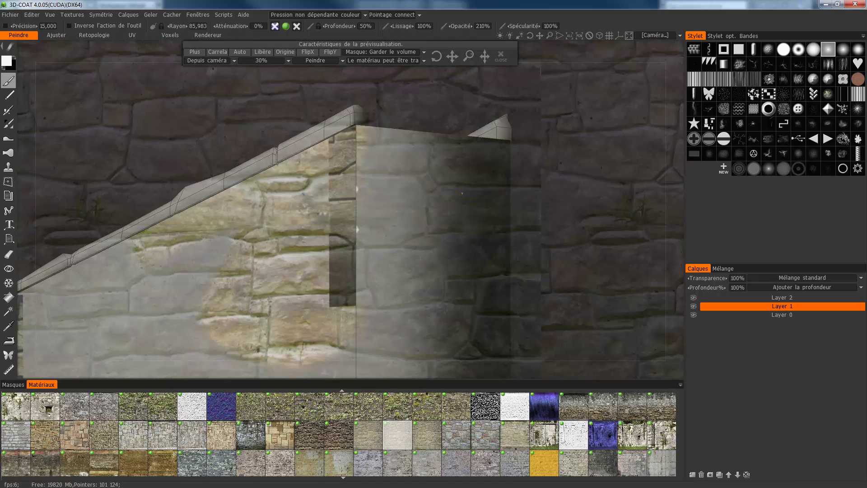
drag(452, 56, 442, 57)
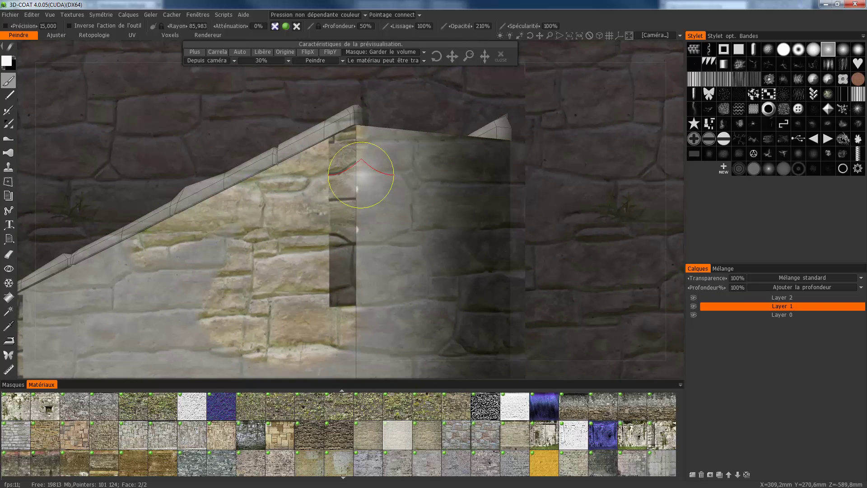
scroll(362, 173, down, 2)
drag(364, 189, 367, 305)
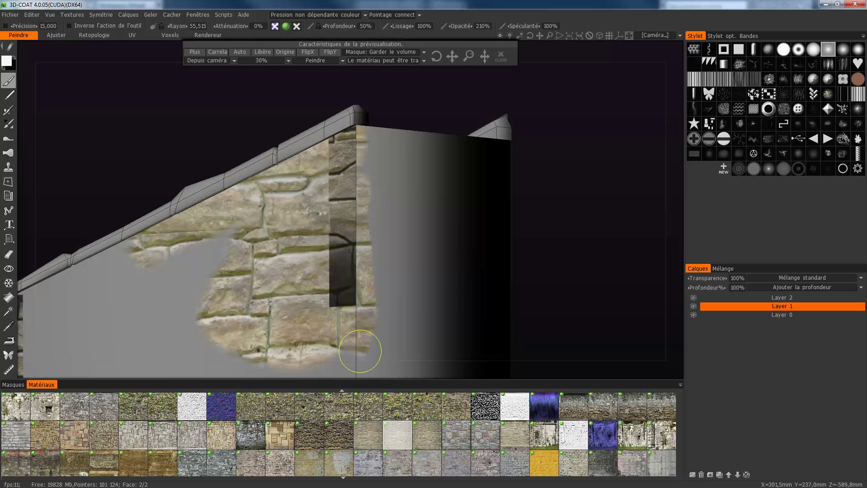
drag(381, 240, 376, 182)
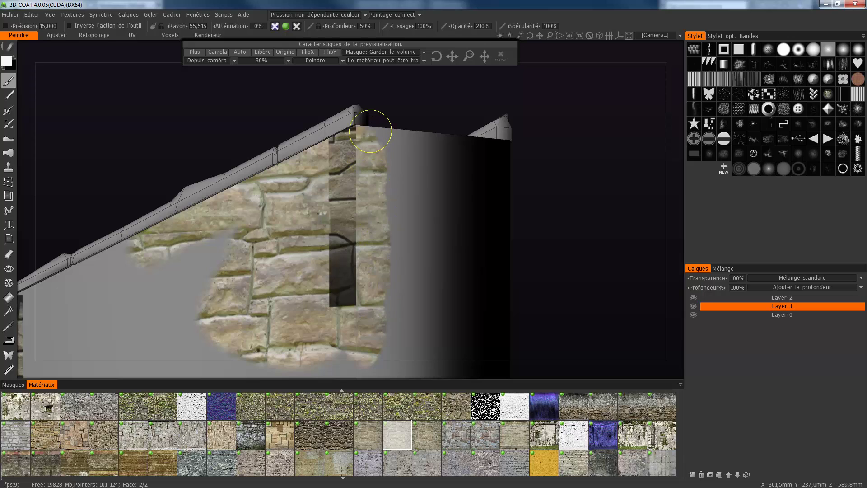
drag(392, 212, 387, 294)
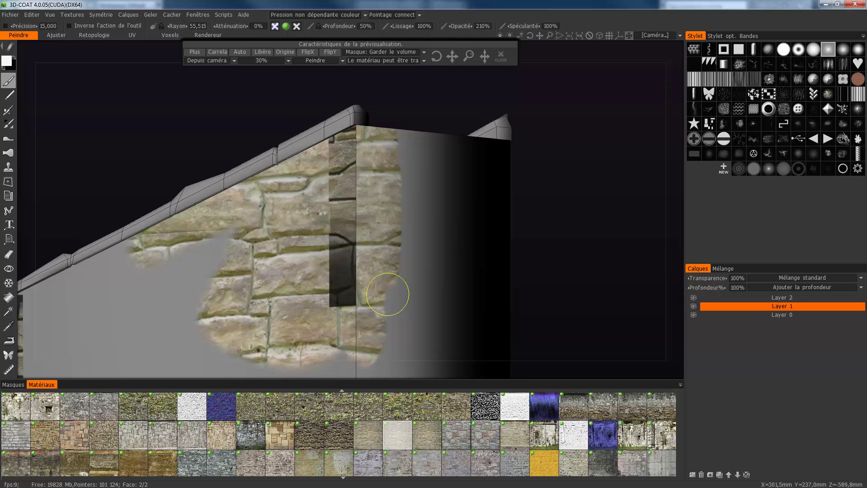
drag(402, 241, 401, 149)
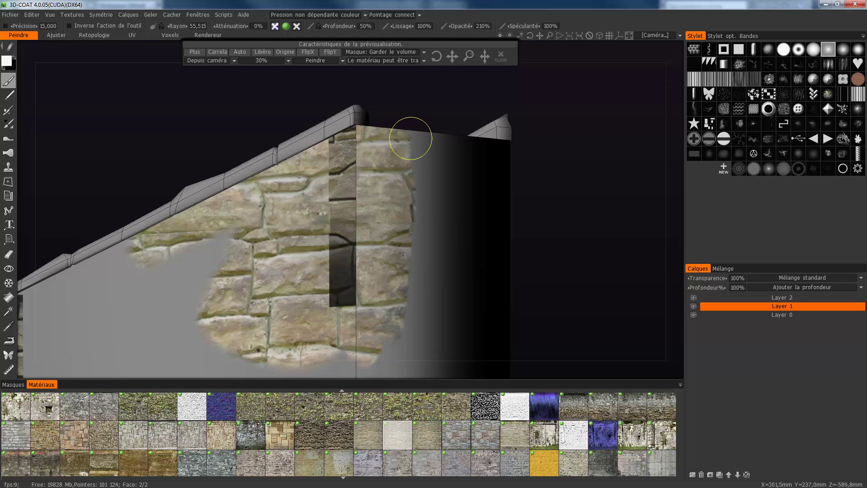
drag(418, 197, 416, 301)
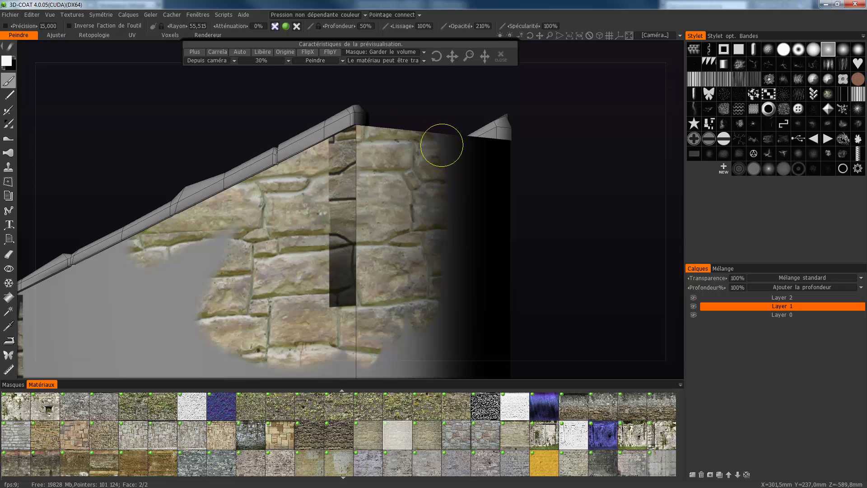
drag(377, 342, 373, 345)
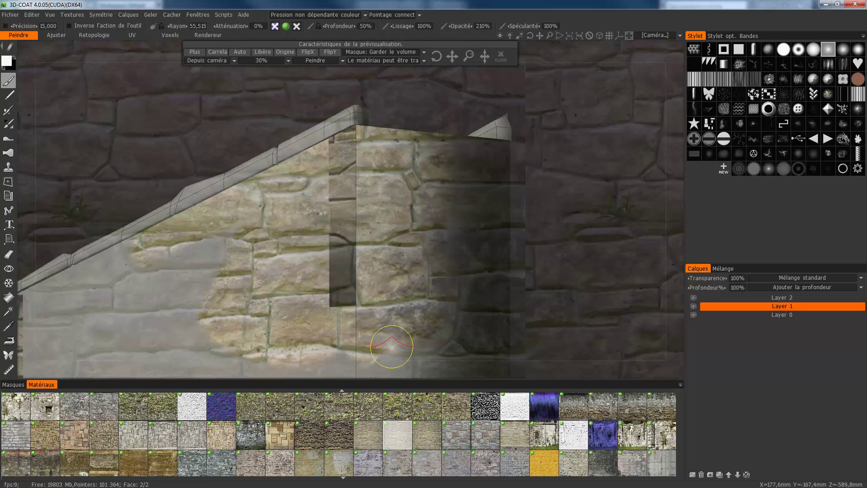
Step: At the wall's low end, align the projection with the edge strip, paint stone onto both adjoining faces, and hide Layer 2
middle_drag(373, 345, 478, 261)
alt+drag(478, 261, 562, 263)
middle_drag(293, 253, 553, 225)
alt+drag(523, 70, 554, 85)
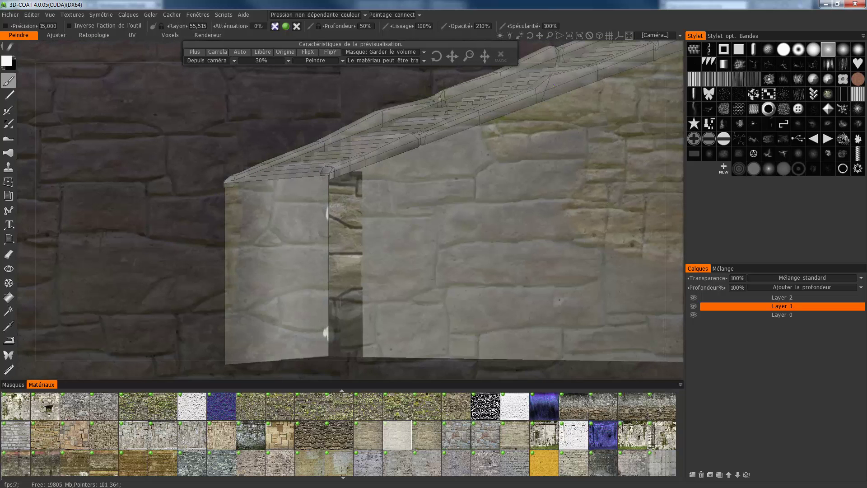
drag(452, 56, 379, 56)
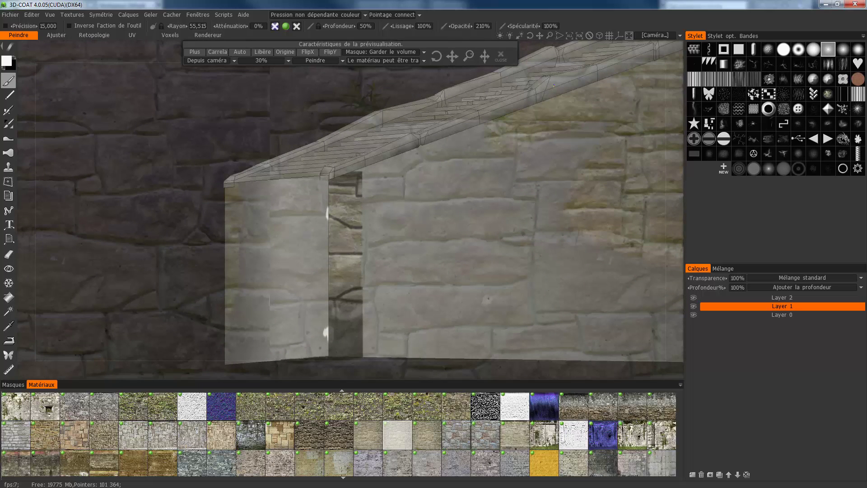
drag(332, 292, 334, 299)
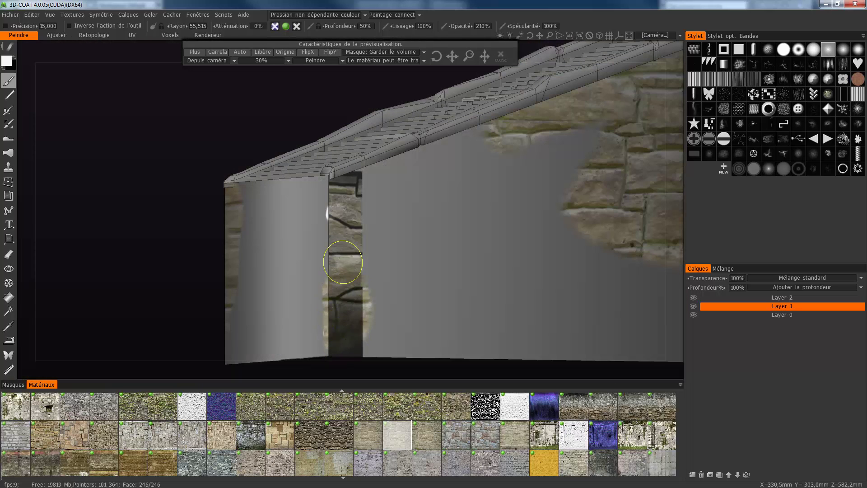
drag(364, 173, 362, 309)
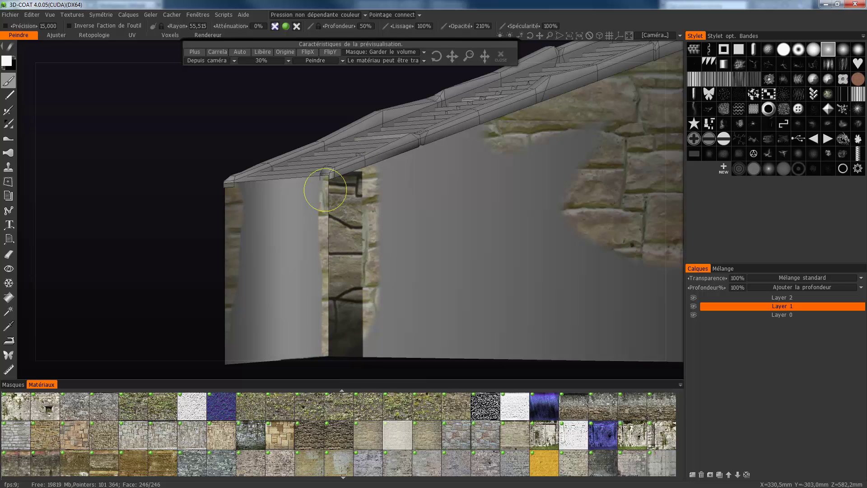
drag(312, 225, 319, 305)
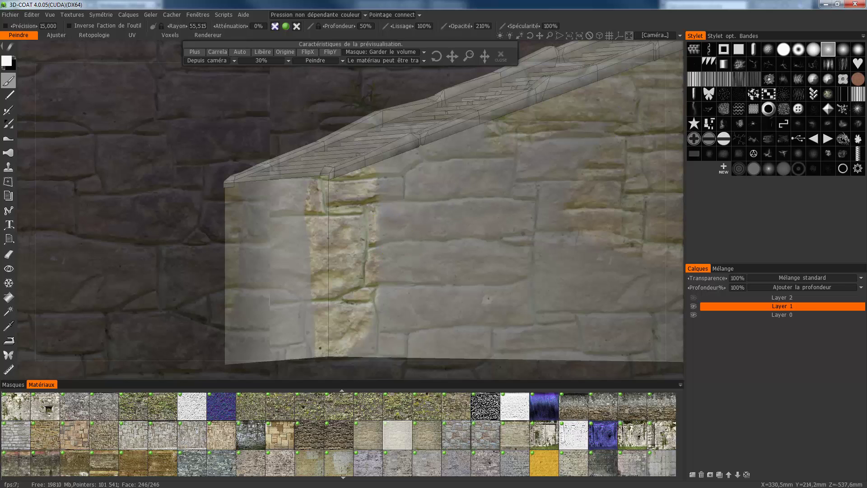
Step: Enlarge the brush radius to 89,460 and paint stone over the bare lower areas of the side wall toward the tall end's corner
scroll(428, 256, up, 5)
mouse_move(403, 266)
mouse_down()
mouse_move(367, 340)
mouse_move(478, 345)
mouse_move(528, 333)
mouse_move(408, 312)
mouse_move(531, 304)
mouse_move(517, 321)
mouse_move(414, 262)
mouse_move(387, 187)
mouse_move(393, 163)
mouse_move(507, 132)
mouse_move(429, 205)
mouse_move(483, 221)
mouse_move(604, 124)
mouse_move(474, 183)
mouse_move(555, 209)
mouse_move(435, 266)
mouse_up()
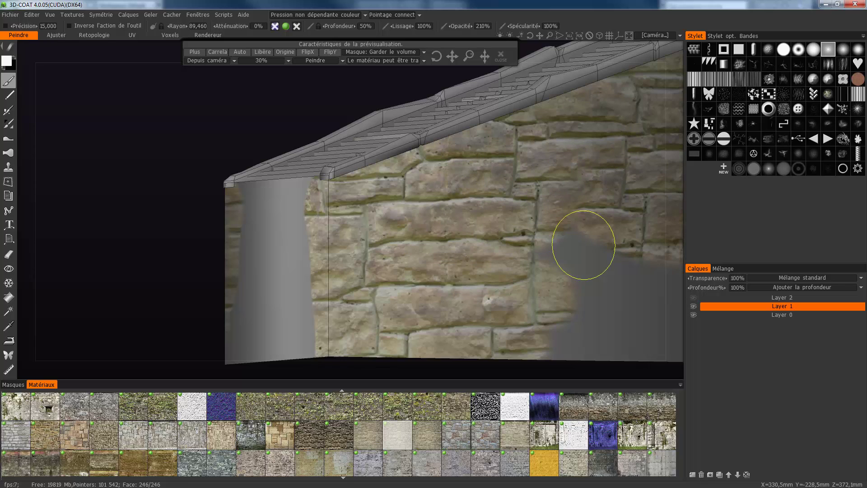
mouse_move(583, 245)
mouse_down()
mouse_move(575, 282)
mouse_move(592, 325)
mouse_move(542, 352)
mouse_up()
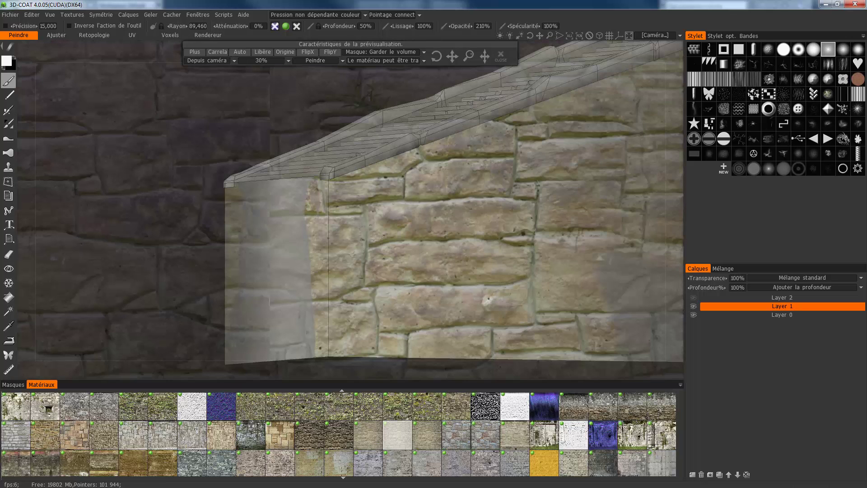
middle_drag(591, 346, 403, 263)
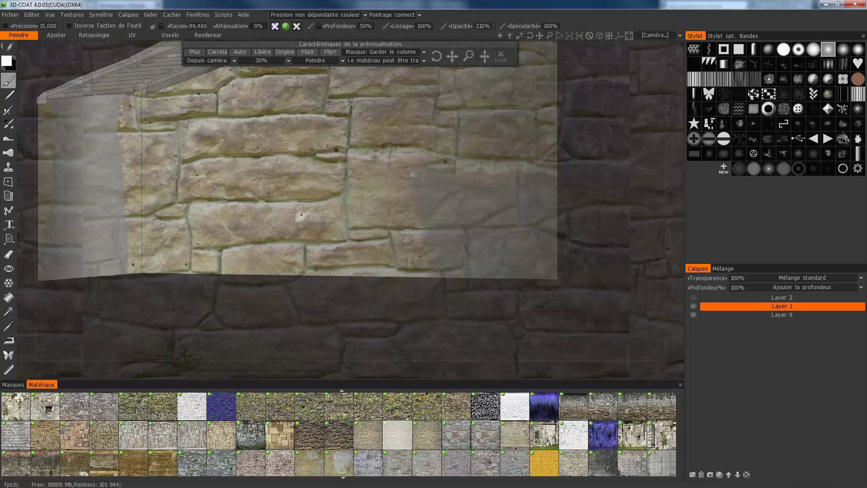
alt+drag(600, 254, 542, 249)
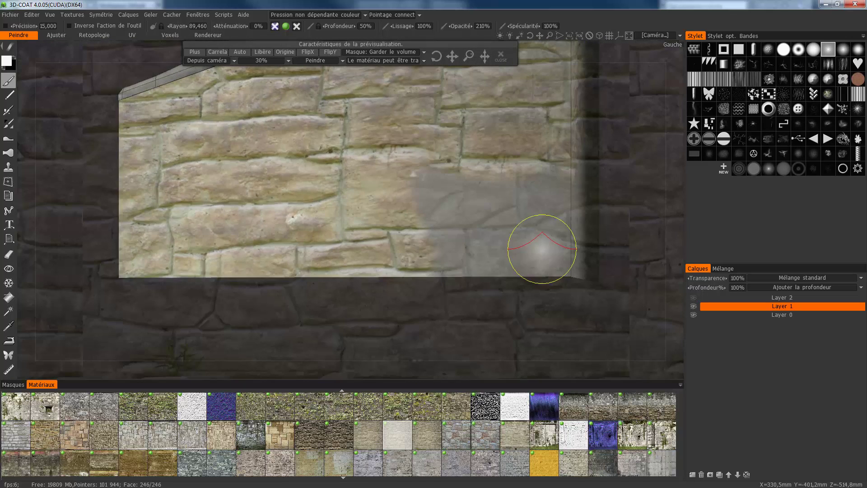
alt+drag(559, 194, 608, 208)
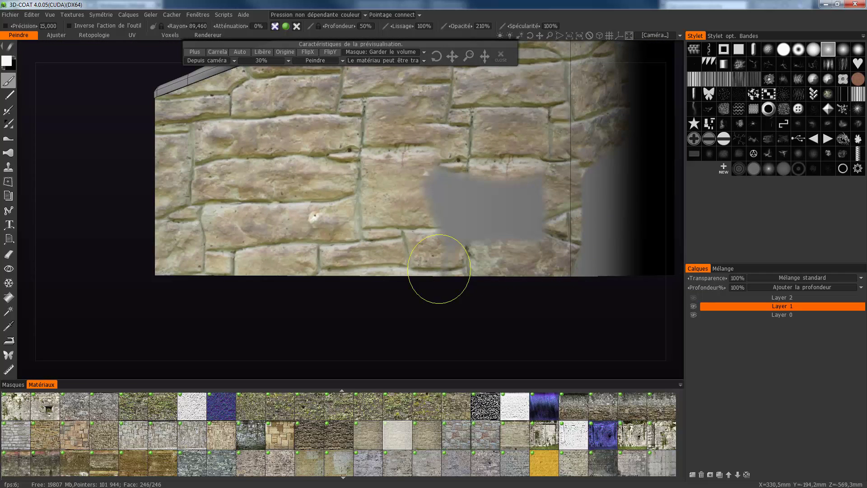
mouse_move(439, 269)
mouse_down()
mouse_move(474, 244)
mouse_move(464, 199)
mouse_move(433, 194)
mouse_move(537, 181)
mouse_up()
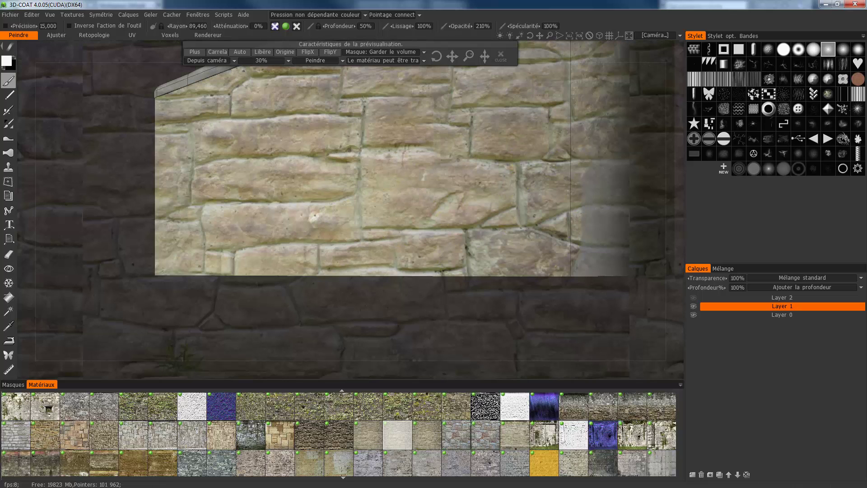
Step: Continue painting stone around the corner onto the lower rows of the tall end face
mouse_move(553, 208)
alt+middle_down()
mouse_move(327, 185)
mouse_move(402, 183)
alt+middle_up()
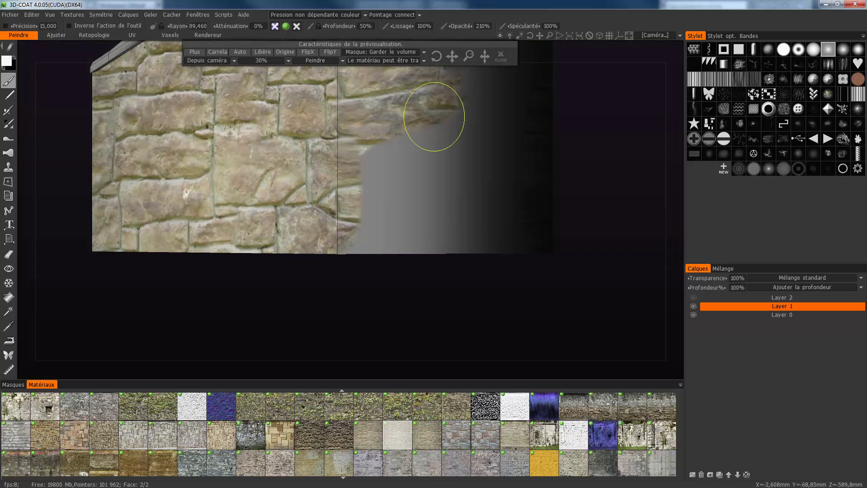
mouse_move(433, 116)
mouse_down()
mouse_move(416, 187)
mouse_move(406, 115)
mouse_move(366, 135)
mouse_move(366, 254)
mouse_move(437, 230)
mouse_up()
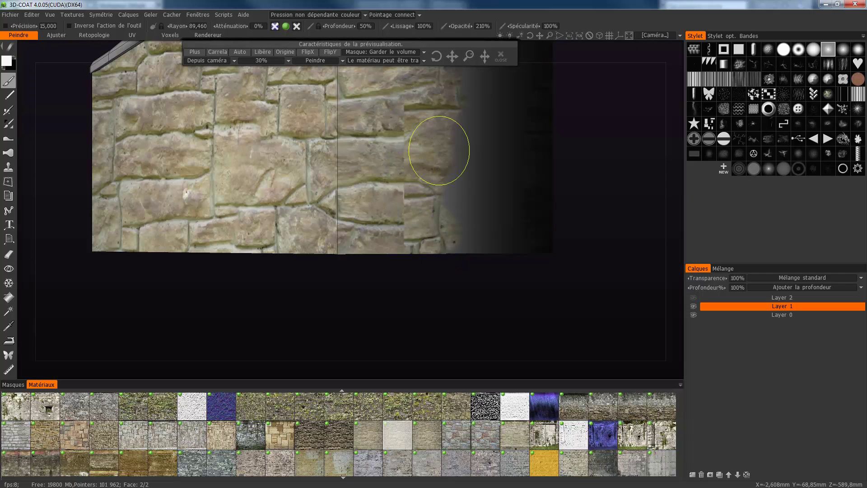
drag(439, 150, 440, 199)
middle_drag(454, 210, 412, 255)
Step: Reduce the brush radius to 30,917, shift the stone projection, and paint over the vertical seam on the tall end face
mouse_move(411, 255)
alt+mouse_down()
mouse_move(479, 255)
mouse_move(368, 255)
alt+mouse_up()
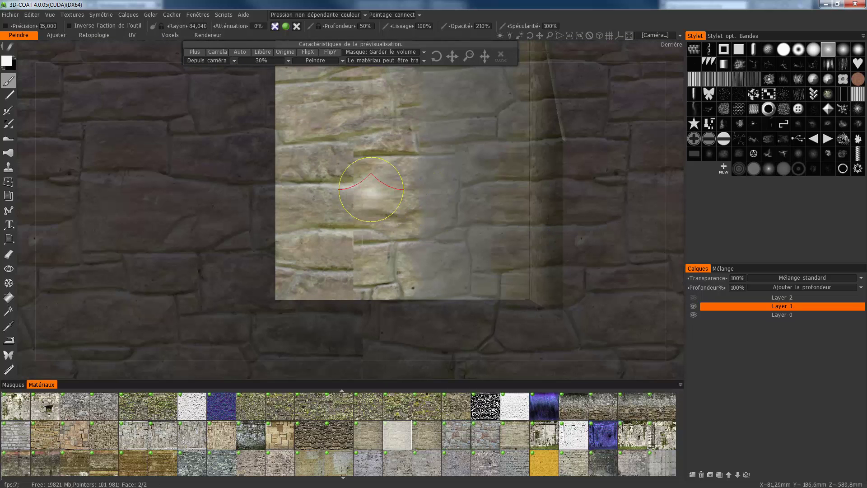
scroll(371, 189, down, 3)
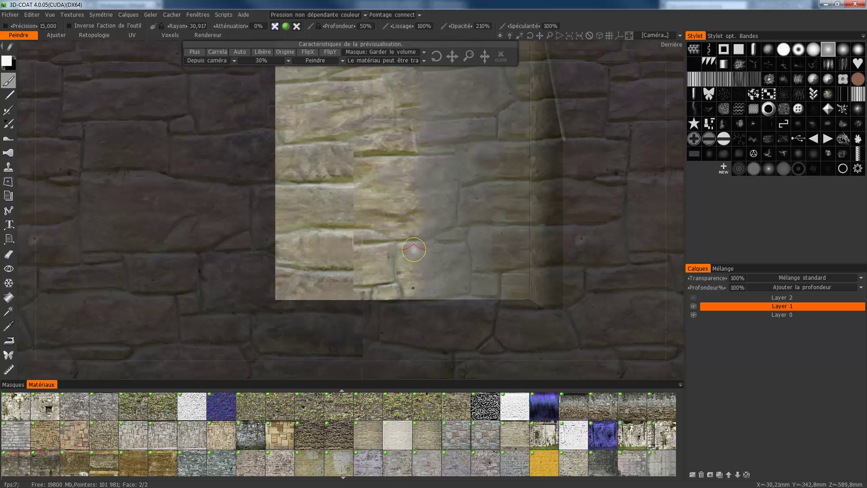
drag(452, 57, 388, 38)
middle_drag(538, 227, 538, 192)
drag(538, 226, 538, 232)
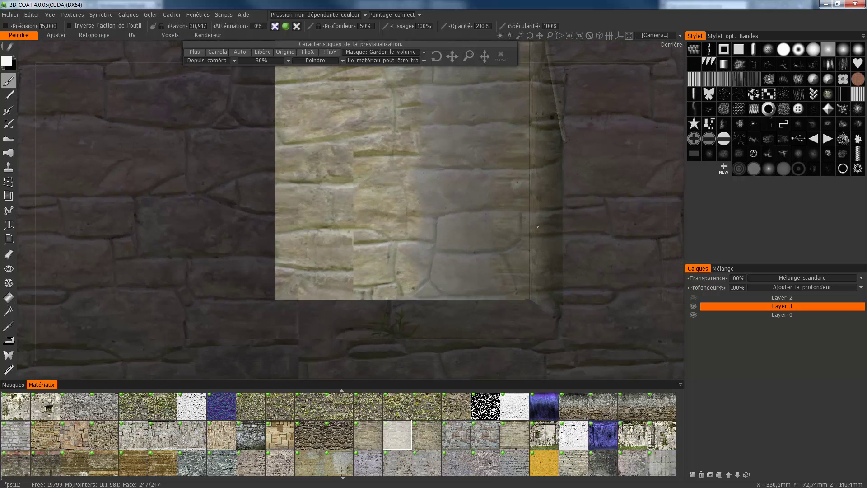
drag(365, 171, 355, 158)
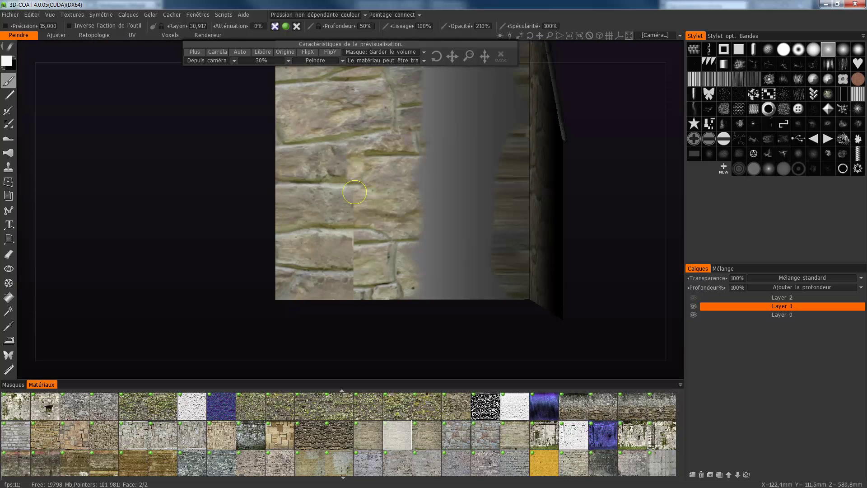
drag(367, 275, 369, 272)
Step: Enlarge the brush radius to 107 and paint stone across the lower part of the tall end face up to its far corner
right_drag(375, 255, 401, 254)
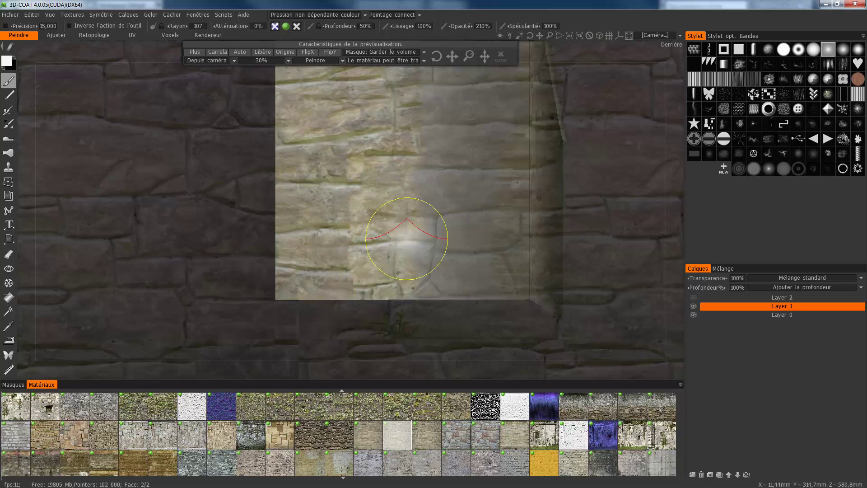
mouse_move(416, 119)
mouse_down()
mouse_move(430, 120)
mouse_move(416, 250)
mouse_up()
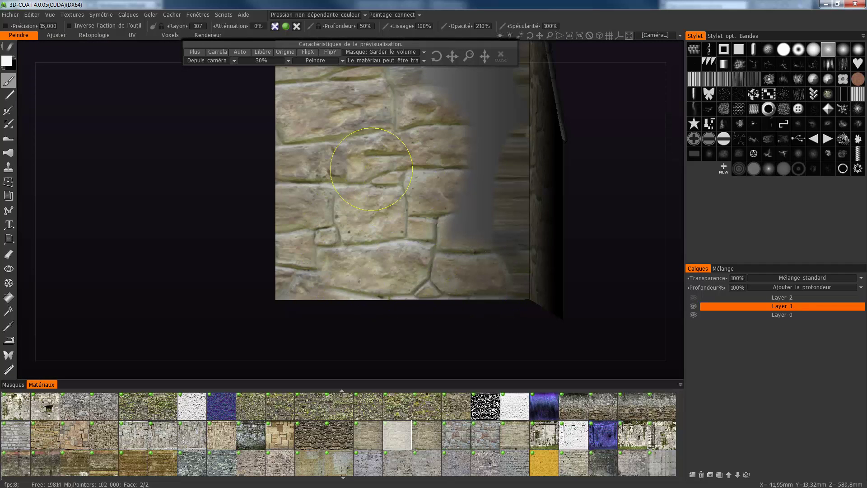
mouse_move(399, 145)
mouse_down()
mouse_move(380, 163)
mouse_move(399, 159)
mouse_up()
drag(625, 198, 584, 198)
middle_drag(522, 284, 429, 297)
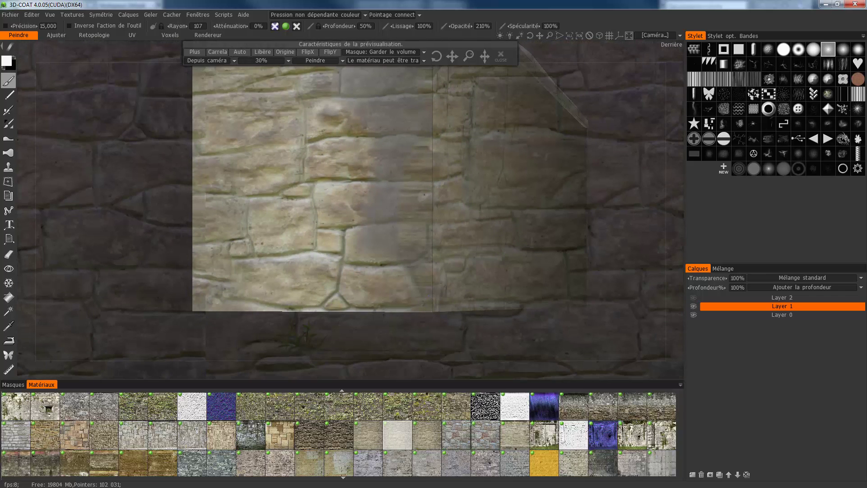
alt+drag(429, 297, 414, 297)
mouse_move(410, 165)
mouse_down()
mouse_move(405, 204)
mouse_move(419, 290)
mouse_move(388, 159)
mouse_move(387, 110)
mouse_up()
middle_drag(387, 109, 396, 177)
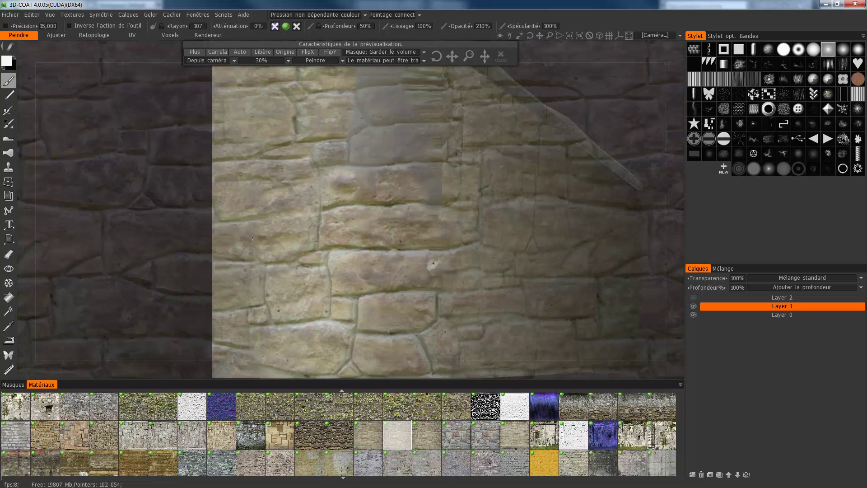
Step: Realign the projection on the tall end face and fill the bare gap in its upper part with stone using brush radius 78,284
scroll(350, 209, down, 5)
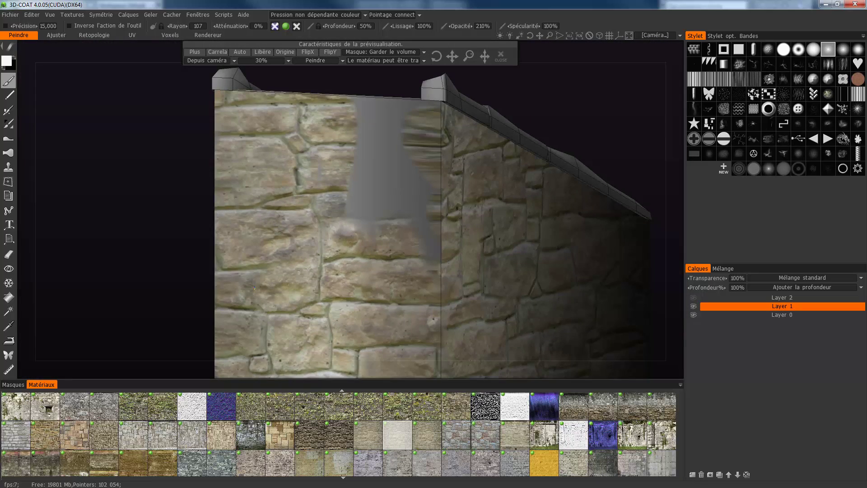
alt+drag(260, 210, 244, 209)
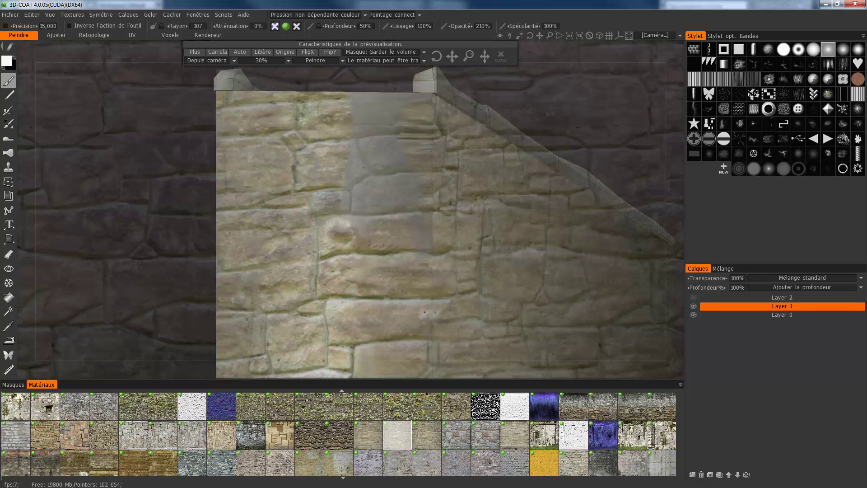
middle_drag(250, 250, 247, 211)
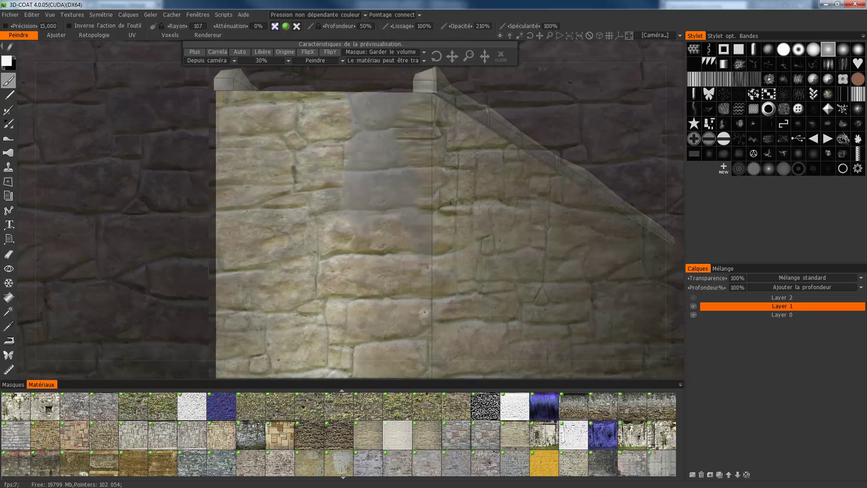
scroll(413, 223, down, 3)
drag(420, 243, 416, 199)
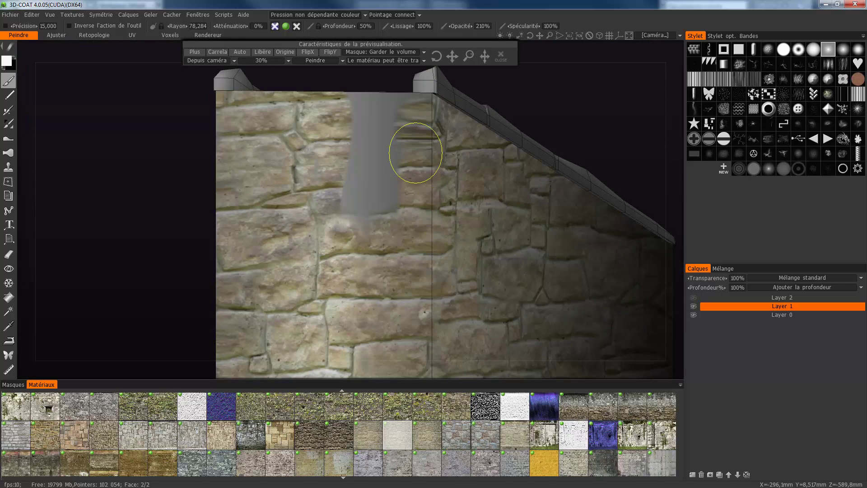
drag(415, 153, 417, 122)
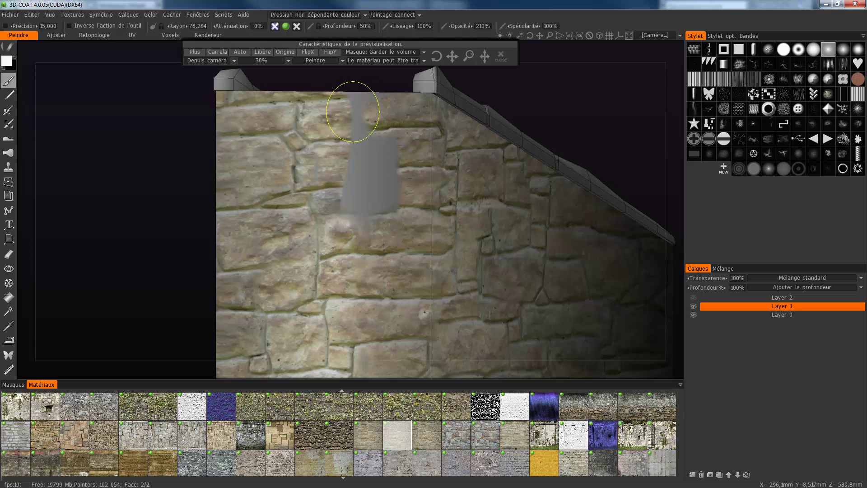
mouse_move(352, 111)
mouse_down()
mouse_move(332, 108)
mouse_move(376, 215)
mouse_up()
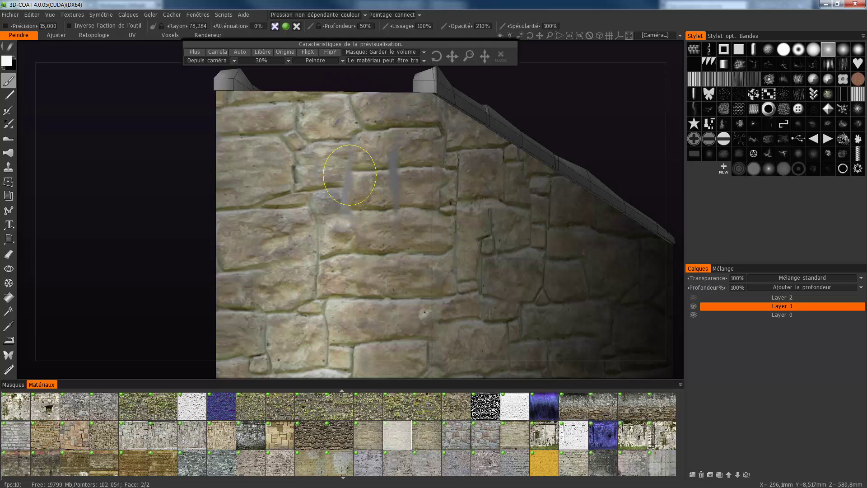
mouse_move(349, 175)
mouse_down()
mouse_move(349, 224)
mouse_move(348, 135)
mouse_move(325, 178)
mouse_up()
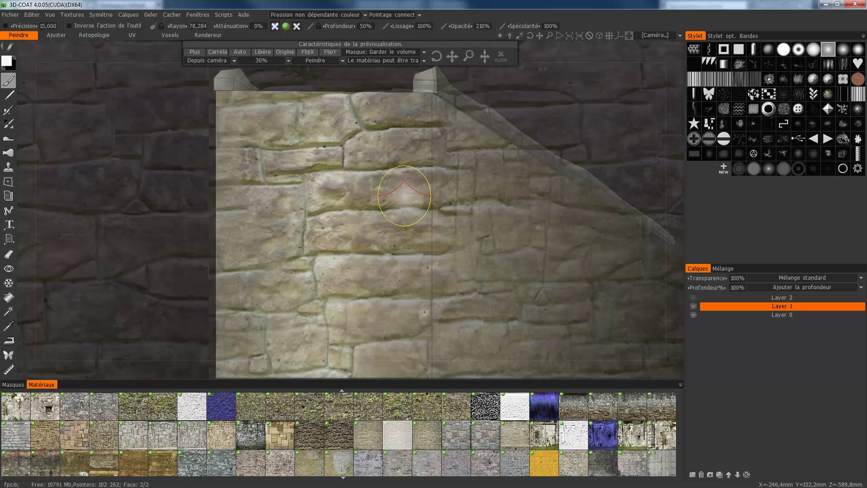
Step: At the wall's low end, shift the stone projection to match the stones painted beside the corner
alt+drag(409, 195, 600, 235)
alt+drag(353, 203, 493, 178)
alt+middle_drag(493, 178, 390, 102)
alt+drag(401, 185, 447, 184)
drag(451, 56, 521, 50)
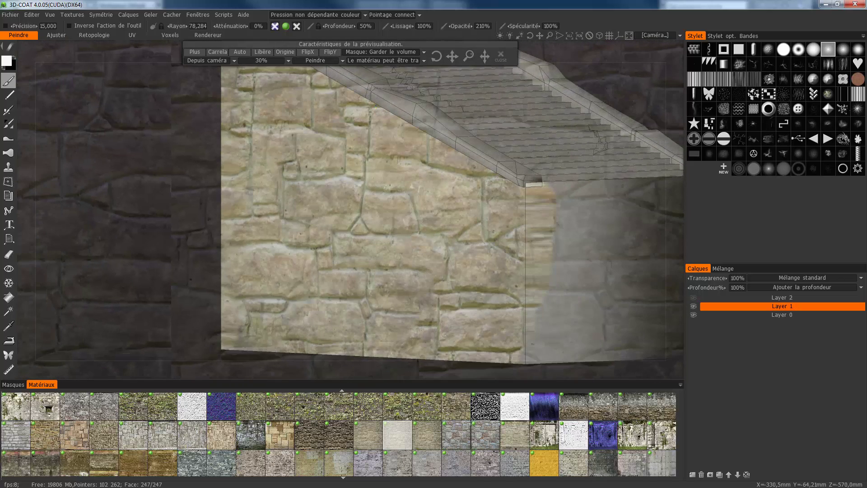
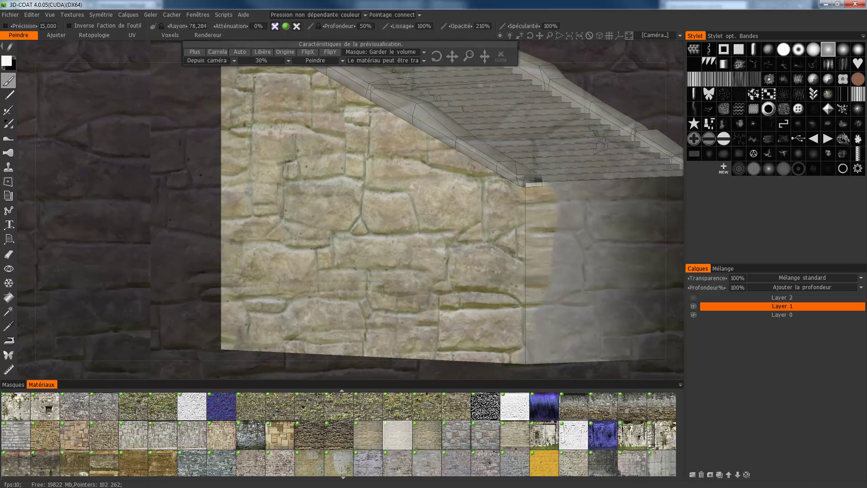
Step: Paint the stones around the corner at the wall's low end onto the short front face with brush radius 78,284
drag(550, 265, 527, 290)
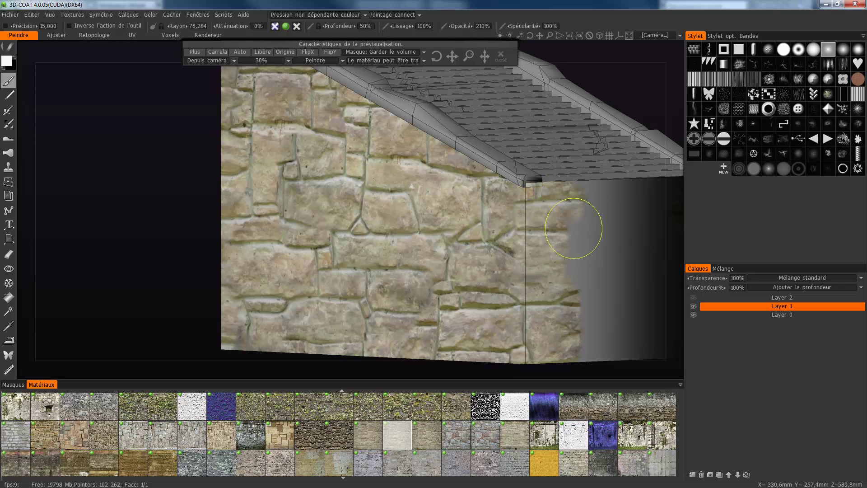
mouse_move(574, 228)
mouse_down()
mouse_move(576, 330)
mouse_move(594, 237)
mouse_up()
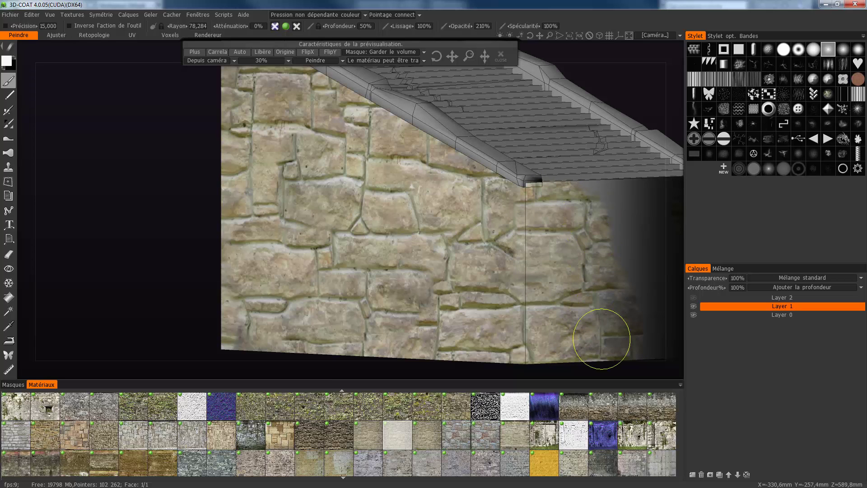
middle_drag(638, 310, 480, 271)
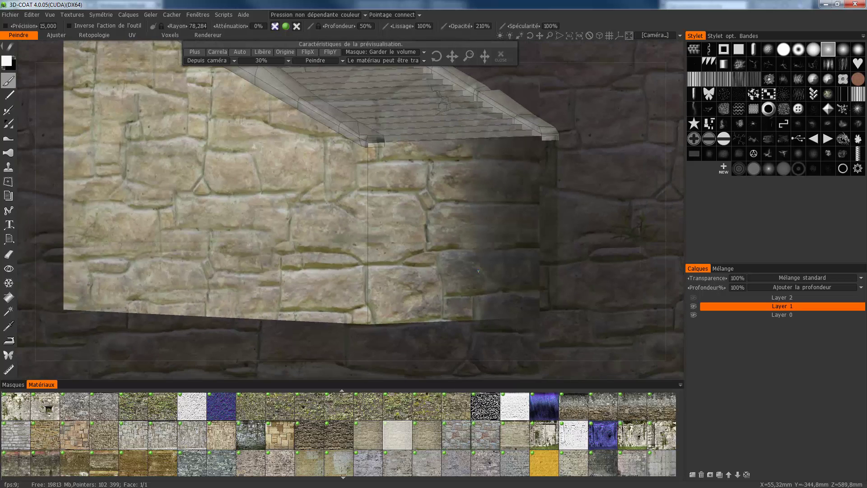
Step: Fill the remaining bare strip and upper edge of the short front face with projected stone up to its far corner
alt+drag(479, 271, 425, 271)
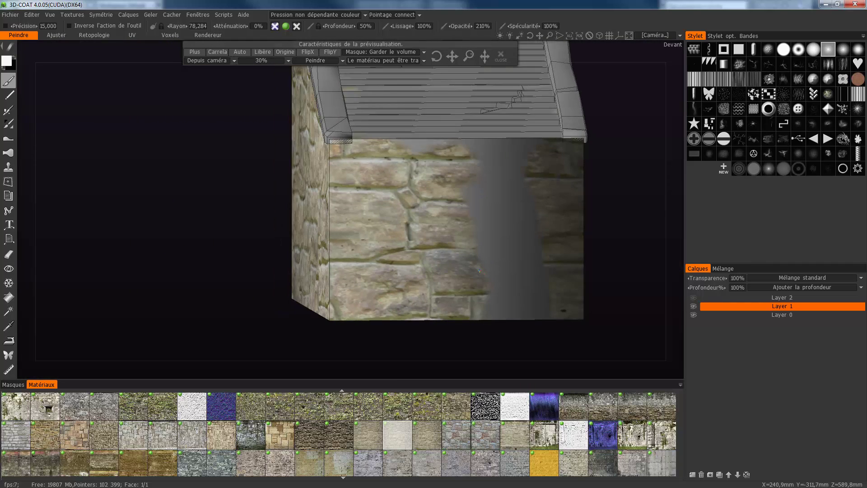
middle_drag(572, 258, 577, 250)
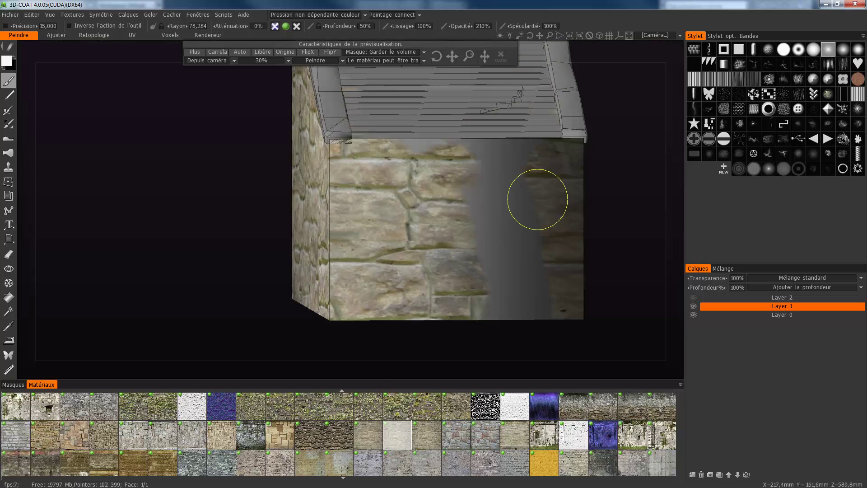
drag(537, 199, 539, 265)
drag(537, 307, 472, 309)
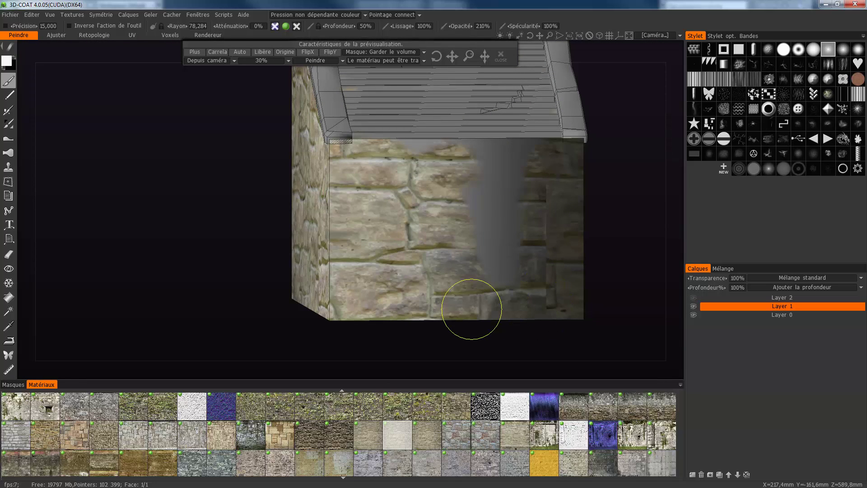
drag(487, 191, 490, 159)
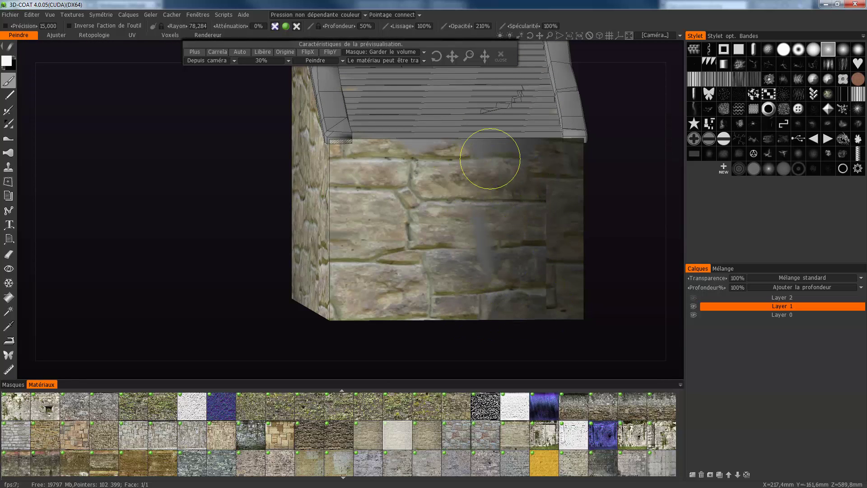
mouse_move(411, 148)
mouse_down()
mouse_move(398, 137)
mouse_move(480, 258)
mouse_move(487, 243)
mouse_up()
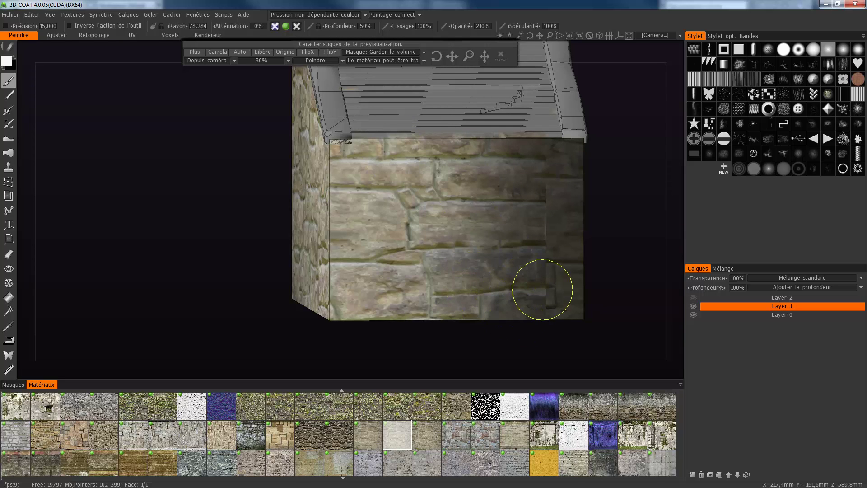
Step: Shift the stone projection, reduce the brush radius to 64,900, and paint over the vertical seam near the front face's far corner
alt+drag(551, 280, 429, 286)
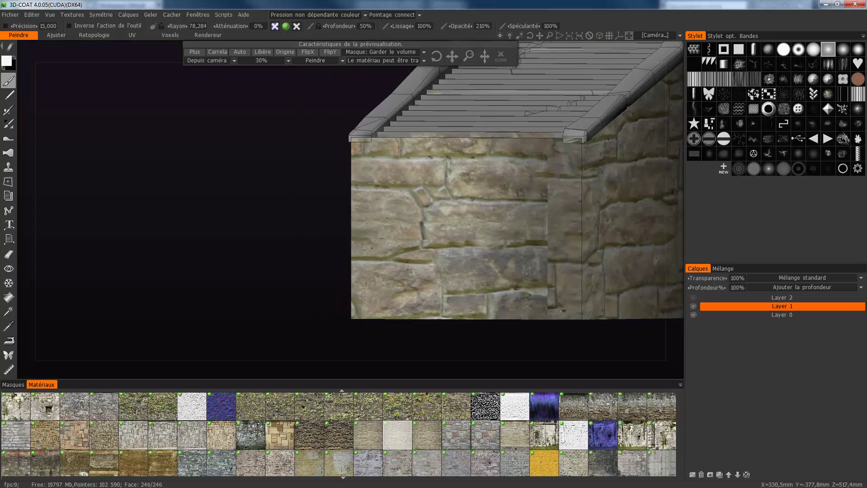
mouse_move(452, 56)
mouse_down()
mouse_move(438, 30)
mouse_move(451, 58)
mouse_up()
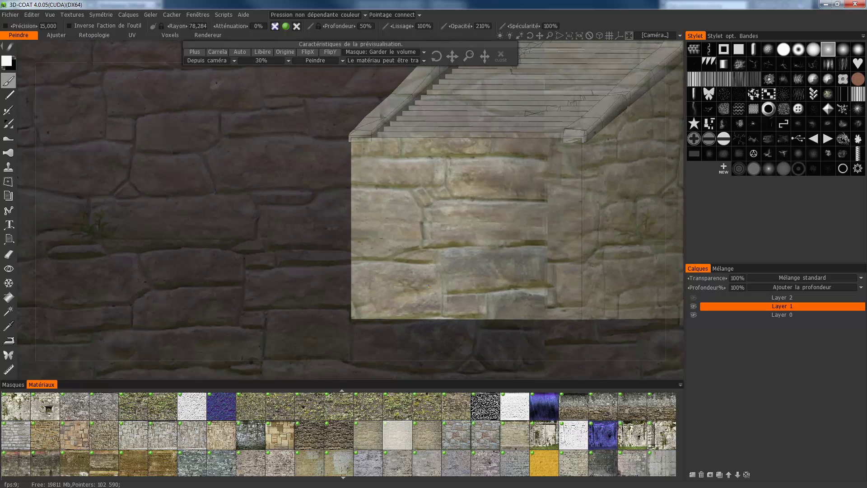
click(418, 238)
click(502, 249)
scroll(543, 260, down, 3)
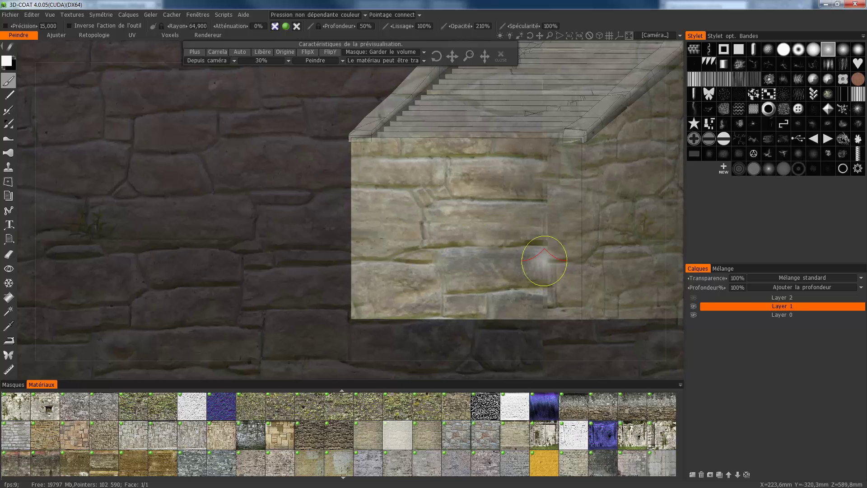
click(545, 253)
drag(351, 239, 373, 247)
click(450, 230)
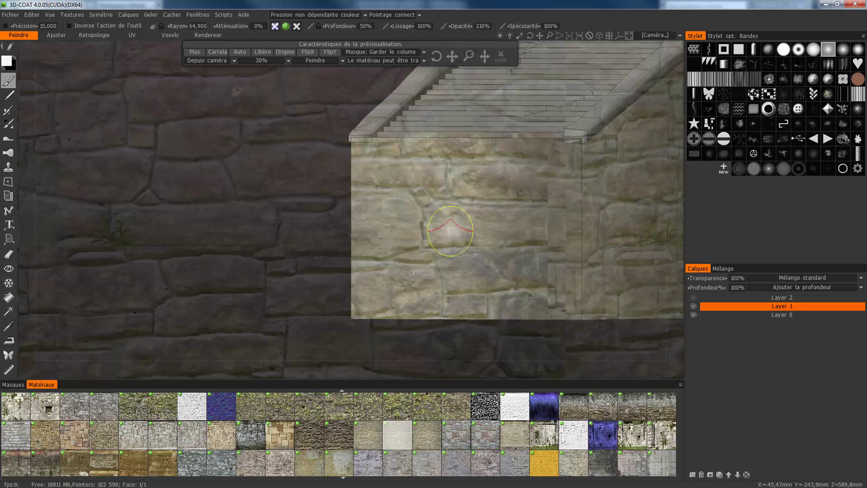
click(499, 200)
drag(417, 218, 420, 203)
drag(554, 173, 552, 172)
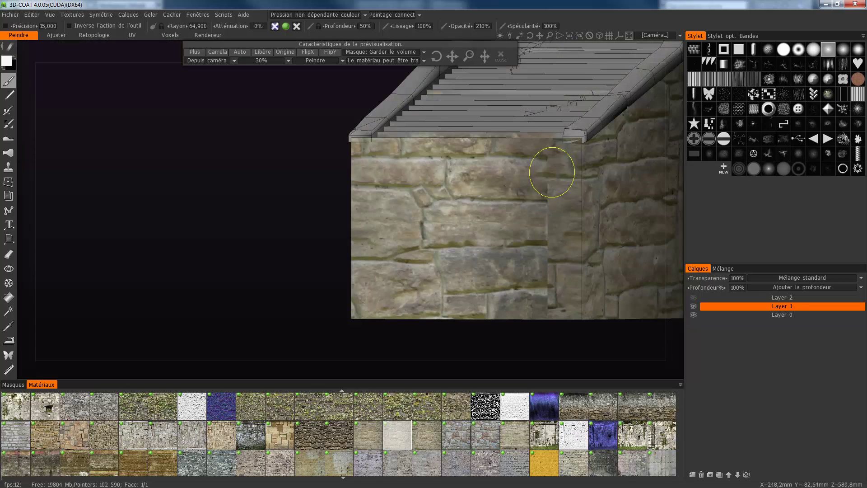
drag(553, 217, 547, 312)
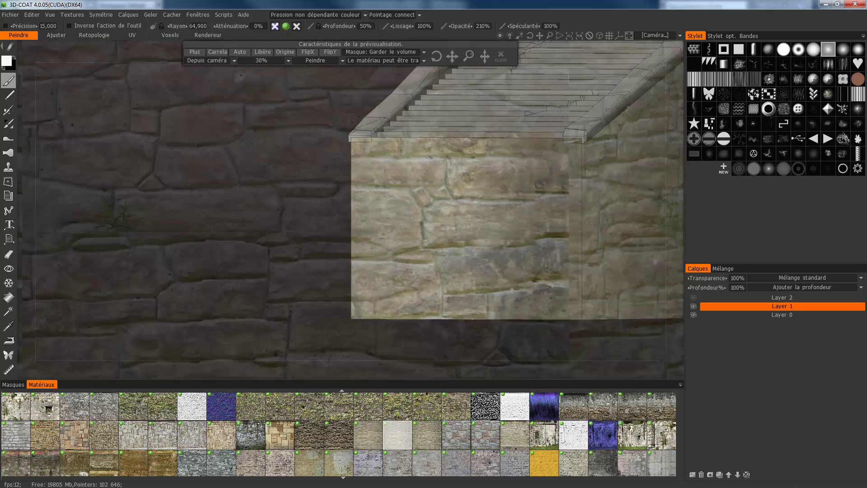
Step: Hide the stair steps and stone walls so that only the two side railings stay displayed
alt+drag(367, 260, 402, 285)
alt+middle_drag(367, 261, 357, 323)
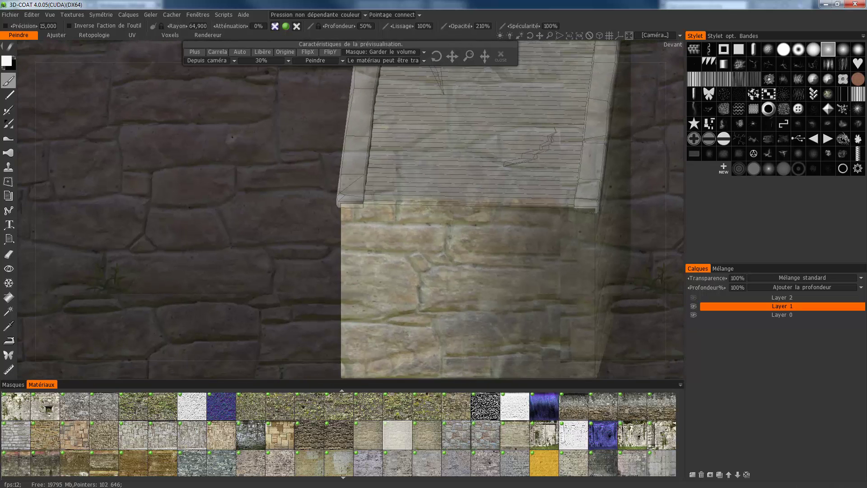
alt+middle_drag(367, 261, 353, 320)
click(9, 268)
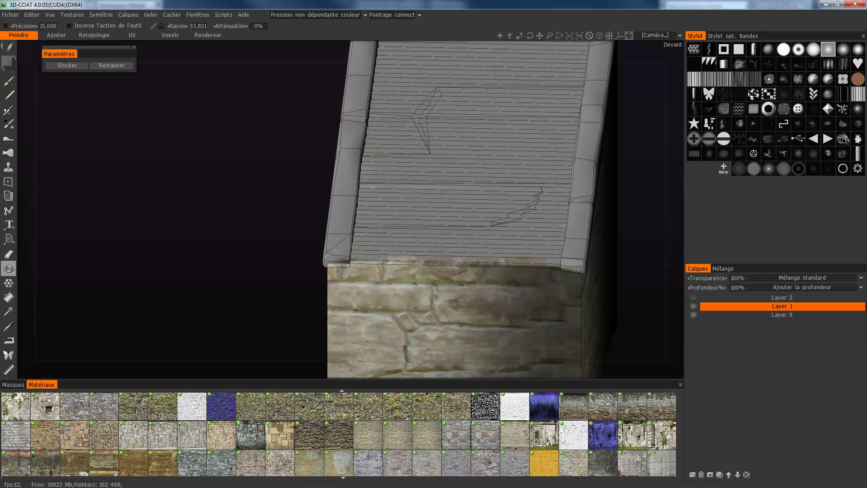
click(467, 327)
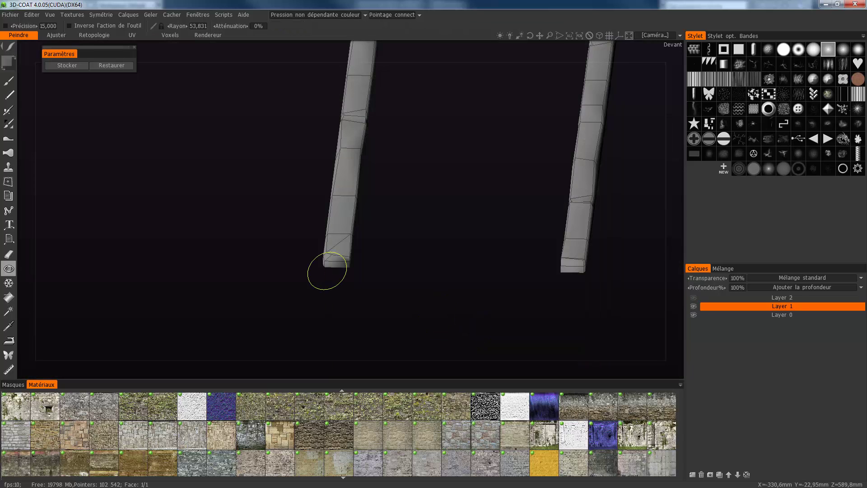
alt+drag(327, 271, 326, 271)
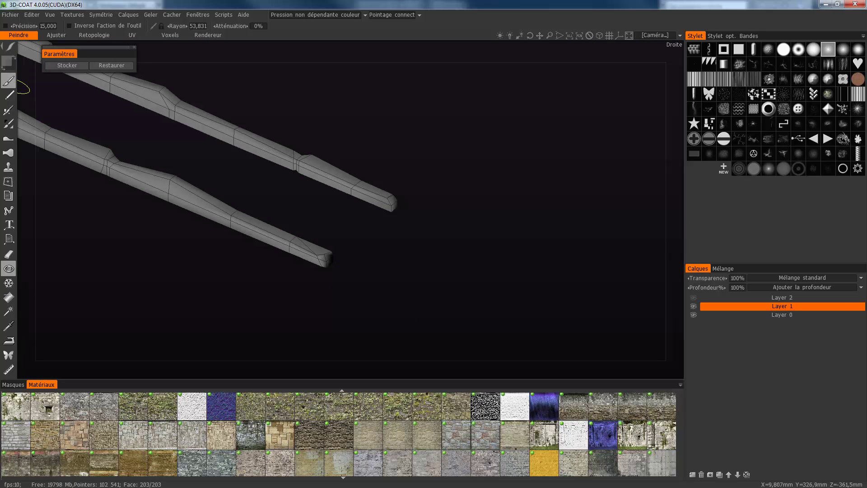
Step: Choose the plain pale stone material and paint it along the tops of both railings, enlarging the brush radius to 159
click(9, 81)
scroll(91, 113, down, 3)
middle_drag(91, 112, 176, 152)
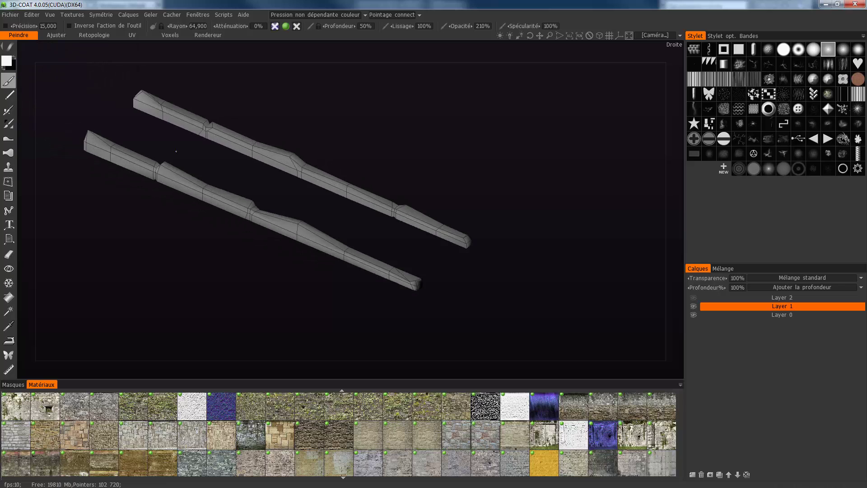
alt+drag(176, 151, 242, 177)
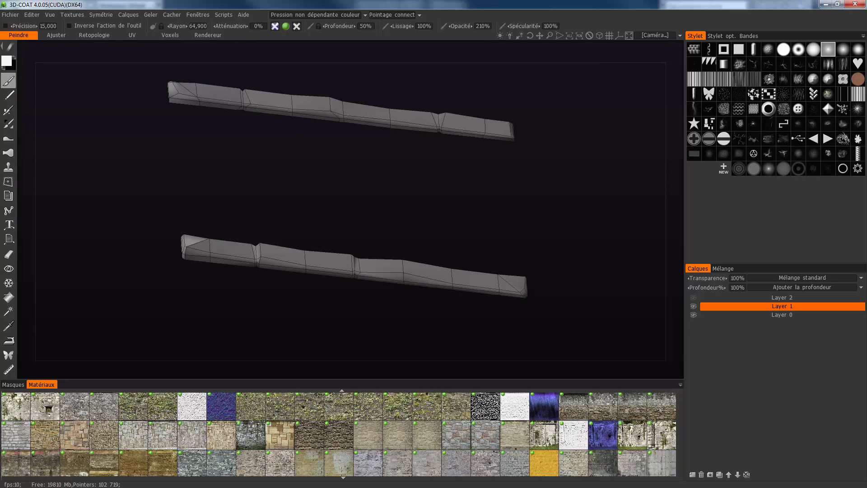
click(427, 434)
mouse_move(450, 246)
alt+mouse_down()
mouse_move(379, 251)
mouse_move(452, 241)
alt+mouse_up()
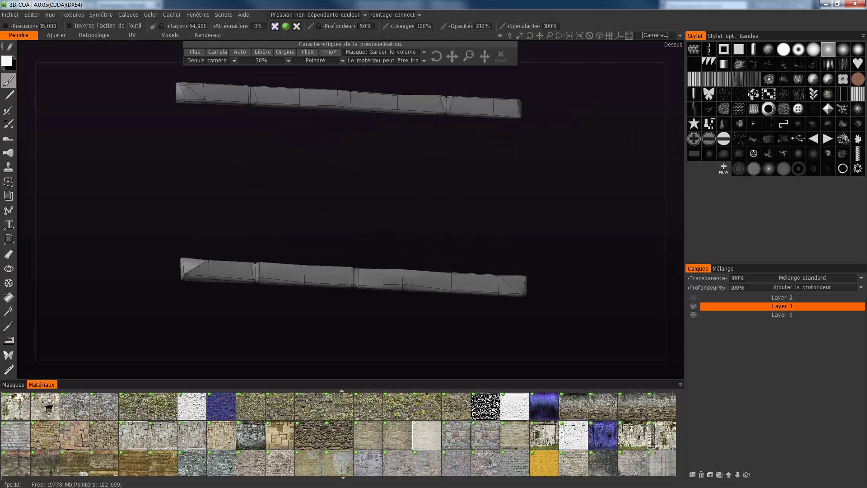
mouse_move(516, 278)
alt+mouse_down()
mouse_move(523, 279)
mouse_move(217, 277)
mouse_move(192, 290)
alt+mouse_up()
scroll(460, 284, up, 9)
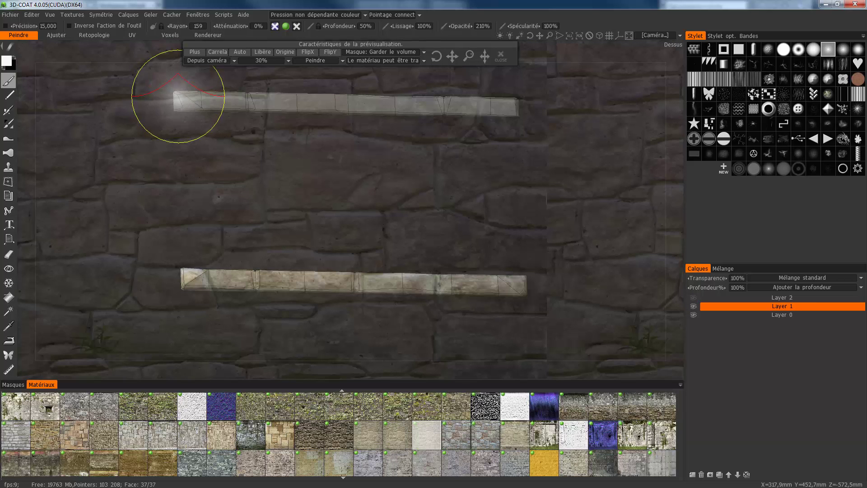
mouse_move(177, 92)
mouse_down()
mouse_move(501, 119)
mouse_move(512, 88)
mouse_up()
Step: Paint the pale stone over the side faces of both railings from several viewing angles with brush radius 159
middle_drag(512, 88, 511, 136)
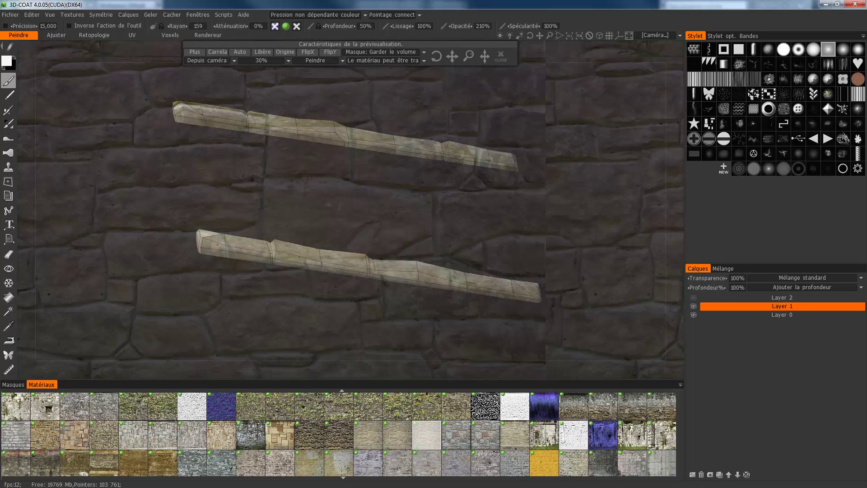
mouse_move(209, 126)
mouse_down()
mouse_move(203, 110)
mouse_move(344, 107)
mouse_move(462, 158)
mouse_move(501, 164)
mouse_up()
drag(519, 208, 311, 212)
middle_drag(311, 212, 201, 318)
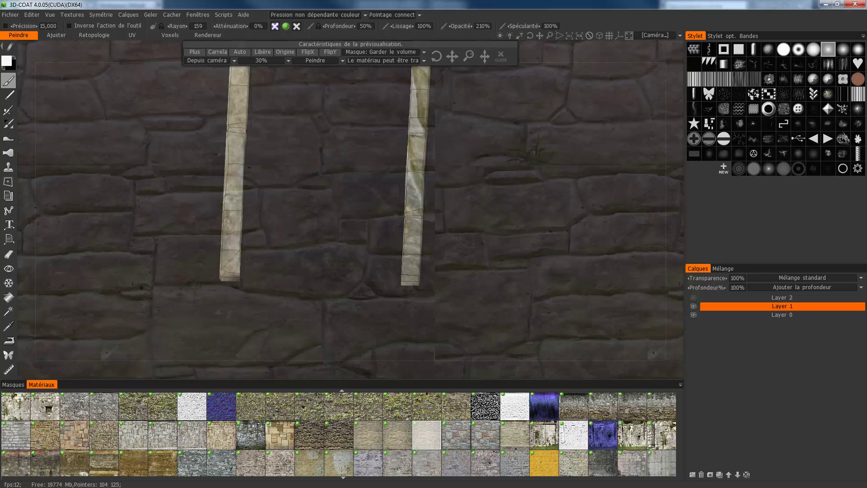
drag(270, 284, 473, 274)
middle_drag(474, 274, 233, 254)
mouse_move(469, 214)
mouse_down()
mouse_move(248, 262)
mouse_move(188, 253)
mouse_move(202, 257)
mouse_up()
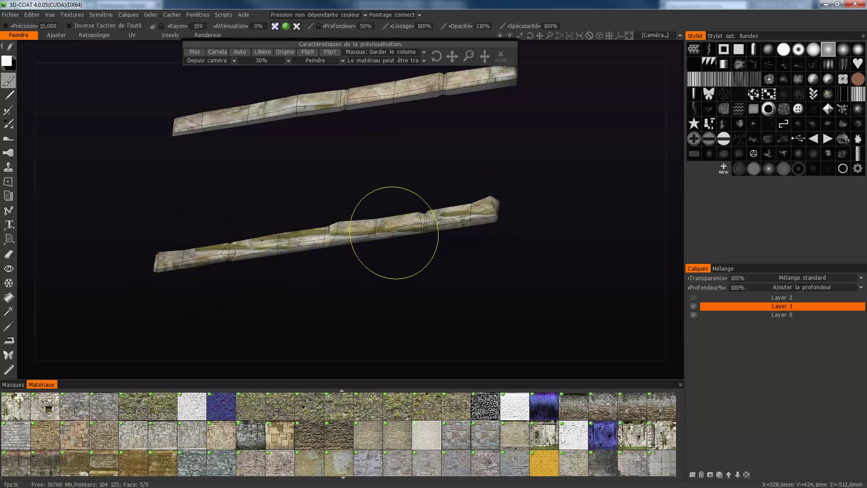
drag(394, 232, 469, 204)
drag(496, 81, 191, 133)
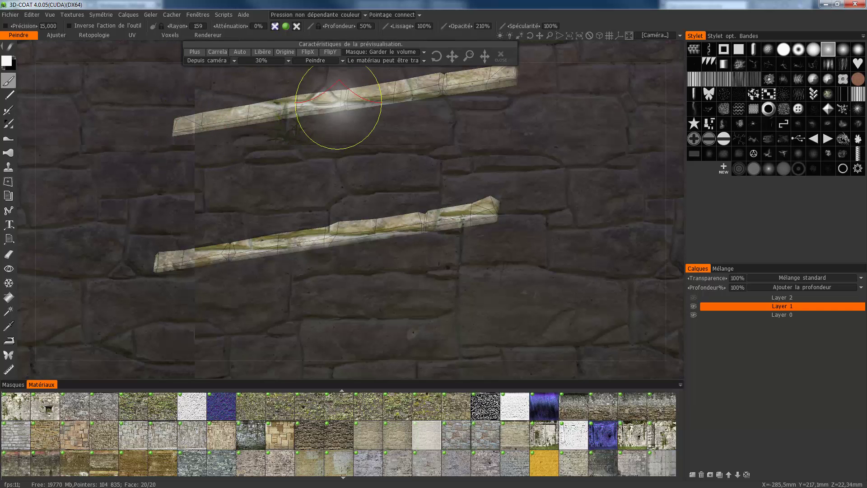
Step: Reduce the brush radius to 70,398, shift the stone projection, and repaint the mossy streaks along the near railing's top
mouse_move(342, 106)
alt+mouse_down()
mouse_move(305, 156)
mouse_move(328, 154)
alt+mouse_up()
scroll(310, 98, down, 5)
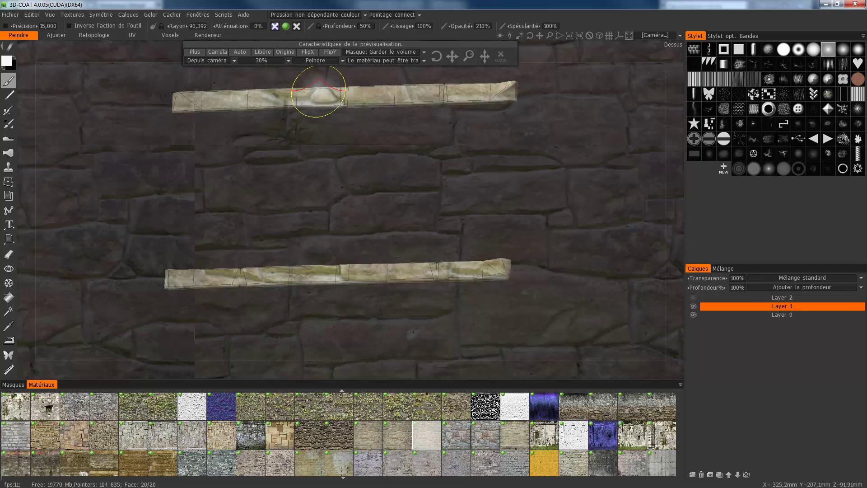
scroll(317, 92, down, 2)
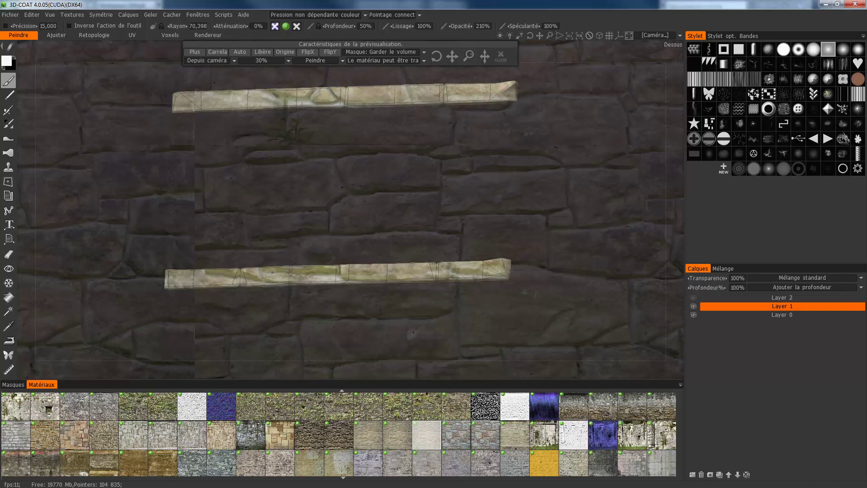
drag(452, 57, 466, 72)
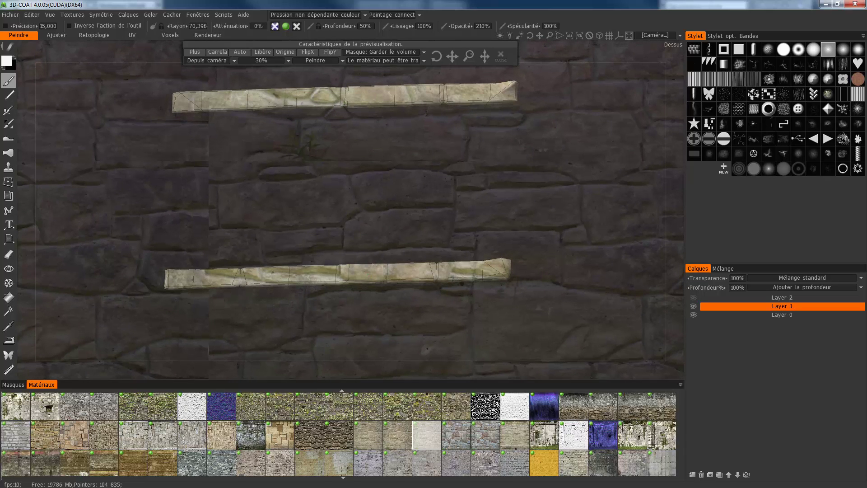
drag(366, 272, 341, 274)
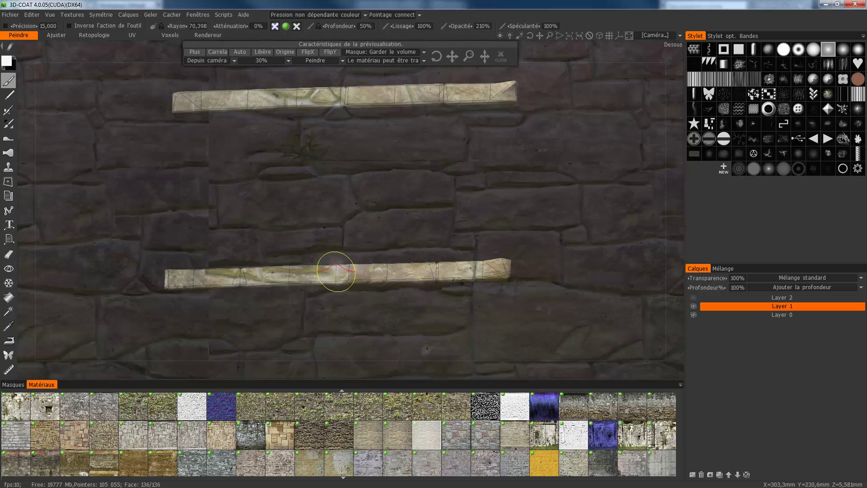
drag(332, 271, 145, 275)
Step: Realign the stone projection and repaint the stretched patches along the far railing
middle_drag(145, 276, 173, 344)
drag(452, 56, 418, 26)
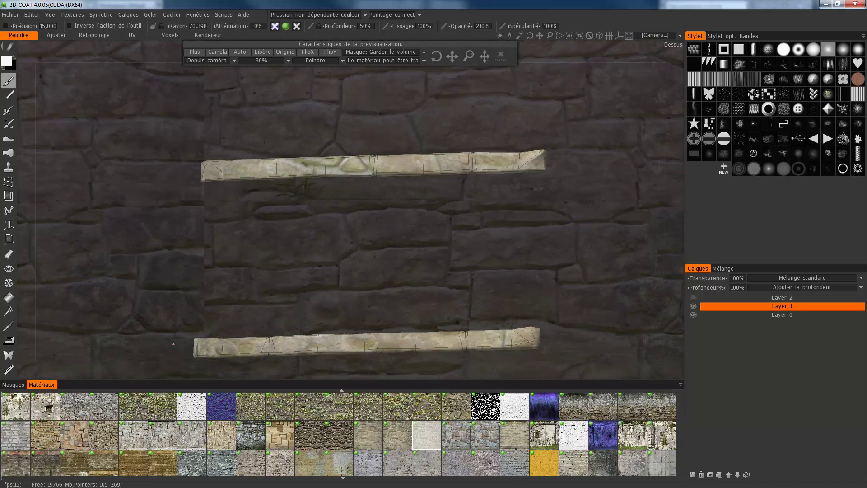
drag(452, 56, 453, 49)
mouse_move(385, 168)
mouse_down()
mouse_move(212, 180)
mouse_move(280, 131)
mouse_move(253, 124)
mouse_move(312, 140)
mouse_move(223, 149)
mouse_move(266, 143)
mouse_up()
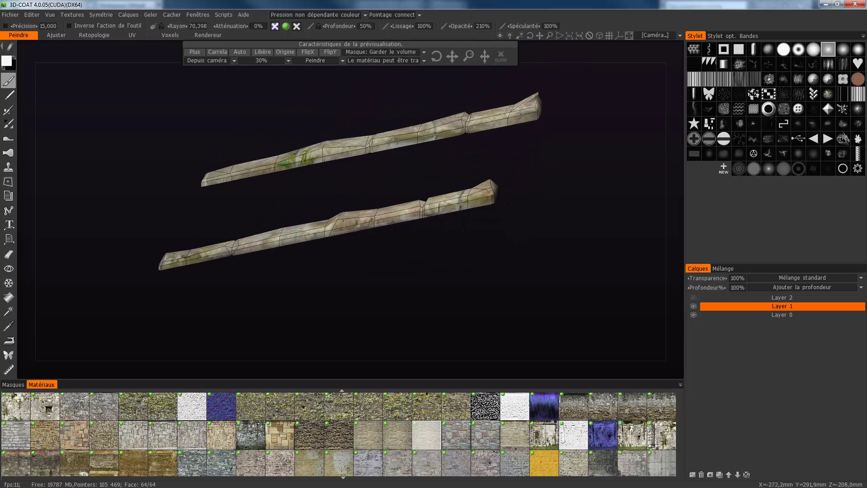
drag(394, 143, 387, 144)
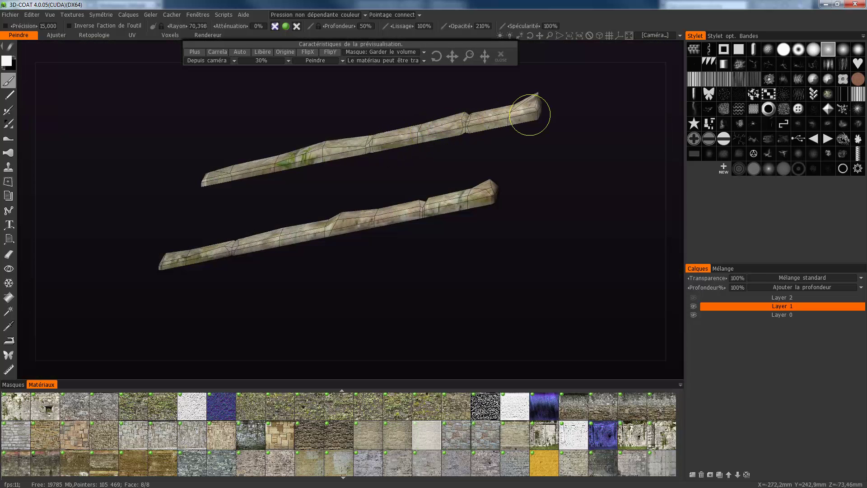
Step: Touch up the raised end of the far railing with pale stone and bring the railings' opposite sides into view
alt+drag(529, 114, 546, 110)
drag(546, 109, 619, 115)
middle_drag(619, 115, 396, 98)
drag(361, 181, 447, 209)
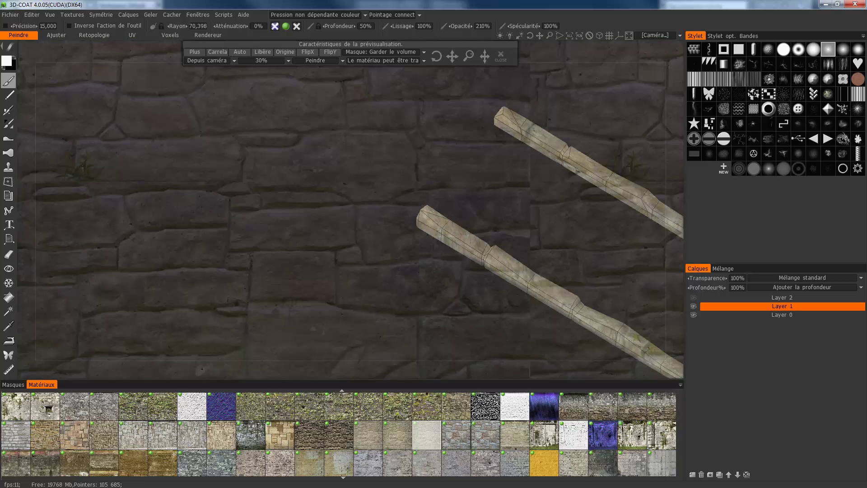
middle_drag(447, 209, 219, 154)
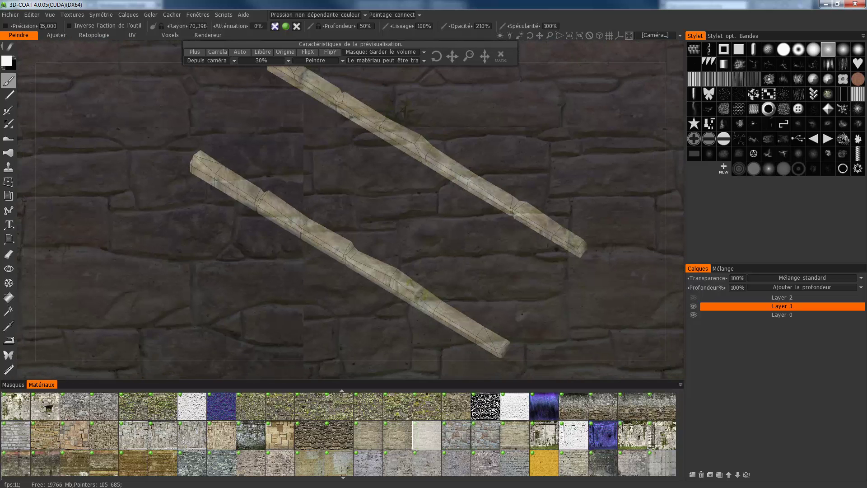
Step: Unhide the whole stairs model and hide both side railings, leaving the steps and stone walls in view
key(ctrl+x)
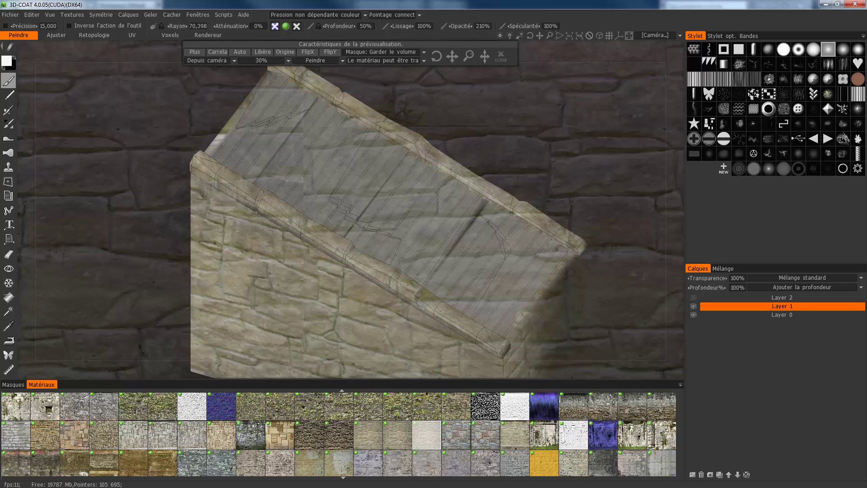
click(8, 269)
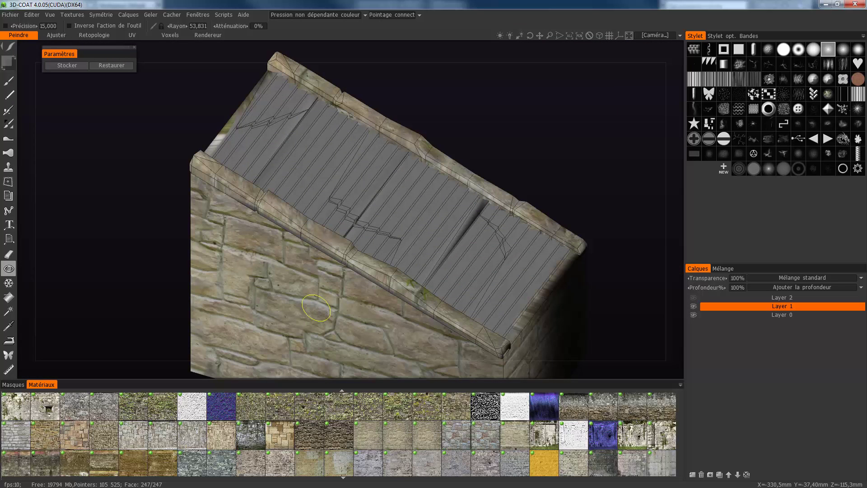
scroll(437, 194, down, 1)
alt+right_drag(437, 195, 357, 300)
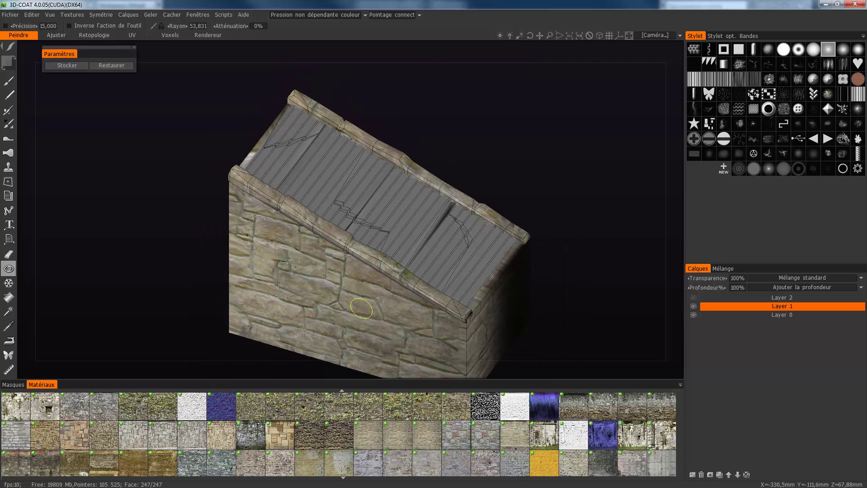
click(354, 298)
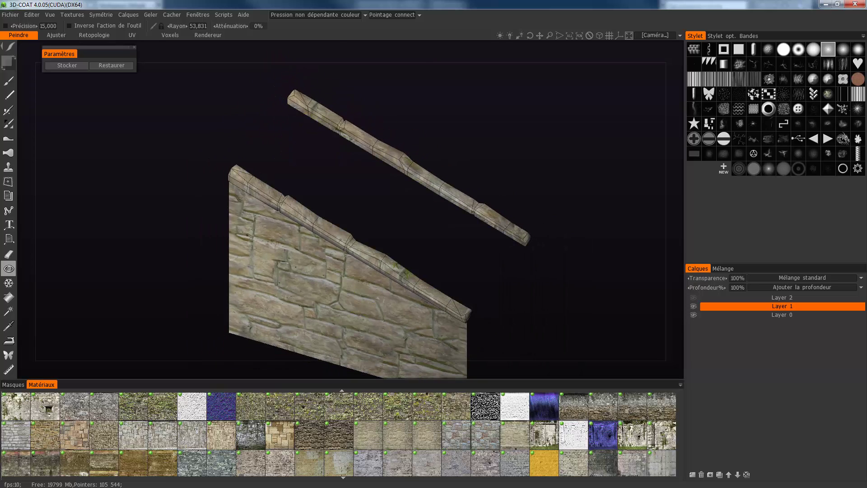
click(223, 15)
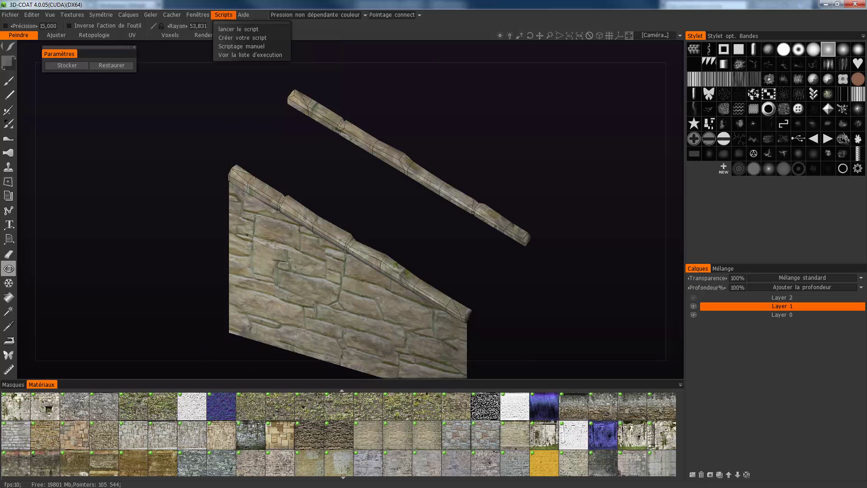
click(197, 15)
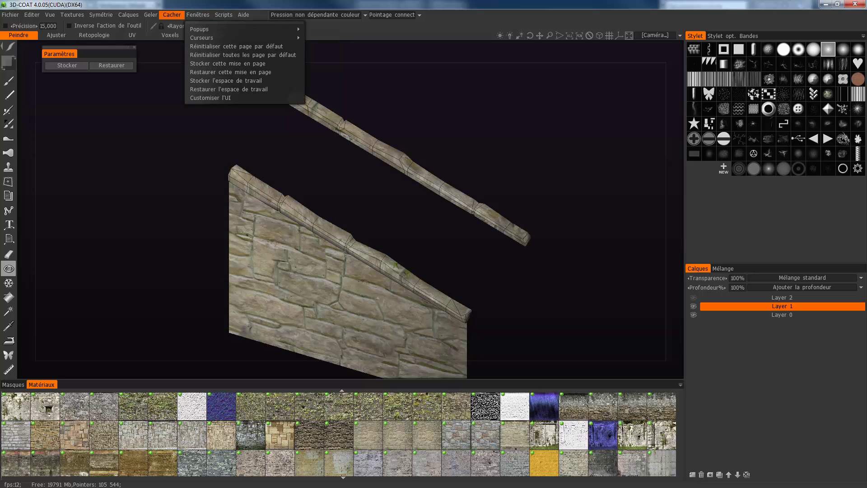
mouse_move(172, 15)
click(194, 84)
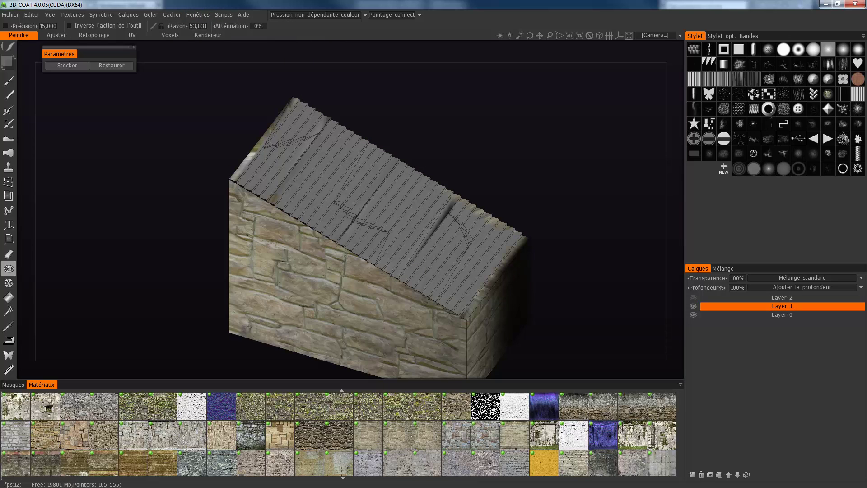
Step: Hide the remaining stone walls around the model to isolate the stair steps
click(336, 325)
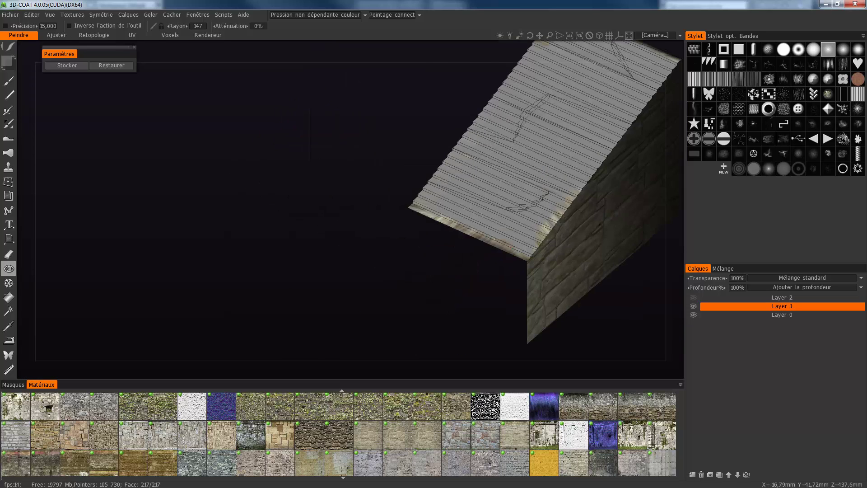
alt+drag(678, 264, 646, 248)
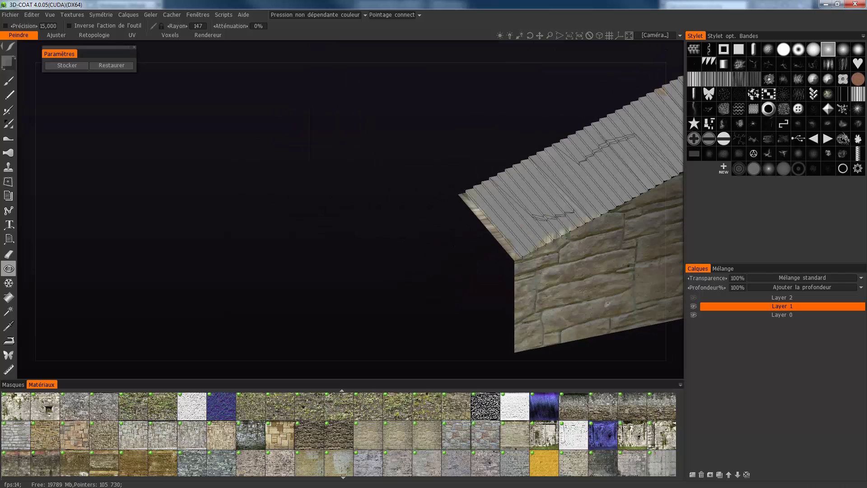
alt+middle_drag(646, 248, 456, 246)
click(456, 246)
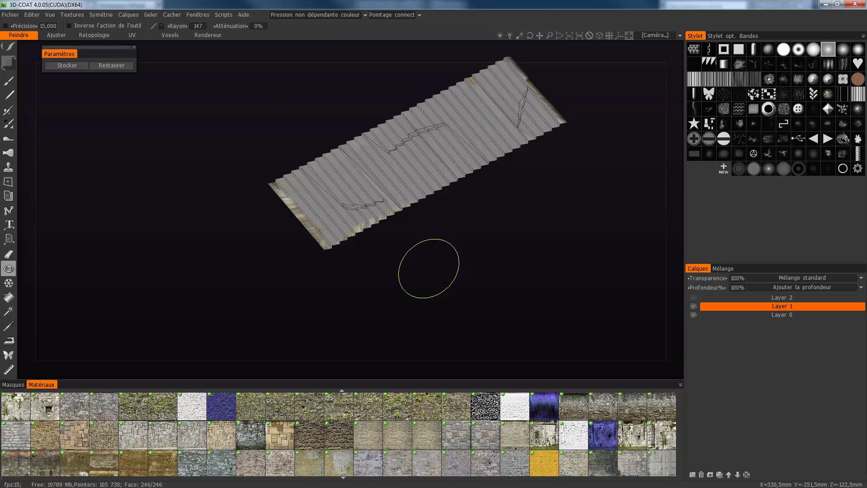
alt+drag(538, 276, 456, 244)
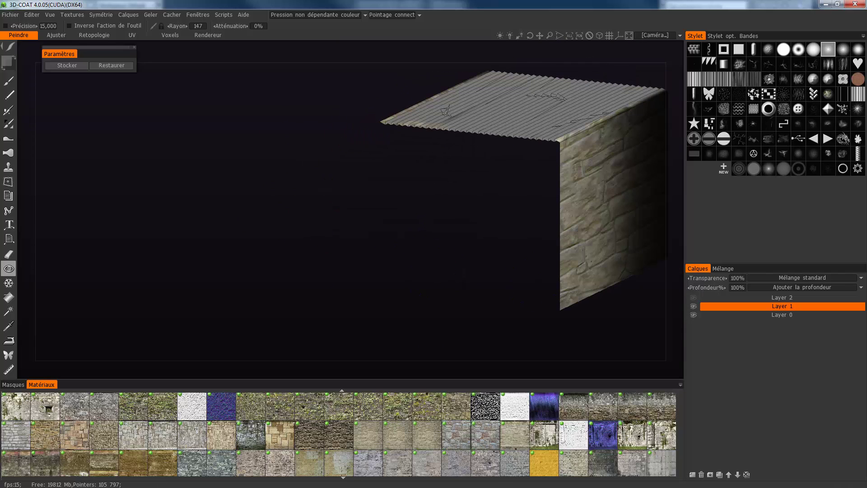
click(620, 210)
mouse_move(587, 229)
alt+mouse_down()
mouse_move(659, 294)
mouse_move(693, 307)
alt+mouse_up()
mouse_move(574, 357)
alt+middle_down()
mouse_move(466, 266)
mouse_move(430, 260)
alt+middle_up()
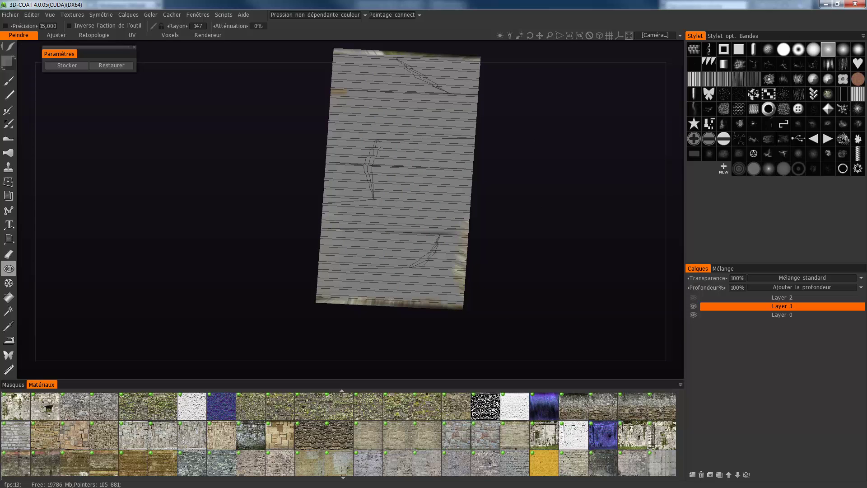
Step: Create a new layer and load the irregular flagstone material into the paint brush for projection onto the steps
click(692, 474)
click(9, 81)
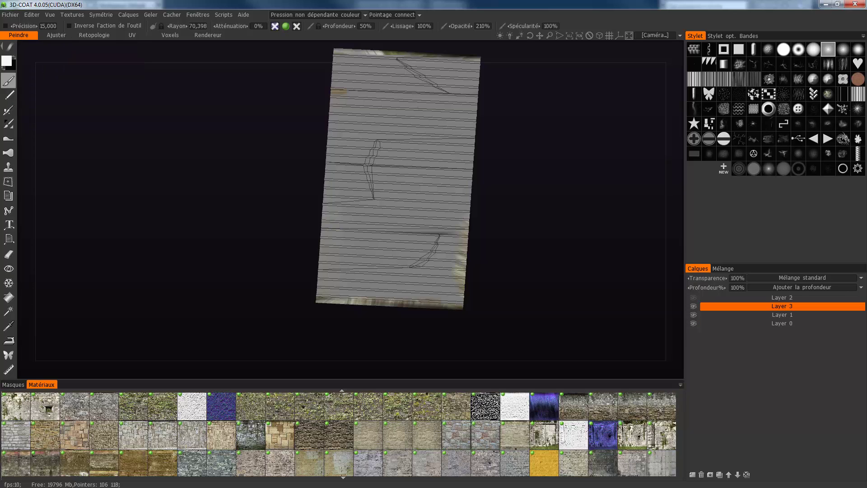
click(103, 406)
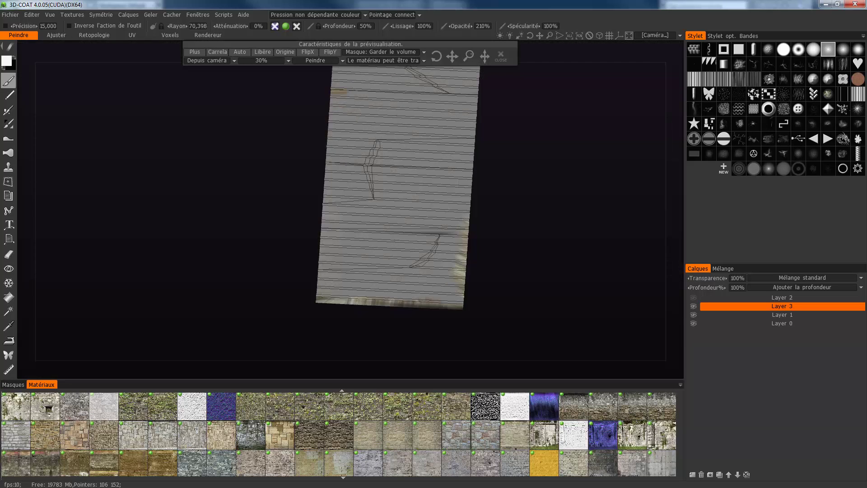
click(485, 435)
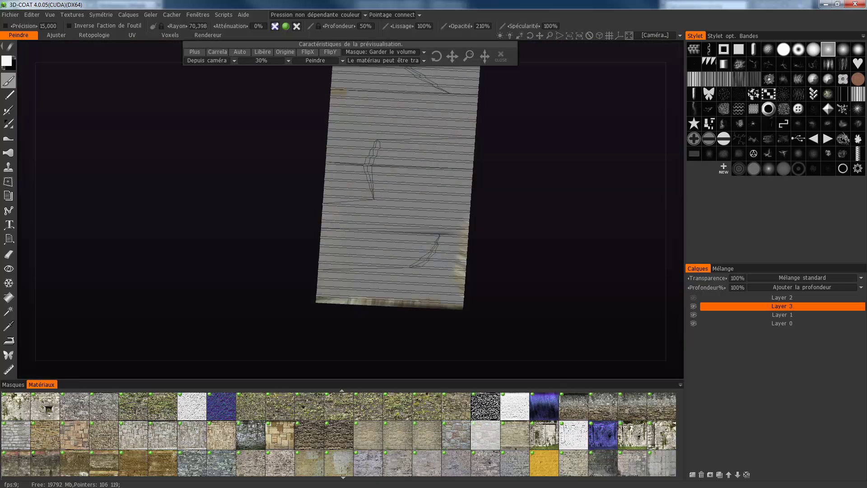
click(573, 463)
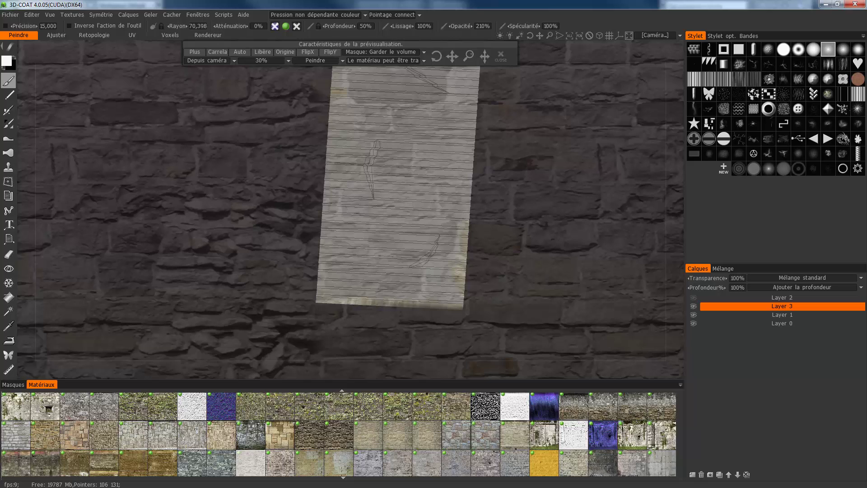
scroll(339, 435, down, 1)
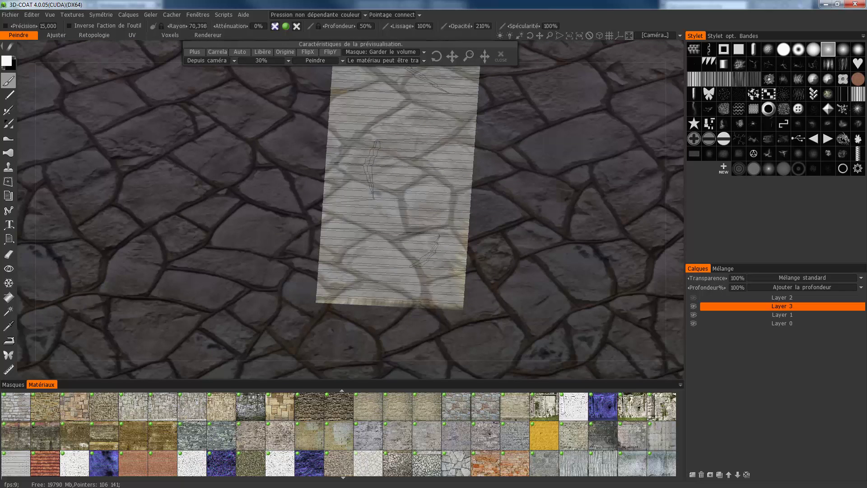
Step: Scale the flagstone projection down to small stones, align it with the steps in top view, and set the brush radius to 161
drag(451, 56, 469, 53)
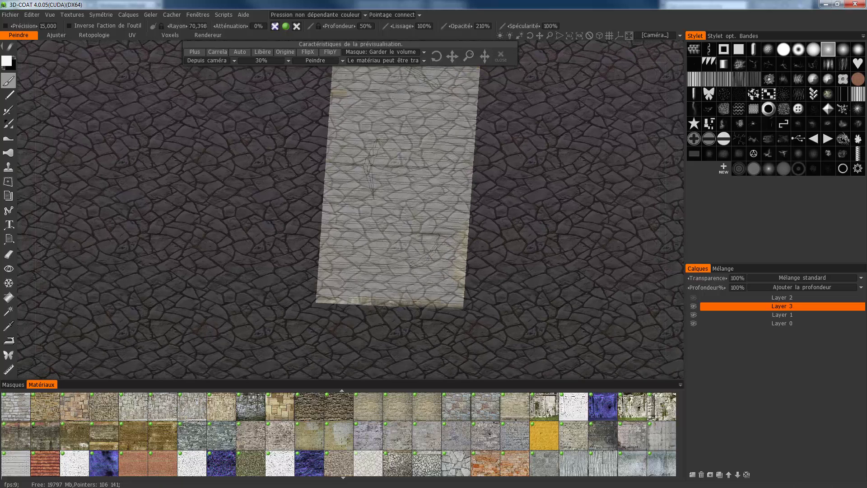
middle_drag(397, 185, 362, 220)
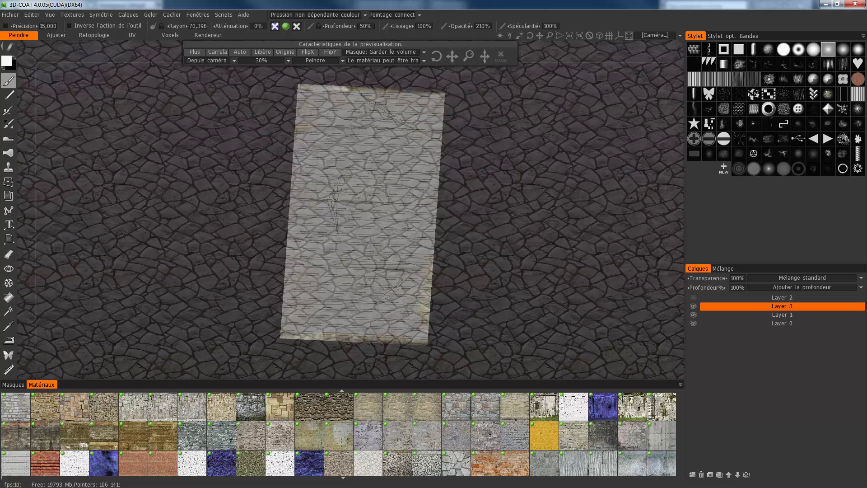
key(KP_7)
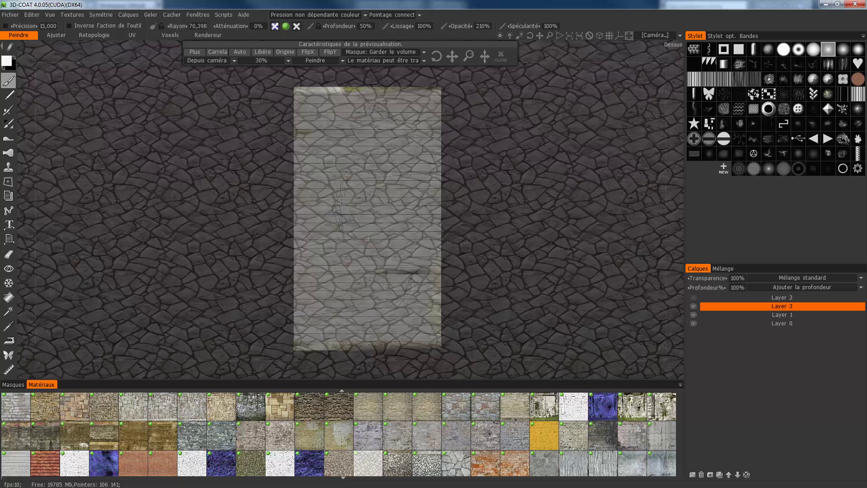
right_drag(361, 109, 383, 109)
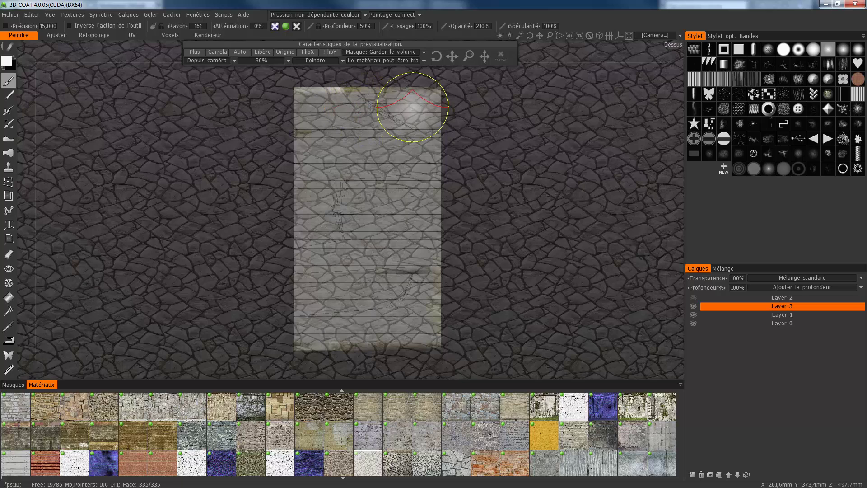
drag(468, 56, 449, 56)
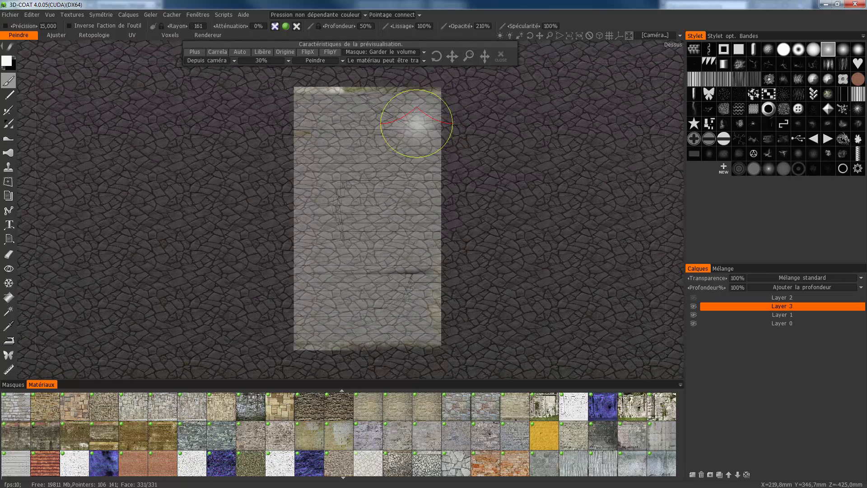
Step: Paint the flagstone projection over the entire flight of steps and unhide the railings and walls
mouse_move(422, 116)
mouse_down()
mouse_move(416, 101)
mouse_move(306, 106)
mouse_move(312, 323)
mouse_move(296, 329)
mouse_move(384, 339)
mouse_move(424, 329)
mouse_move(430, 208)
mouse_move(420, 128)
mouse_move(345, 148)
mouse_move(348, 306)
mouse_move(397, 258)
mouse_move(386, 150)
mouse_move(404, 285)
mouse_move(430, 308)
mouse_move(431, 114)
mouse_move(320, 93)
mouse_move(451, 94)
mouse_move(401, 296)
mouse_move(346, 337)
mouse_move(488, 350)
mouse_up()
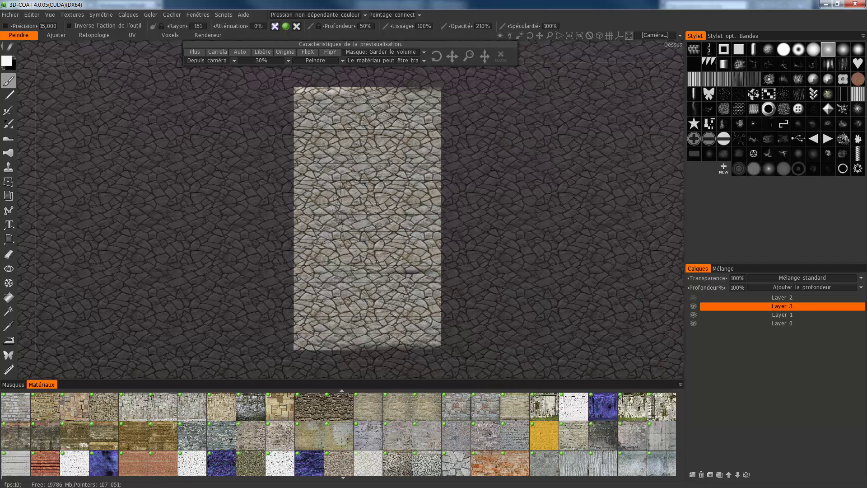
click(500, 56)
drag(533, 181, 456, 186)
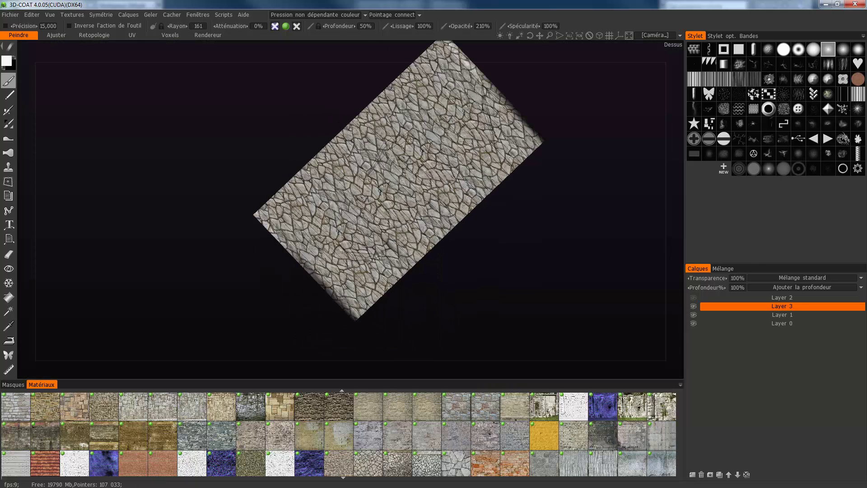
key(ctrl+x)
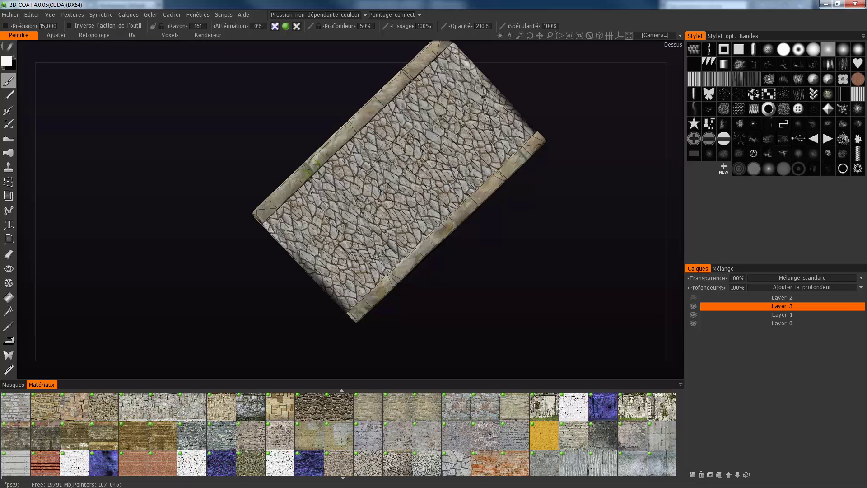
Step: Examine the textured steps, railings and walls of the full model from several angles
scroll(399, 181, down, 5)
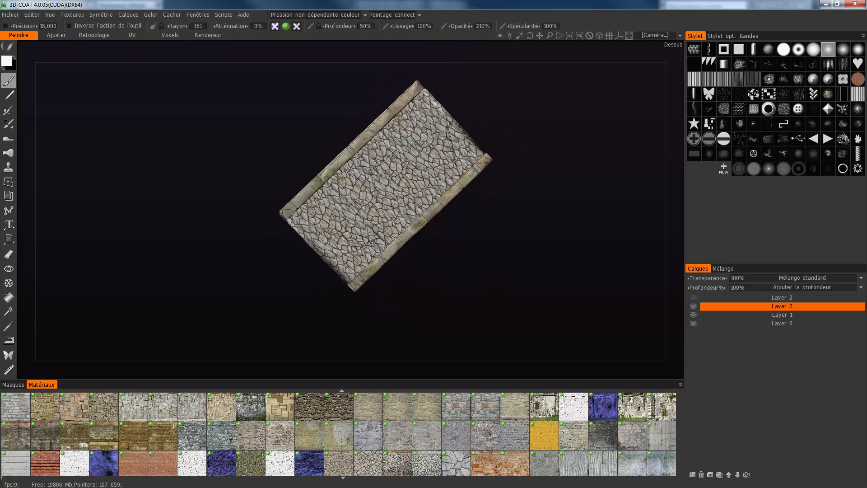
drag(487, 226, 679, 141)
middle_drag(449, 151, 441, 125)
key(2)
drag(497, 149, 416, 120)
scroll(335, 186, up, 1)
scroll(351, 209, up, 3)
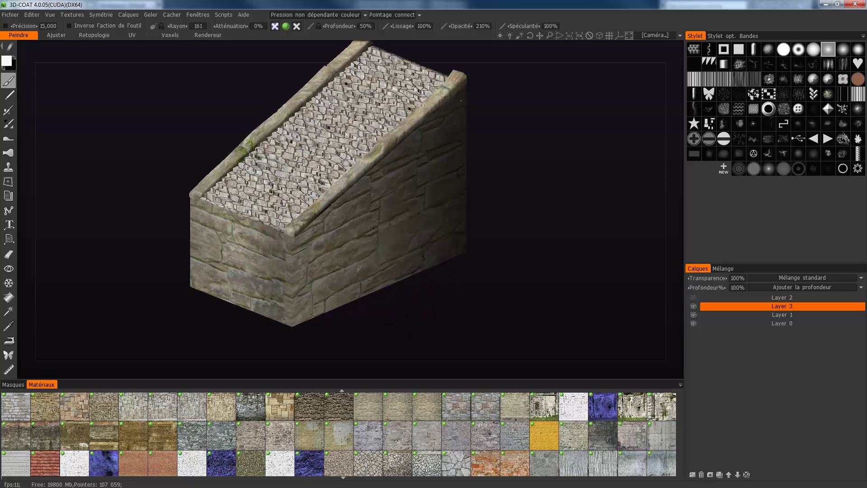
middle_drag(452, 136, 461, 162)
drag(496, 160, 512, 184)
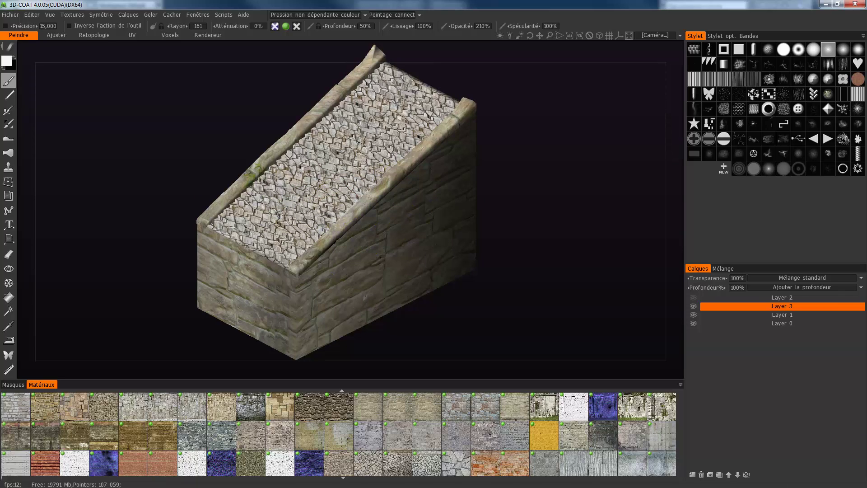
Step: Calculate occlusion for the model onto a new layer with Sphère+Hémisphère light sources and 16 lights
click(71, 14)
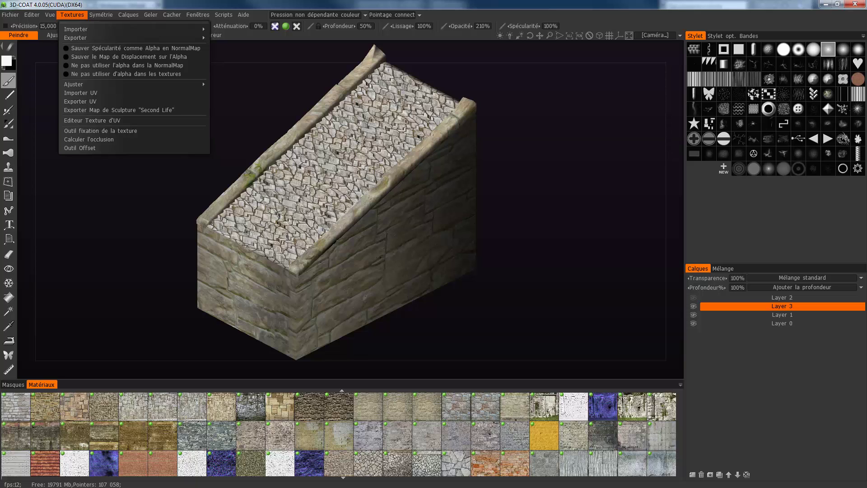
click(72, 14)
click(72, 15)
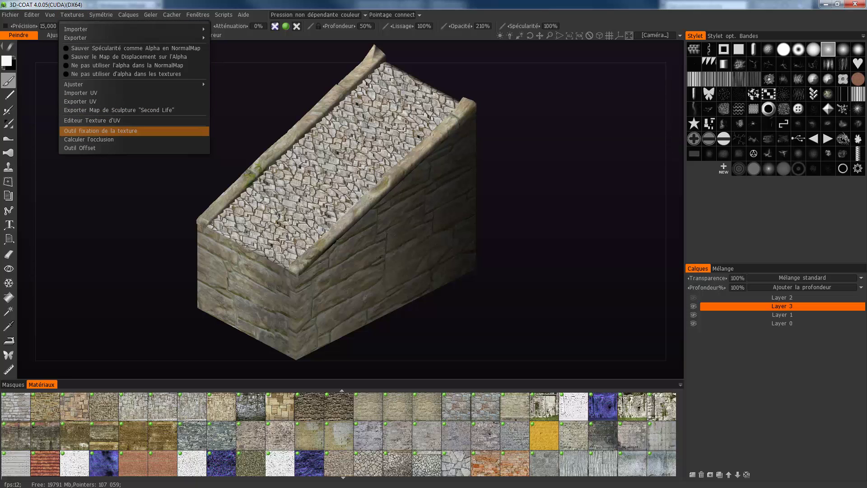
click(89, 139)
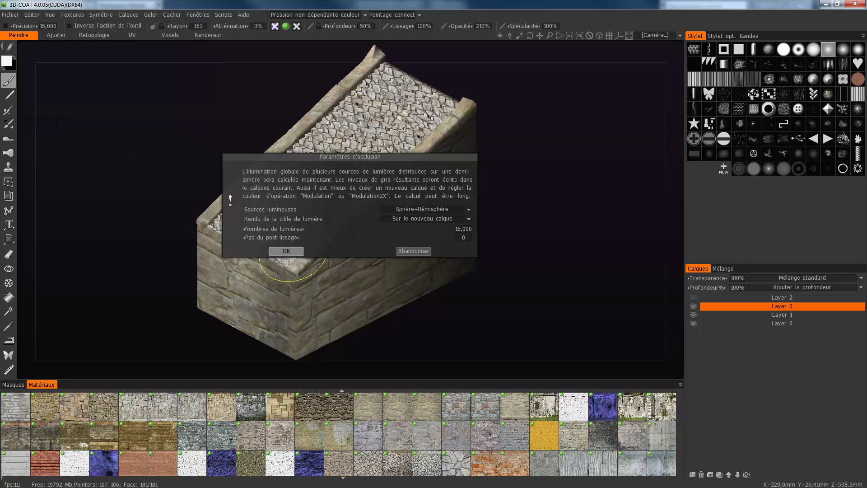
click(292, 251)
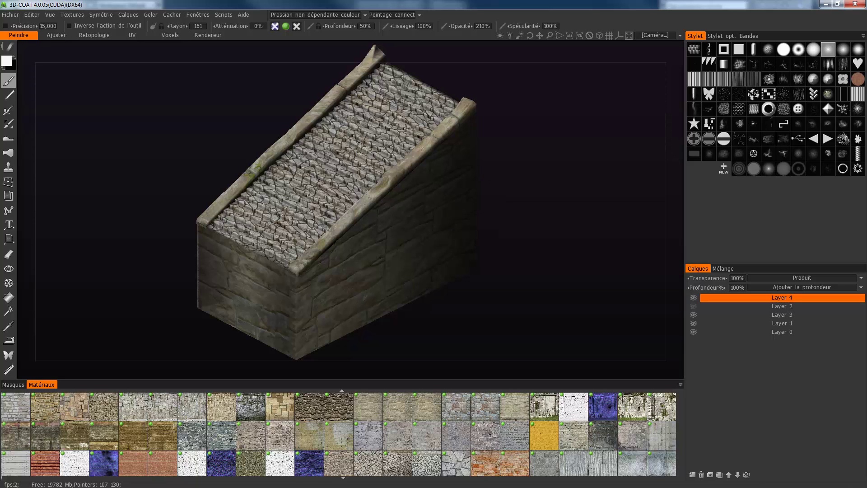
Step: Inspect the flagstone steps and adjoining railings close up from several angles with the occlusion shading applied
right_drag(474, 215, 475, 211)
alt+drag(475, 211, 475, 211)
right_drag(475, 210, 475, 211)
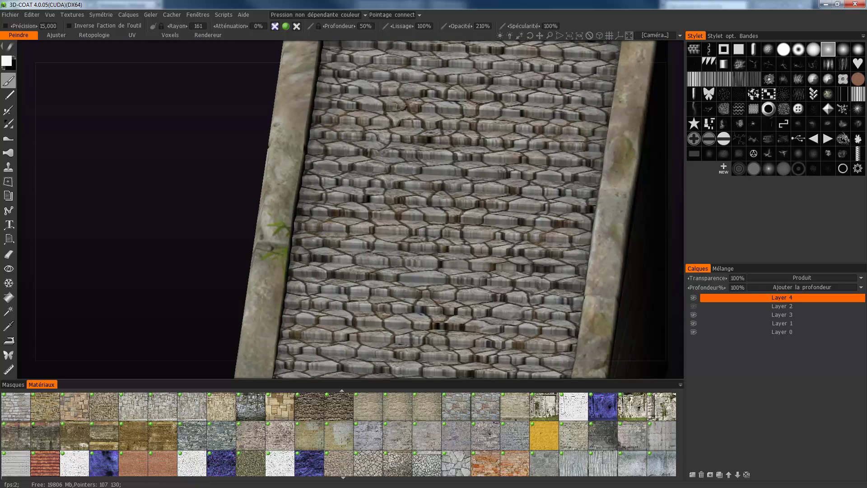
alt+drag(474, 211, 524, 212)
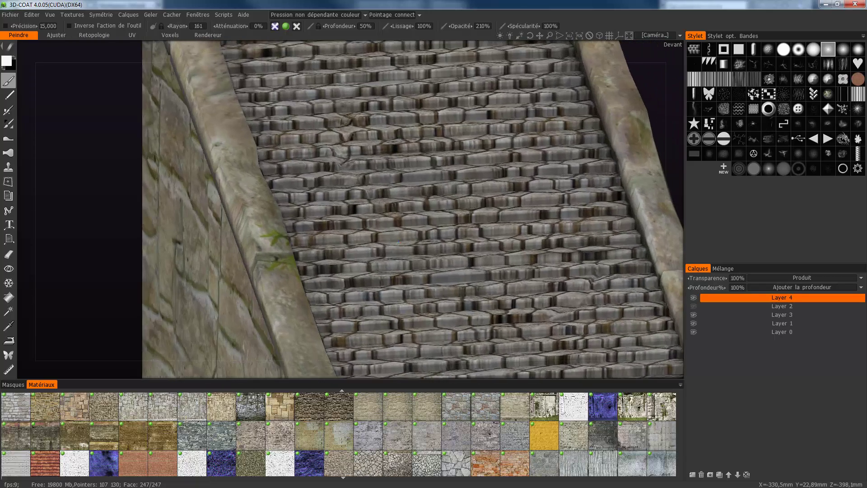
right_drag(475, 211, 474, 211)
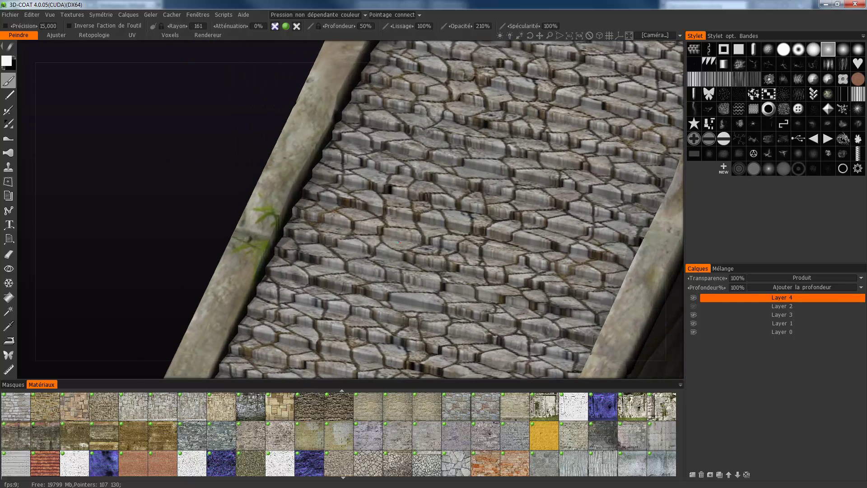
Step: Rename the occlusion layer Occ and delete Layer 2
right_drag(399, 241, 399, 241)
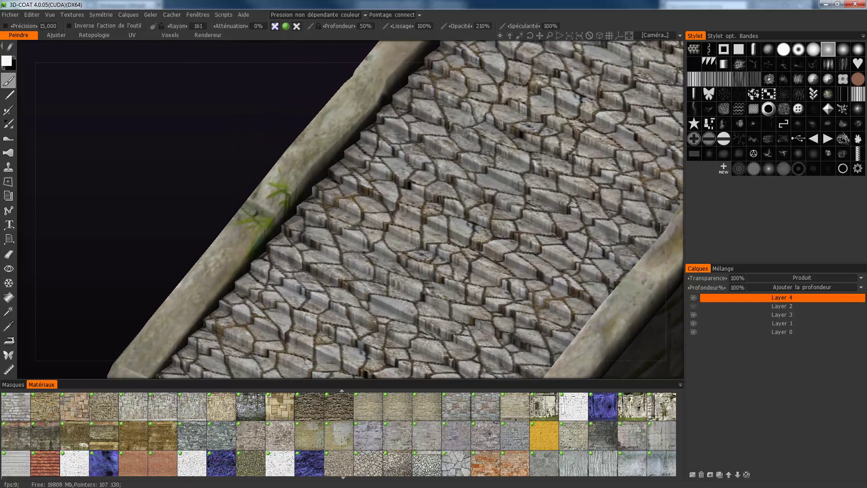
scroll(351, 210, down, 8)
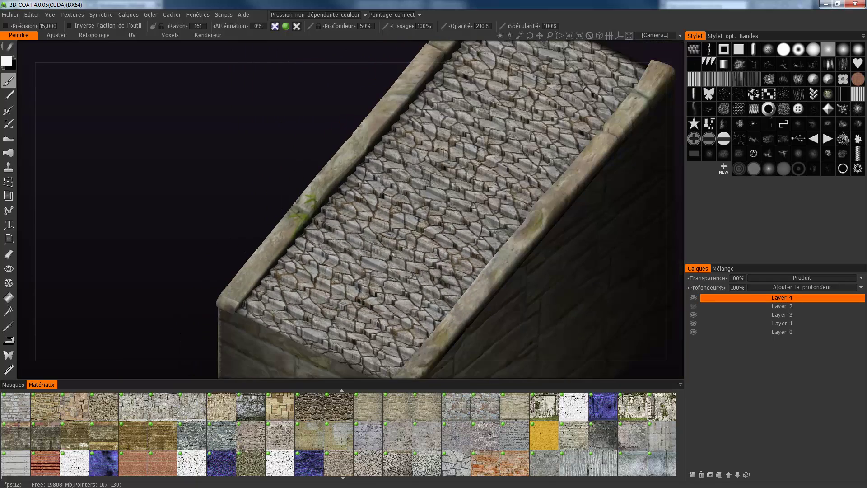
middle_drag(350, 210, 294, 180)
scroll(293, 180, down, 2)
right_drag(399, 242, 464, 271)
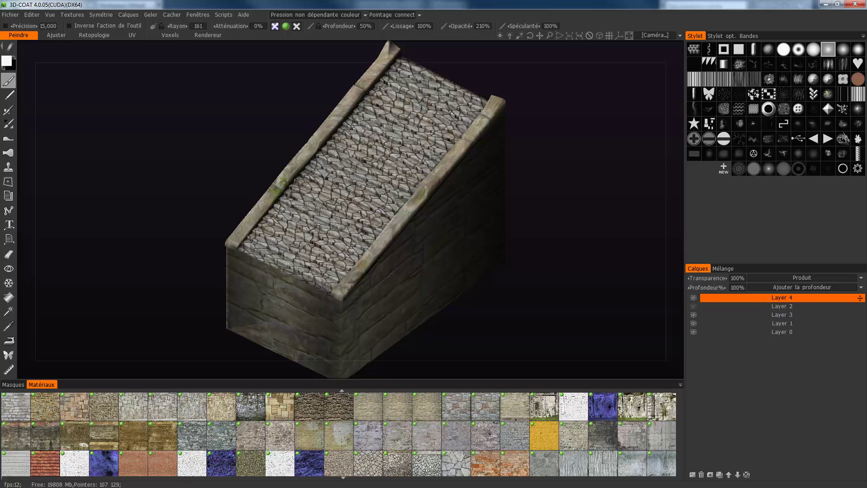
double_click(781, 297)
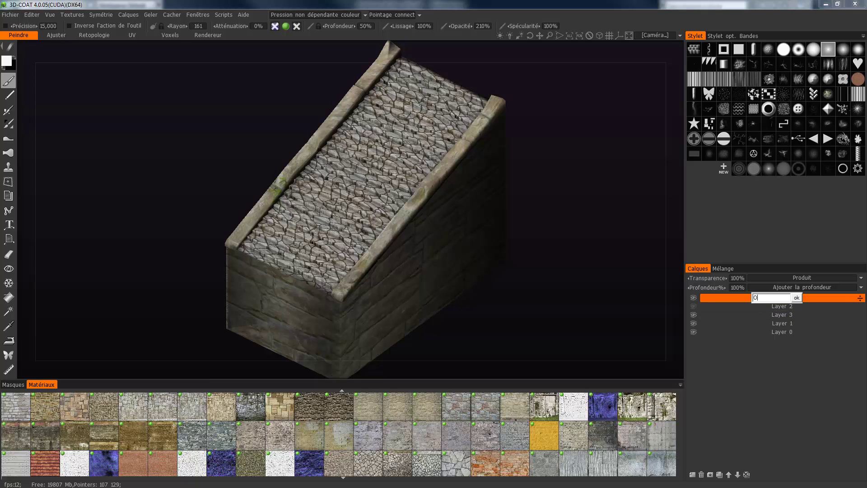
text(Occ)
key(Return)
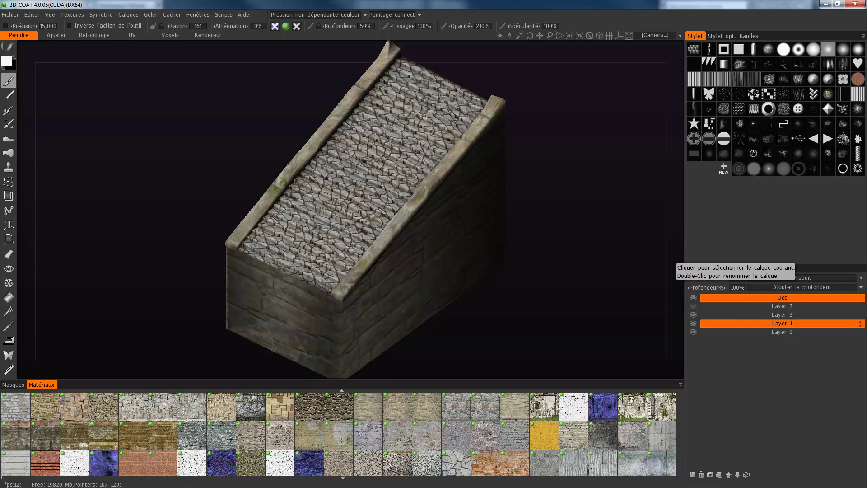
click(781, 306)
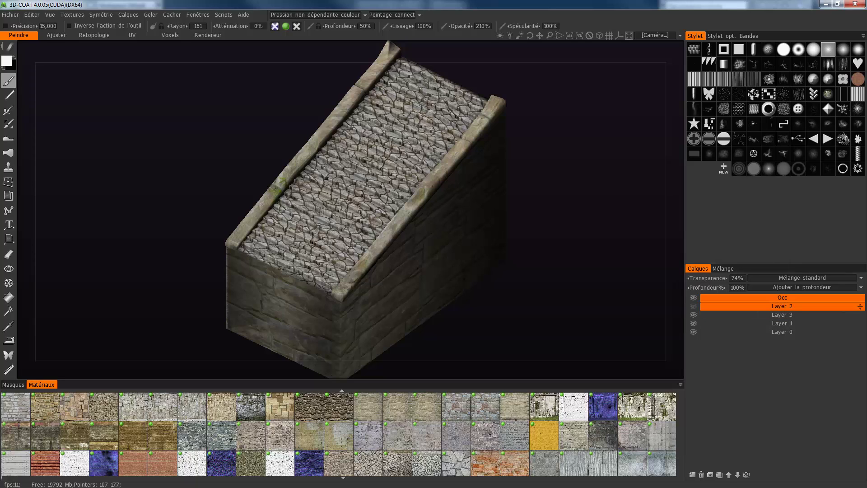
click(701, 474)
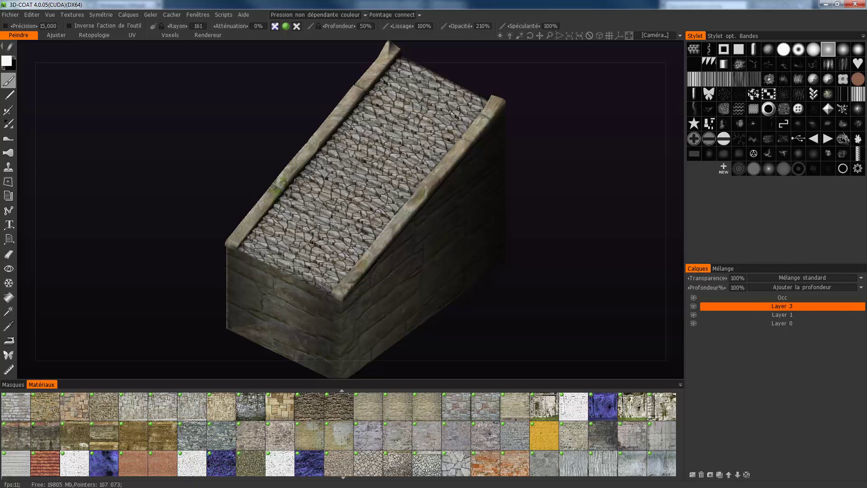
Step: Rename Layer 3 as Stairs and Layer 1 as Sides
double_click(781, 306)
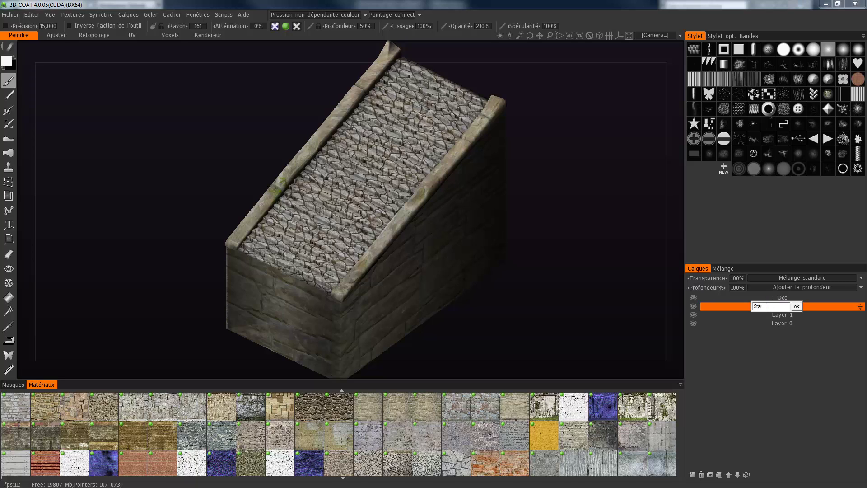
key(Return)
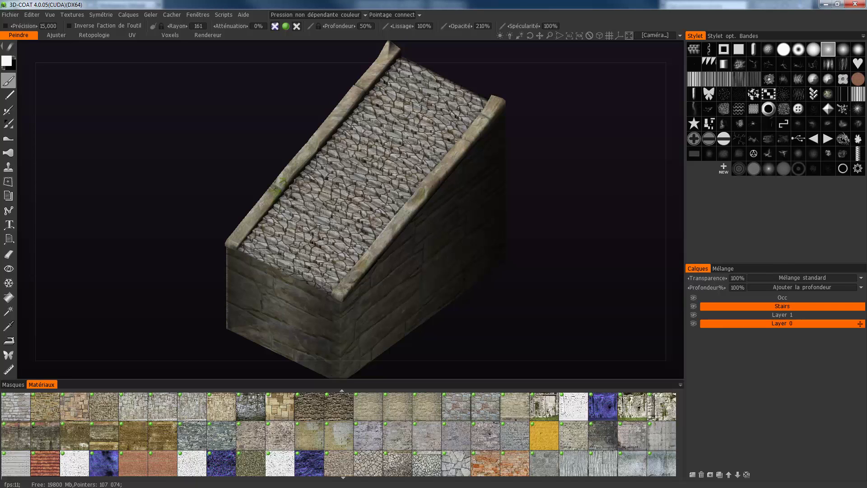
double_click(782, 314)
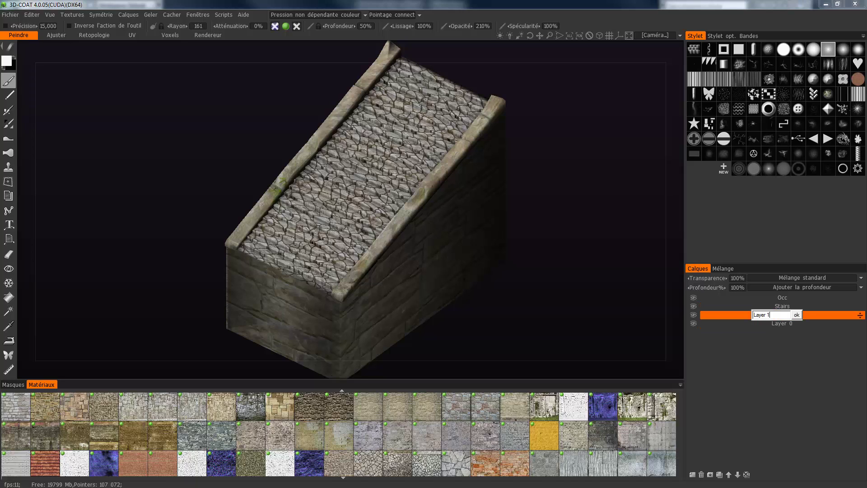
text(Sides)
key(Return)
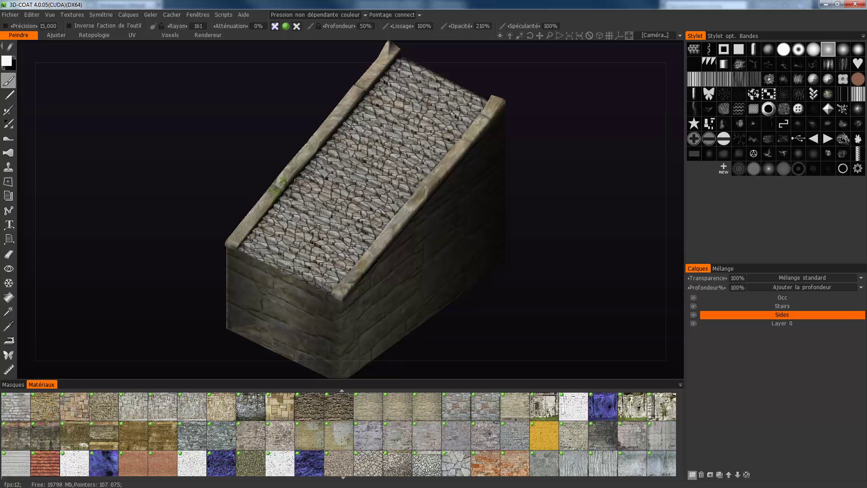
Step: Add a new layer between Occ and Stairs, and swap the active paint colour to black
click(692, 474)
drag(859, 315, 859, 300)
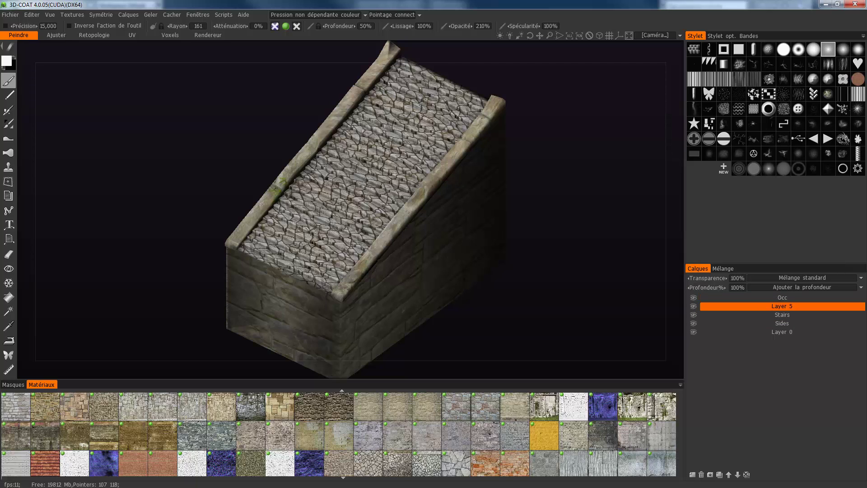
key(x)
Step: Reduce the brush radius to 4,922 for painting fine lines on the stone walls
alt+drag(417, 315, 416, 310)
alt+middle_drag(416, 309, 416, 270)
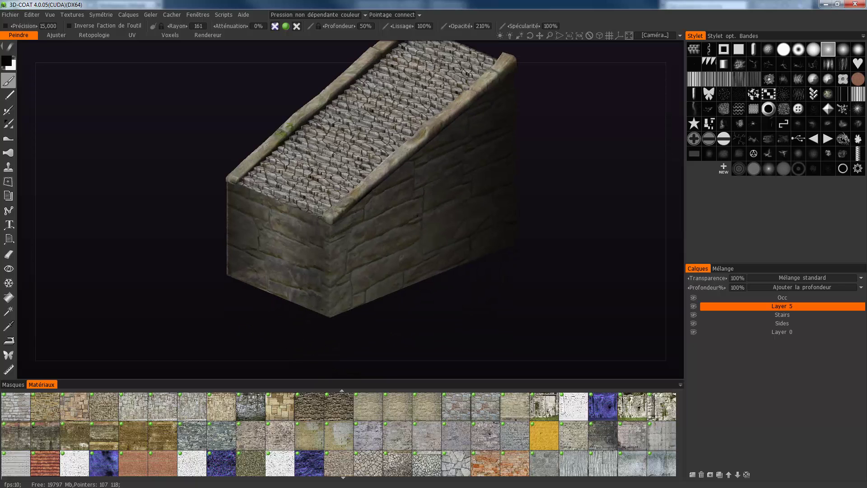
mouse_move(432, 243)
right_down()
mouse_move(399, 243)
mouse_move(435, 246)
mouse_move(425, 248)
right_up()
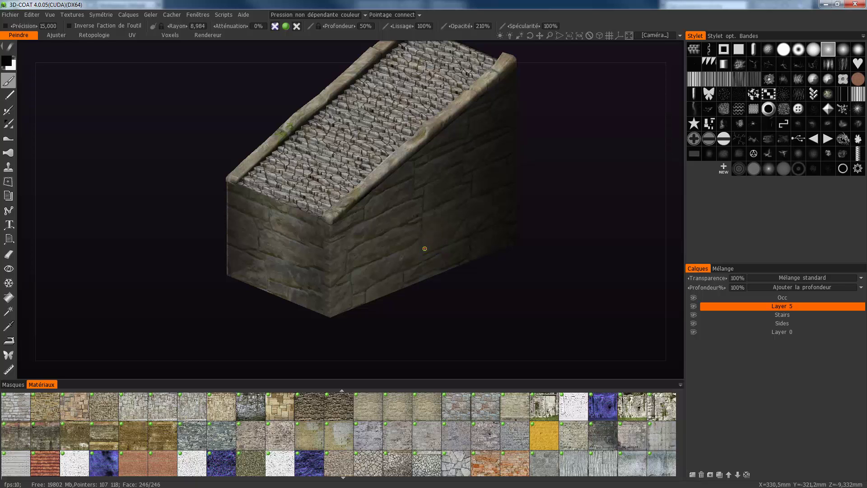
right_drag(424, 249, 424, 248)
Step: Trace the mortar joints of the stones along the corner on the long side wall with thin black lines
alt+drag(415, 252, 415, 238)
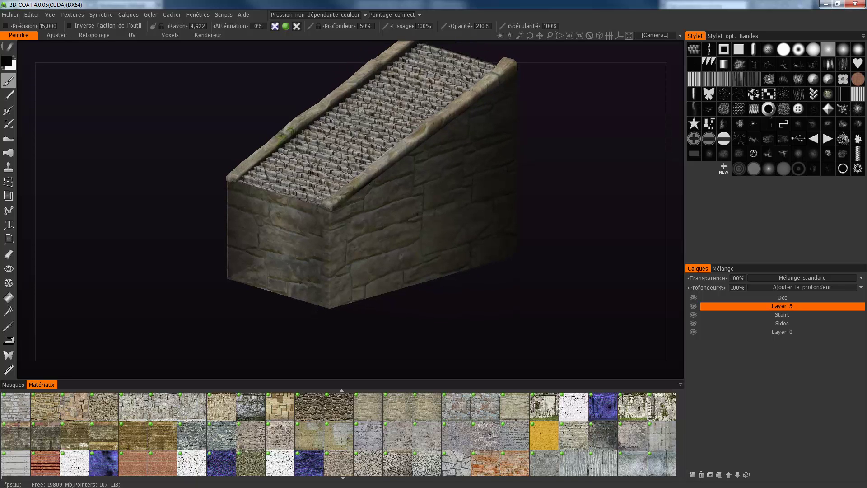
alt+right_drag(416, 238, 431, 259)
alt+middle_drag(432, 259, 417, 237)
scroll(417, 238, up, 5)
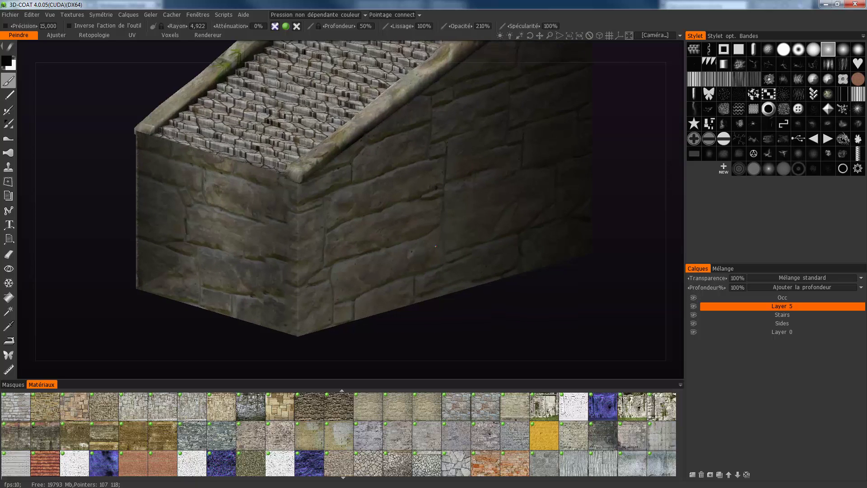
scroll(449, 252, up, 5)
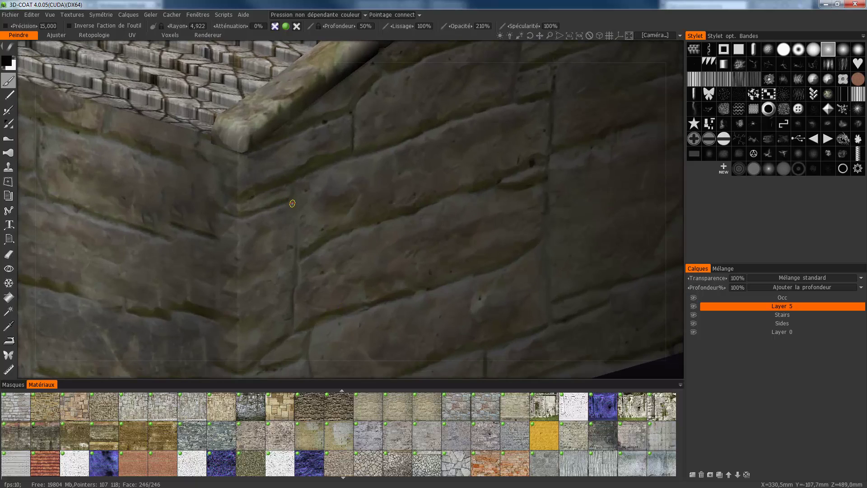
mouse_move(285, 201)
mouse_down()
mouse_move(235, 220)
mouse_move(267, 193)
mouse_up()
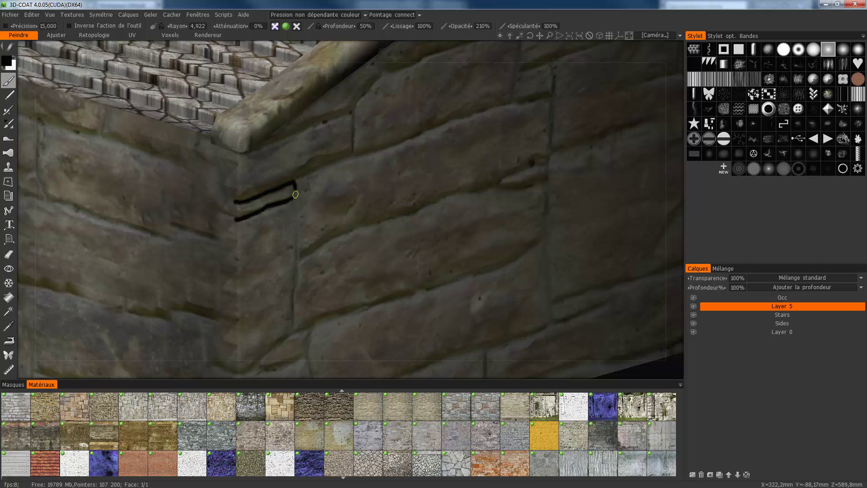
drag(298, 219, 295, 285)
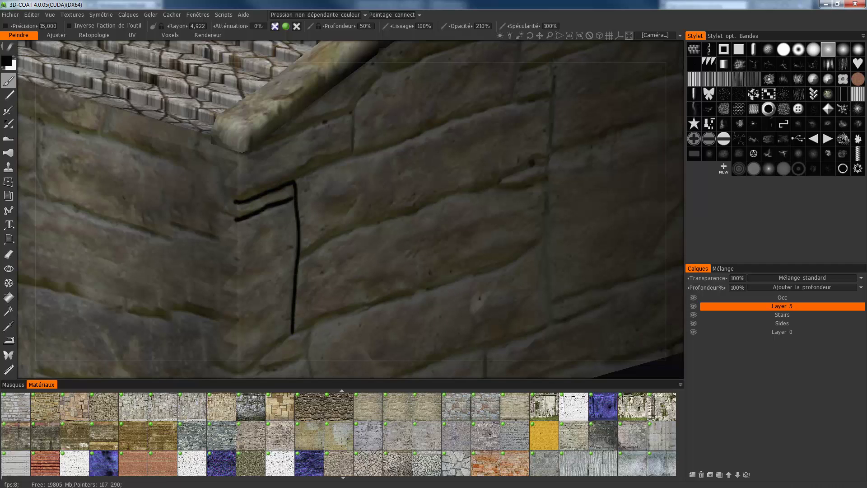
middle_drag(646, 356, 629, 265)
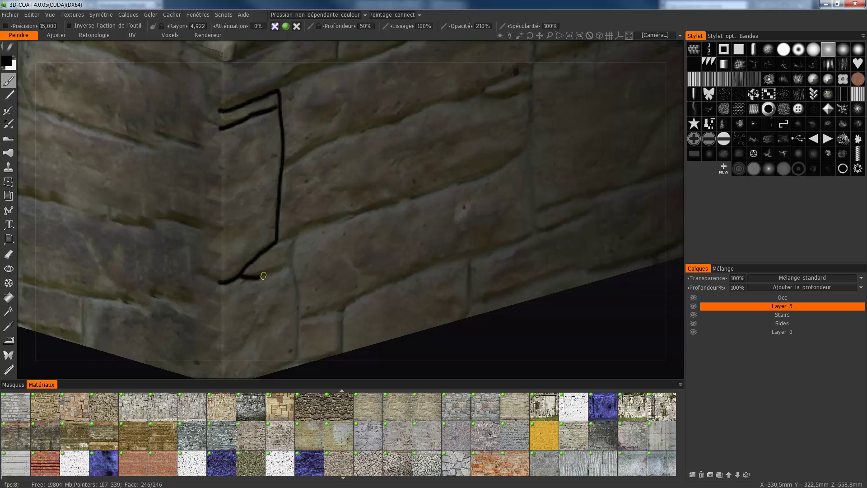
click(289, 267)
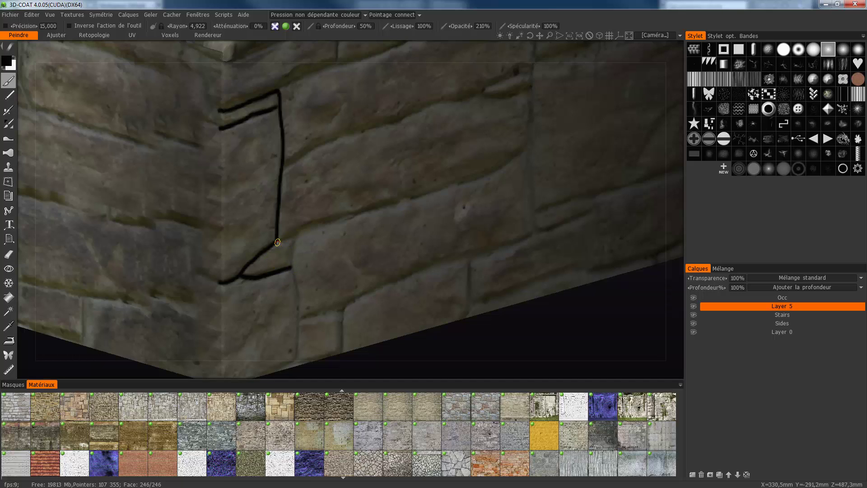
Step: Trace in black the joints around the long stone blocks on the side wall, down to its base
mouse_move(277, 240)
mouse_down()
mouse_move(454, 184)
mouse_move(520, 153)
mouse_up()
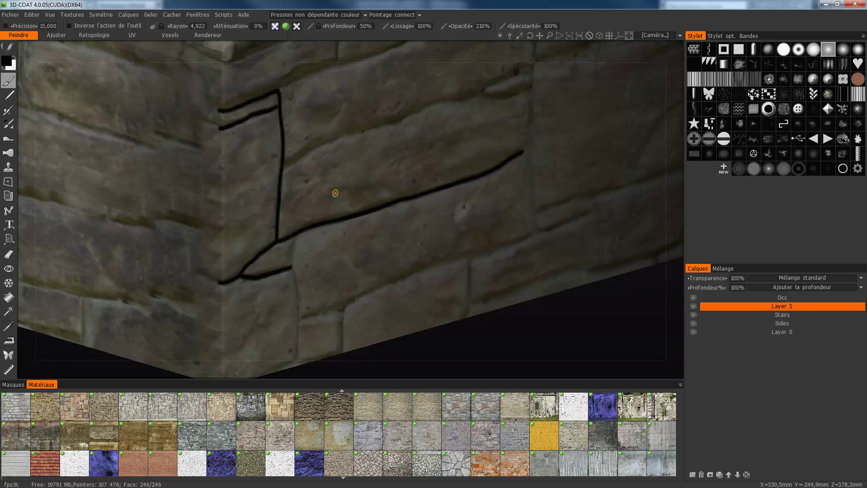
mouse_move(283, 169)
mouse_down()
mouse_move(322, 145)
mouse_move(493, 95)
mouse_move(522, 72)
mouse_up()
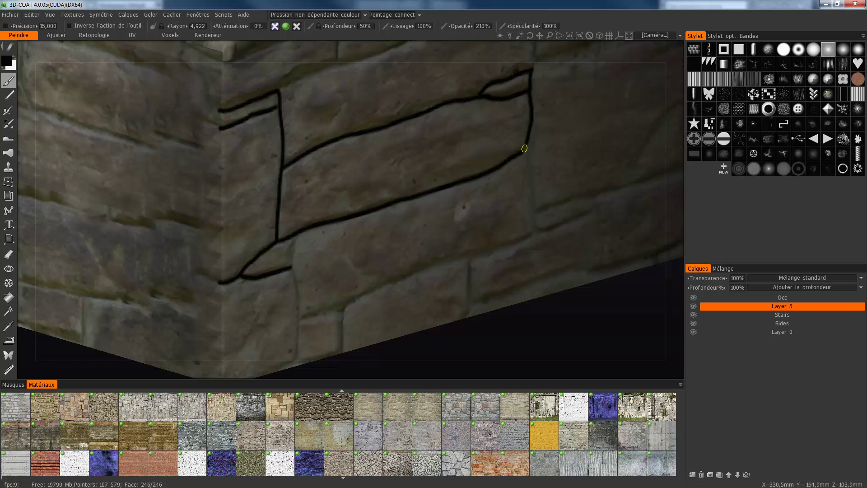
drag(522, 151, 523, 152)
mouse_move(528, 185)
mouse_down()
mouse_move(531, 232)
mouse_move(299, 321)
mouse_up()
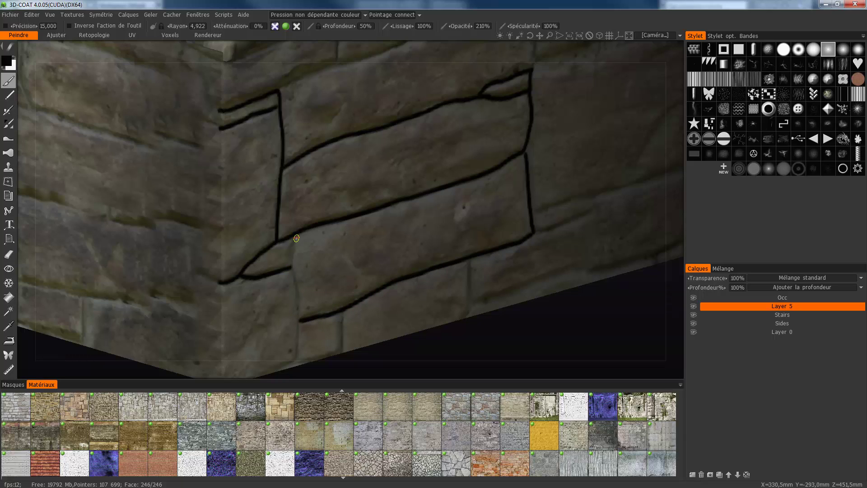
drag(294, 277, 299, 306)
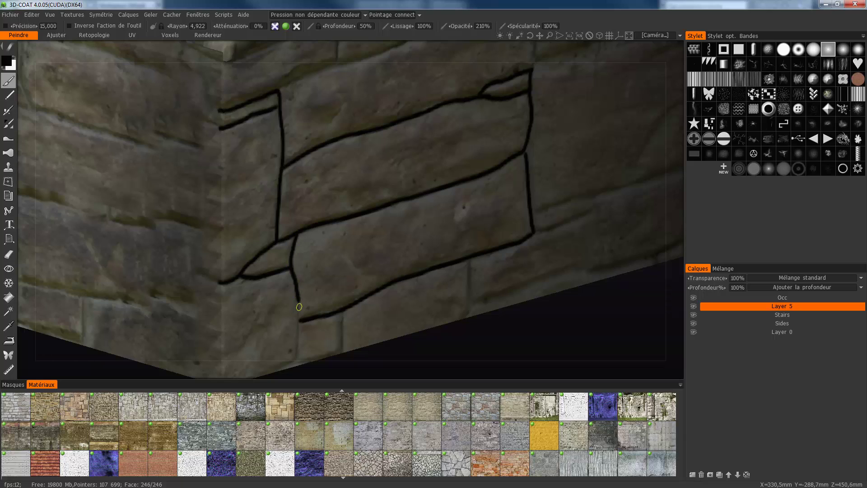
drag(299, 339, 297, 369)
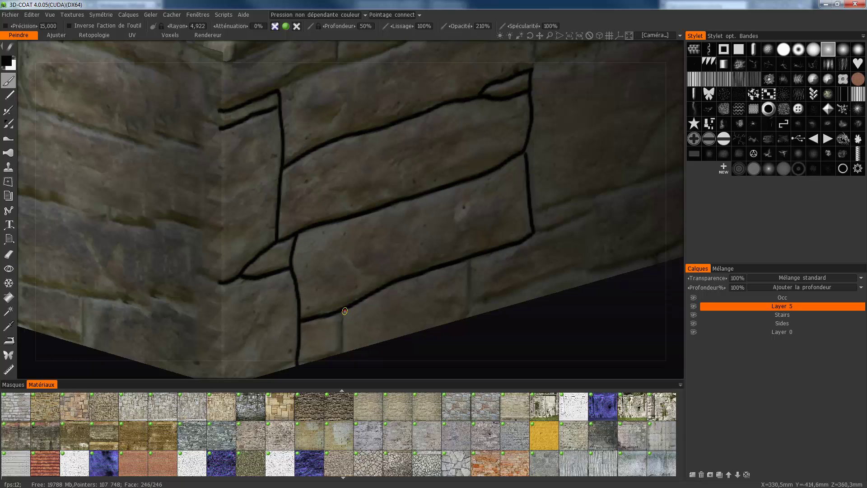
drag(345, 311, 345, 353)
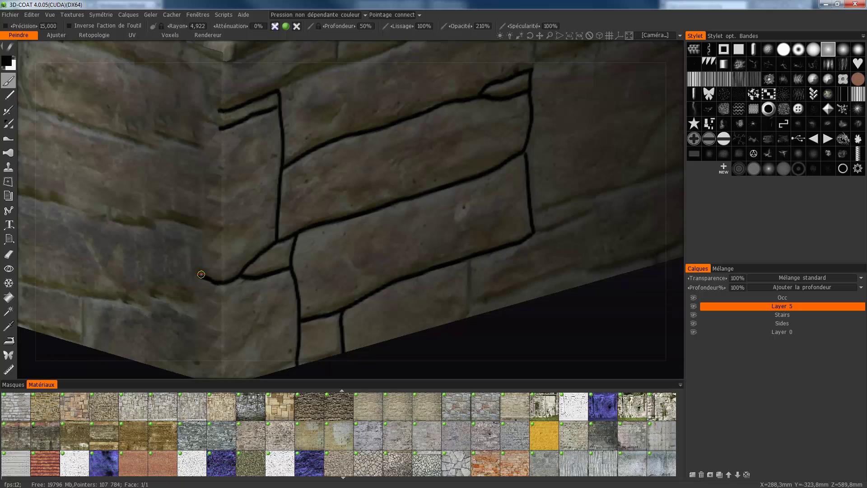
Step: Continue the black joint lines around the corner onto the front wall, closing the outlines of the corner stones
drag(199, 275, 196, 223)
drag(198, 124, 196, 231)
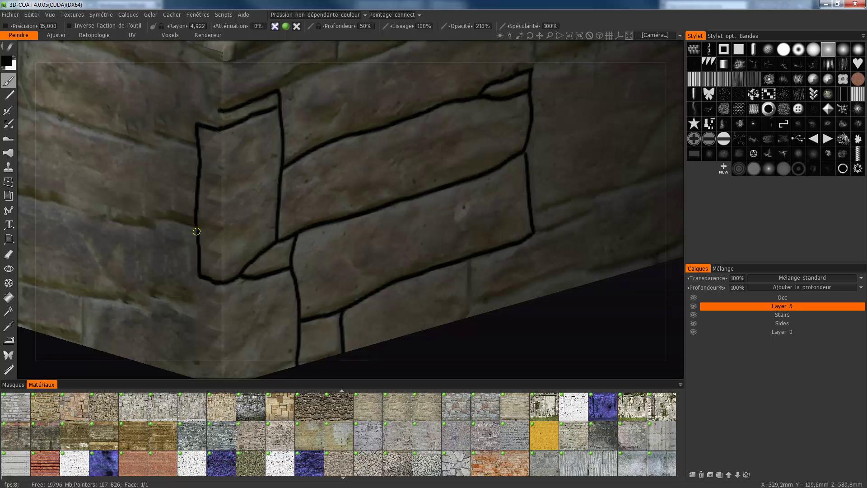
drag(220, 110, 197, 113)
drag(204, 101, 201, 55)
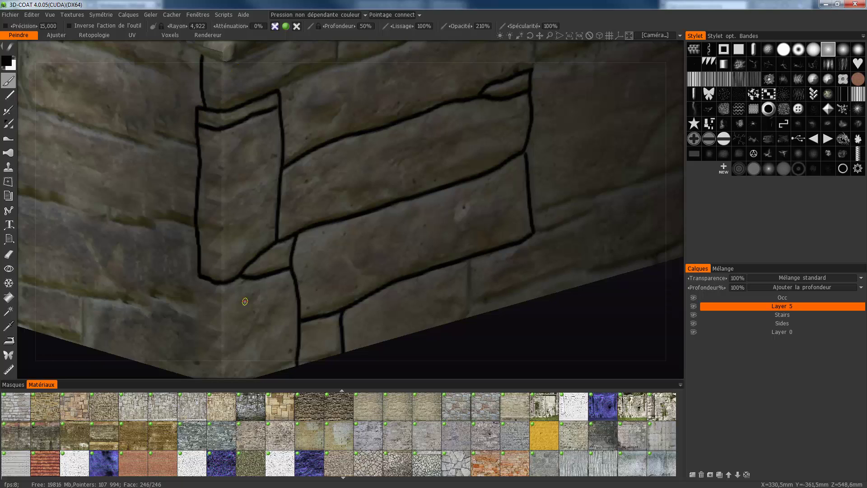
drag(198, 277, 195, 376)
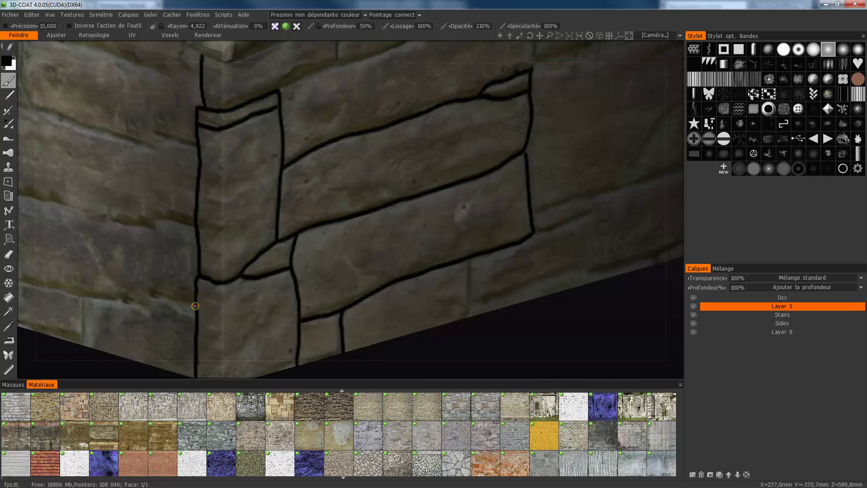
Step: Trace the joints of the lower front-wall stones and one more vertical joint at the side wall's base in black
mouse_move(194, 305)
mouse_down()
mouse_move(84, 298)
mouse_move(83, 345)
mouse_up()
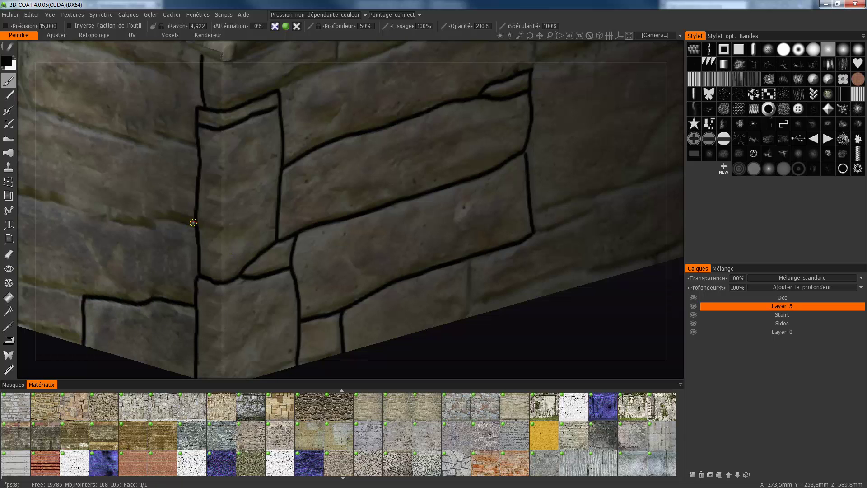
mouse_move(186, 222)
mouse_down()
mouse_move(154, 223)
mouse_move(152, 290)
mouse_up()
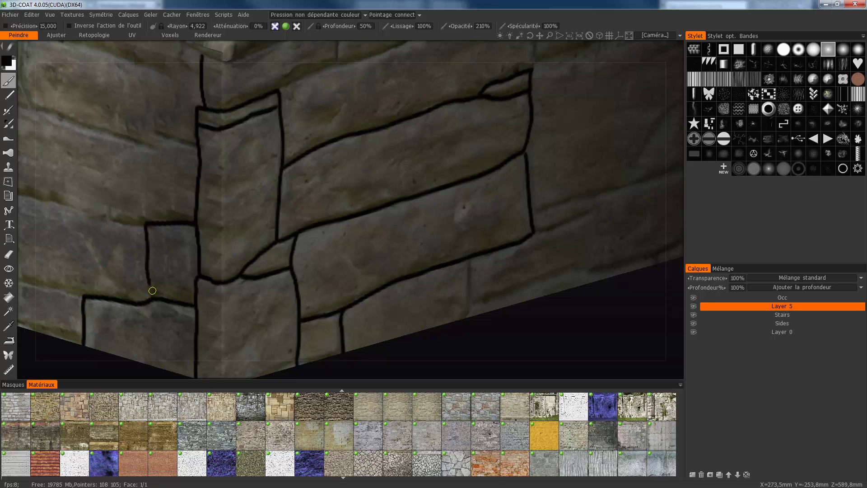
mouse_move(147, 224)
mouse_down()
mouse_move(47, 204)
mouse_move(44, 272)
mouse_move(88, 295)
mouse_up()
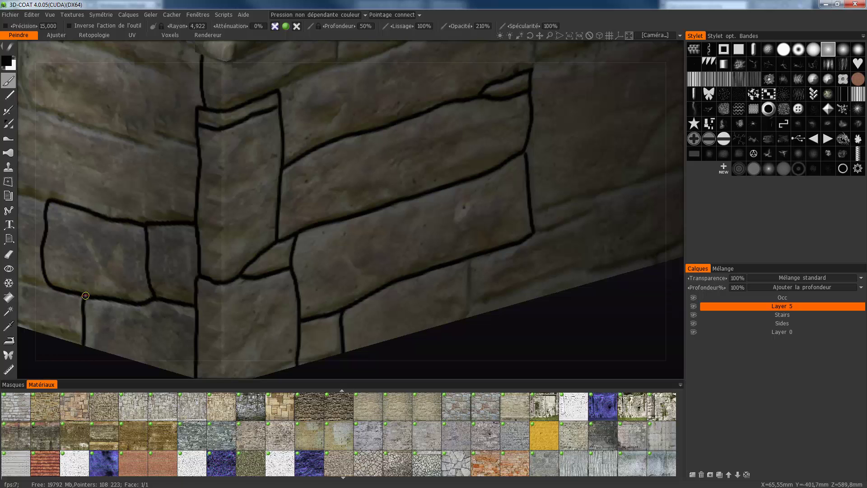
drag(467, 258, 468, 276)
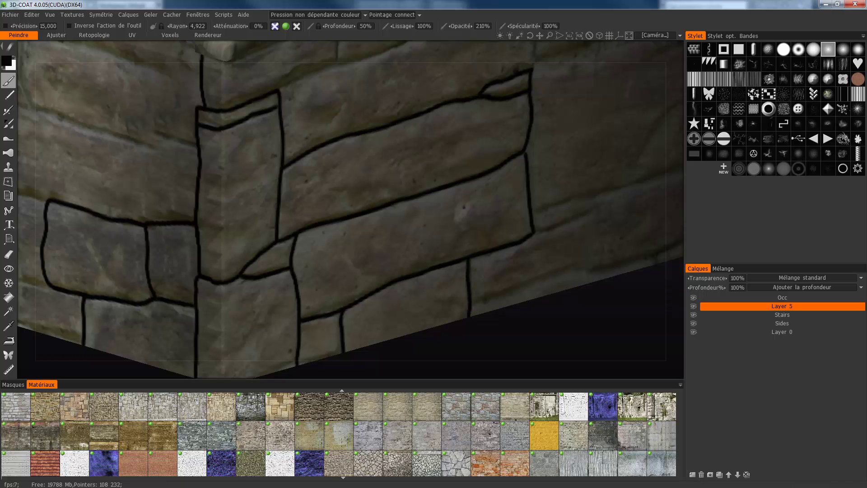
middle_drag(468, 317, 364, 344)
alt+right_drag(364, 344, 360, 293)
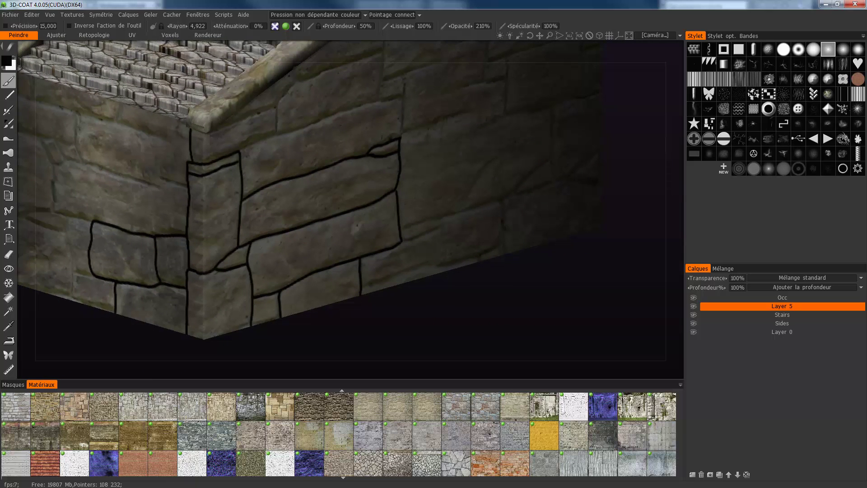
Step: Trace in black the joints of the stones just below the coping, from the corner along the long side wall
middle_drag(360, 293, 460, 325)
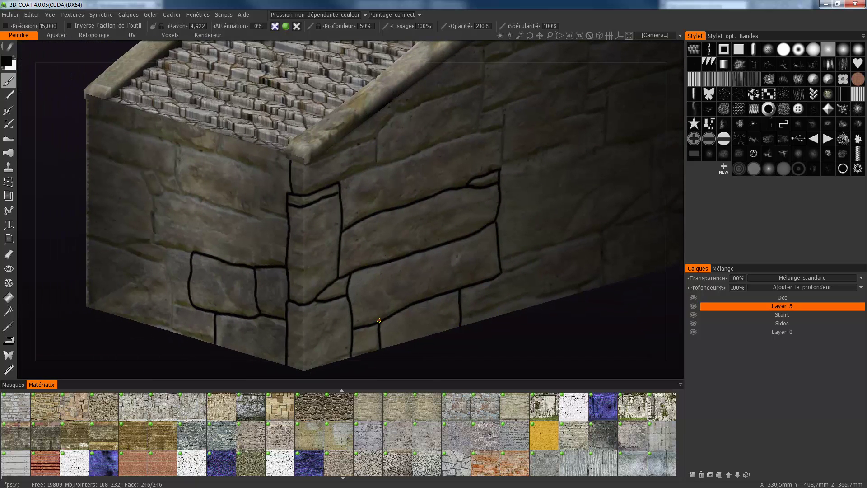
mouse_move(352, 347)
alt+mouse_down()
mouse_move(261, 358)
mouse_move(292, 362)
alt+mouse_up()
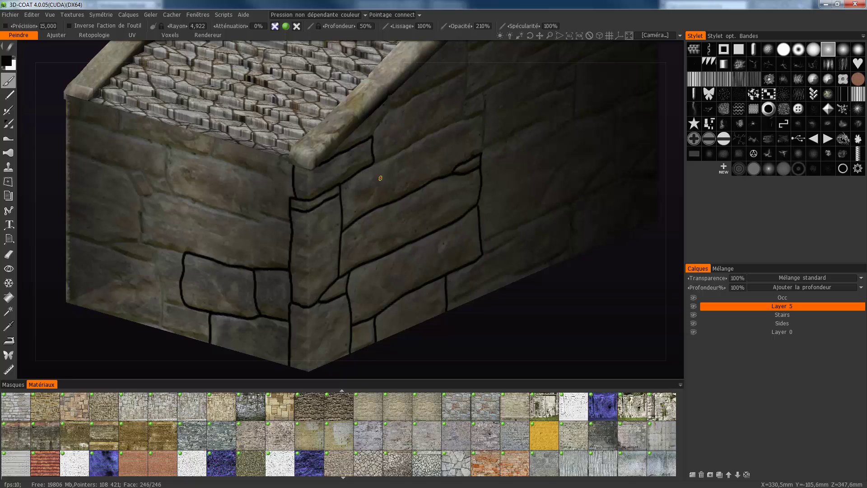
drag(401, 152, 446, 127)
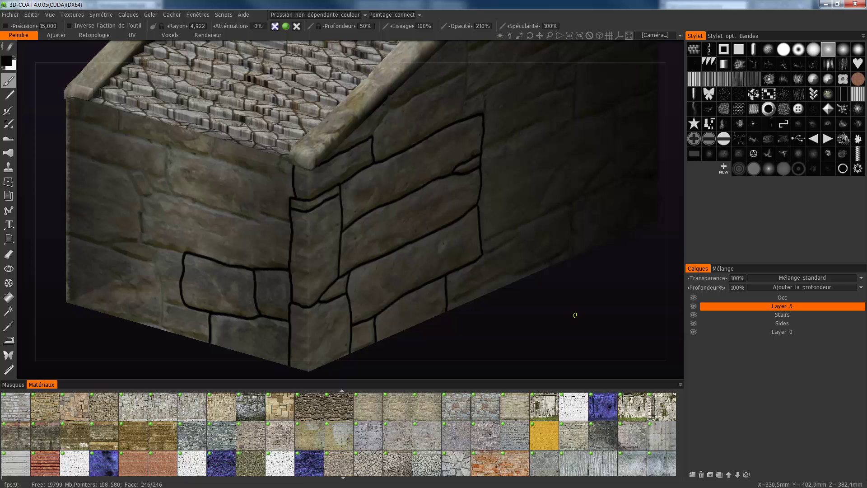
Step: Outline the upper side-wall stones beneath the sloping coping with black joints, adding a long vertical joint and a stepped joint farther along the wall
drag(622, 310, 569, 318)
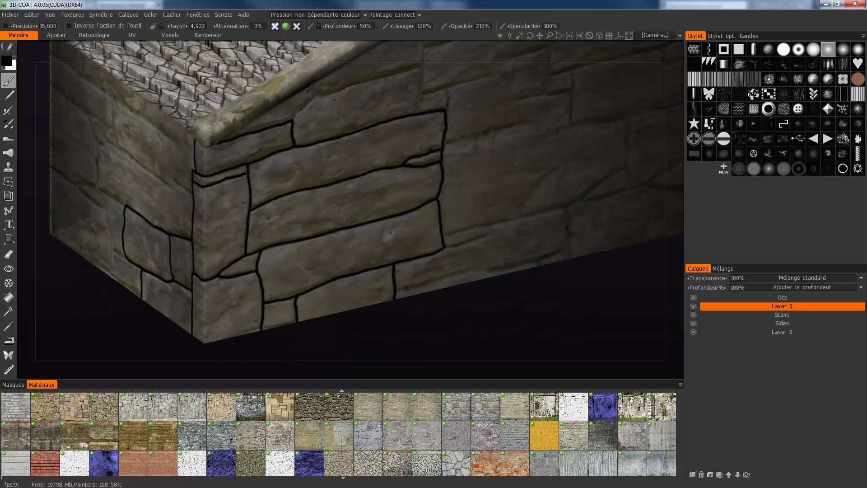
middle_drag(570, 317, 534, 360)
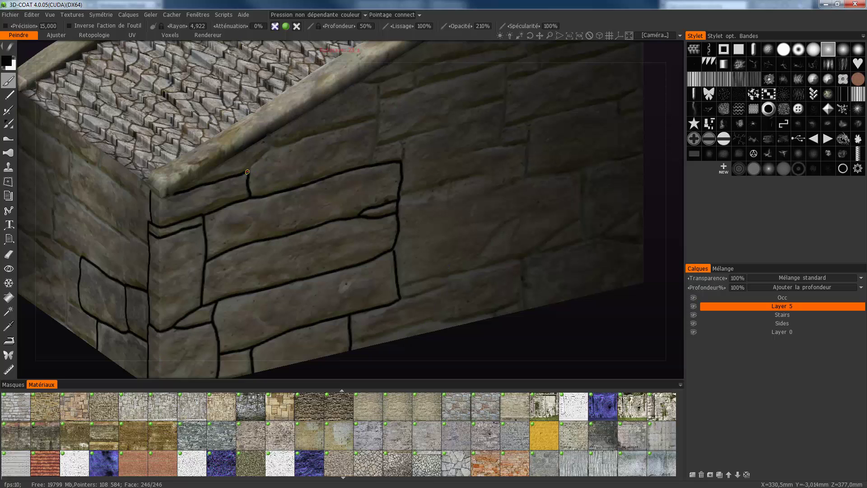
mouse_move(254, 162)
mouse_down()
mouse_move(271, 147)
mouse_move(266, 139)
mouse_up()
mouse_move(378, 86)
mouse_down()
mouse_move(369, 159)
mouse_move(401, 158)
mouse_move(397, 139)
mouse_up()
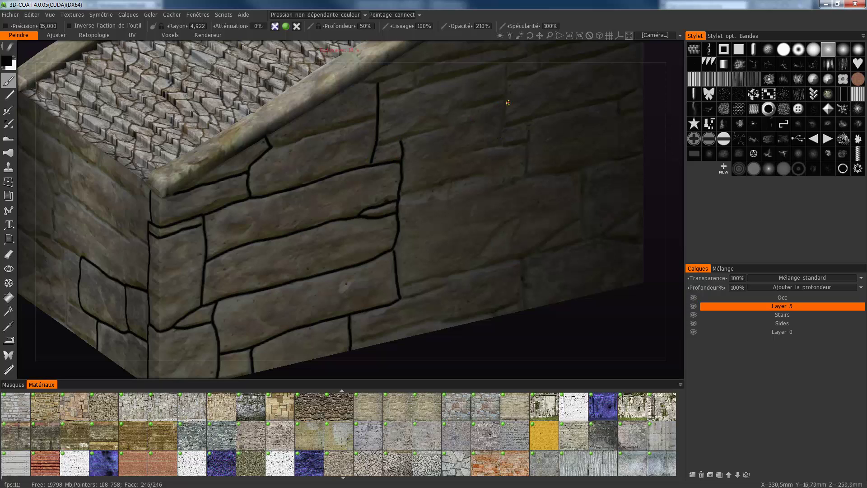
mouse_move(505, 99)
mouse_down()
mouse_move(454, 114)
mouse_move(452, 128)
mouse_move(378, 146)
mouse_up()
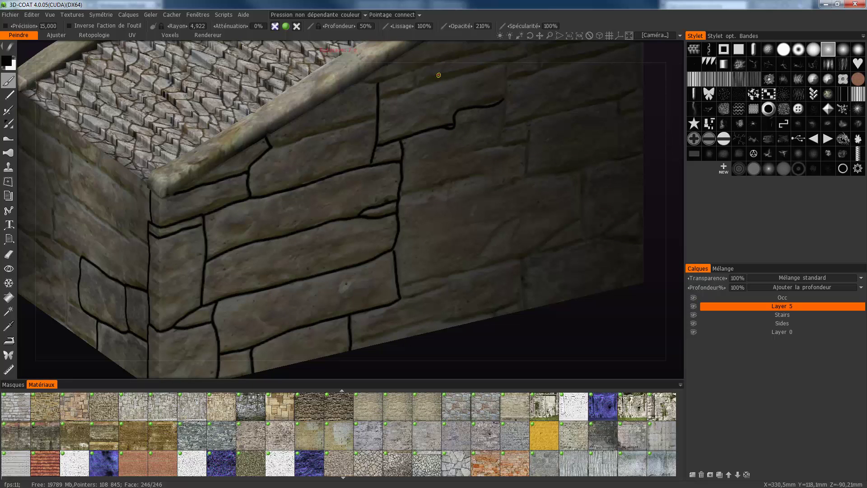
drag(373, 120, 279, 149)
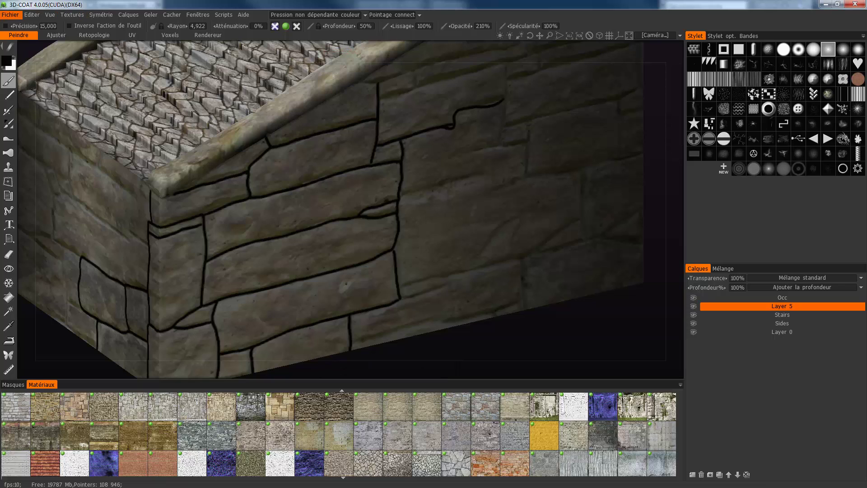
Step: Export the model as DarkLevel_Stairs.obj, replacing the existing file, with its colour texture as TGA
click(10, 15)
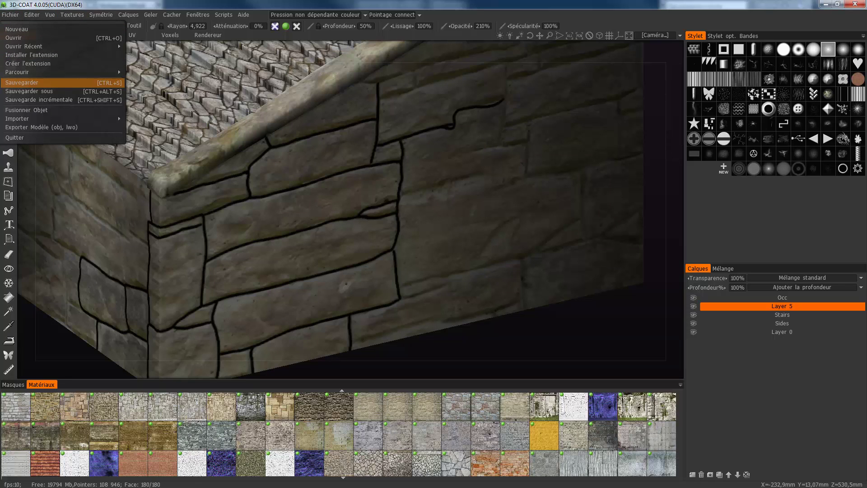
mouse_move(28, 118)
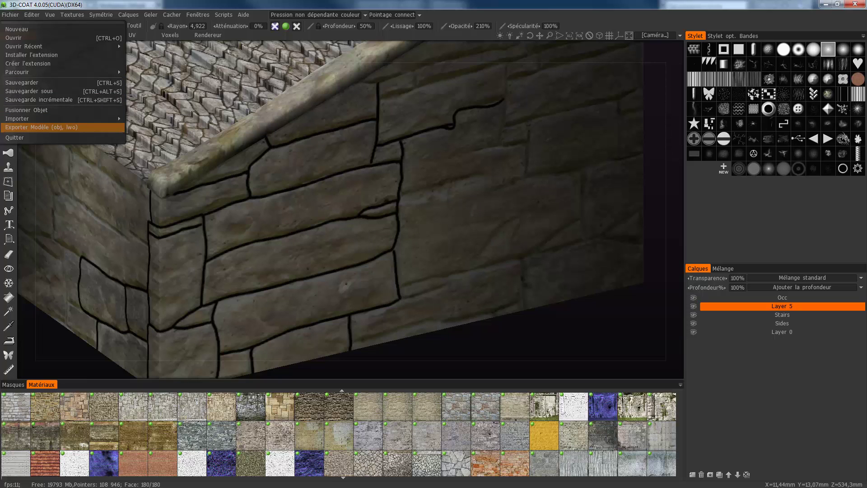
click(41, 127)
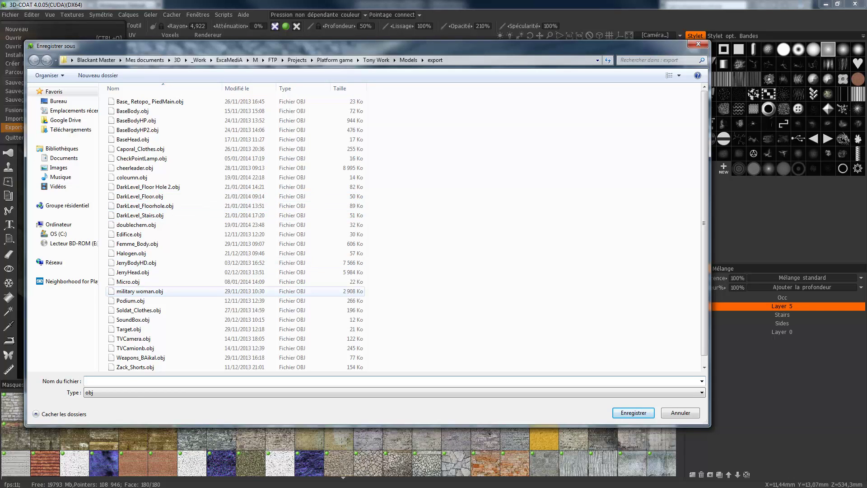
click(140, 291)
click(140, 215)
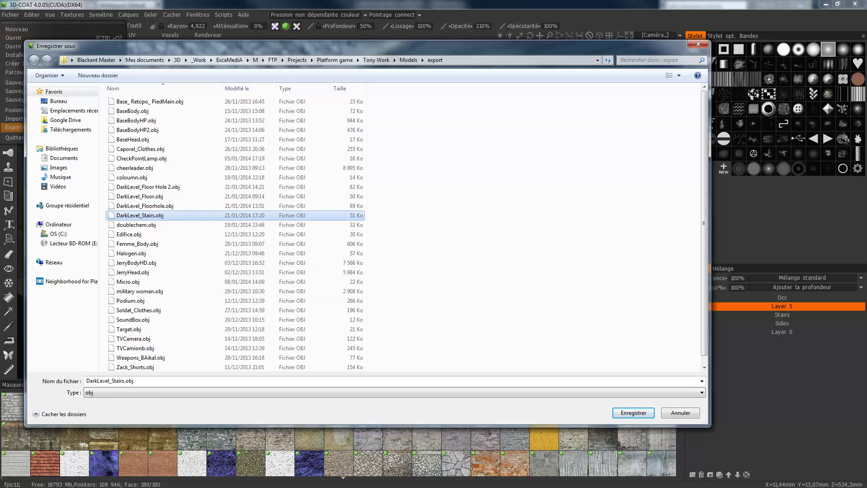
key(Return)
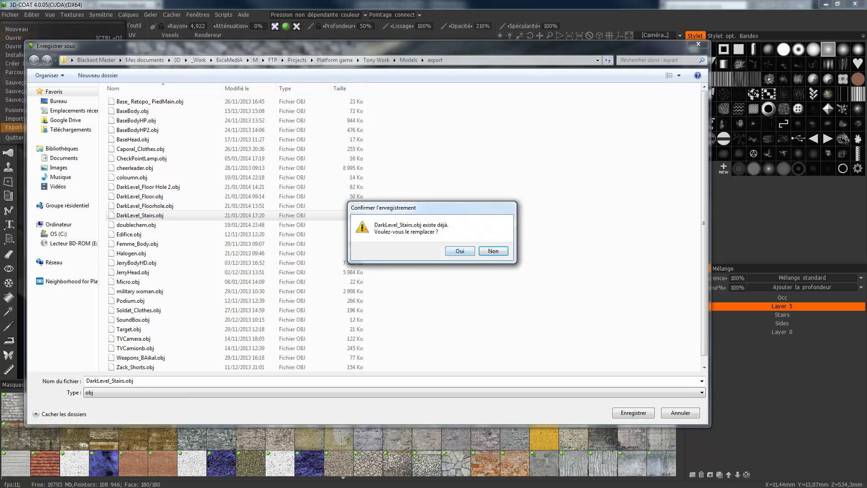
key(Return)
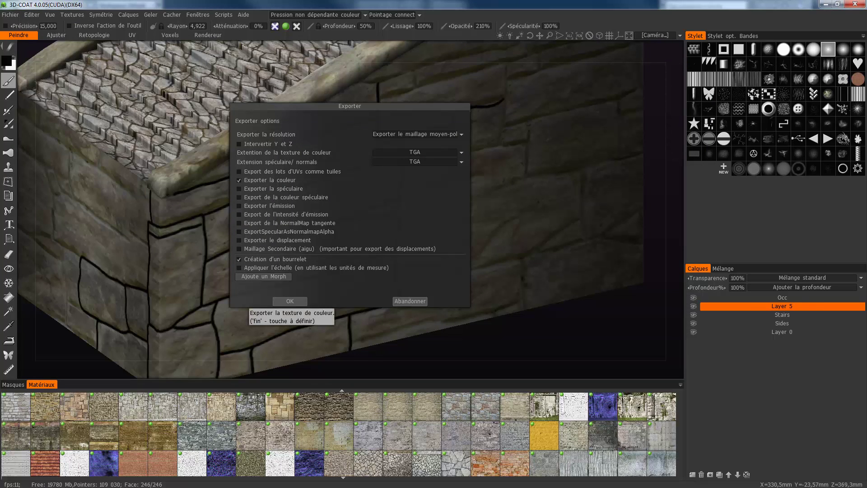
click(290, 301)
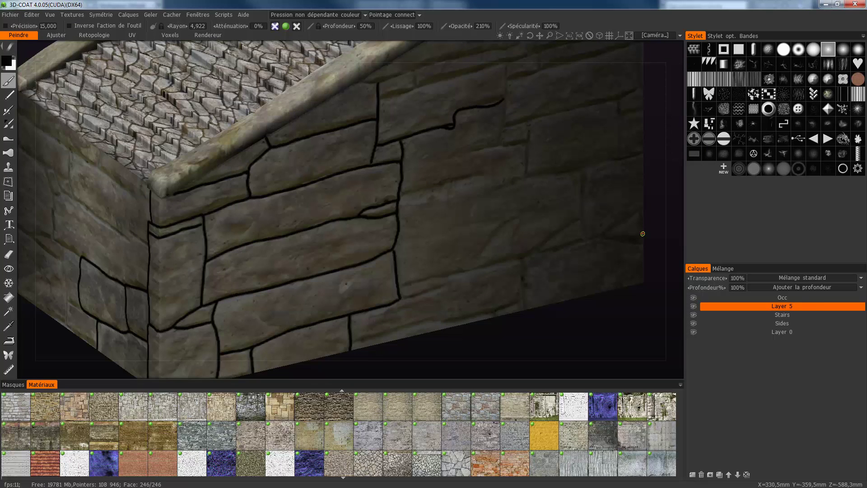
Step: Switch to 3ds Max and delete the untextured stairs object from the DarkLevel scene
right_drag(643, 234, 507, 223)
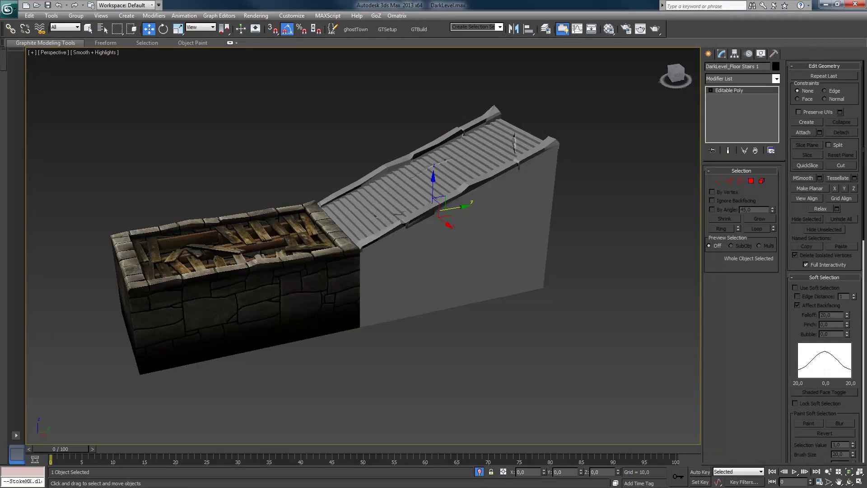
middle_drag(458, 238, 440, 310)
key(Delete)
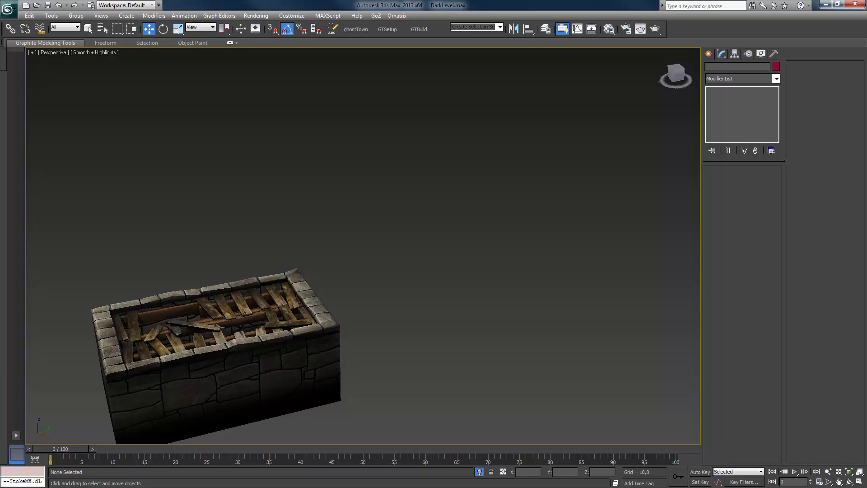
Step: Import DarkLevel_Stairs.obj as an Editable Poly and compare its stone joints with those of the adjoining floor block
click(8, 8)
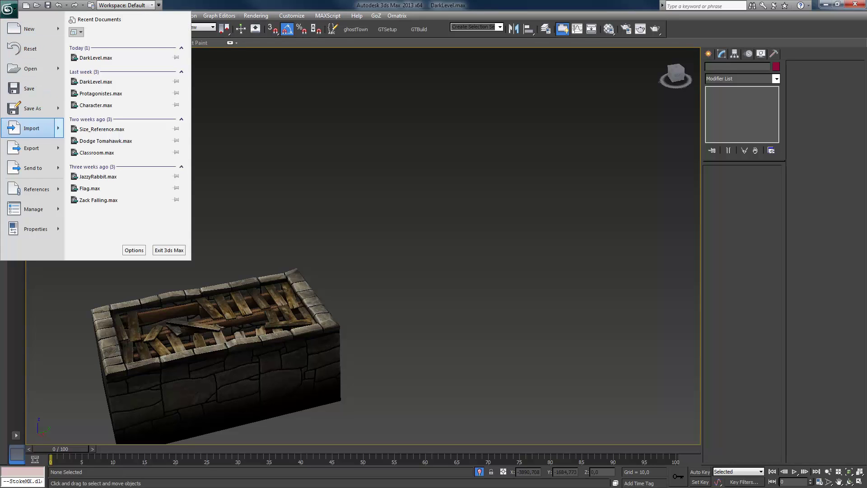
mouse_move(31, 128)
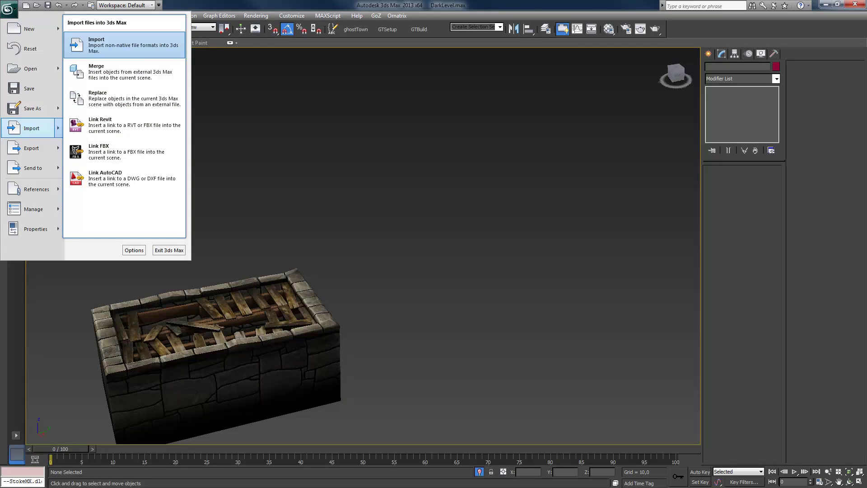
click(125, 45)
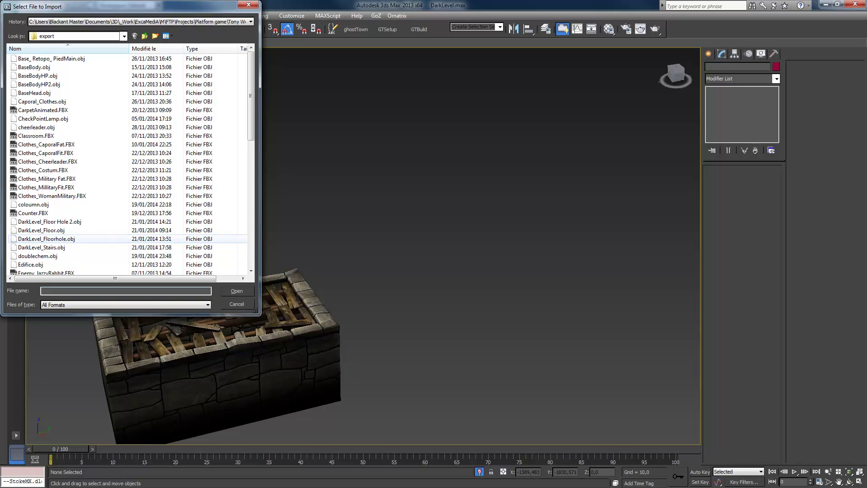
double_click(42, 247)
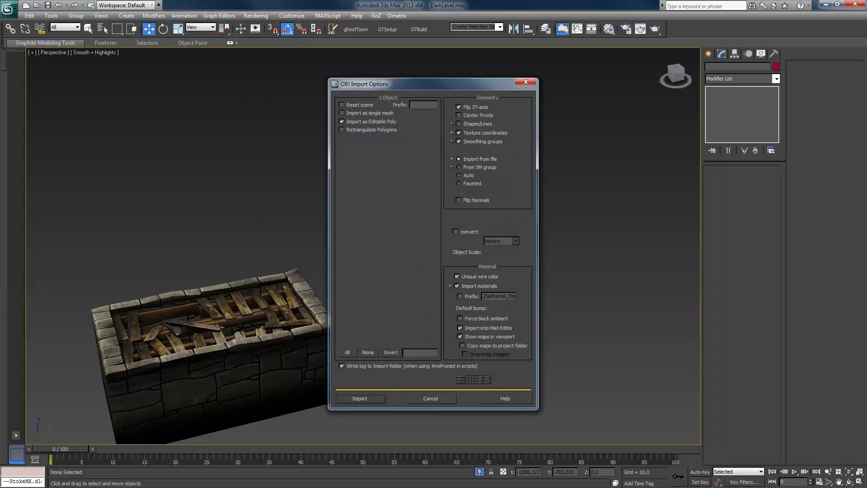
key(Return)
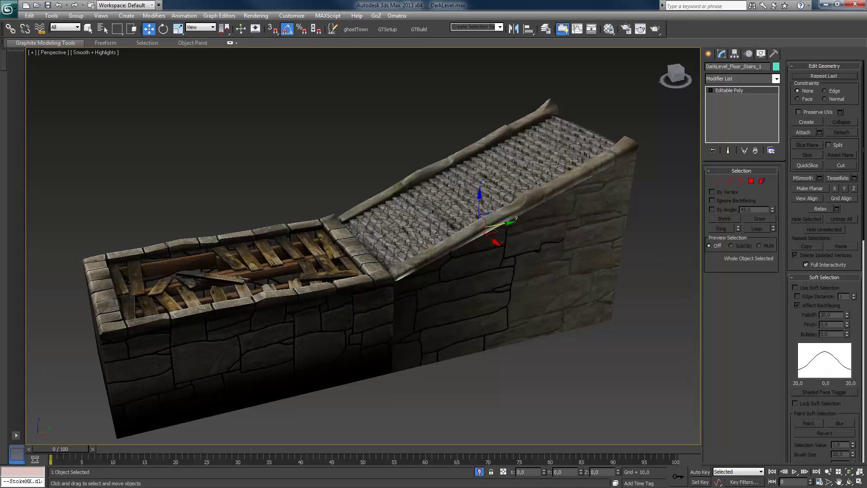
alt+middle_drag(392, 280, 352, 236)
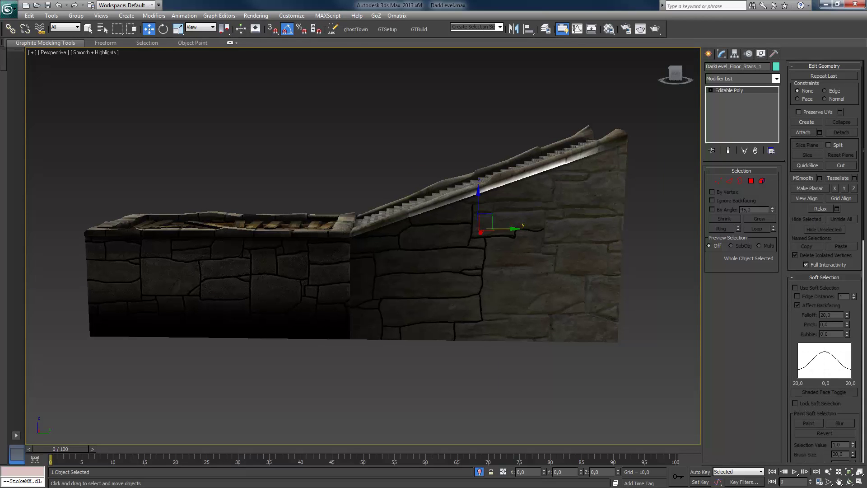
scroll(380, 226, up, 5)
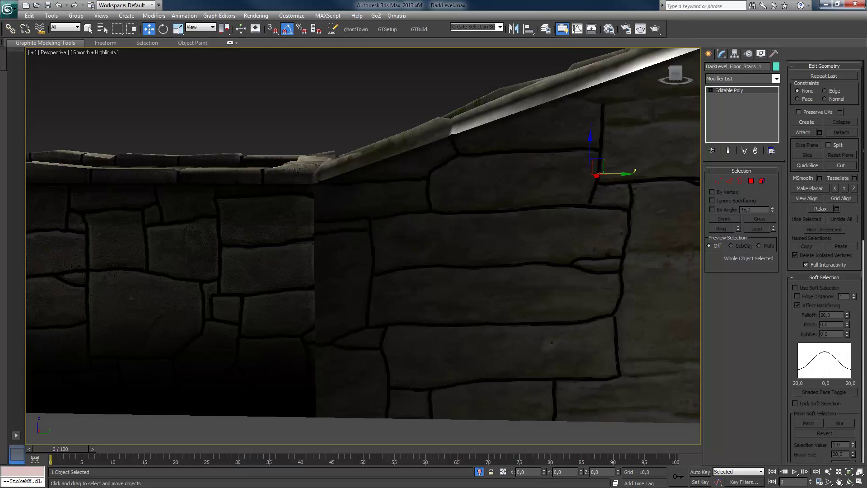
alt+middle_drag(380, 226, 398, 213)
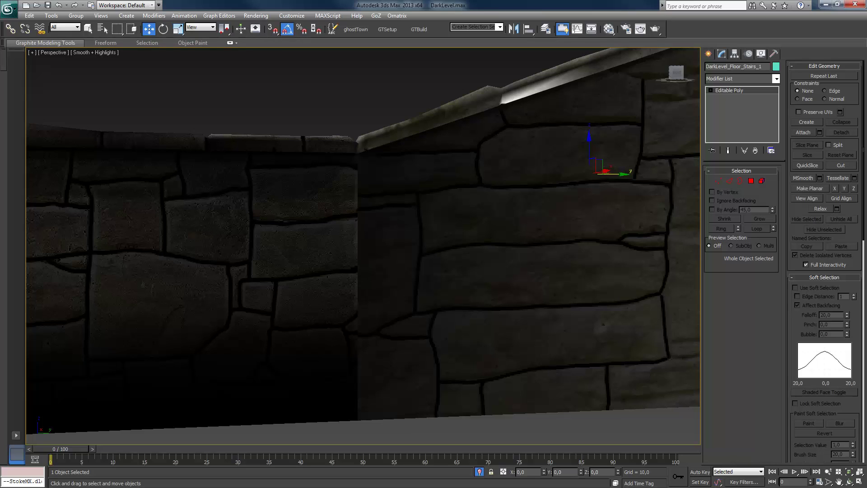
Step: Switch back to 3D-Coat and paint a short black joint from the corner edge into the tall corner stone on the side wall
key(alt+Tab)
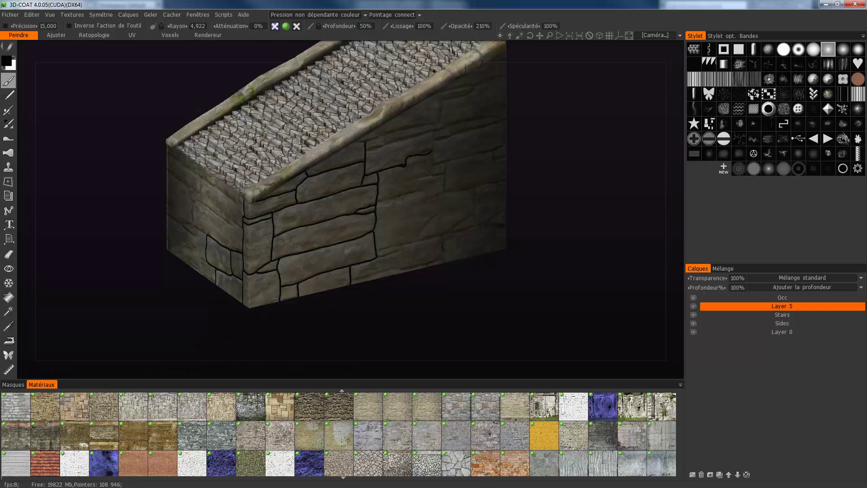
alt+drag(356, 226, 333, 195)
alt+middle_drag(332, 195, 391, 213)
alt+right_drag(391, 213, 413, 184)
scroll(514, 244, up, 2)
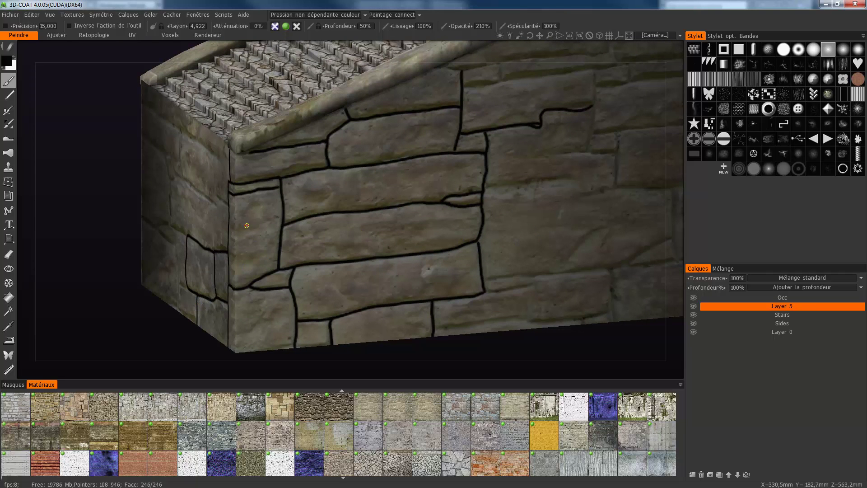
mouse_move(237, 239)
mouse_down()
mouse_move(246, 235)
mouse_move(229, 233)
mouse_up()
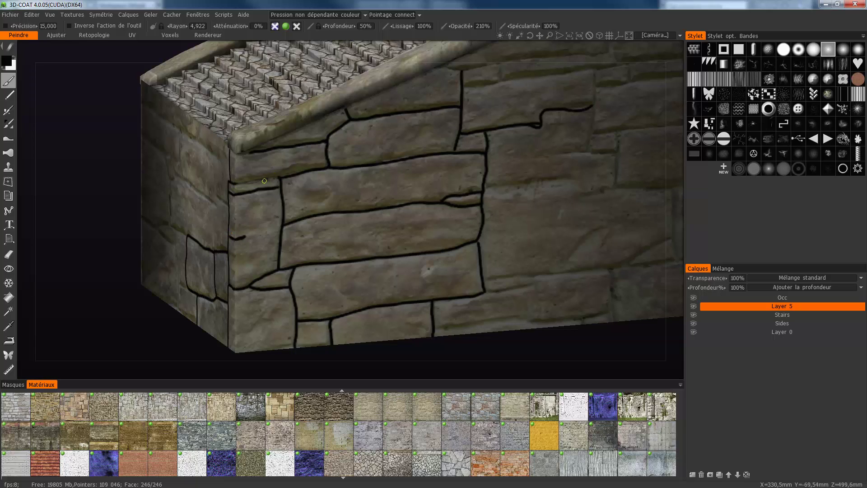
Step: Replace the double joint above the tall corner stone with a single black line and extend the short joint across that stone
drag(241, 183, 279, 174)
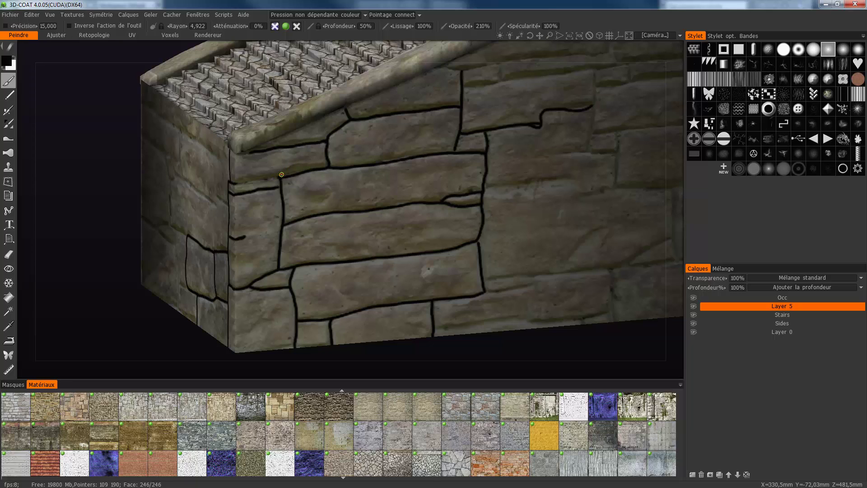
click(230, 182)
drag(277, 190, 229, 196)
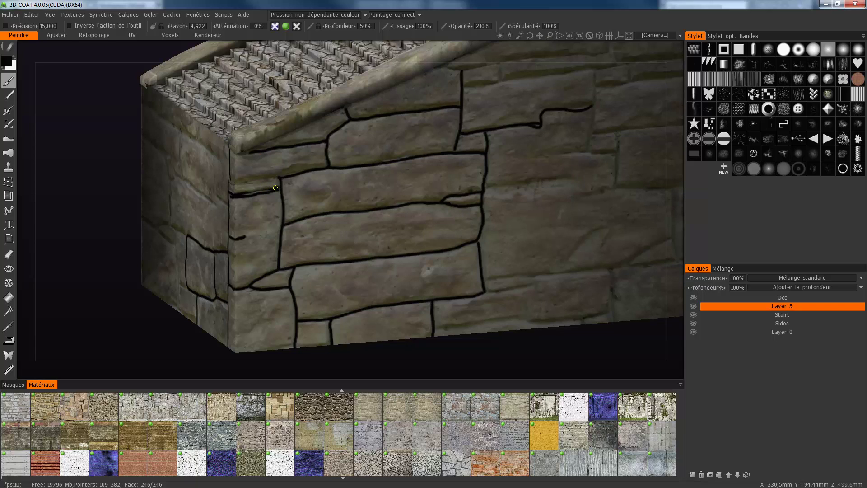
drag(235, 194, 247, 193)
click(271, 185)
click(278, 183)
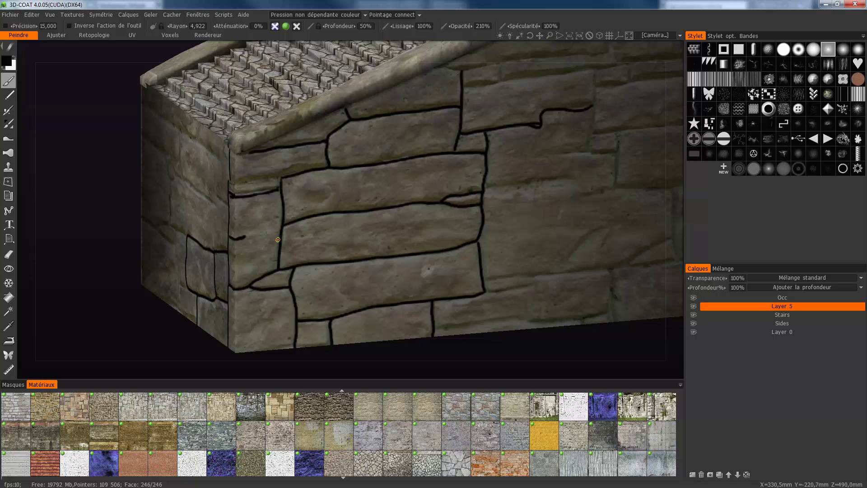
mouse_move(279, 231)
mouse_down()
mouse_move(247, 237)
mouse_move(282, 232)
mouse_up()
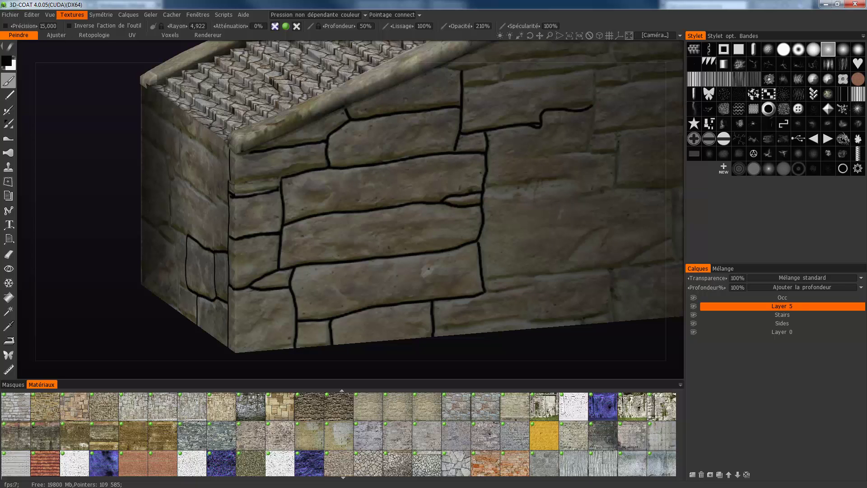
Step: Start exporting the diffuse map and browse to the Projects folder under ExcaMediA, M and FTP
click(72, 14)
mouse_move(75, 38)
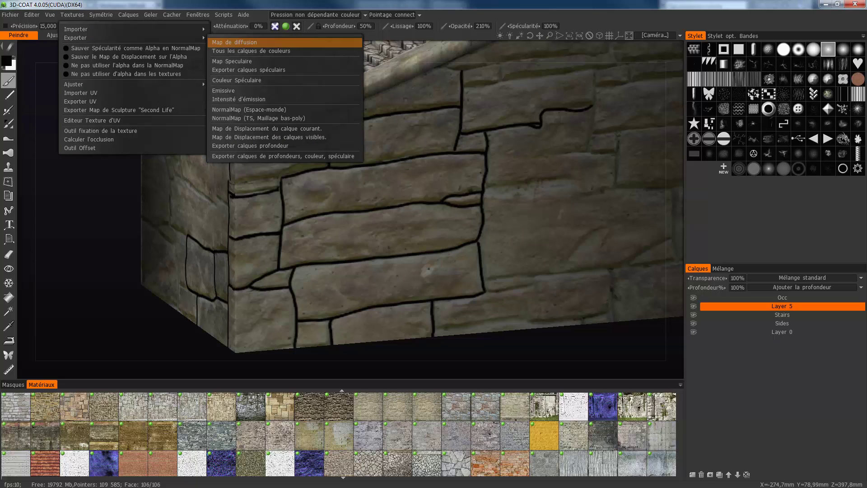
click(241, 42)
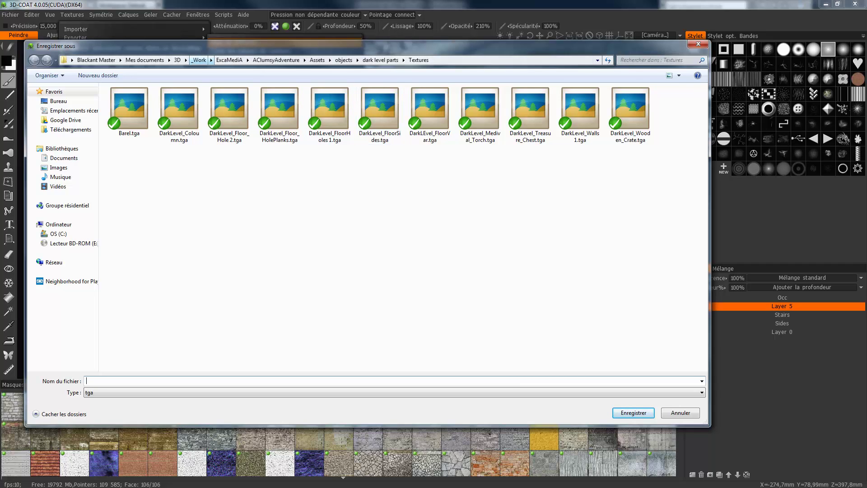
click(199, 60)
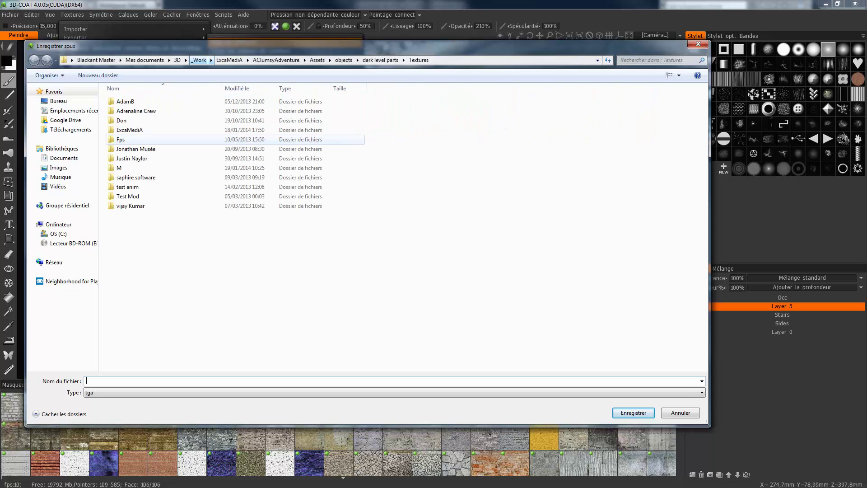
click(130, 131)
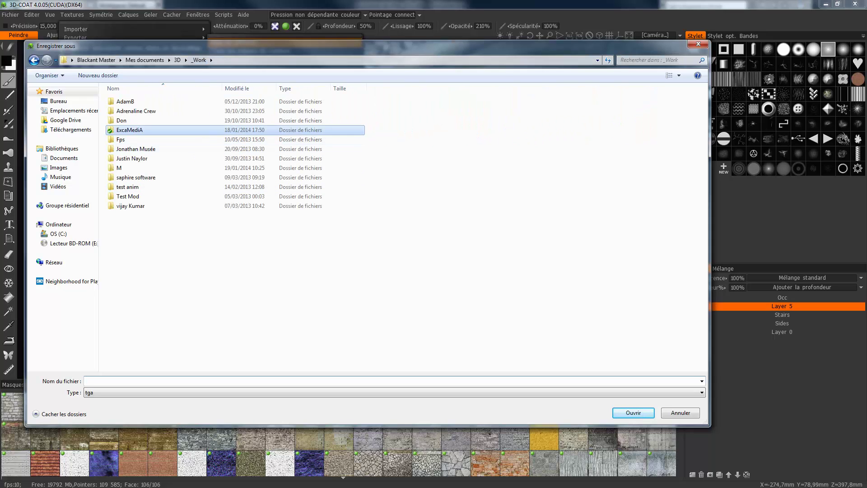
key(Return)
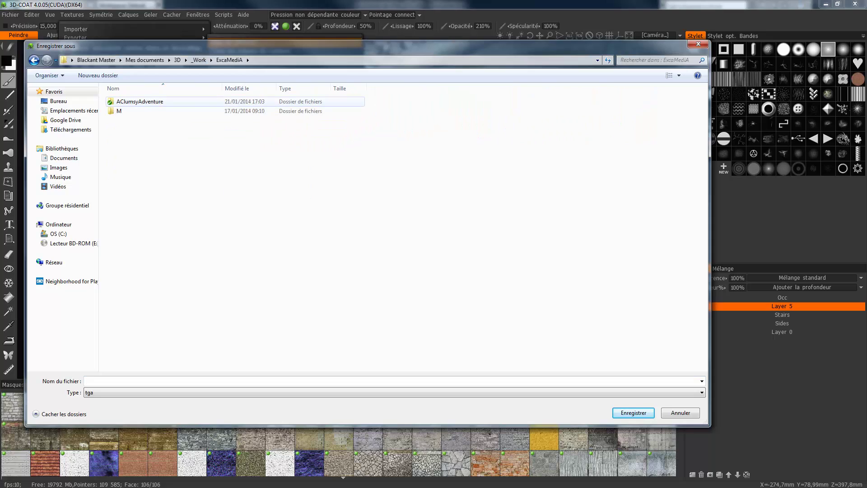
click(127, 111)
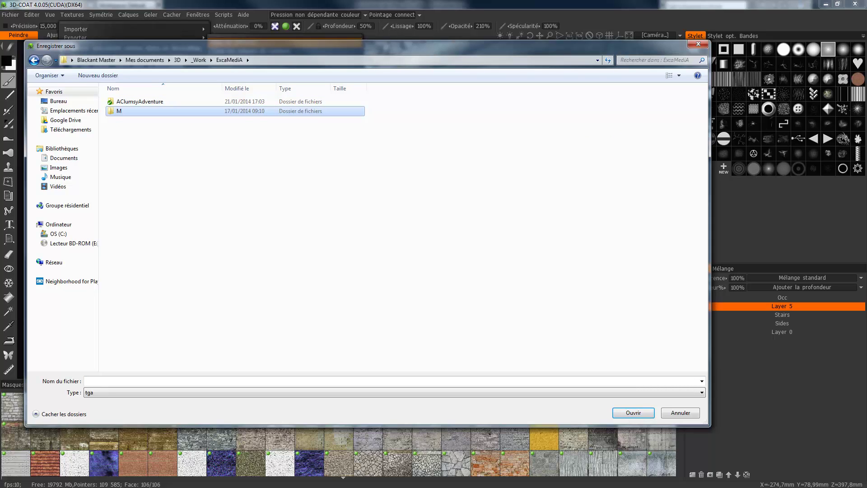
key(Return)
click(136, 102)
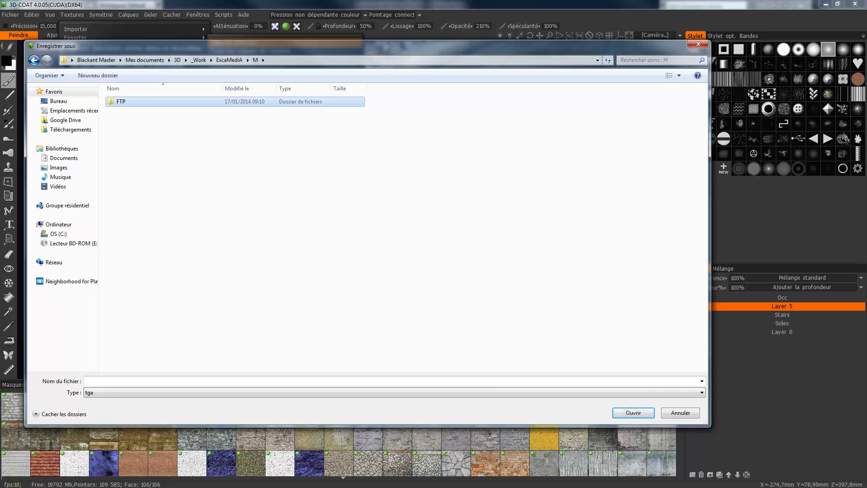
key(Return)
click(127, 112)
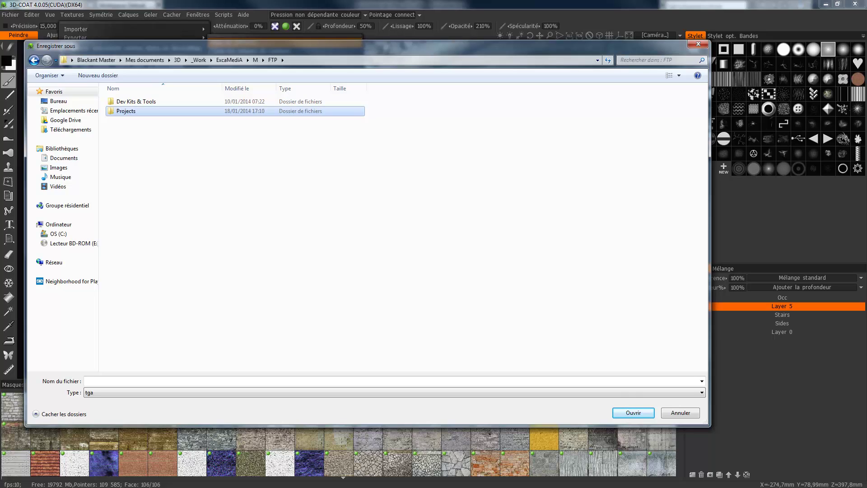
key(Return)
Step: Save the diffuse map over DarkLevel_Stairs_color.tga in the export folder of the Platform game models
click(135, 111)
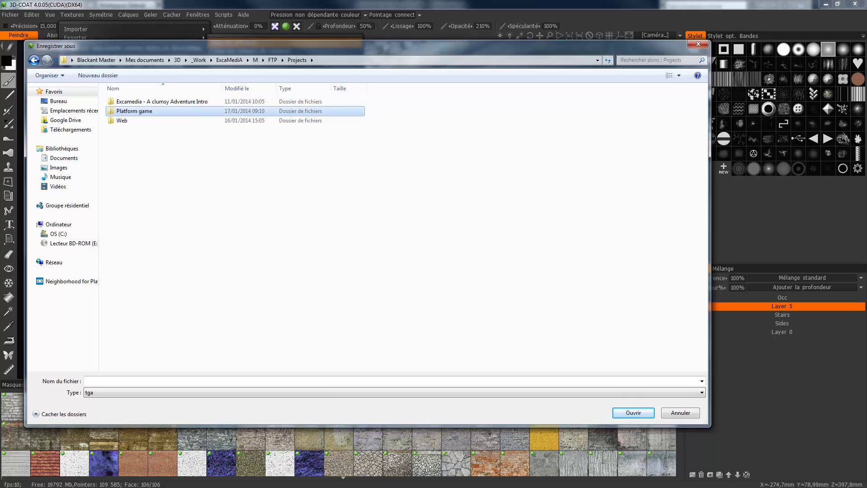
key(Return)
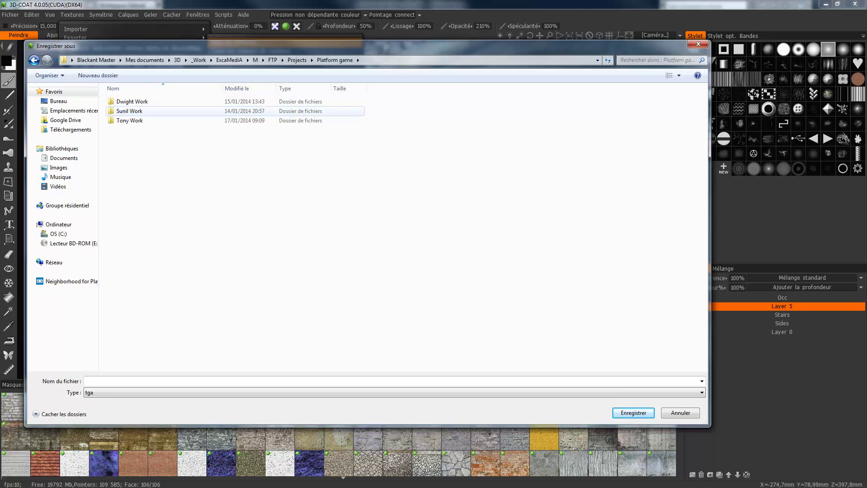
click(130, 120)
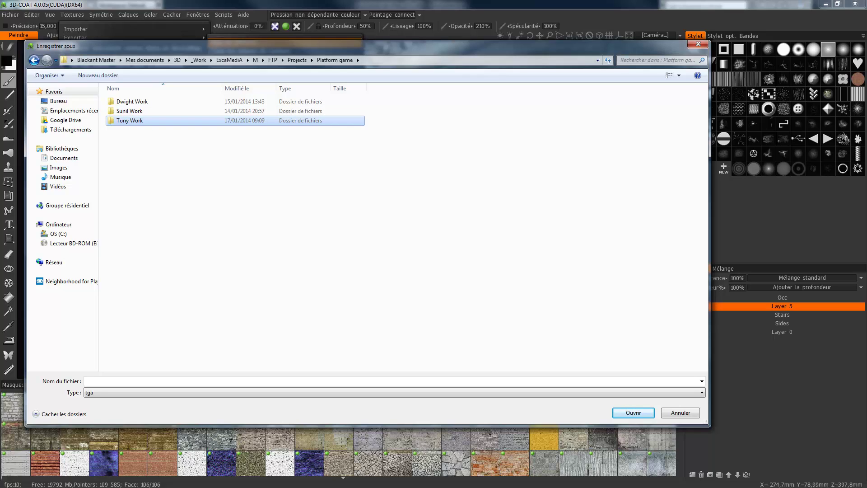
key(Return)
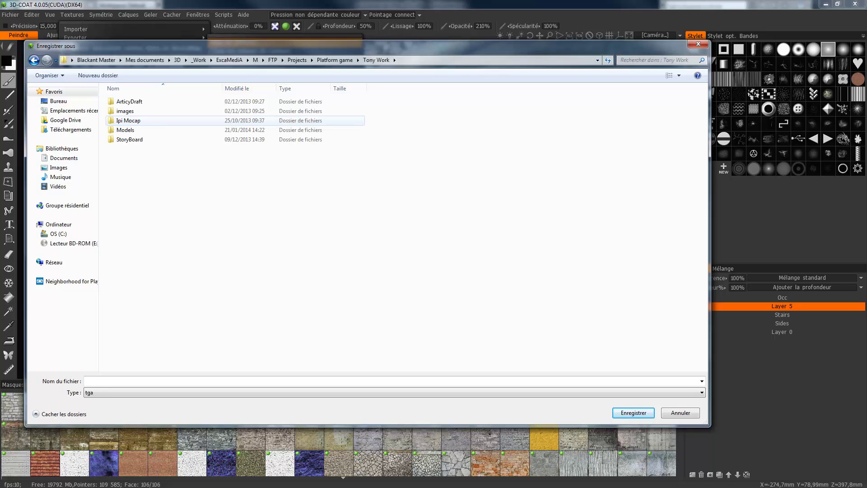
click(126, 129)
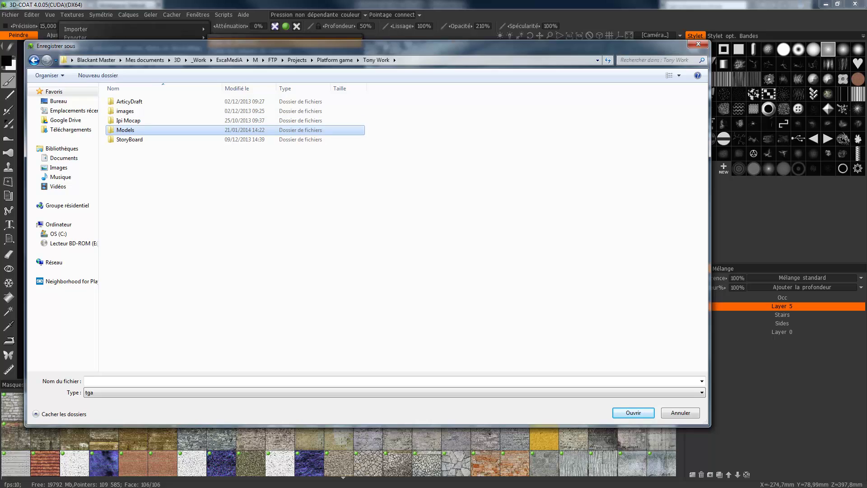
key(Return)
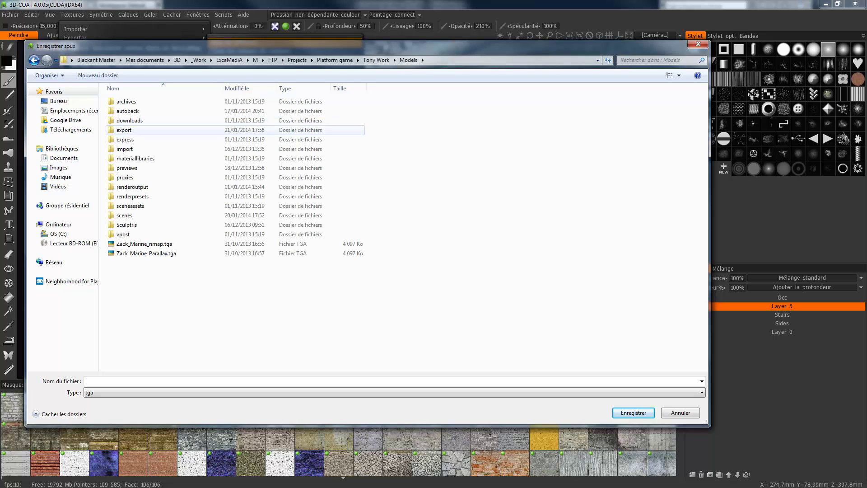
click(124, 130)
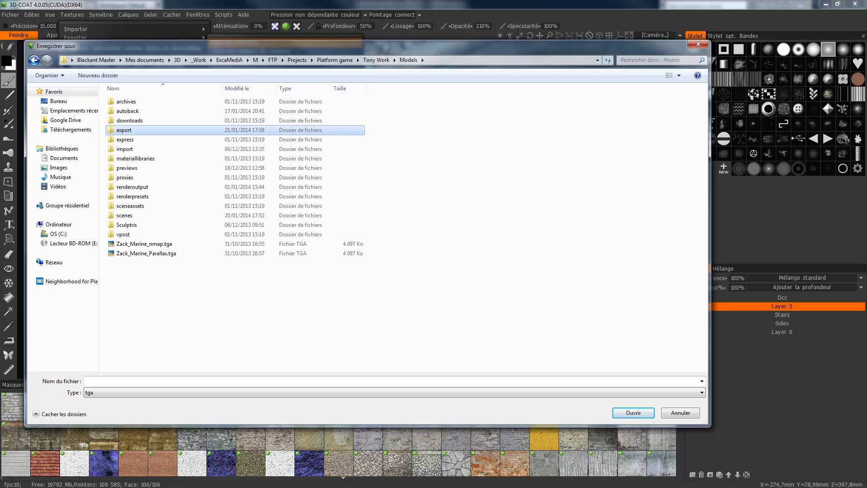
key(Return)
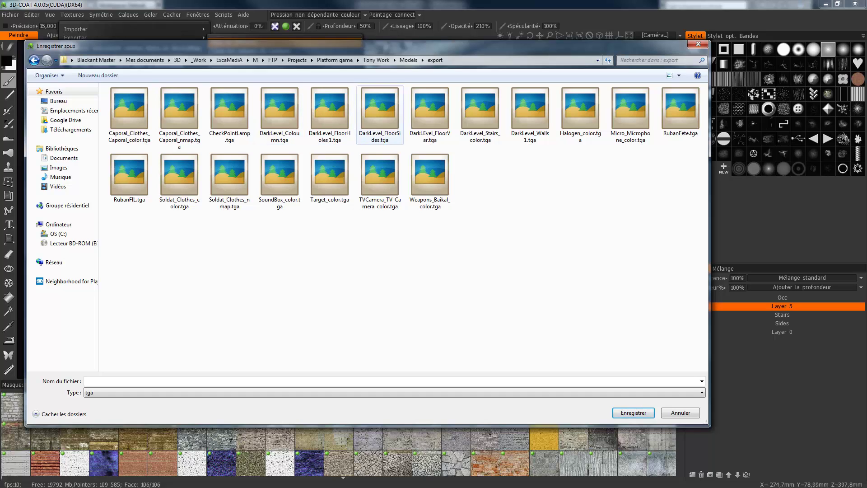
double_click(480, 115)
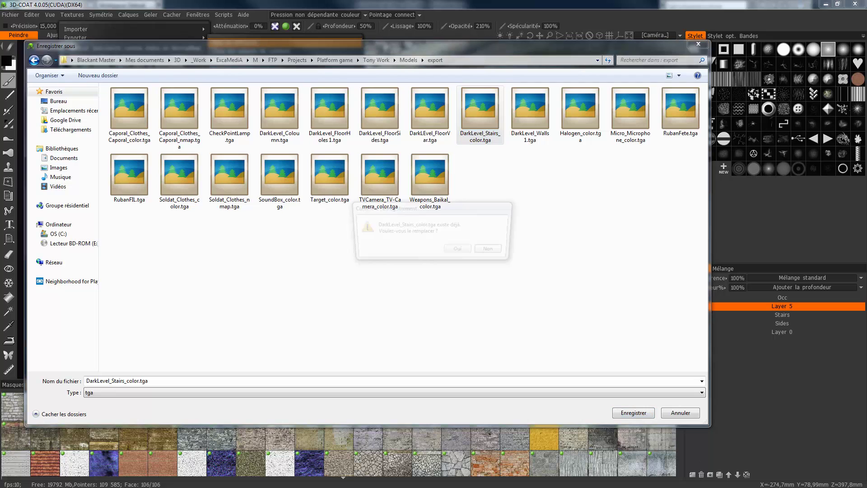
click(458, 248)
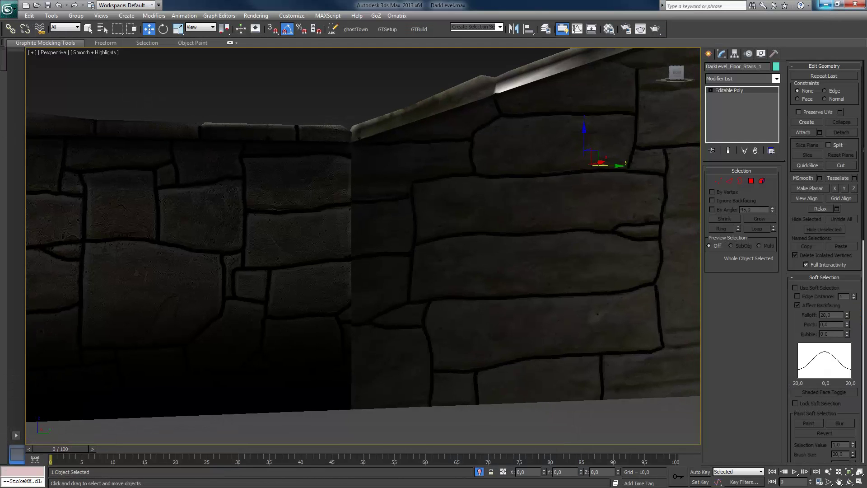
Step: Switch to 3ds Max and compare the stairs' black joints with those of the adjoining floor block along the seam
middle_drag(363, 246, 341, 213)
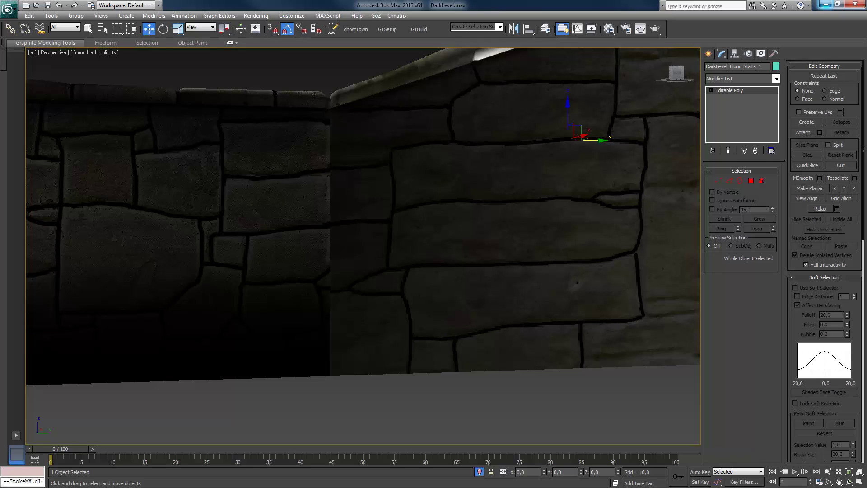
scroll(343, 217, up, 5)
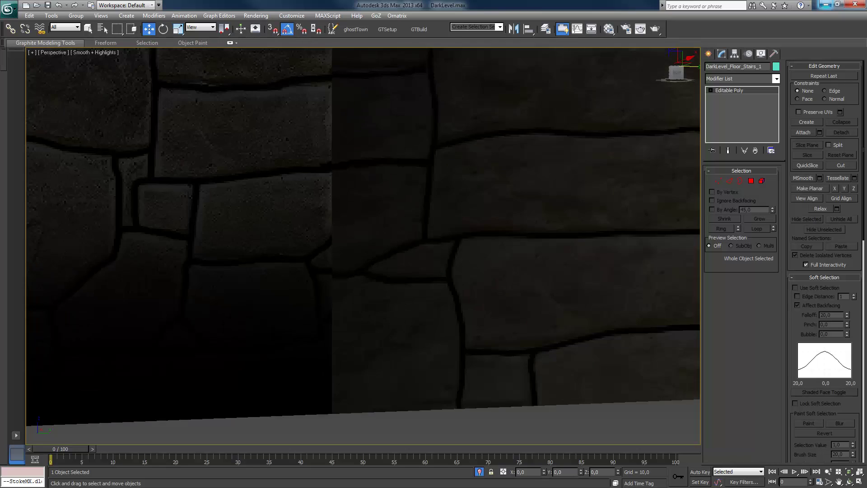
scroll(363, 246, down, 5)
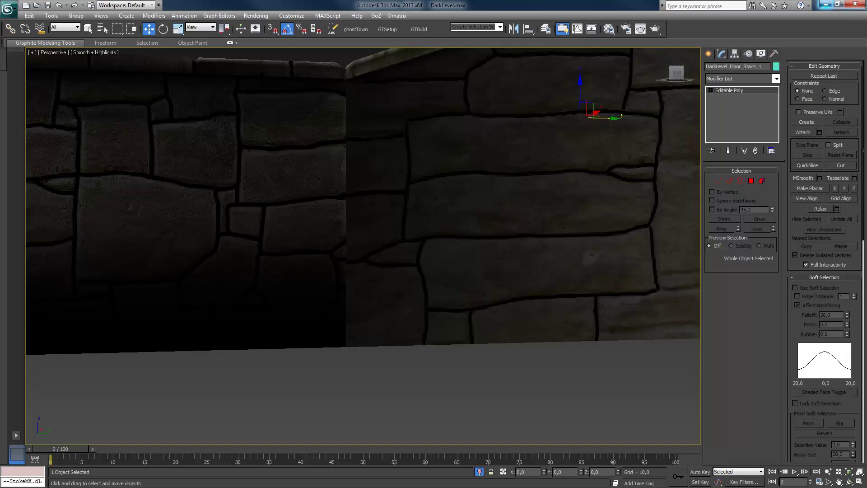
middle_drag(363, 246, 347, 258)
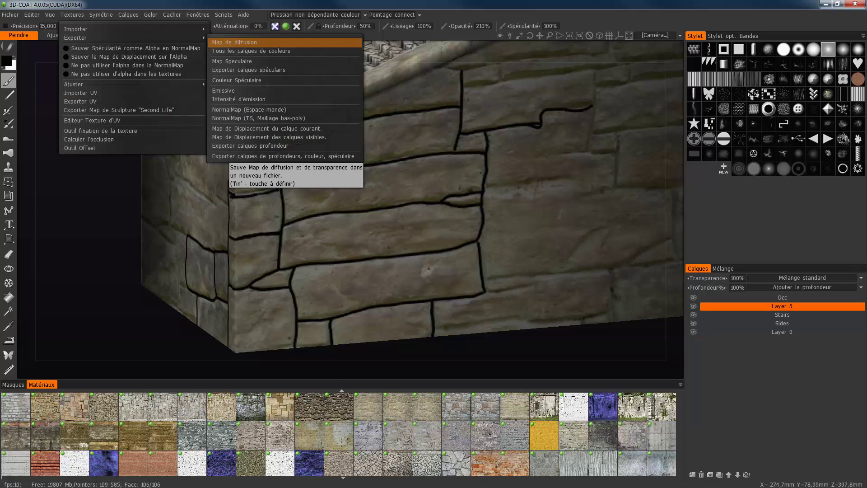
Step: Switch back to 3D-Coat and paint short black joints at the corner edge, below the pointed stone and under the coping, thickening the existing joint ends
key(Escape)
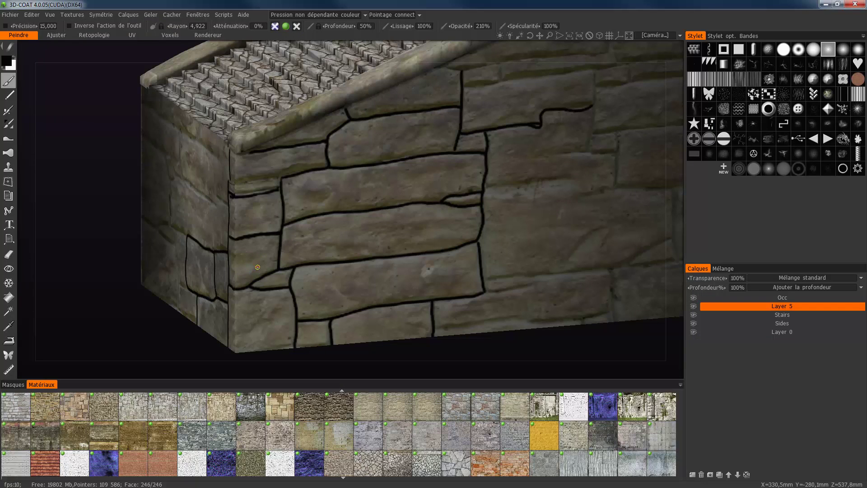
drag(256, 293, 236, 306)
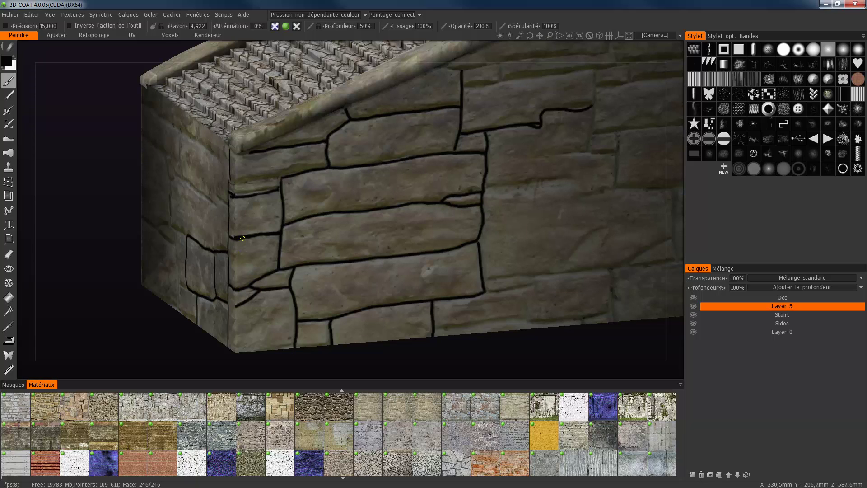
drag(240, 239, 235, 238)
drag(258, 156, 233, 161)
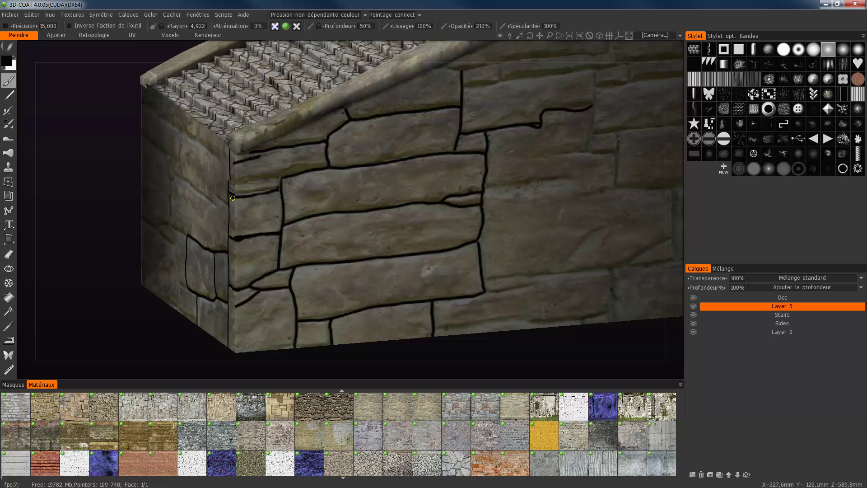
drag(241, 197, 231, 196)
drag(242, 241, 235, 239)
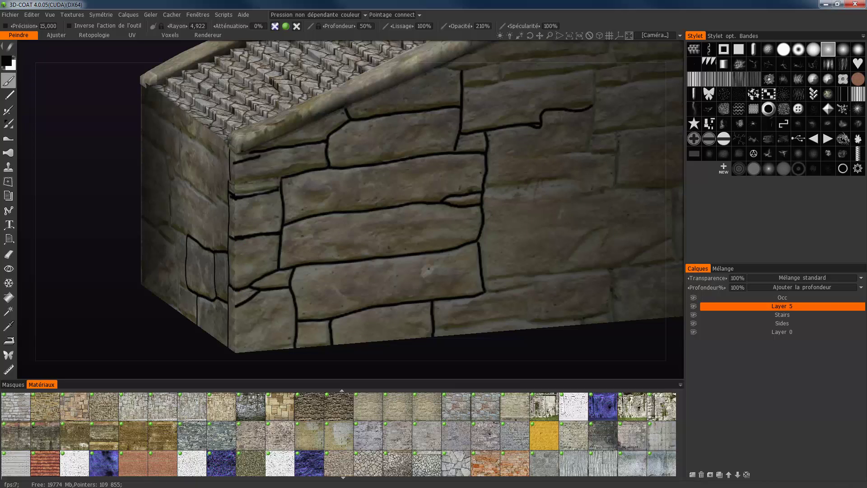
Step: Export the diffuse map again over DarkLevel_Stairs_color.tga and check the joint alignment at the seam in 3ds Max
click(101, 14)
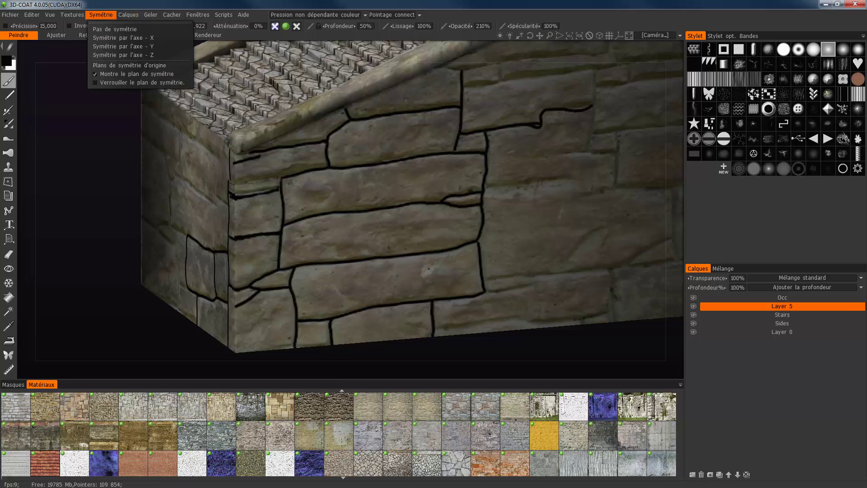
mouse_move(72, 15)
mouse_move(90, 37)
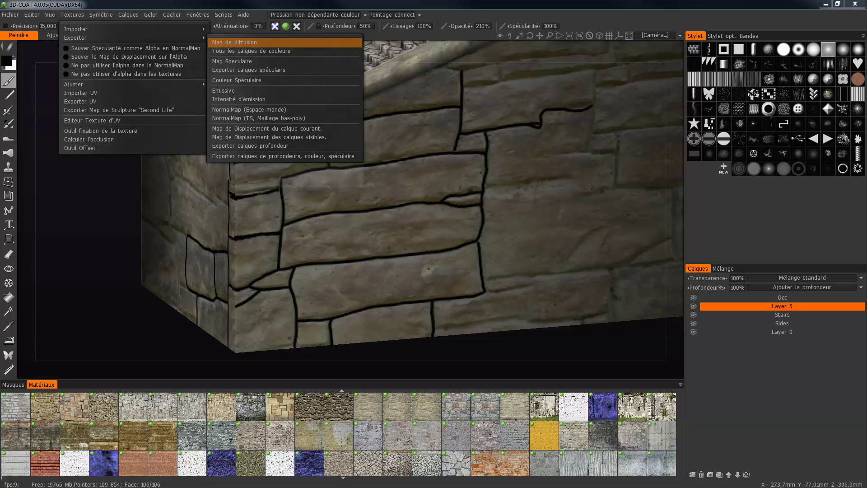
click(239, 42)
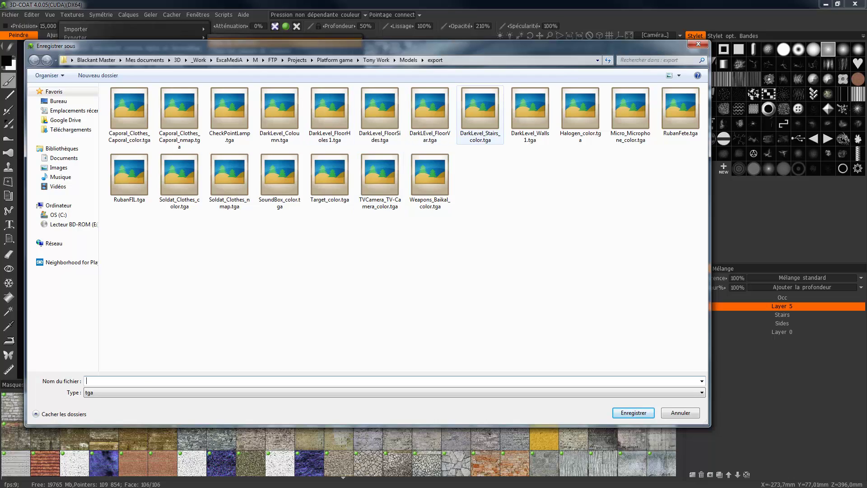
click(480, 113)
key(Return)
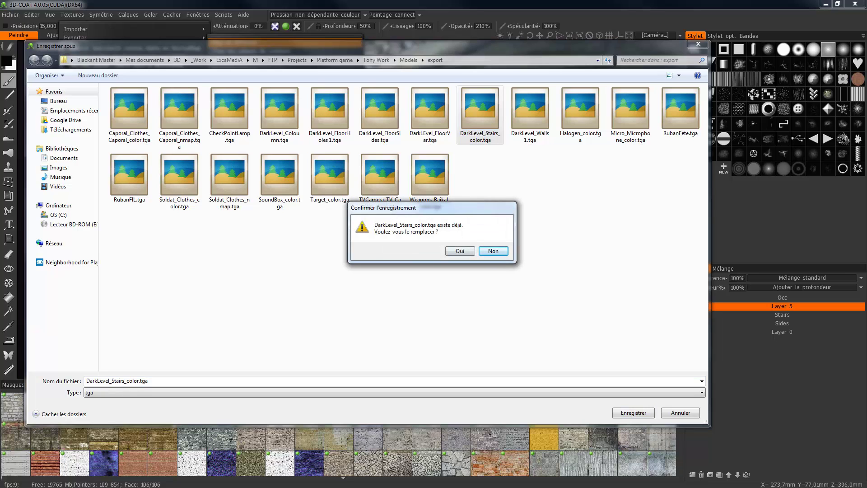
click(459, 251)
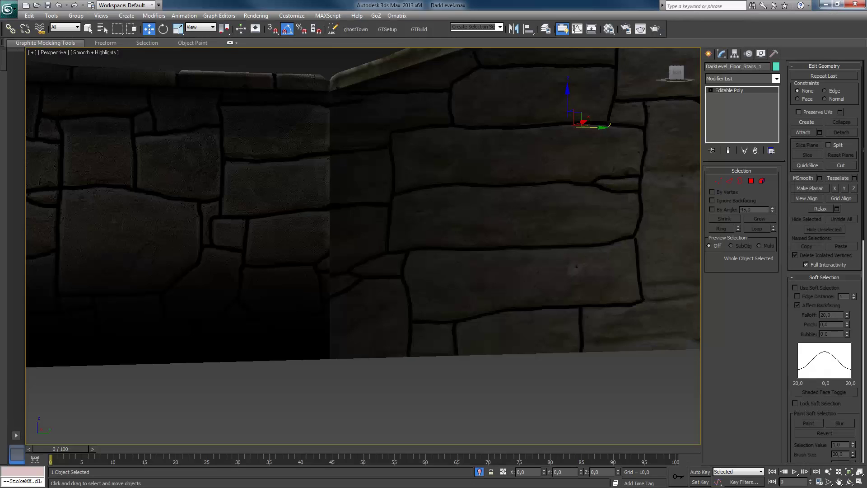
middle_drag(364, 246, 361, 239)
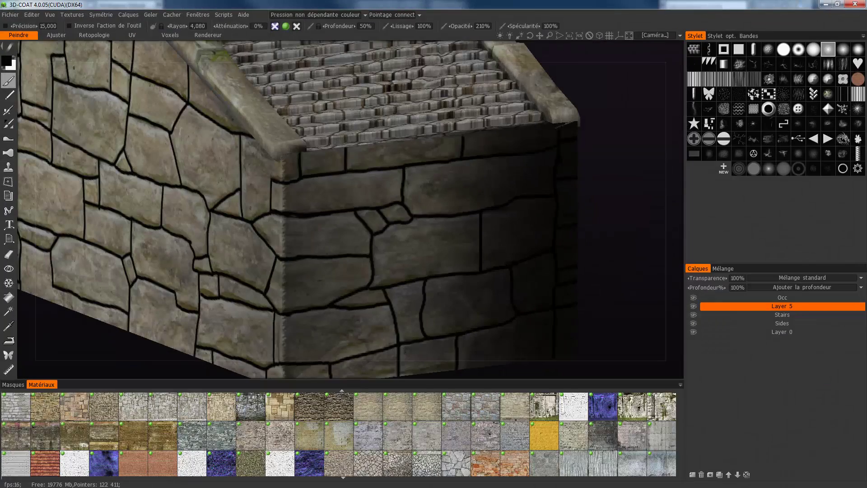
Step: Switch to 3D-Coat and examine the painted black stone joints around the sides and corners of the stairs model
scroll(350, 209, down, 5)
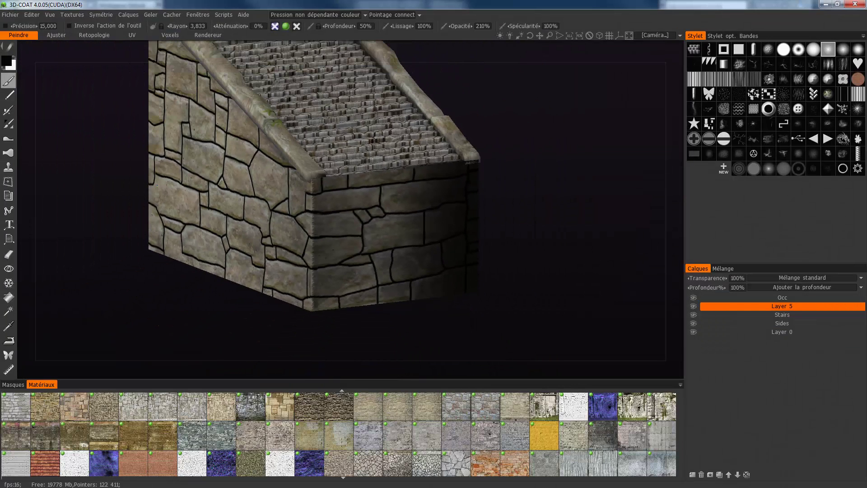
middle_drag(350, 209, 412, 318)
alt+drag(538, 120, 654, 85)
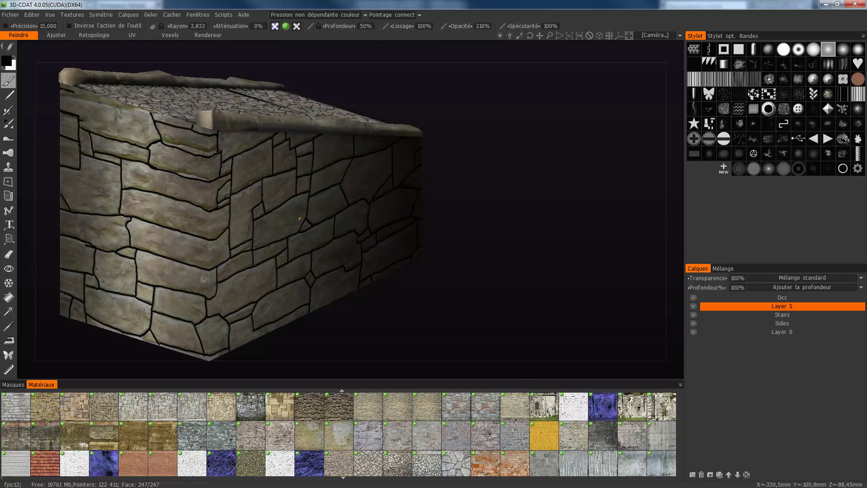
alt+drag(538, 120, 659, 116)
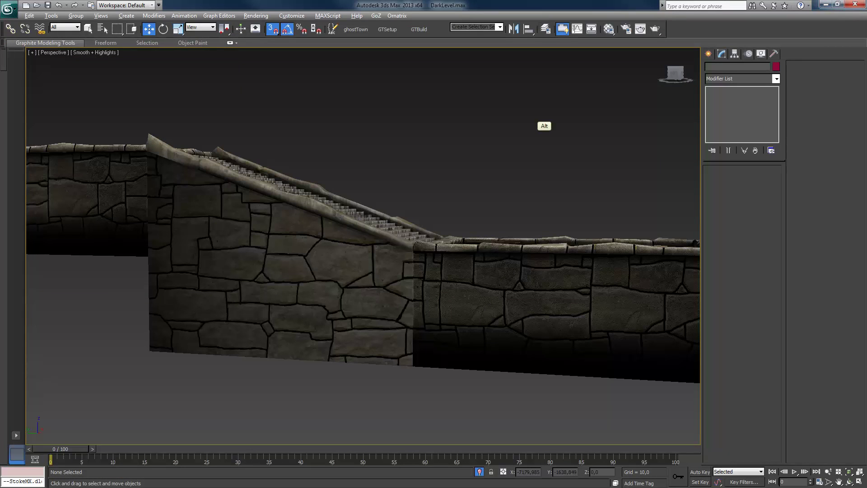
Step: Examine both sides of the stairs against the adjoining floor blocks, and turn off 3D snapping
alt+middle_drag(519, 171, 483, 188)
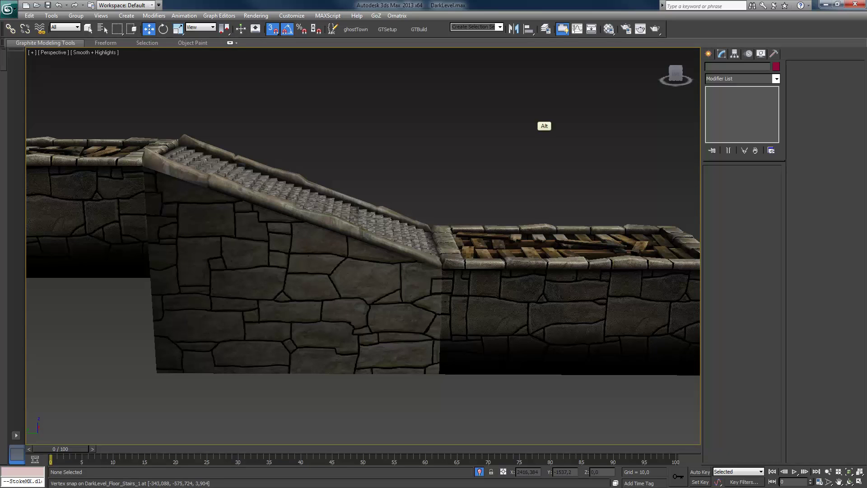
alt+middle_drag(362, 235, 496, 258)
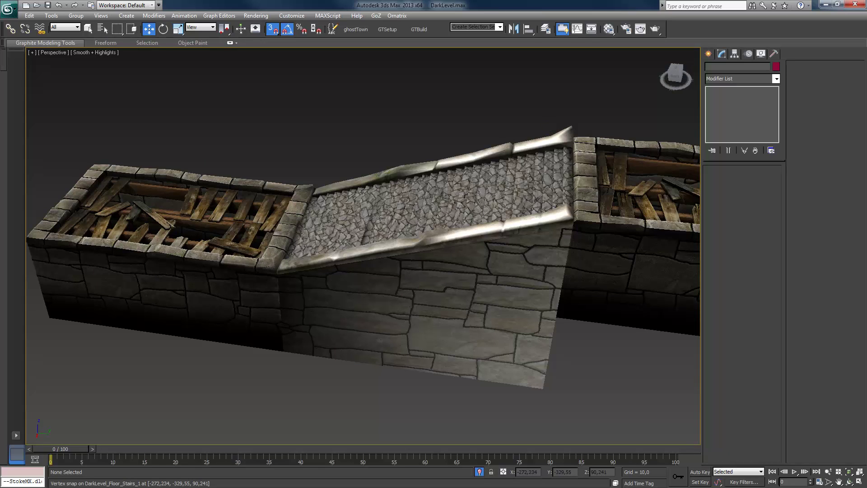
alt+middle_drag(456, 235, 520, 215)
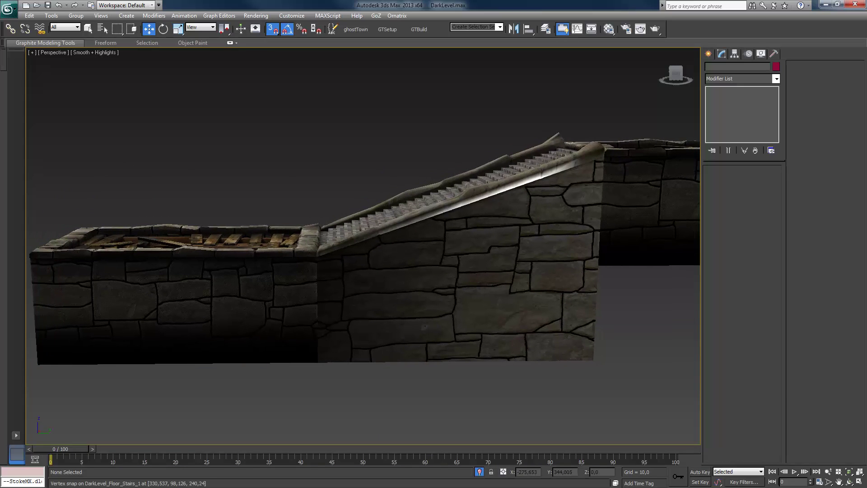
mouse_move(544, 131)
alt+middle_down()
mouse_move(517, 138)
mouse_move(533, 132)
alt+middle_up()
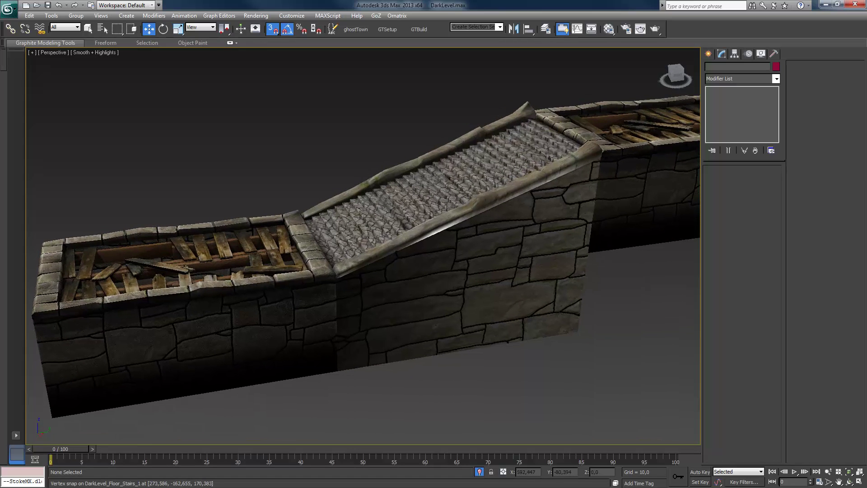
key(s)
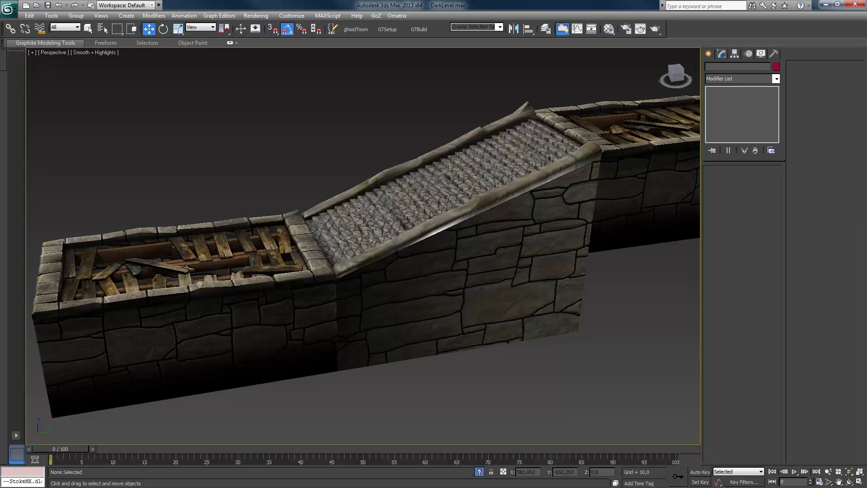
middle_drag(388, 244, 335, 244)
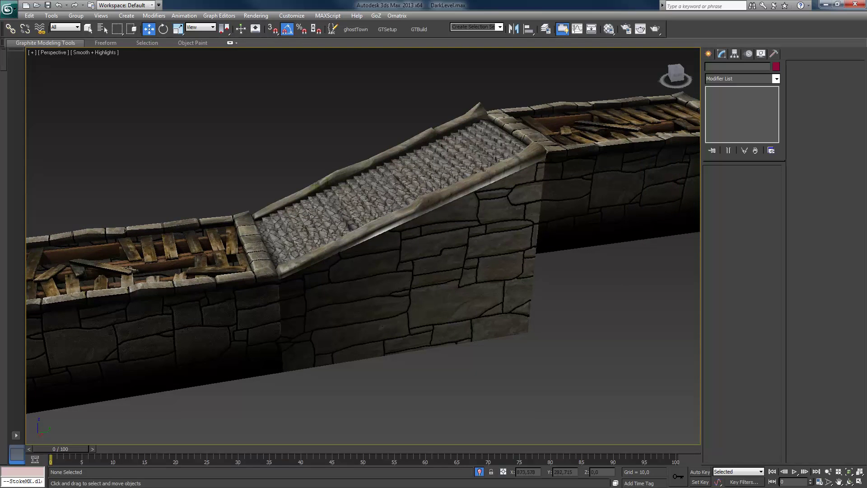
Step: Switch to 3D-Coat and rename Layer 5, which holds the black joints, as Details
key(alt)
alt+middle_drag(361, 244, 373, 262)
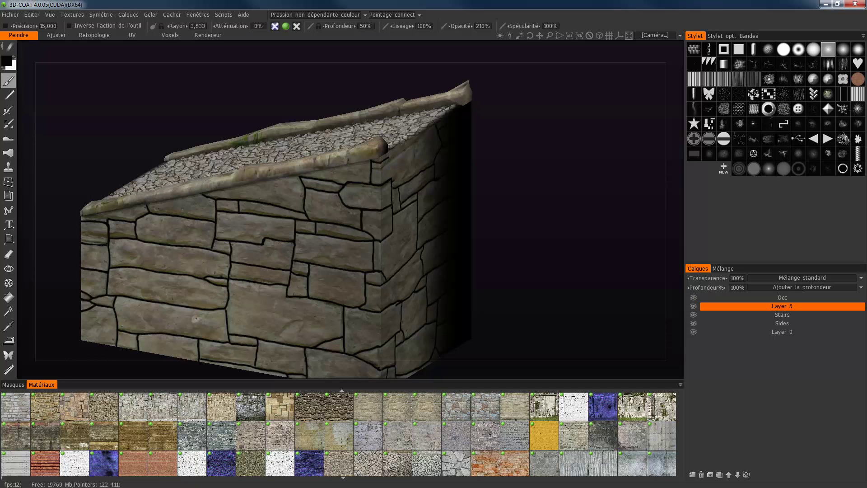
middle_drag(407, 300, 409, 278)
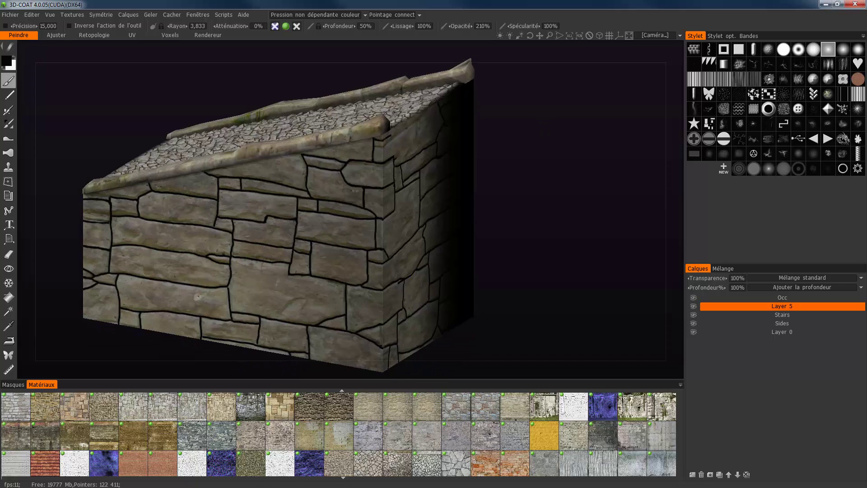
ctrl+click(782, 314)
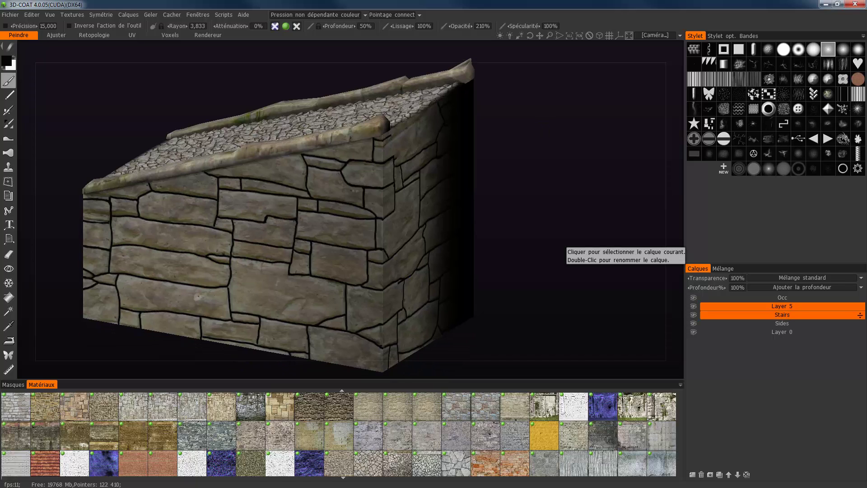
click(782, 314)
double_click(782, 306)
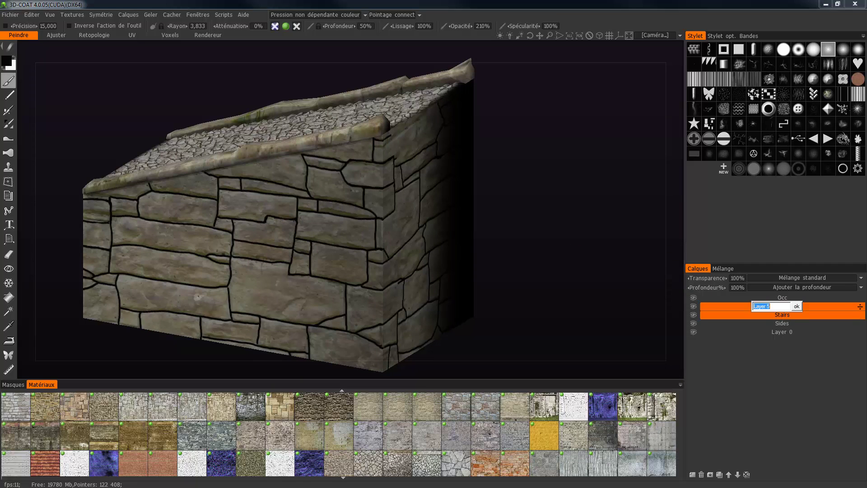
text(Details)
key(Return)
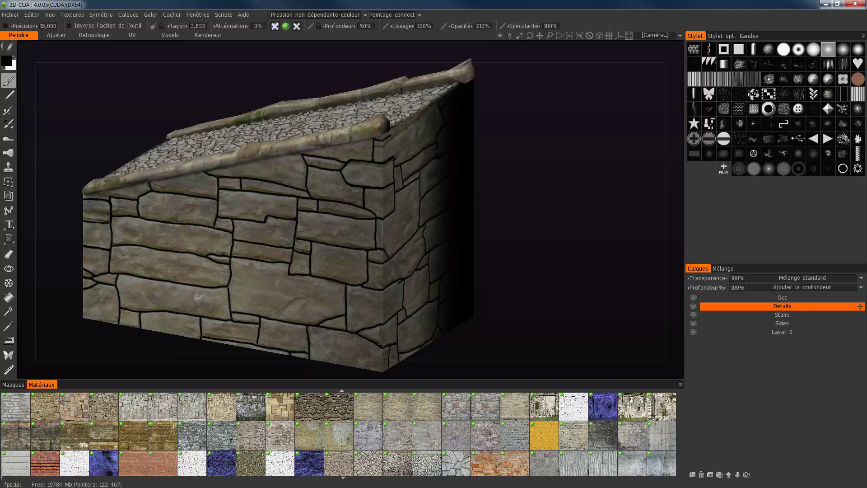
Step: Add a new layer directly above the Stairs layer and name it Highlights
click(782, 315)
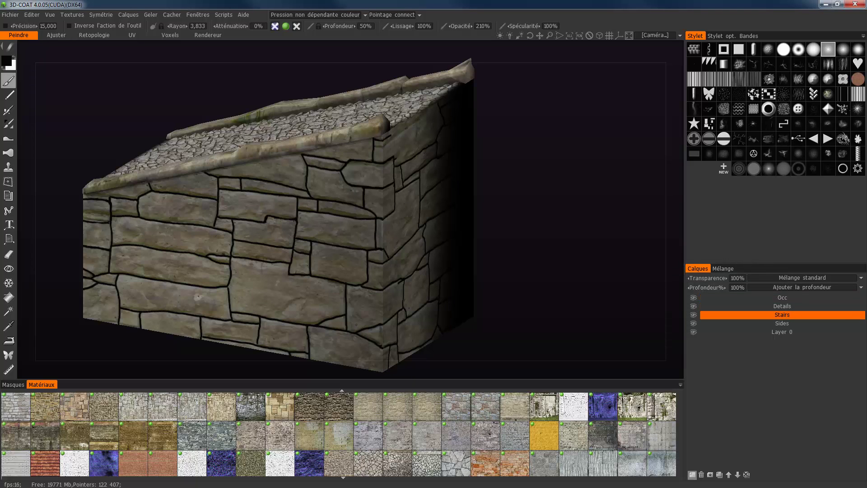
click(692, 474)
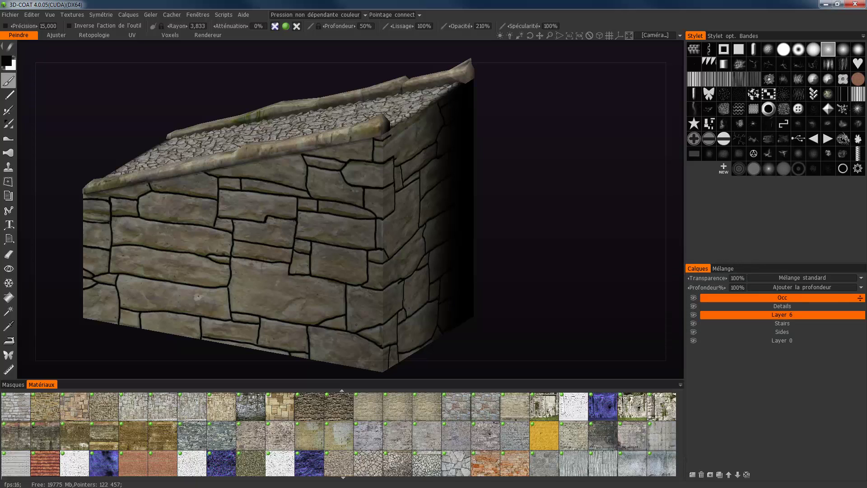
double_click(782, 315)
text(H)
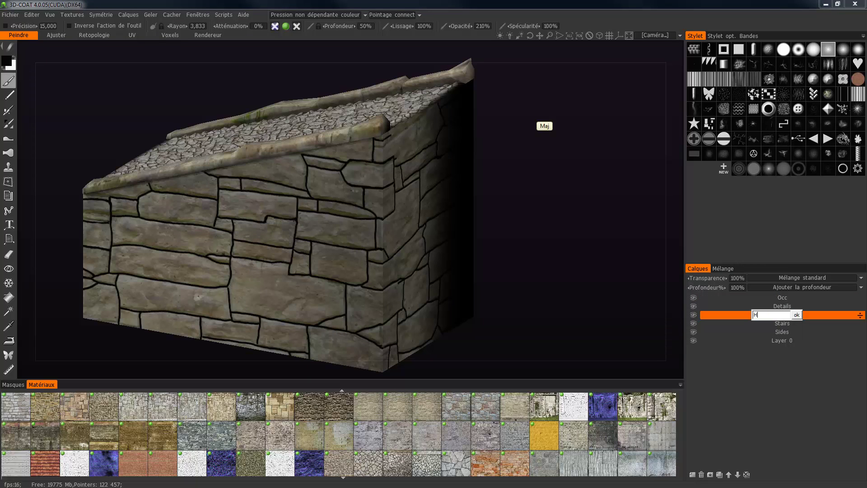
text(ighlights)
key(Return)
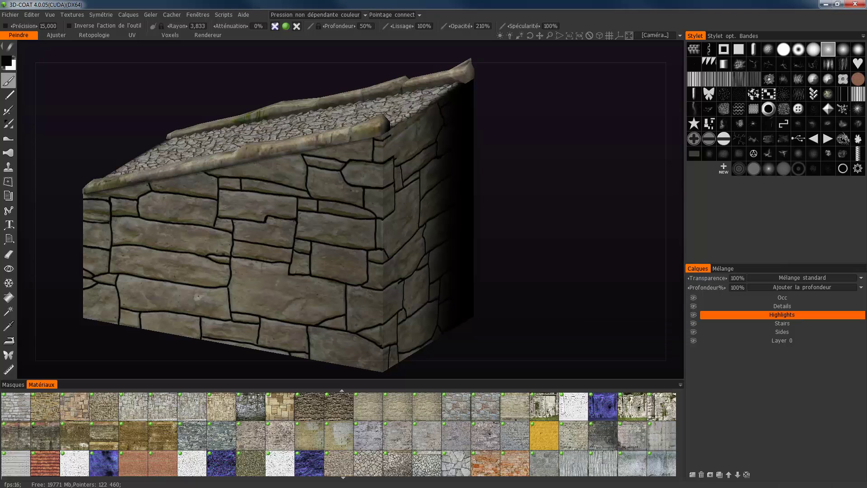
Step: Swap the painting colour to white and paint thin highlights along the upper edges of the small corner stones below the coping
key(x)
drag(542, 235, 580, 212)
middle_drag(497, 235, 594, 173)
drag(593, 174, 638, 180)
middle_drag(343, 213, 442, 191)
scroll(207, 107, up, 5)
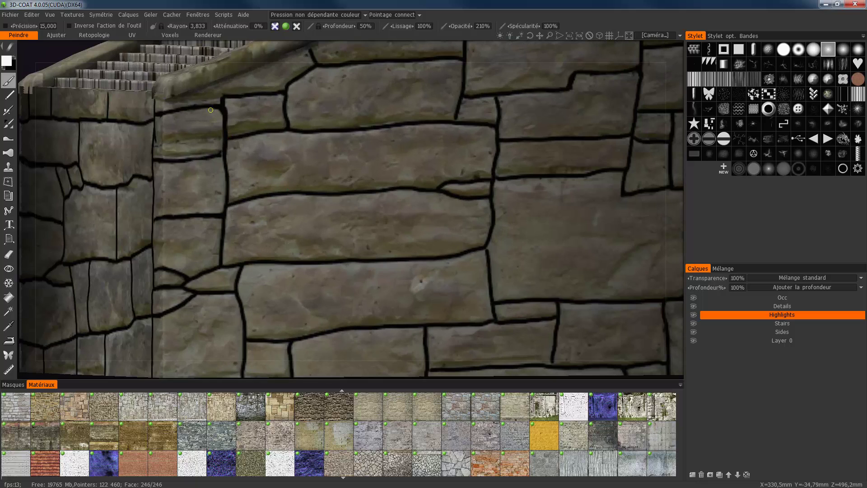
click(156, 118)
drag(156, 119, 218, 111)
drag(279, 96, 235, 98)
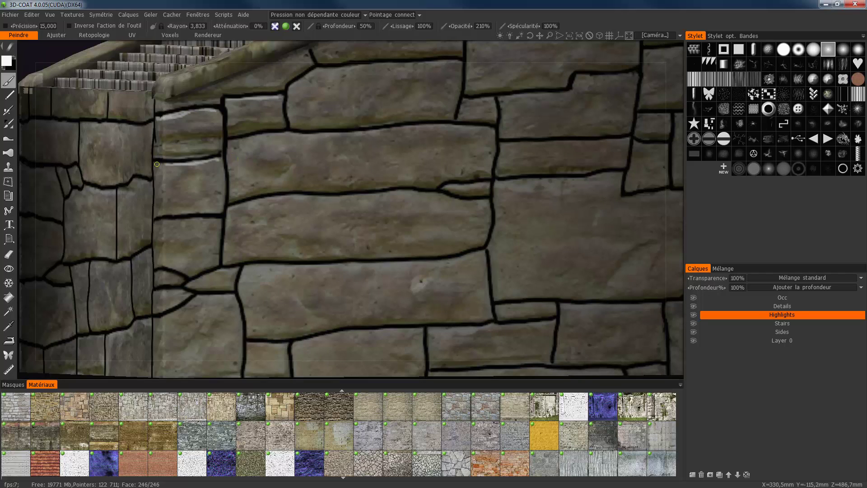
drag(157, 164, 174, 162)
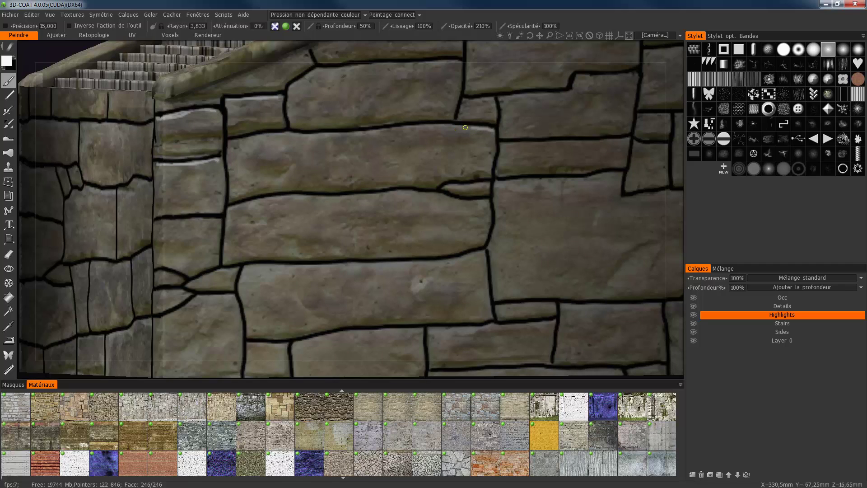
Step: Paint white highlights along the upper and side edges of the three long stones, the lower corner stones and the thin wedge stone
drag(465, 128, 289, 135)
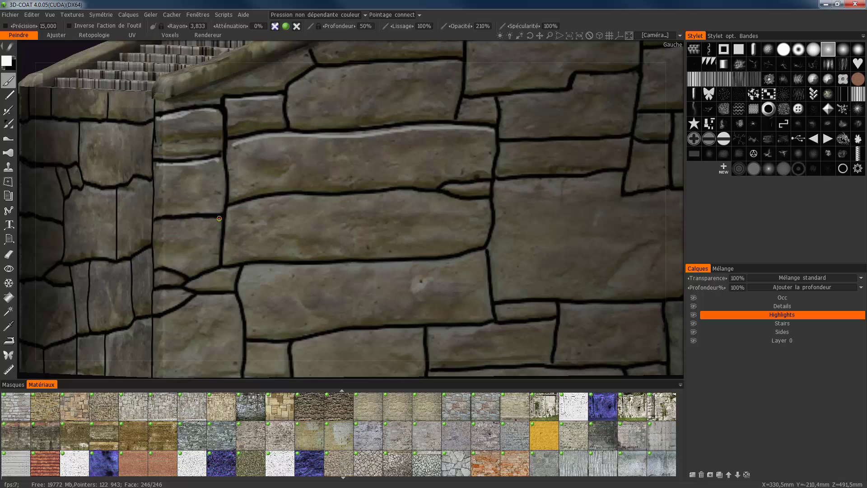
drag(169, 222, 160, 223)
drag(186, 287, 173, 292)
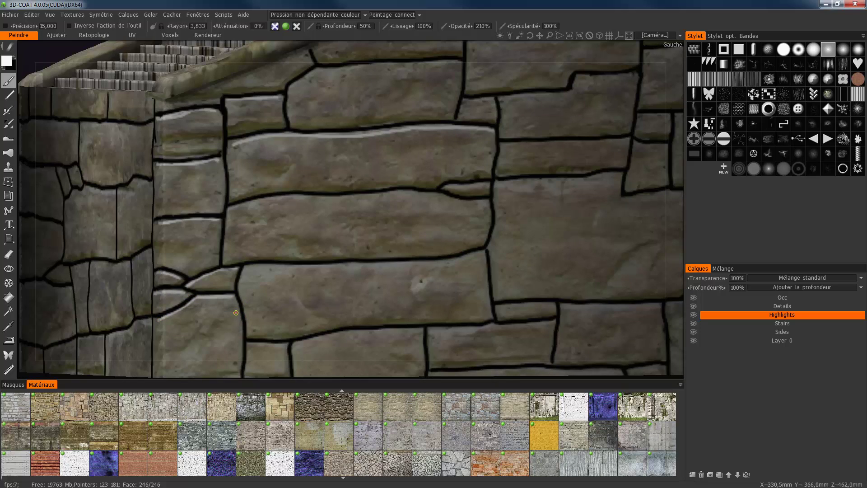
drag(240, 288, 245, 267)
drag(446, 263, 242, 268)
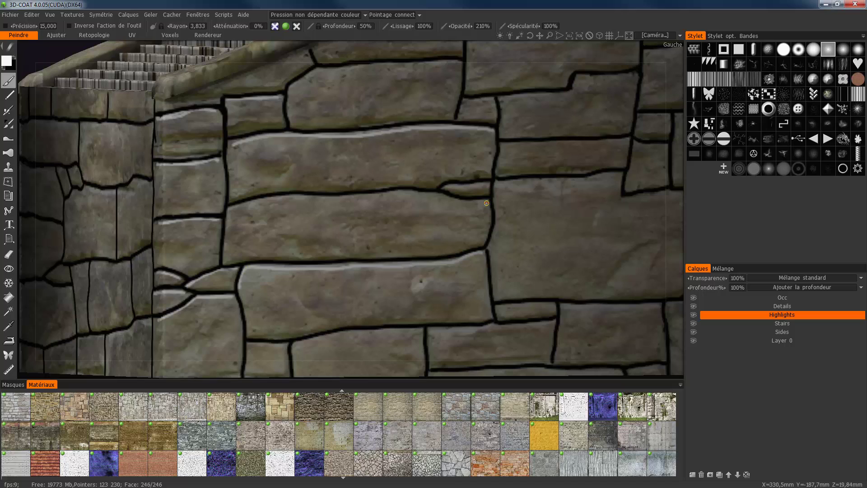
drag(457, 203, 229, 209)
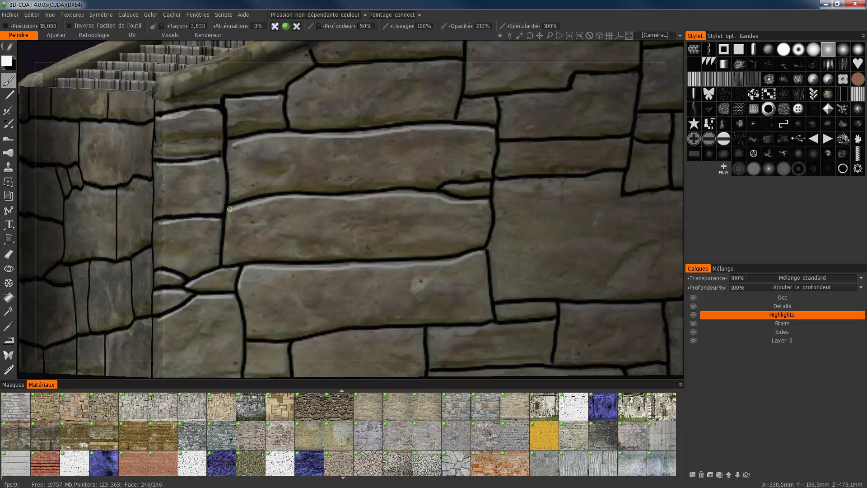
drag(223, 262, 224, 263)
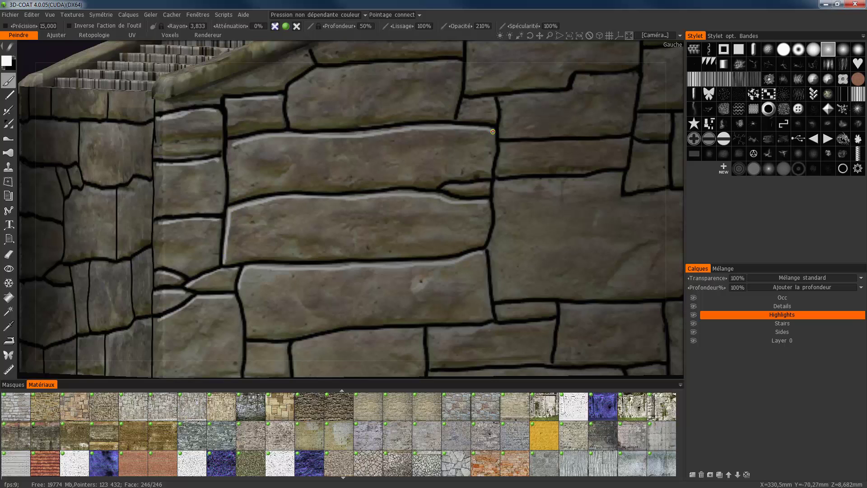
drag(489, 183, 445, 188)
Step: Paint white highlights along the upper and side edges of the bottom-row stones and the small flat stone above them
middle_drag(666, 349, 633, 258)
drag(601, 316, 628, 347)
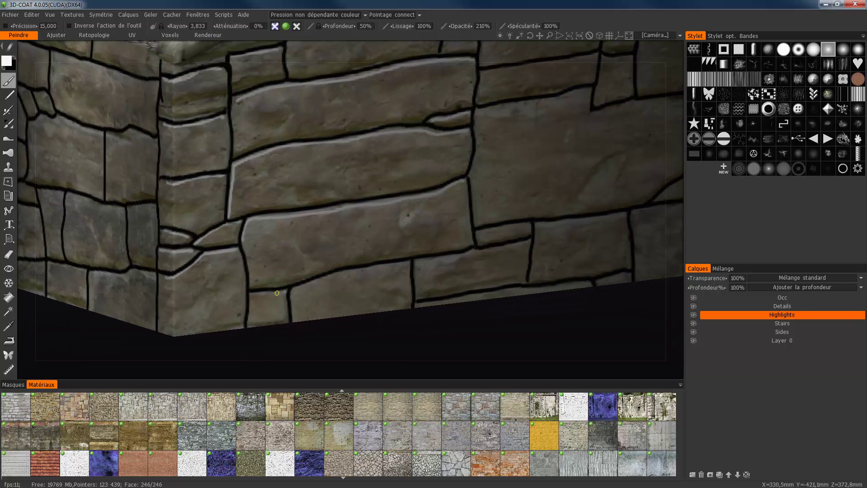
drag(249, 319, 249, 325)
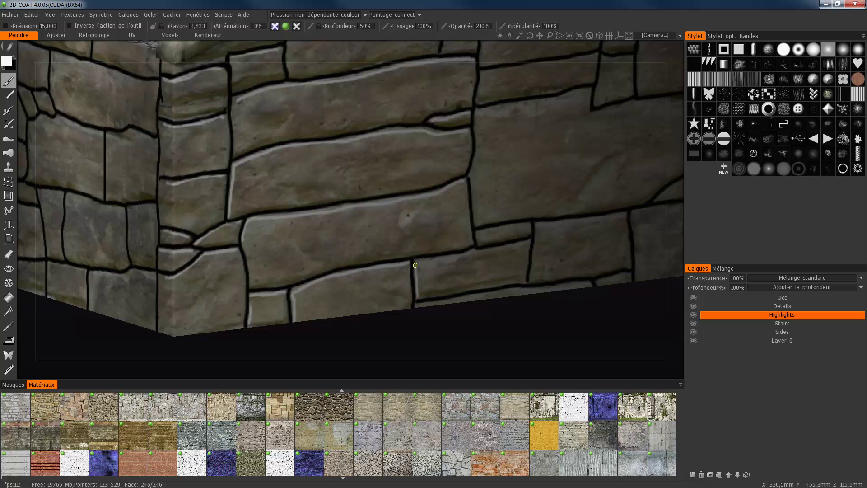
drag(415, 265, 415, 260)
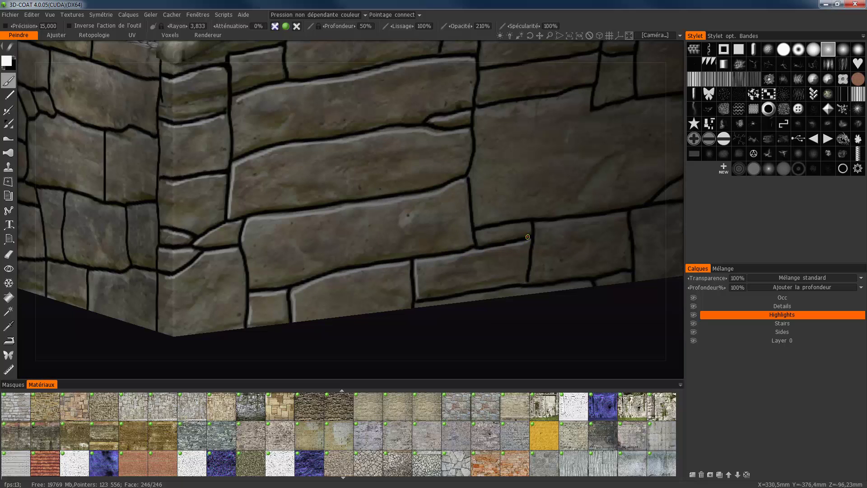
drag(527, 225, 488, 230)
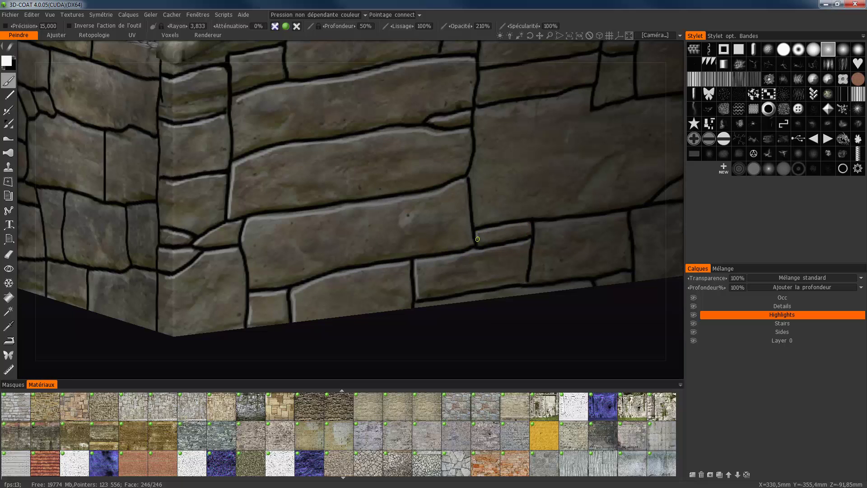
alt+middle_drag(477, 243, 384, 257)
alt+drag(396, 258, 385, 258)
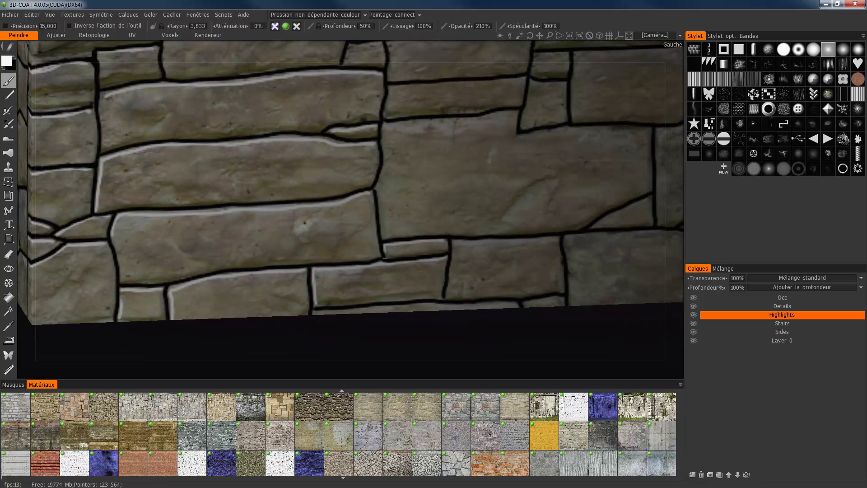
mouse_move(542, 240)
mouse_down()
mouse_move(453, 244)
mouse_move(450, 276)
mouse_move(480, 300)
mouse_move(514, 304)
mouse_move(311, 312)
mouse_up()
drag(562, 298, 526, 306)
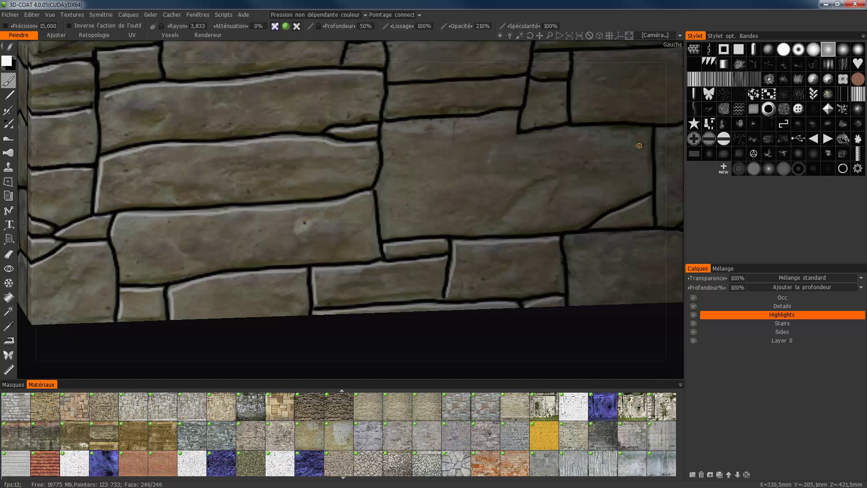
Step: Outline the large stone's upper and side edges with white highlights, and highlight the thin stone directly above it
mouse_move(646, 187)
mouse_down()
mouse_move(641, 146)
mouse_move(649, 131)
mouse_move(522, 134)
mouse_move(447, 121)
mouse_move(385, 150)
mouse_up()
drag(379, 201, 379, 204)
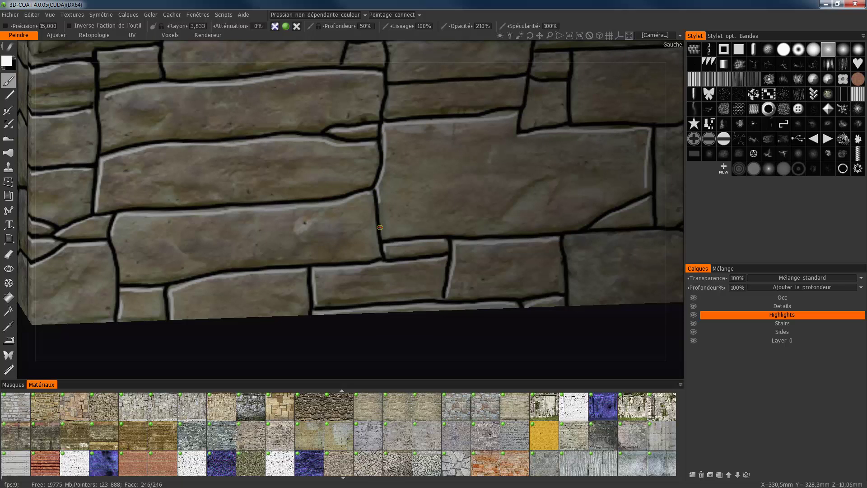
drag(517, 80, 390, 88)
Step: Fill the large stone's diagonal chip with white, add a curved highlight beside it, and highlight the edges of the small stones above
middle_drag(534, 266, 410, 315)
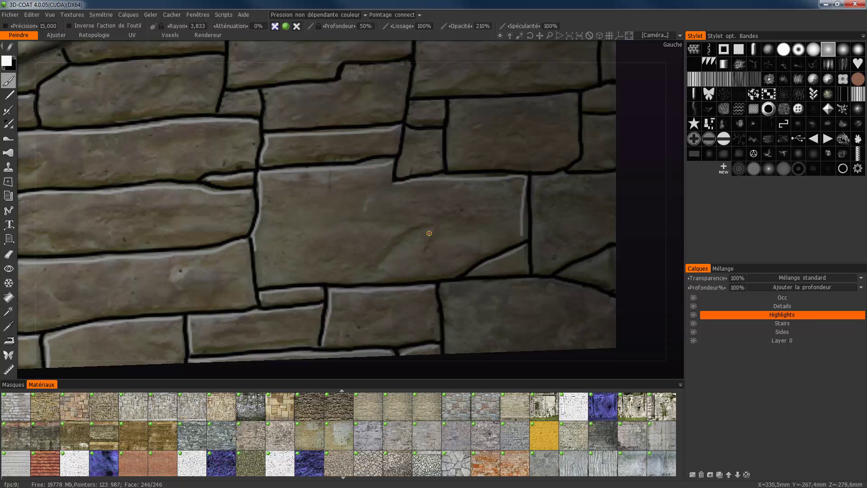
drag(431, 229, 386, 266)
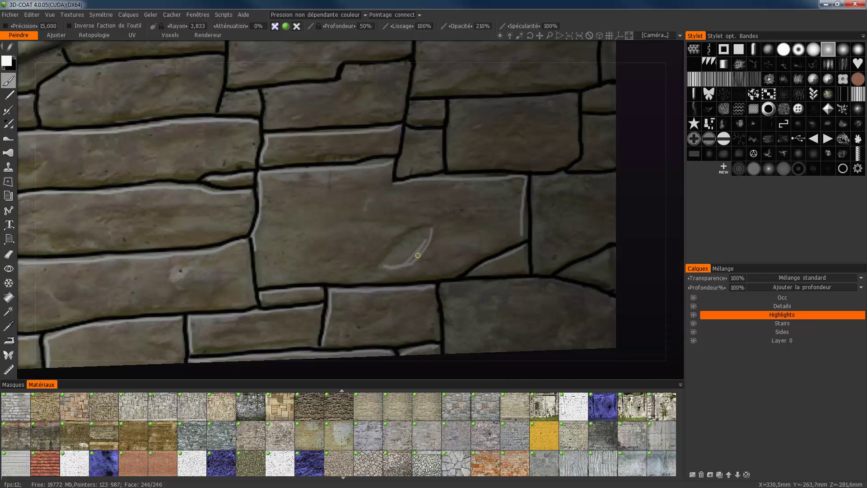
drag(423, 241, 415, 247)
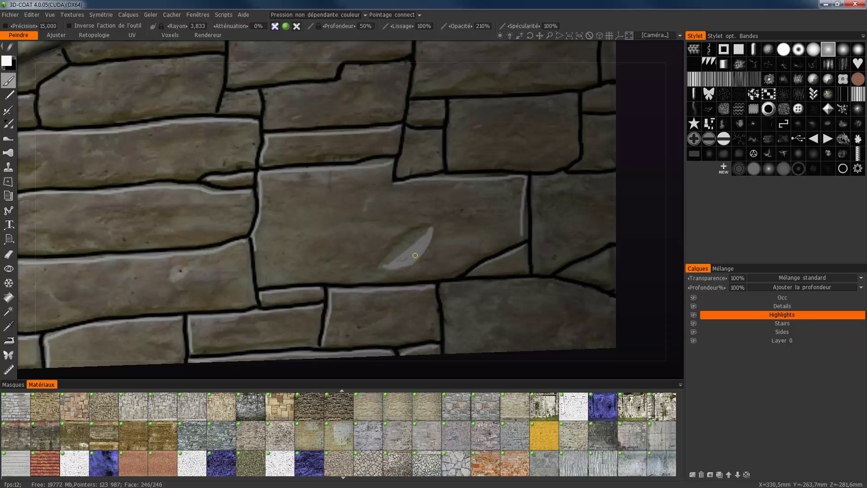
mouse_move(450, 242)
mouse_down()
mouse_move(479, 239)
mouse_move(503, 226)
mouse_up()
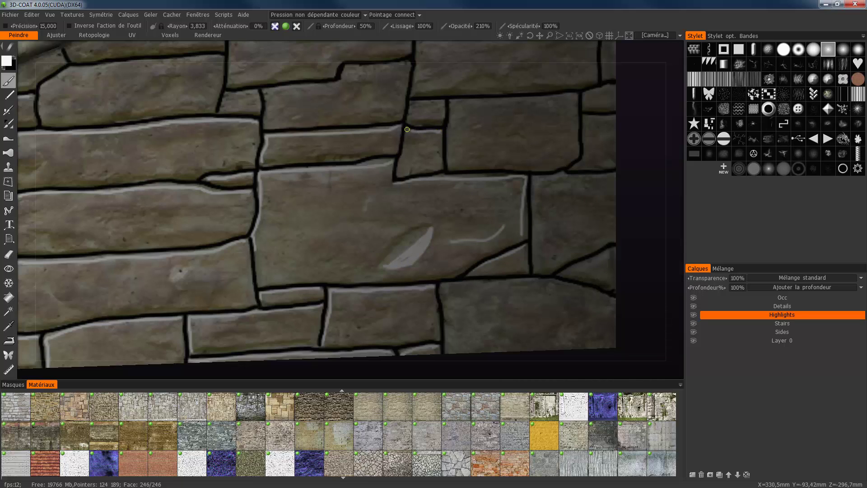
drag(435, 133, 441, 160)
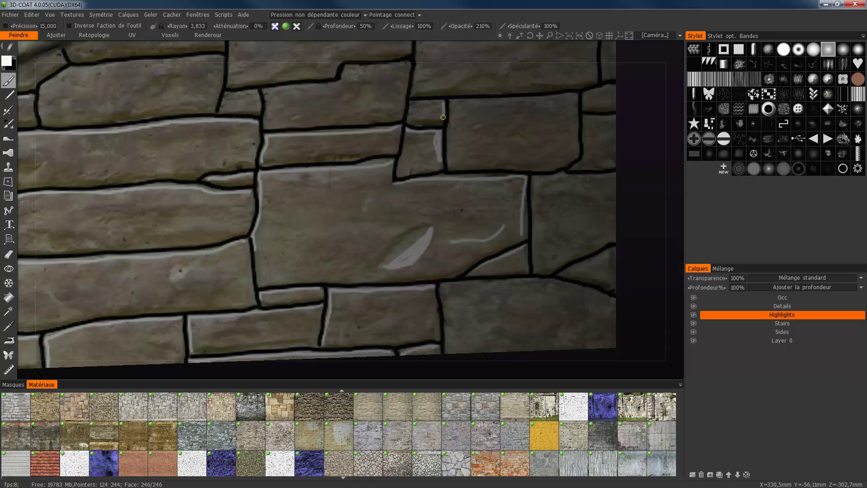
Step: Paint white highlights on the small square and stepped stones above the large stone, and on the wedge and lower corner stones at the wall's far end
drag(414, 102, 409, 121)
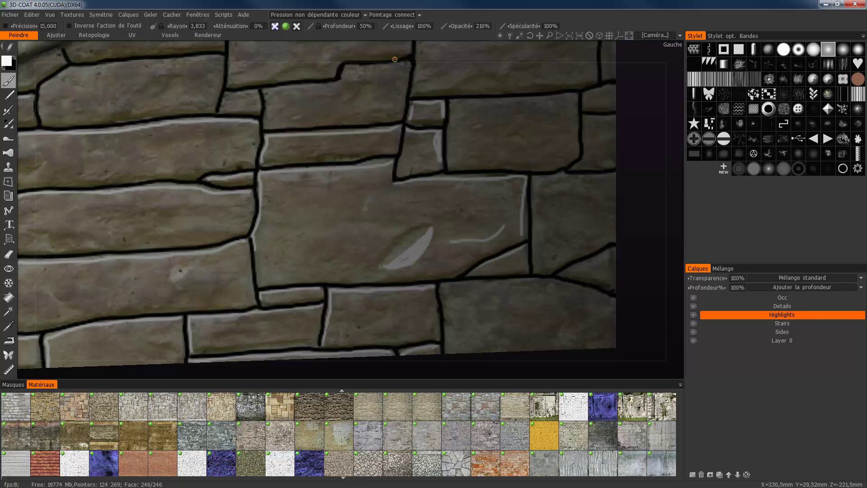
mouse_move(408, 66)
mouse_down()
mouse_move(348, 68)
mouse_move(268, 90)
mouse_move(264, 131)
mouse_move(225, 94)
mouse_up()
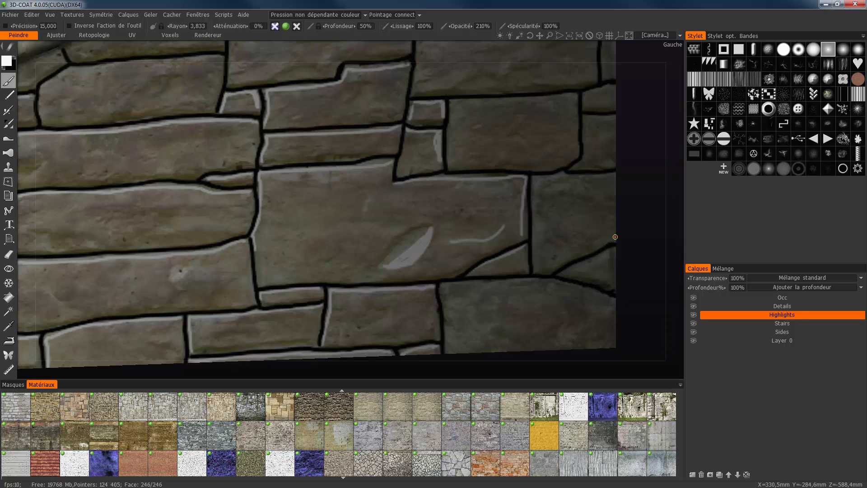
drag(572, 270, 610, 249)
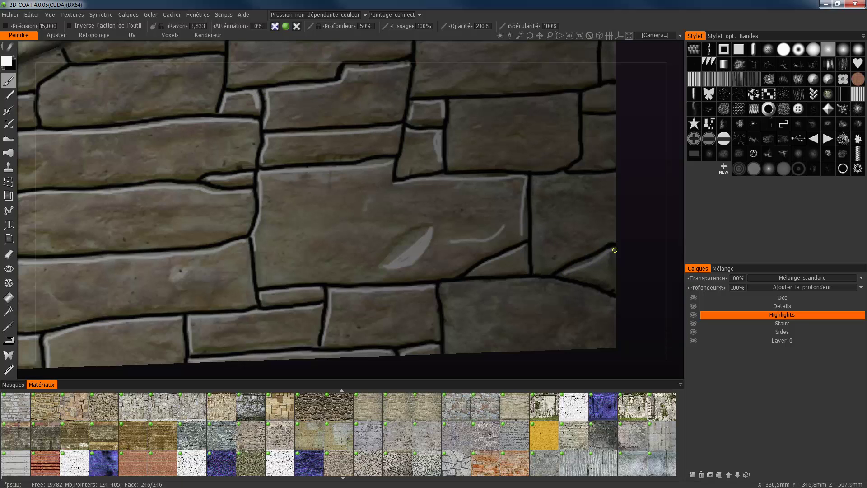
mouse_move(576, 289)
mouse_down()
mouse_move(510, 283)
mouse_move(445, 293)
mouse_up()
drag(445, 324, 447, 340)
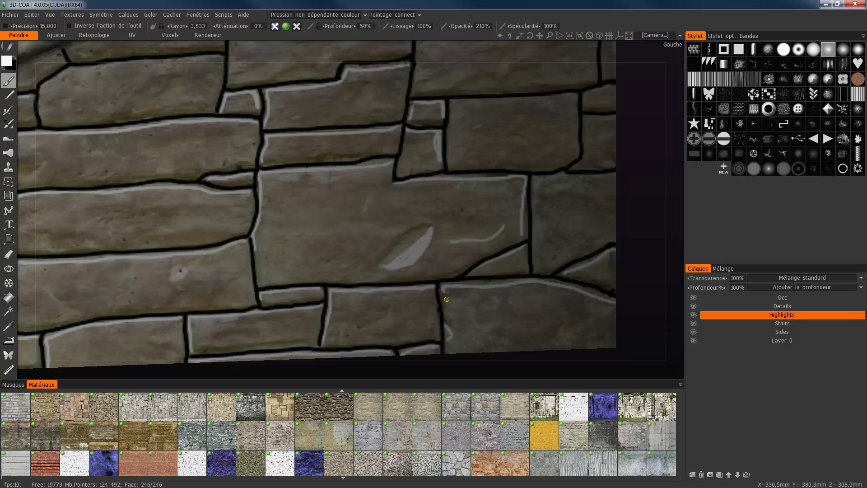
drag(444, 297, 451, 315)
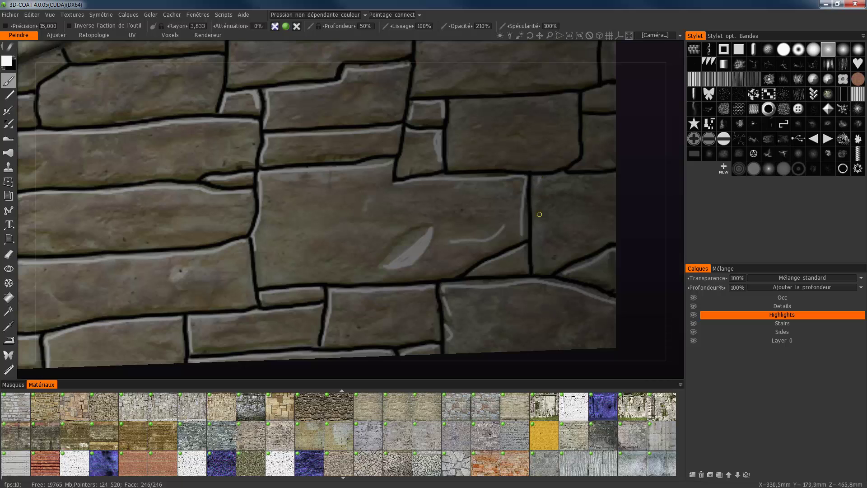
Step: Highlight the upper and side edges of the far-end stone beside the large stone, the small stones above it and the neighbouring rectangular stone
drag(539, 178, 540, 268)
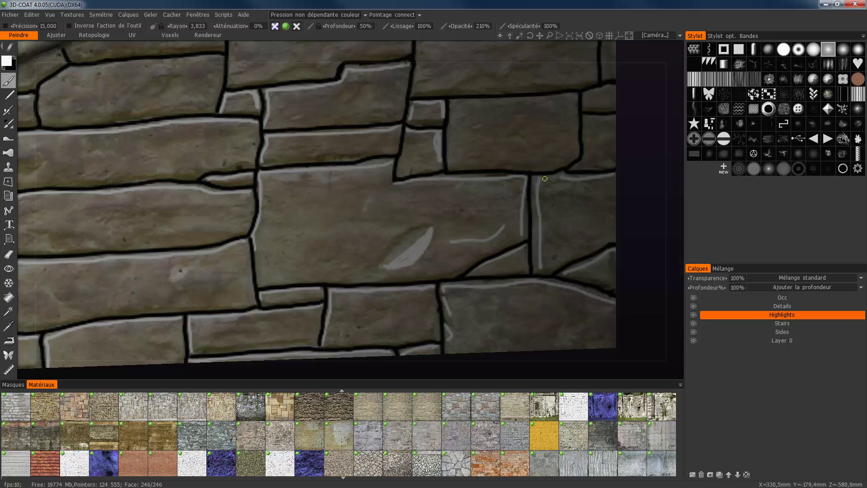
drag(541, 189, 570, 181)
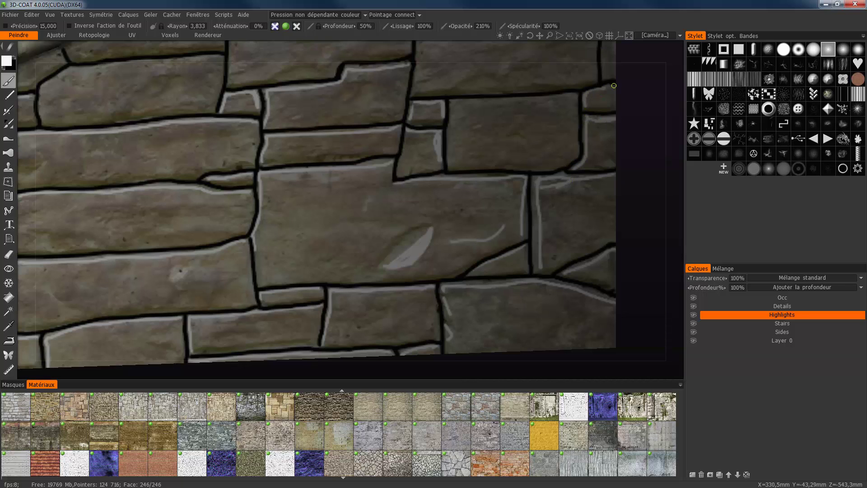
drag(634, 85, 646, 119)
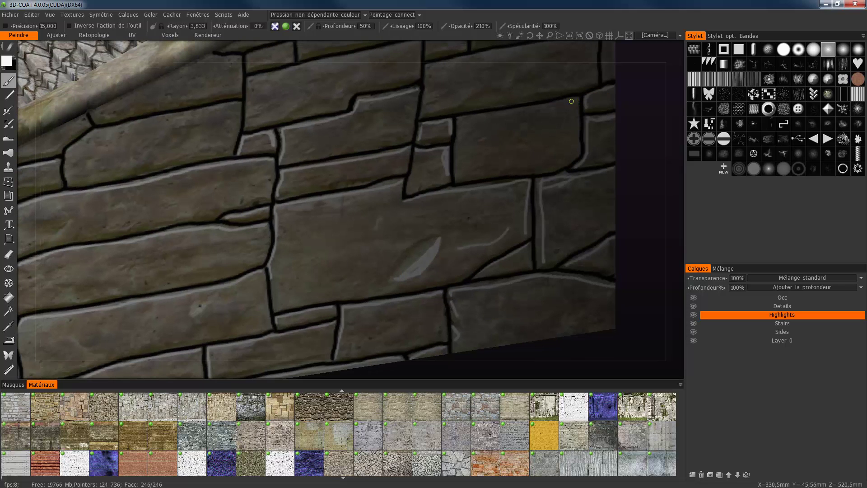
drag(572, 101, 496, 117)
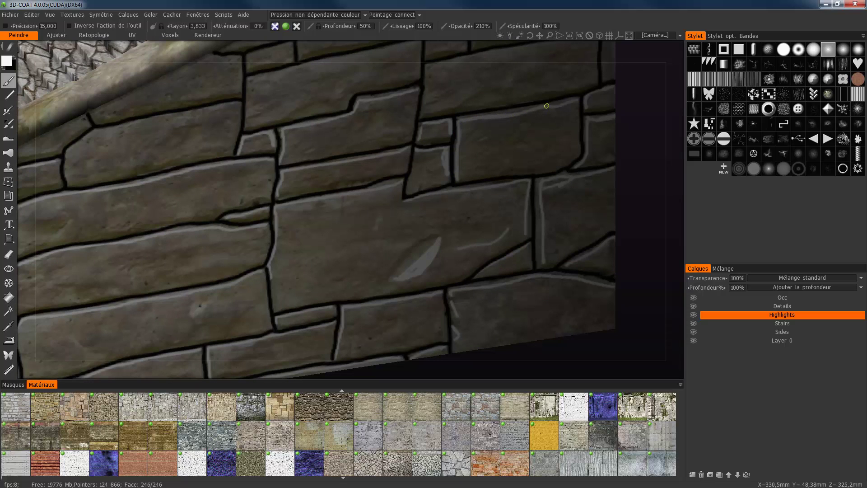
Step: Highlight the far-end edge stones, then, with the brush radius at 7,552, the two long stones and the thin stone in the rows above
drag(634, 128, 613, 137)
middle_drag(613, 136, 568, 227)
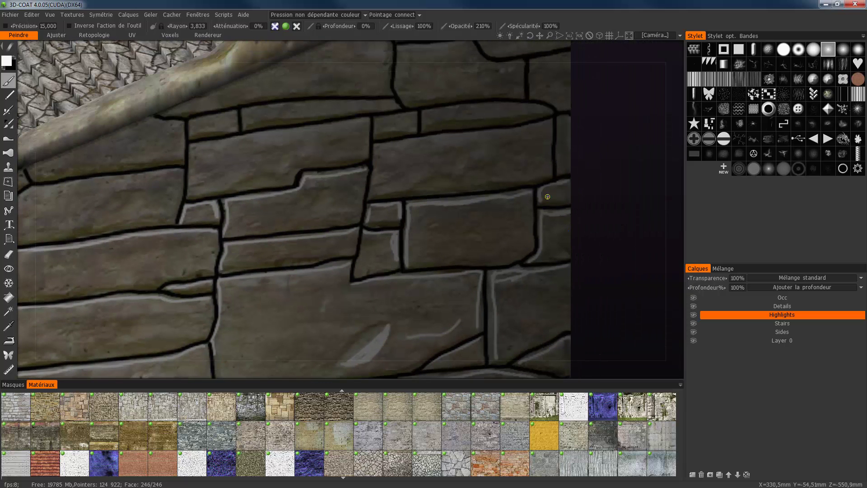
right_drag(548, 195, 556, 195)
mouse_move(558, 174)
mouse_down()
mouse_move(564, 120)
mouse_move(373, 144)
mouse_up()
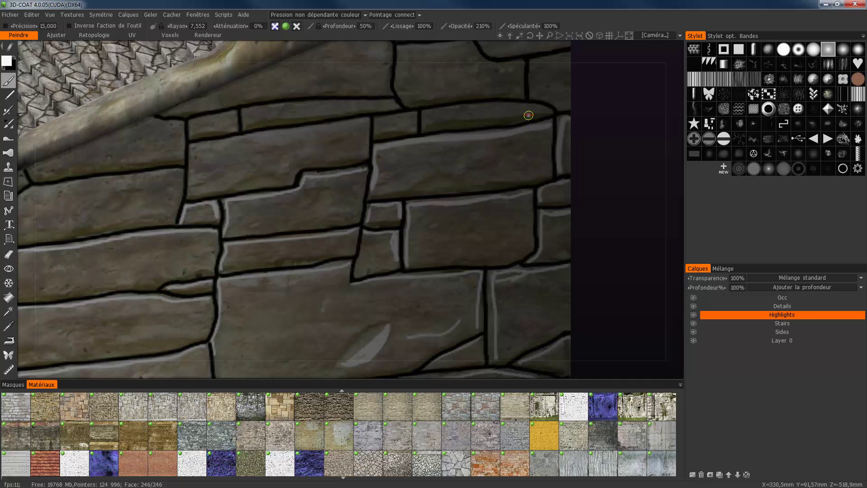
mouse_move(551, 109)
mouse_down()
mouse_move(499, 105)
mouse_move(210, 141)
mouse_move(190, 194)
mouse_up()
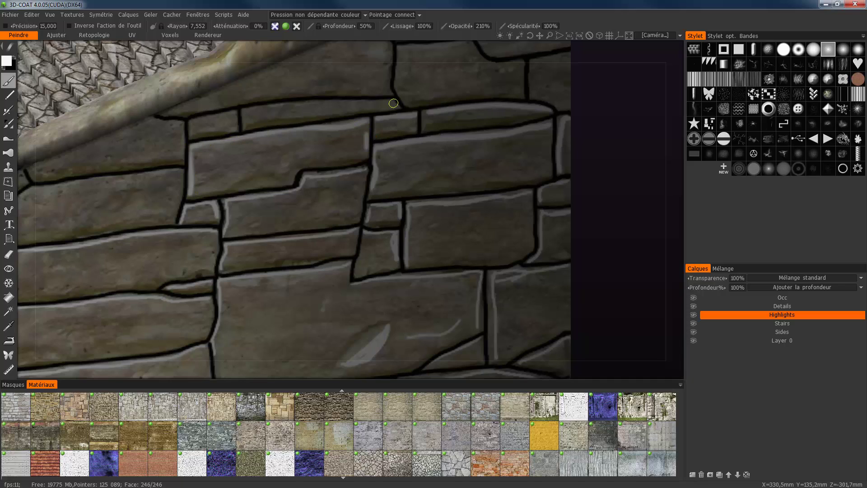
Step: Paint white highlights along the thin and sloping stones beneath the railing and around the upper and side edges of the rounded-corner stone
mouse_move(394, 102)
mouse_down()
mouse_move(243, 111)
mouse_move(180, 126)
mouse_move(152, 118)
mouse_up()
drag(185, 174, 31, 195)
middle_drag(425, 231, 557, 248)
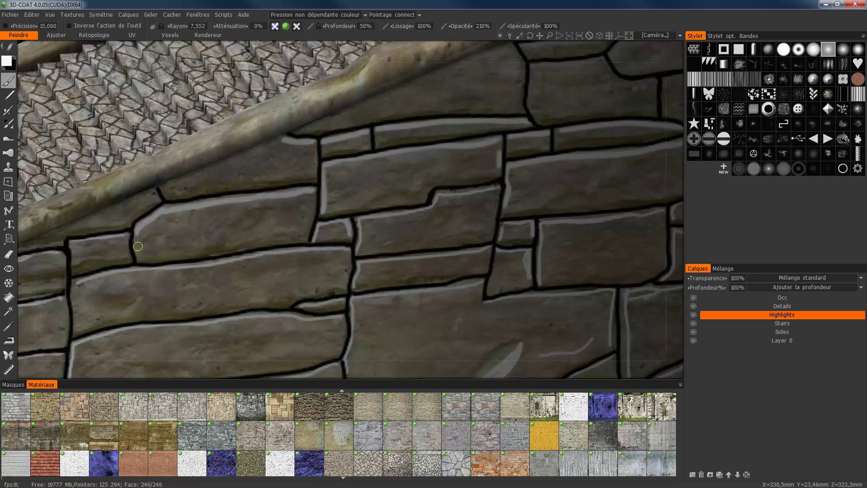
mouse_move(138, 246)
mouse_down()
mouse_move(138, 258)
mouse_move(164, 202)
mouse_move(142, 220)
mouse_up()
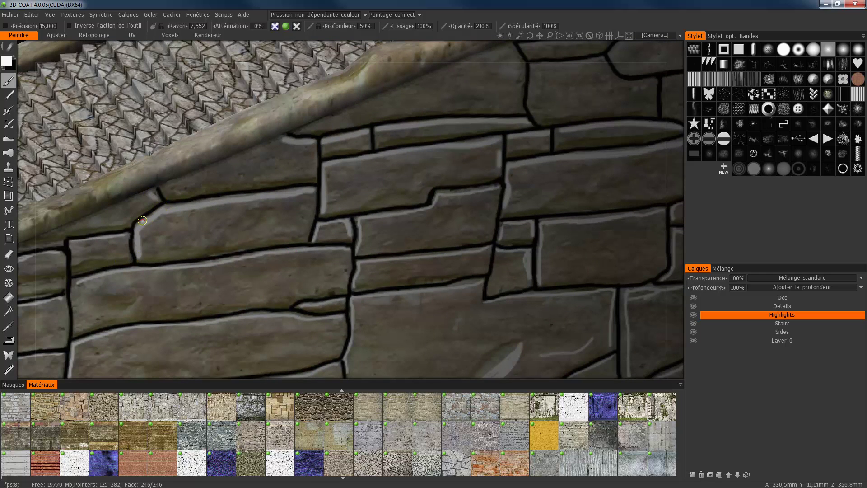
Step: Highlight the curved, trapezoidal and angular stones beneath the railing's upper end, including the vertical edge of the stone beside them
middle_drag(663, 246, 512, 365)
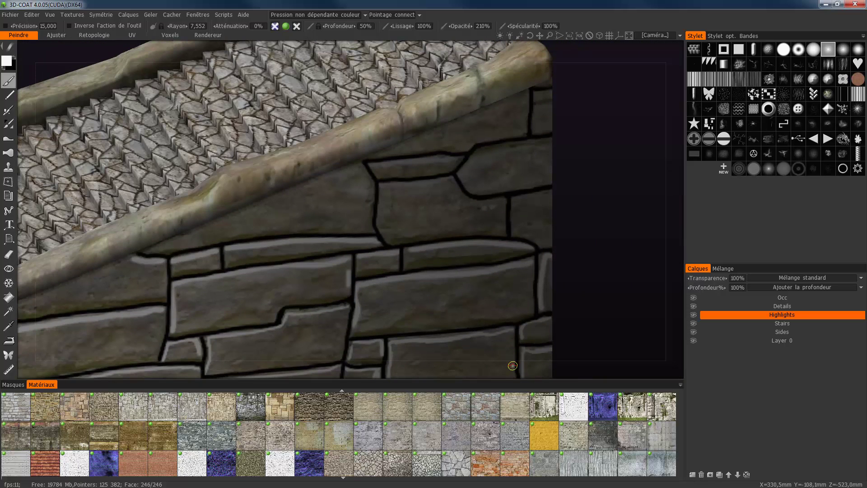
drag(506, 201, 384, 184)
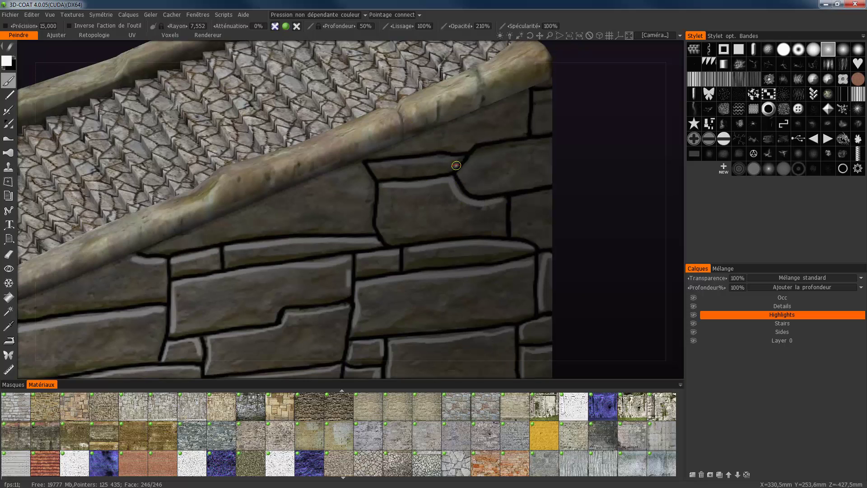
mouse_move(446, 159)
mouse_down()
mouse_move(368, 167)
mouse_move(369, 227)
mouse_up()
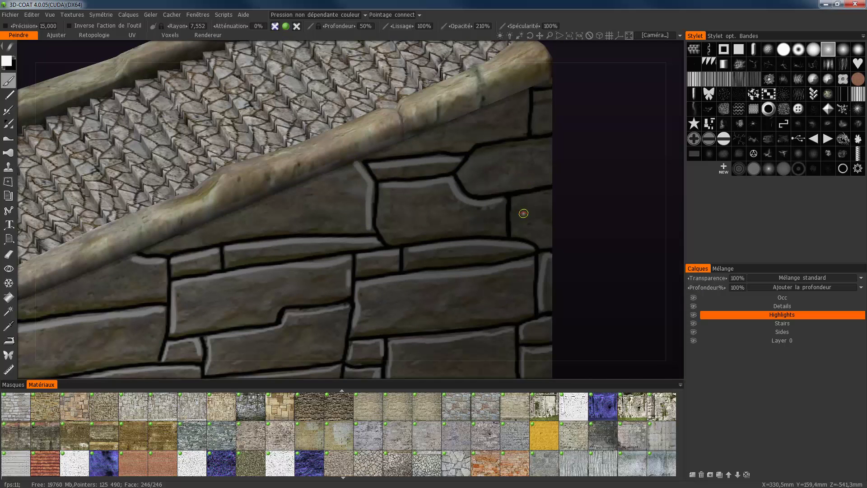
drag(515, 202, 551, 188)
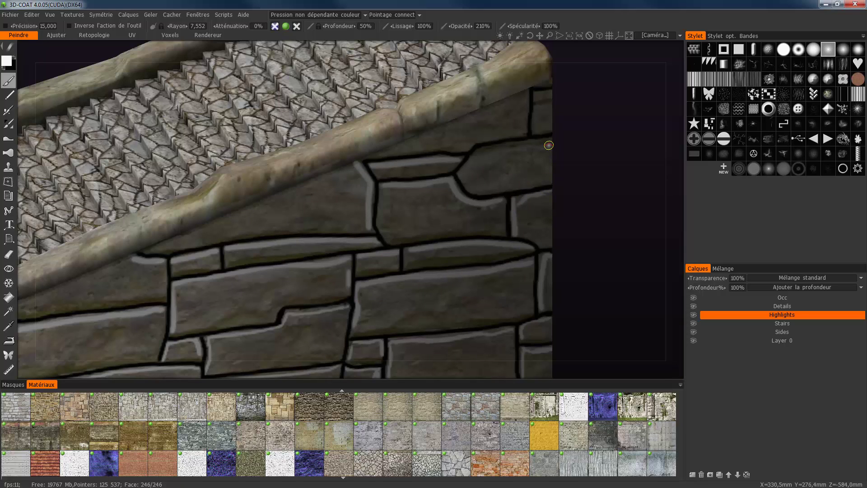
mouse_move(512, 146)
mouse_down()
mouse_move(478, 151)
mouse_move(460, 175)
mouse_up()
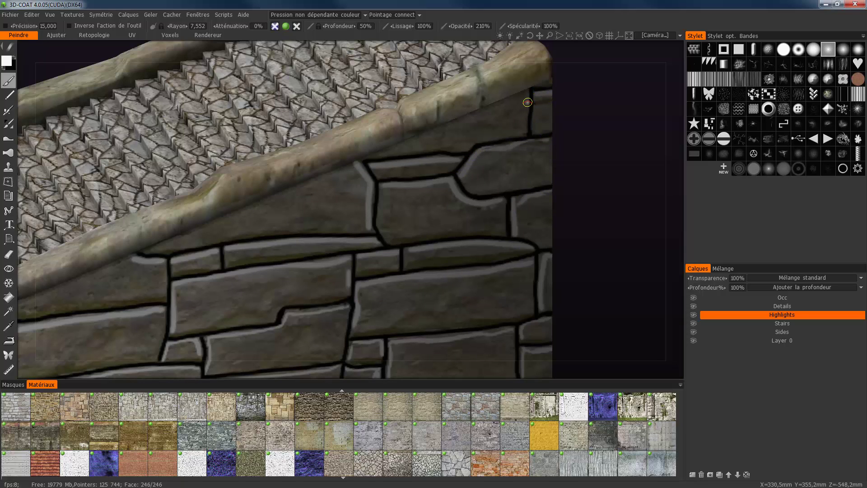
Step: Paint a white highlight down the side edge of the small stone under the railing's lower end, near the wall corner
scroll(527, 123, down, 6)
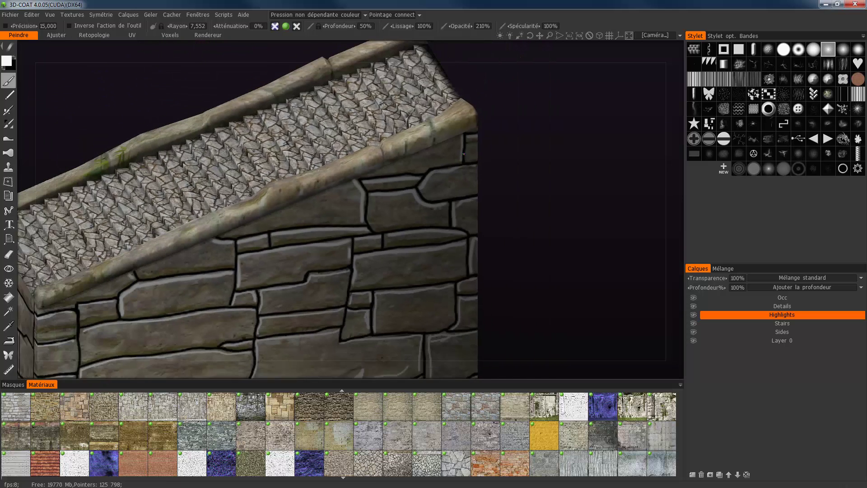
alt+middle_drag(381, 194, 428, 103)
alt+drag(427, 103, 486, 81)
scroll(226, 181, up, 5)
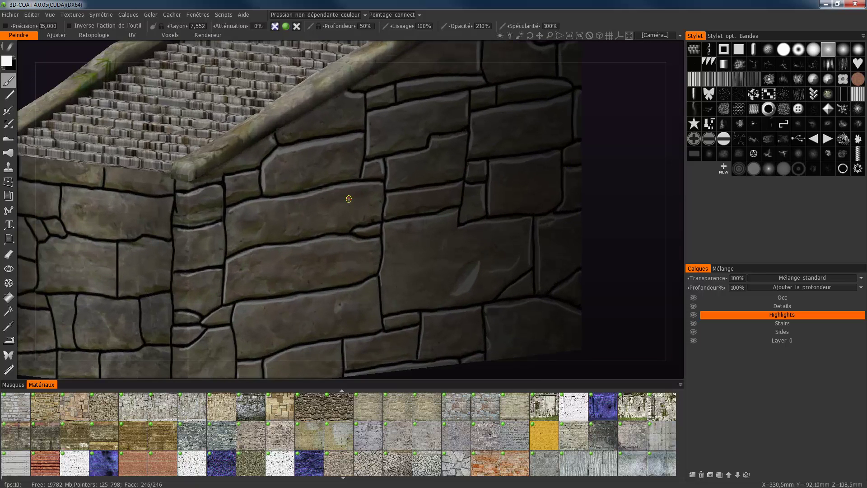
drag(226, 177, 229, 200)
Step: Highlight the upper and side edges of the front wall's wide second-row stone and the corner-side stone directly below it
alt+middle_drag(572, 236, 634, 193)
alt+middle_drag(542, 293, 677, 194)
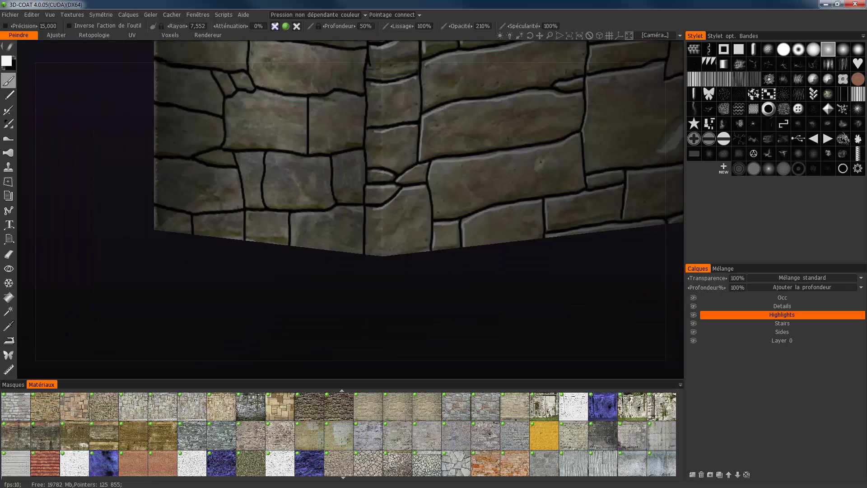
alt+drag(537, 234, 500, 337)
alt+middle_drag(356, 311, 230, 284)
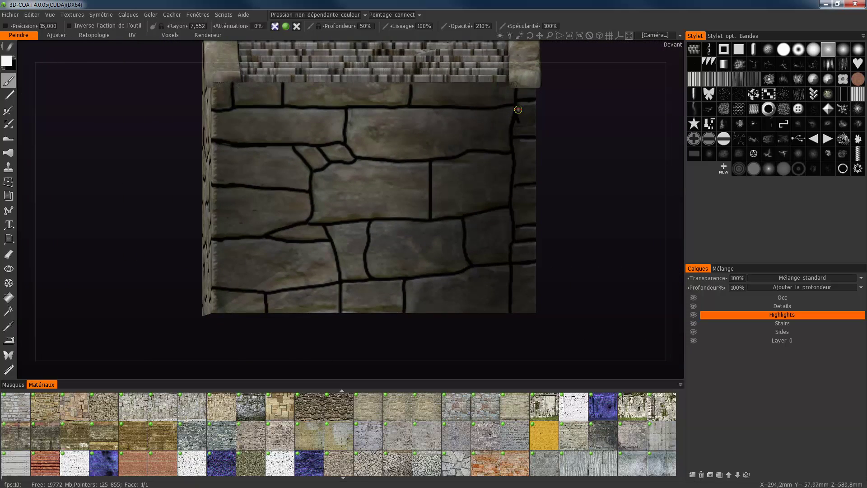
drag(506, 108, 348, 110)
drag(346, 142, 347, 145)
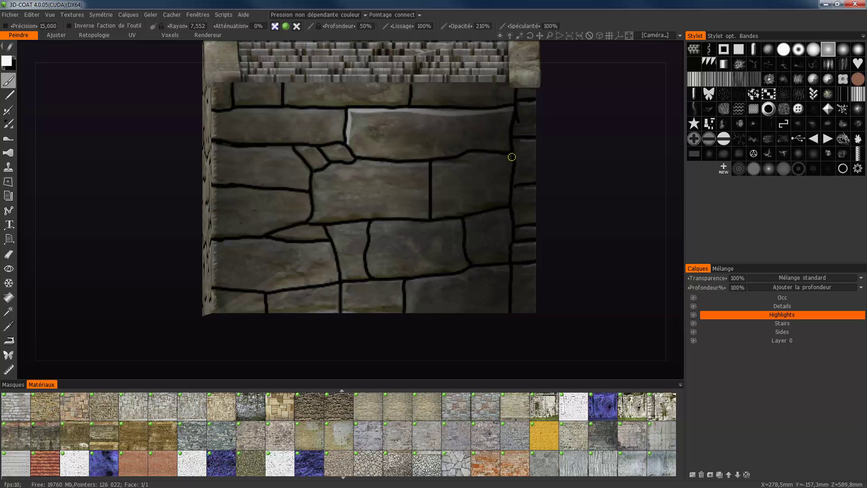
drag(495, 155, 443, 164)
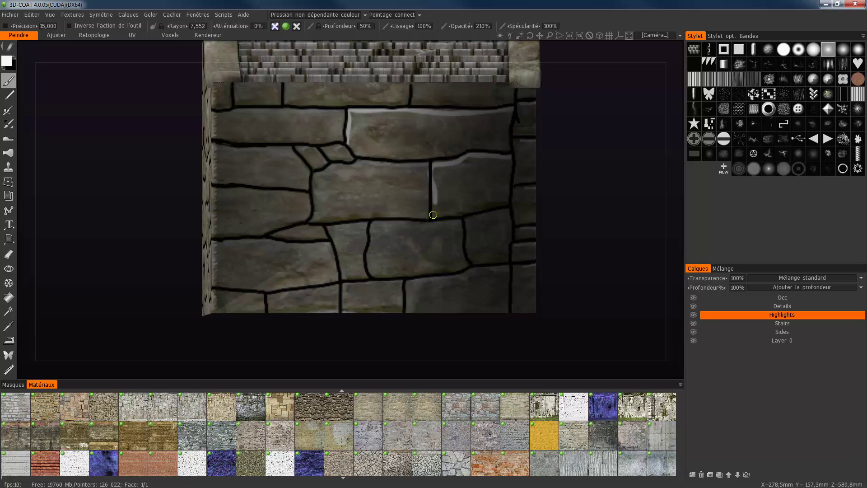
drag(433, 215, 434, 216)
Step: Highlight the edges of the front wall's bottom-row stones, the lower corner-side stone and the narrow slanted stone above the bottom row
mouse_move(507, 211)
mouse_down()
mouse_move(482, 218)
mouse_move(459, 275)
mouse_move(348, 285)
mouse_up()
drag(345, 317, 344, 298)
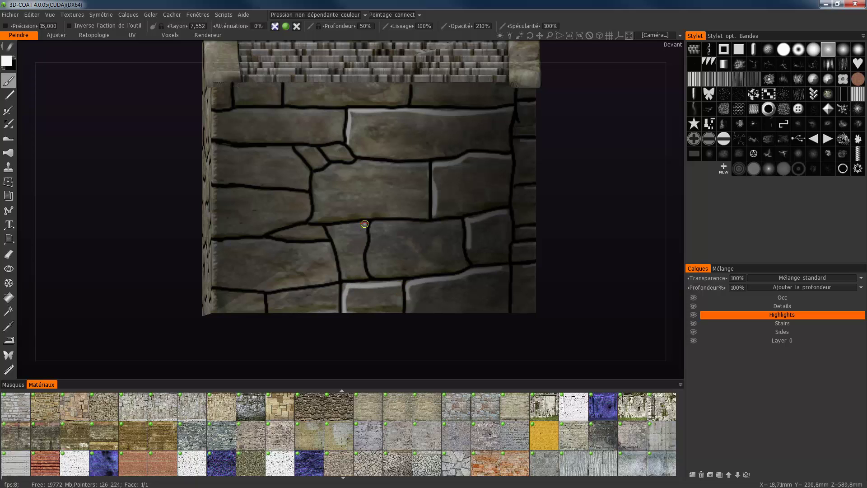
drag(367, 224, 353, 224)
drag(342, 267, 333, 236)
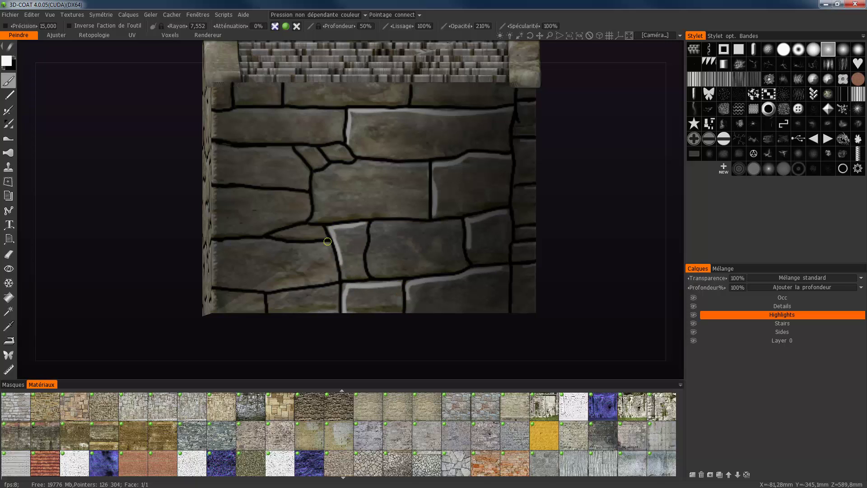
Step: Highlight the front wall's long lower stone, thin wedge stone and central stone, plus the wide stone and small angular stones above them
drag(275, 245, 216, 241)
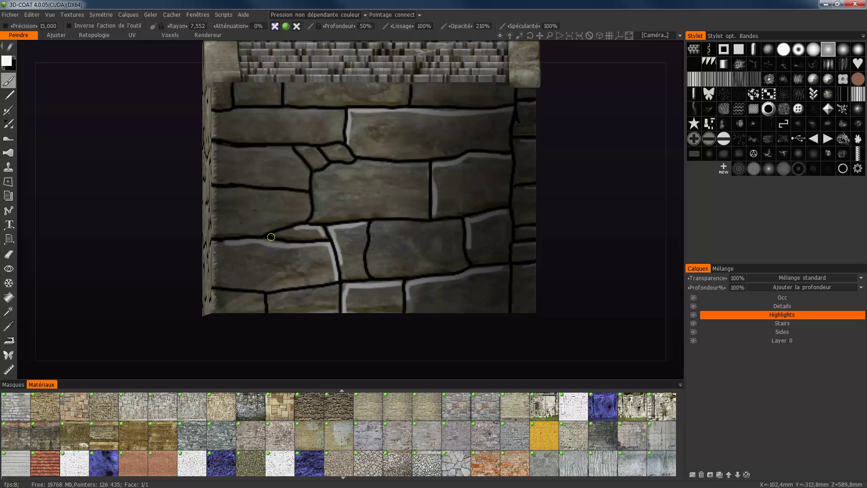
drag(271, 237, 296, 231)
mouse_move(460, 222)
mouse_down()
mouse_move(373, 223)
mouse_move(373, 269)
mouse_up()
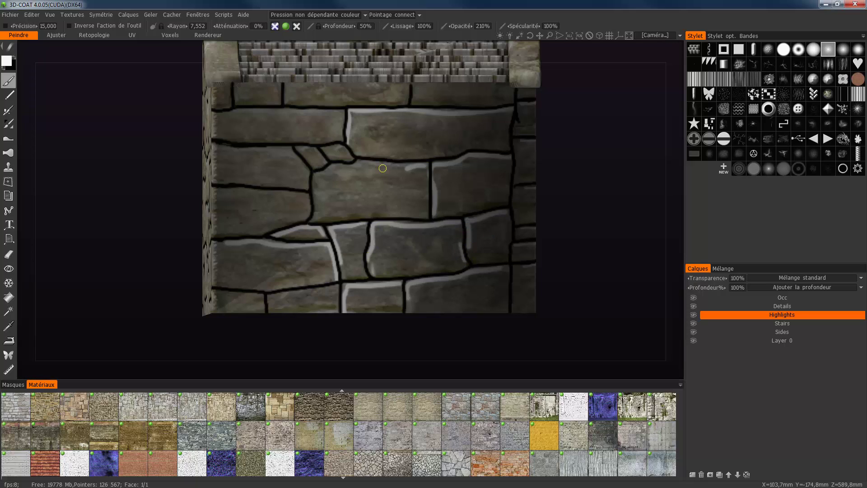
drag(407, 167, 358, 162)
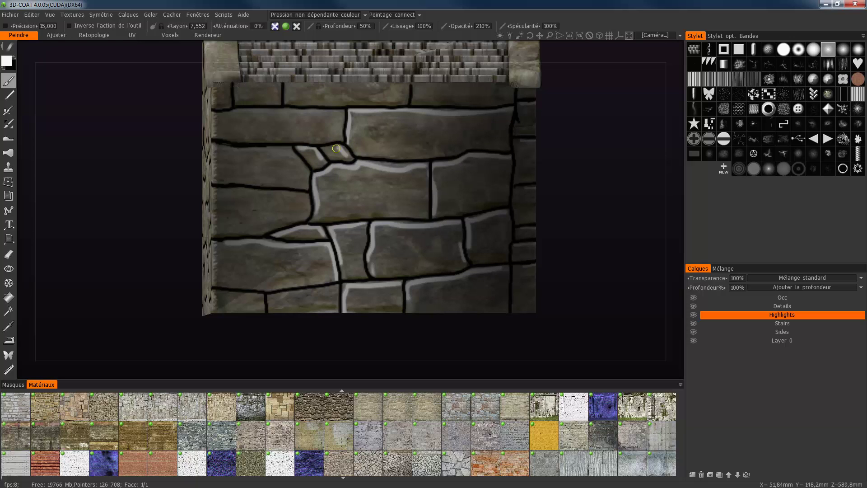
Step: Paint white highlights along the side edges of the front wall's top-row stones beneath the steps
drag(554, 194, 609, 199)
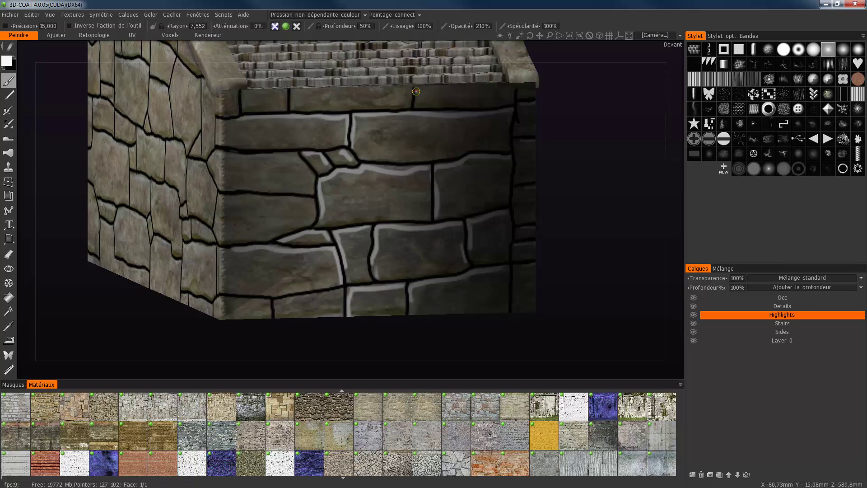
drag(407, 88, 410, 105)
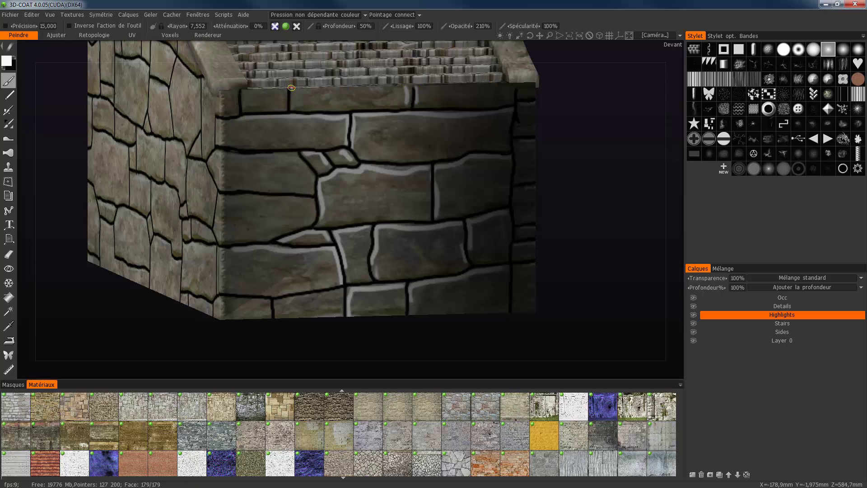
drag(292, 89, 291, 104)
Step: Paint white highlights on the corner stones where the front and opposite side walls meet, and along the tall stone's side edge beneath the railing
mouse_move(341, 288)
mouse_down()
mouse_move(275, 300)
mouse_move(219, 298)
mouse_up()
drag(219, 347, 340, 344)
middle_drag(341, 344, 514, 317)
drag(514, 318, 496, 296)
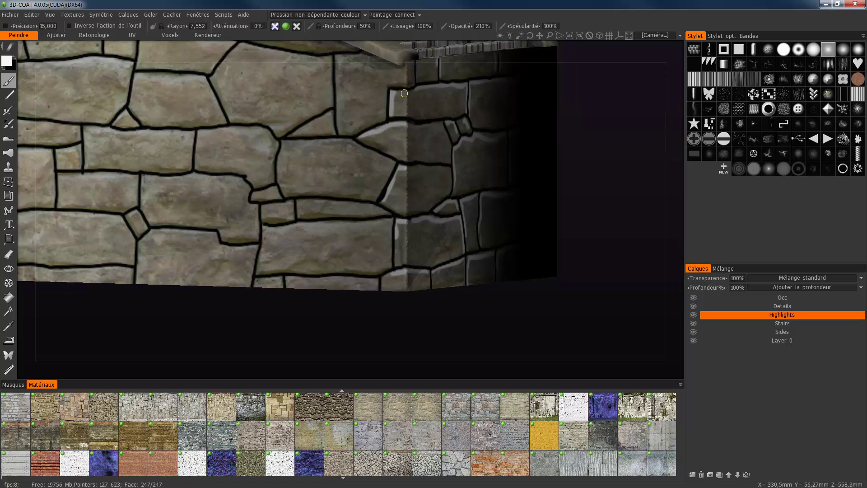
middle_drag(370, 264, 441, 324)
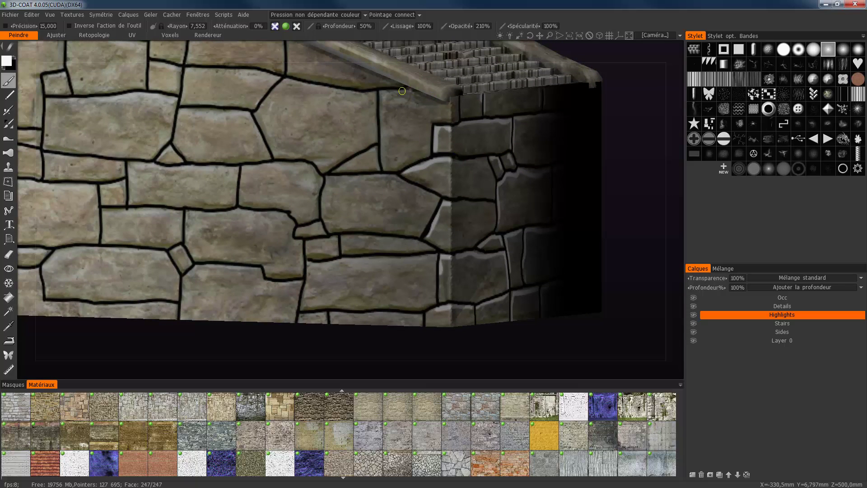
drag(380, 103, 380, 147)
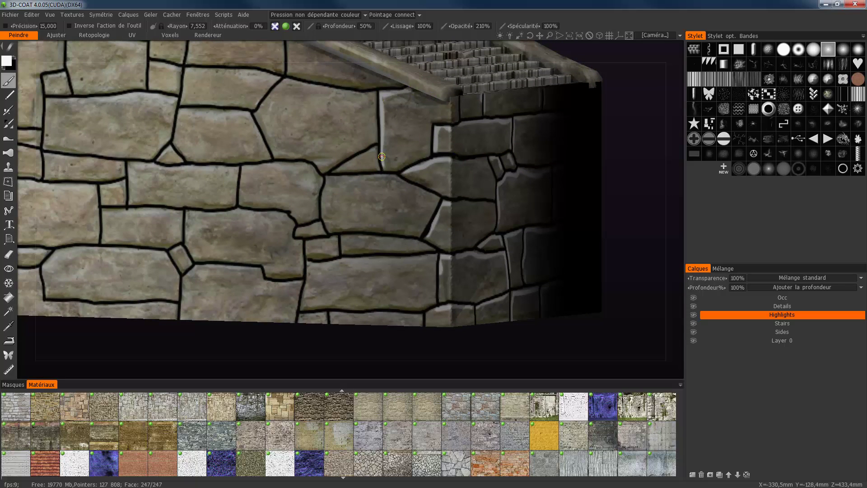
Step: Paint white highlights on the side wall's triangular stone, the large six-sided stone and the small and narrow stones directly beneath it
drag(339, 168, 335, 171)
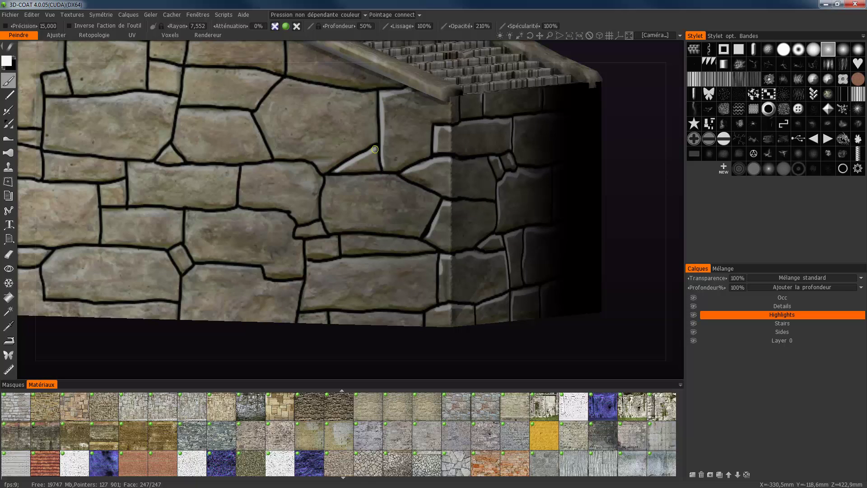
mouse_move(375, 149)
mouse_down()
mouse_move(378, 168)
mouse_move(329, 177)
mouse_up()
drag(329, 226, 296, 233)
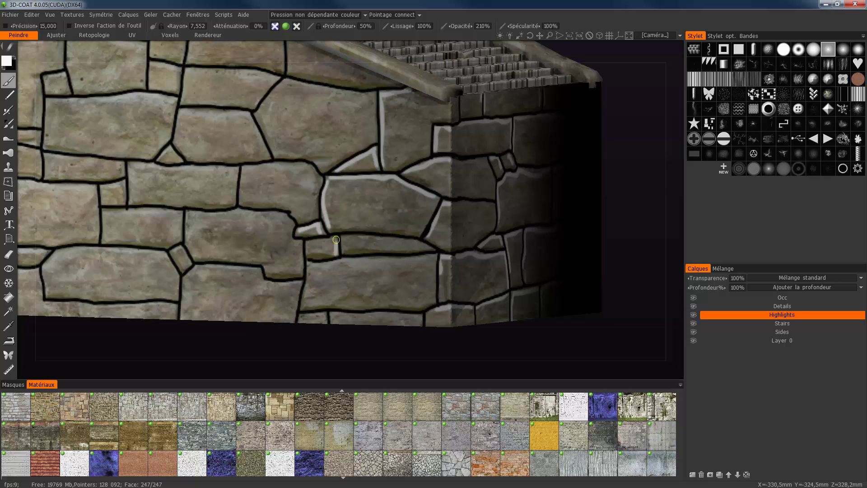
drag(430, 249, 342, 237)
Step: Highlight the top and side edges of the large rectangular stone near the wall corner and the bottom-row stones beneath it
drag(434, 258, 433, 295)
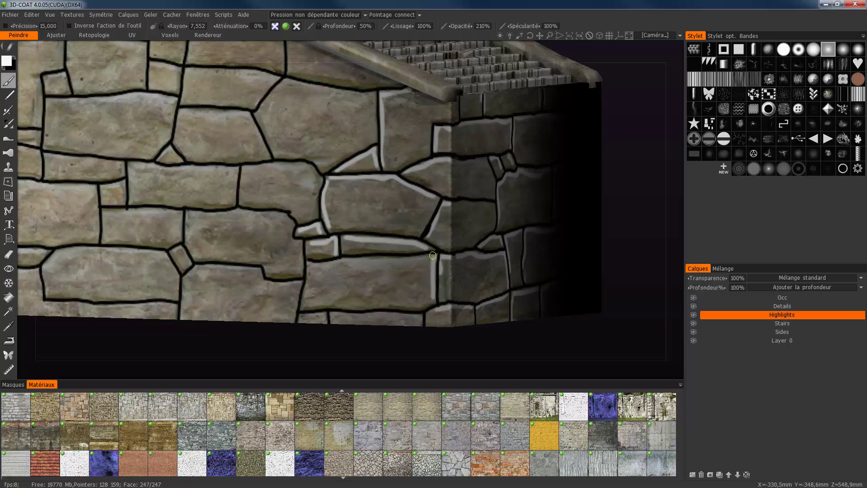
drag(431, 255, 363, 262)
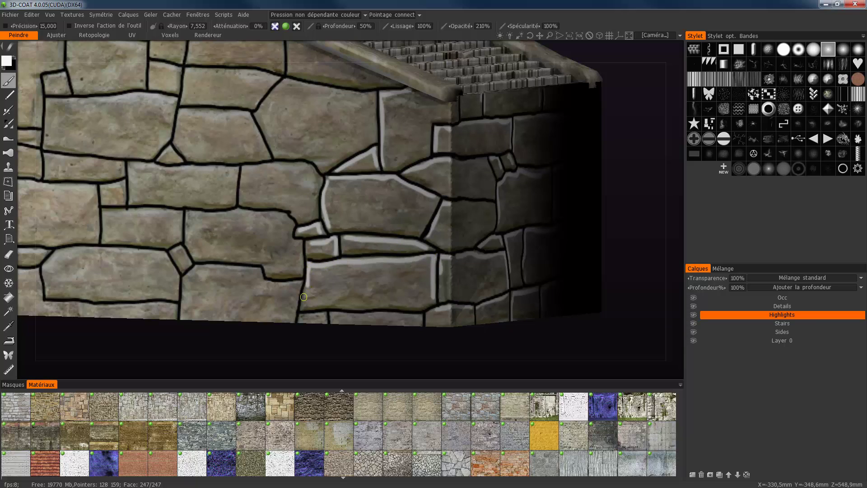
mouse_move(303, 297)
mouse_down()
mouse_move(301, 312)
mouse_move(321, 313)
mouse_up()
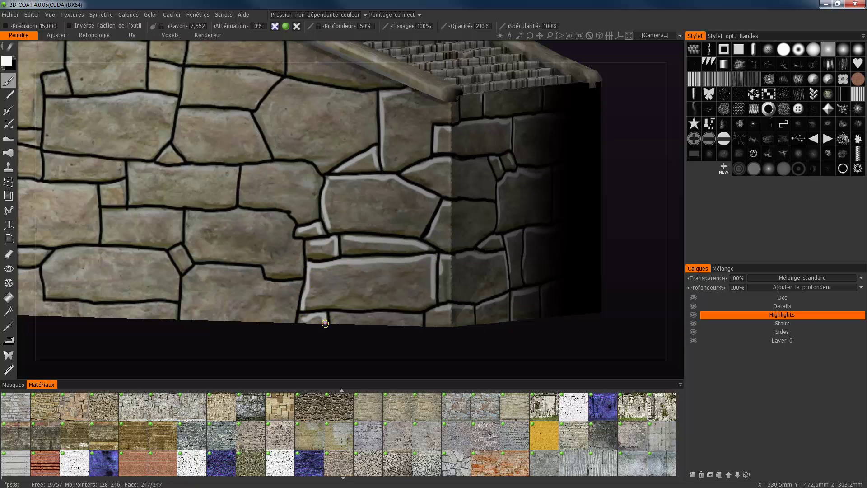
drag(380, 315, 334, 316)
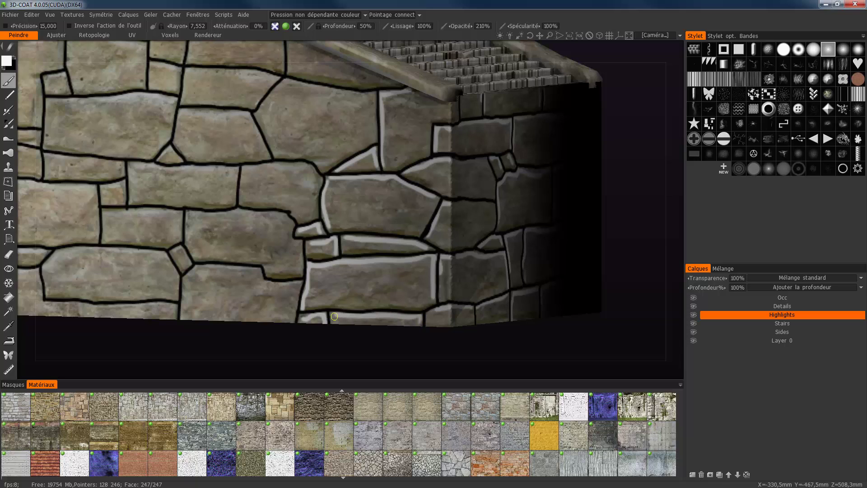
Step: Highlight the large notched bottom stone and the upper edges of the stones in the two rows above it
drag(307, 345, 348, 345)
drag(294, 282, 187, 267)
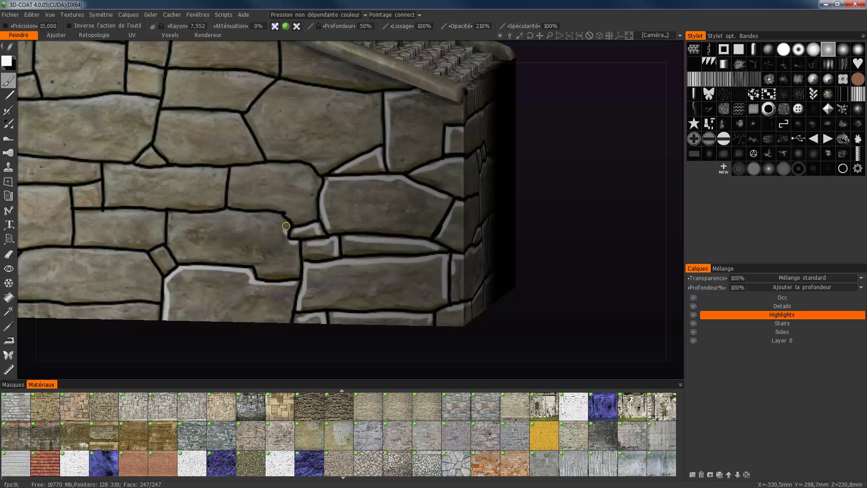
drag(276, 215, 76, 211)
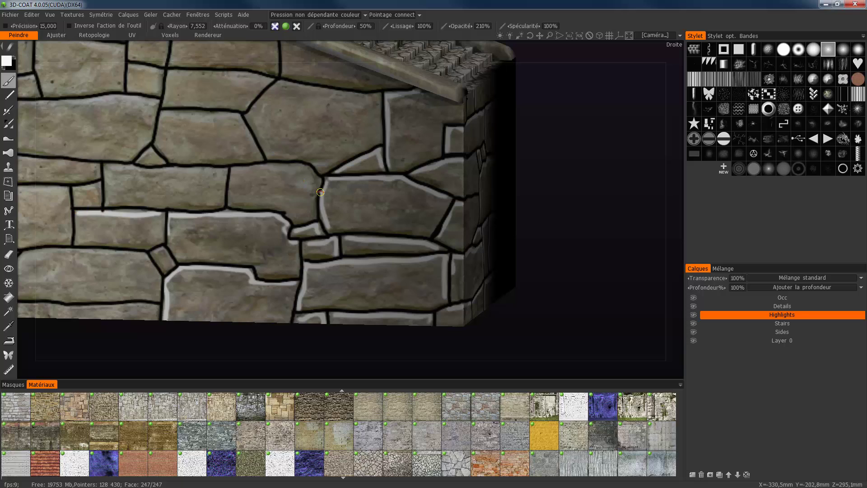
drag(301, 168, 108, 166)
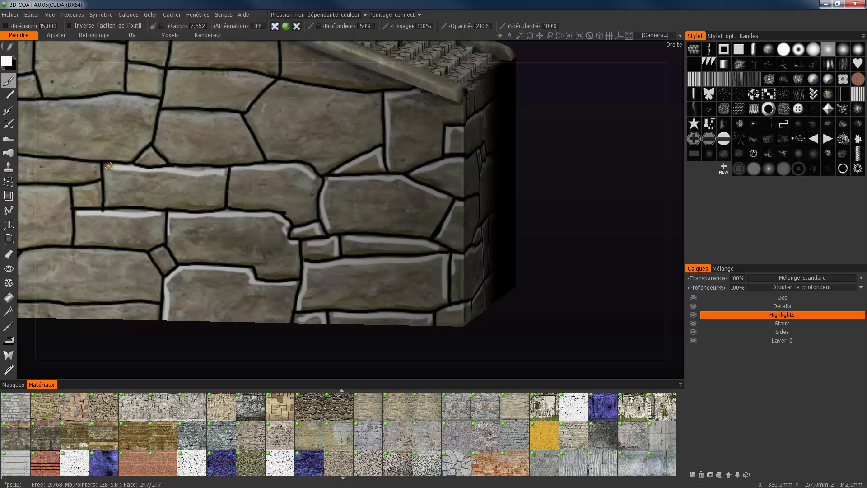
drag(228, 167, 229, 211)
Step: Paint white highlights along the large angular stone beneath the railing and the two shorter stones adjoining its slanted edges
middle_drag(276, 227, 432, 257)
mouse_move(539, 126)
mouse_down()
mouse_move(436, 114)
mouse_move(401, 144)
mouse_up()
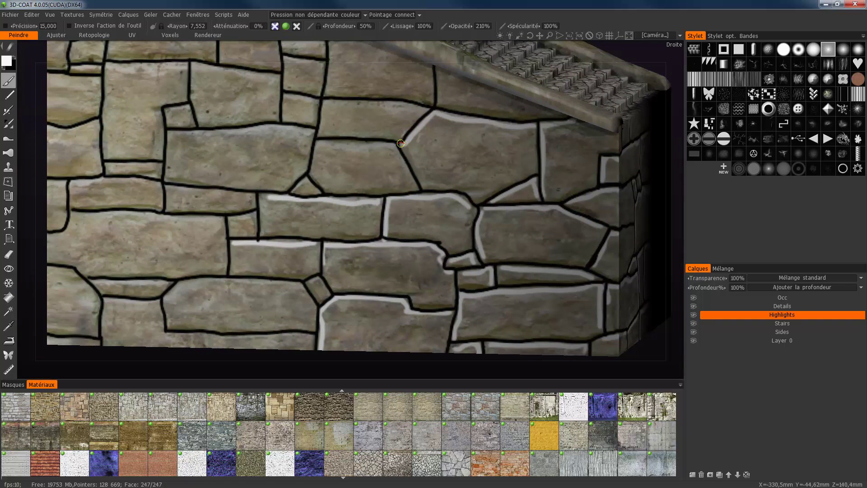
mouse_move(410, 176)
mouse_down()
mouse_move(415, 184)
mouse_move(403, 170)
mouse_move(317, 144)
mouse_up()
drag(412, 108, 323, 100)
drag(407, 105, 356, 104)
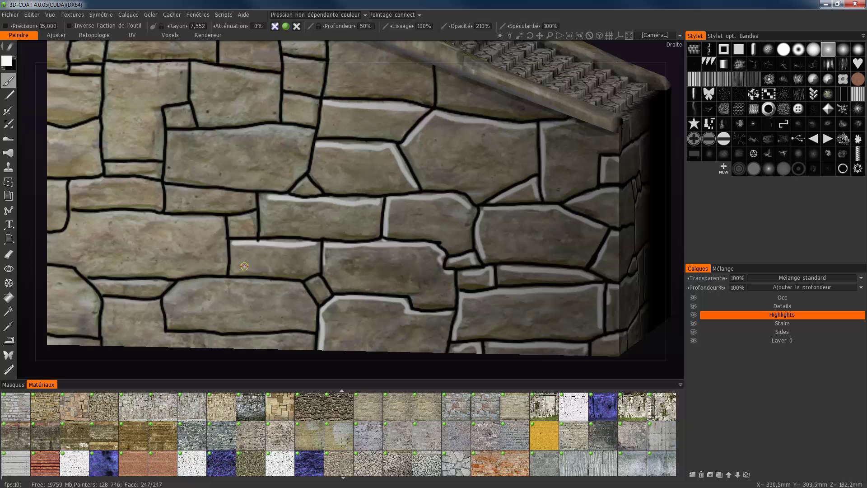
Step: Highlight the small stacked stones beneath the railing, the squarish and small slanted stones beside them, and the long stone below
middle_drag(244, 164, 327, 207)
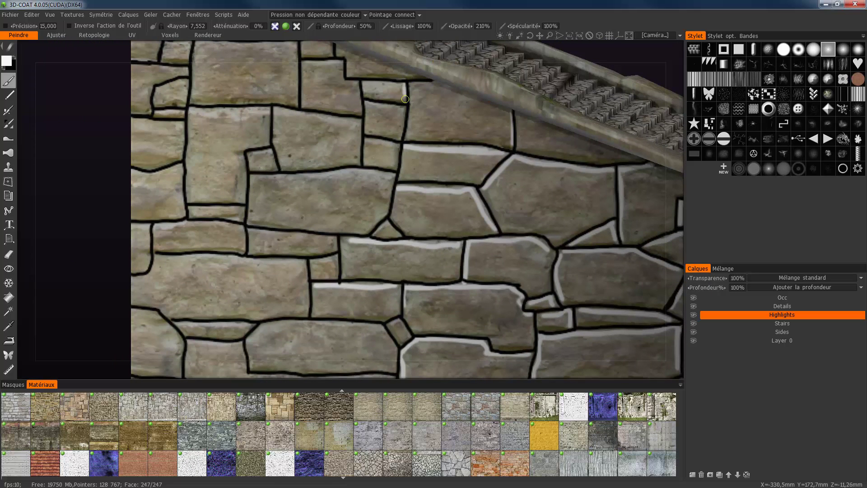
mouse_move(403, 107)
mouse_down()
mouse_move(371, 103)
mouse_move(403, 117)
mouse_move(412, 83)
mouse_move(434, 82)
mouse_up()
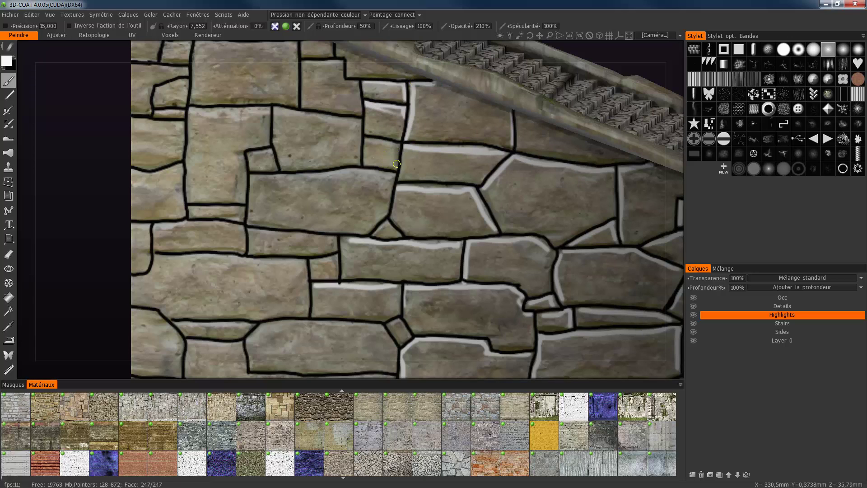
mouse_move(387, 145)
mouse_down()
mouse_move(367, 141)
mouse_move(357, 122)
mouse_move(274, 111)
mouse_move(271, 152)
mouse_move(248, 156)
mouse_up()
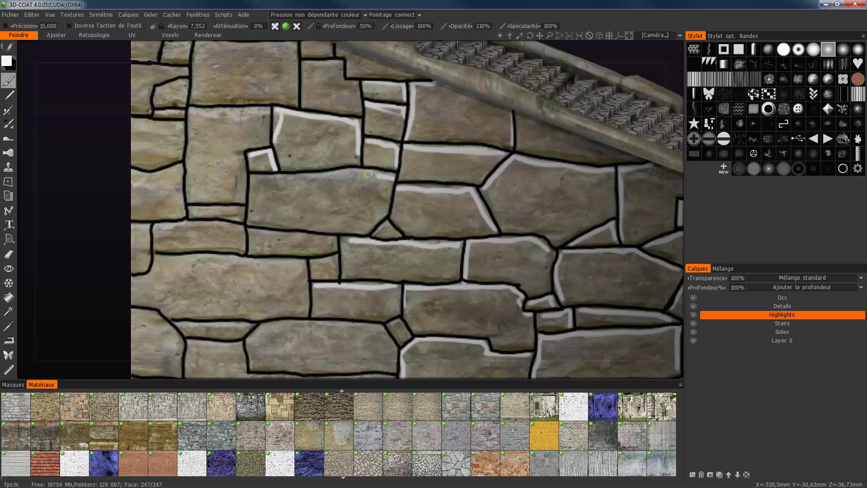
drag(331, 174, 250, 177)
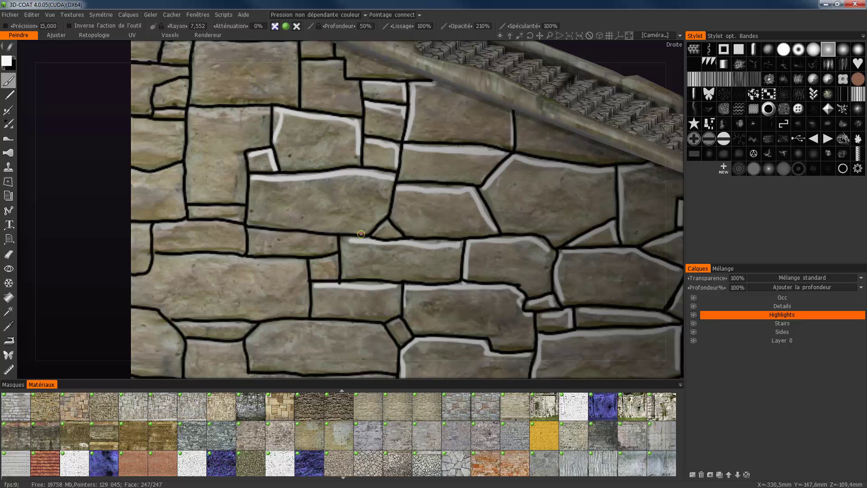
Step: Highlight the small triangular stone, the narrow stones in the middle row and the long stone running to the wall's edge
mouse_move(400, 235)
mouse_down()
mouse_move(384, 224)
mouse_move(334, 249)
mouse_move(249, 230)
mouse_up()
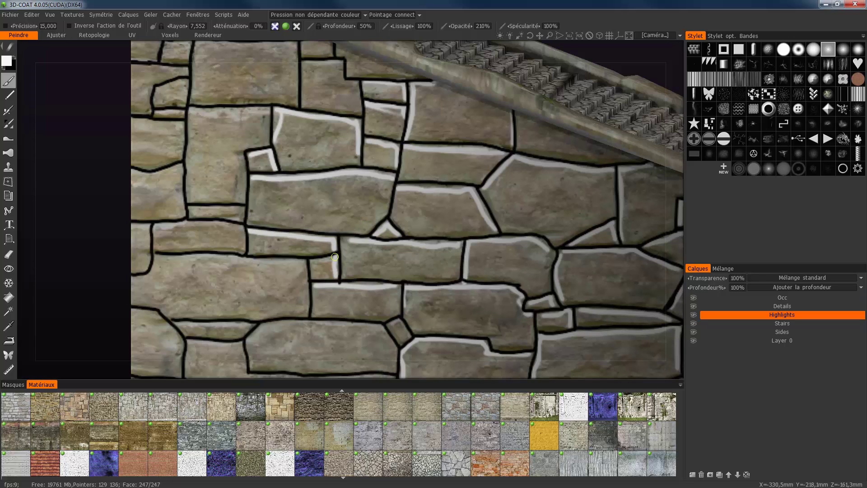
mouse_move(336, 257)
mouse_down()
mouse_move(168, 258)
mouse_move(133, 278)
mouse_up()
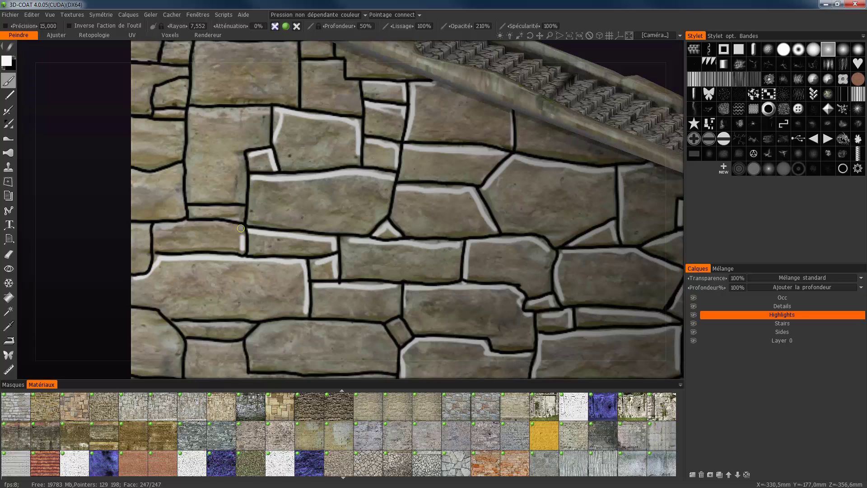
drag(218, 224, 153, 225)
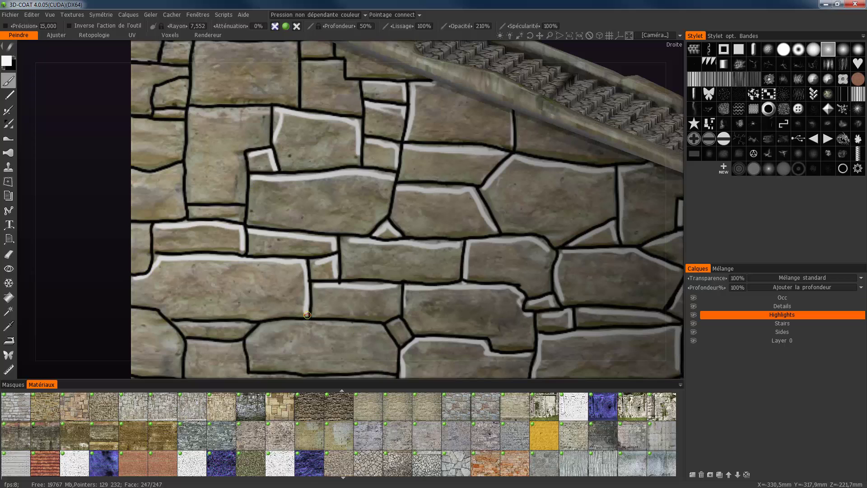
Step: Paint white highlights around the long arched stone in the lower row and on the small diamond-shaped stone beside it
scroll(389, 349, down, 1)
middle_drag(389, 348, 425, 253)
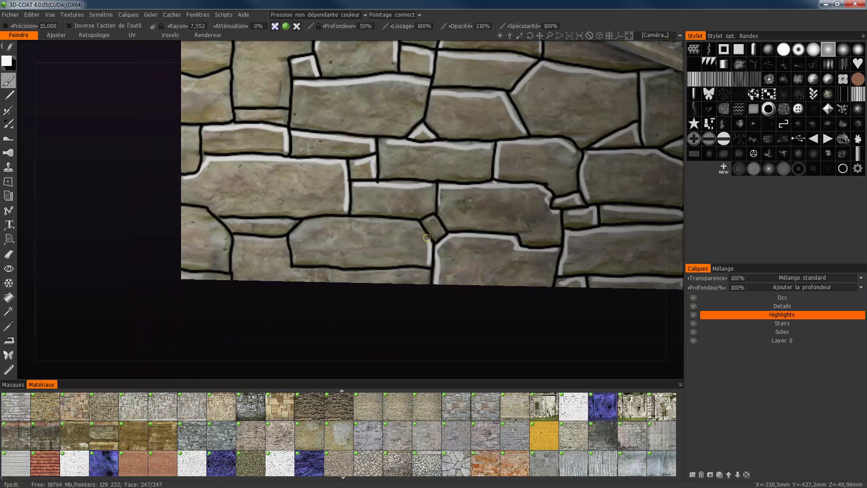
drag(337, 220, 297, 232)
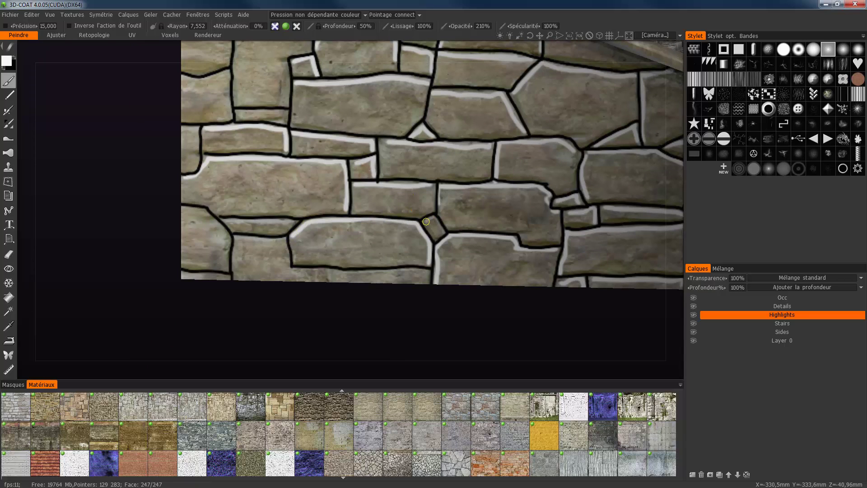
middle_drag(441, 232, 427, 272)
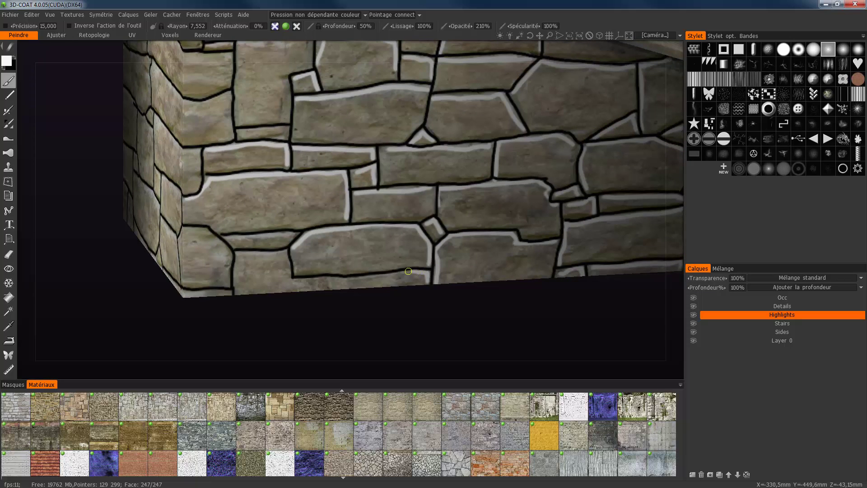
Step: Highlight the thin bottom-row stone beneath the arched stone, plus the neighbouring bottom stone, the rounded corner stone and the wedge between them
drag(409, 271, 358, 280)
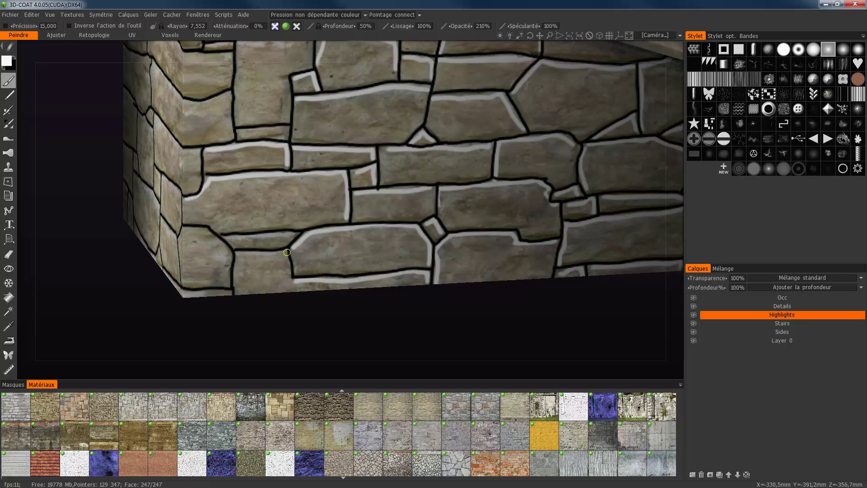
drag(290, 277, 286, 252)
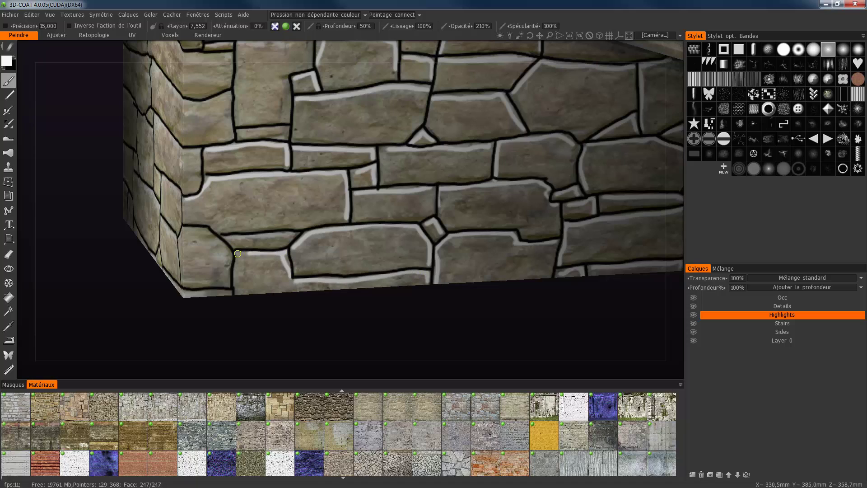
mouse_move(236, 294)
mouse_down()
mouse_move(202, 230)
mouse_move(183, 229)
mouse_move(225, 237)
mouse_up()
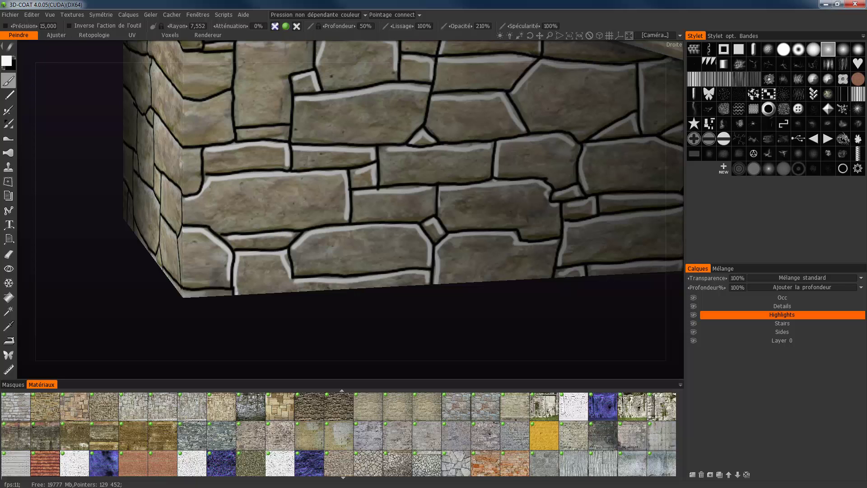
Step: Highlight the upper edges of the three stacked stones that wrap around the corner to the adjoining wall
alt+middle_drag(226, 237, 310, 271)
alt+drag(310, 271, 339, 271)
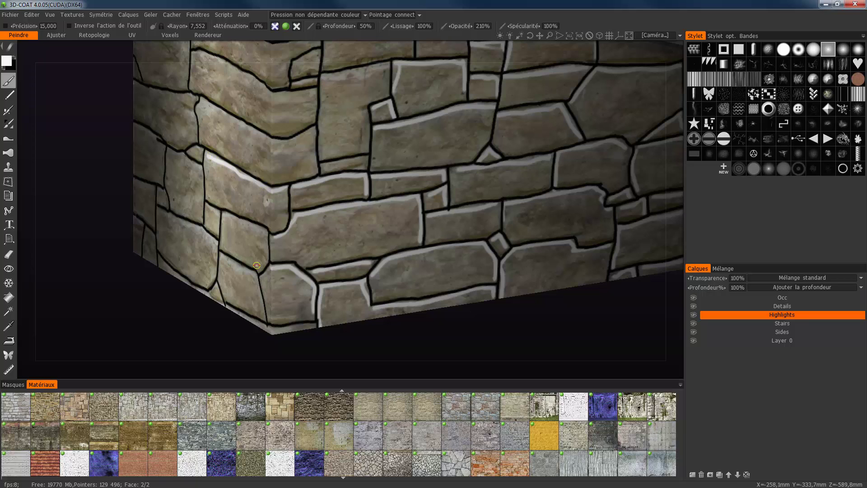
alt+middle_drag(256, 265, 319, 289)
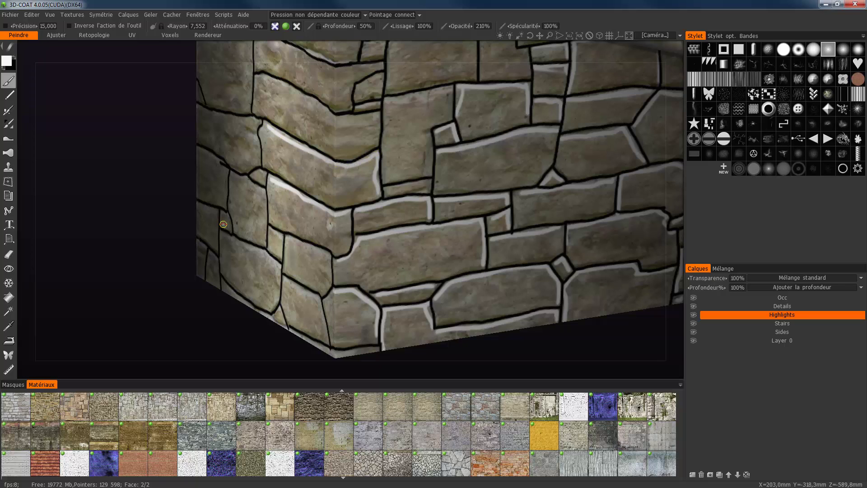
middle_drag(167, 181, 207, 225)
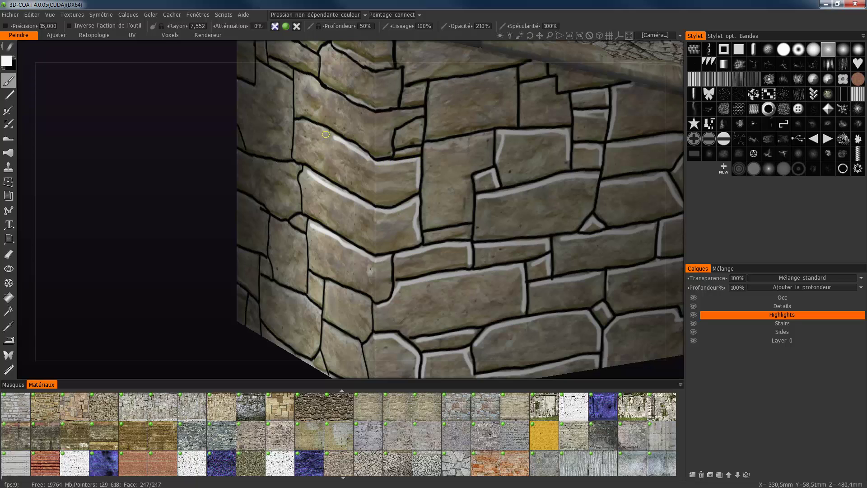
drag(326, 134, 313, 127)
Step: Paint white highlights on the small angular stone and the thin stone beneath it, beside the upper corner stones
drag(404, 150, 398, 152)
drag(422, 120, 415, 123)
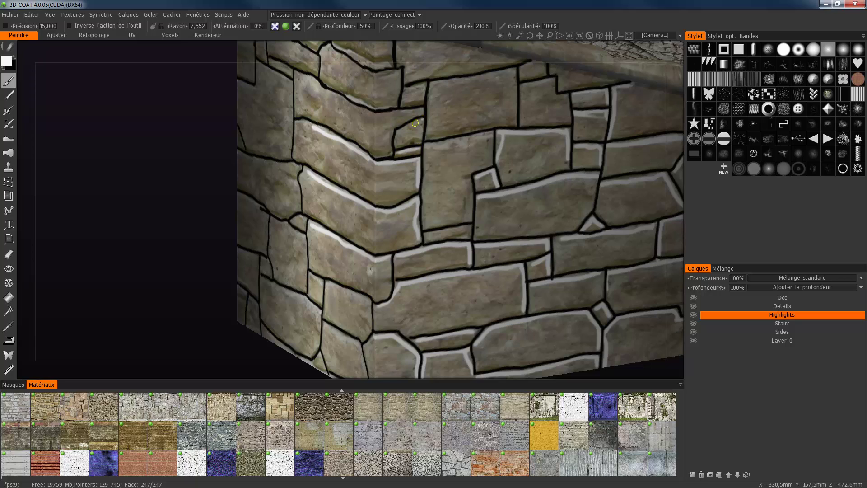
click(395, 146)
Step: Highlight the top and side edges of the tall notched stone and the large rectangular stone above it
drag(444, 141, 425, 145)
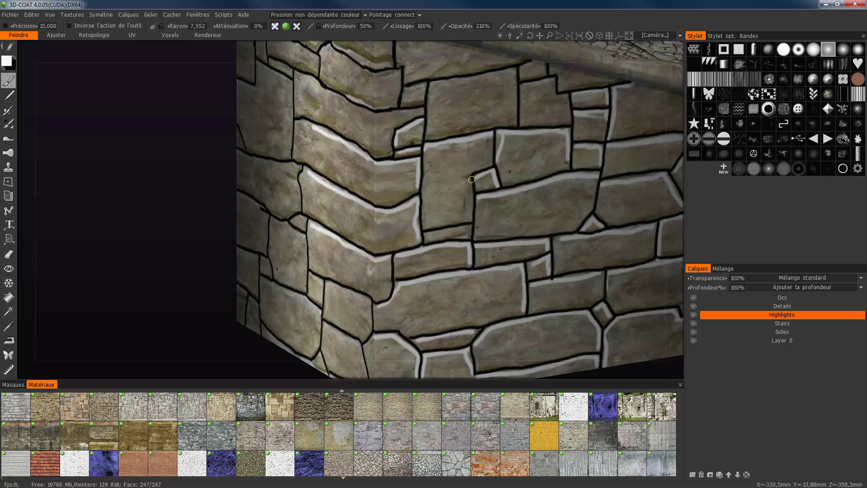
drag(425, 152, 425, 213)
mouse_move(517, 121)
mouse_down()
mouse_move(515, 71)
mouse_move(430, 83)
mouse_move(428, 121)
mouse_up()
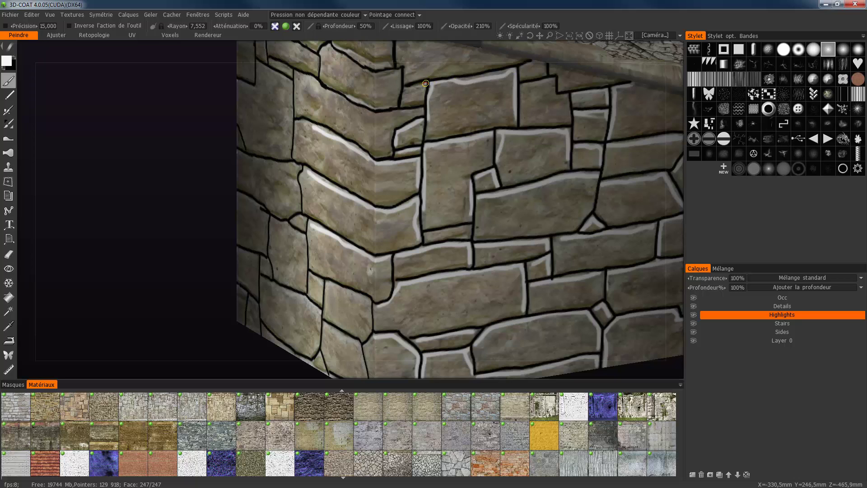
Step: Highlight the small wedge beside the large rectangular stone and the adjacent upper stone wrapping around the wall corner
mouse_move(424, 85)
mouse_down()
mouse_move(406, 89)
mouse_move(401, 106)
mouse_up()
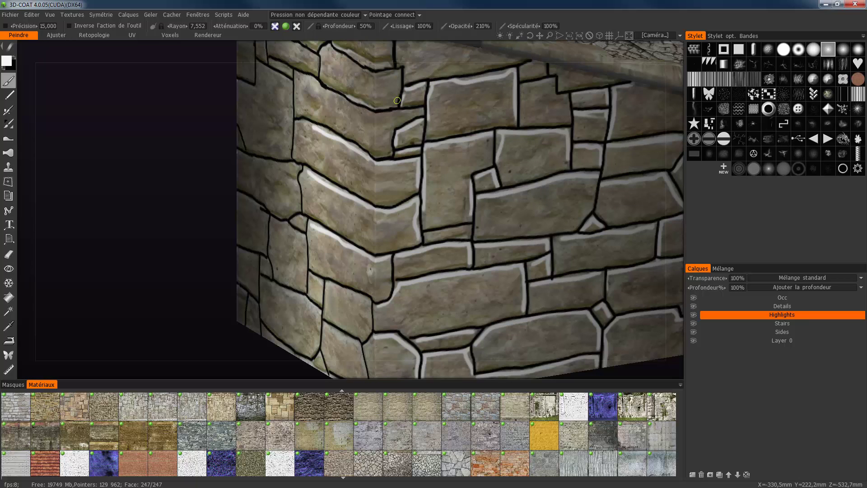
middle_drag(280, 127, 233, 201)
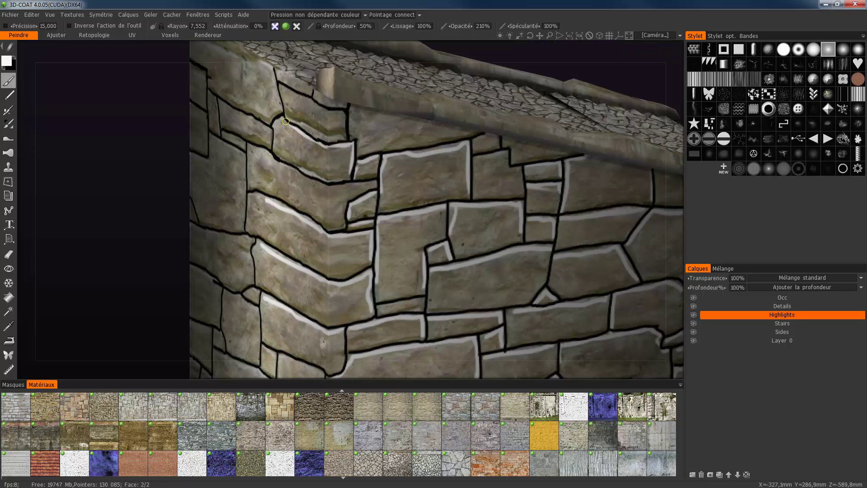
drag(272, 125, 275, 142)
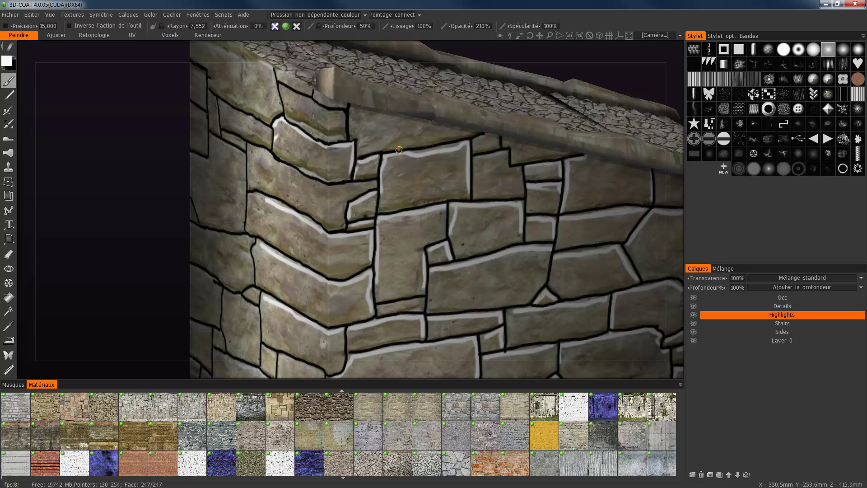
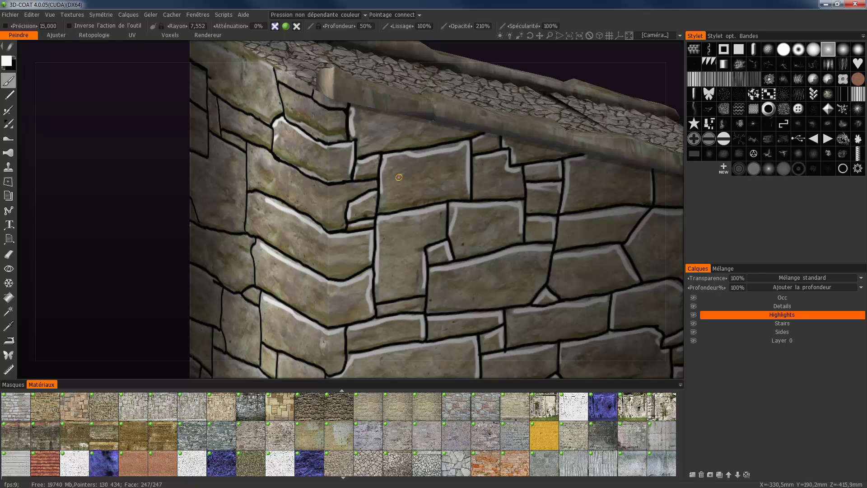
Step: Highlight the upper edges of the thin stone below the border's end and the long corner stones on the end wall
mouse_move(399, 177)
middle_down()
mouse_move(266, 287)
mouse_move(286, 297)
middle_up()
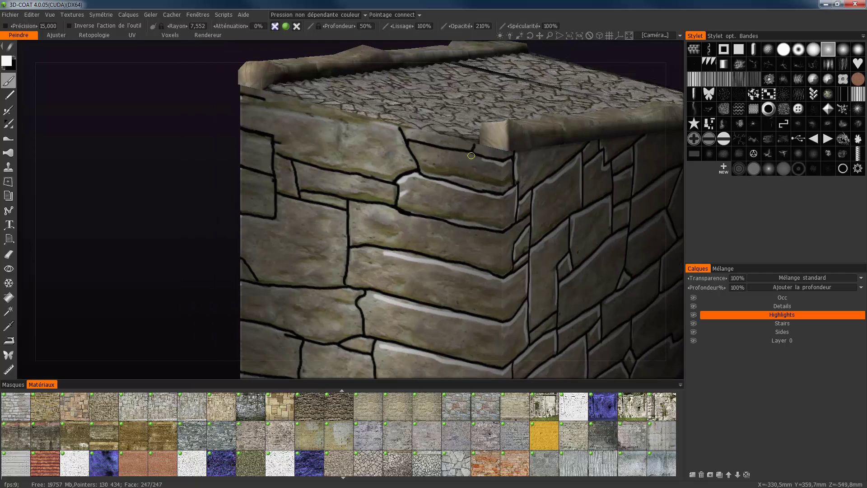
drag(428, 148, 412, 144)
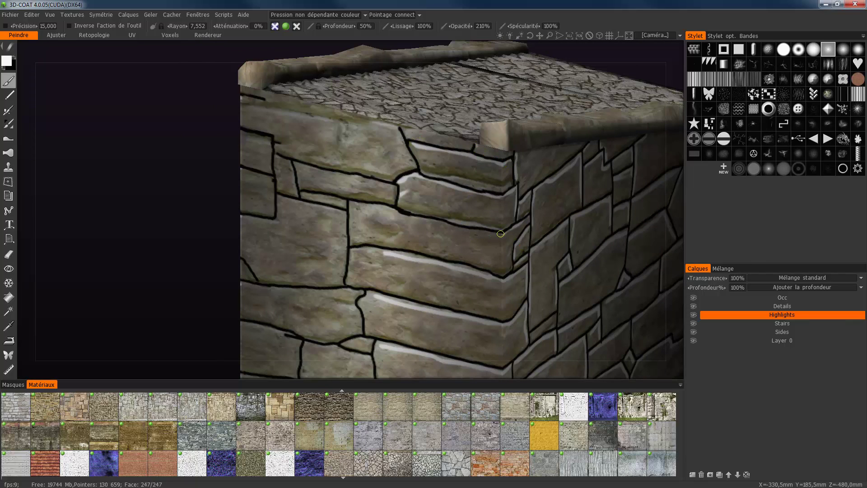
drag(466, 231, 349, 200)
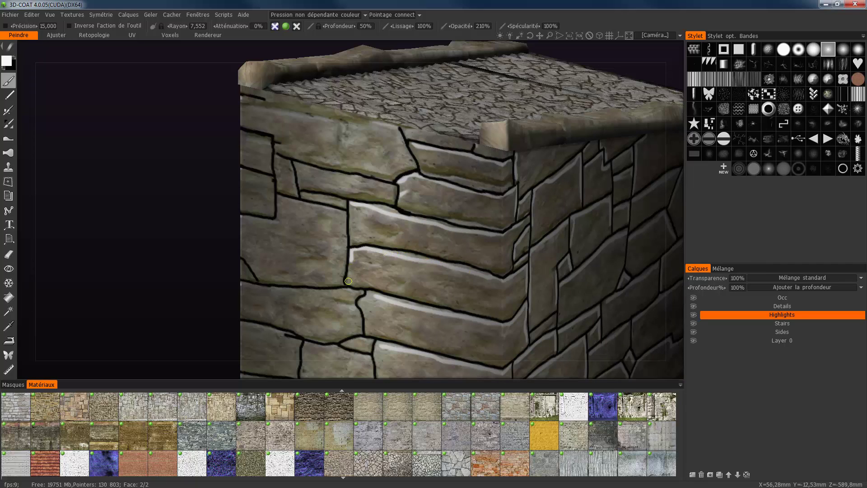
Step: Highlight the large rectangular stone beside the long corner stones, plus the small stones and wide slab above it
drag(323, 208, 279, 198)
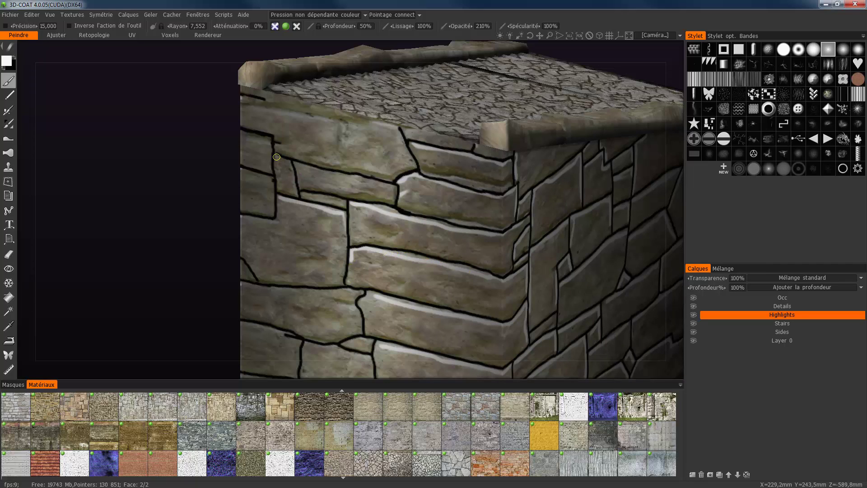
mouse_move(342, 201)
mouse_down()
mouse_move(302, 194)
mouse_move(298, 165)
mouse_up()
alt+drag(270, 268, 298, 268)
drag(411, 116, 419, 131)
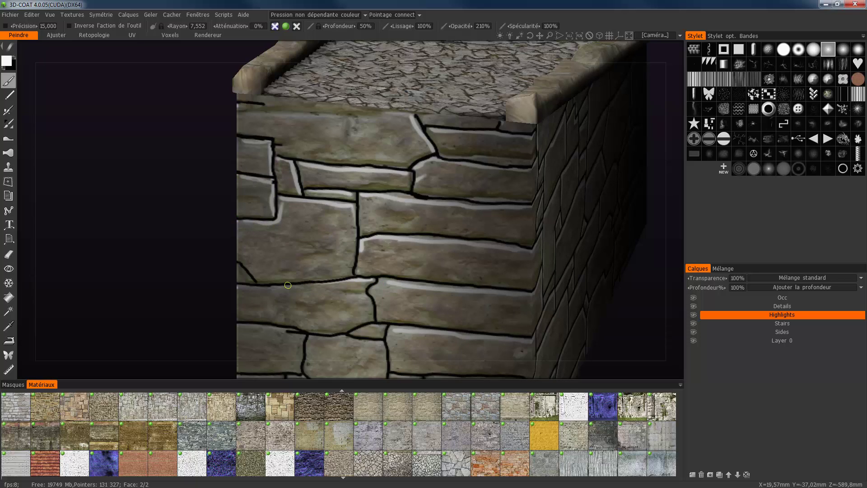
Step: Highlight the wedge at the wall's edge, the sides of the curved joint, and the small triangular stone with the square block beneath
drag(240, 287, 243, 268)
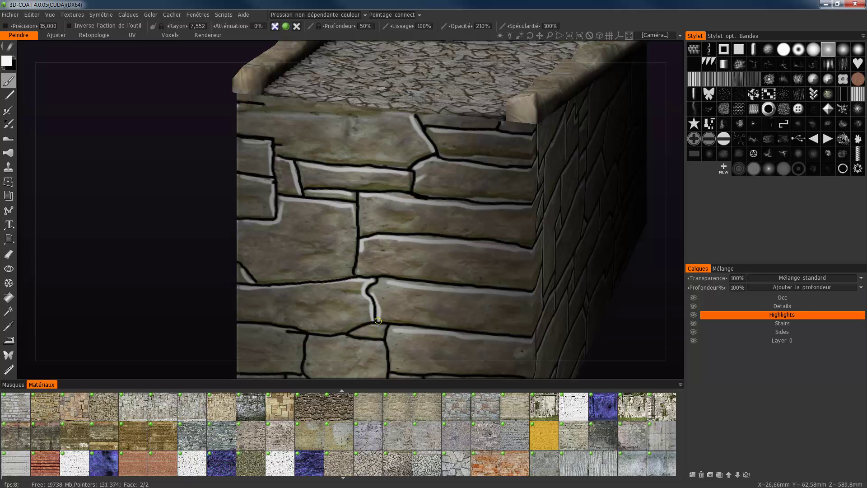
middle_drag(462, 230, 518, 156)
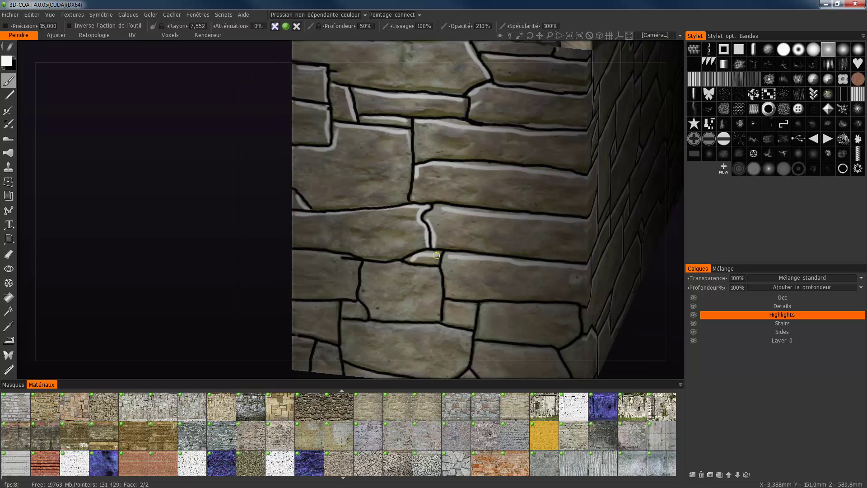
mouse_move(411, 260)
mouse_down()
mouse_move(436, 261)
mouse_move(439, 318)
mouse_up()
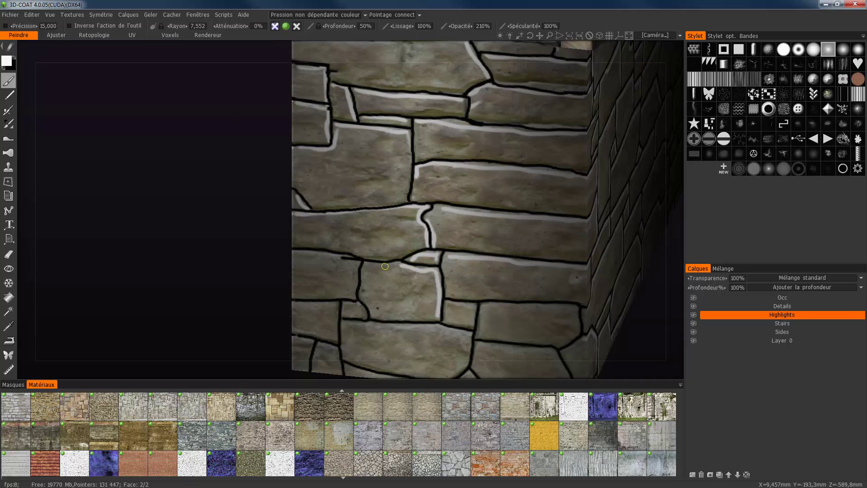
Step: Highlight the square block's remaining side, the small stones flanking it and the top of the rectangular stone near the corner
mouse_move(362, 265)
mouse_down()
mouse_move(359, 298)
mouse_move(335, 342)
mouse_up()
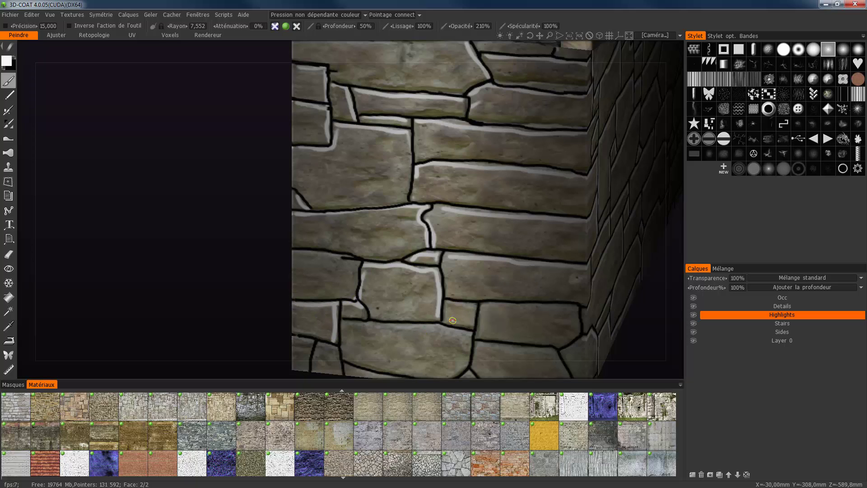
mouse_move(447, 300)
mouse_down()
mouse_move(474, 305)
mouse_move(473, 327)
mouse_up()
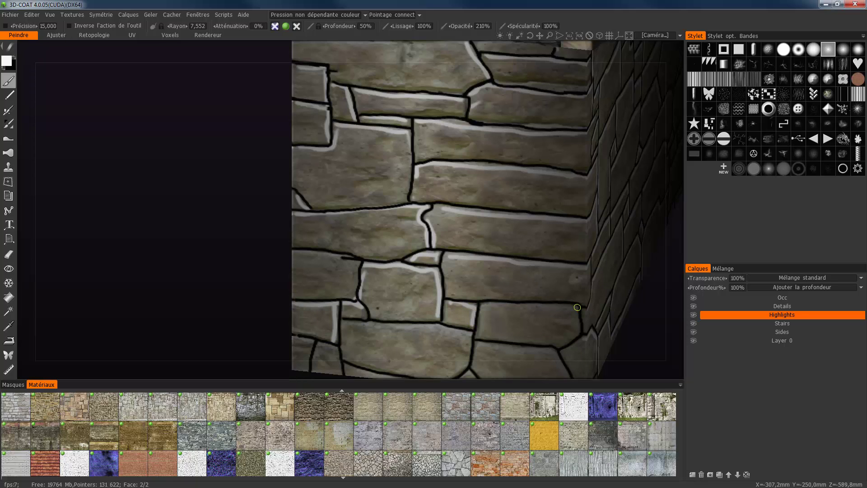
drag(573, 306, 485, 305)
Step: Highlight the end wall's base stones: the angular stones by the corner, the wide stone's top edge and the small triangle
alt+middle_drag(572, 291, 531, 190)
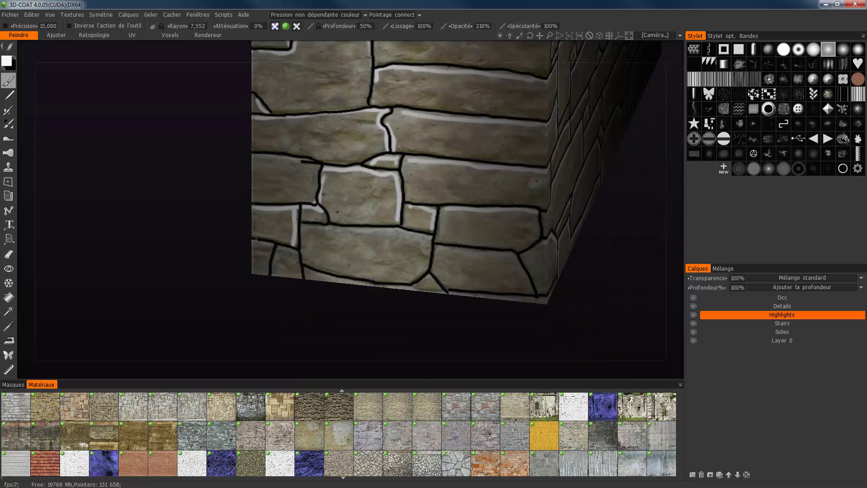
alt+drag(532, 190, 516, 192)
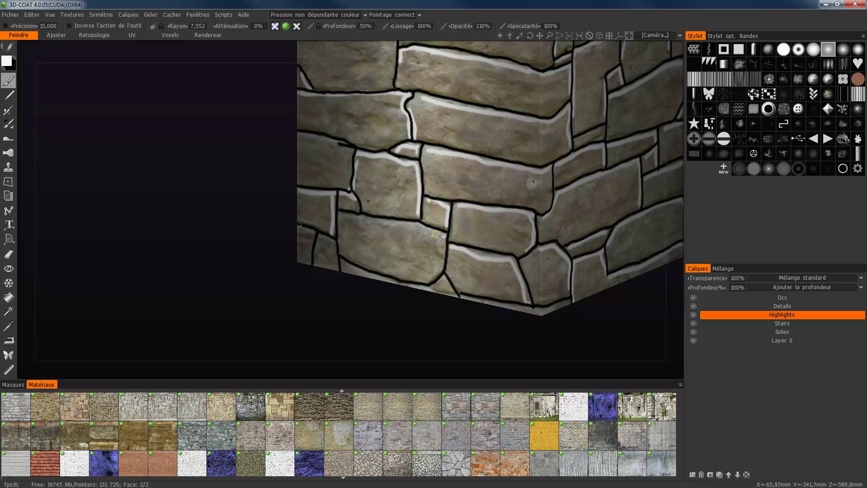
mouse_move(404, 224)
mouse_down()
mouse_move(340, 215)
mouse_move(356, 218)
mouse_up()
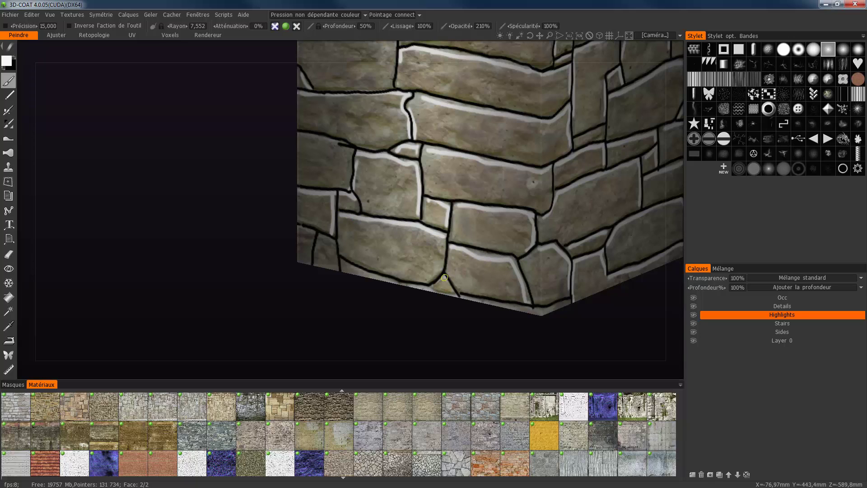
drag(445, 276, 453, 293)
Step: Highlight the side and top of the stone left of the square block and the small stones at the opposite bottom corner
drag(174, 307, 349, 302)
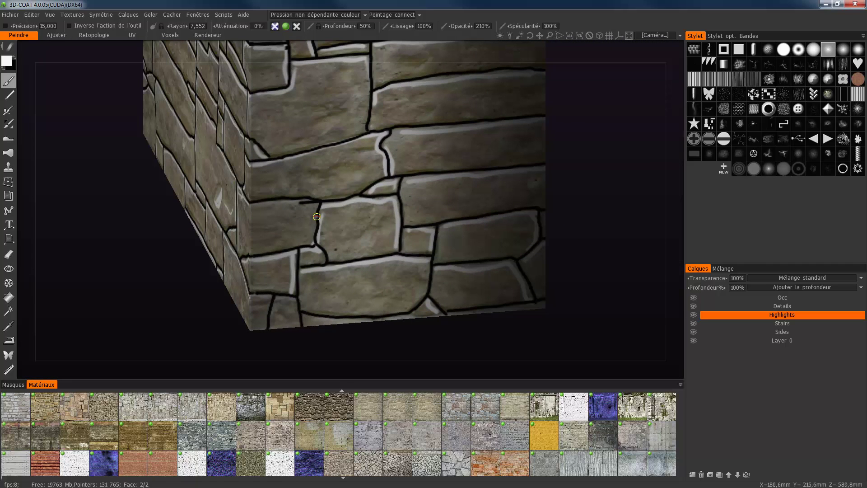
drag(312, 241, 315, 206)
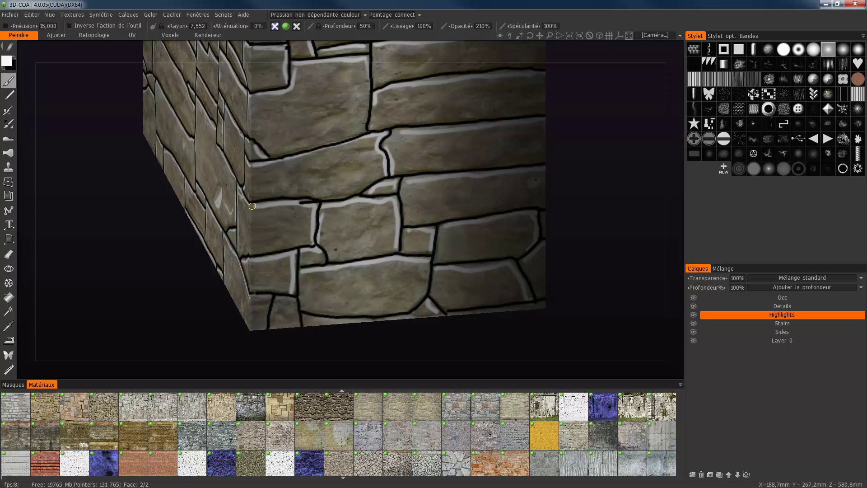
middle_drag(252, 206, 282, 194)
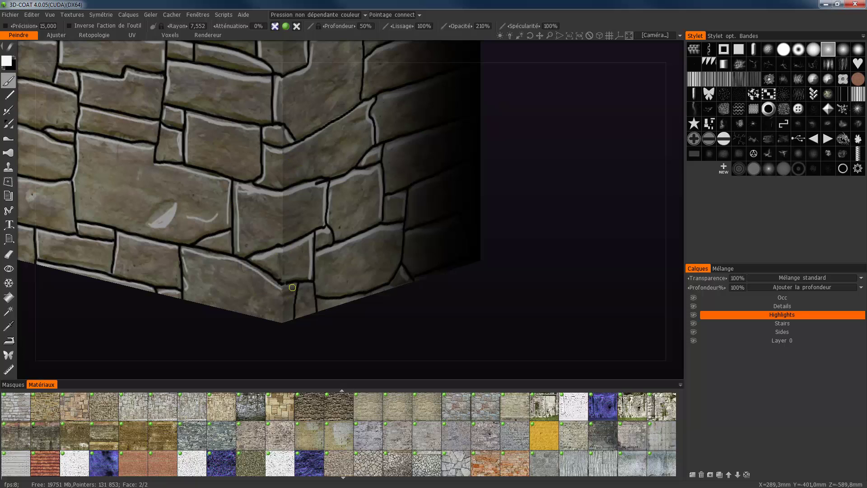
mouse_move(281, 287)
mouse_down()
mouse_move(292, 284)
mouse_move(299, 301)
mouse_up()
Step: Complete the corner highlights on the stone just below the border's end and on the stone at the wall's base
alt+middle_drag(298, 302, 320, 423)
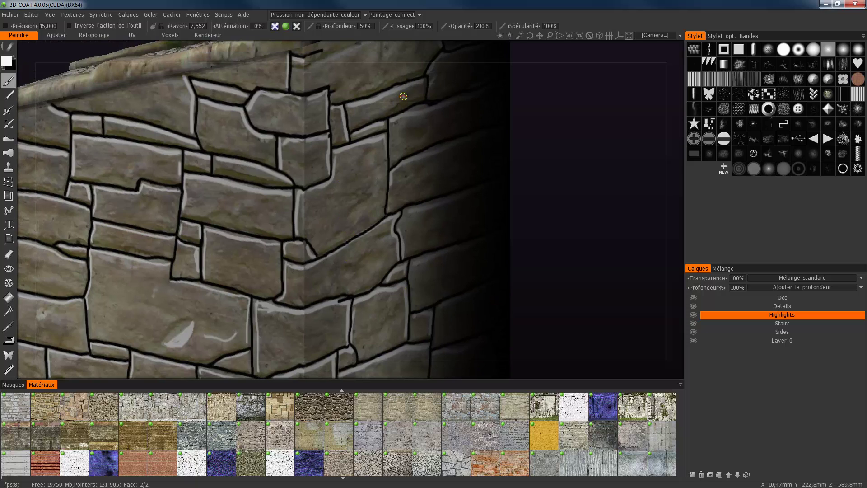
scroll(404, 97, down, 3)
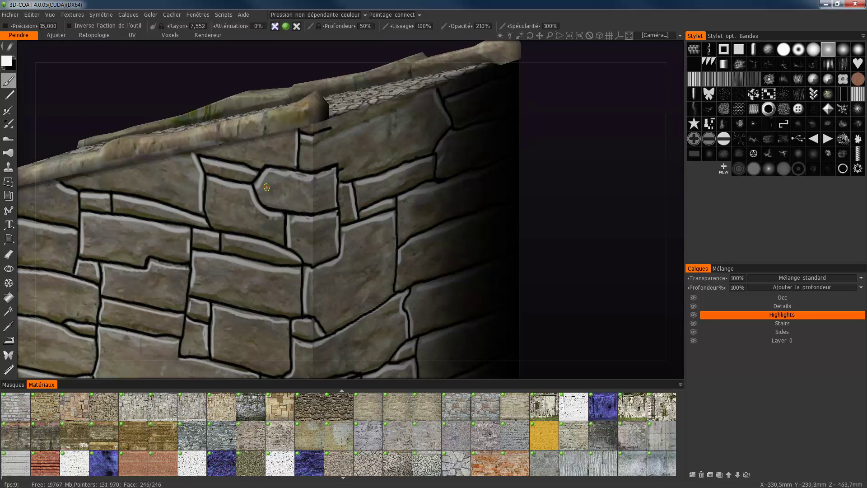
scroll(497, 202, down, 3)
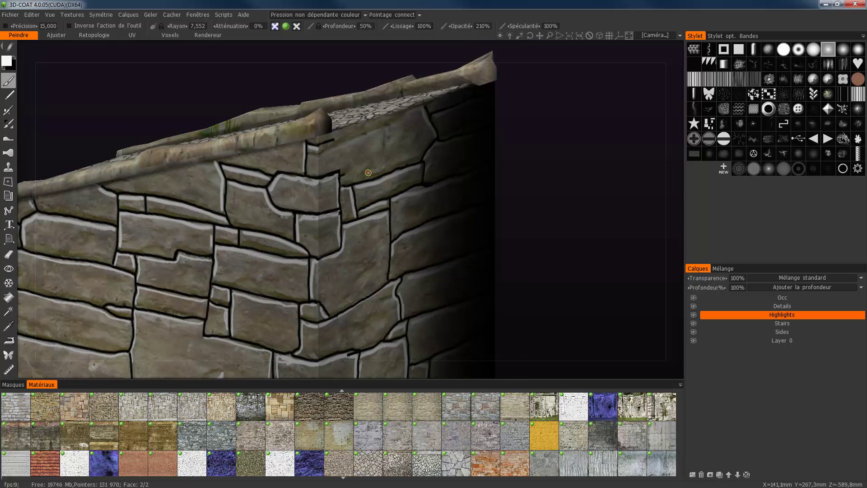
drag(317, 160, 318, 146)
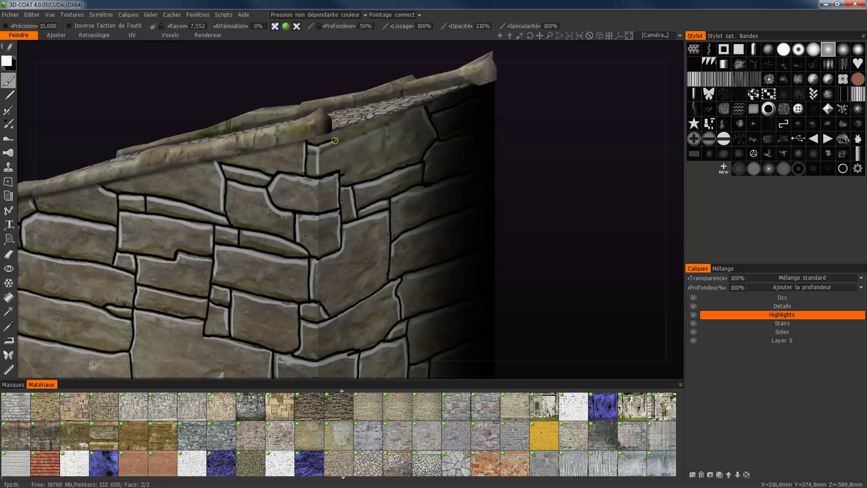
middle_drag(316, 289, 381, 176)
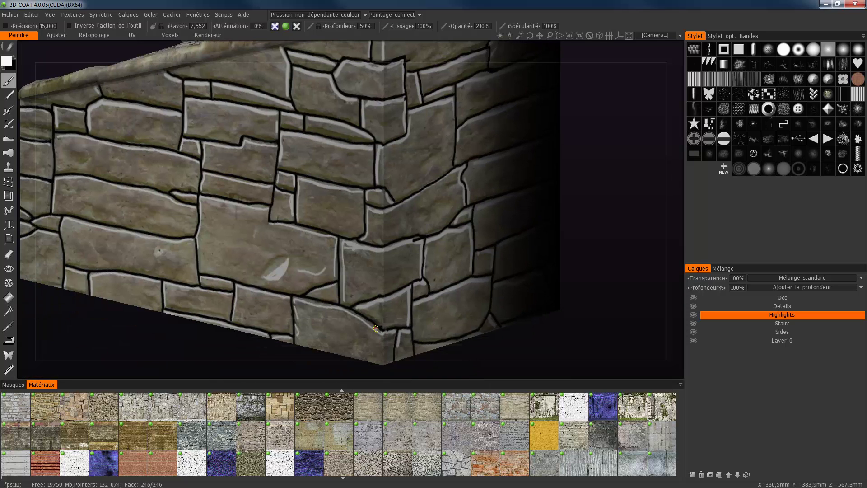
alt+drag(376, 328, 425, 323)
Step: On the Details layer, paint a black joint across the stone border near the foot of the stairs
alt+right_drag(407, 311, 393, 245)
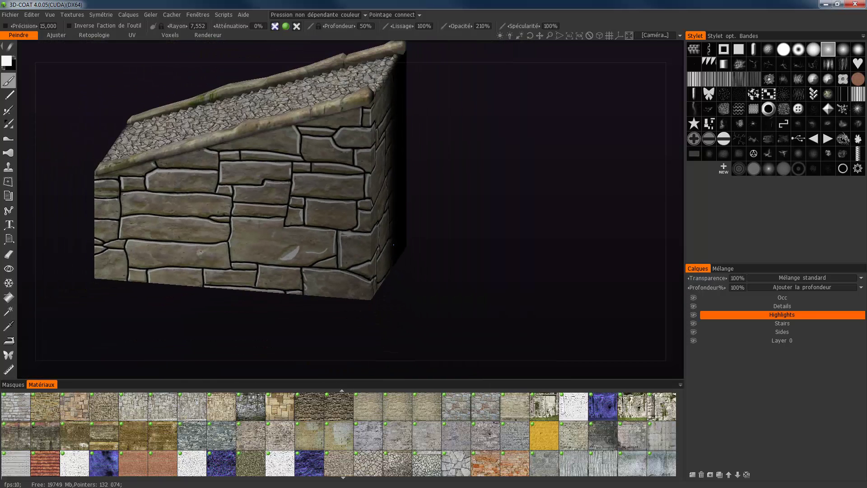
alt+drag(394, 245, 483, 262)
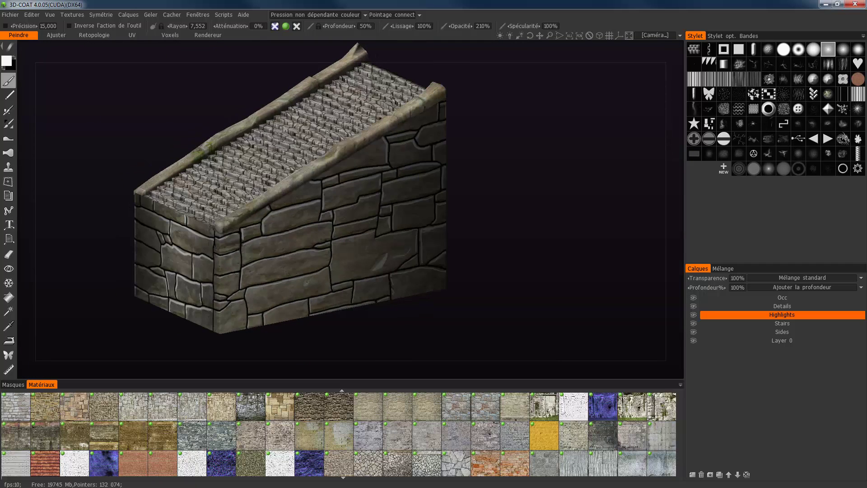
mouse_move(379, 262)
alt+mouse_down()
mouse_move(364, 271)
mouse_move(429, 262)
alt+mouse_up()
alt+right_drag(428, 262, 431, 276)
scroll(409, 310, up, 2)
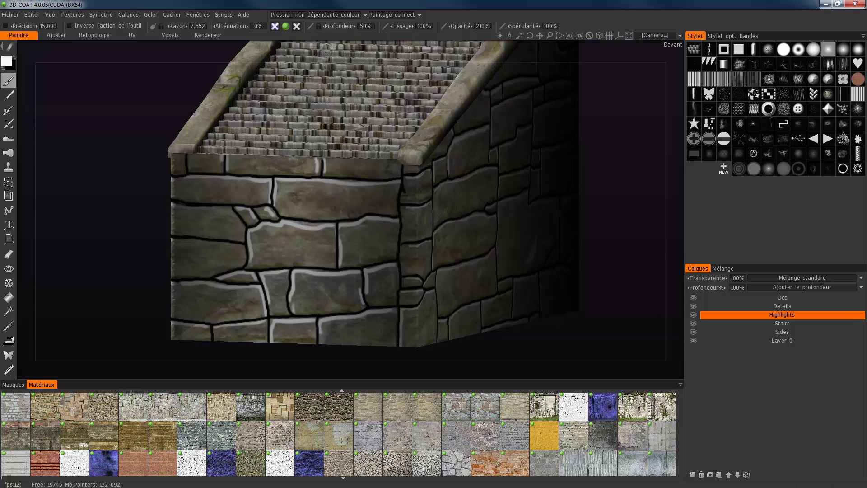
mouse_move(573, 107)
alt+mouse_down()
mouse_move(518, 307)
mouse_move(441, 355)
alt+mouse_up()
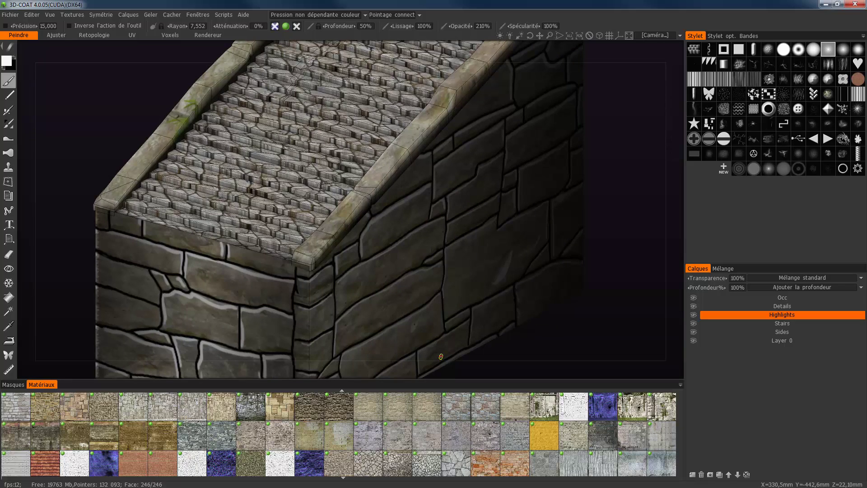
ctrl+click(859, 307)
ctrl+click(859, 314)
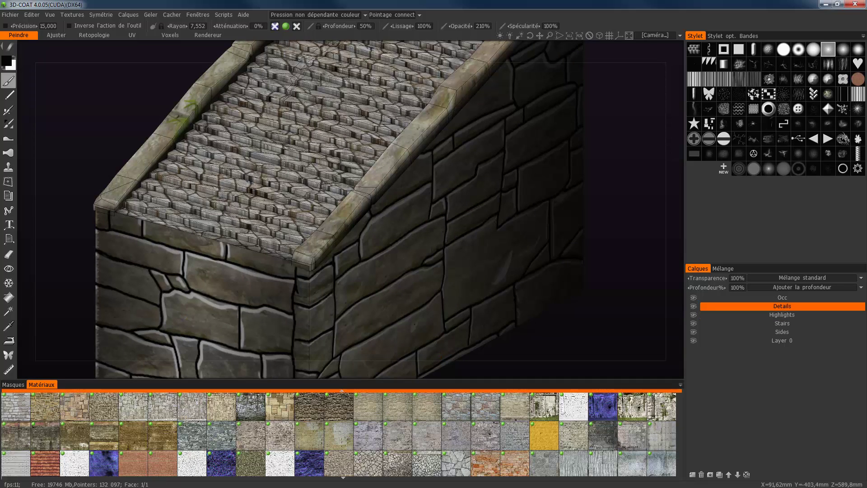
middle_drag(350, 210, 462, 263)
alt+right_drag(351, 210, 396, 180)
alt+drag(396, 209, 336, 204)
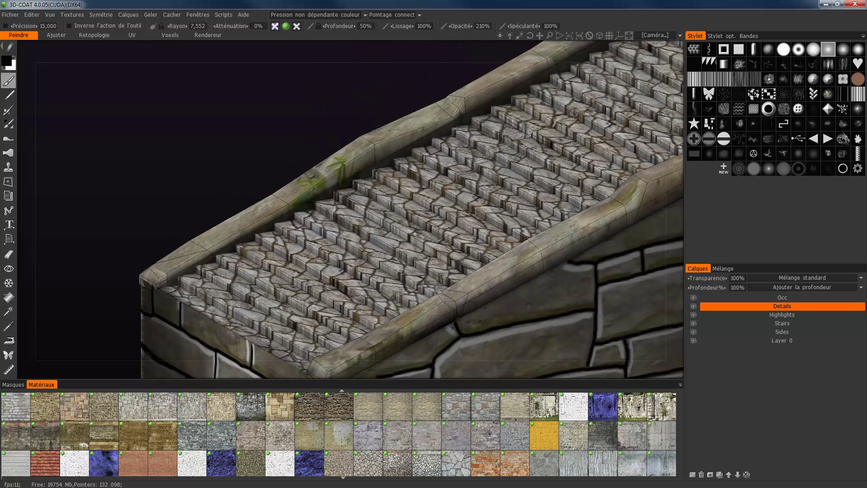
middle_drag(462, 296, 399, 266)
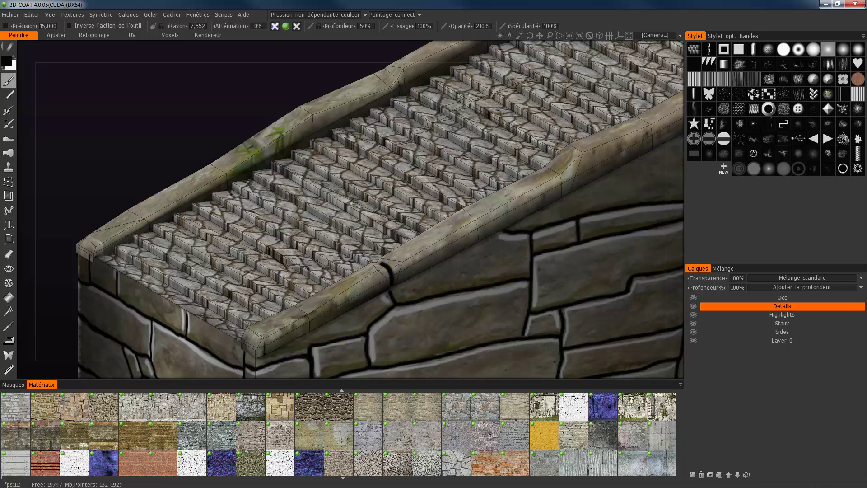
Step: With a brush radius of 3,688, reinforce the border joint and paint a second black joint closer to the border's lower end
alt+drag(216, 153, 313, 184)
mouse_move(474, 171)
middle_down()
mouse_move(455, 155)
mouse_move(406, 232)
middle_up()
right_drag(562, 181, 546, 181)
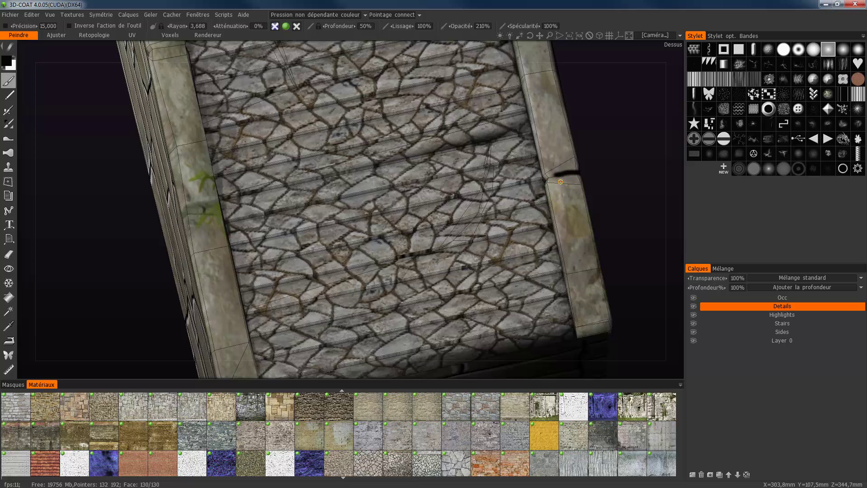
alt+drag(561, 182, 611, 180)
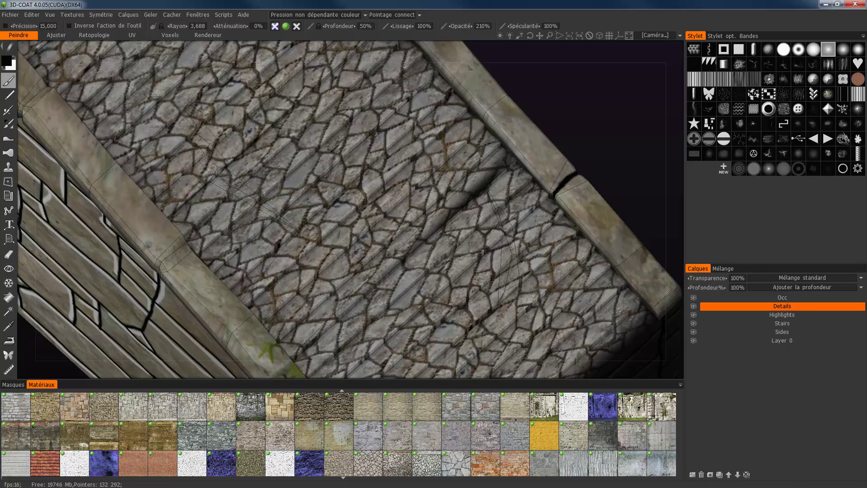
alt+drag(596, 205, 643, 173)
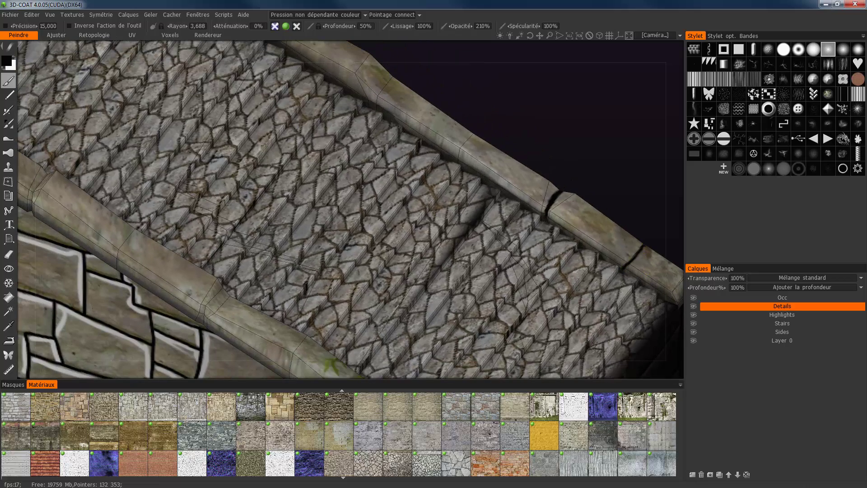
Step: Extend the lowest black joint down the outer side of the stone border to meet the side wall
alt+drag(618, 260, 420, 185)
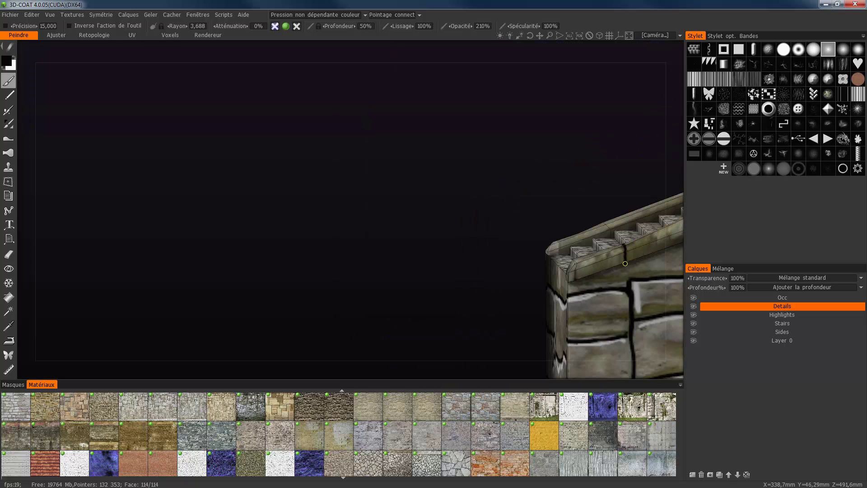
alt+drag(625, 263, 392, 228)
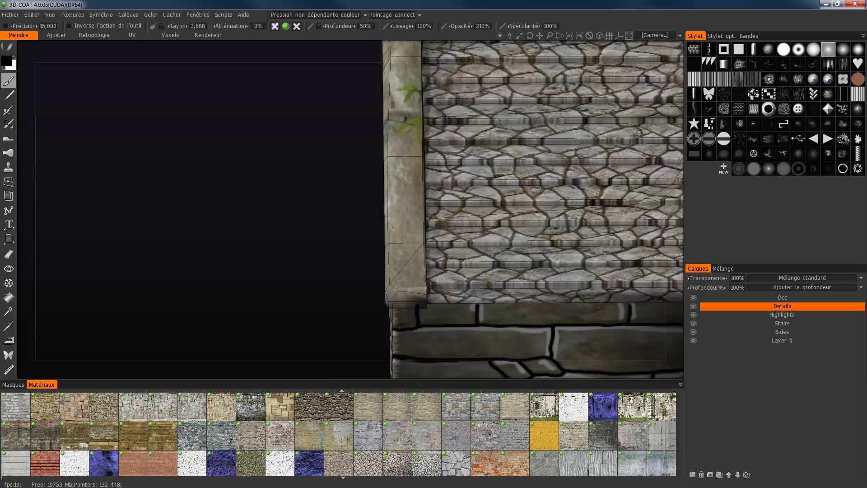
alt+middle_drag(392, 228, 205, 336)
alt+middle_drag(590, 252, 396, 266)
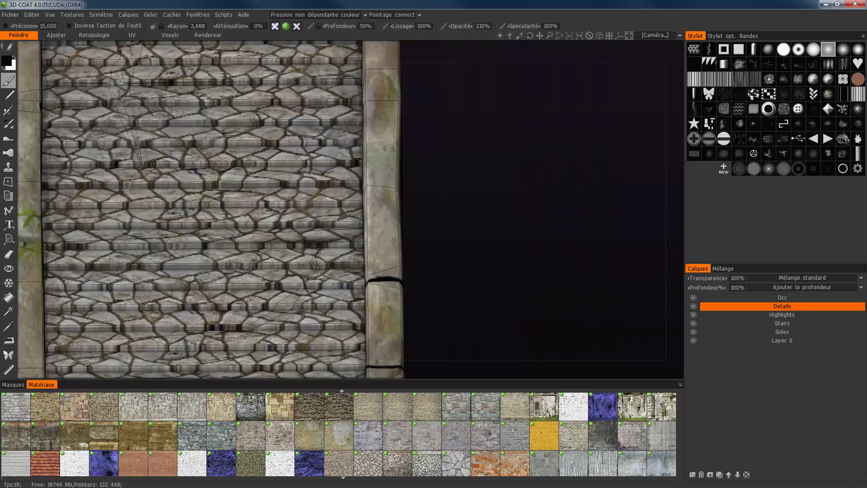
alt+drag(542, 260, 396, 265)
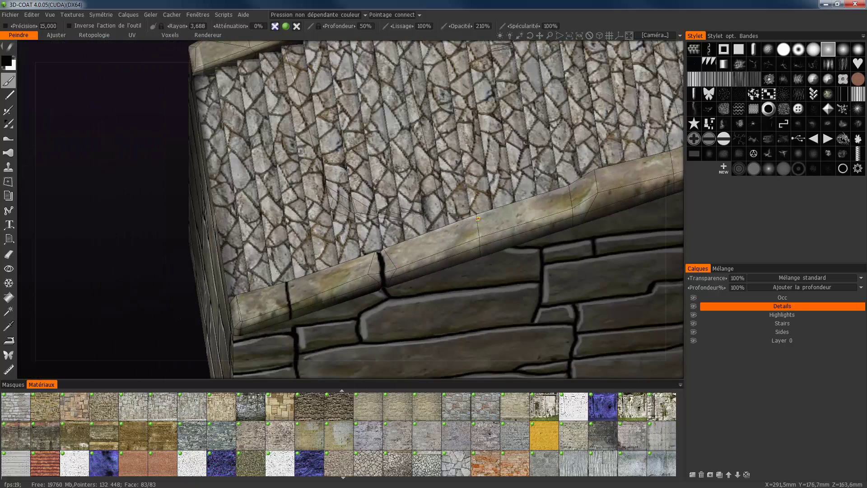
Step: Paint three more black joints across the stone border, spaced along its middle stretch up the stairs
drag(477, 218, 474, 332)
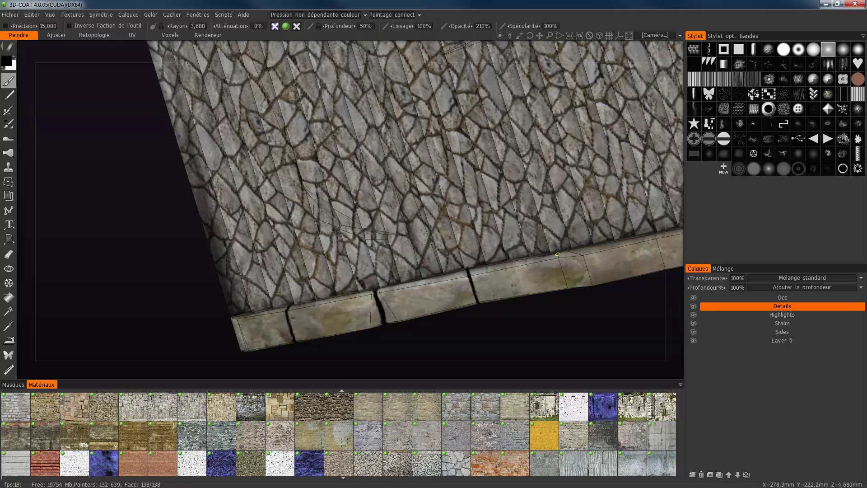
mouse_move(563, 277)
mouse_down()
mouse_move(567, 288)
mouse_move(533, 205)
mouse_up()
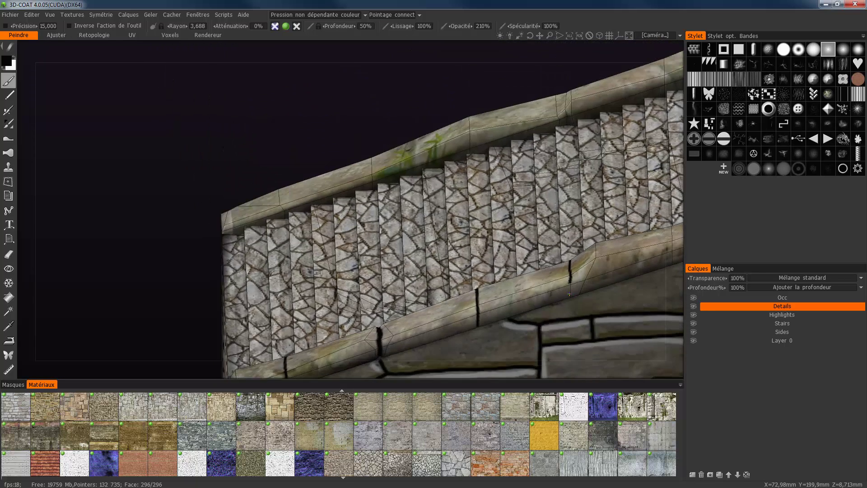
alt+middle_drag(571, 297, 358, 272)
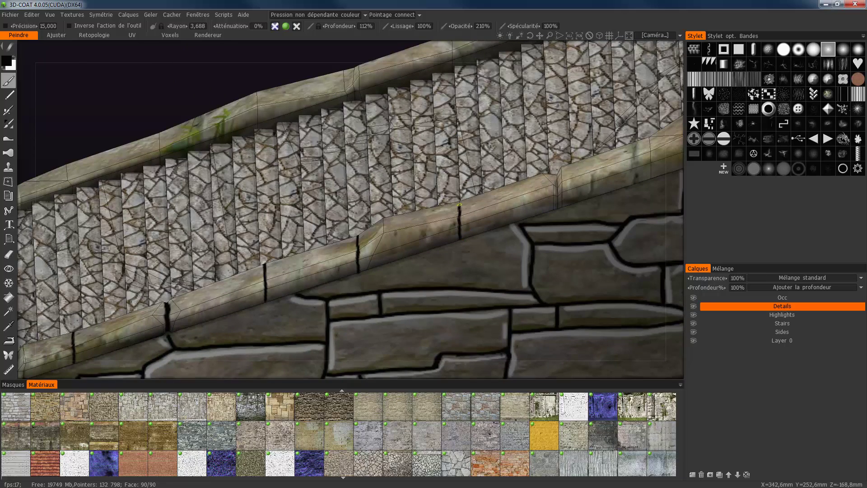
Step: Paint a sixth black joint farther up the same border and carry it over the border's inner and outer faces
alt+drag(397, 105, 253, 190)
alt+drag(490, 155, 521, 151)
alt+middle_drag(520, 151, 452, 280)
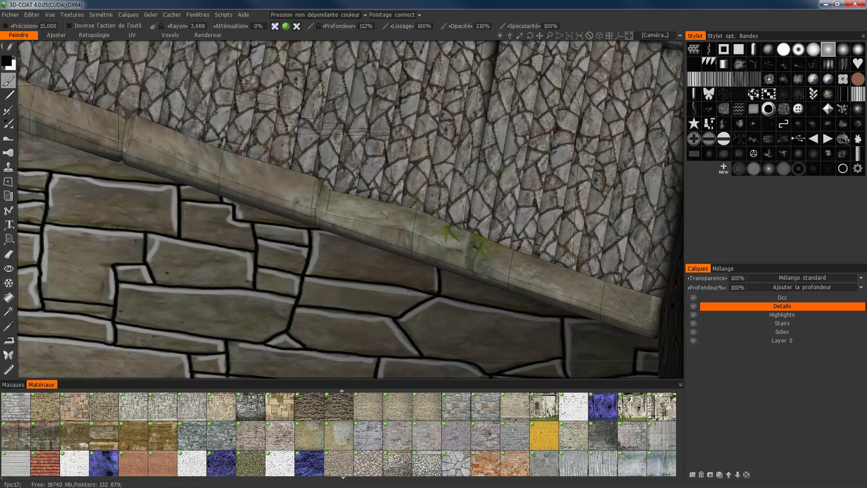
alt+drag(600, 265, 504, 323)
alt+right_drag(503, 323, 451, 332)
alt+middle_drag(452, 242, 469, 350)
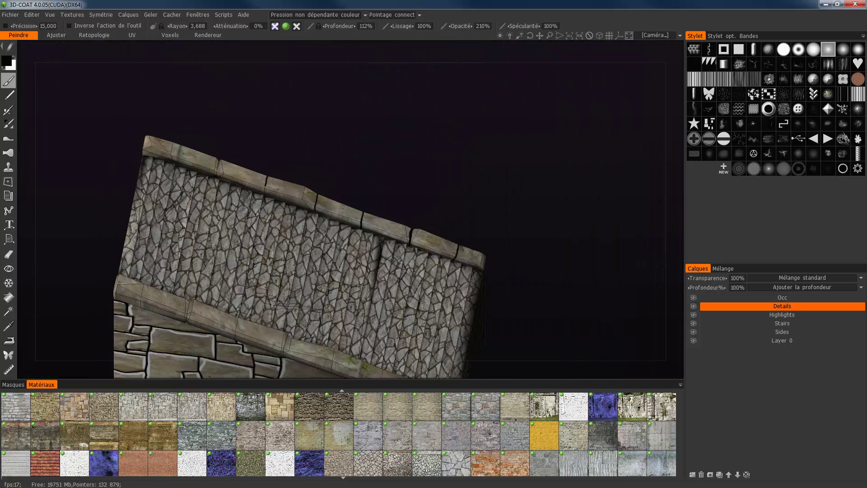
alt+drag(469, 350, 461, 320)
alt+drag(368, 288, 372, 280)
drag(236, 227, 234, 234)
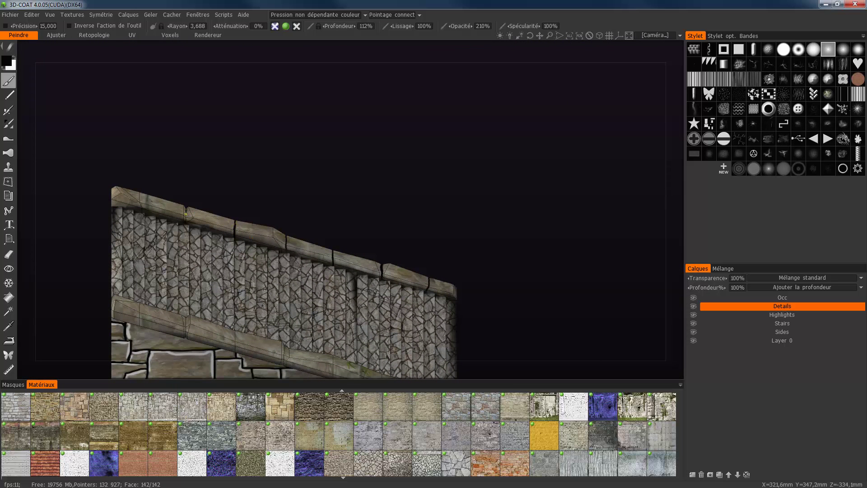
drag(280, 181, 154, 230)
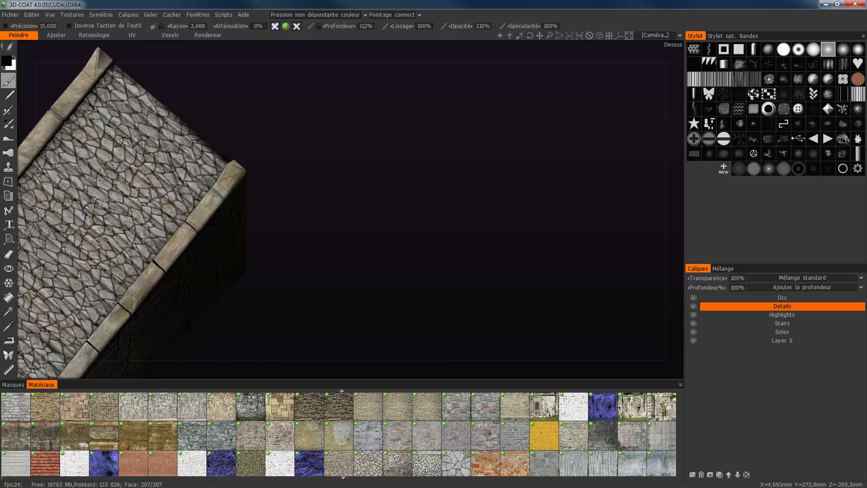
right_drag(217, 135, 171, 206)
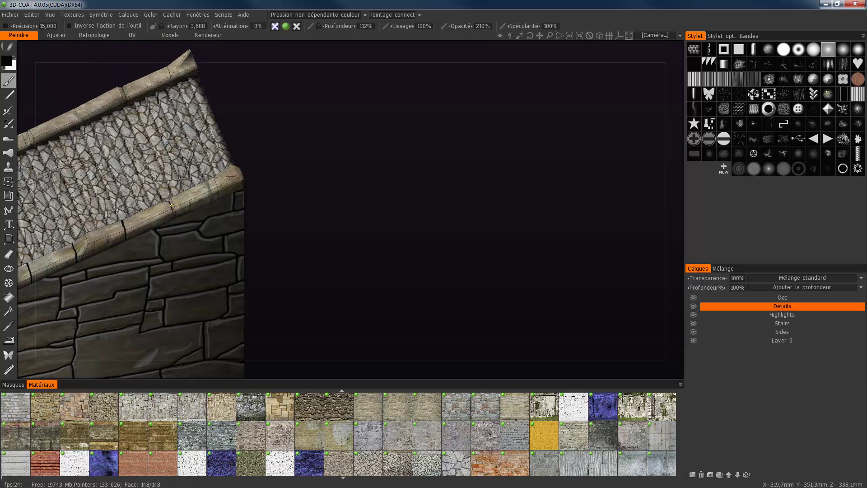
alt+drag(173, 221, 208, 192)
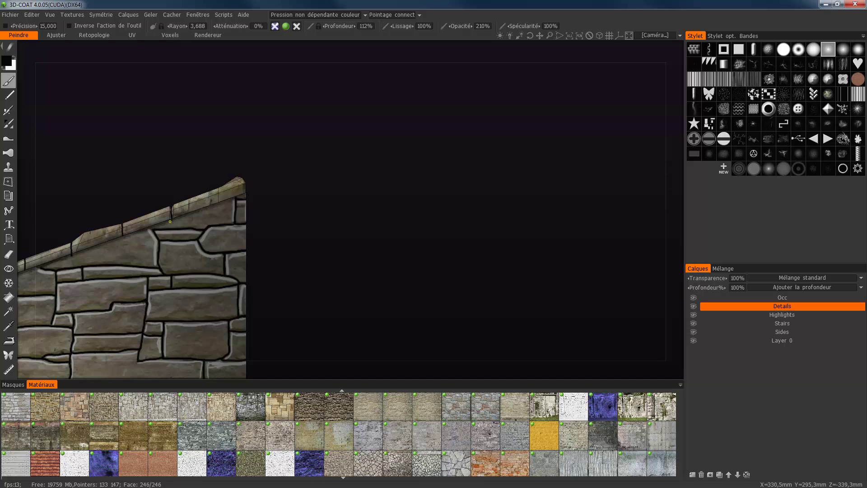
Step: Paint a black joint just below the border's upper end and continue it down the inner face to the steps
scroll(159, 239, up, 5)
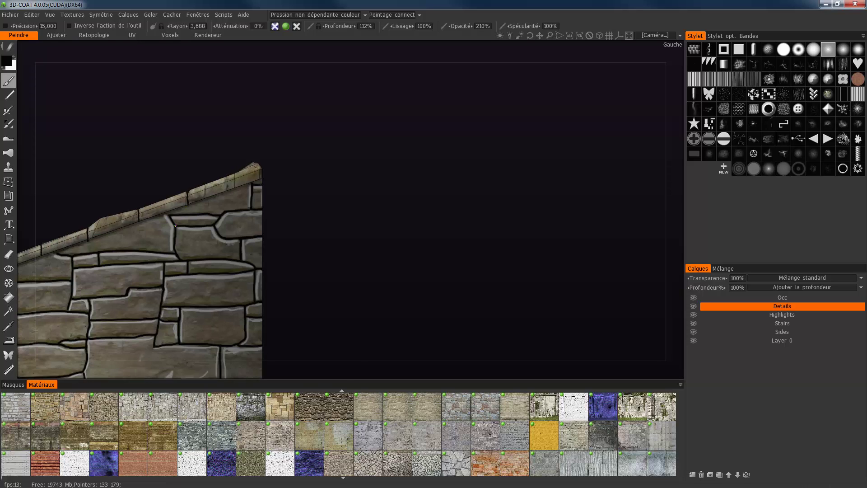
alt+right_drag(208, 267, 226, 275)
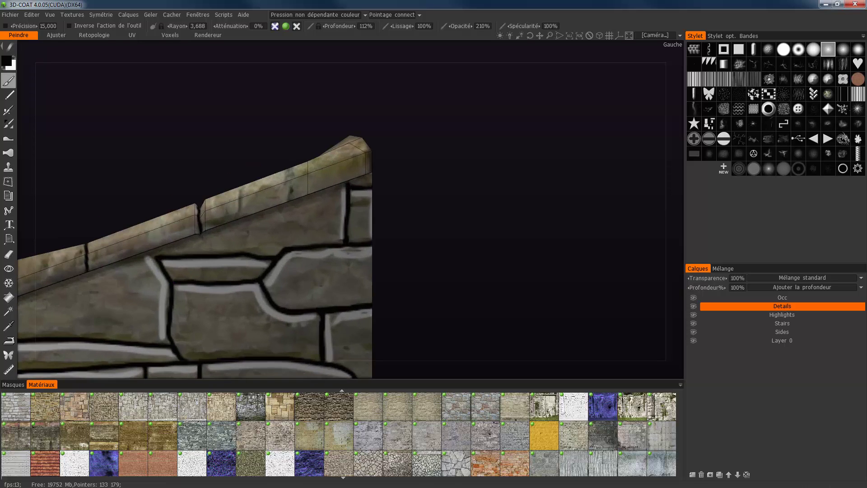
alt+drag(226, 275, 230, 339)
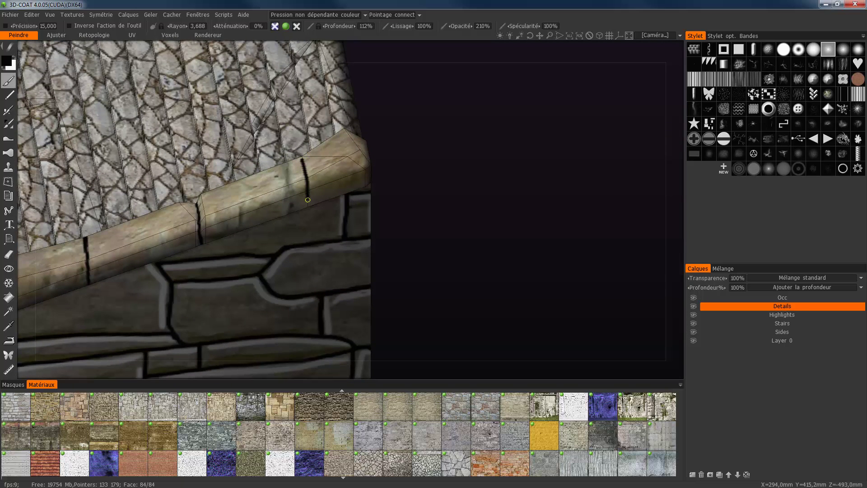
mouse_move(308, 200)
middle_down()
mouse_move(333, 184)
mouse_move(316, 205)
mouse_move(334, 217)
mouse_move(347, 212)
middle_up()
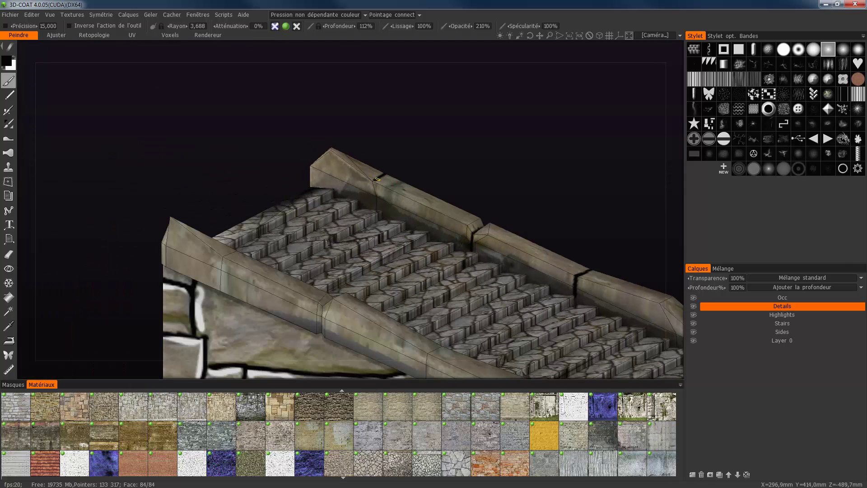
mouse_move(374, 204)
alt+mouse_down()
mouse_move(411, 179)
mouse_move(483, 158)
mouse_move(271, 264)
alt+mouse_up()
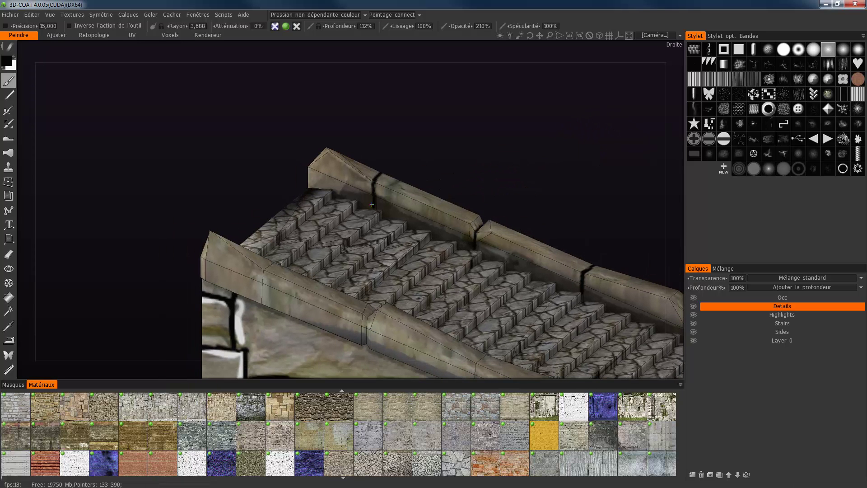
Step: Paint a matching black joint near the upper end of the opposite border, covering its outer, top and inner faces
drag(262, 299, 262, 303)
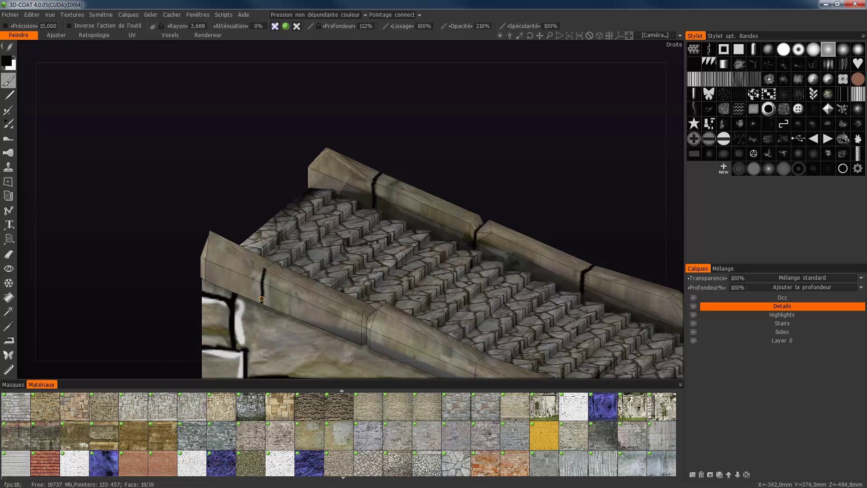
mouse_move(392, 102)
alt+mouse_down()
mouse_move(323, 151)
mouse_move(423, 145)
alt+mouse_up()
alt+middle_drag(422, 146, 420, 207)
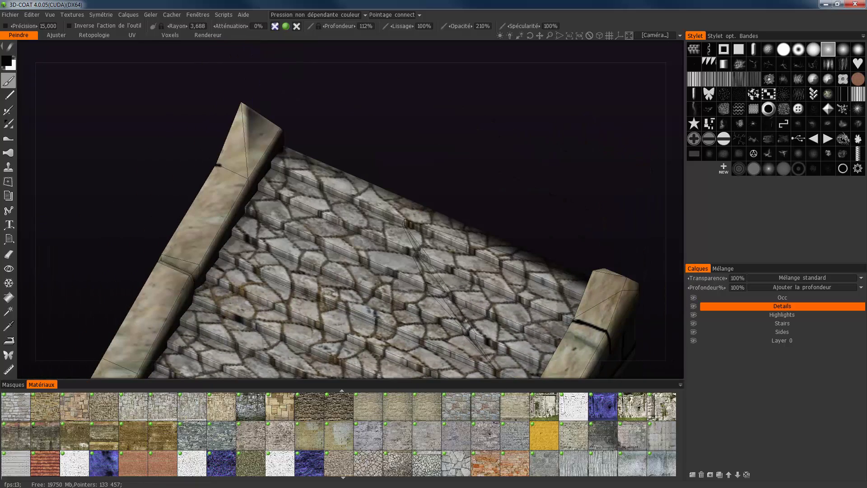
alt+drag(273, 158, 227, 149)
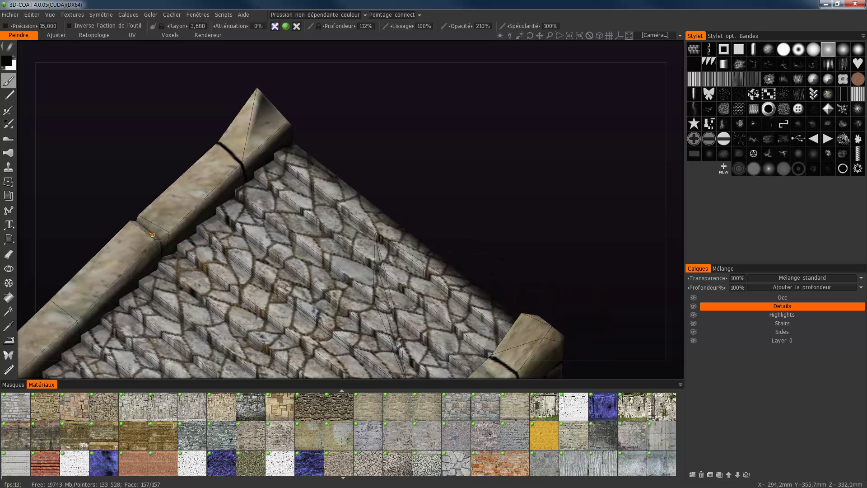
Step: Paint three more black joints down the upper half of the opposite border, wrapping them onto its inner face
mouse_move(161, 243)
alt+mouse_down()
mouse_move(132, 247)
mouse_move(134, 278)
alt+mouse_up()
alt+middle_drag(134, 278, 151, 193)
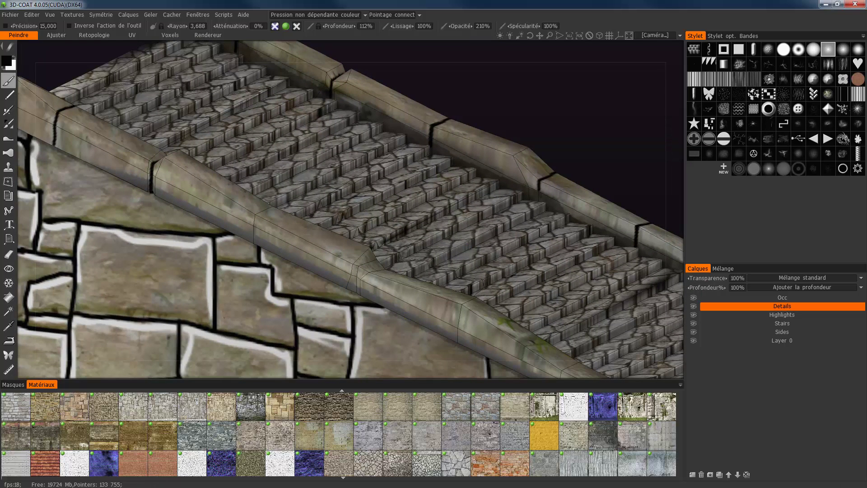
mouse_move(313, 248)
alt+mouse_down()
mouse_move(350, 264)
mouse_move(296, 273)
mouse_move(255, 298)
mouse_move(163, 323)
mouse_move(312, 267)
mouse_move(324, 293)
mouse_move(362, 275)
mouse_move(434, 293)
mouse_move(483, 275)
alt+mouse_up()
alt+drag(323, 251, 323, 217)
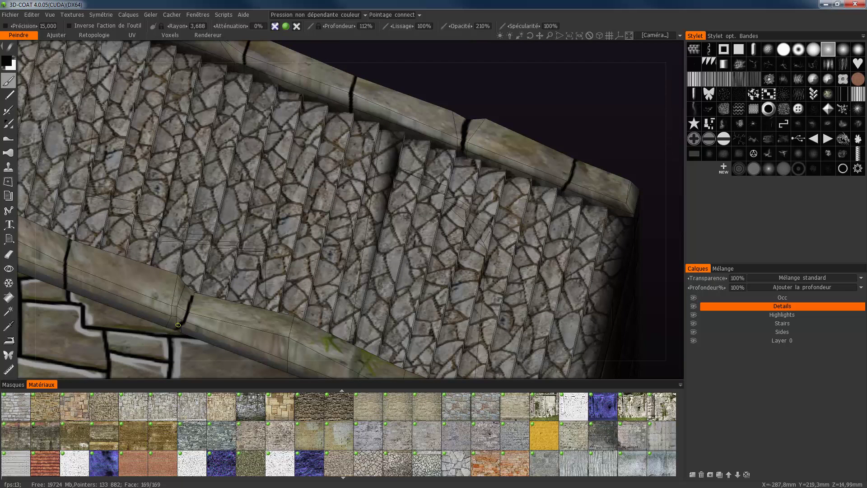
alt+drag(198, 274, 22, 282)
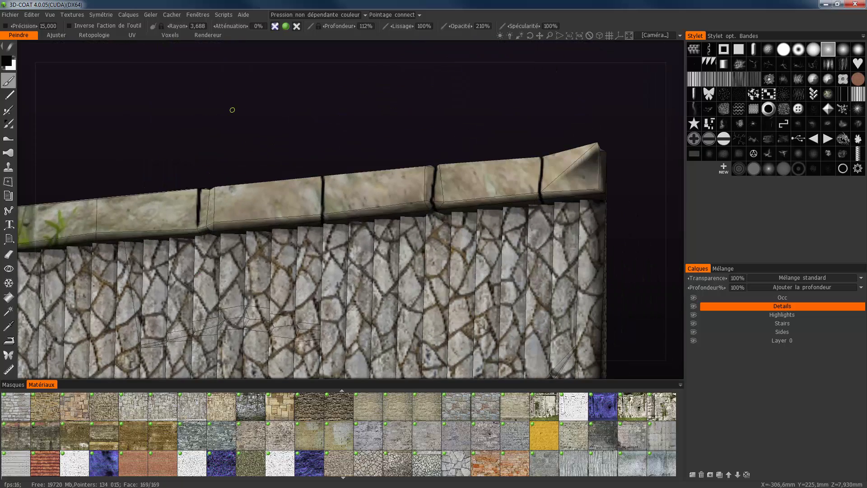
alt+drag(232, 110, 231, 52)
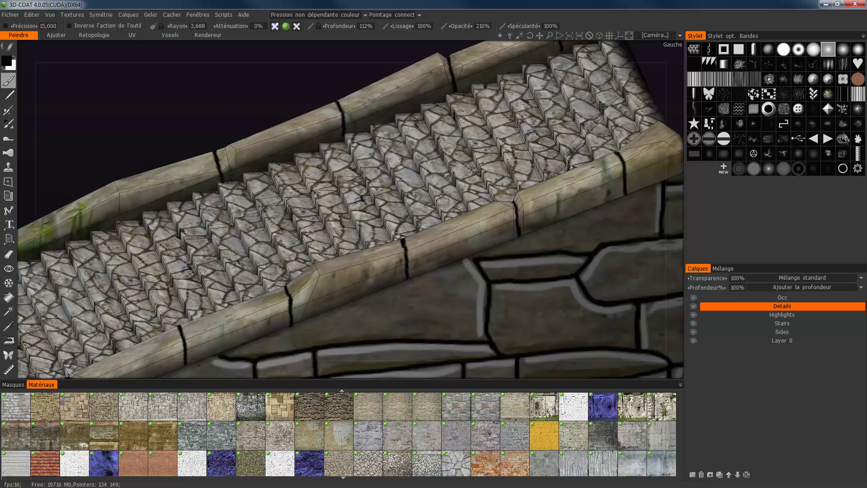
Step: With a brush radius of 2,658, paint two black joints across the opposite border between the moss and its lower end
alt+drag(222, 183, 439, 246)
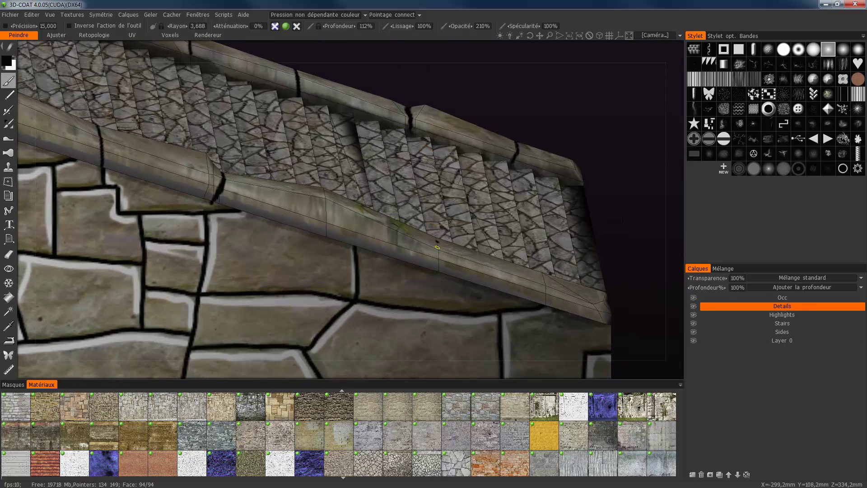
alt+drag(565, 194, 551, 311)
alt+middle_drag(295, 309, 293, 215)
alt+drag(296, 206, 361, 206)
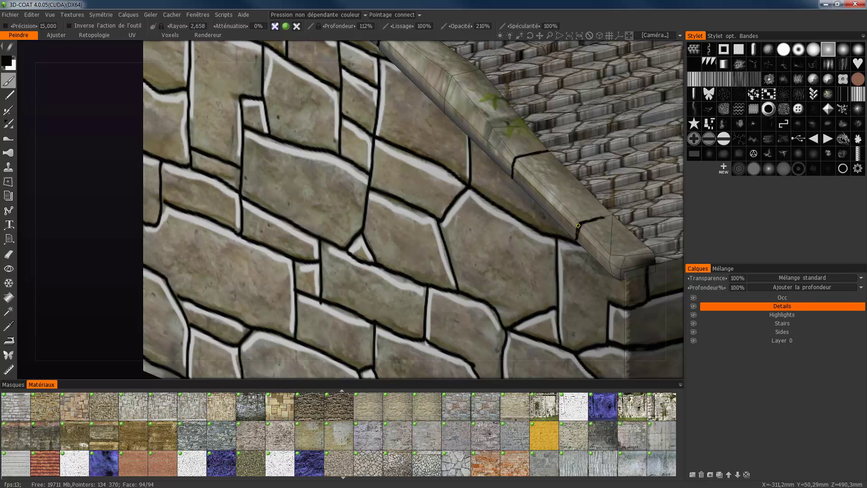
mouse_move(580, 220)
mouse_down()
mouse_move(605, 217)
mouse_move(577, 240)
mouse_up()
Step: Set the brush radius to 8,681 and thicken the lowest black joint on the opposite border
drag(126, 316, 54, 325)
mouse_move(452, 190)
alt+mouse_down()
mouse_move(433, 155)
mouse_move(361, 181)
mouse_move(144, 211)
alt+mouse_up()
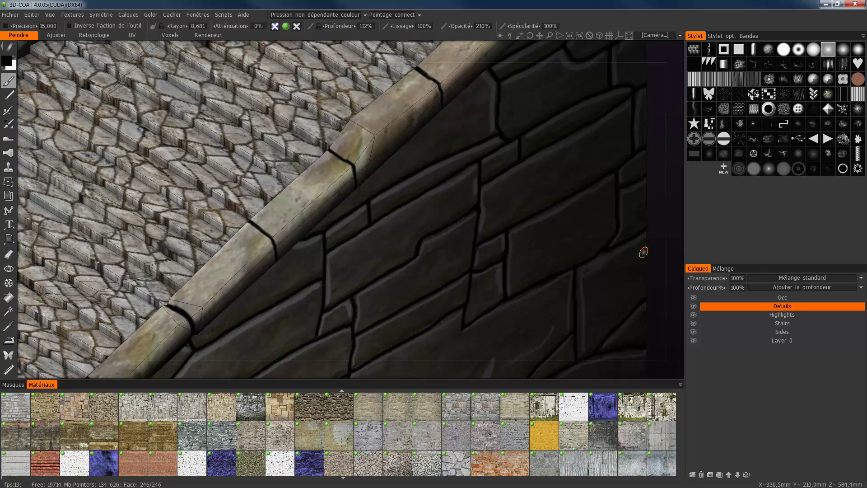
alt+middle_drag(643, 252, 454, 383)
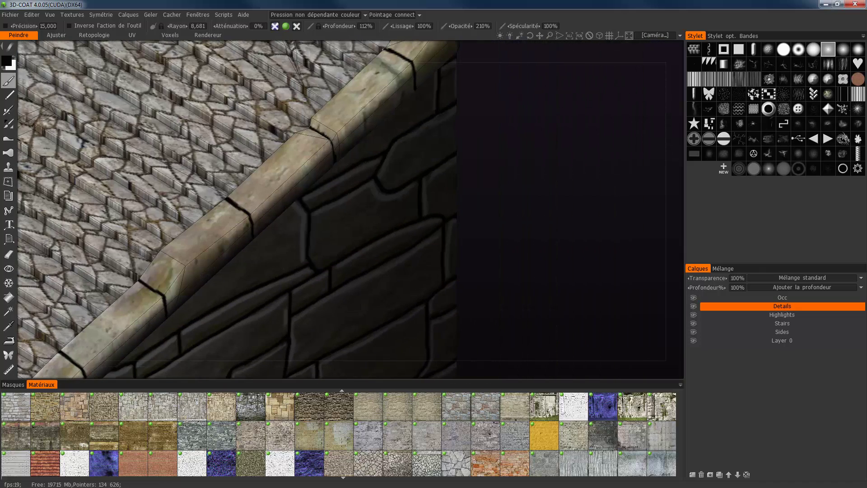
alt+right_drag(454, 352, 382, 362)
alt+middle_drag(371, 246, 473, 230)
alt+right_drag(474, 230, 526, 201)
alt+right_drag(543, 242, 559, 235)
alt+drag(542, 244, 485, 239)
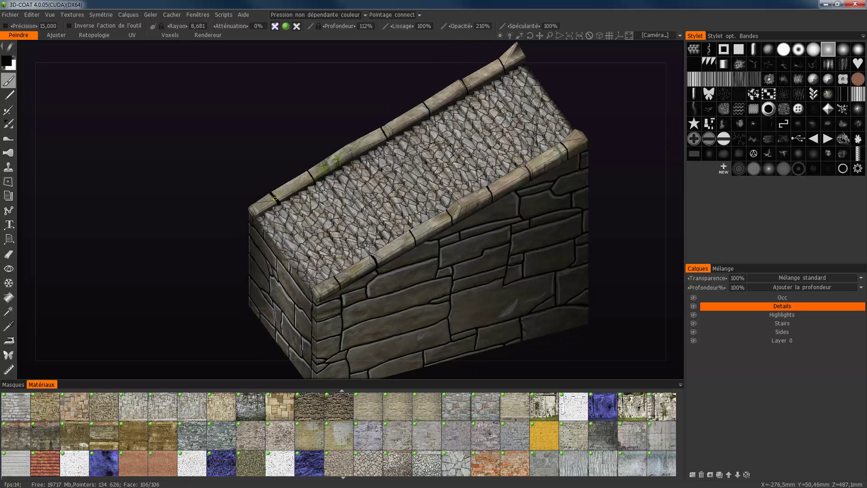
drag(275, 198, 279, 205)
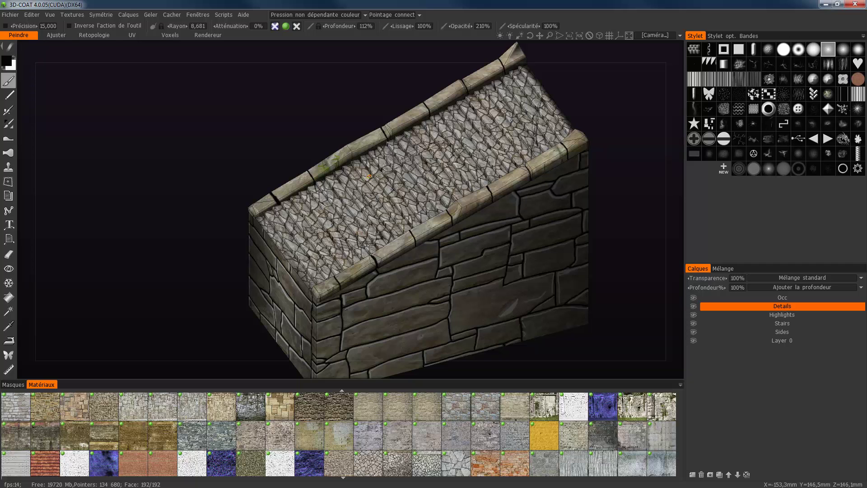
Step: Paint a wide black joint across the opposite border just uphill of the moss, from the inner face to the outer side
click(351, 151)
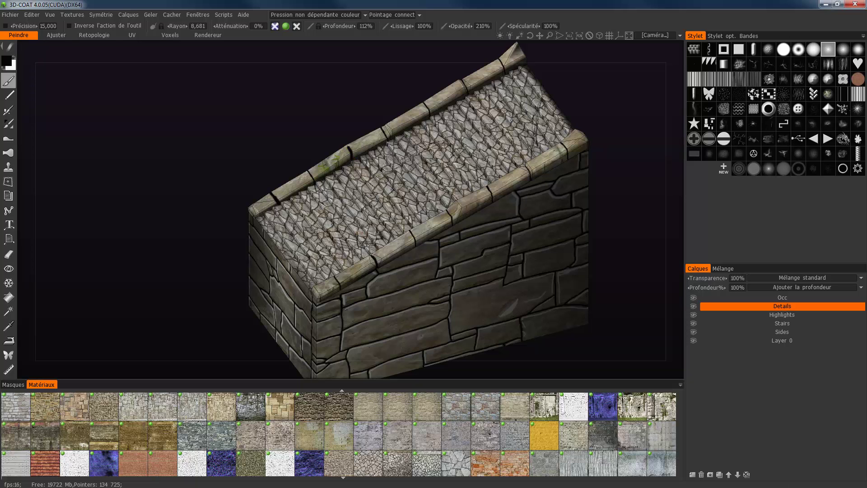
alt+drag(350, 150, 503, 146)
alt+drag(293, 146, 347, 149)
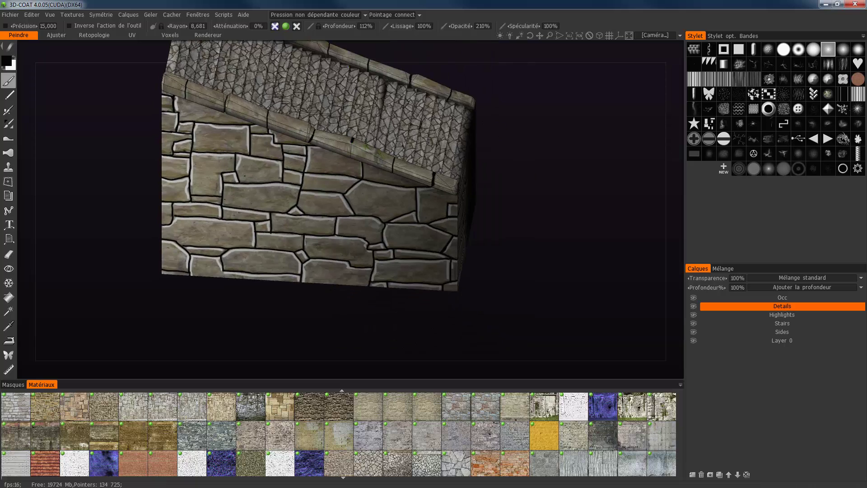
alt+middle_drag(346, 149, 347, 234)
alt+right_drag(347, 234, 345, 108)
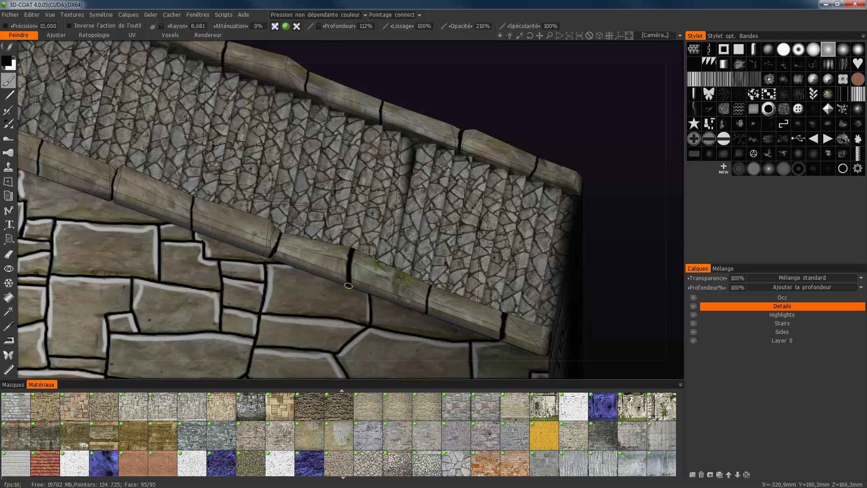
drag(349, 286, 349, 222)
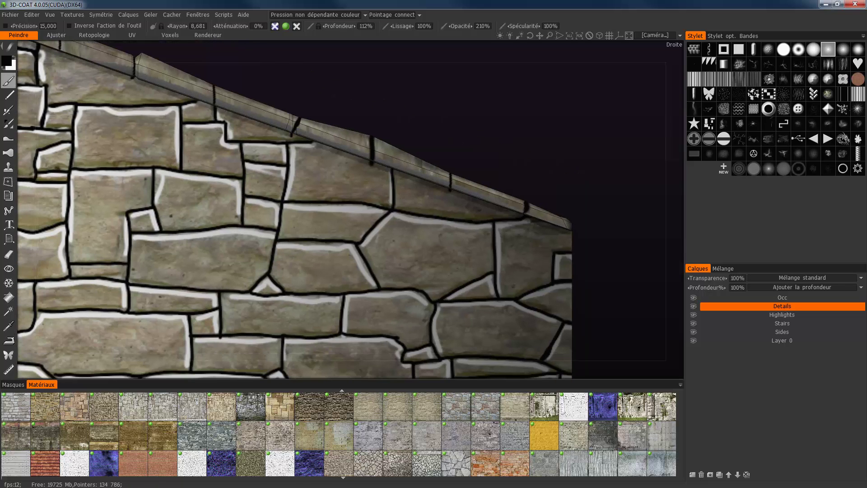
Step: Extend the second joint from the top of the border slightly down onto the side wall
alt+middle_drag(349, 222, 350, 218)
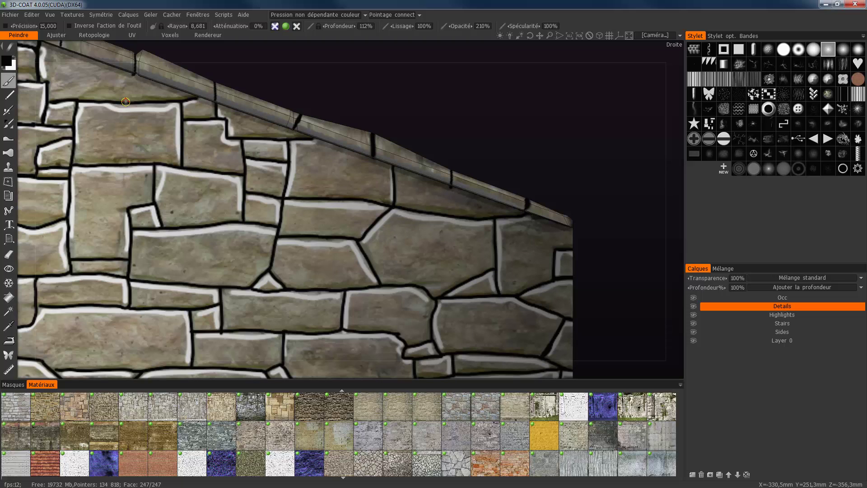
middle_drag(126, 101, 240, 150)
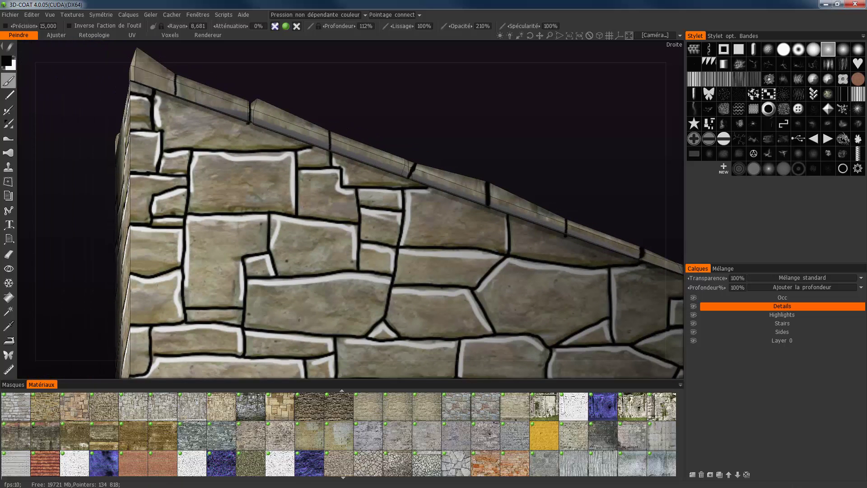
click(246, 124)
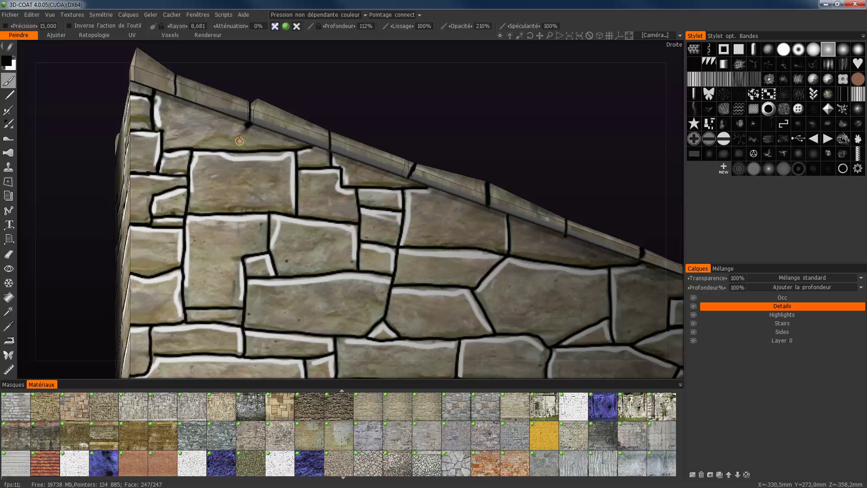
Step: On the Highlights layer, paint white edge highlights beside the two uppermost joints of the mossy border
click(859, 315)
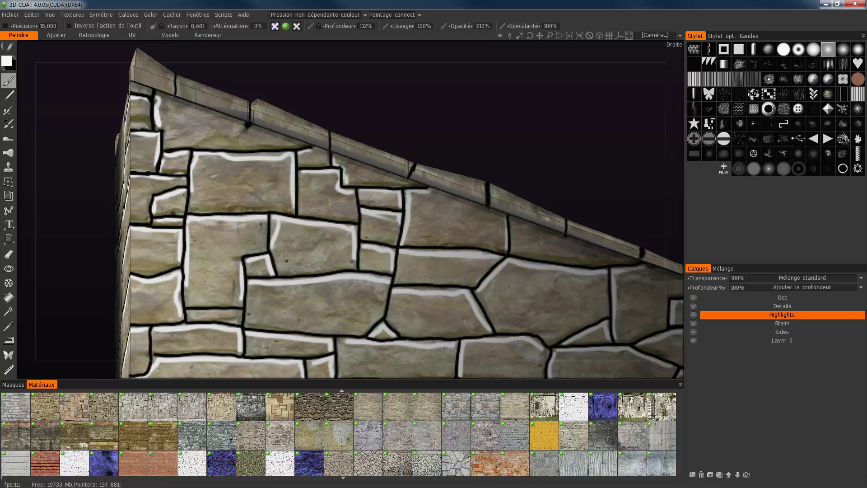
alt+drag(379, 181, 399, 225)
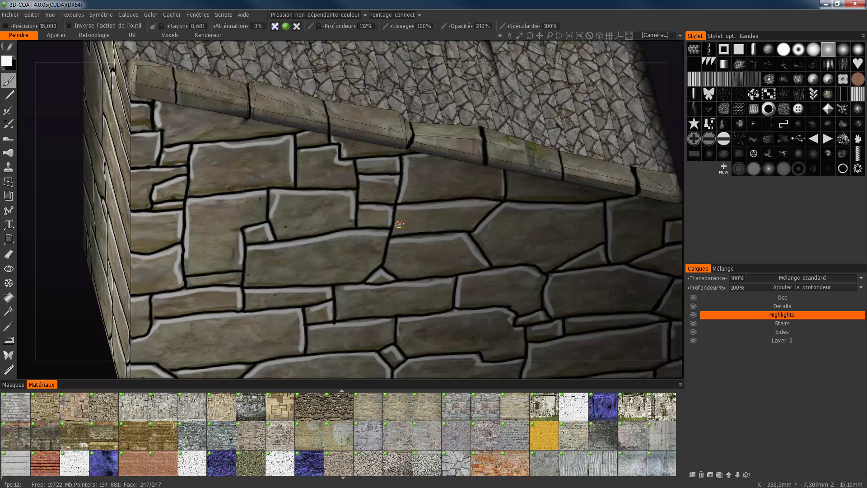
alt+middle_drag(316, 136, 386, 293)
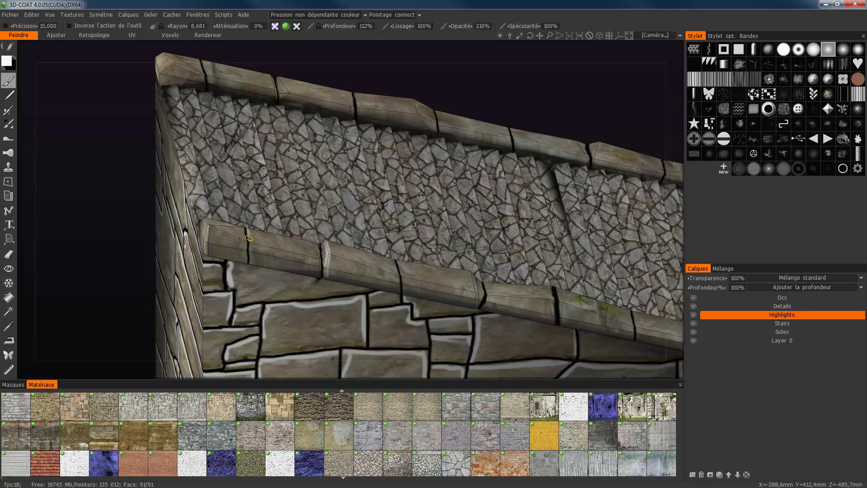
alt+drag(250, 256, 134, 287)
scroll(102, 299, down, 4)
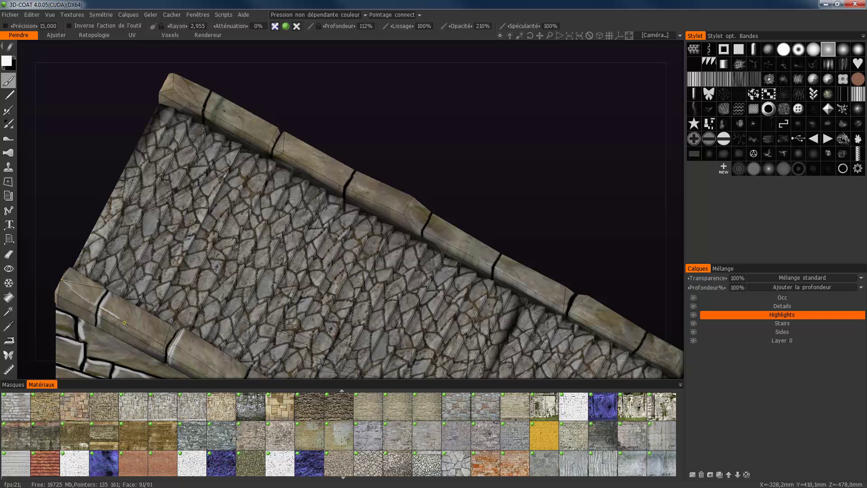
Step: Set the brush radius to 6,773 and outline the three uppermost stones of the opposite border with white edge highlights
key(bracketright)
key(bracketright)
key(bracketright)
key(bracketright)
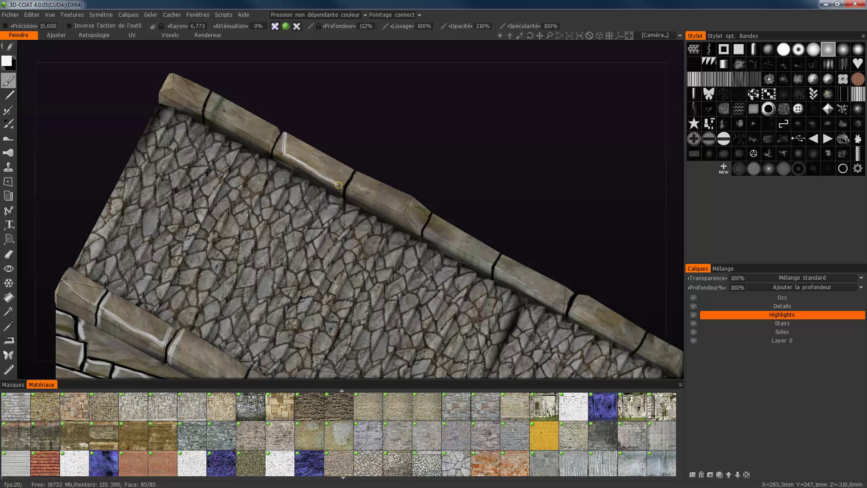
alt+drag(353, 173, 189, 171)
middle_drag(262, 194, 345, 140)
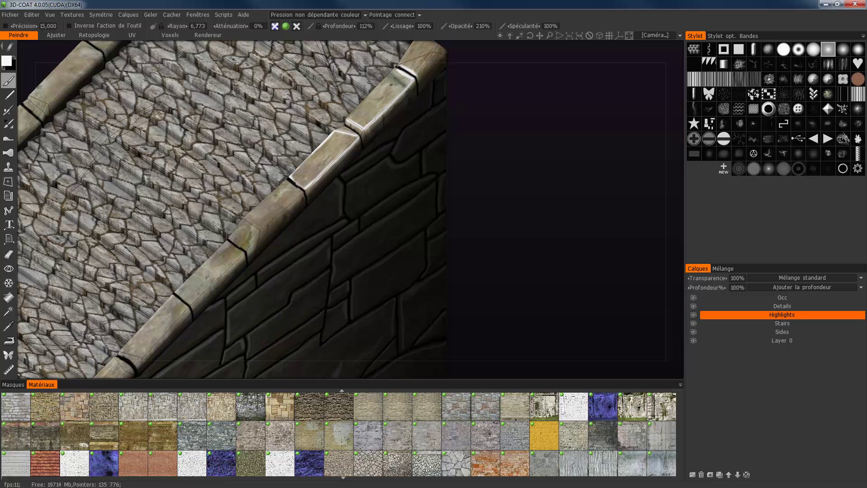
middle_drag(422, 72, 427, 224)
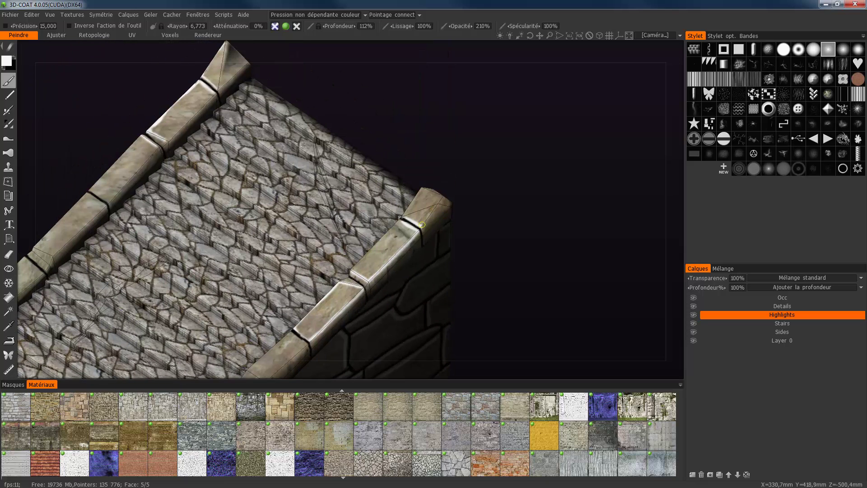
alt+drag(440, 196, 541, 190)
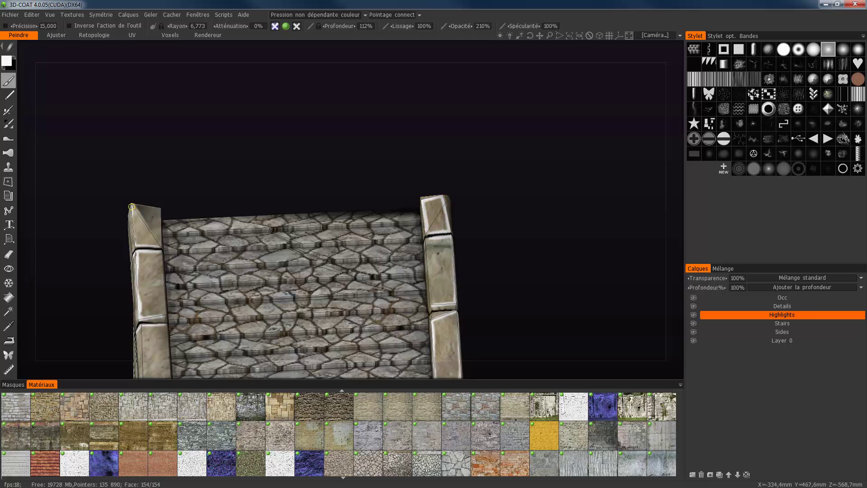
Step: Outline the mossy border's top end stone in white and continue the edge highlights stone by stone down towards the moss
alt+drag(136, 244, 23, 250)
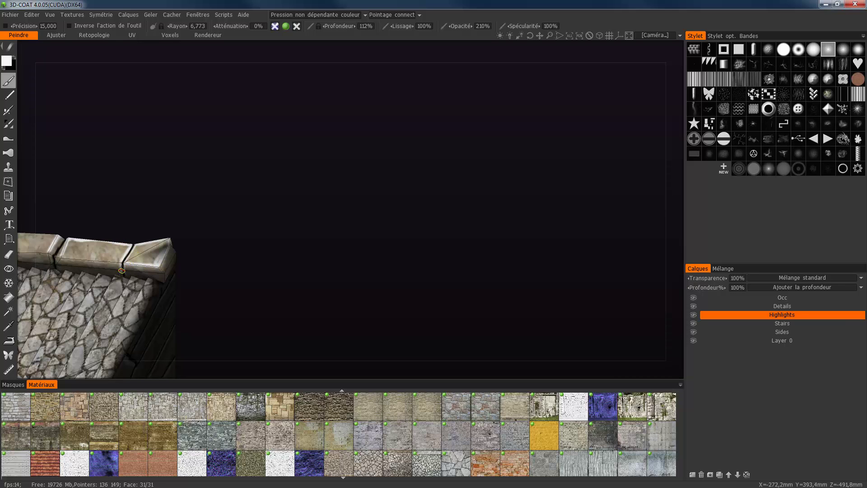
middle_drag(121, 264, 281, 218)
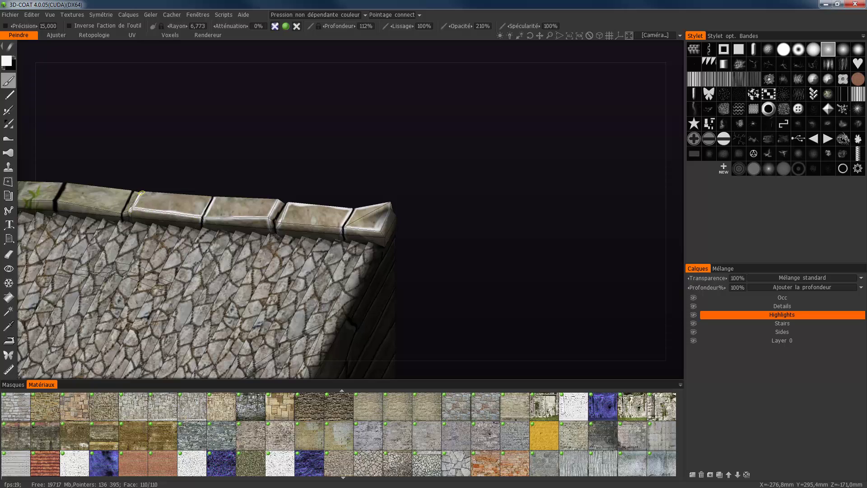
mouse_move(131, 206)
mouse_down()
mouse_move(127, 222)
mouse_move(139, 198)
mouse_move(137, 219)
mouse_move(294, 210)
mouse_up()
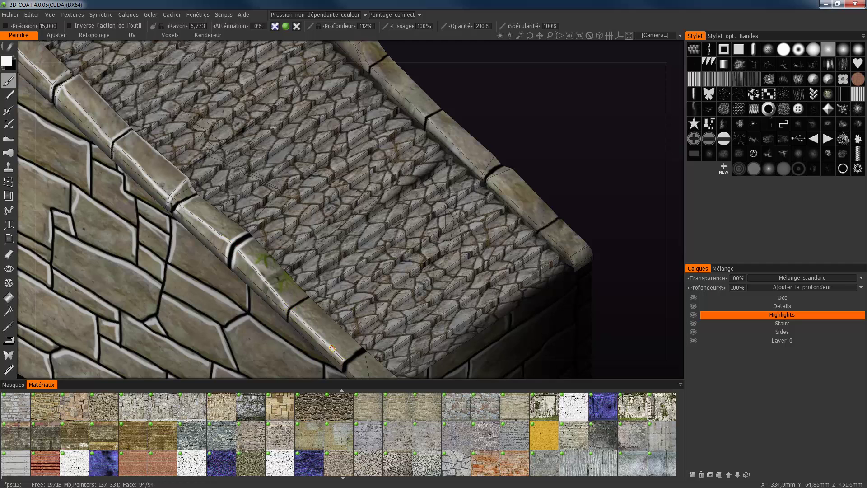
Step: Outline the mossy border's stones from the moss down to the lower end in white, including the corner edges of the end stone
middle_drag(590, 323, 585, 202)
alt+drag(585, 202, 586, 200)
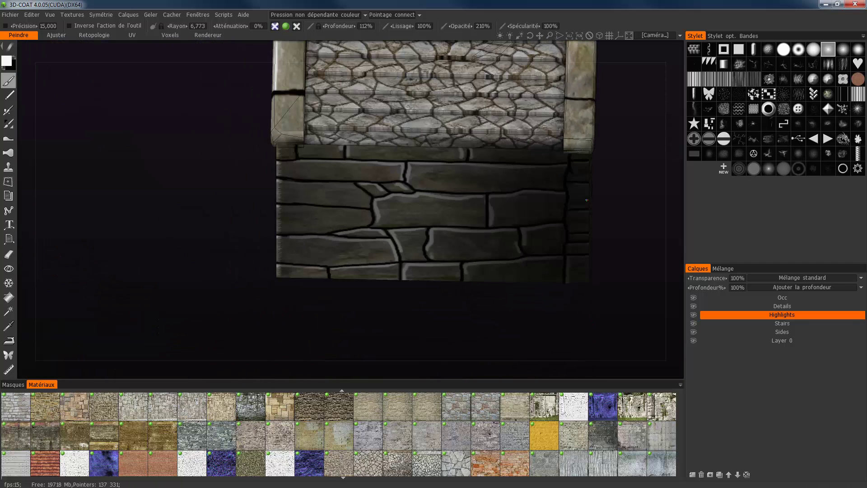
middle_drag(272, 98, 258, 191)
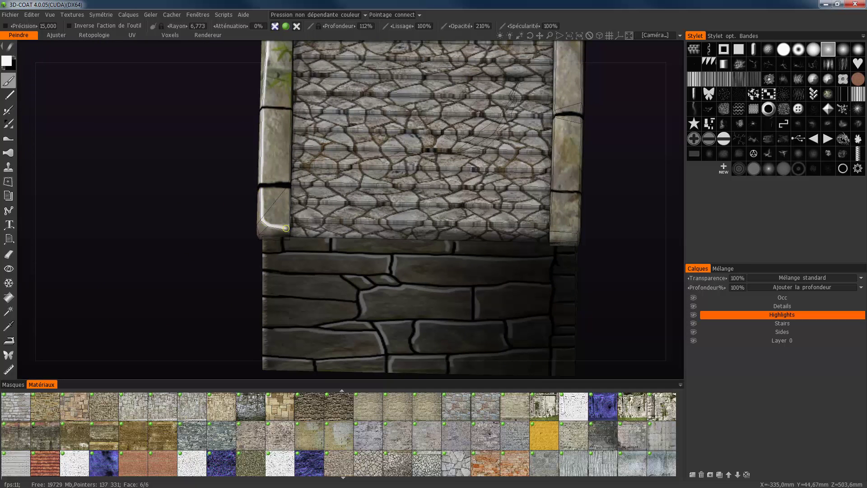
alt+drag(285, 228, 290, 223)
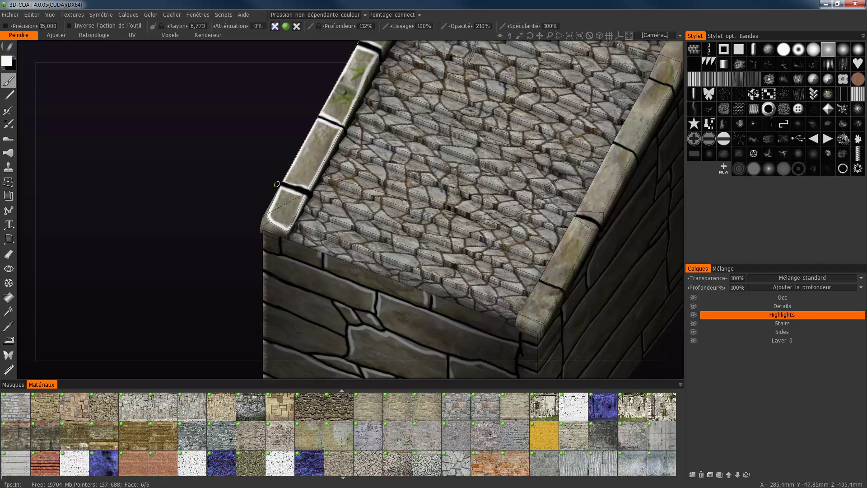
drag(267, 186, 357, 178)
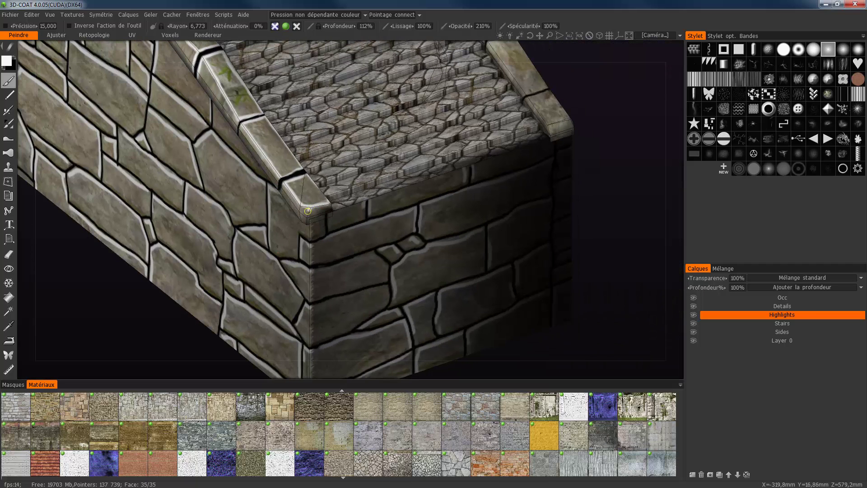
drag(306, 219, 553, 190)
Step: Highlight the crease of the kinked stone on the mossy border and complete the white outline of the stone just below it
middle_drag(553, 191, 628, 274)
alt+drag(628, 275, 526, 253)
mouse_move(343, 206)
alt+mouse_down()
mouse_move(267, 179)
mouse_move(348, 190)
mouse_move(513, 190)
alt+mouse_up()
middle_drag(545, 196, 467, 370)
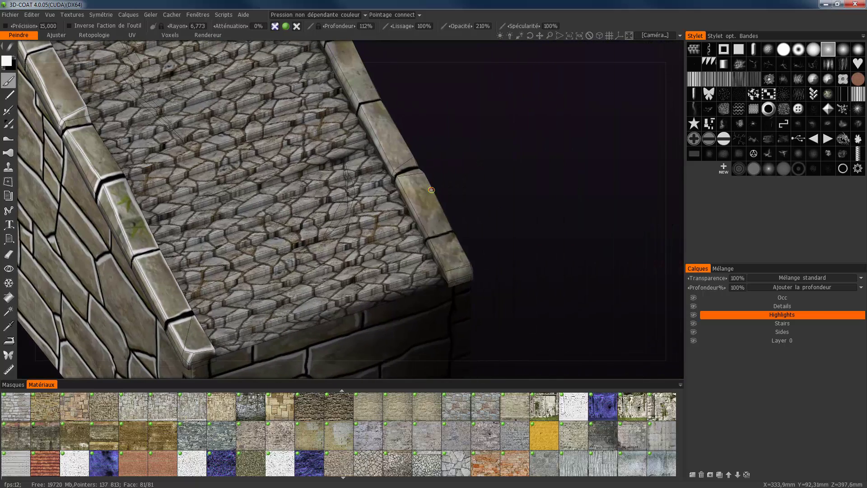
alt+drag(420, 193, 434, 204)
alt+middle_drag(434, 204, 527, 284)
alt+drag(527, 284, 445, 271)
alt+drag(420, 135, 313, 100)
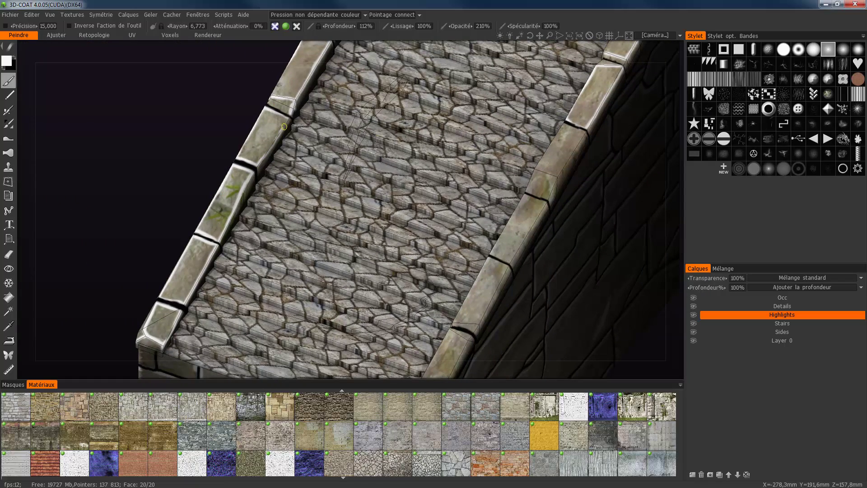
drag(284, 127, 290, 118)
Step: Outline the two lowest stones of the opposite border in white and highlight the crease at the lower end of the third stone
alt+middle_drag(334, 149, 314, 239)
mouse_move(314, 239)
alt+mouse_down()
mouse_move(434, 234)
mouse_move(537, 246)
mouse_move(465, 262)
alt+mouse_up()
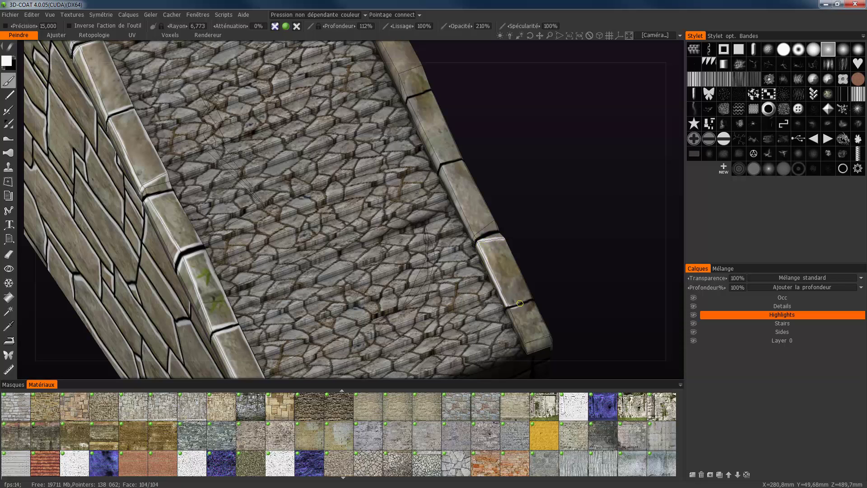
drag(521, 304, 525, 337)
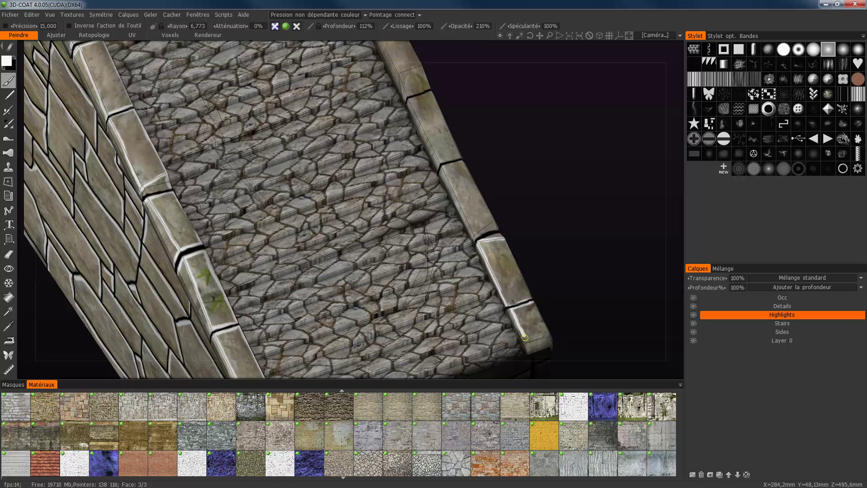
drag(653, 328, 567, 330)
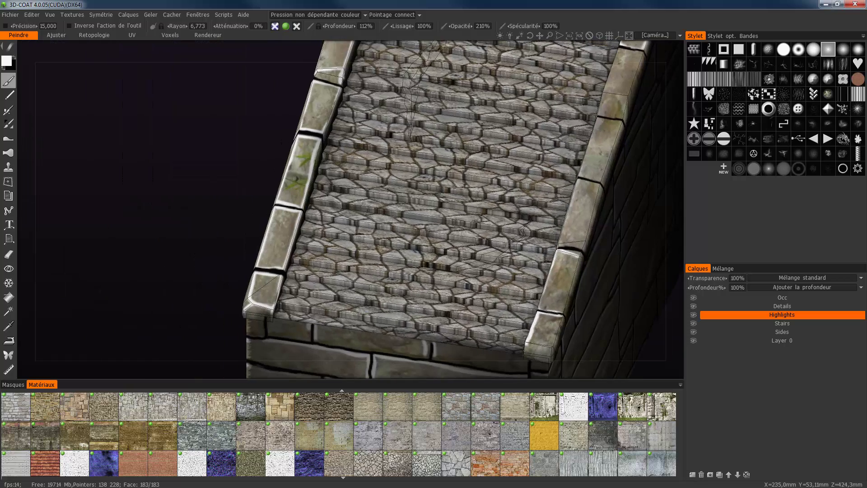
middle_drag(642, 331, 480, 207)
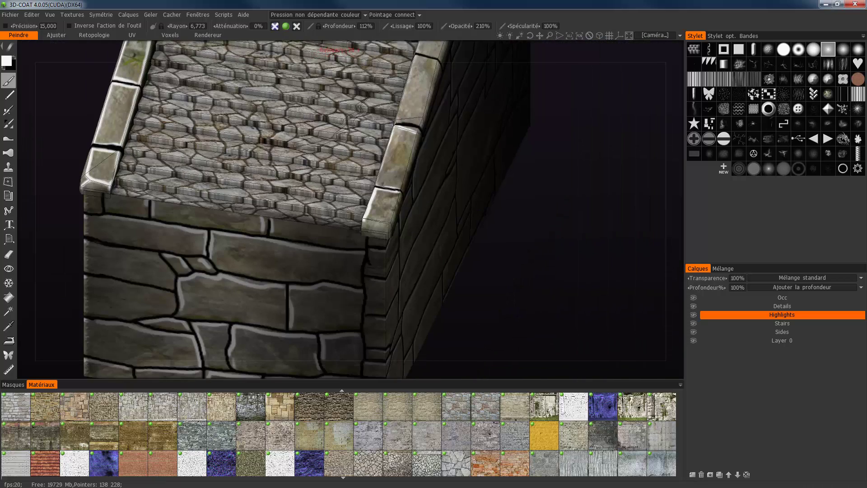
scroll(376, 220, up, 2)
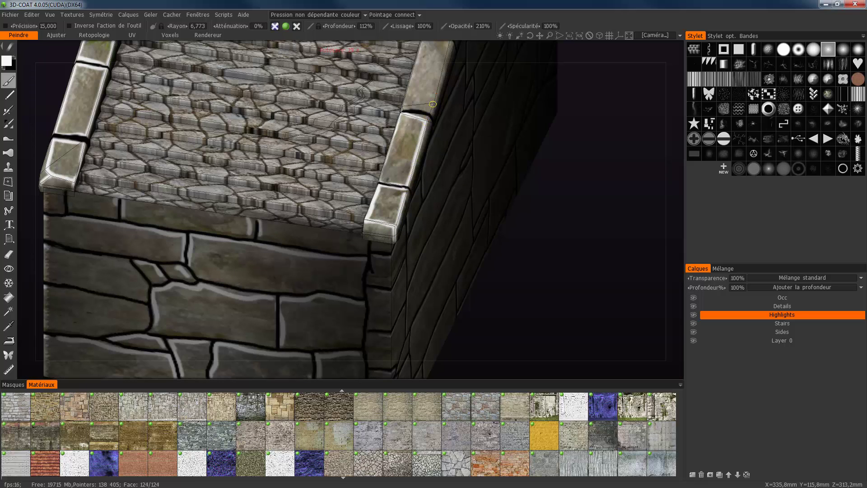
drag(408, 105, 400, 105)
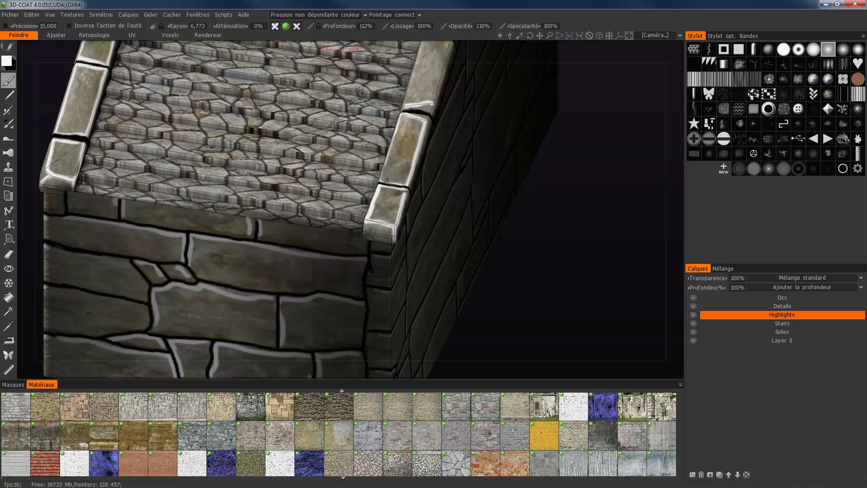
Step: Outline the third and fourth stones from the opposite border's lower end in white, along both their inner and outer edges
mouse_move(524, 185)
alt+mouse_down()
mouse_move(462, 178)
mouse_move(322, 219)
alt+mouse_up()
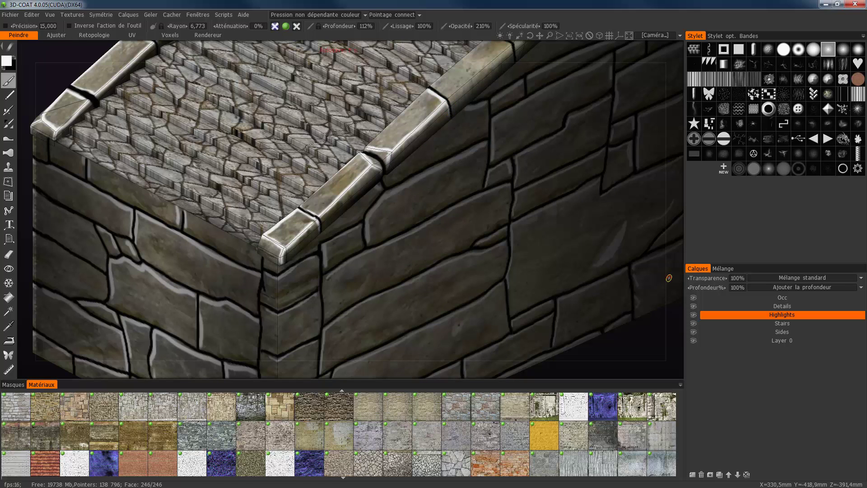
middle_drag(669, 278, 512, 359)
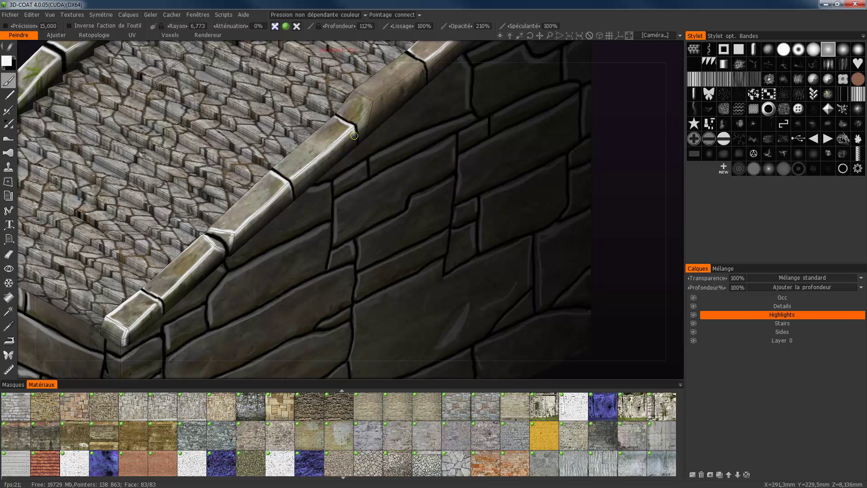
mouse_move(290, 179)
mouse_down()
mouse_move(273, 165)
mouse_move(302, 174)
mouse_up()
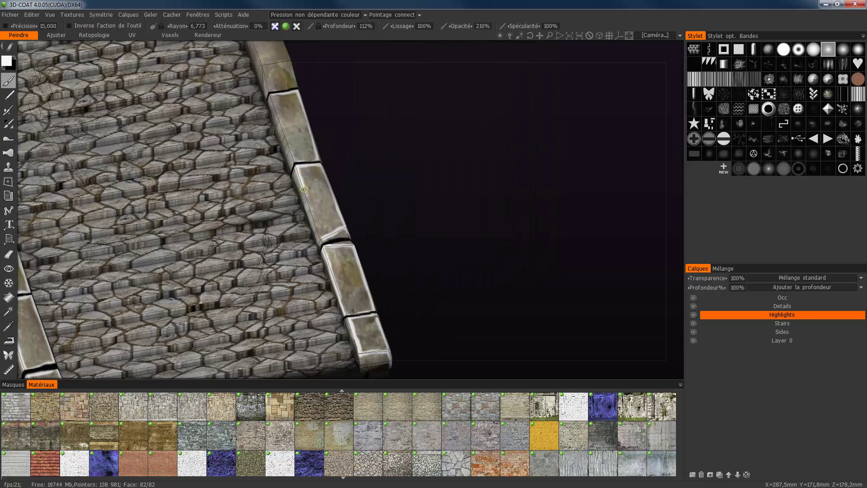
drag(319, 233, 320, 241)
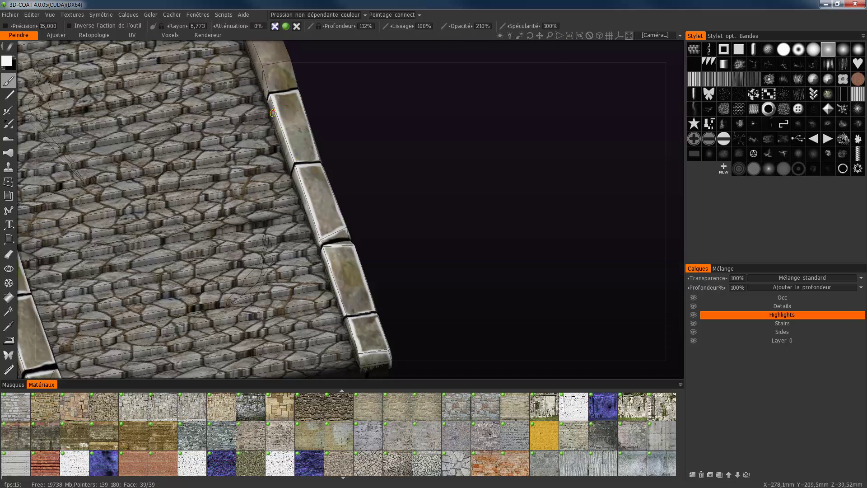
middle_drag(292, 168, 357, 178)
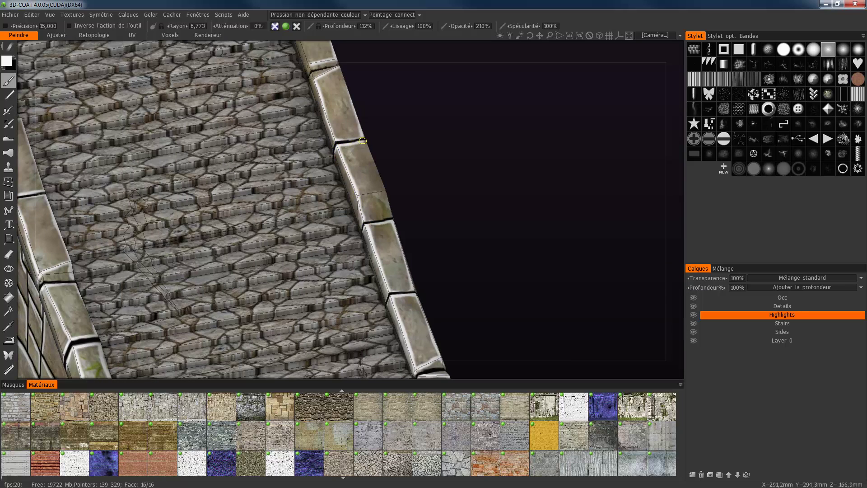
Step: Highlight the crease and edges of the opposite border's kinked stone and the outer edges of the stones uphill of it
right_drag(363, 141, 327, 163)
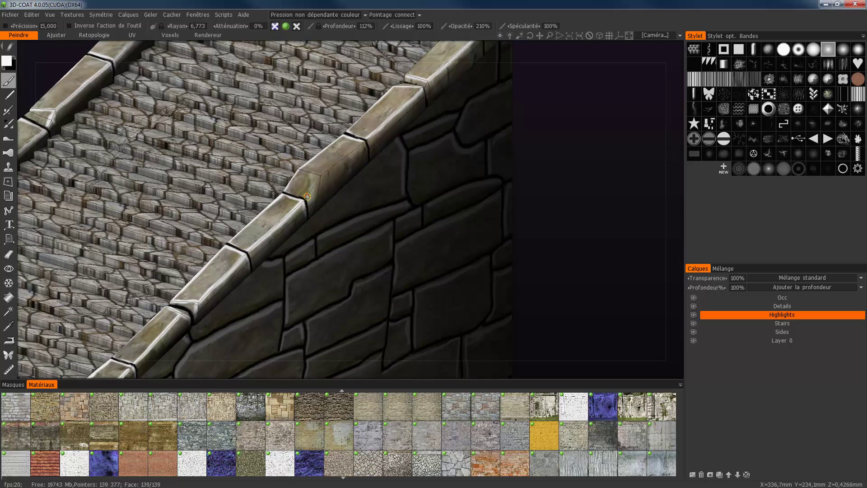
drag(307, 197, 320, 179)
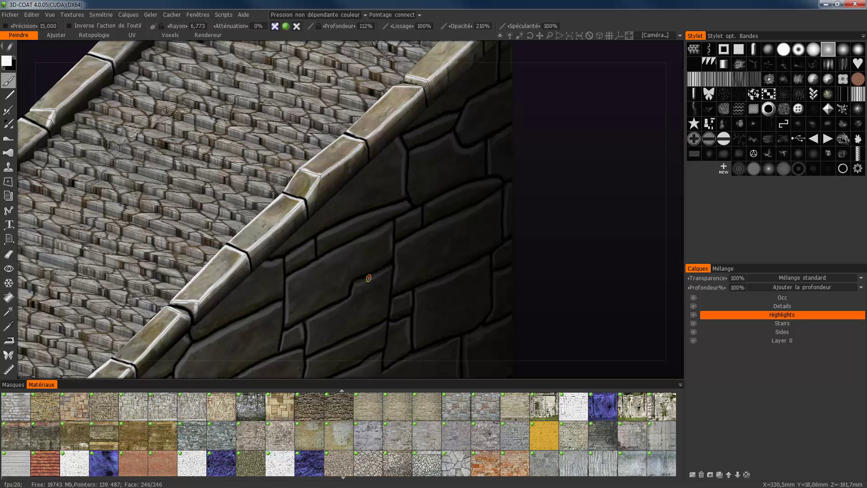
alt+drag(368, 278, 366, 331)
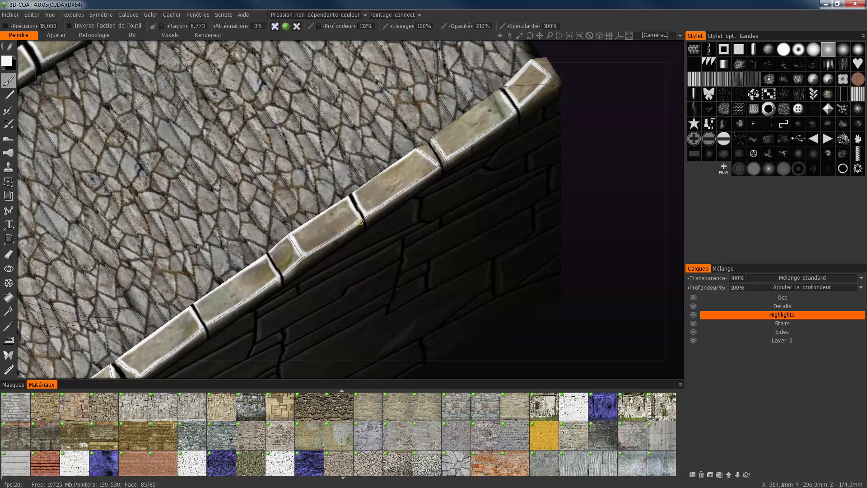
alt+drag(378, 273, 420, 197)
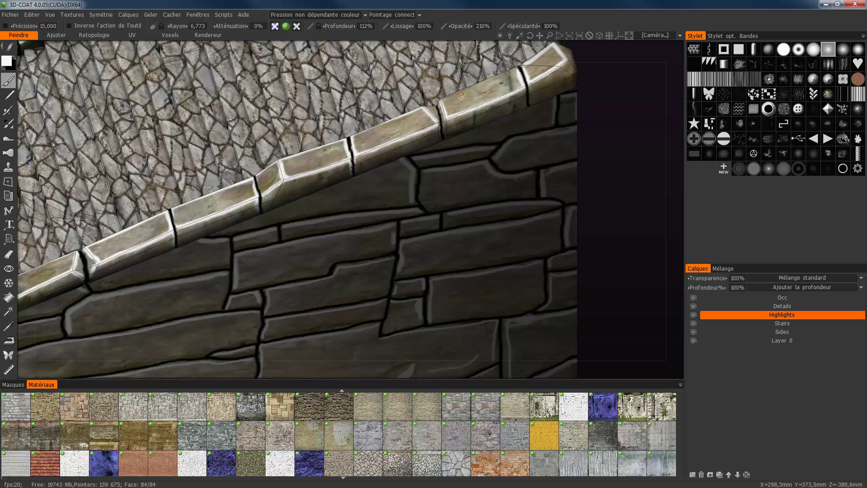
Step: Highlight the creases and outer edges of the end stones at the uphill end of both borders in white
mouse_move(523, 87)
mouse_down()
mouse_move(528, 105)
mouse_move(407, 110)
mouse_up()
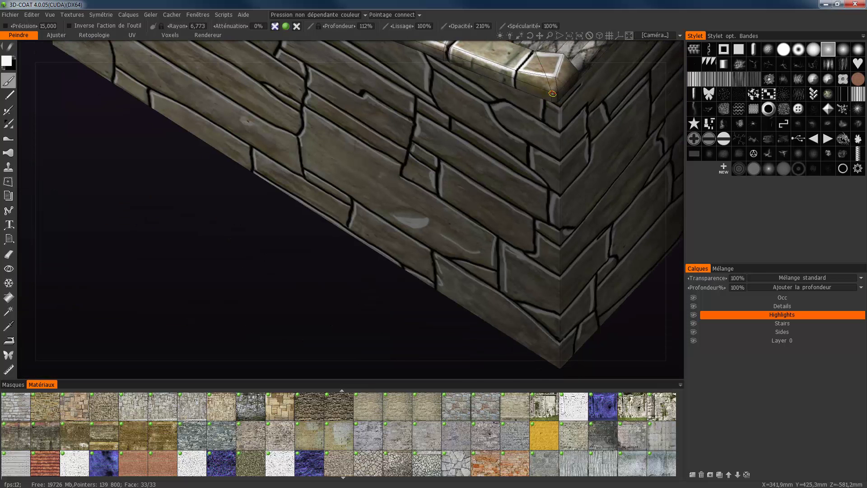
alt+drag(552, 93, 407, 309)
alt+drag(429, 345, 226, 325)
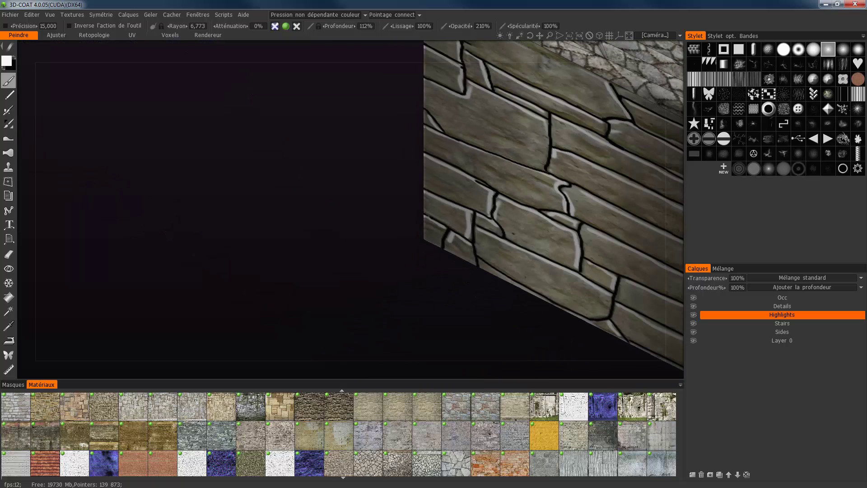
alt+middle_drag(451, 127, 337, 332)
alt+drag(336, 331, 298, 323)
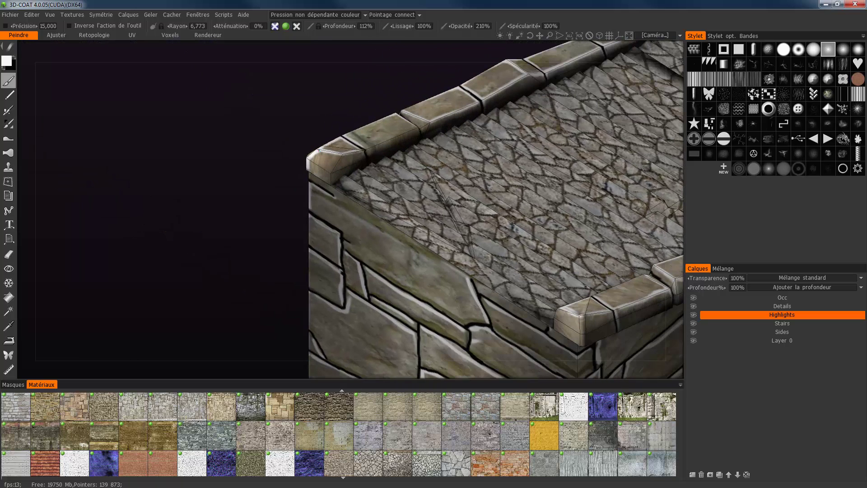
alt+drag(318, 150, 321, 151)
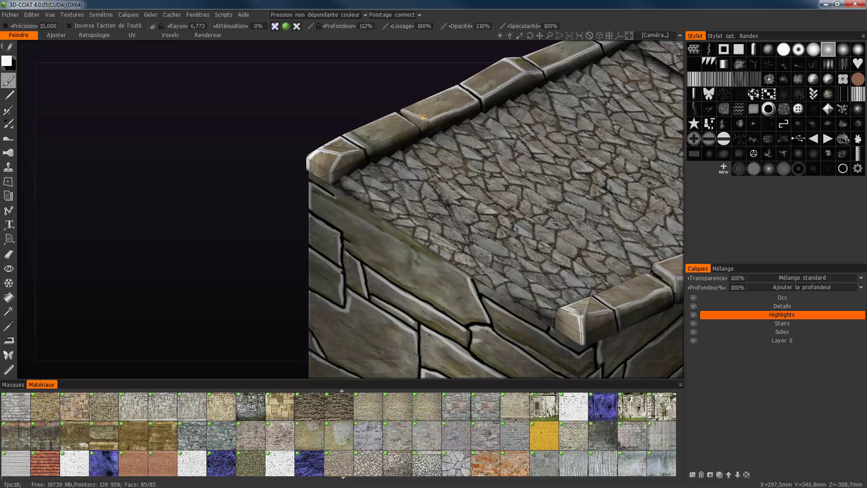
mouse_move(424, 133)
alt+mouse_down()
mouse_move(359, 134)
mouse_move(344, 147)
alt+mouse_up()
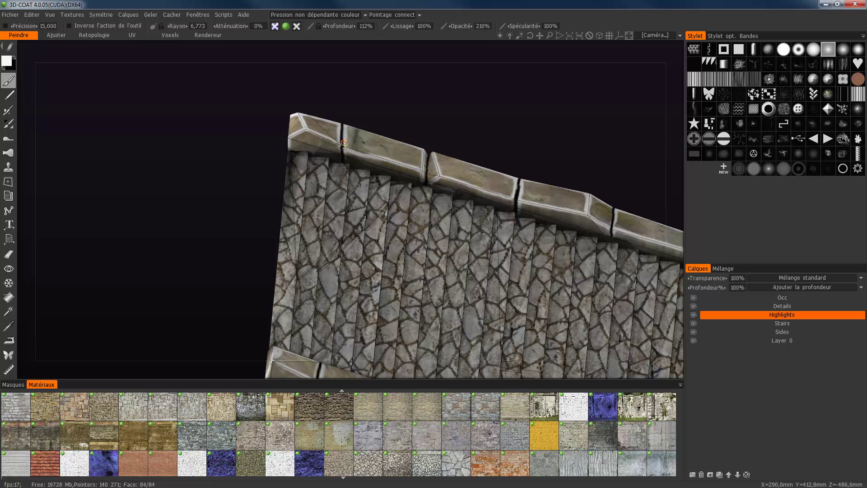
alt+drag(350, 151, 295, 129)
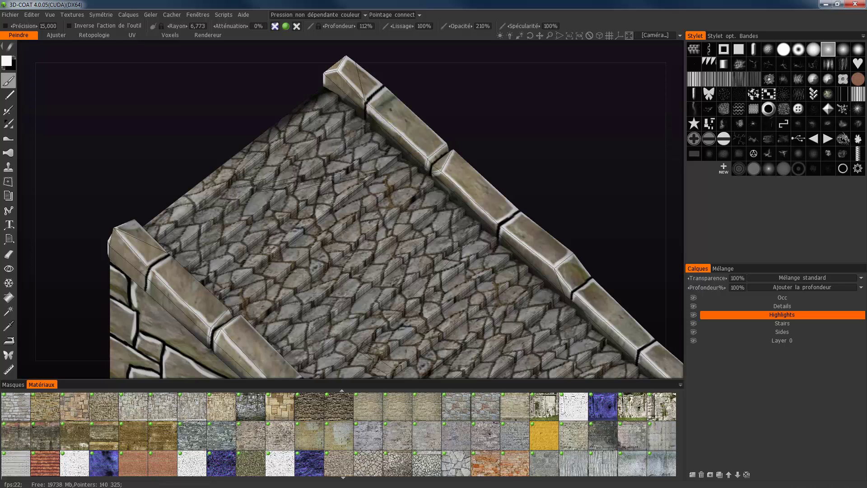
Step: Set the Highlights layer's blend mode to Superposition and its transparency to 36%
alt+middle_drag(428, 215, 290, 155)
alt+right_drag(290, 154, 290, 108)
alt+middle_drag(290, 108, 288, 40)
alt+drag(361, 181, 260, 202)
alt+right_drag(259, 201, 259, 161)
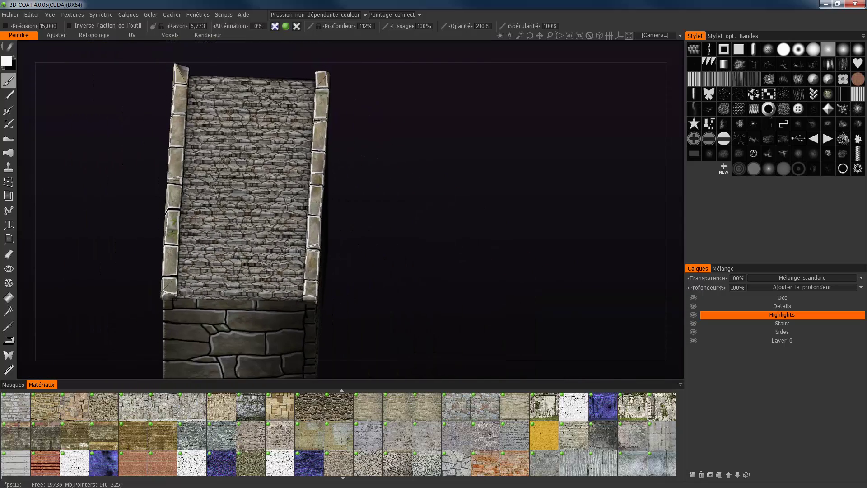
alt+middle_drag(259, 161, 383, 186)
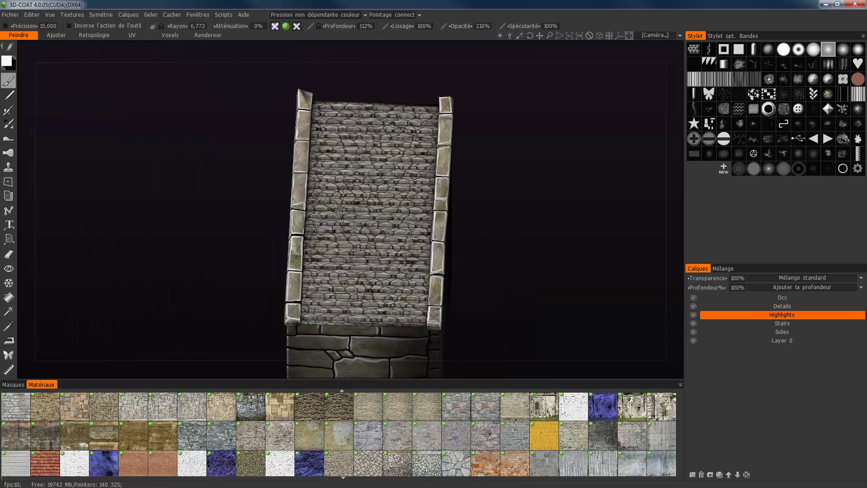
click(802, 277)
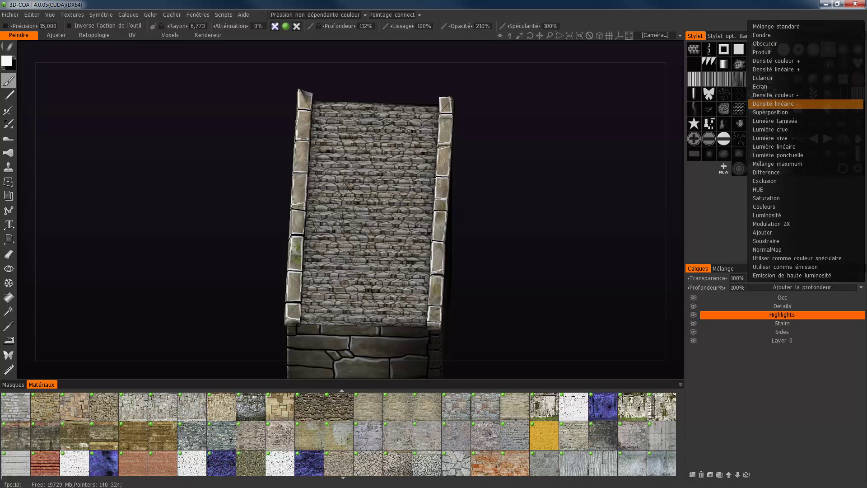
click(770, 112)
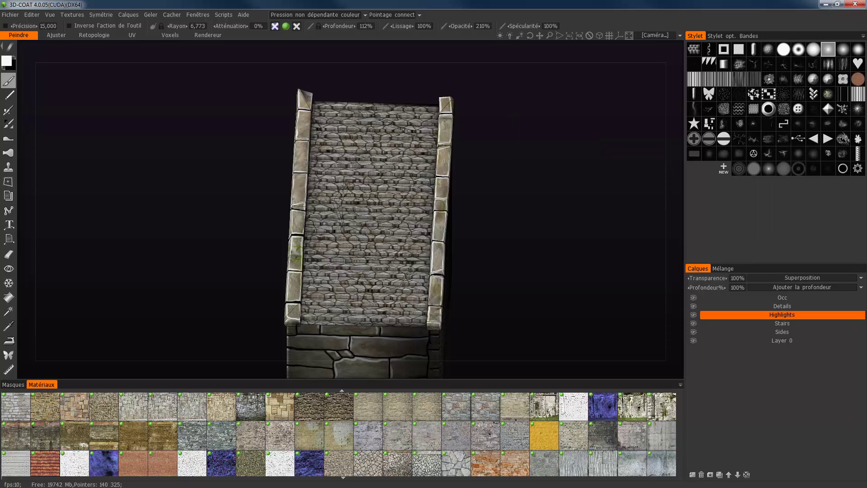
drag(519, 216, 598, 198)
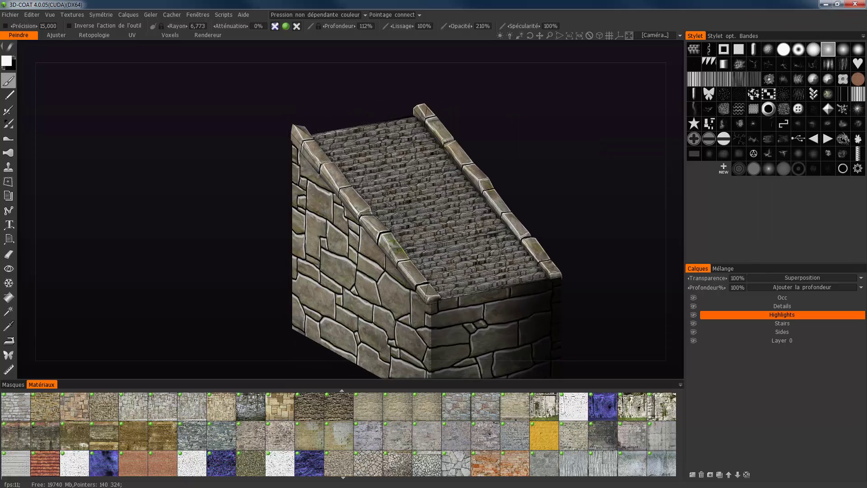
mouse_move(708, 278)
mouse_down()
mouse_move(728, 278)
mouse_move(713, 278)
mouse_up()
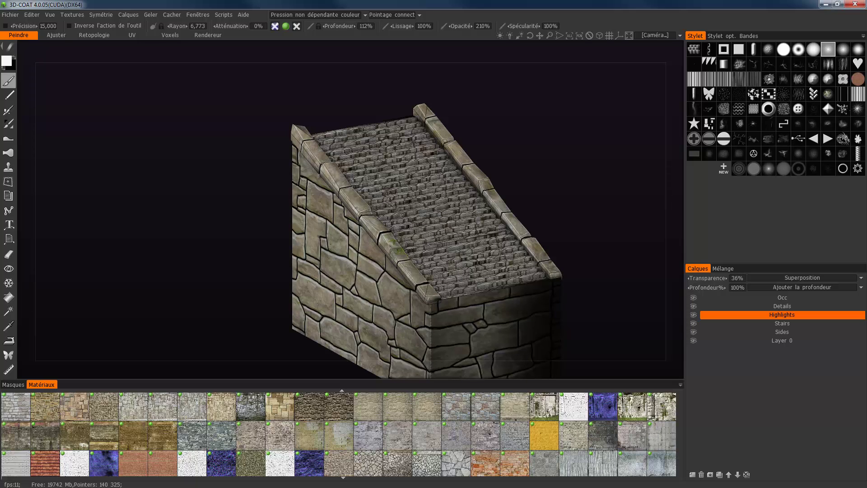
Step: Send all layers to Photoshop as the external editor and update Layers.psd from its changed disk copy
drag(582, 235, 569, 210)
drag(589, 253, 481, 281)
middle_drag(480, 280, 306, 263)
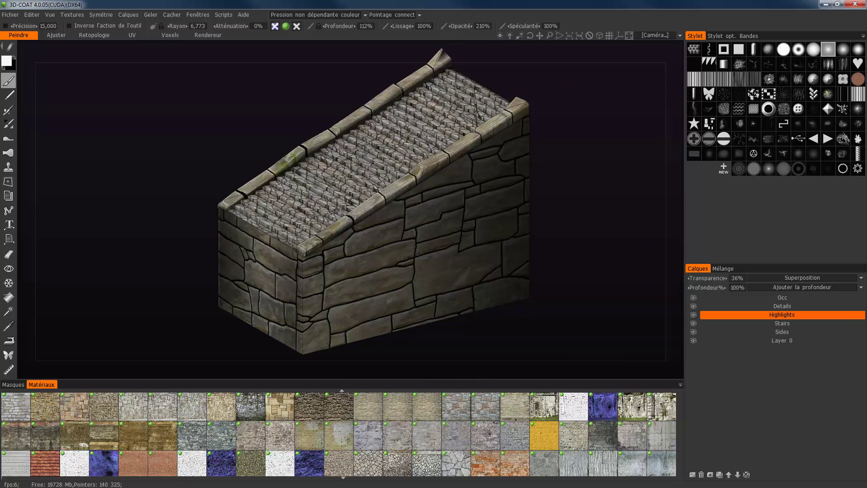
drag(296, 350, 319, 337)
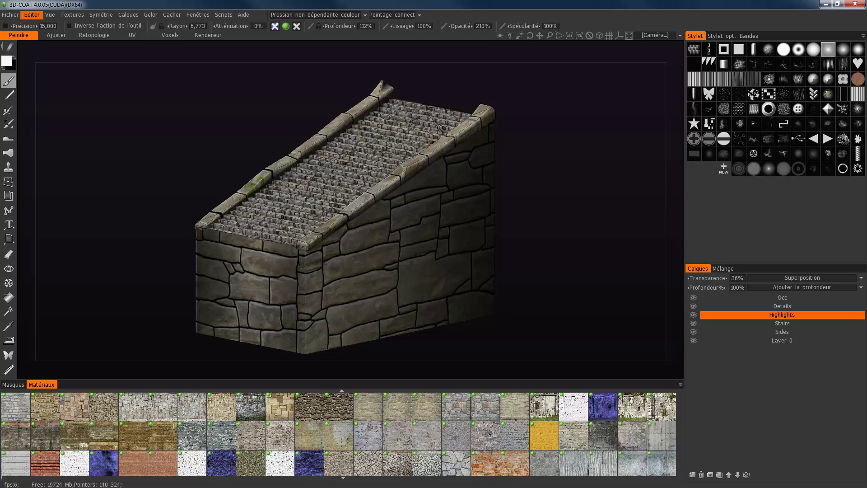
click(31, 14)
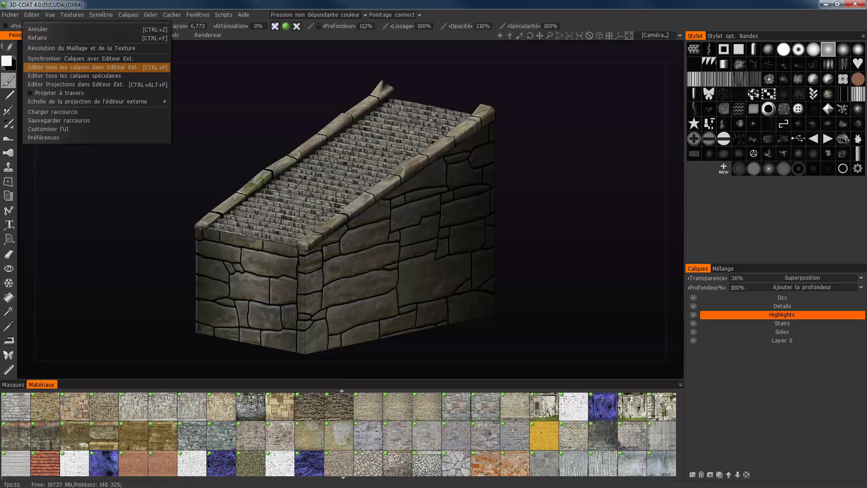
click(90, 67)
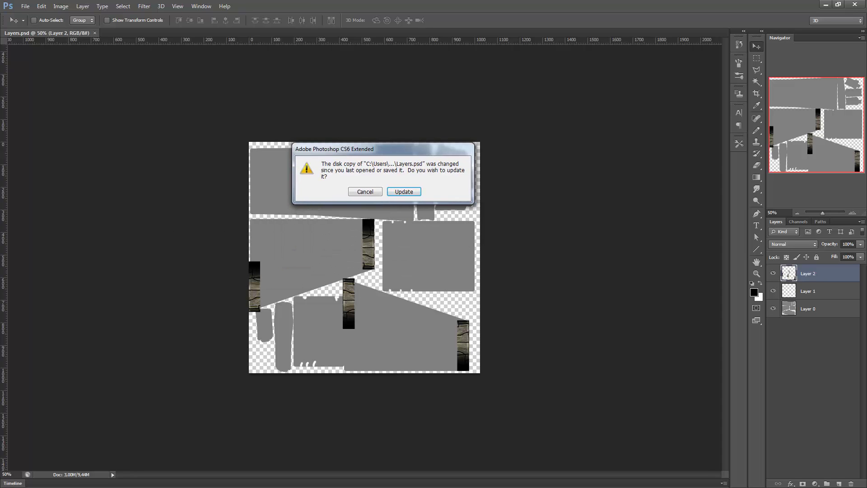
key(Return)
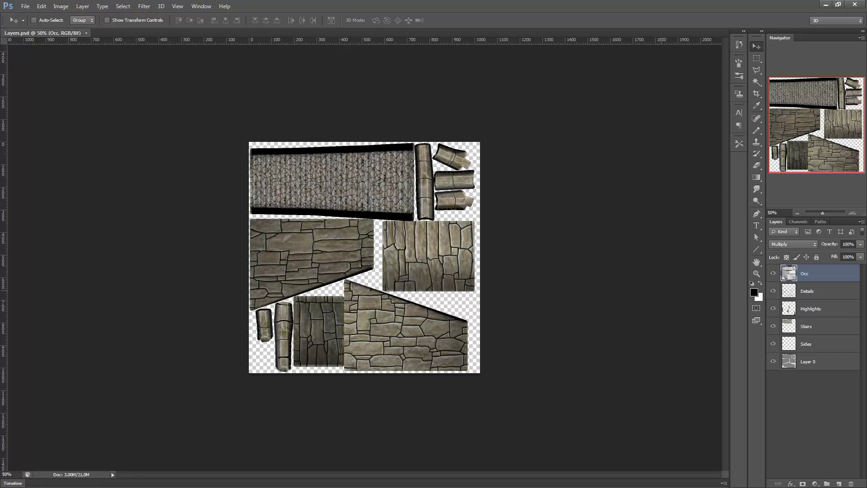
Step: On the Sides layer, use the Clone Stamp to cover flaws near the left edge of the lower sloped wall
alt+scroll(542, 126, up, 5)
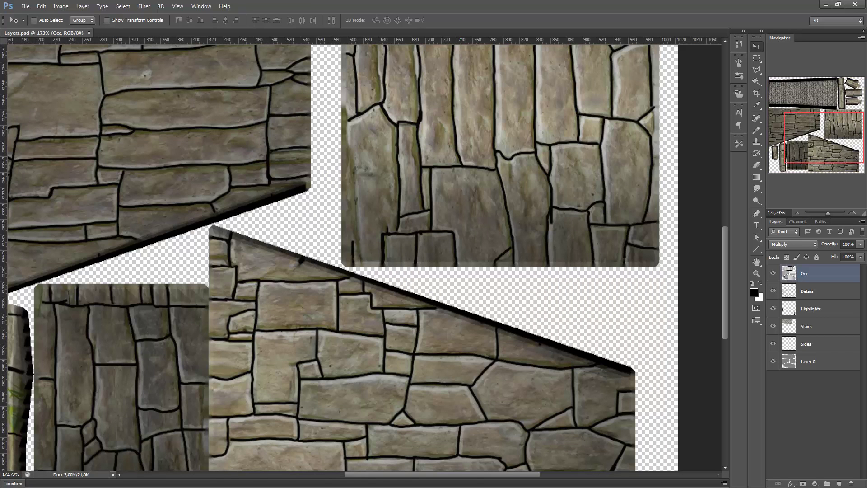
click(756, 141)
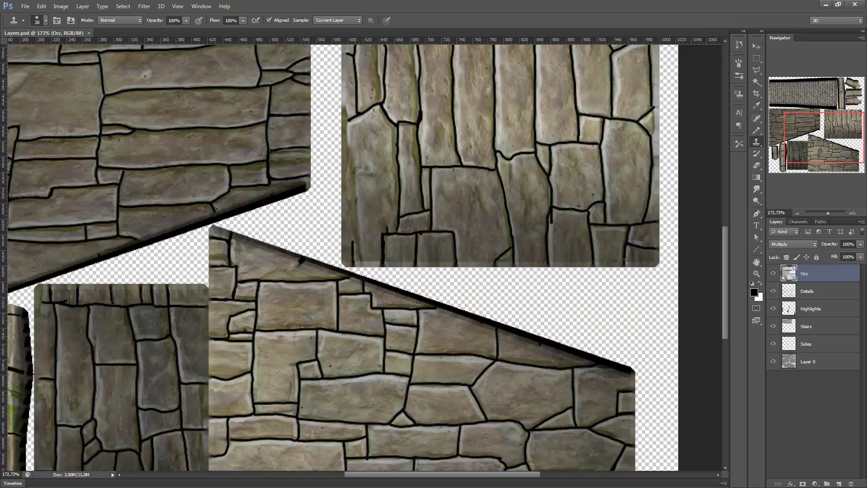
click(785, 251)
click(807, 326)
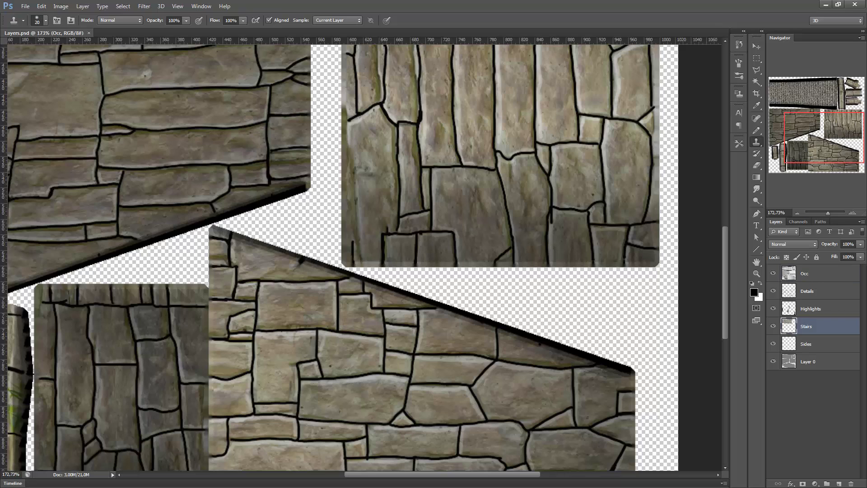
click(806, 344)
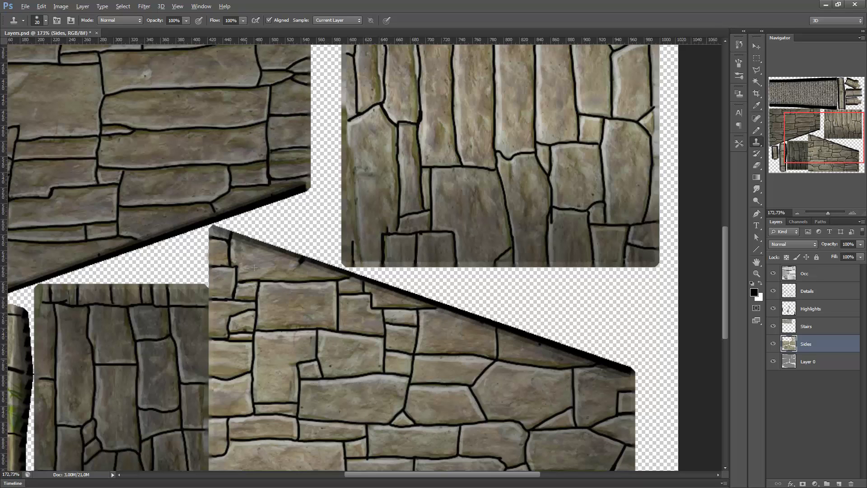
key(alt)
alt+click(274, 330)
click(216, 339)
Step: Clone stone texture over the lower part of the right edge of the lower sloped wall
drag(286, 378, 311, 301)
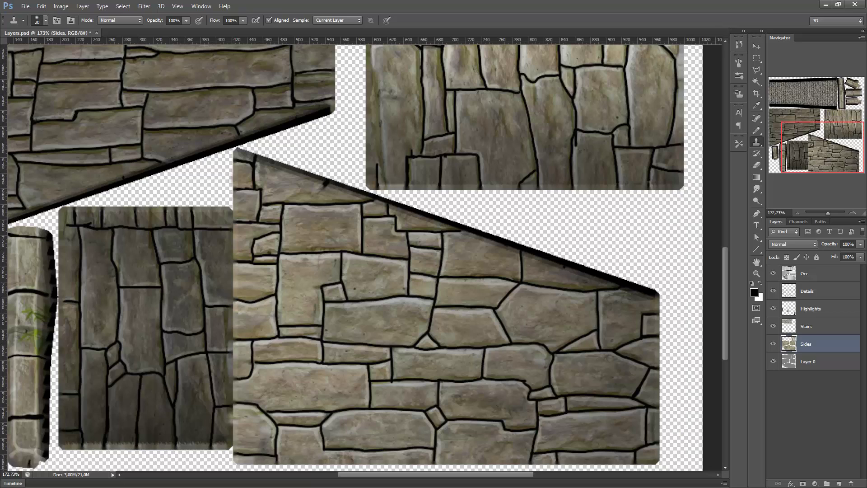
key(alt)
drag(655, 433, 653, 414)
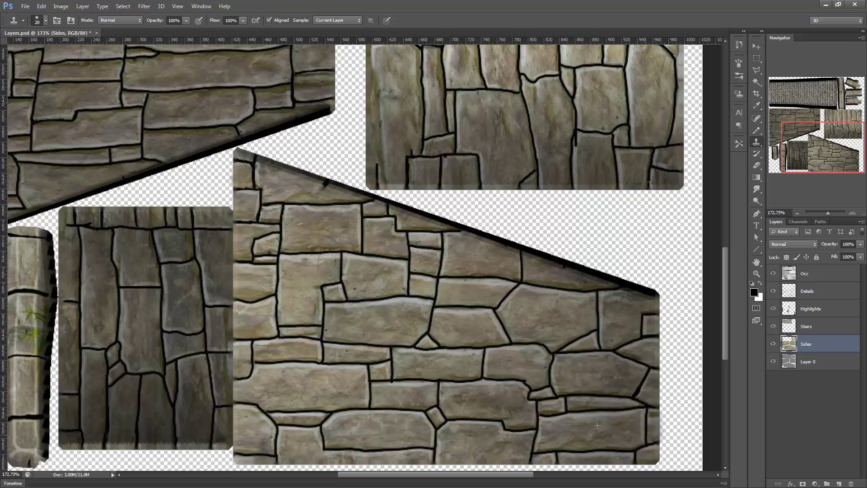
key(alt)
click(658, 416)
drag(658, 413, 658, 432)
key(alt)
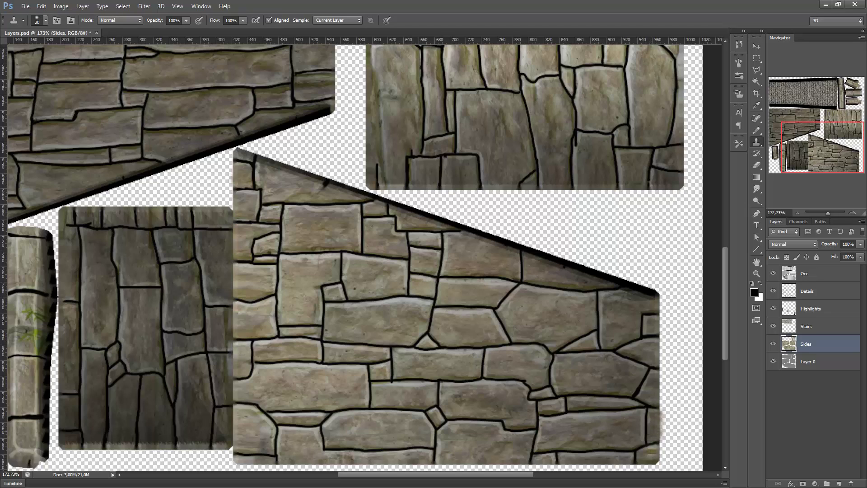
key(alt)
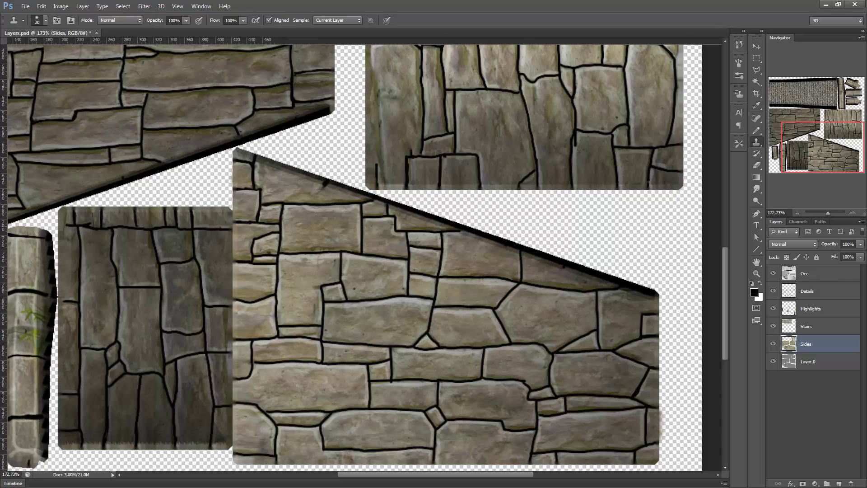
Step: Clone stone texture over the lower-left area and bottom edge of the large rectangular wall
drag(621, 239, 616, 395)
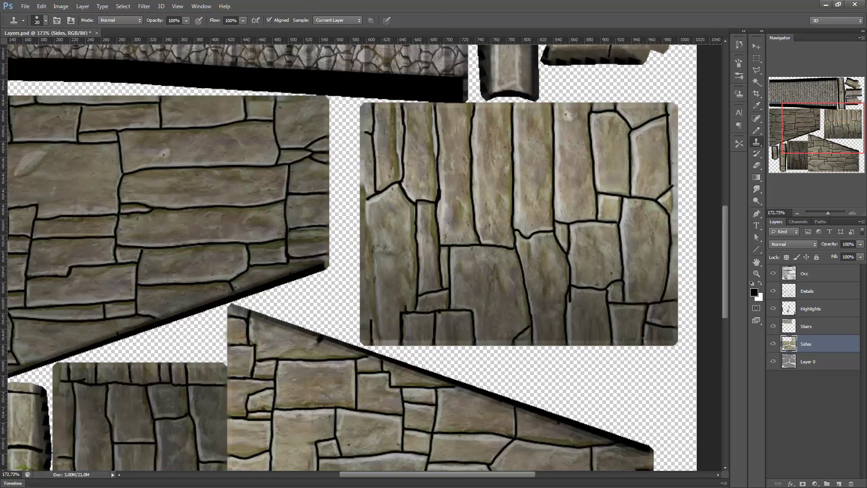
key(alt)
alt+click(397, 274)
drag(410, 330, 408, 320)
key(alt)
alt+click(515, 325)
click(524, 339)
alt+click(662, 263)
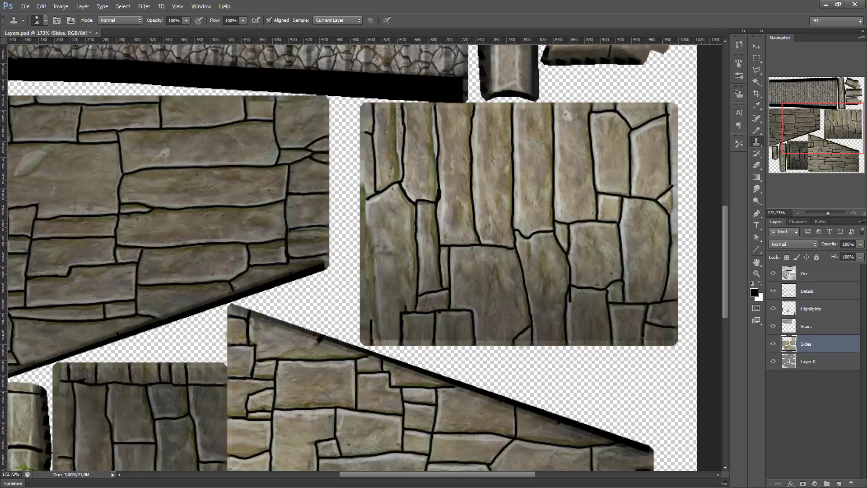
Step: Clone stone texture along the full right edge of the large rectangular wall up to its top corner
key(alt)
mouse_move(675, 289)
mouse_down()
mouse_move(682, 183)
mouse_move(673, 102)
mouse_up()
alt+click(647, 253)
key(alt)
key(alt)
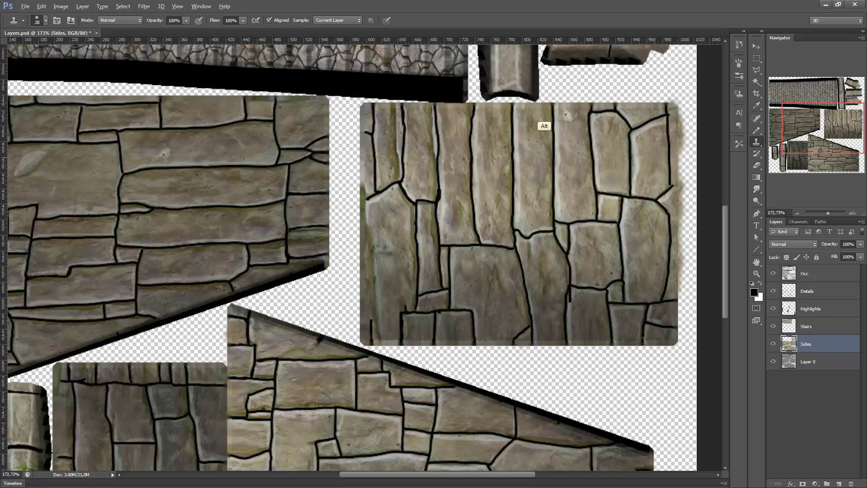
alt+click(537, 119)
drag(673, 108, 675, 110)
Step: Retouch the stone texture of the upper sloped wall, below the stairs, with the Clone Stamp
key(alt)
mouse_move(369, 204)
mouse_down()
mouse_move(365, 269)
mouse_move(381, 290)
mouse_move(377, 334)
mouse_move(382, 284)
mouse_move(667, 385)
mouse_up()
key(ctrl+r)
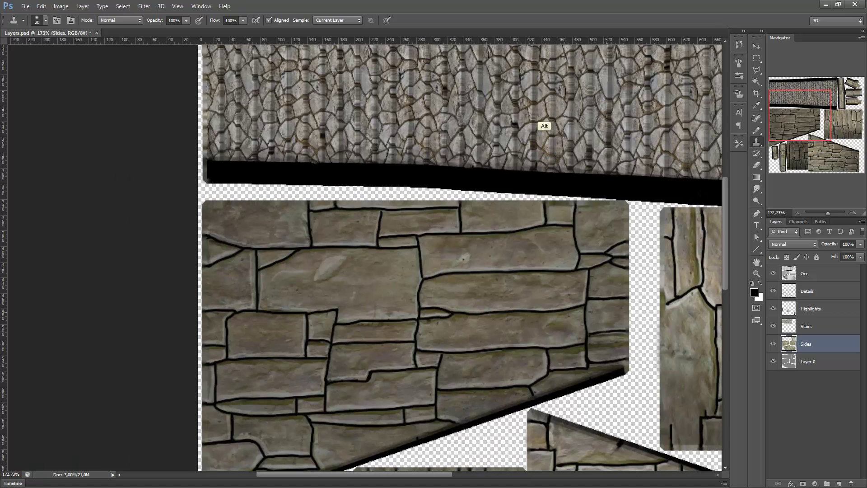
key(alt)
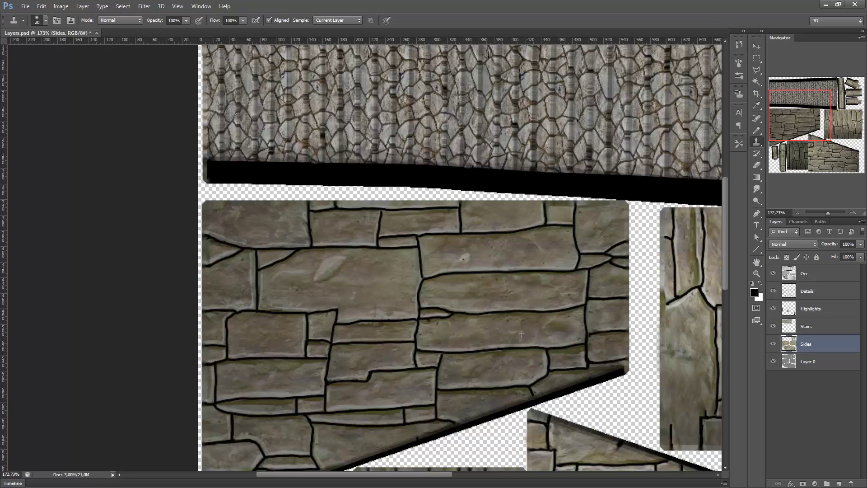
key(alt)
Step: Clone stone texture along the left edge of the upper sloped wall, from its lowest tip to the top stones
drag(412, 290, 697, 103)
key(alt)
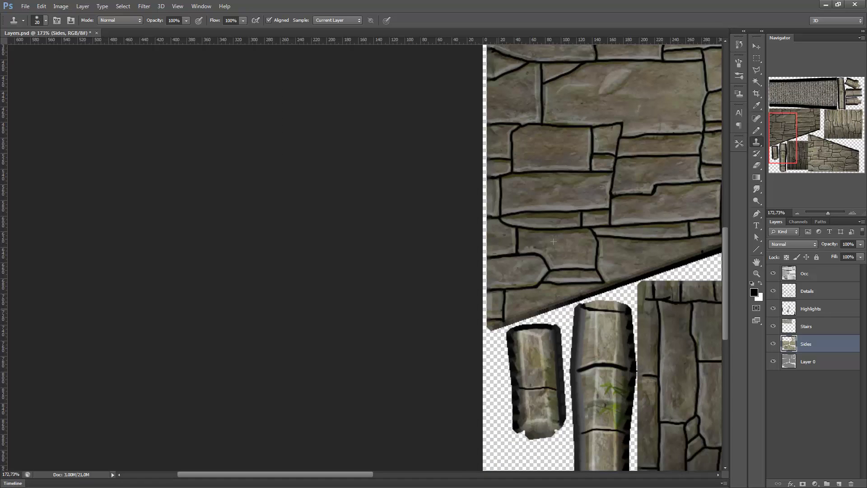
key(alt)
alt+click(517, 303)
drag(495, 298, 500, 297)
alt+click(545, 125)
alt+click(544, 125)
mouse_move(499, 193)
mouse_down()
mouse_move(498, 208)
mouse_move(496, 186)
mouse_move(493, 208)
mouse_up()
drag(538, 153, 538, 154)
drag(496, 253, 437, 398)
alt+click(487, 189)
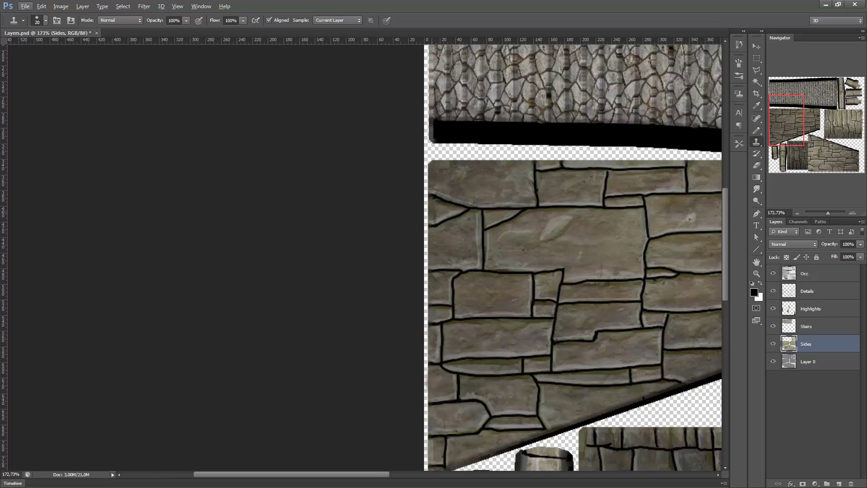
mouse_move(432, 214)
mouse_down()
mouse_move(433, 203)
mouse_move(442, 204)
mouse_up()
drag(642, 294, 471, 231)
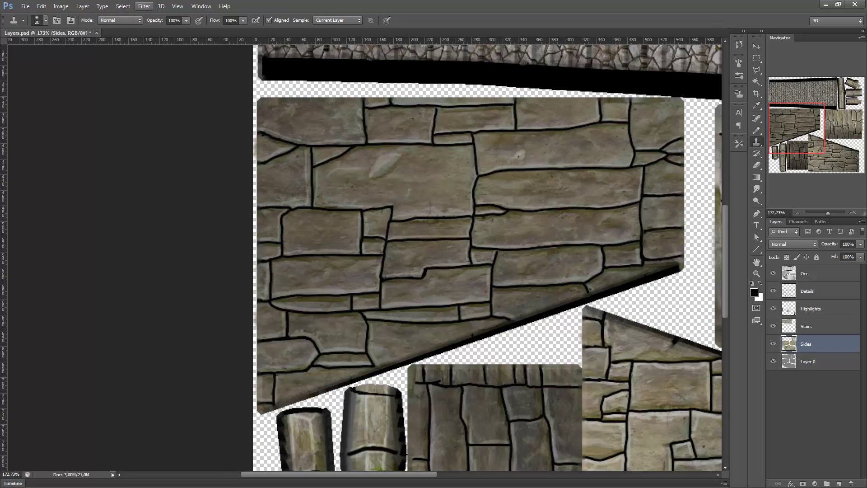
Step: Apply the Sharpen filter to the Sides layer
click(144, 6)
mouse_move(181, 132)
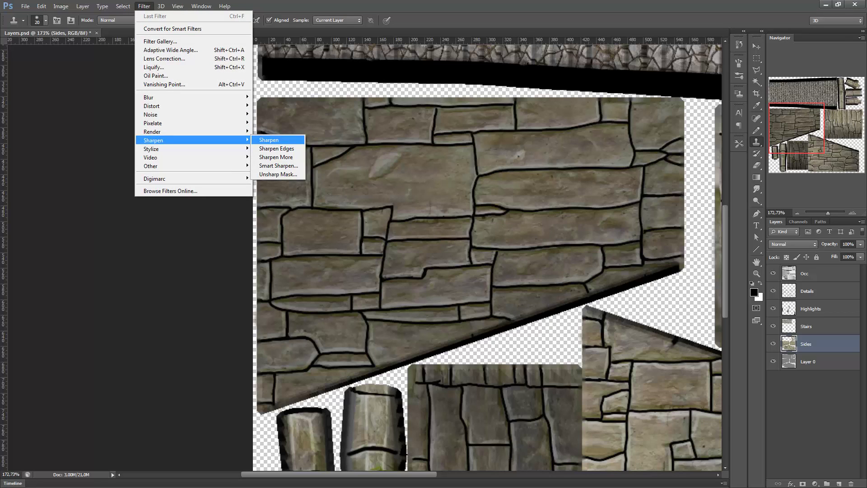
click(271, 140)
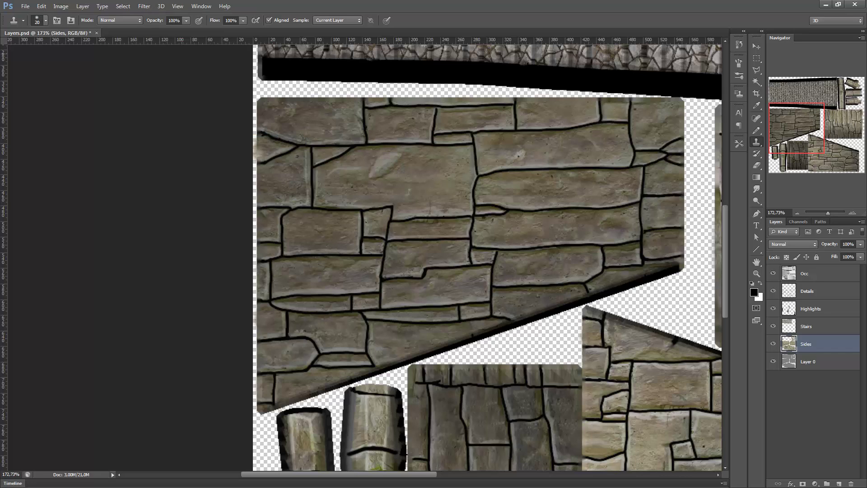
Step: Sharpen the Sides layer once more with the same filter
click(144, 6)
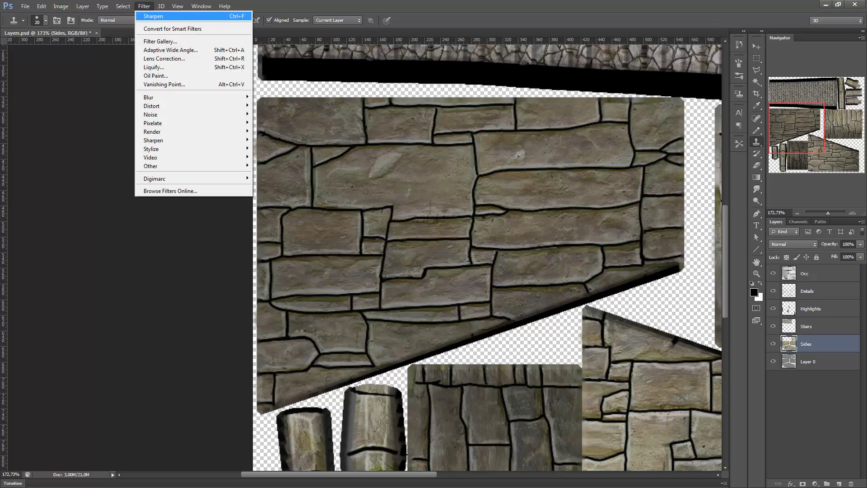
click(153, 16)
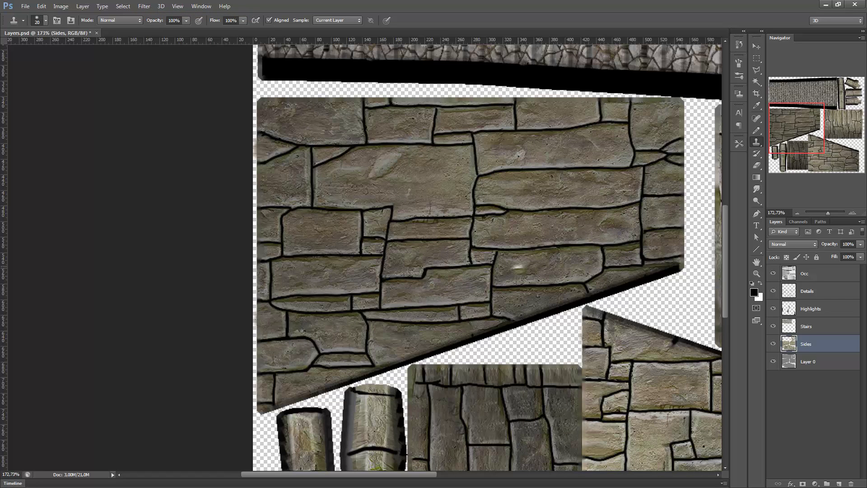
Step: Clone plain stone texture over the green foliage in the middle of the long narrow border strip beside the short one
drag(518, 268, 266, 84)
key(ctrl+r)
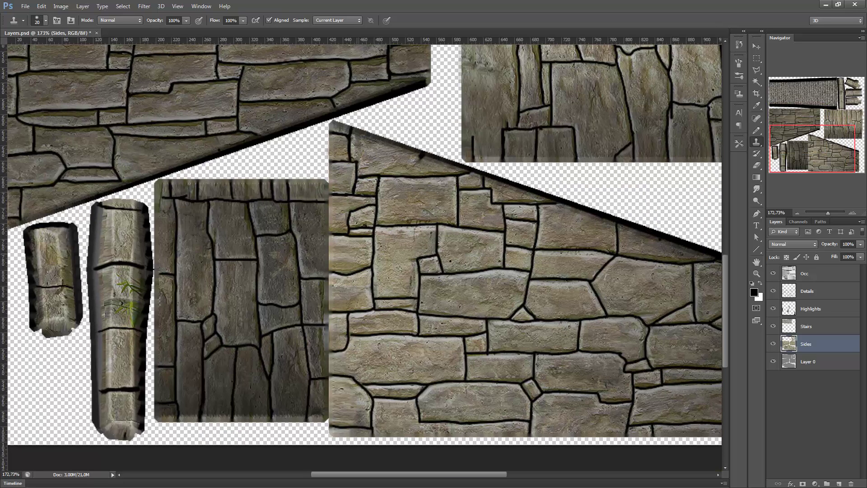
alt+click(393, 368)
alt+click(541, 131)
mouse_move(126, 289)
mouse_down()
mouse_move(123, 316)
mouse_move(115, 301)
mouse_move(115, 317)
mouse_move(130, 316)
mouse_move(135, 298)
mouse_move(120, 280)
mouse_move(134, 279)
mouse_move(131, 288)
mouse_up()
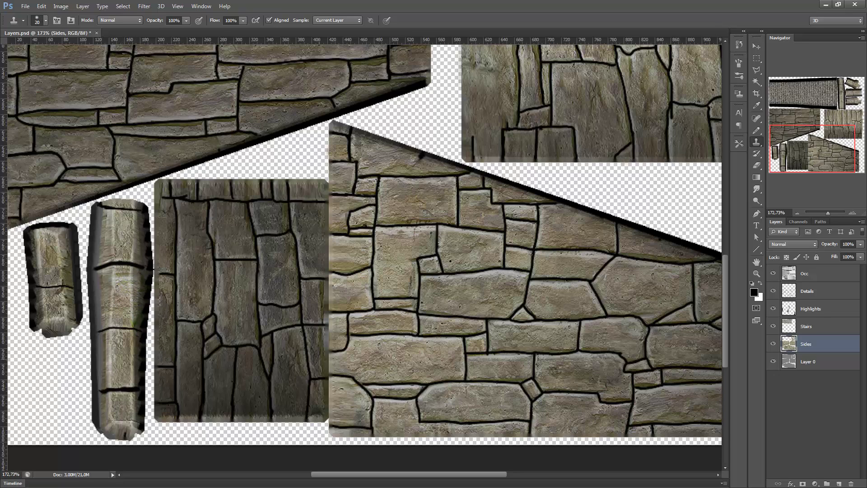
alt+click(380, 309)
alt+click(544, 131)
alt+click(196, 270)
mouse_move(136, 281)
mouse_down()
mouse_move(119, 275)
mouse_move(134, 295)
mouse_move(136, 323)
mouse_up()
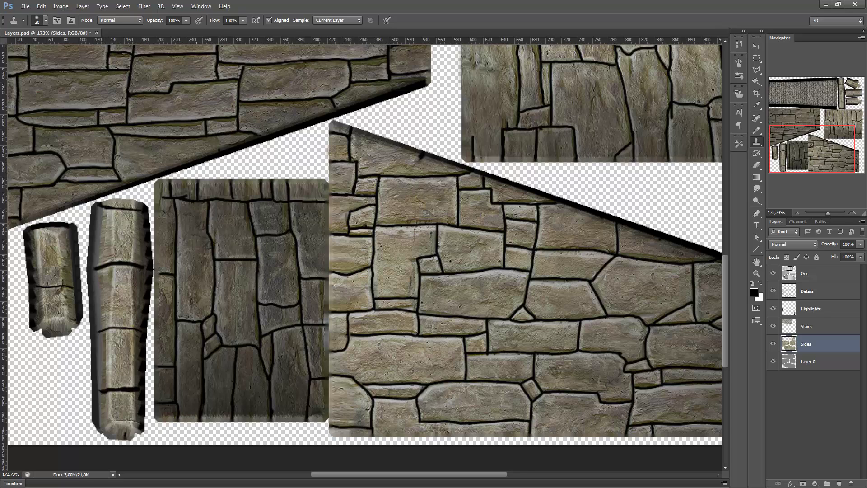
Step: Retouch the uppermost stone of the long border strip with texture cloned from the adjacent dark wall
alt+click(197, 255)
mouse_move(104, 242)
mouse_down()
mouse_move(99, 256)
mouse_move(110, 256)
mouse_move(106, 212)
mouse_move(91, 216)
mouse_move(85, 261)
mouse_up()
alt+click(194, 254)
alt+click(191, 227)
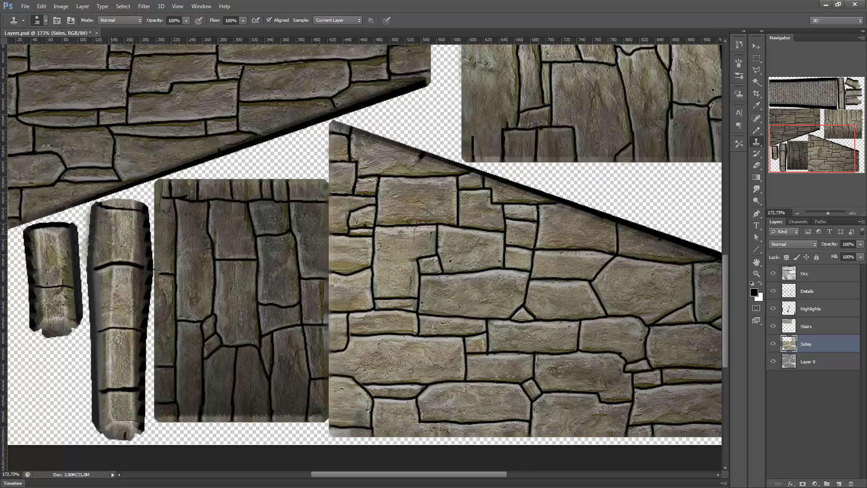
mouse_move(111, 211)
mouse_down()
mouse_move(126, 219)
mouse_move(135, 256)
mouse_move(125, 232)
mouse_move(119, 250)
mouse_move(140, 256)
mouse_move(144, 216)
mouse_move(127, 201)
mouse_up()
alt+click(197, 256)
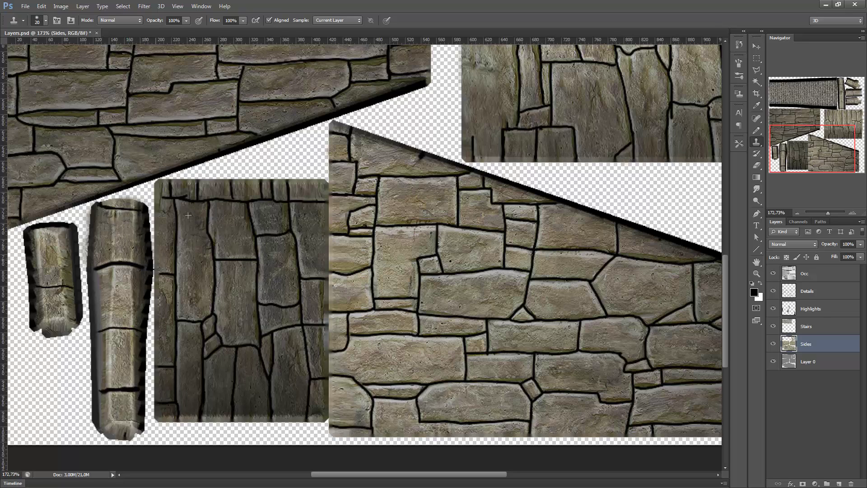
Step: Clone stone texture across the central stones of the long border strip, around its middle joint
key(alt)
mouse_move(103, 318)
mouse_down()
mouse_move(99, 325)
mouse_move(100, 280)
mouse_move(89, 283)
mouse_up()
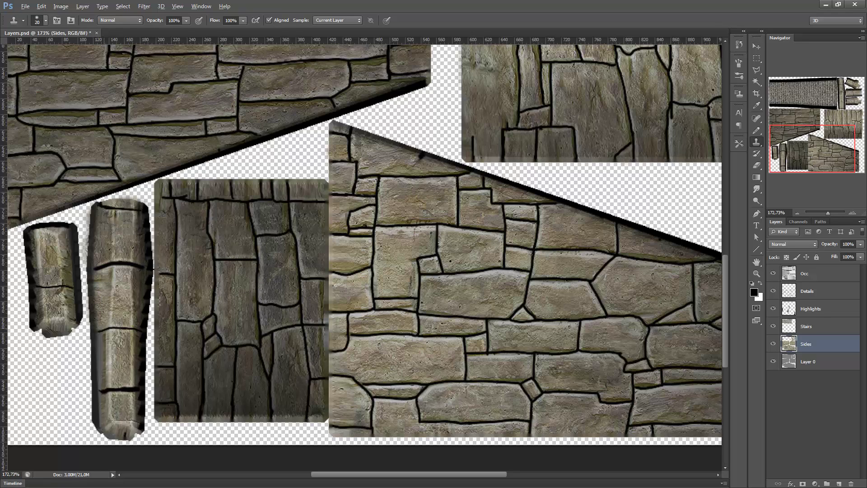
mouse_move(115, 312)
mouse_down()
mouse_move(107, 274)
mouse_move(121, 298)
mouse_move(127, 286)
mouse_move(100, 283)
mouse_move(140, 274)
mouse_move(134, 316)
mouse_up()
alt+click(381, 360)
key(alt)
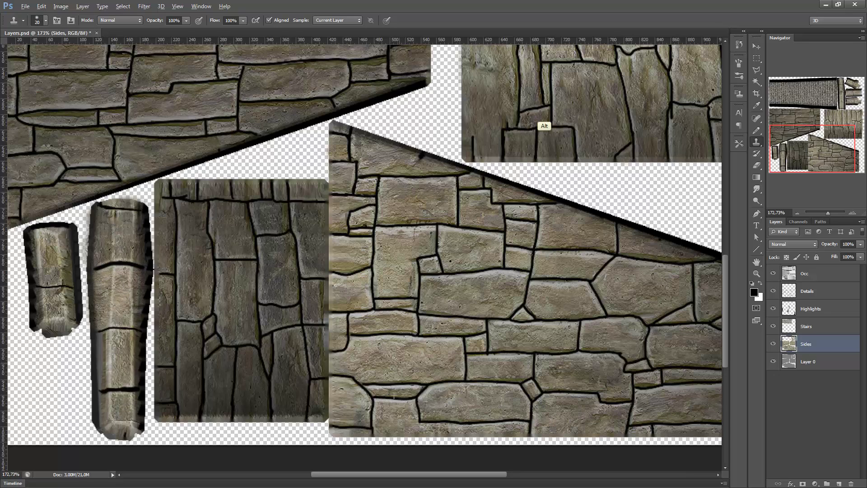
Step: Clone stone texture over the two lowest stones of the long border strip, down to its rounded end
mouse_move(105, 383)
mouse_down()
mouse_move(108, 335)
mouse_move(105, 351)
mouse_move(114, 336)
mouse_move(131, 338)
mouse_move(134, 368)
mouse_up()
key(alt)
key(alt)
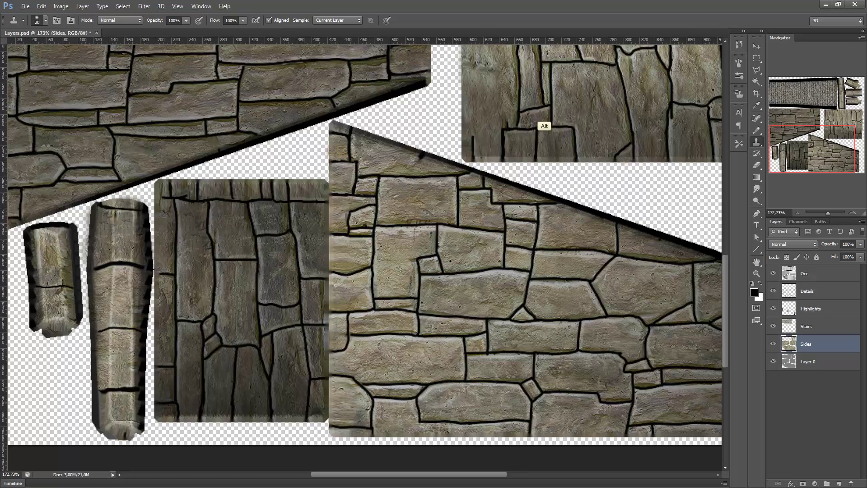
click(102, 401)
mouse_move(102, 406)
mouse_down()
mouse_move(92, 409)
mouse_move(130, 417)
mouse_up()
key(alt)
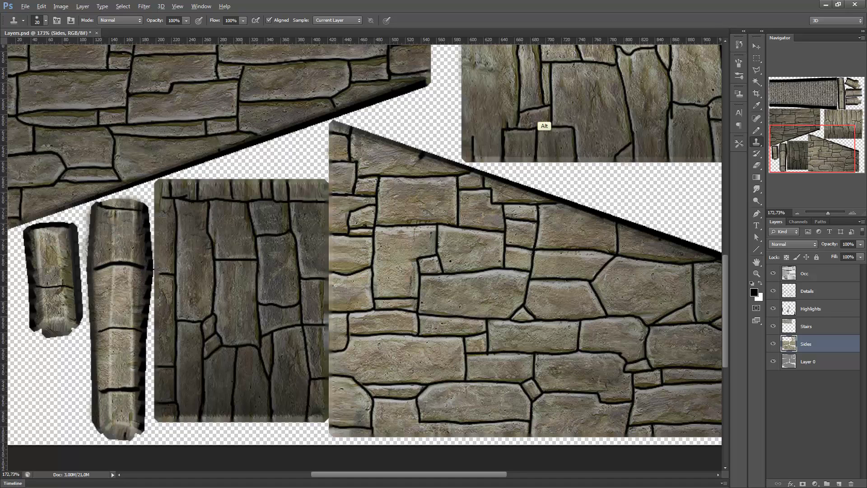
drag(117, 421, 131, 421)
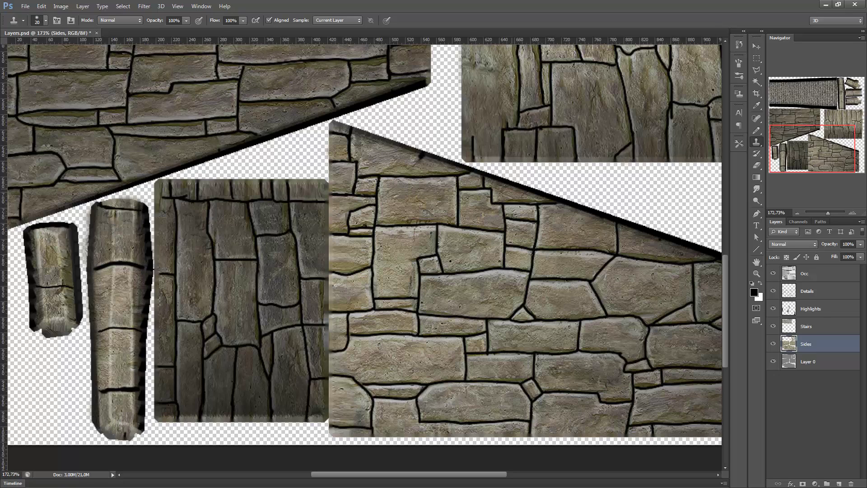
Step: Clone stone texture over the grey lower edge of the middle horizontal border piece, beside the stairs texture
drag(432, 101, 574, 173)
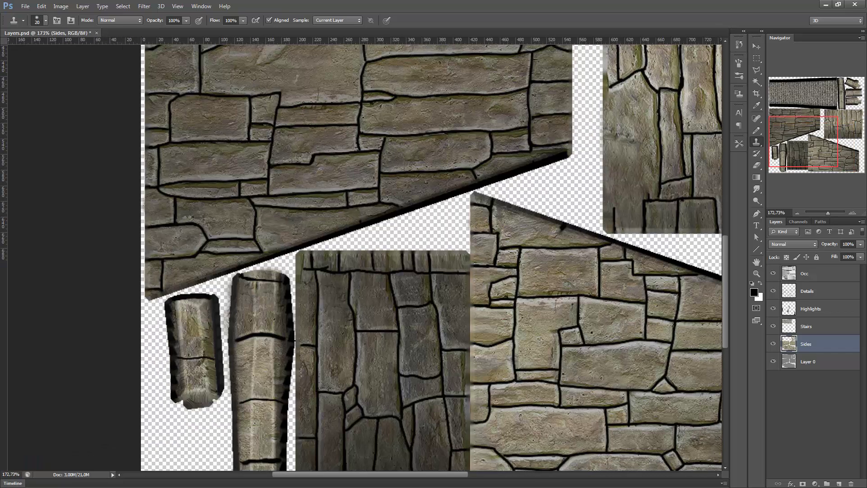
key(alt)
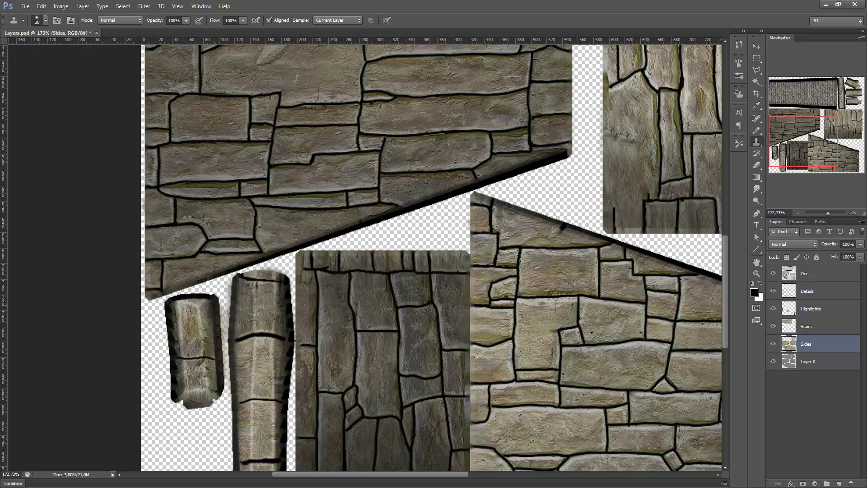
key(alt)
scroll(198, 329, right, 1)
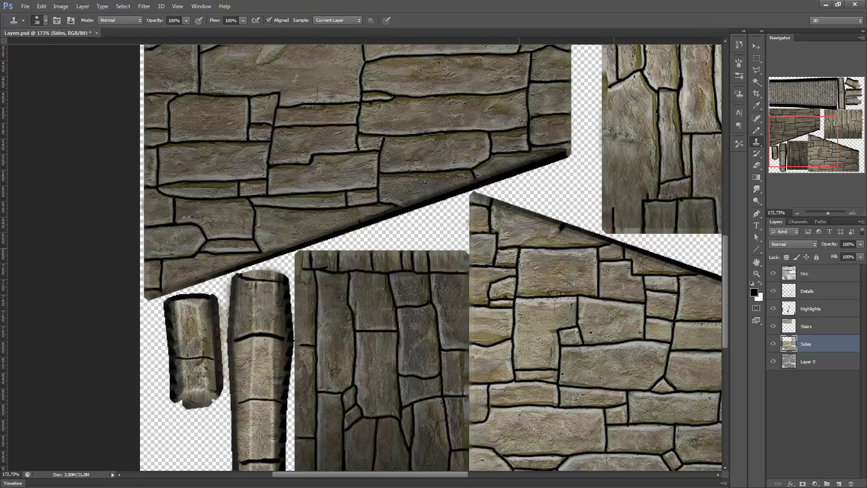
drag(492, 271, 306, 303)
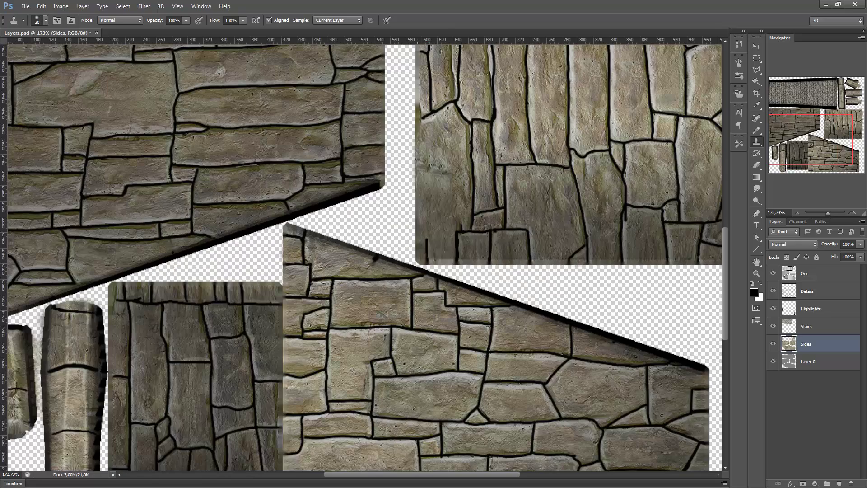
drag(417, 278, 271, 427)
drag(333, 344, 225, 432)
drag(316, 243, 386, 354)
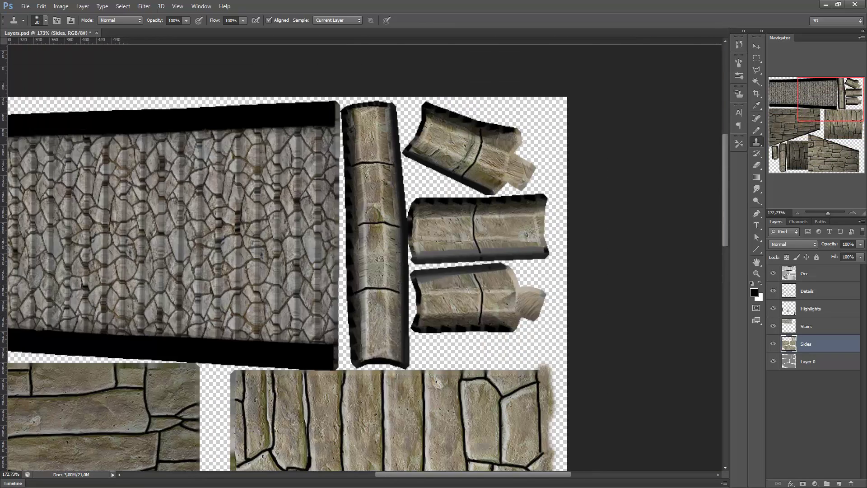
alt+click(522, 141)
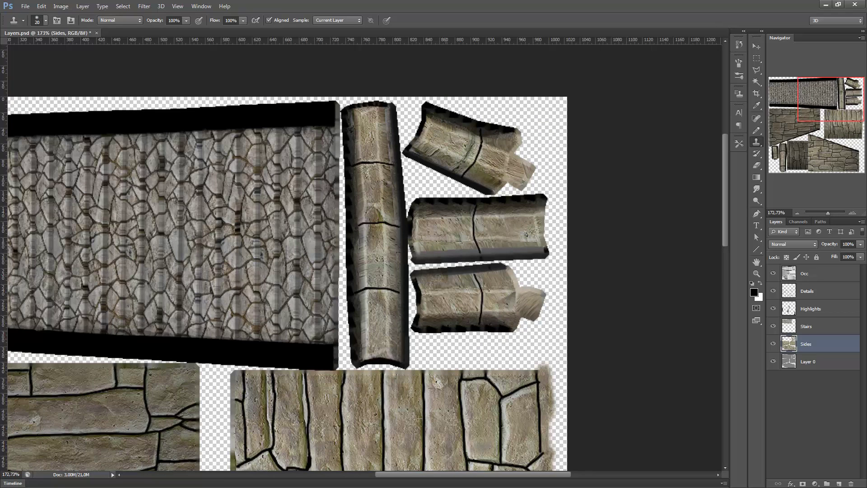
alt+click(447, 430)
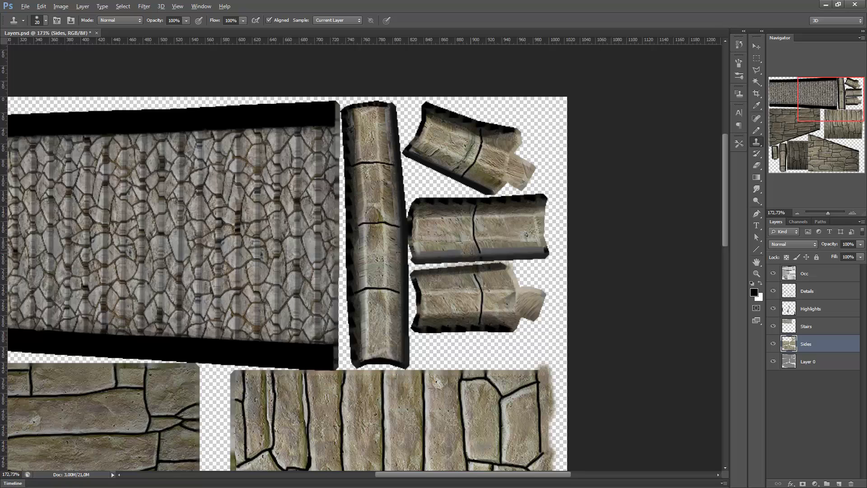
mouse_move(470, 250)
mouse_down()
mouse_move(424, 263)
mouse_move(429, 248)
mouse_up()
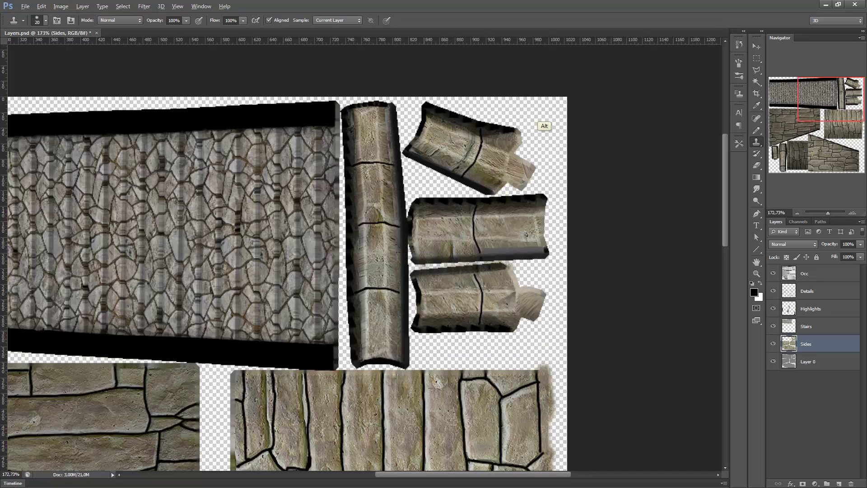
Step: Extend the cloned stone along the rest of the middle border piece's lower edge, out to its outer end
alt+click(424, 429)
click(481, 254)
mouse_move(467, 252)
mouse_down()
mouse_move(450, 250)
mouse_move(540, 261)
mouse_move(556, 242)
mouse_move(520, 249)
mouse_up()
key(alt)
click(517, 238)
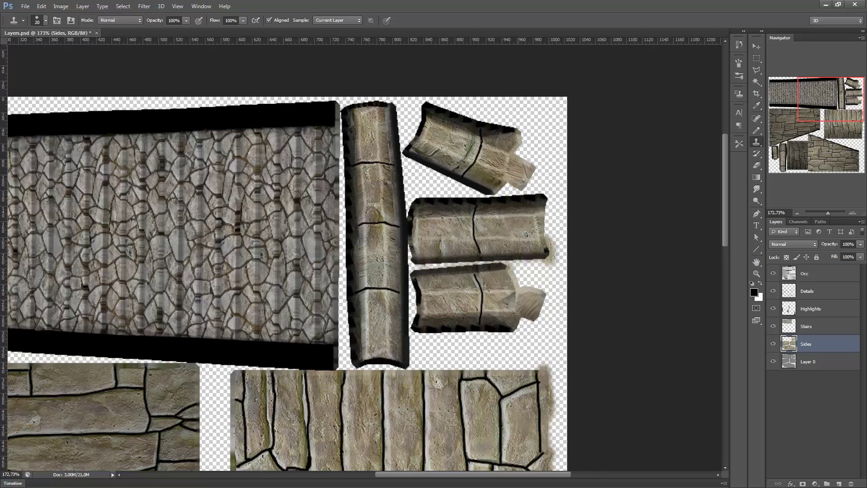
Step: Retouch the surface and upper edge of the tilted border piece with the Clone Stamp
key(alt)
mouse_move(472, 139)
mouse_down()
mouse_move(456, 166)
mouse_move(451, 135)
mouse_move(460, 142)
mouse_move(438, 119)
mouse_move(456, 119)
mouse_up()
key(alt)
key(alt)
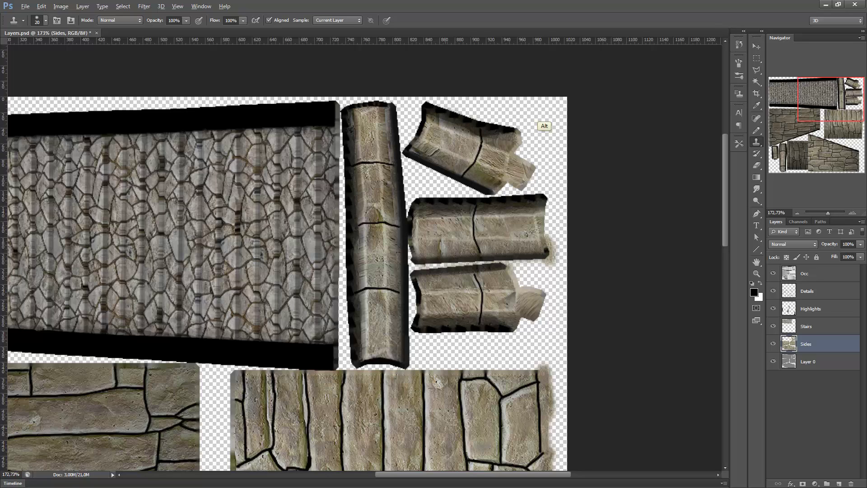
drag(438, 115, 524, 135)
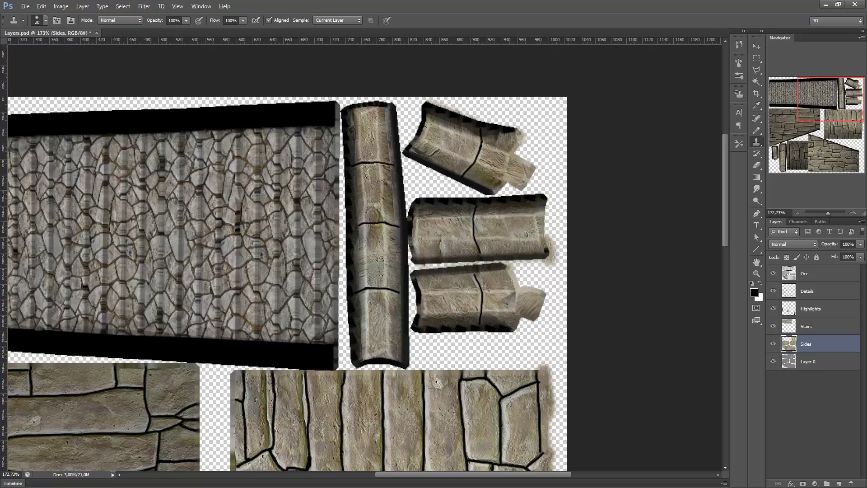
key(alt)
Step: Clone stone texture over the stones of the tall vertical border strip beside the stairs texture
click(360, 303)
mouse_move(359, 305)
mouse_down()
mouse_move(363, 351)
mouse_move(393, 349)
mouse_move(393, 306)
mouse_move(382, 299)
mouse_move(383, 352)
mouse_up()
alt+click(369, 424)
alt+click(374, 223)
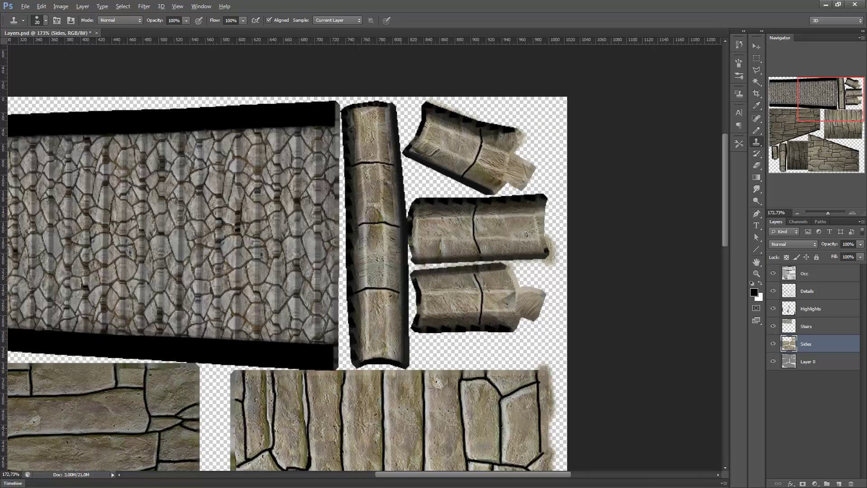
mouse_move(374, 231)
mouse_down()
mouse_move(362, 263)
mouse_move(364, 281)
mouse_move(379, 281)
mouse_up()
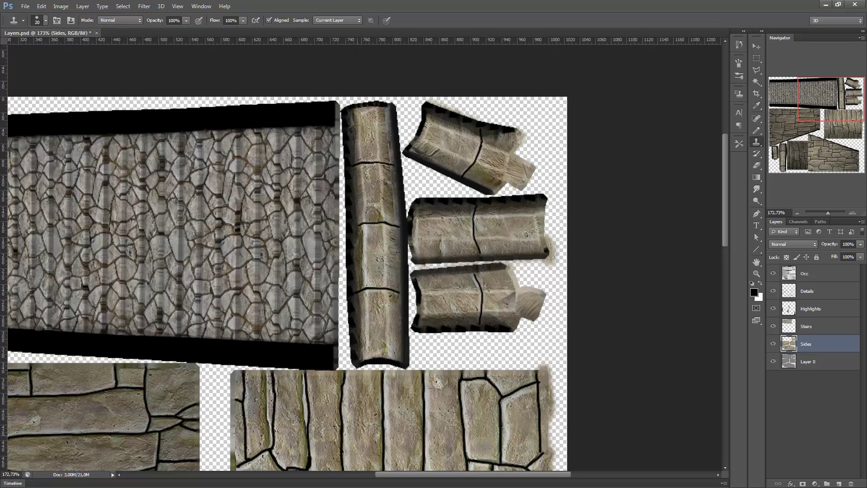
mouse_move(362, 280)
mouse_down()
mouse_move(360, 232)
mouse_move(393, 176)
mouse_move(408, 217)
mouse_up()
key(alt)
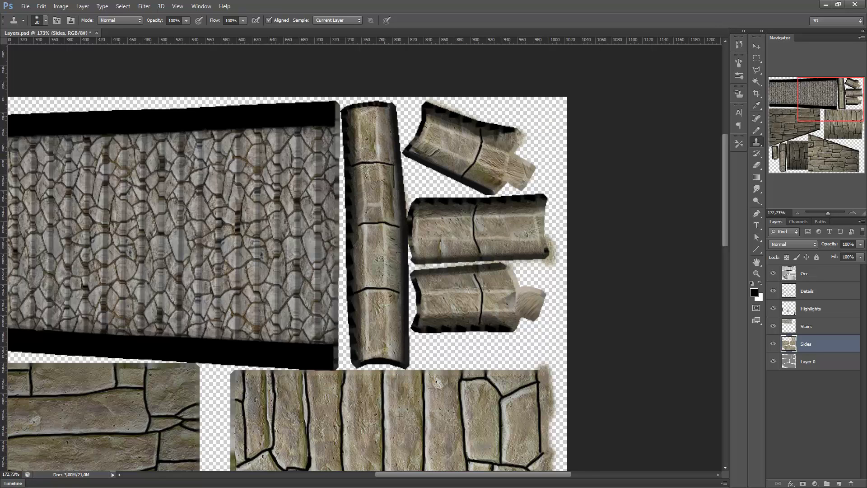
Step: Save Layers.psd and switch back to 3D-Coat
key(ctrl+minus)
key(ctrl+minus)
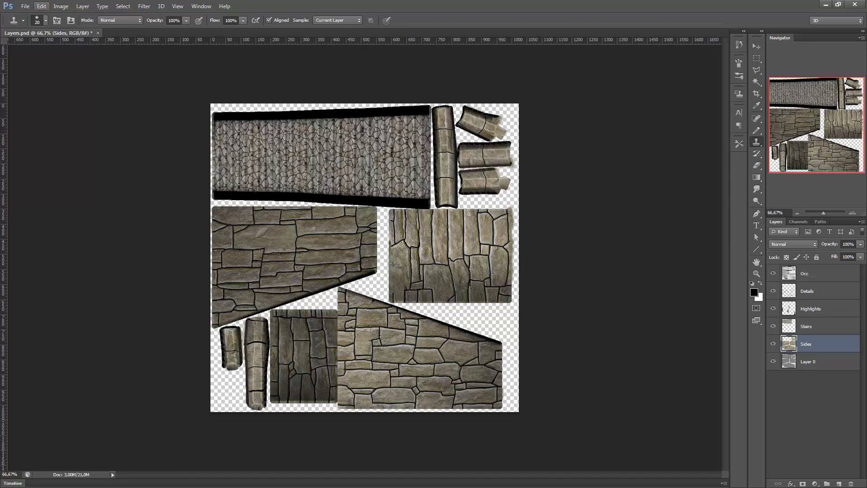
click(41, 6)
click(41, 6)
click(26, 7)
click(26, 6)
click(25, 6)
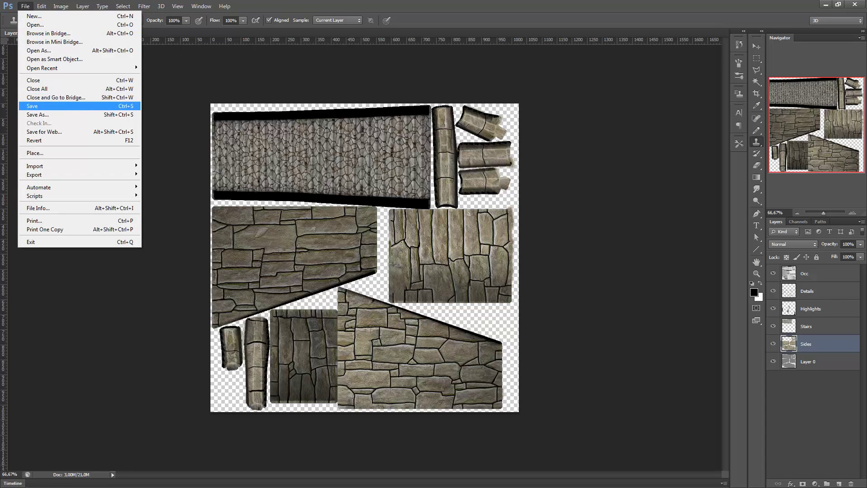
key(Return)
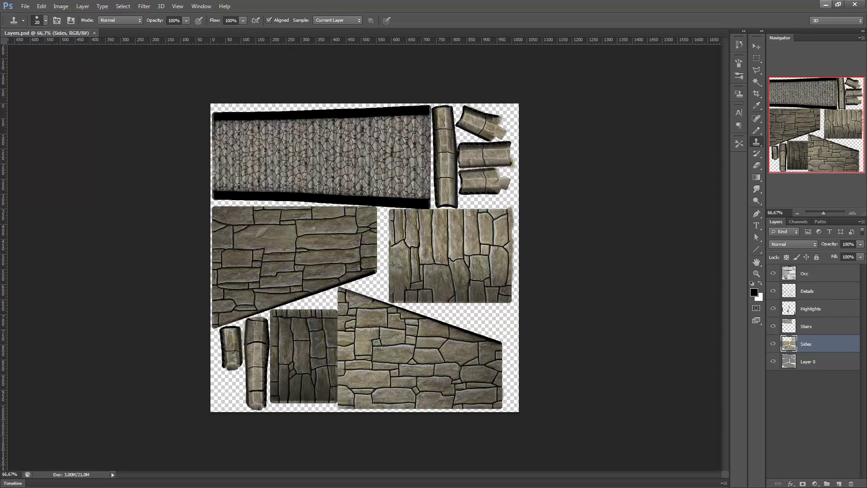
click(826, 5)
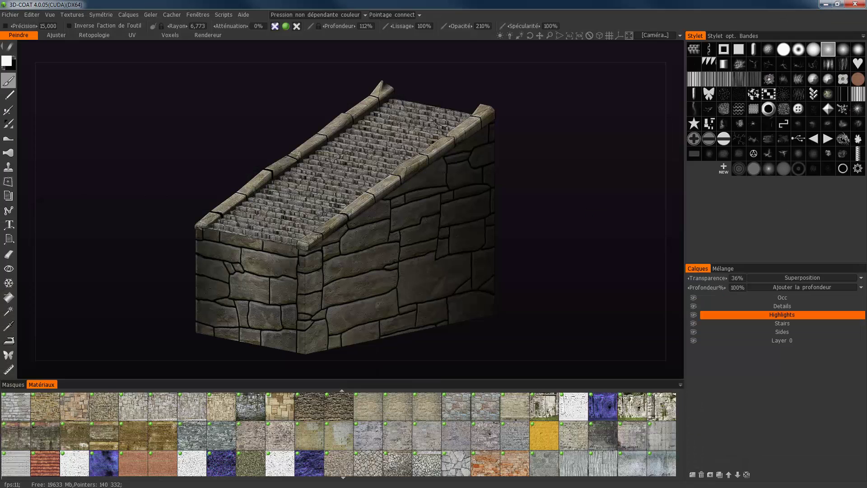
Step: Add a new layer directly above Highlights and name it Darkness
mouse_move(538, 121)
alt+mouse_down()
mouse_move(557, 149)
mouse_move(576, 157)
mouse_move(537, 135)
alt+mouse_up()
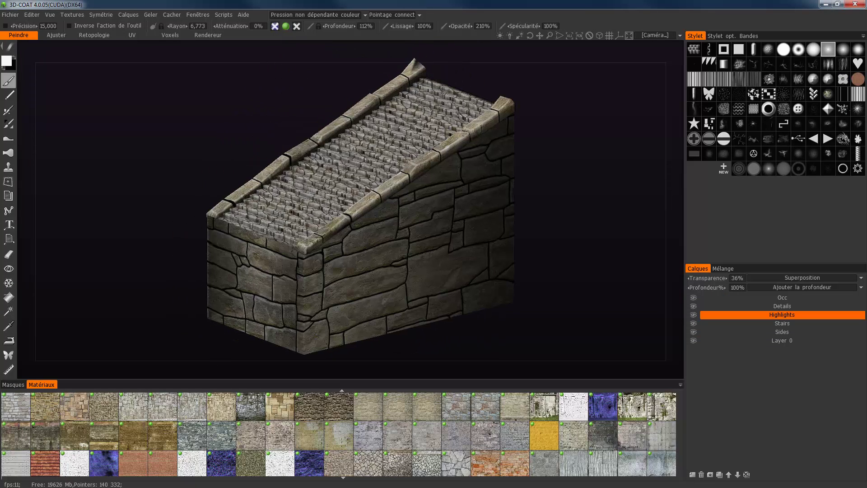
mouse_move(564, 172)
mouse_down()
mouse_move(587, 190)
mouse_move(573, 149)
mouse_move(553, 135)
mouse_move(390, 136)
mouse_move(460, 137)
mouse_move(555, 169)
mouse_up()
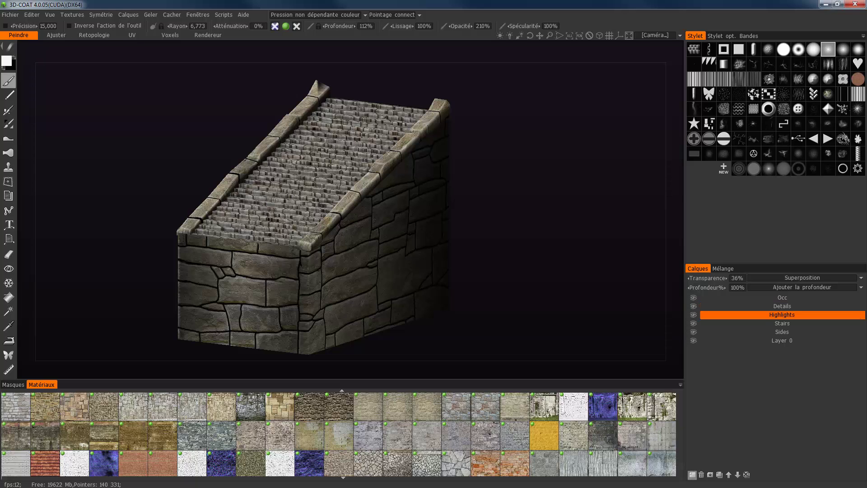
click(692, 474)
double_click(779, 315)
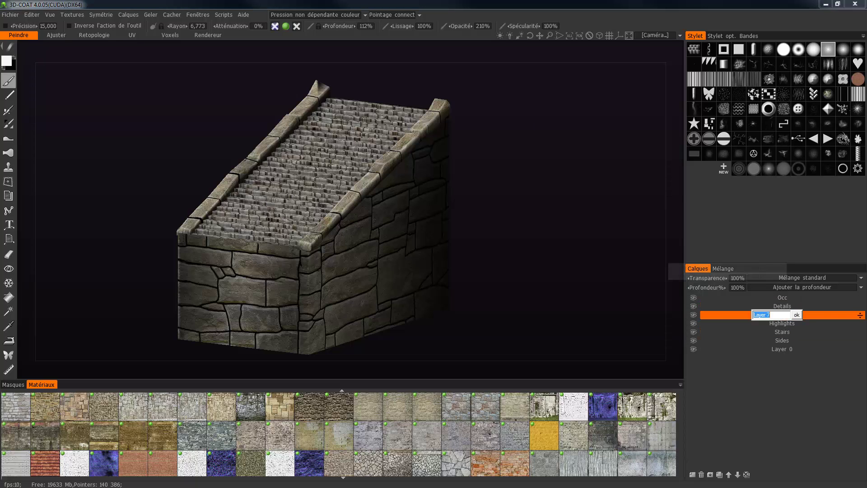
text(Darkness)
key(Return)
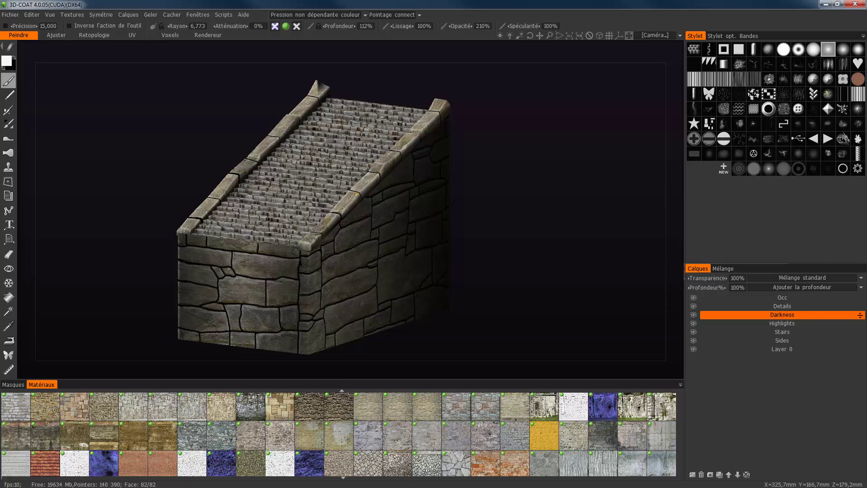
Step: Send all layers to Photoshop, update Layers.psd from the disk copy, and make the Darkness layer active
click(10, 14)
mouse_move(32, 15)
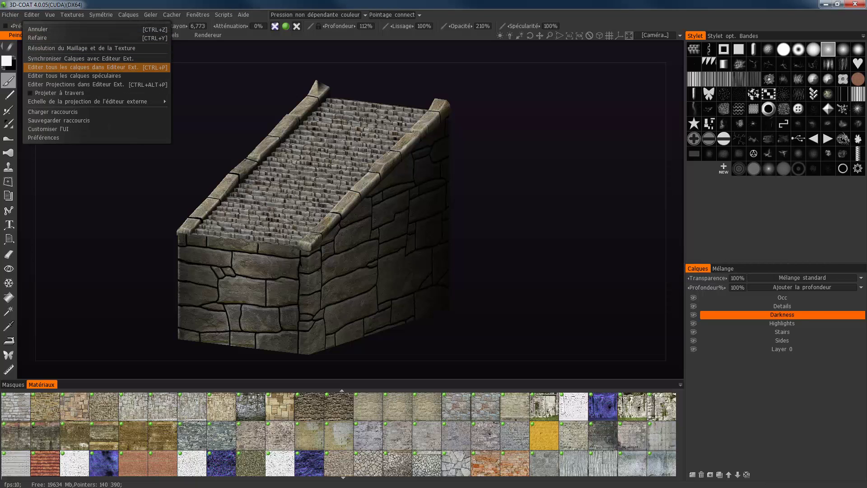
click(81, 67)
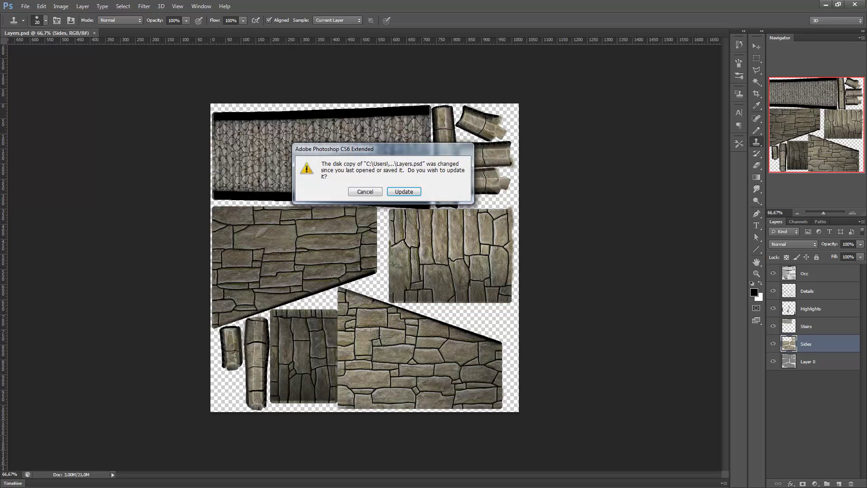
key(Return)
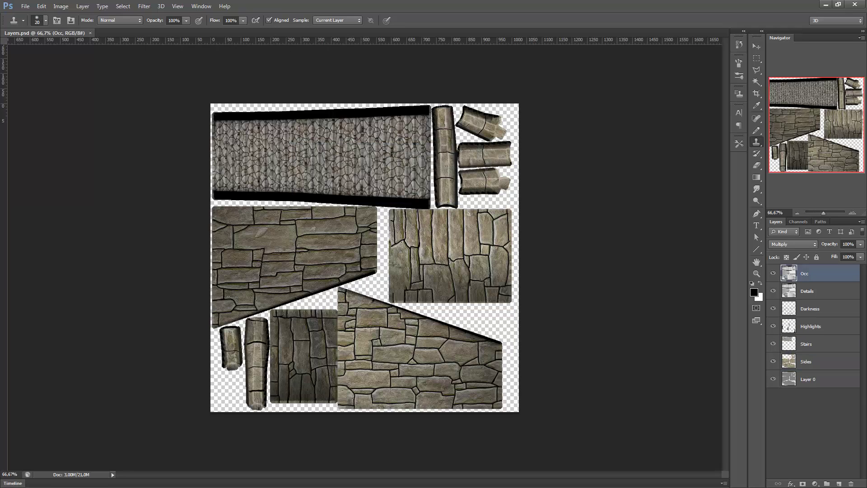
key(m)
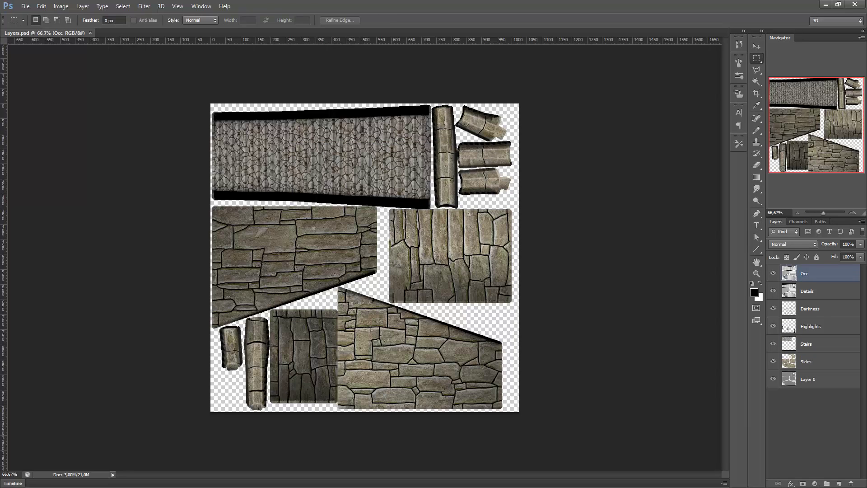
click(810, 309)
Step: Outline the sloped side wall below the stairs texture with the Polygonal Lasso and activate the Gradient tool
alt+scroll(360, 254, up, 3)
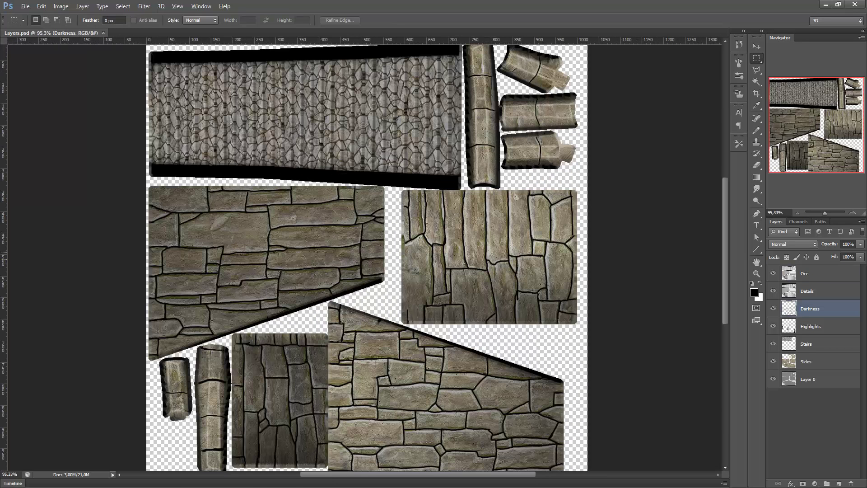
key(l)
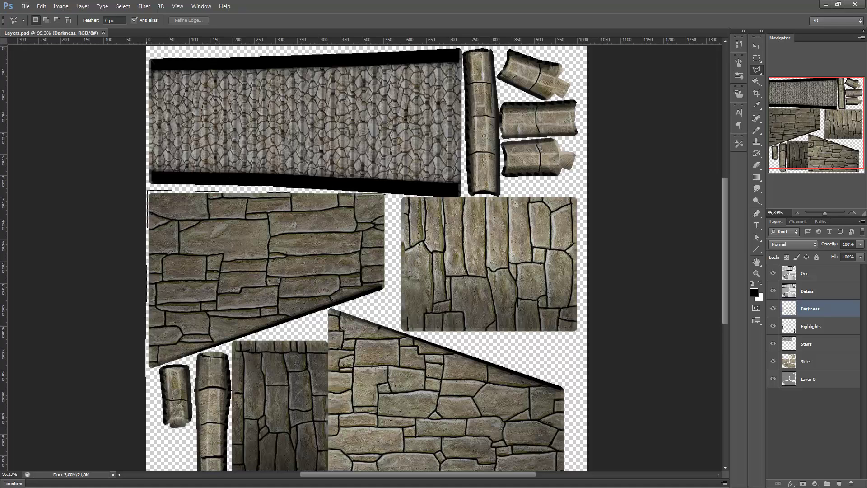
click(148, 370)
click(387, 288)
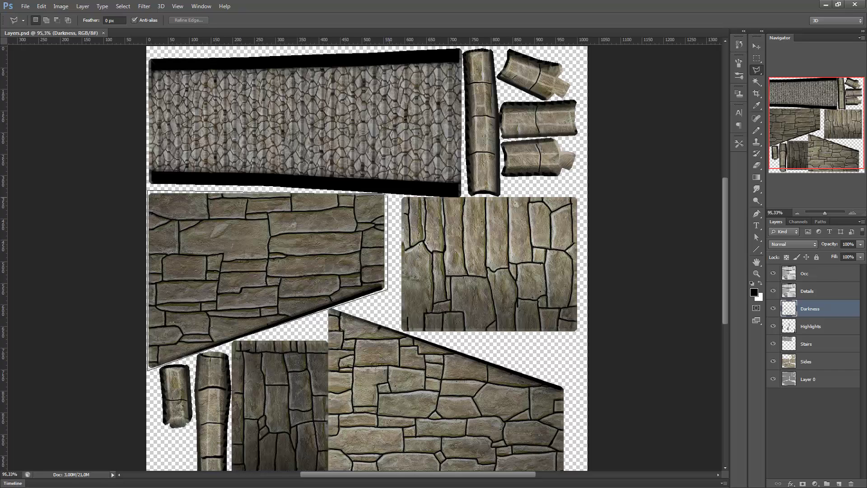
click(386, 195)
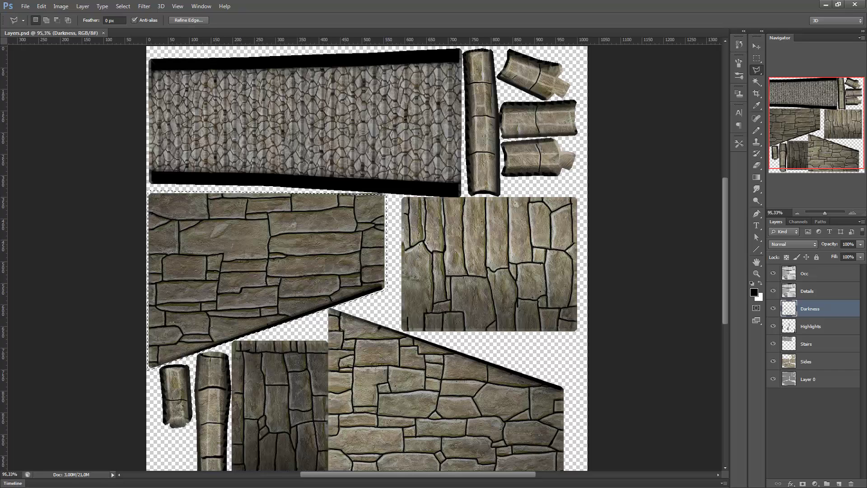
click(756, 177)
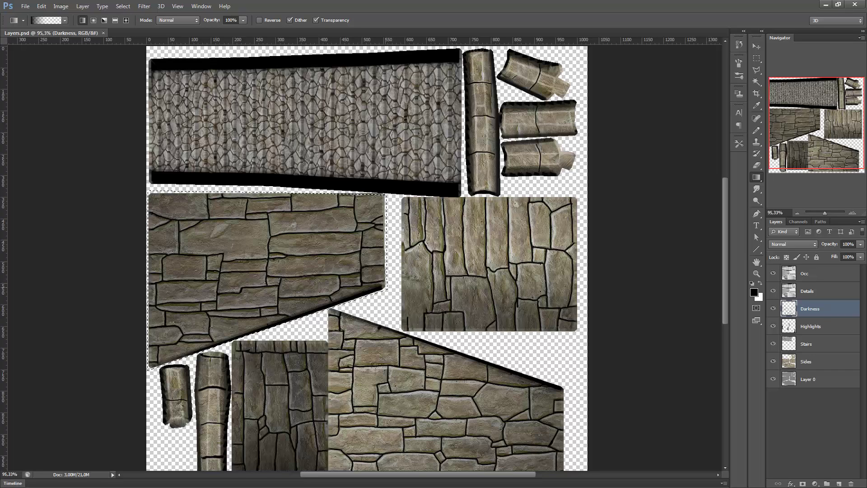
drag(386, 195, 406, 248)
key(ctrl+z)
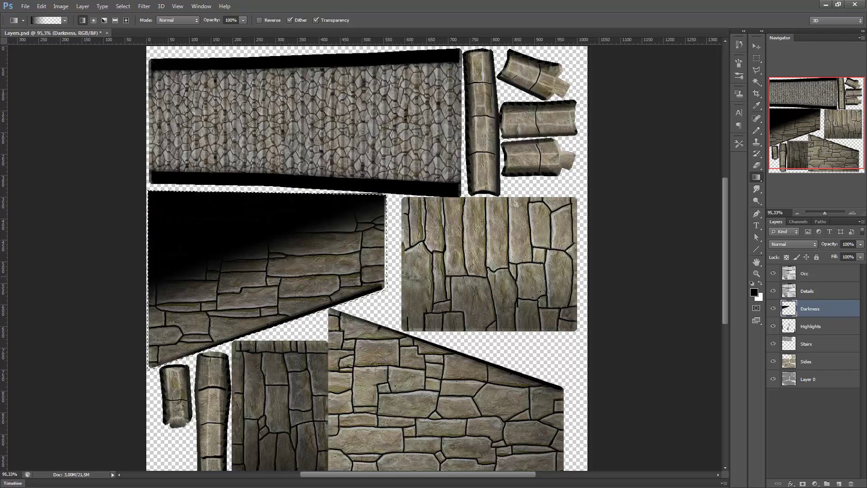
key(ctrl)
key(ctrl+z)
Step: Darken the selected side wall with a black-to-transparent gradient fading from its long straight edge, and clear the selection
drag(404, 277, 405, 282)
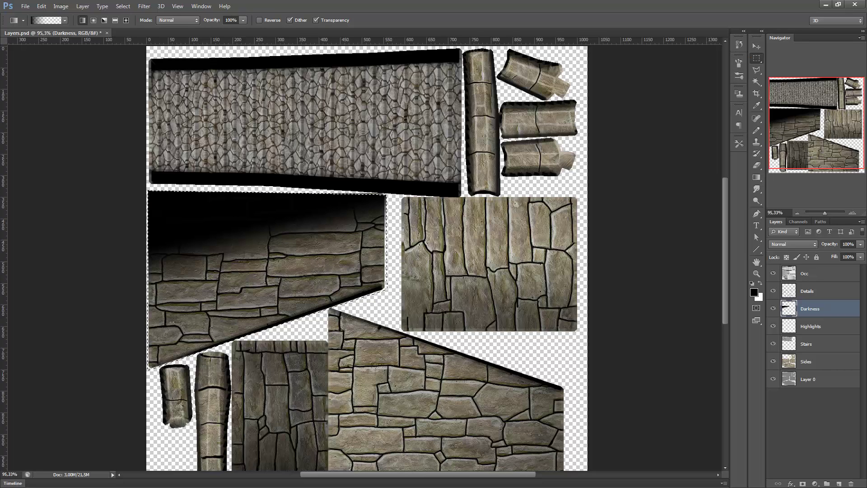
key(m)
key(ctrl+d)
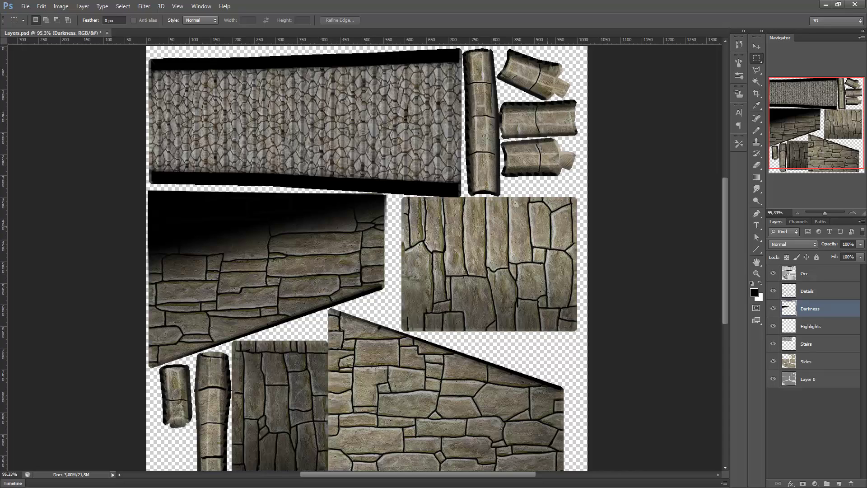
Step: Select the other sloped side wall with the Polygonal Lasso and fade a black-to-transparent gradient upward from its bottom edge
click(756, 70)
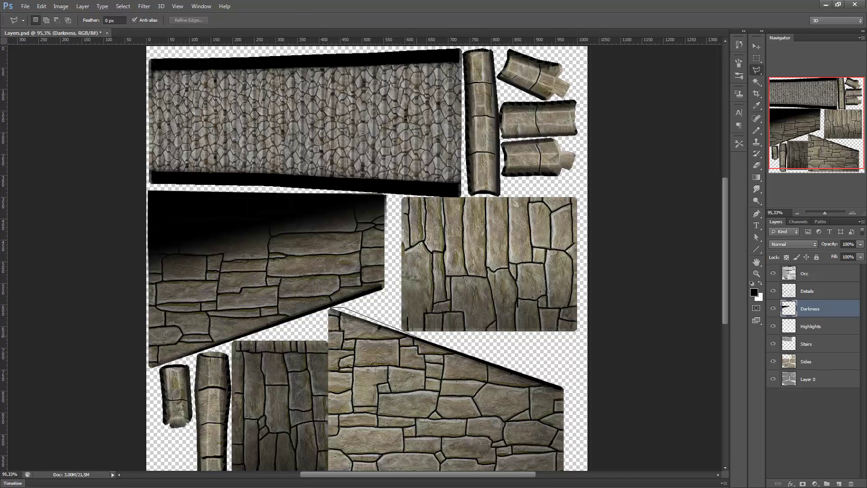
click(566, 384)
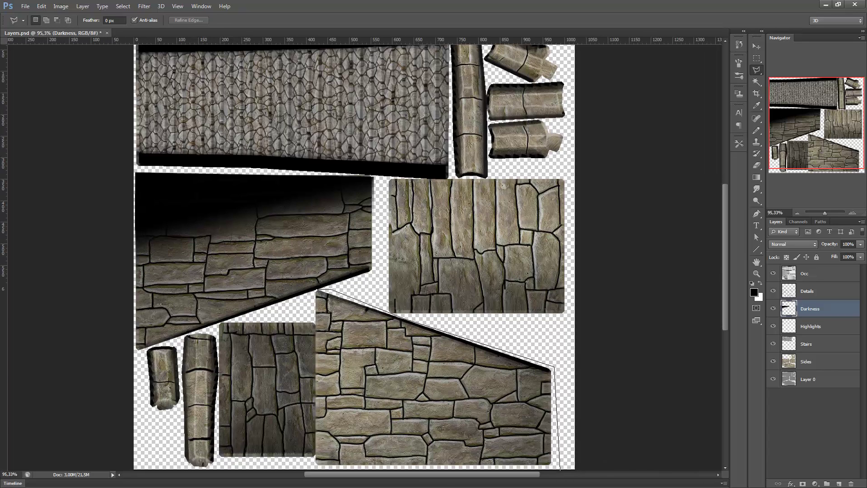
click(555, 467)
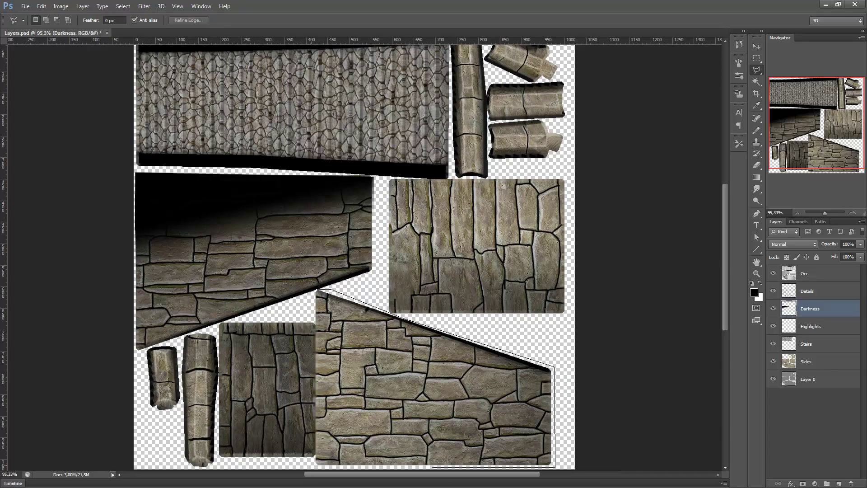
click(315, 466)
click(317, 291)
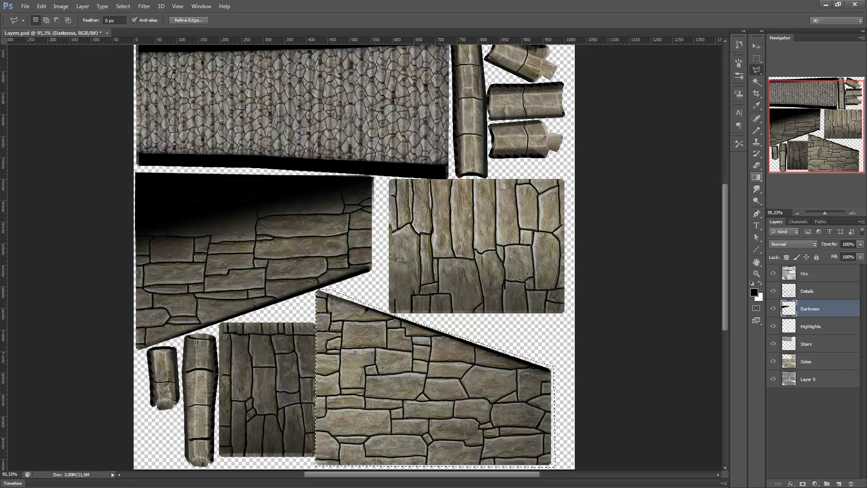
click(756, 177)
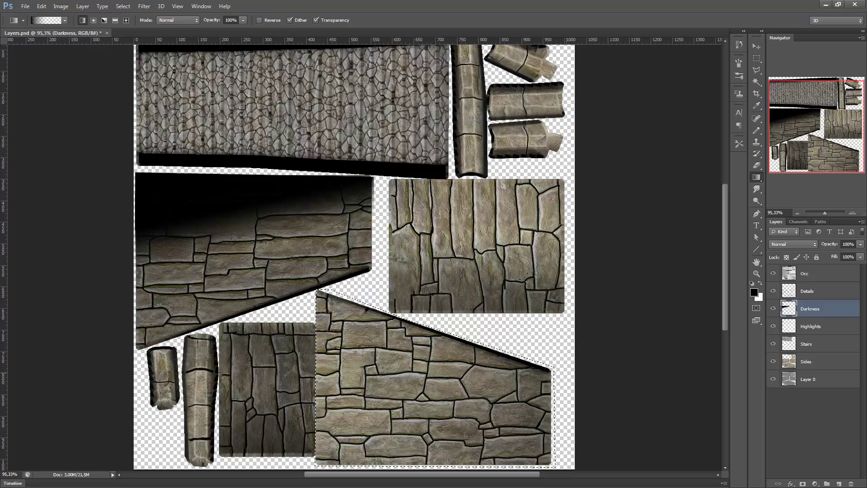
drag(433, 458, 434, 393)
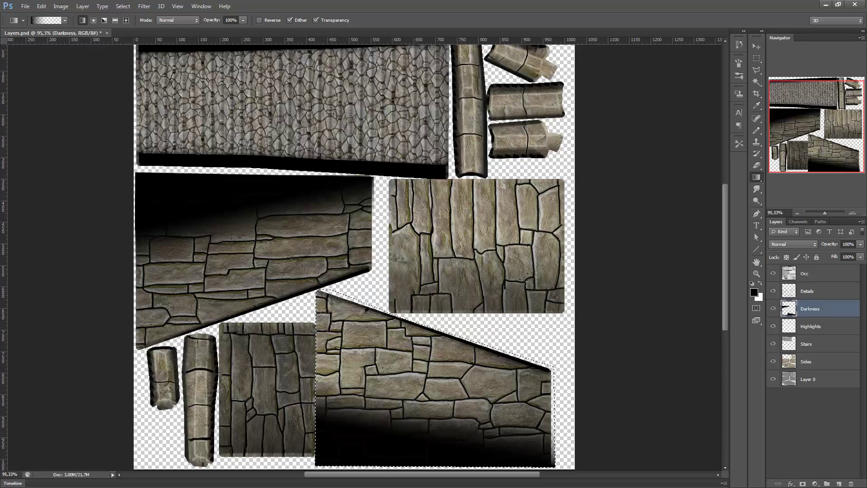
Step: Select the large rectangular wall below the border pieces and fade a black-to-transparent gradient inward from its right edge
click(756, 58)
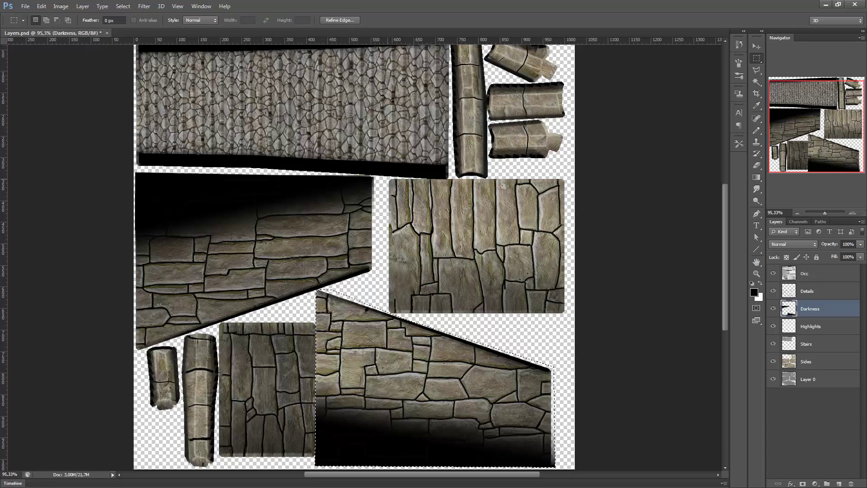
drag(388, 179, 566, 313)
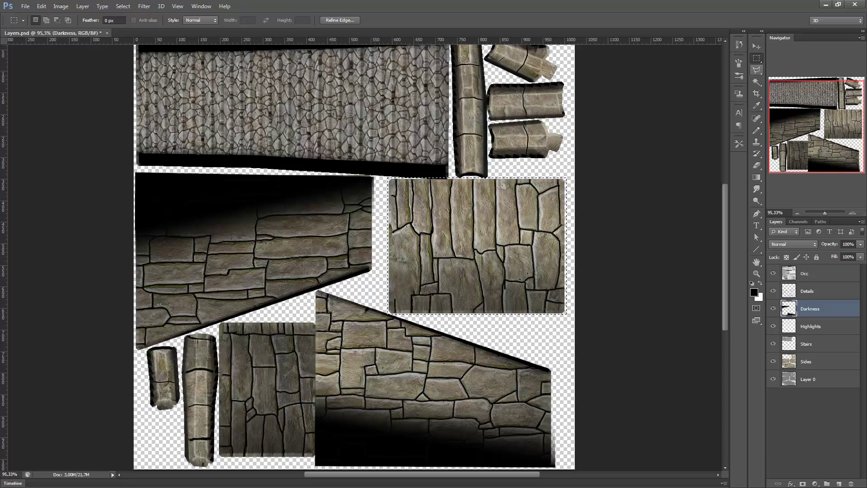
click(757, 178)
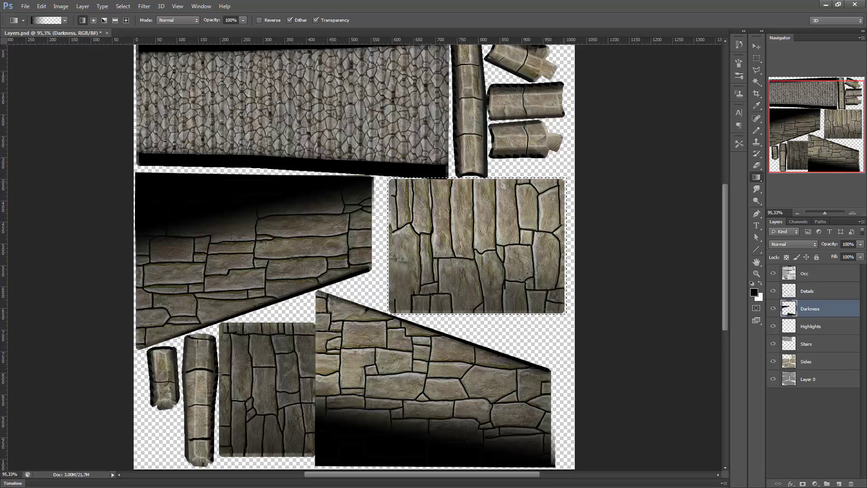
drag(564, 182, 474, 184)
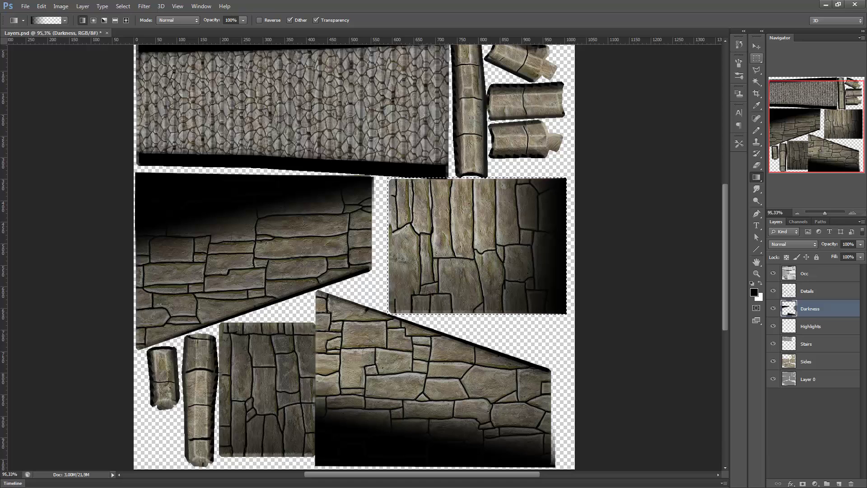
Step: Select the small rectangular wall beside the border strips and fade a black-to-transparent gradient inward from its right edge
click(756, 58)
drag(219, 322, 317, 455)
click(316, 455)
key(ctrl+z)
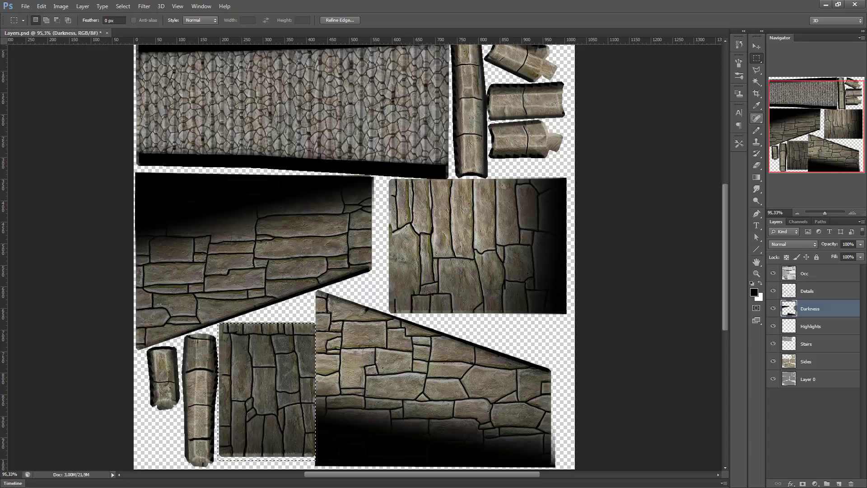
click(757, 177)
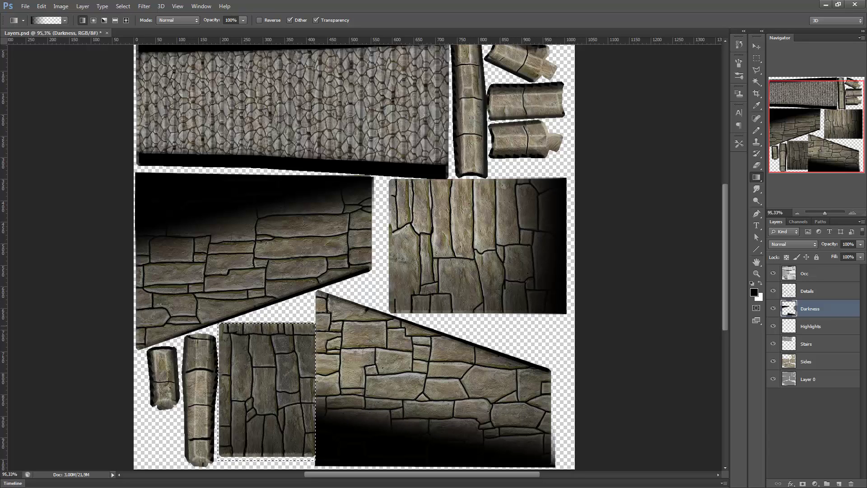
key(shift)
drag(316, 391, 275, 391)
Step: Save Layers.psd and switch back to 3D-Coat to check the darkened walls from the model's rear side
key(ctrl+s)
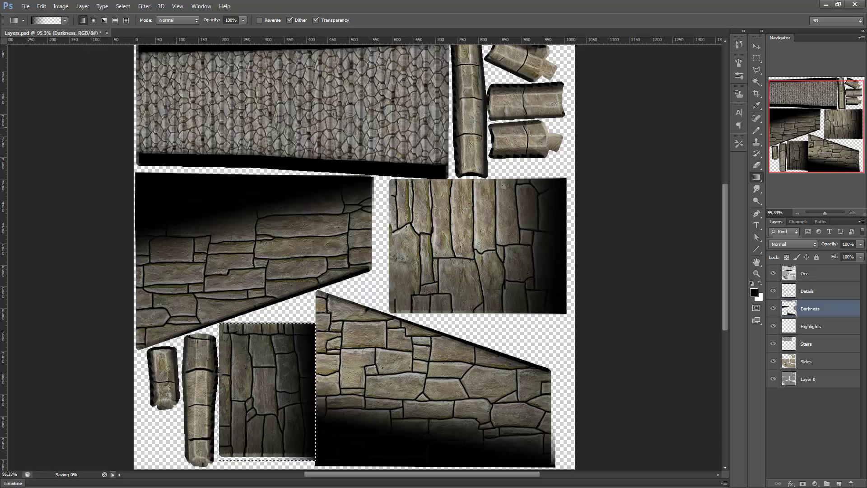
click(825, 4)
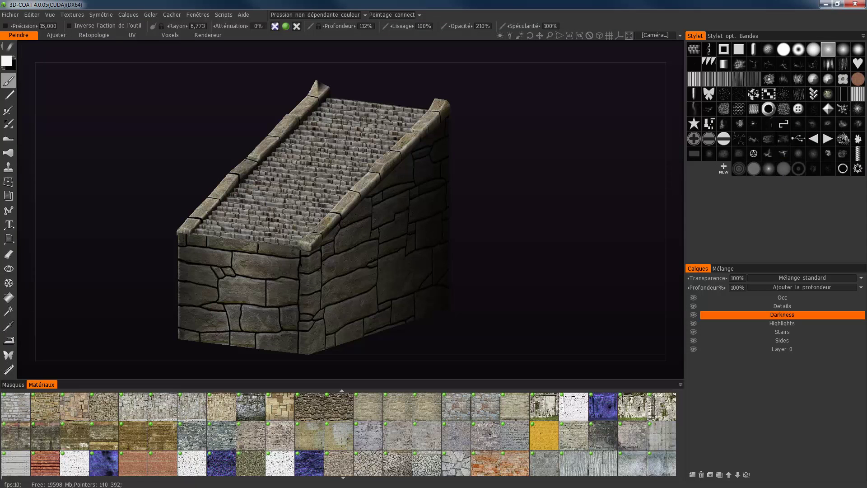
mouse_move(432, 165)
alt+mouse_down()
mouse_move(334, 140)
mouse_move(439, 165)
mouse_move(309, 165)
mouse_move(432, 165)
alt+mouse_up()
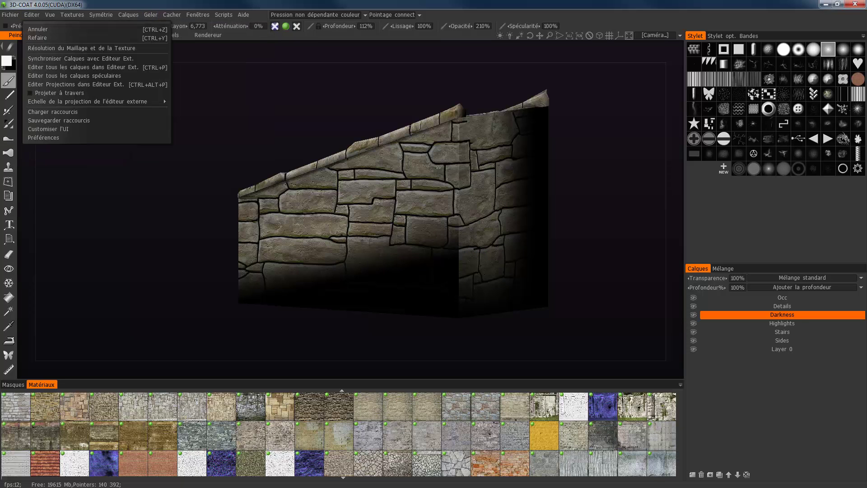
Step: Switch to Photoshop, reselect the large rectangular wall, and extend its black gradient from the right edge to past the middle
key(alt+Tab)
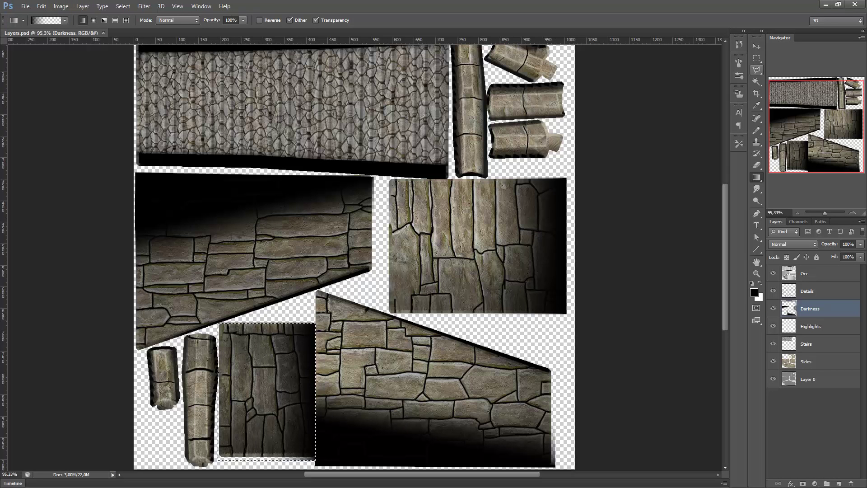
key(m)
click(566, 178)
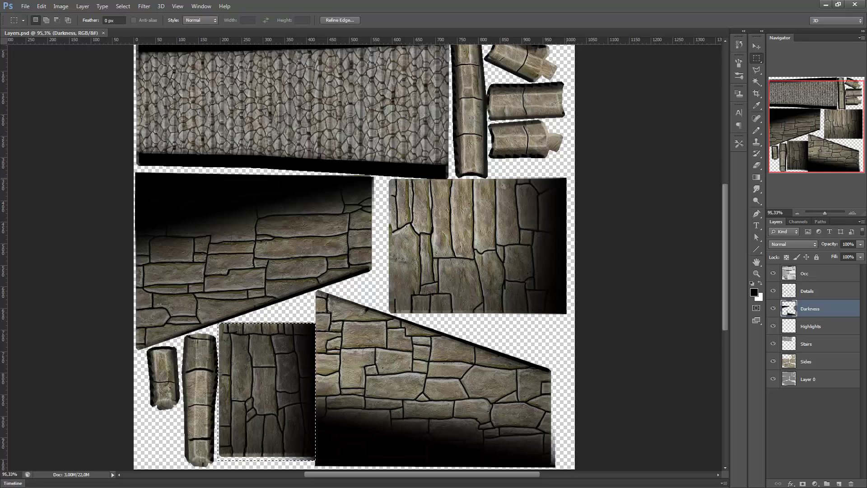
drag(567, 177, 388, 313)
key(g)
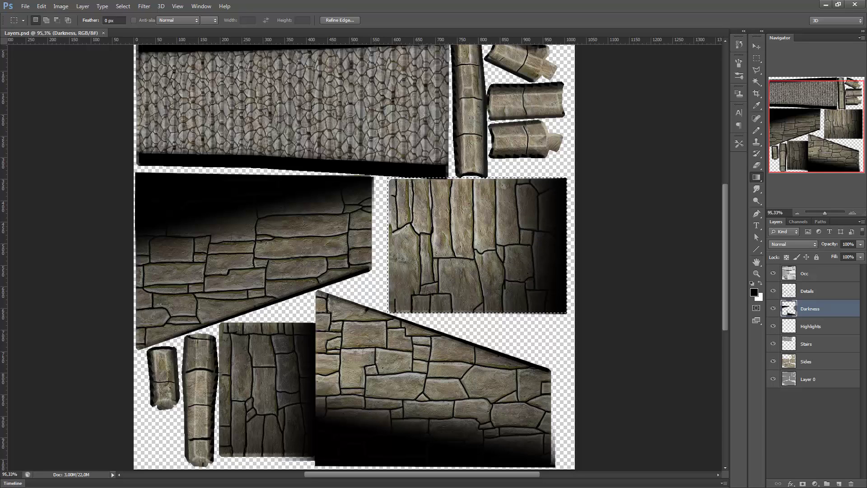
shift+drag(507, 308, 392, 308)
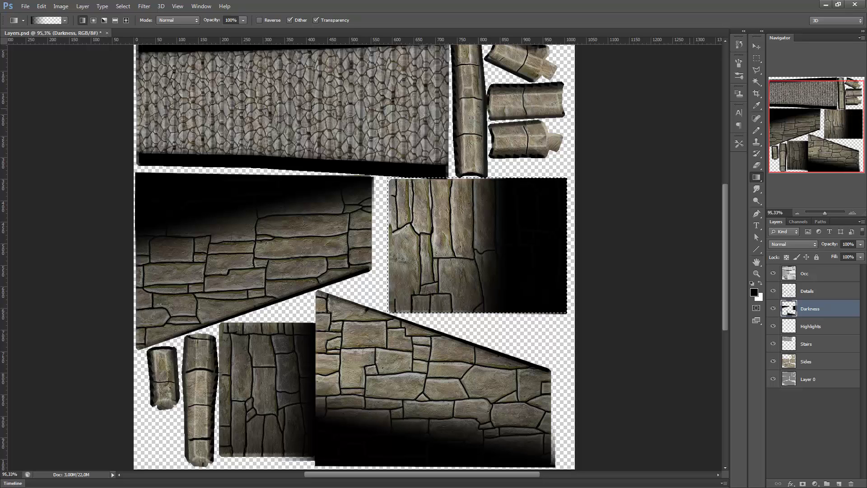
key(ctrl)
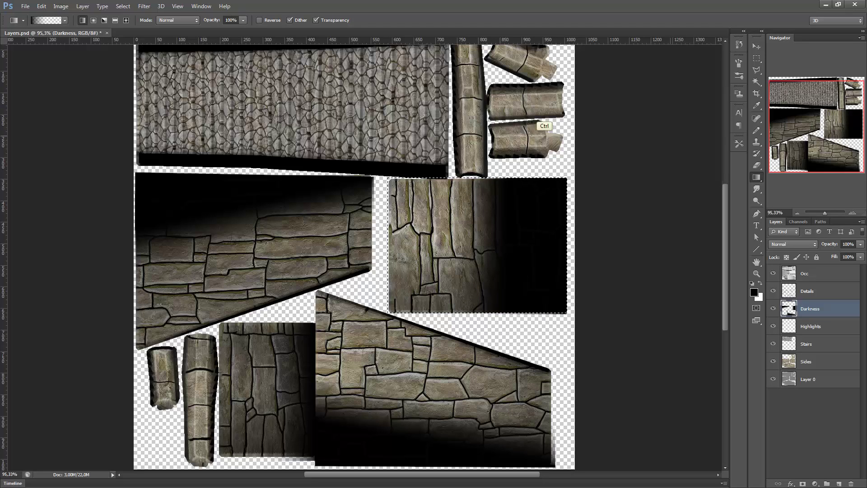
Step: Save Layers.psd, switch back to 3D-Coat, and inspect the shading around the base of the whole model
key(ctrl+s)
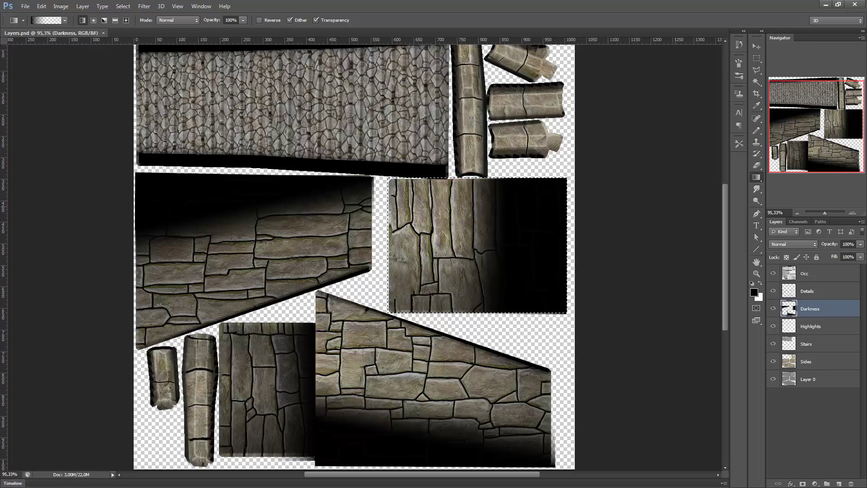
click(826, 4)
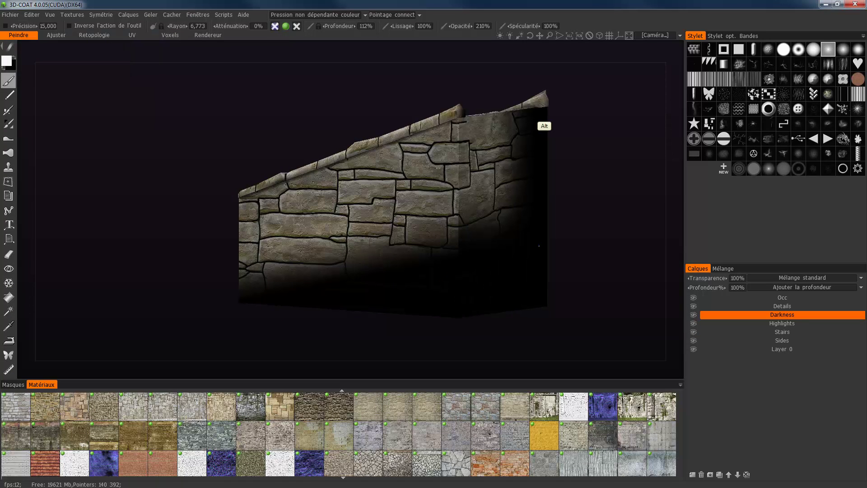
scroll(544, 125, down, 5)
drag(543, 126, 582, 151)
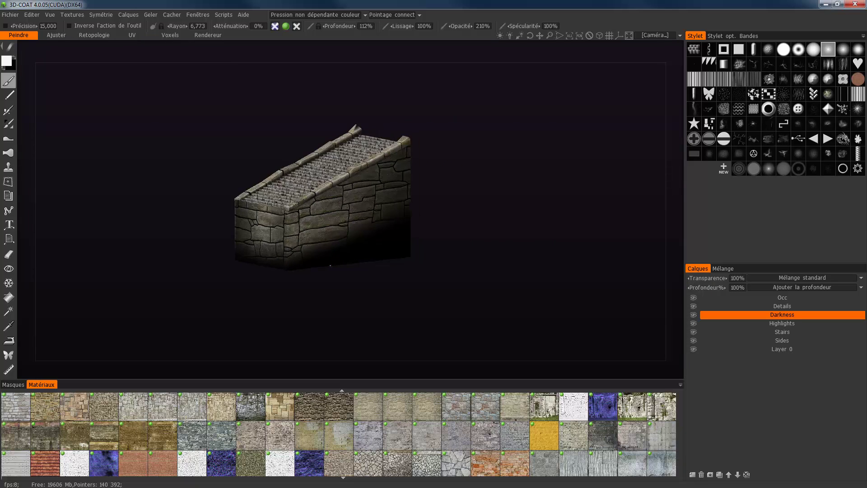
Step: Export the stairs' diffuse map over the existing DarkLevel_Stairs_color.tga in the export folder, replacing the old file
drag(330, 265, 288, 265)
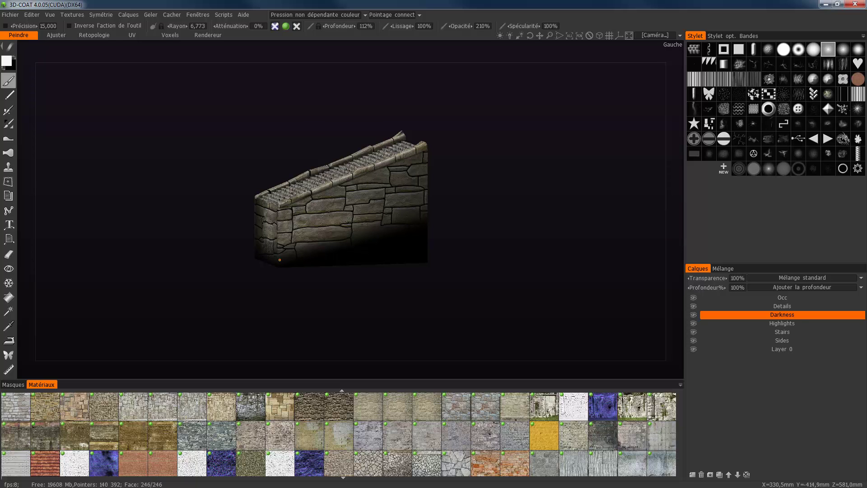
drag(282, 267, 318, 265)
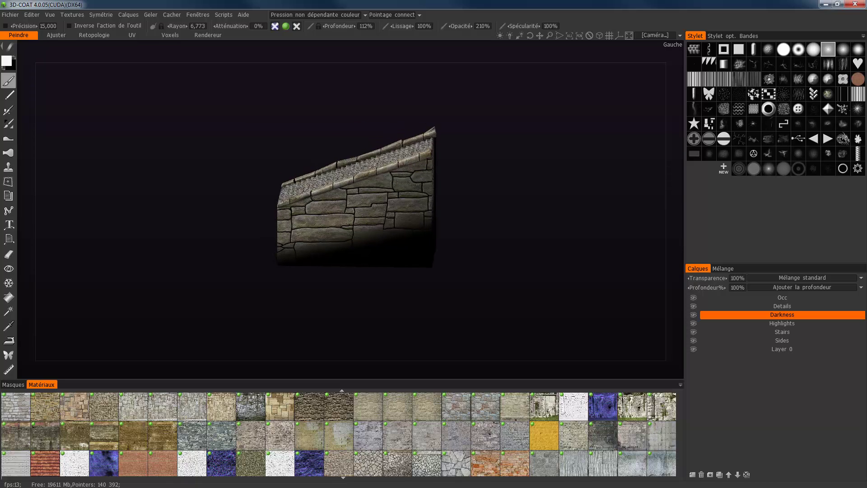
click(73, 15)
click(72, 14)
mouse_move(81, 37)
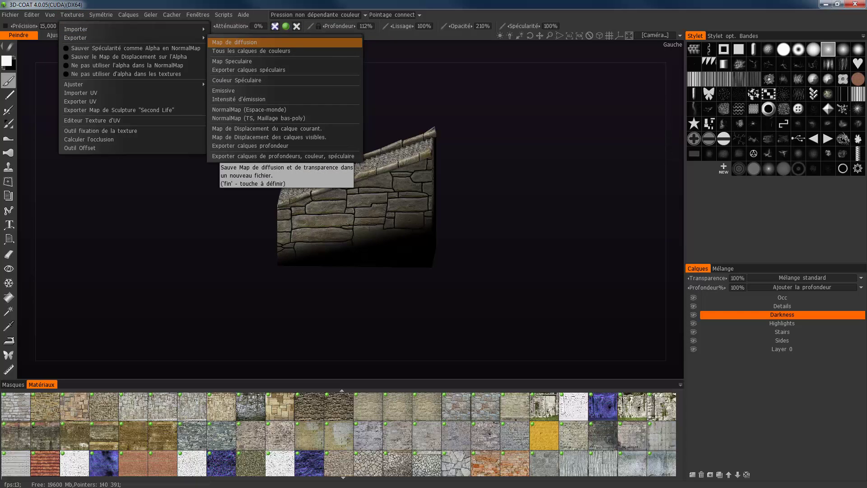
key(Return)
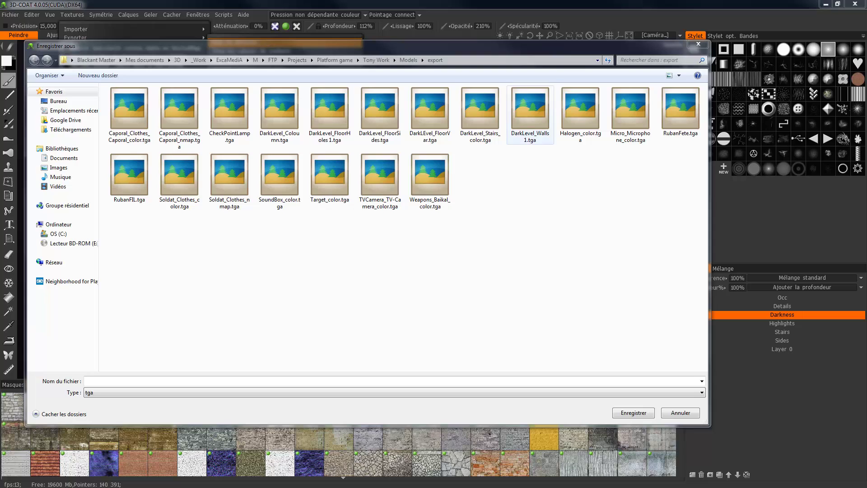
click(480, 115)
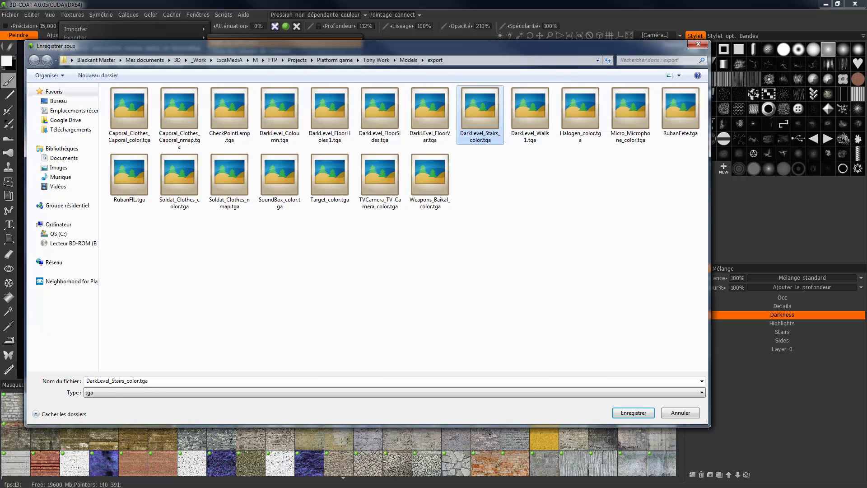
click(633, 413)
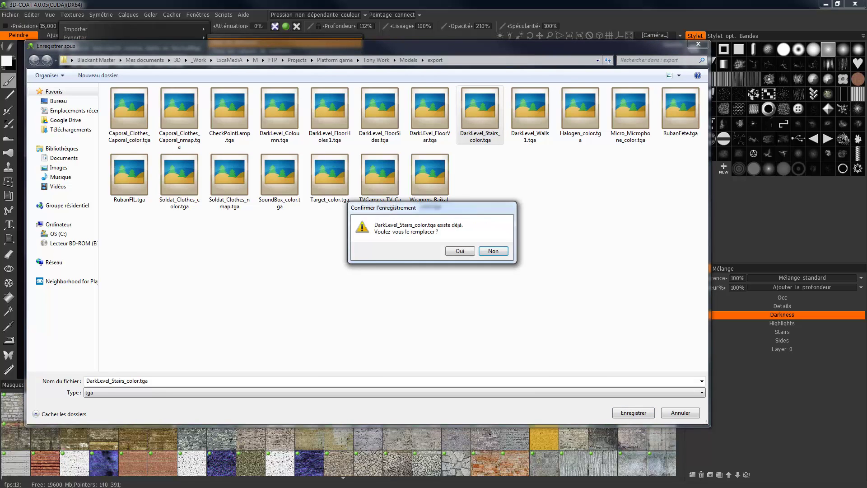
click(460, 251)
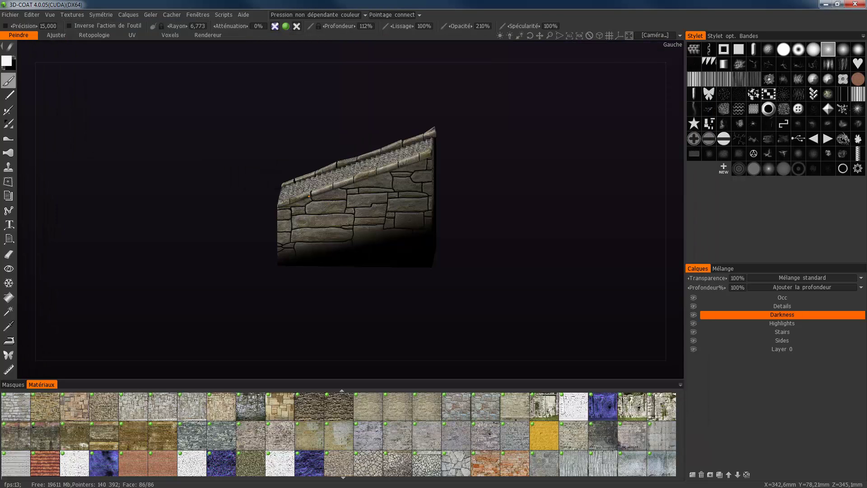
Step: Switch to 3ds Max and inspect how the stairs' stone walls and dark bases match the adjoining floor sections in DarkLevel.max
middle_drag(357, 204, 351, 221)
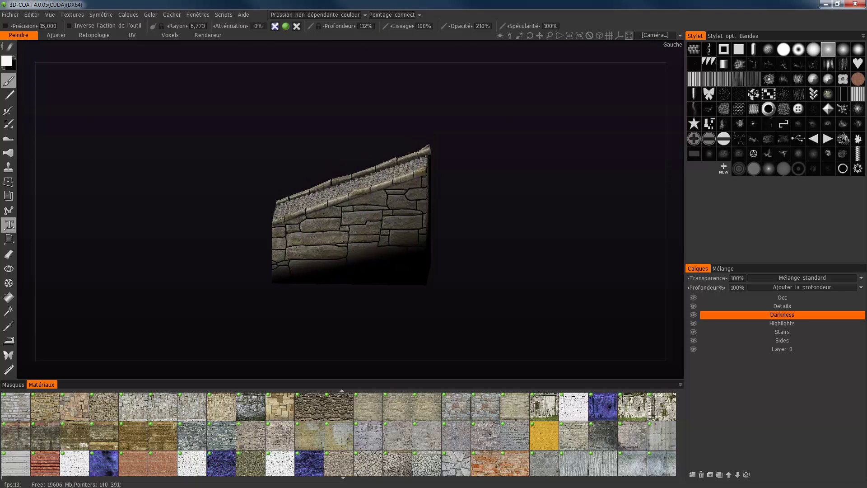
key(alt+Tab)
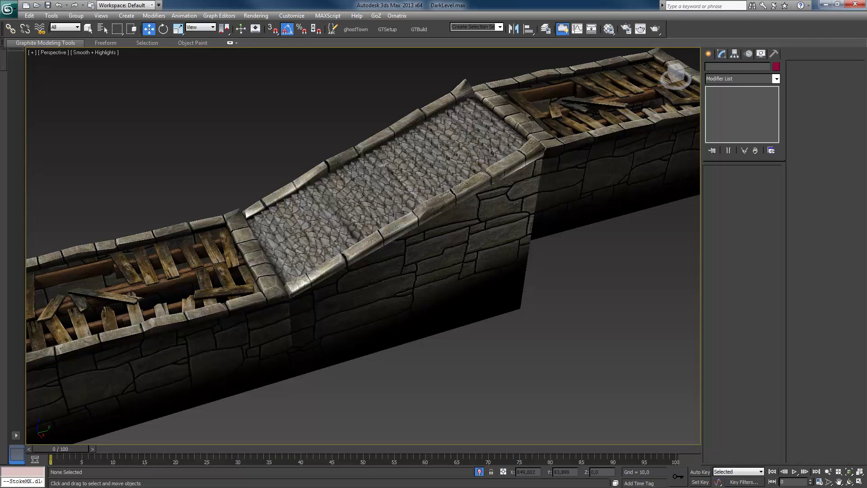
middle_drag(540, 129, 537, 121)
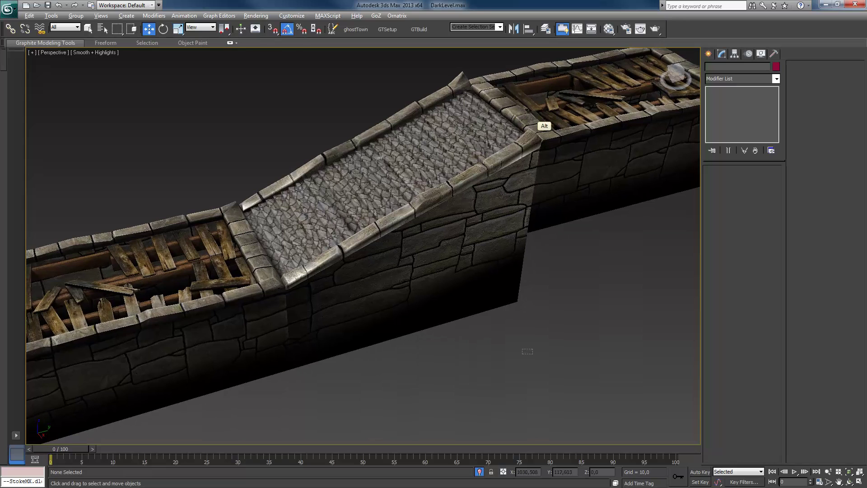
alt+drag(527, 349, 541, 355)
alt+middle_drag(538, 123, 537, 123)
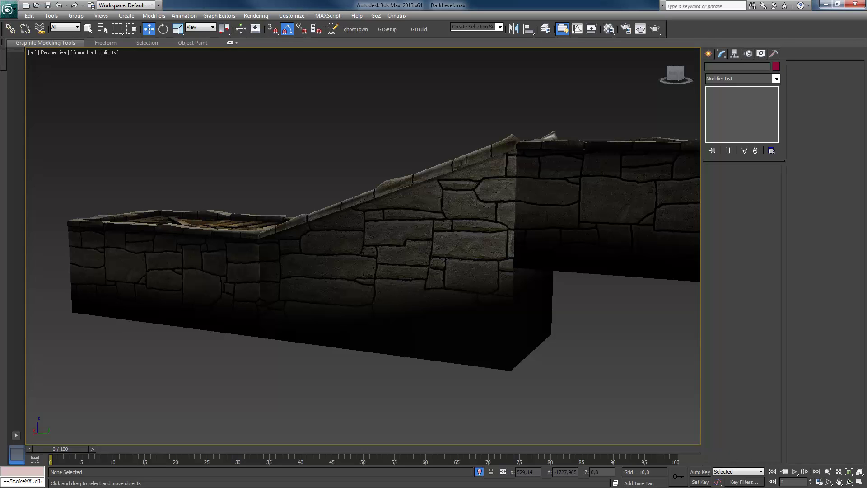
Step: Switch to Photoshop, outline the upper sloped wall with the Polygonal Lasso, and extend its black gradient farther down over the stones
key(alt+Tab)
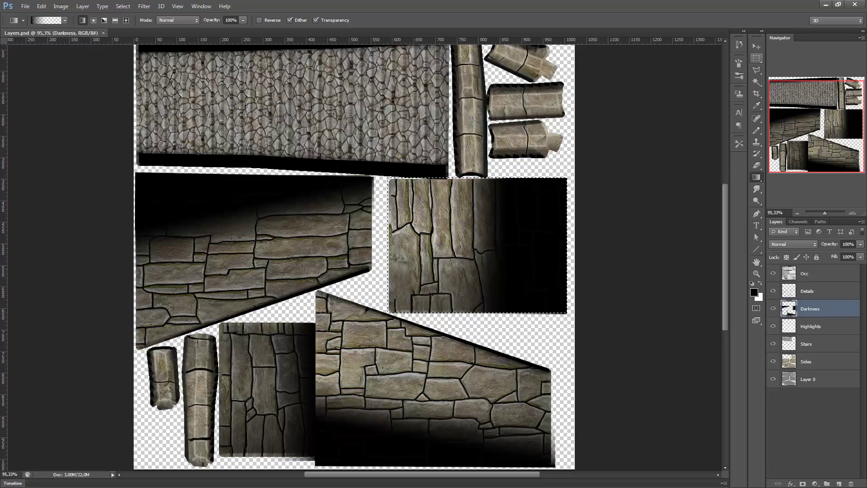
click(757, 70)
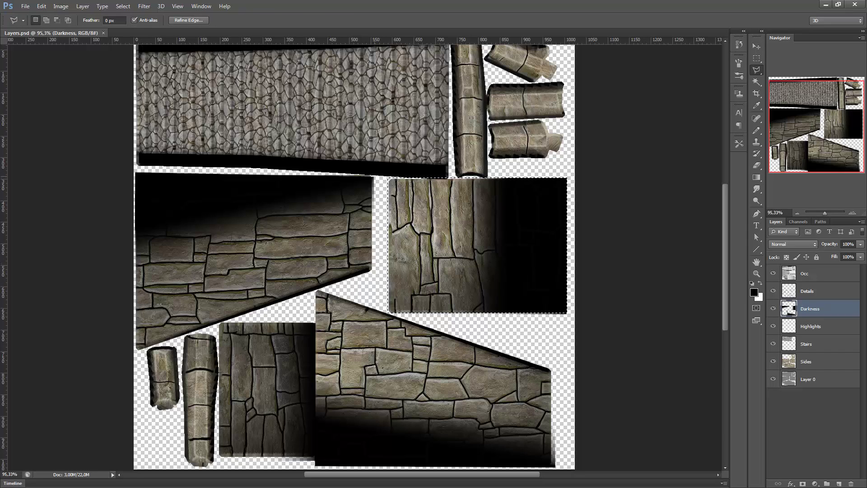
key(ctrl+d)
click(374, 176)
click(373, 269)
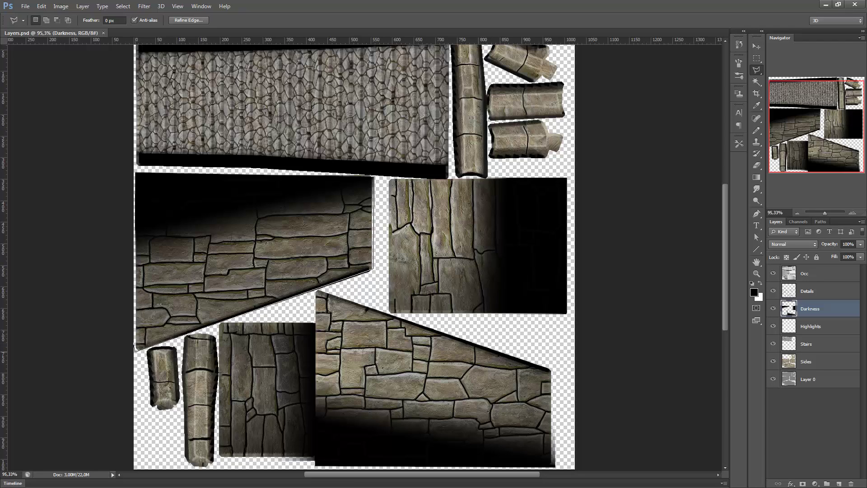
click(135, 350)
click(135, 169)
click(374, 176)
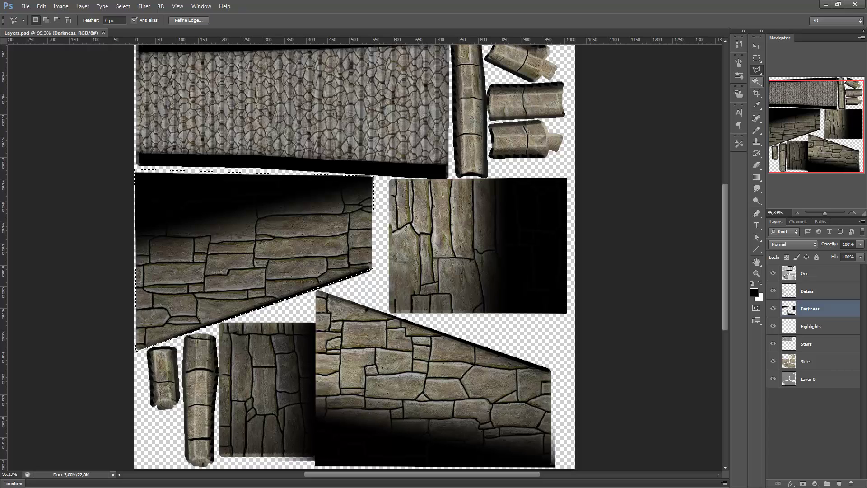
click(756, 177)
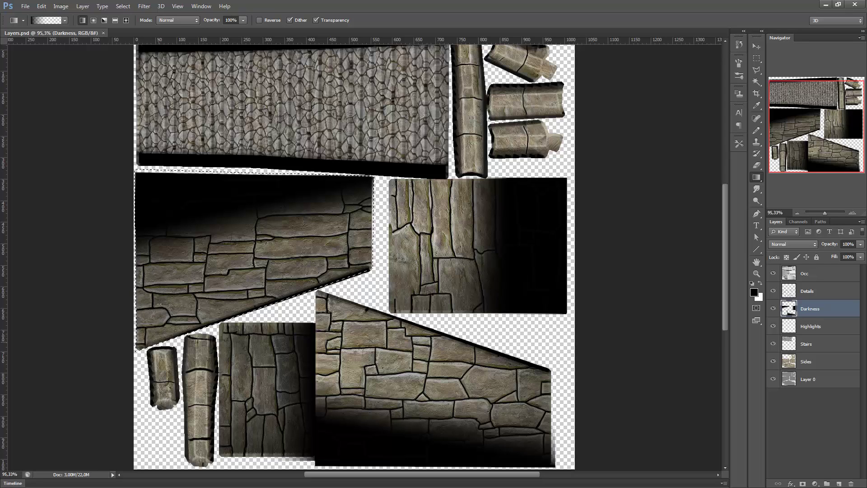
key(ctrl+z)
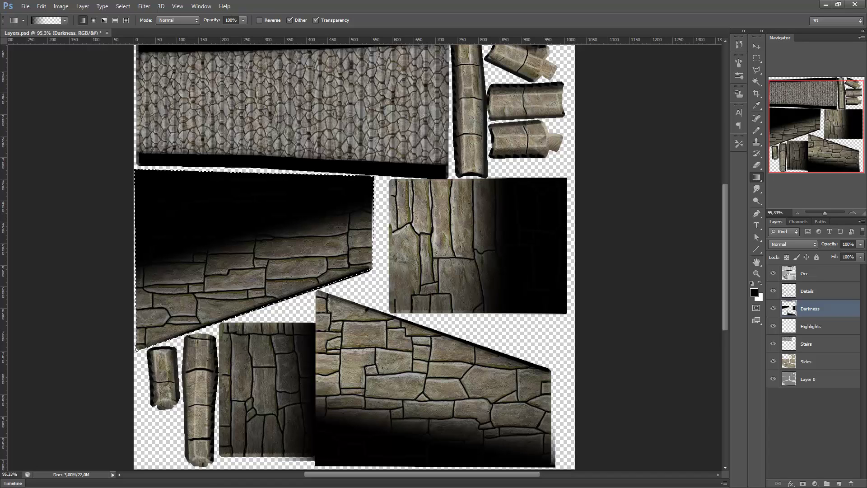
Step: Move the Darkness layer above Details and save Layers.psd, switching to 3ds Max to inspect the opposite side of the stairs
drag(811, 309, 810, 286)
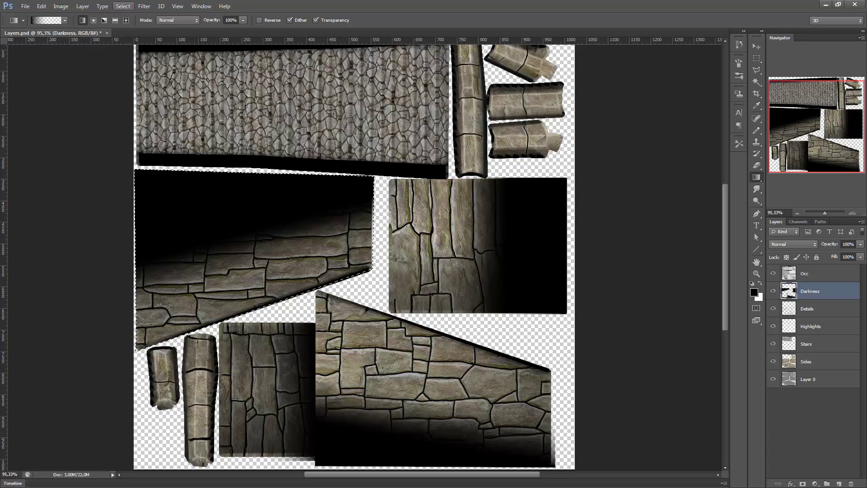
key(ctrl+s)
key(alt+Tab)
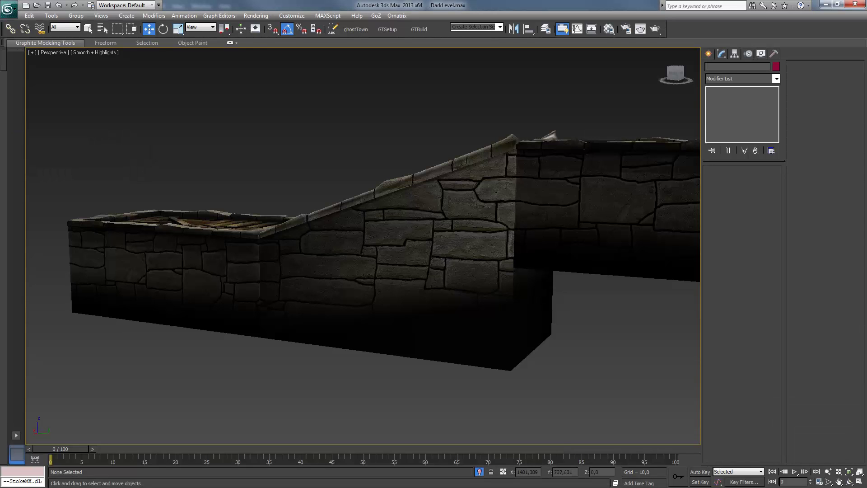
alt+middle_drag(544, 133, 397, 137)
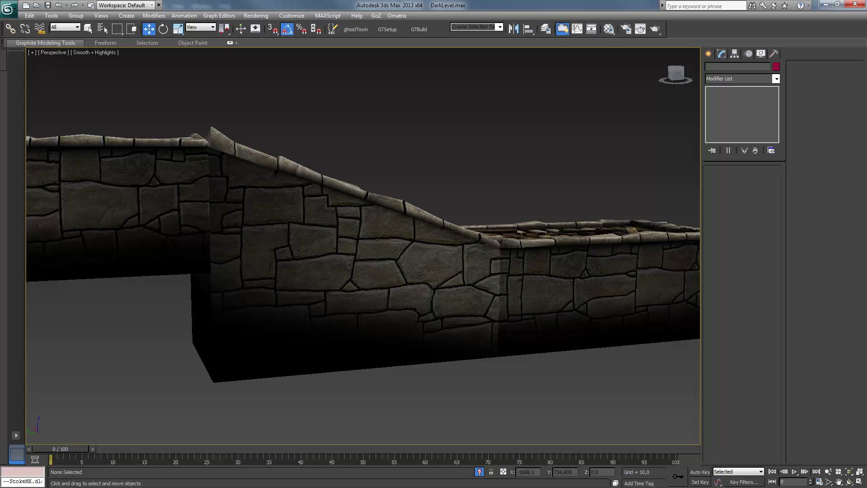
Step: Switch to Photoshop, outline the lower sloped wall with the Polygonal Lasso, and raise its black gradient diagonally, parallel to the slope
key(alt+Tab)
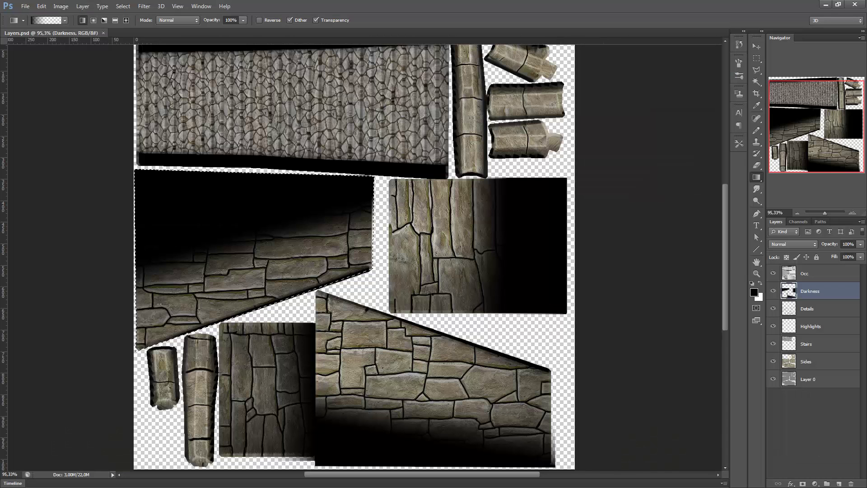
key(l)
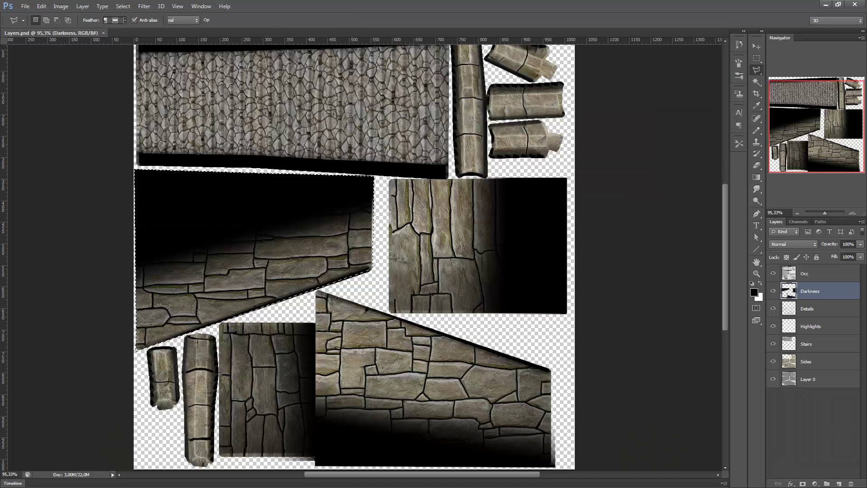
click(553, 365)
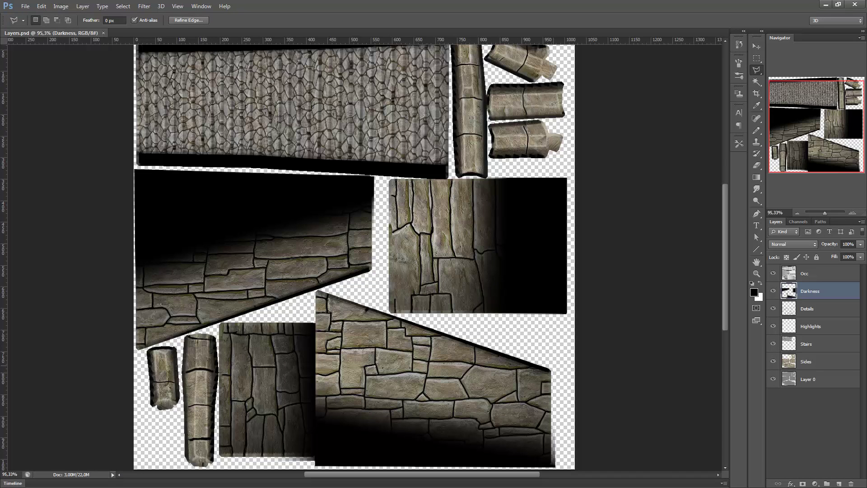
click(555, 465)
click(315, 466)
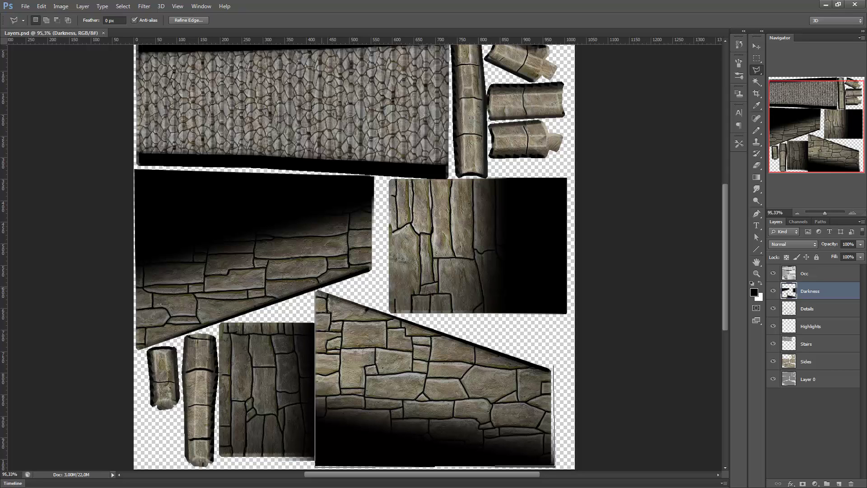
click(316, 290)
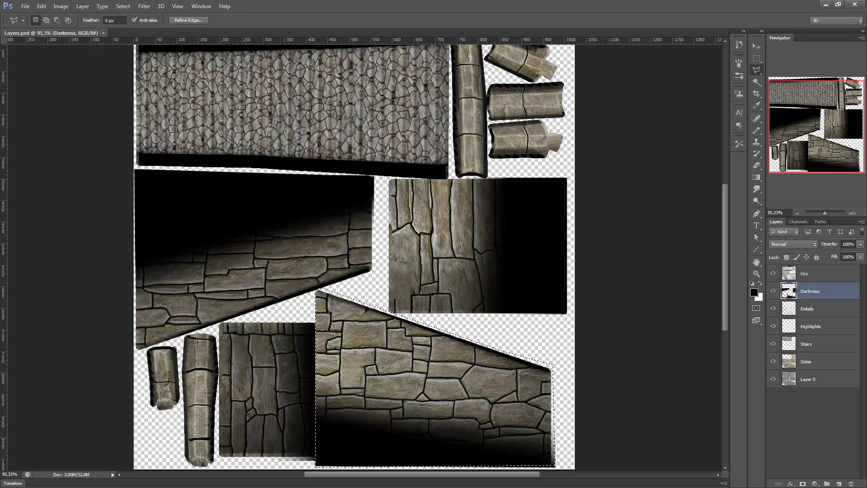
key(g)
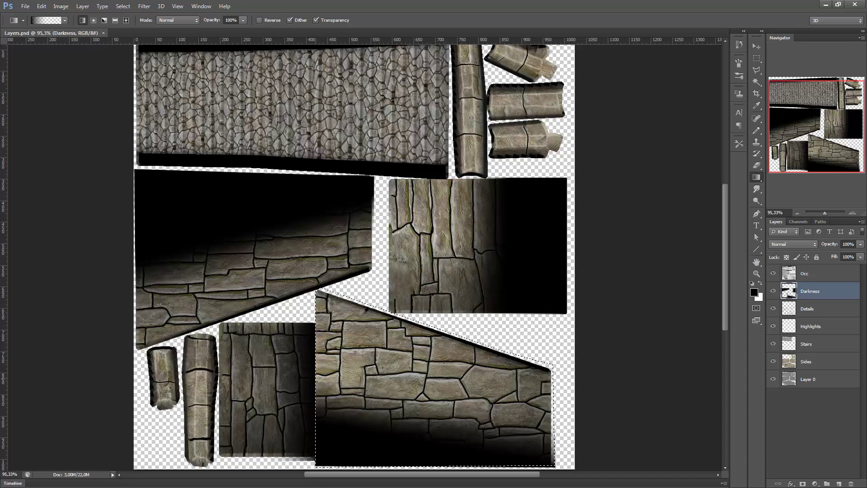
drag(315, 378, 340, 294)
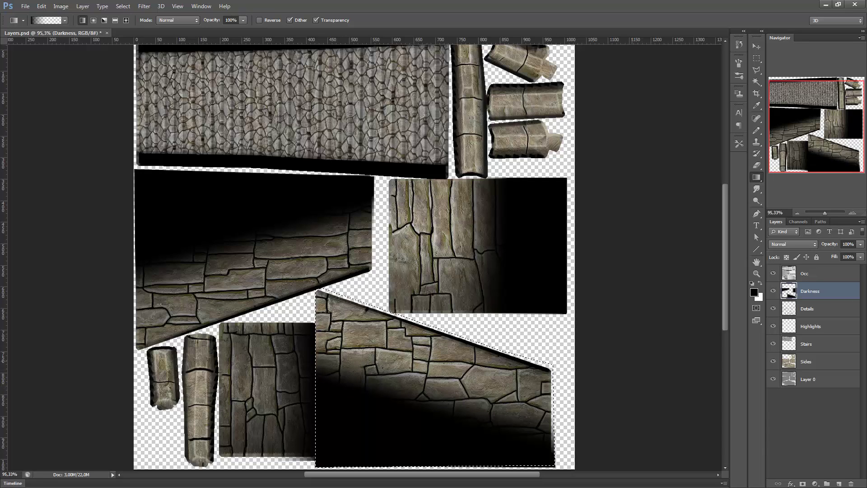
Step: Save Layers.psd, switch to 3D-Coat, and inspect how the side wall's darkness meets the tall end wall
key(ctrl+s)
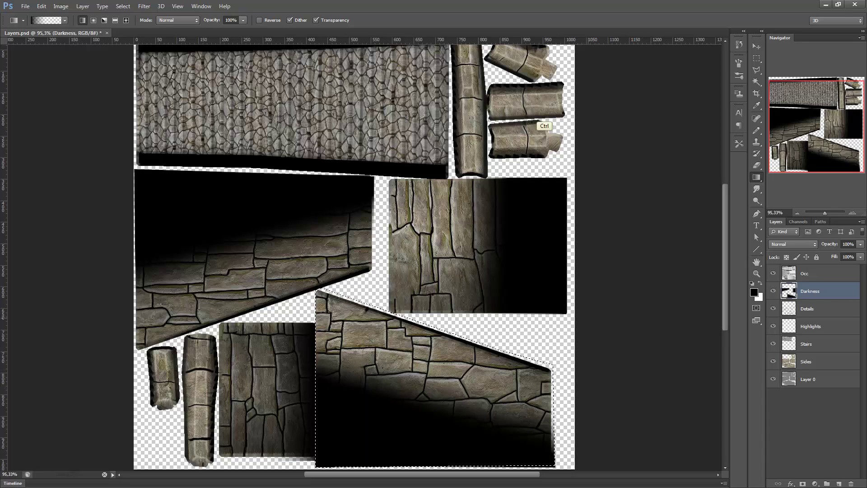
key(alt+Tab)
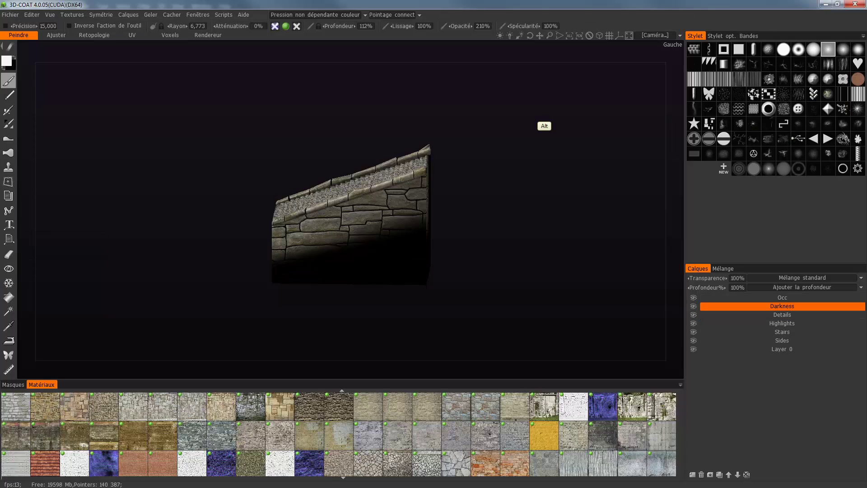
alt+middle_drag(530, 113, 490, 106)
alt+drag(491, 106, 420, 89)
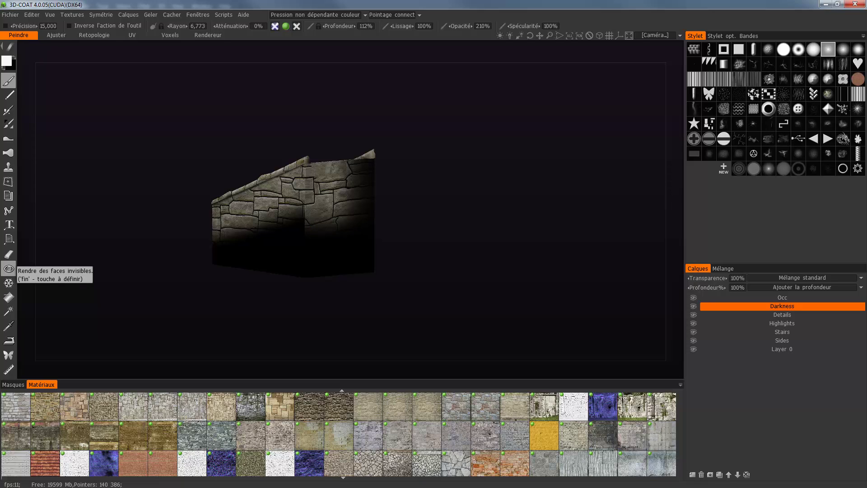
key(alt+Tab)
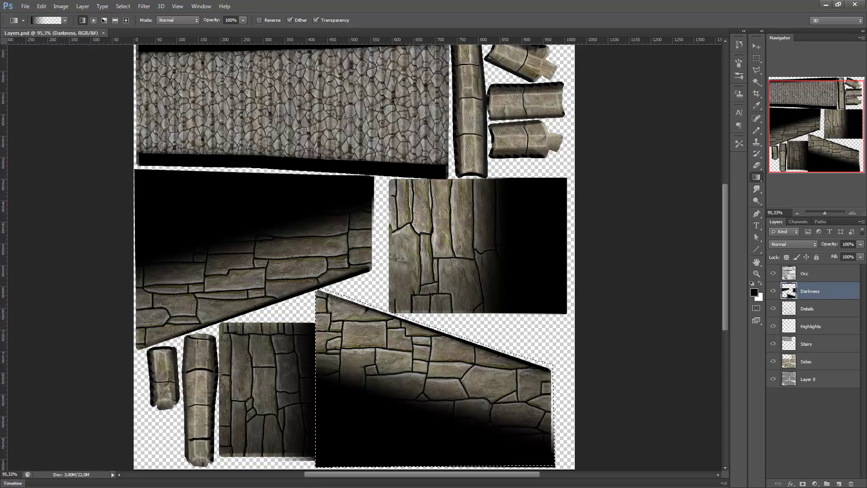
key(alt+Tab)
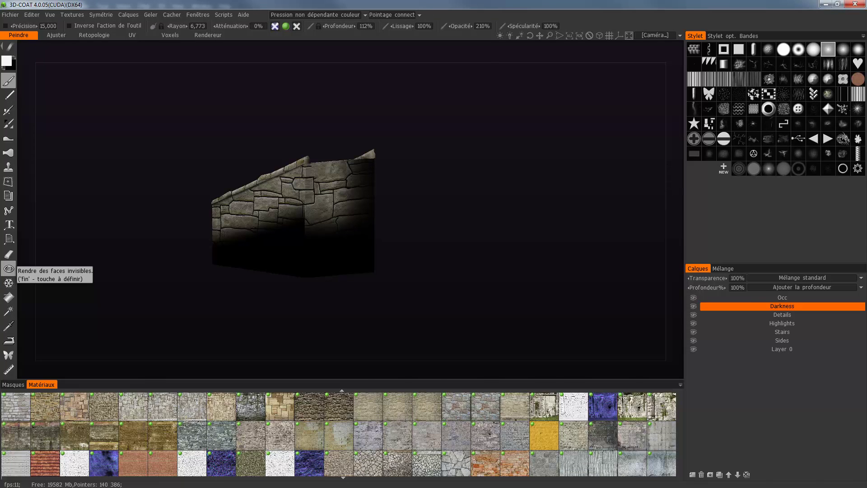
Step: Switch to Photoshop, select the large rectangular wall, and extend its black gradient farther toward the wall's left edge
key(alt+Tab)
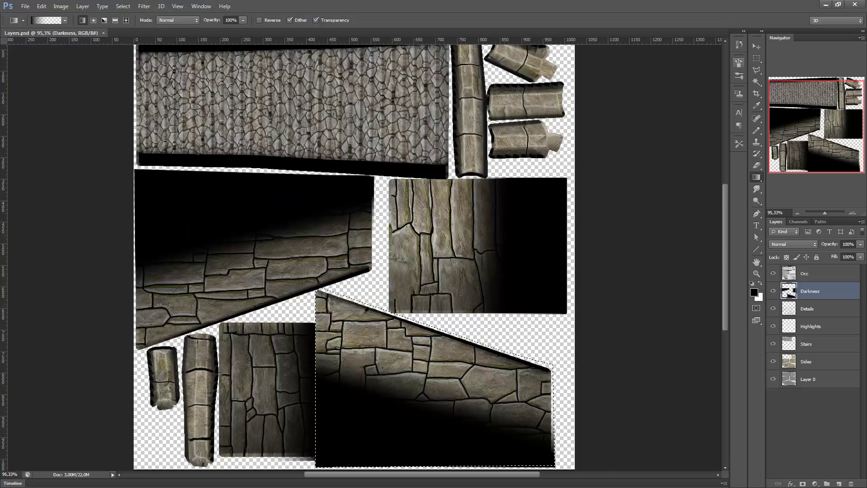
key(m)
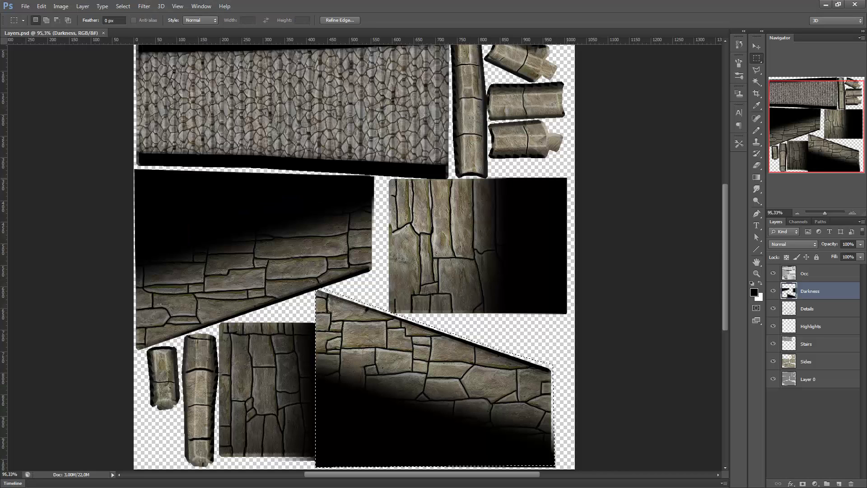
drag(567, 178, 389, 312)
click(389, 312)
key(ctrl+z)
key(g)
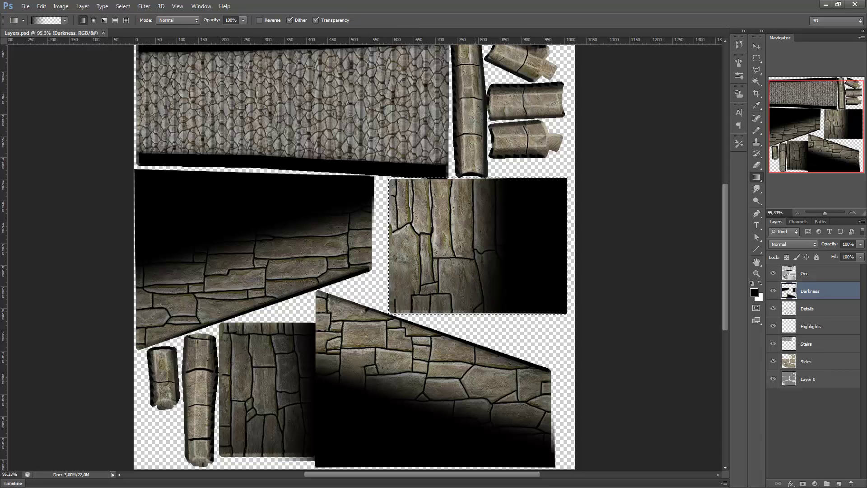
shift+drag(474, 311, 407, 311)
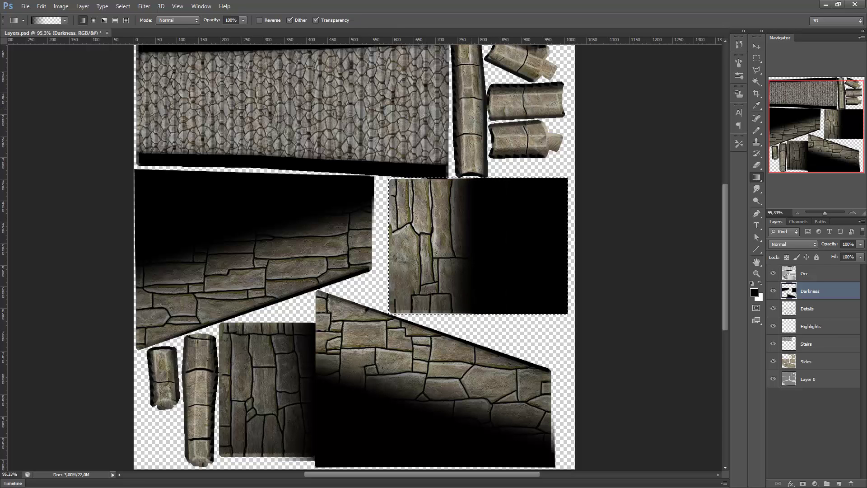
Step: Save Layers.psd, return to 3D-Coat, and inspect the darkened bases around the front and side walls of the stairs
key(ctrl+s)
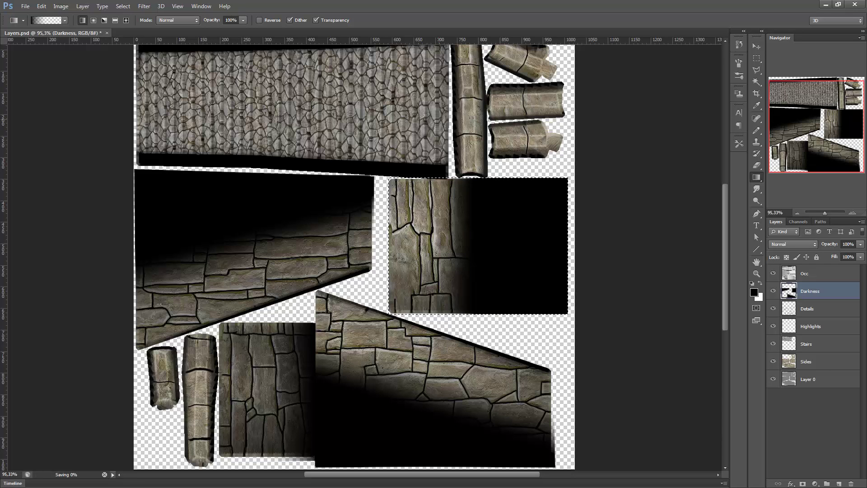
click(825, 4)
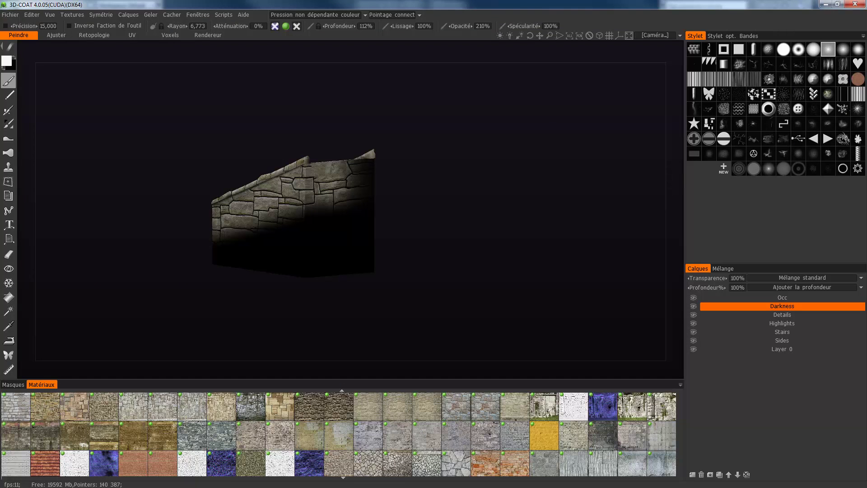
mouse_move(541, 123)
alt+mouse_down()
mouse_move(591, 122)
mouse_move(648, 145)
mouse_move(643, 153)
mouse_move(544, 129)
alt+mouse_up()
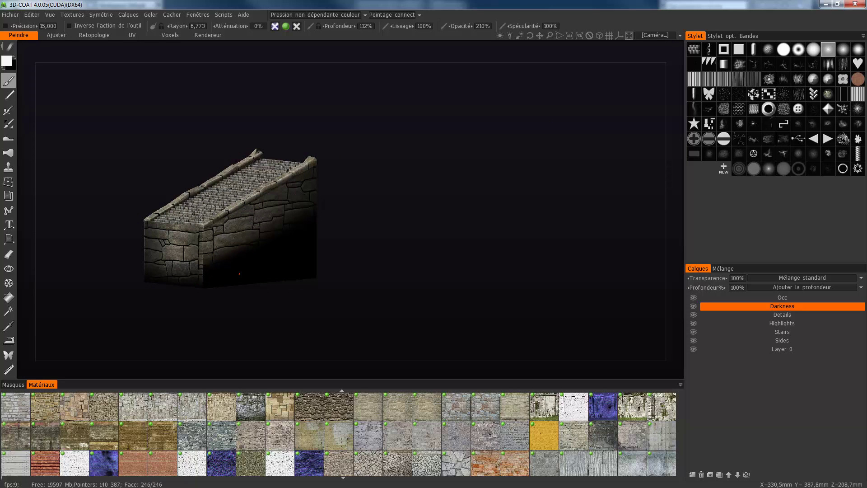
middle_drag(241, 277, 320, 255)
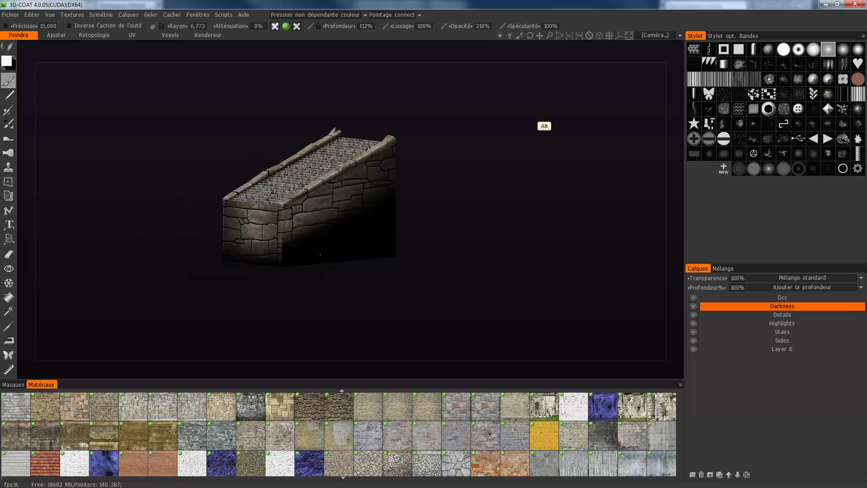
alt+right_drag(320, 256, 319, 256)
alt+right_drag(538, 135, 539, 173)
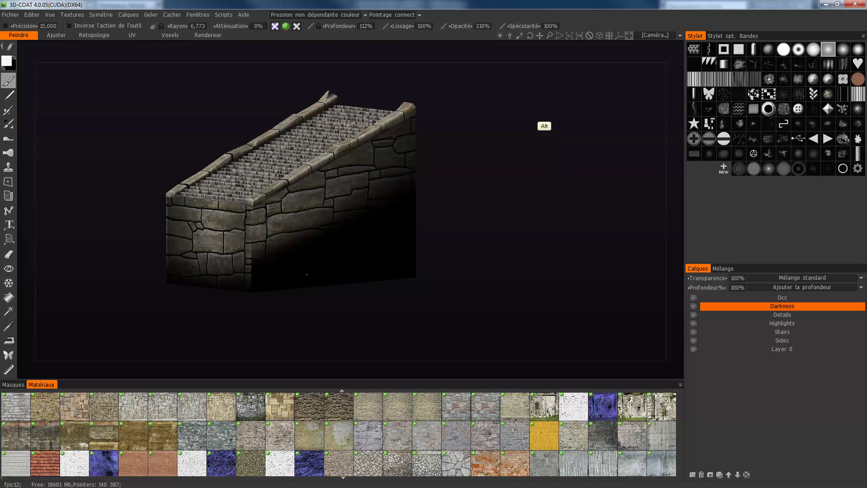
drag(538, 174, 529, 174)
drag(306, 275, 312, 271)
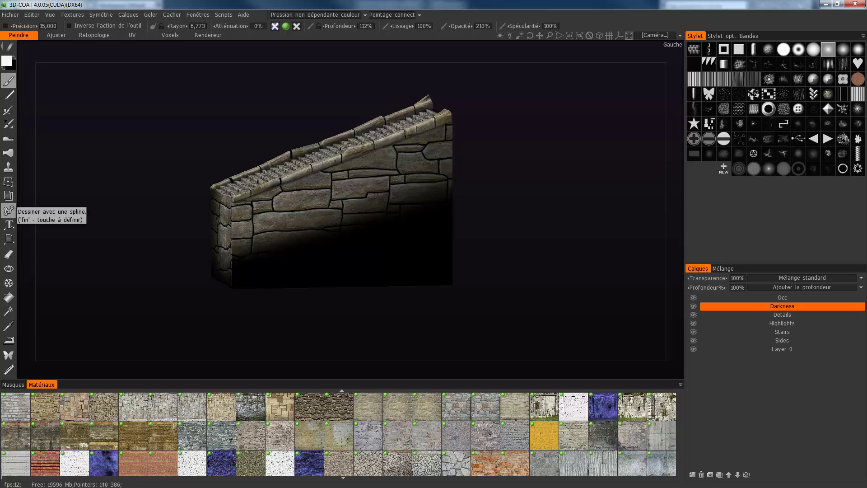
Step: Switch to Photoshop and try reducing the Darkness layer's opacity to 69%
key(alt+Tab)
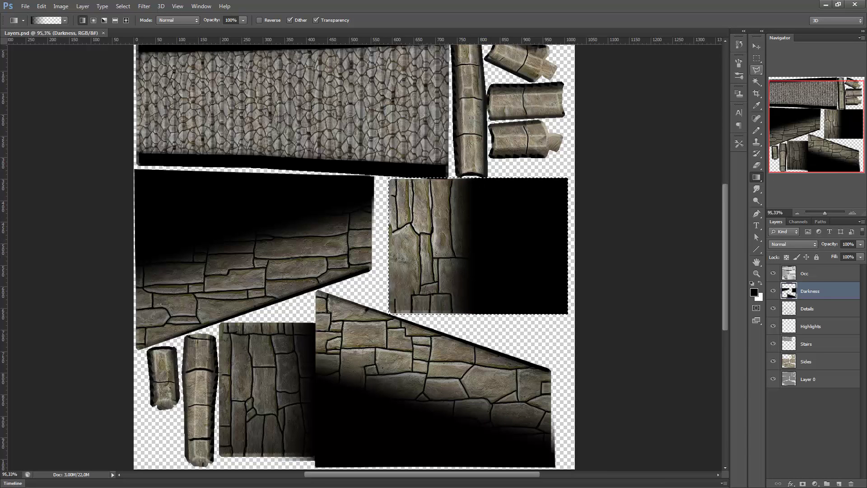
key(l)
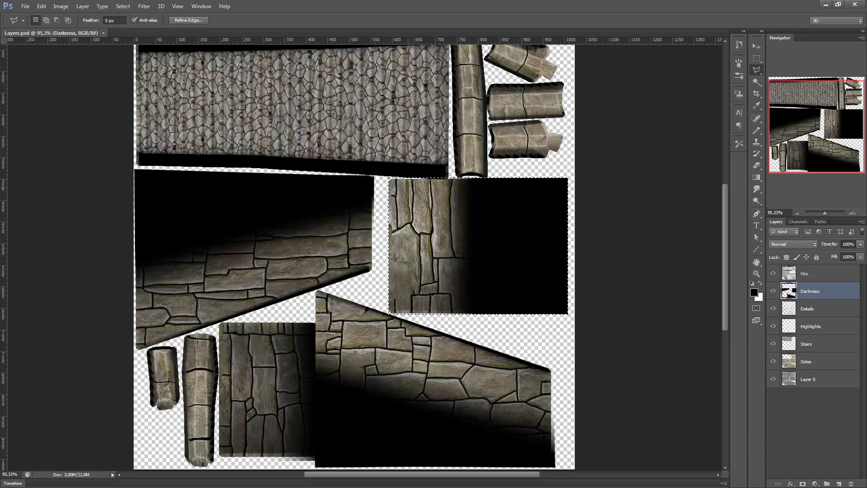
click(794, 244)
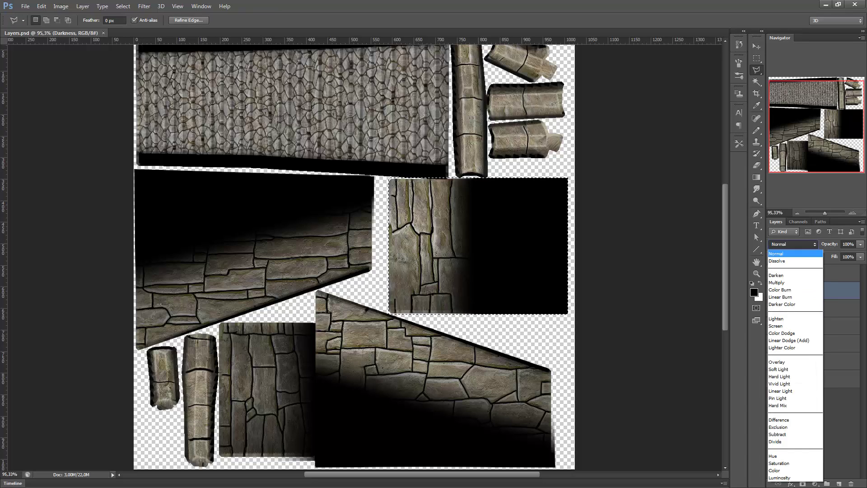
click(793, 245)
click(794, 244)
click(860, 245)
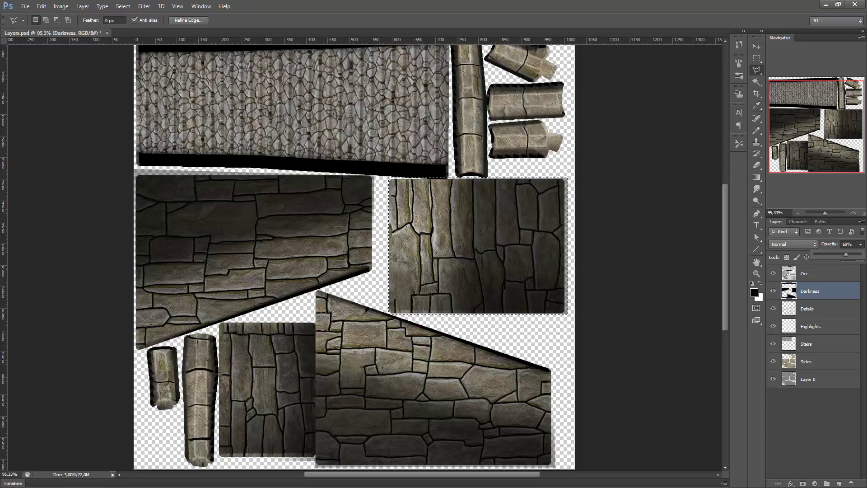
drag(853, 254, 860, 254)
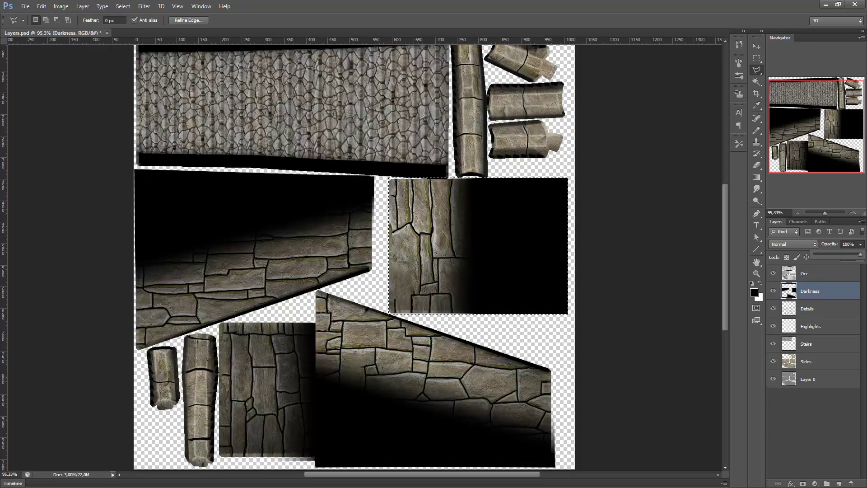
click(697, 281)
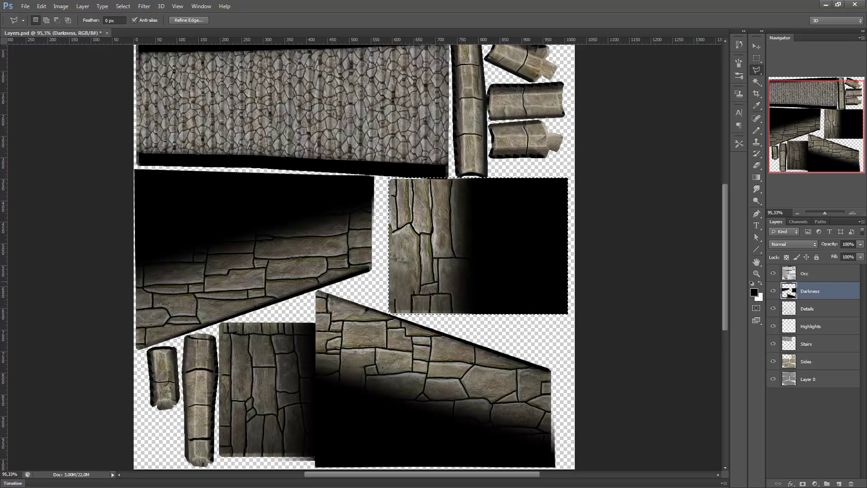
key(i)
key(ctrl+l)
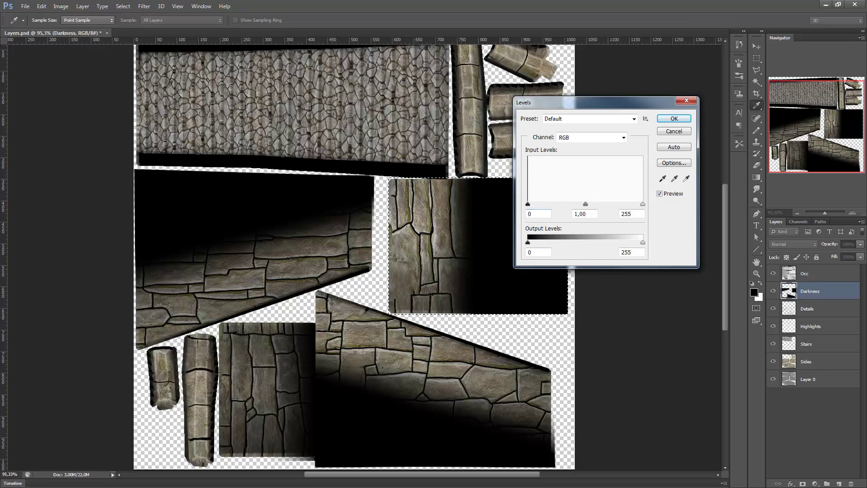
mouse_move(643, 205)
mouse_down()
mouse_move(575, 204)
mouse_move(632, 204)
mouse_up()
click(671, 131)
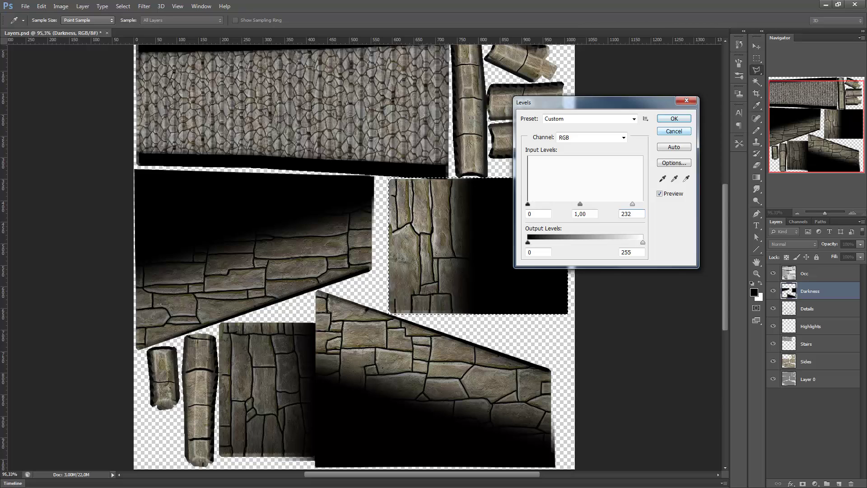
click(670, 131)
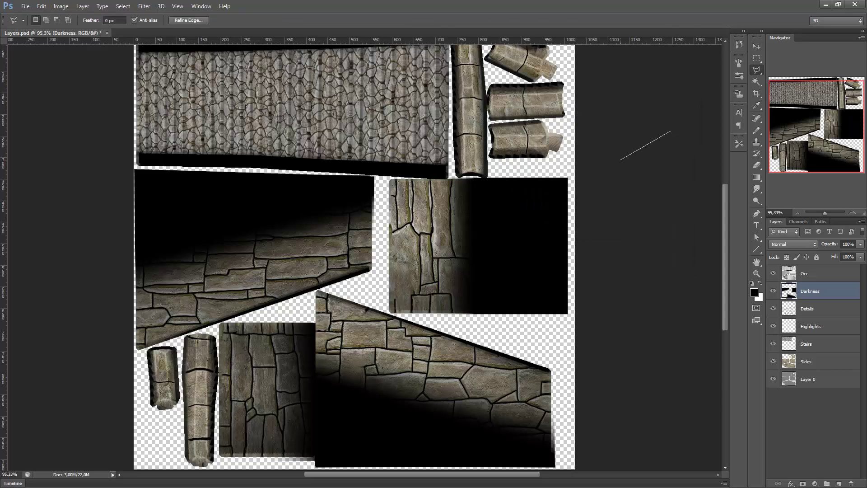
key(Escape)
Step: Delete the Darkness layer and add a new empty layer above Details
click(850, 484)
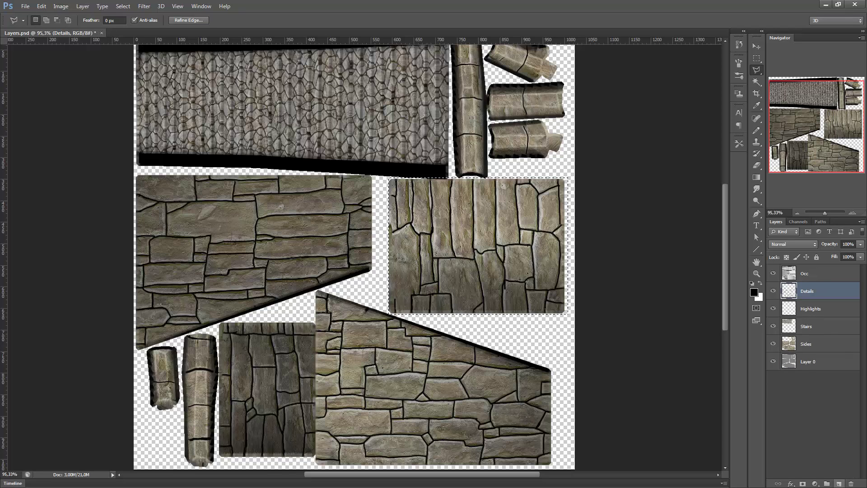
click(838, 483)
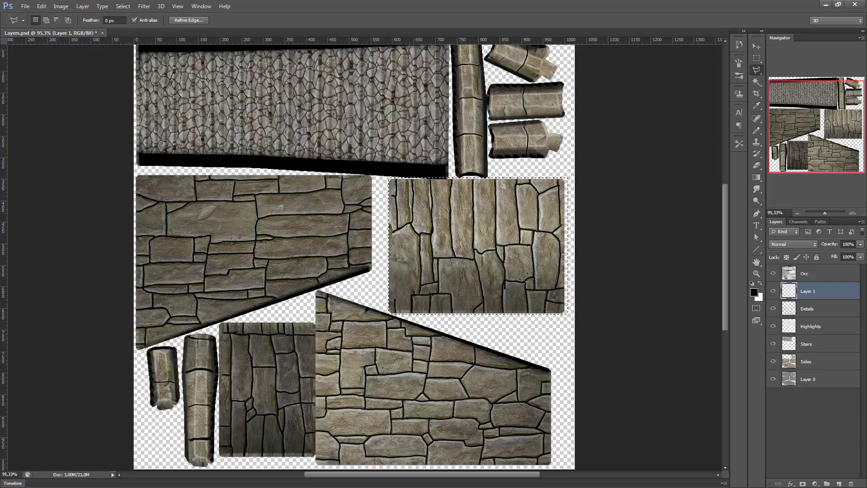
Step: Darken the selected large rectangular wall with a horizontal black-to-transparent gradient, redoing it once to shift the fade slightly
click(756, 177)
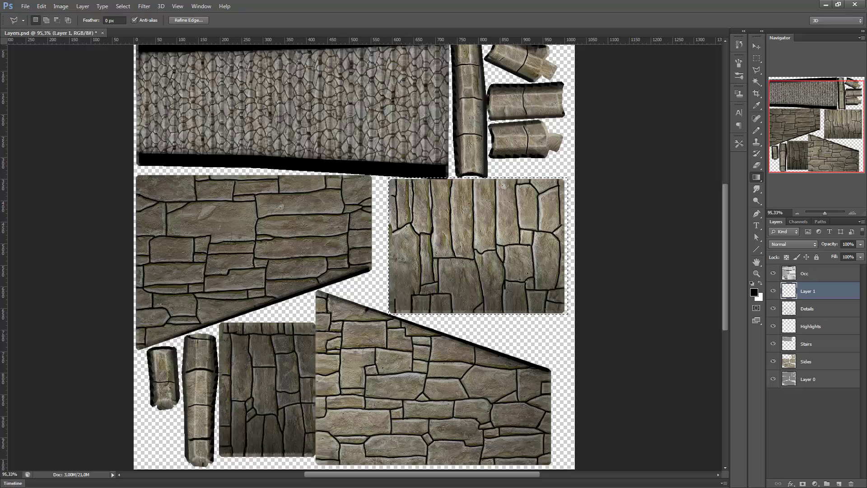
shift+drag(476, 310, 392, 310)
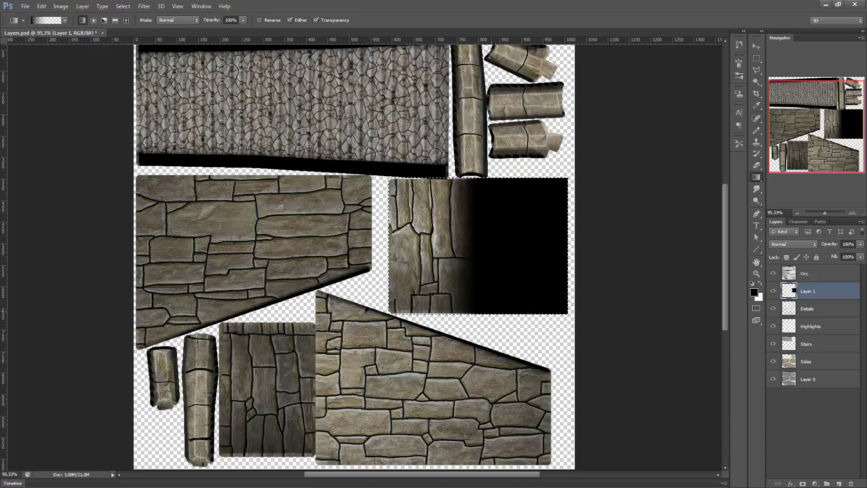
key(ctrl+z)
shift+drag(484, 310, 390, 310)
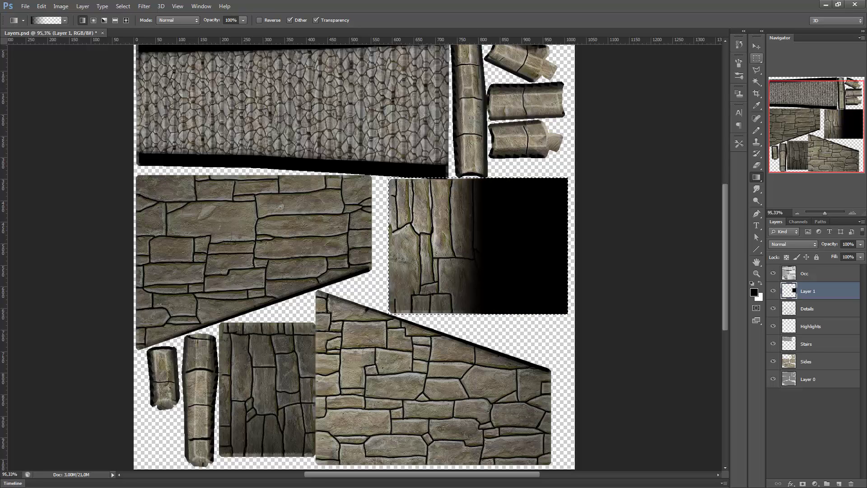
Step: Select the small rectangular wall with the Rectangular Marquee and fade its right side to black with a horizontal gradient
click(757, 58)
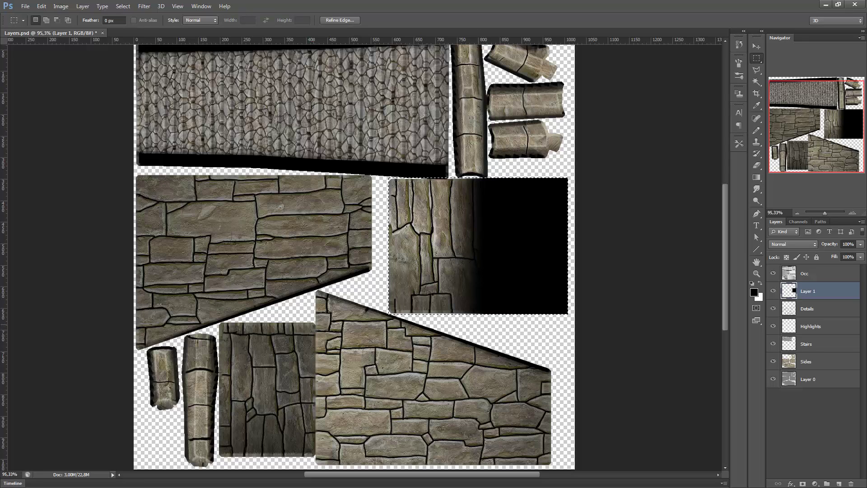
drag(314, 324, 219, 457)
click(756, 177)
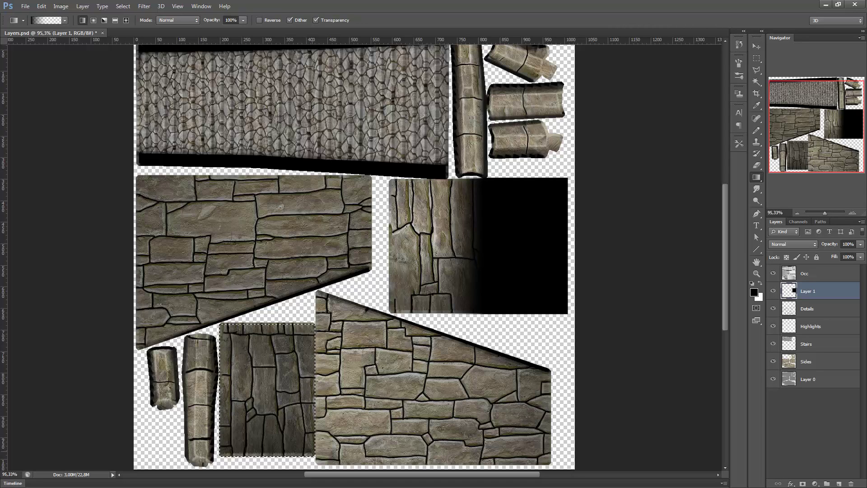
shift+drag(312, 453, 222, 452)
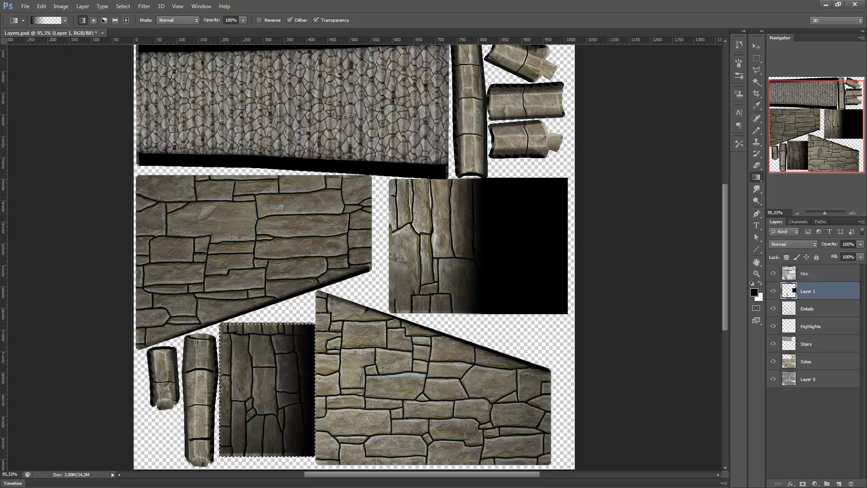
Step: Outline the lower sloped wall with the Polygonal Lasso and darken its base with a black gradient running parallel to the slope
key(l)
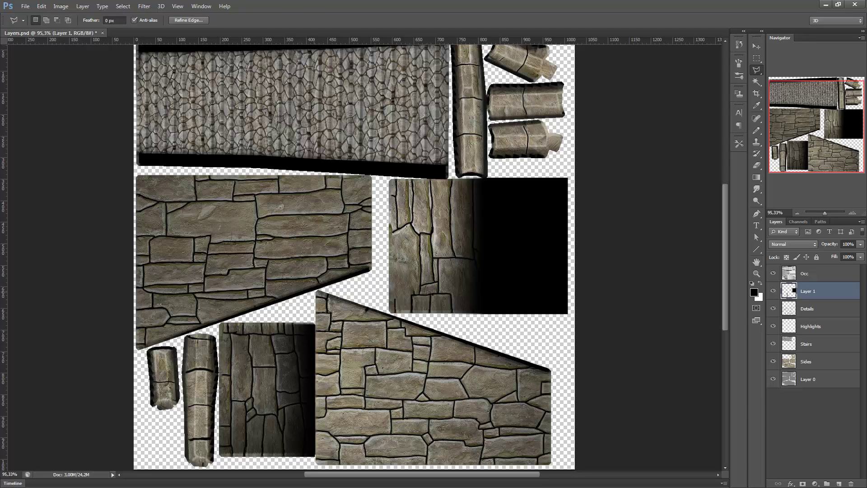
click(317, 290)
click(550, 367)
click(559, 413)
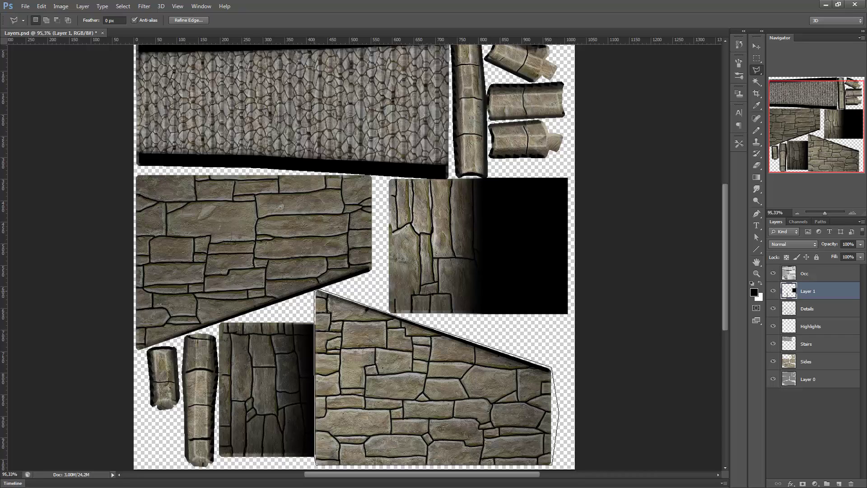
click(316, 290)
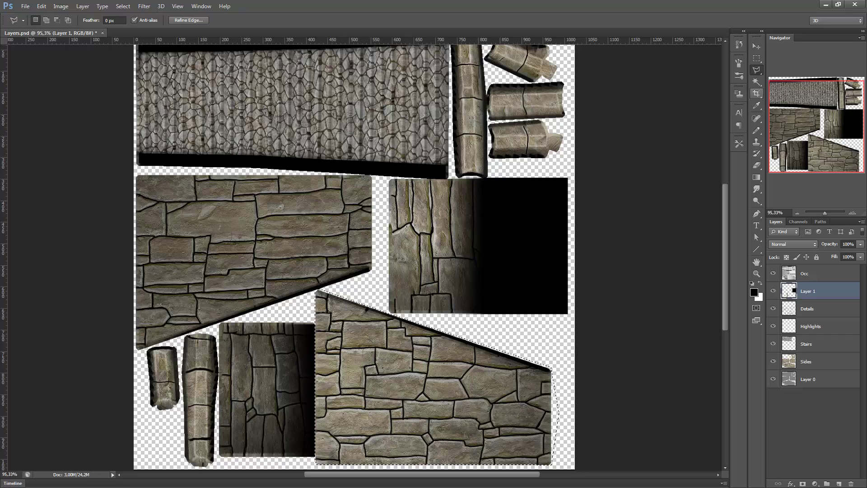
click(757, 177)
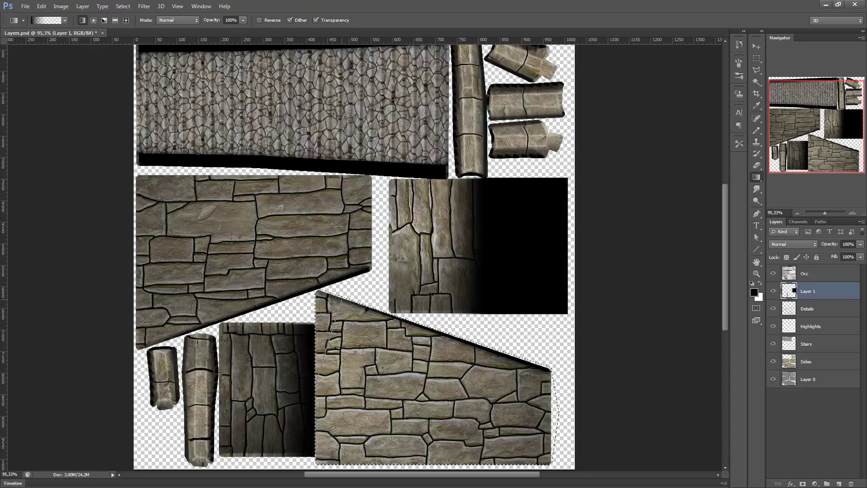
drag(342, 300, 316, 381)
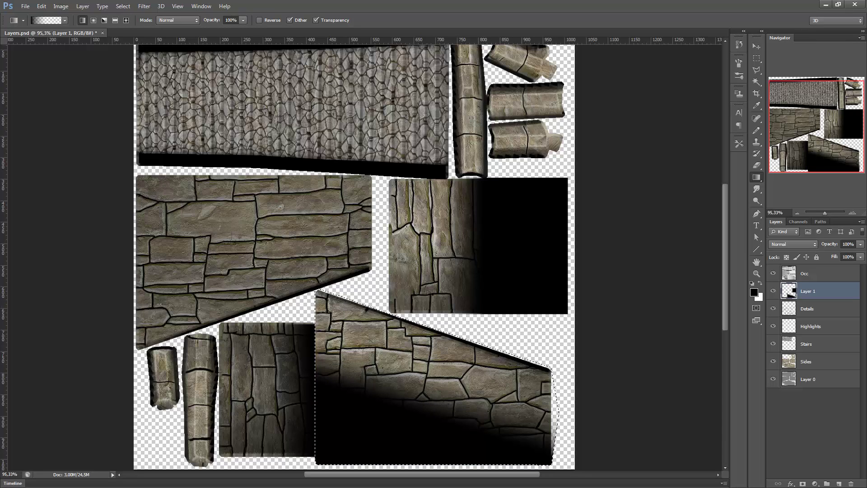
Step: Outline the upper sloped wall with the Polygonal Lasso and darken its straight base side with a diagonal black gradient
key(l)
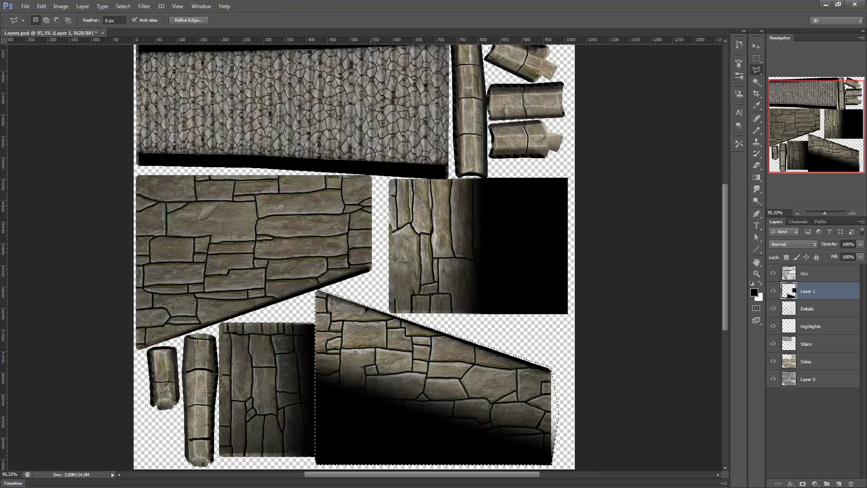
key(ctrl+d)
click(373, 269)
click(137, 350)
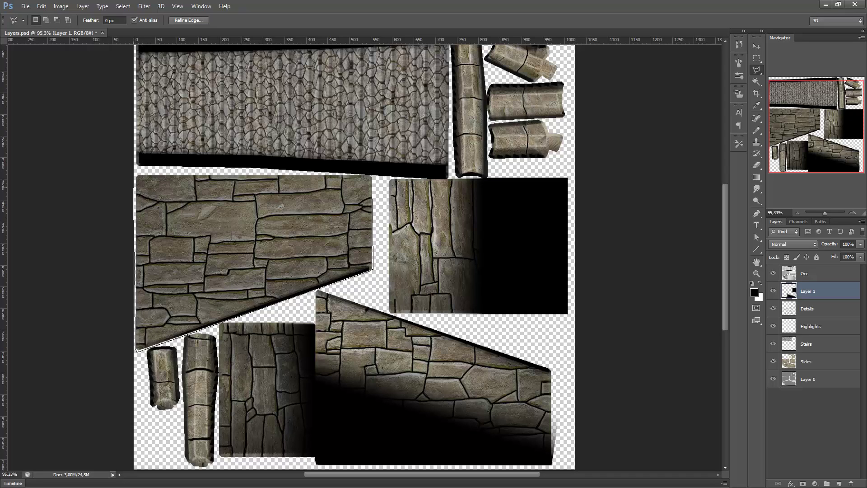
click(136, 175)
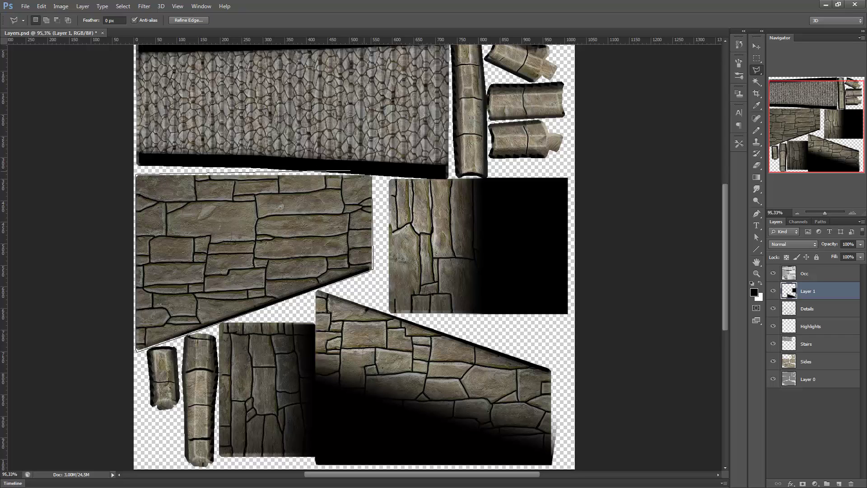
click(372, 175)
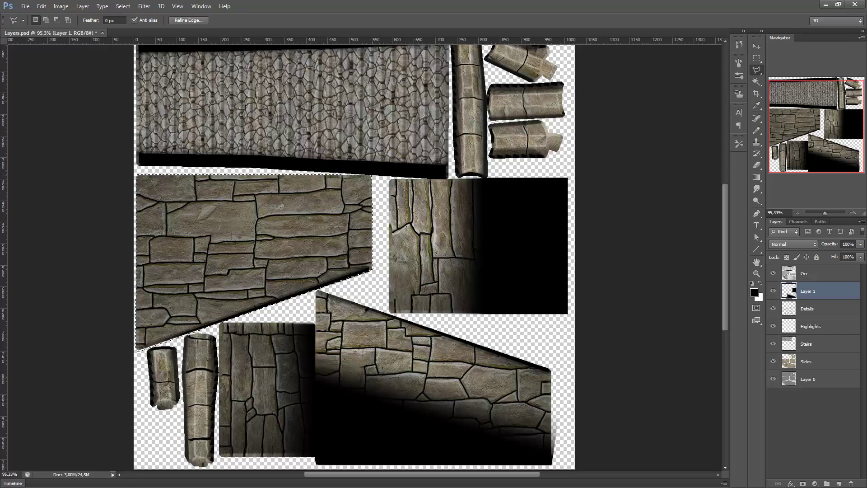
click(756, 177)
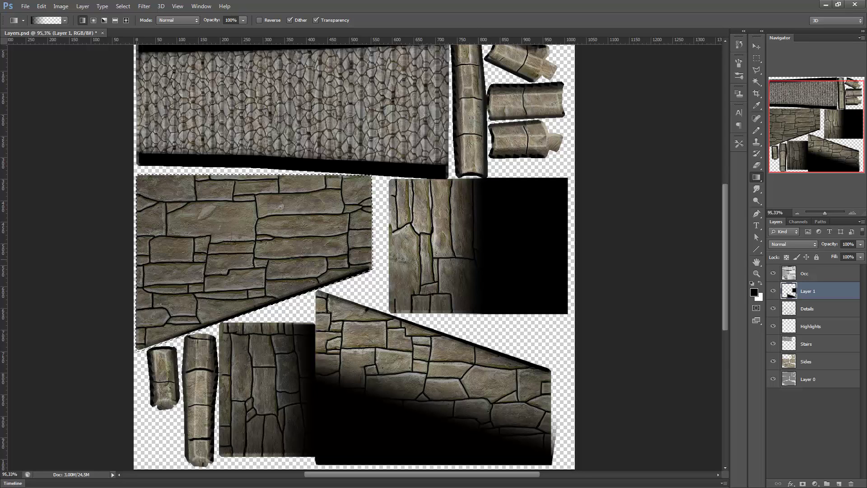
drag(137, 258, 162, 343)
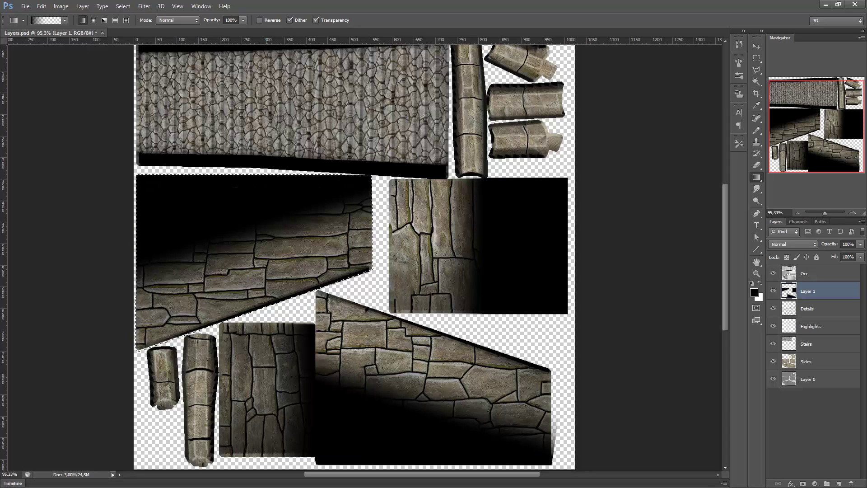
Step: Save Layers.psd, switch to 3D-Coat, and inspect the redone darkness on the stairs' front and side walls
key(ctrl)
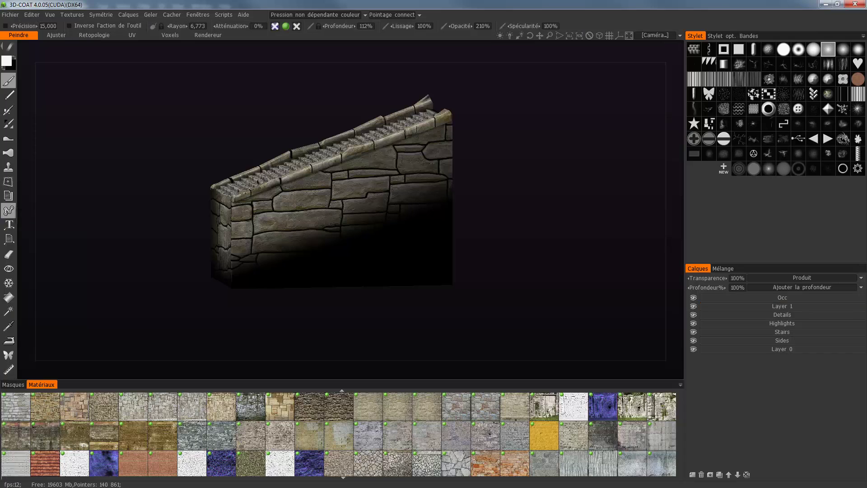
drag(280, 252, 605, 283)
middle_drag(605, 283, 637, 311)
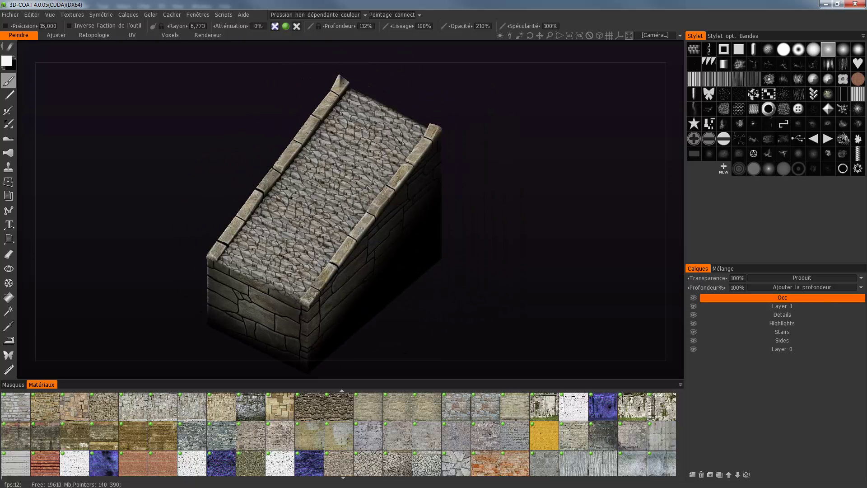
right_drag(637, 310, 625, 224)
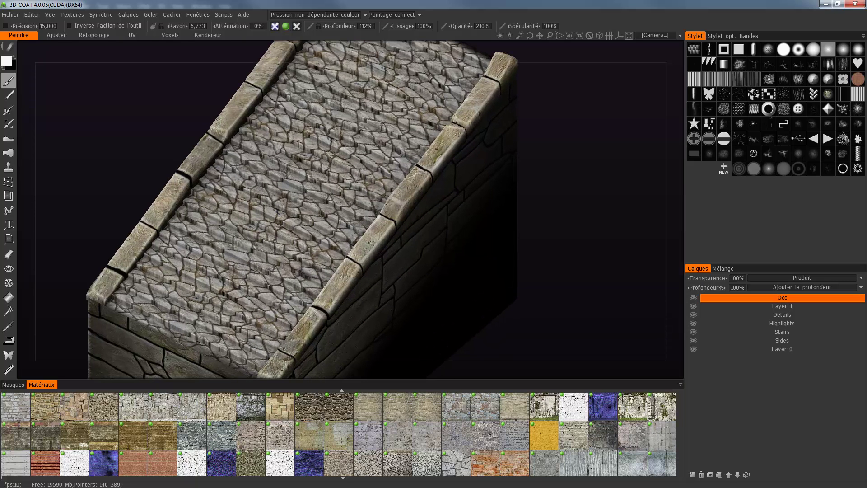
Step: Rename Layer 1 as Darkness and make the Details layer the current one
click(781, 306)
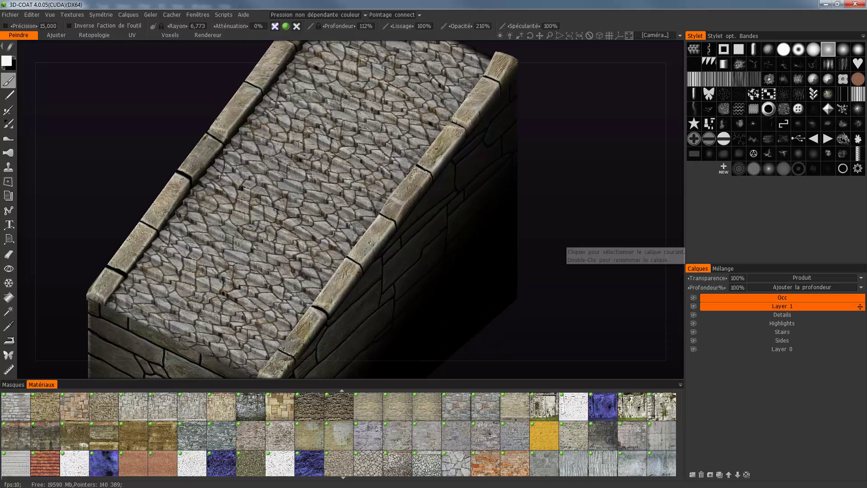
double_click(782, 306)
text(Dar)
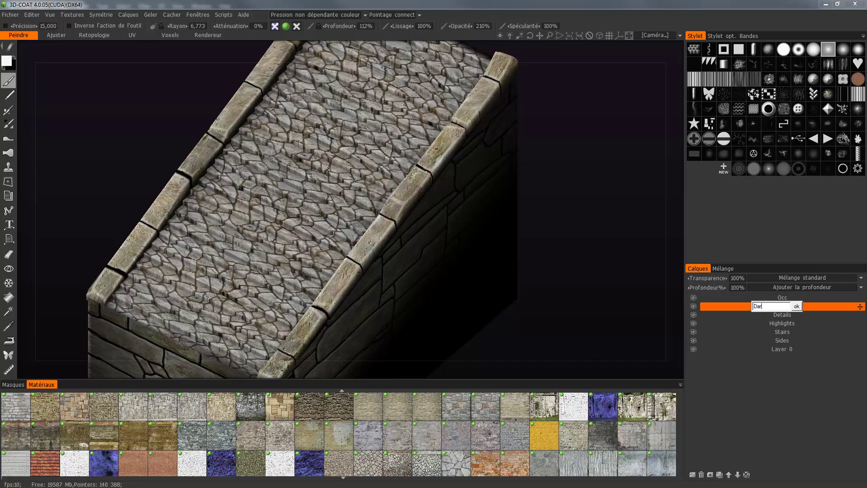
text(kness)
key(Return)
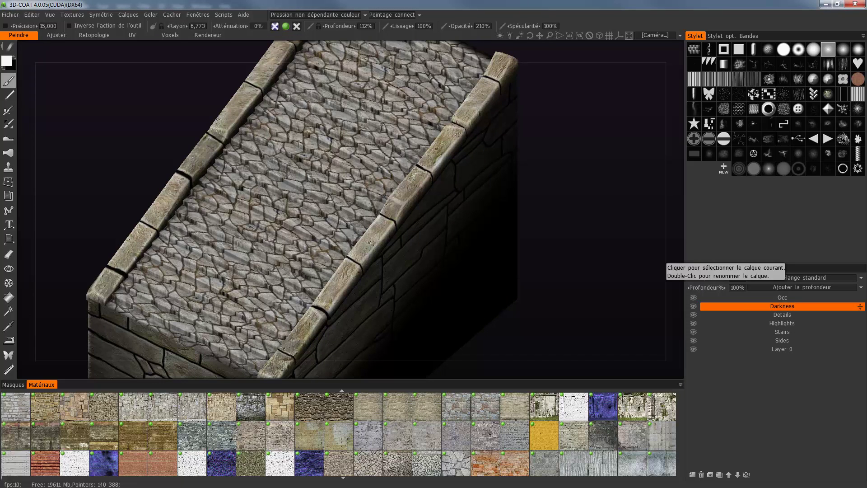
click(782, 314)
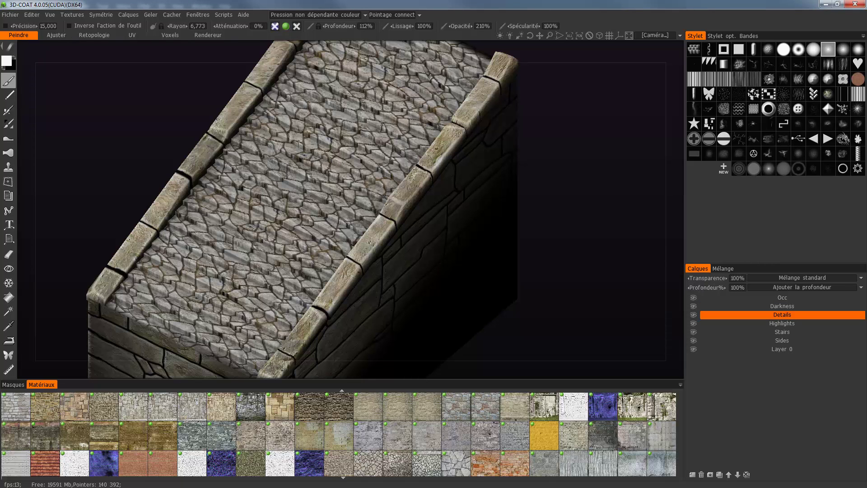
Step: Paint the main black crack line on the Details layer along the modelled crack in the lower part of the stairs
alt+drag(343, 208, 407, 203)
key(w)
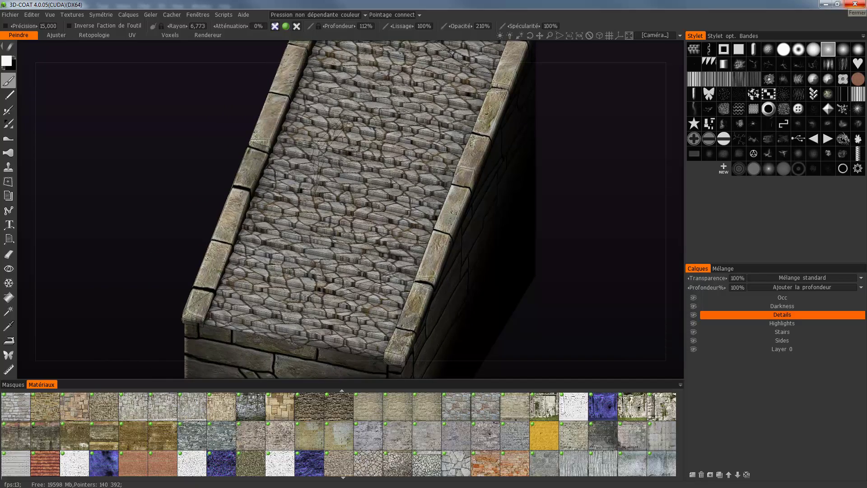
scroll(351, 209, down, 2)
alt+middle_drag(350, 209, 345, 283)
scroll(350, 207, up, 5)
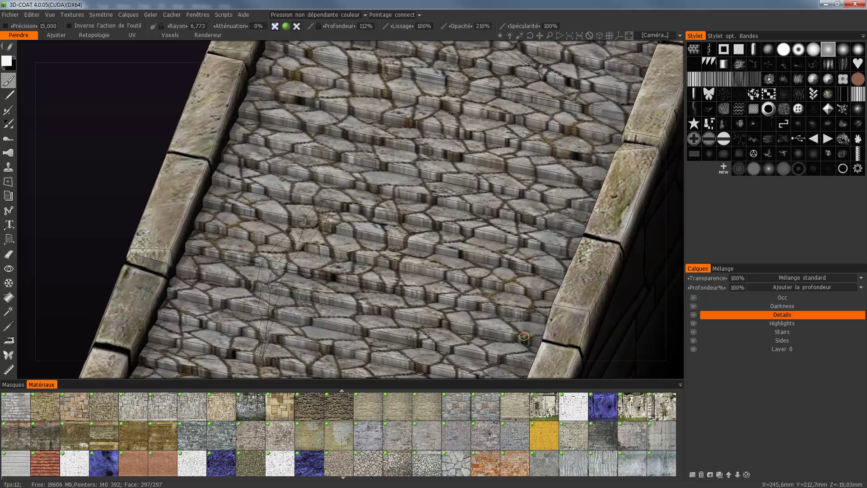
drag(109, 235, 164, 235)
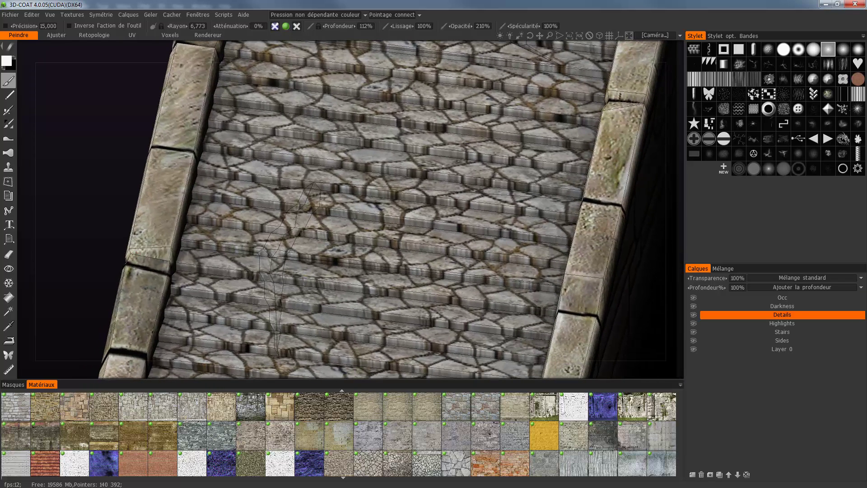
key(x)
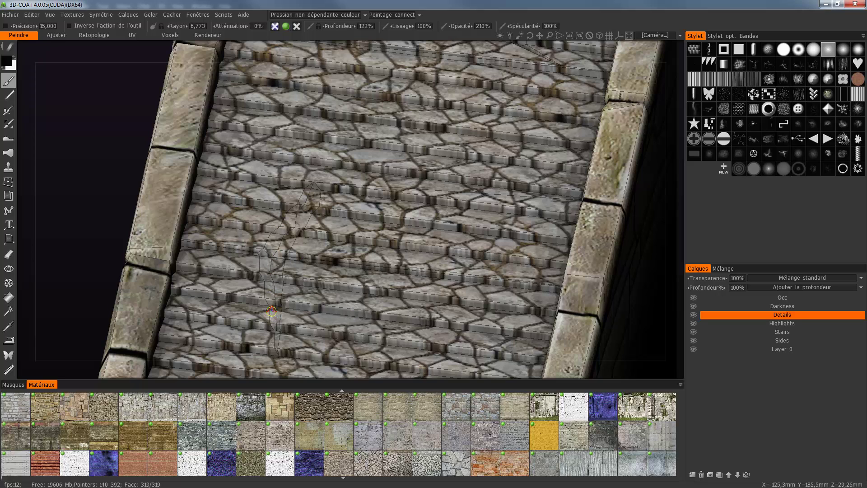
right_drag(271, 312, 269, 314)
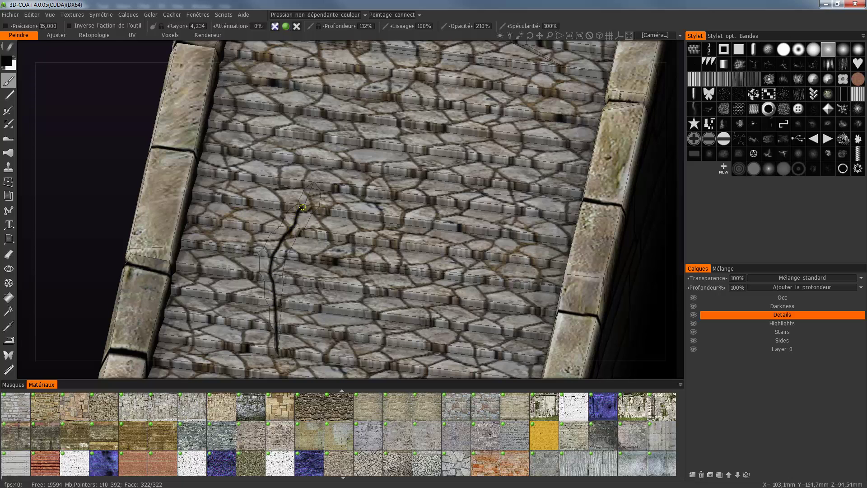
Step: Paint thin black branches off the lower stair crack with a brush radius of 1.266
right_drag(328, 170, 328, 174)
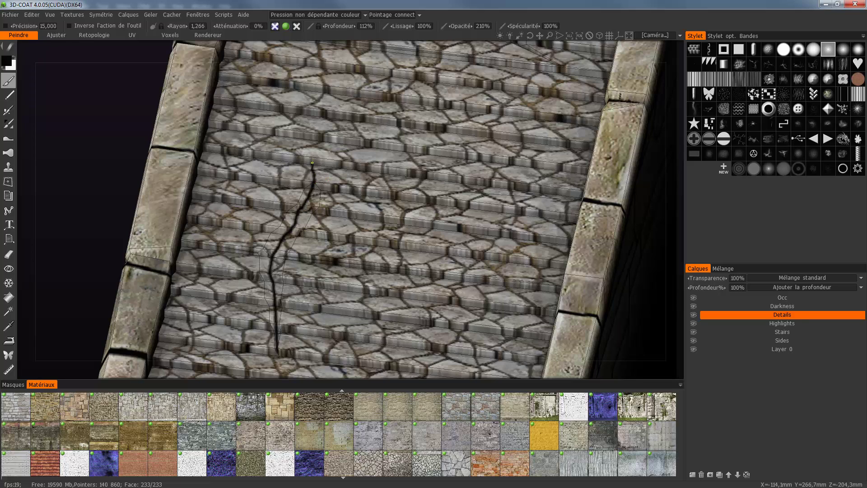
drag(314, 179, 322, 164)
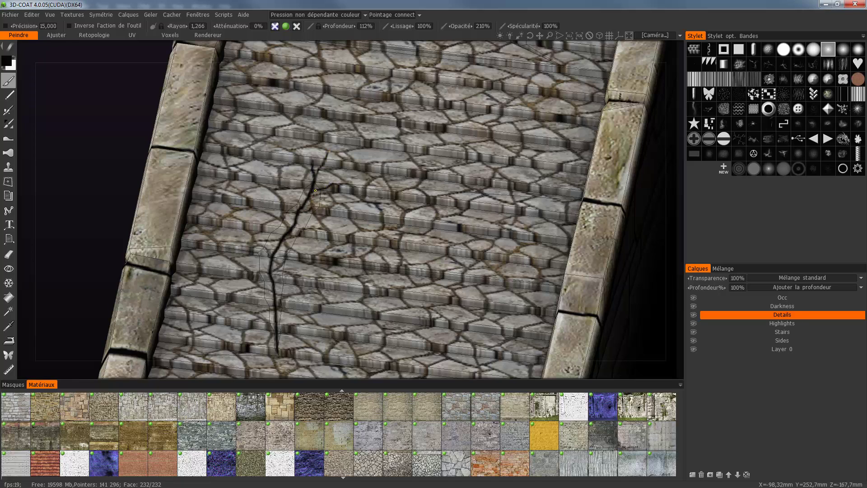
drag(311, 191, 296, 176)
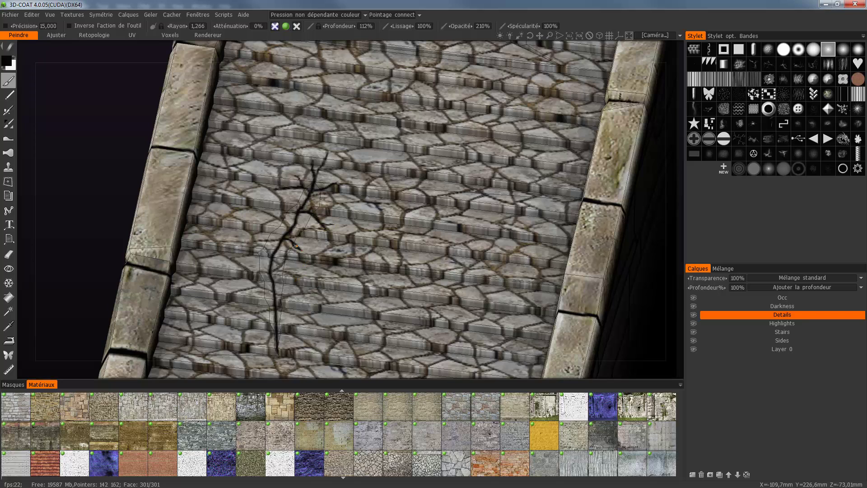
mouse_move(294, 245)
mouse_down()
mouse_move(312, 249)
mouse_move(255, 243)
mouse_up()
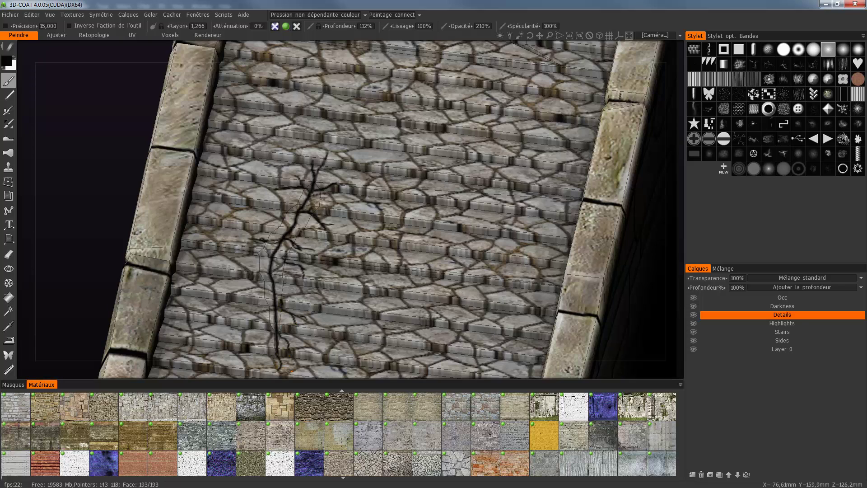
alt+drag(278, 371, 266, 371)
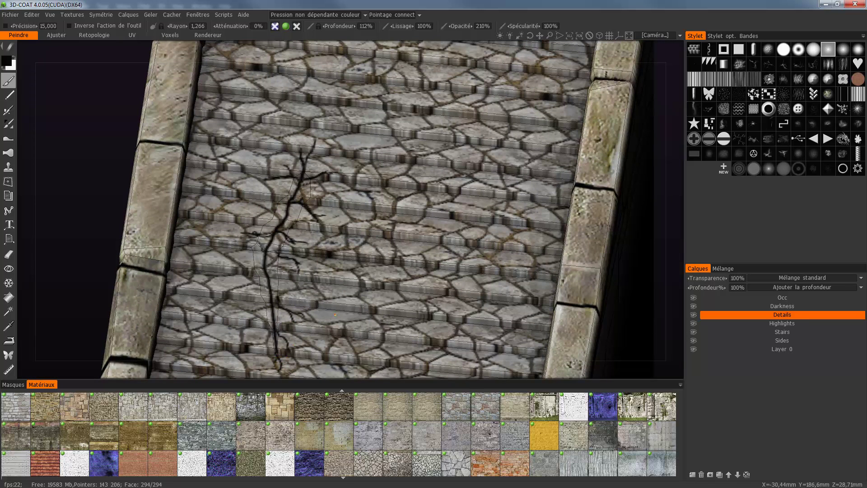
alt+middle_drag(307, 338, 311, 311)
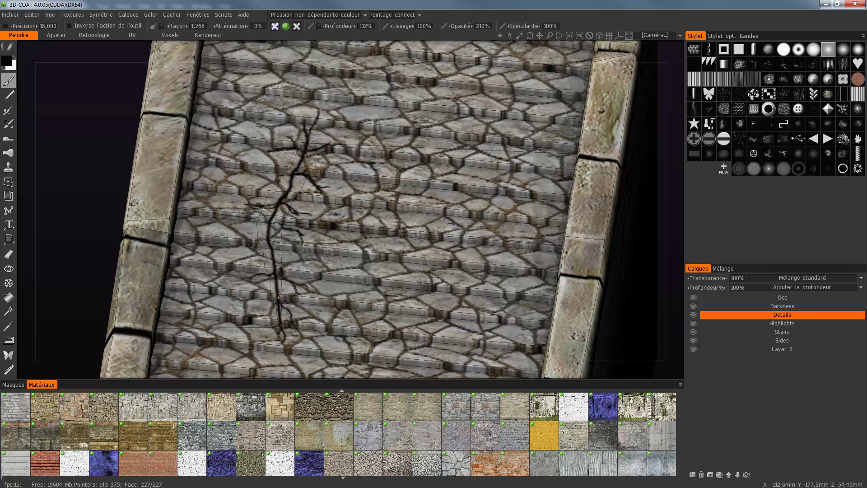
Step: Paint a black crack with small side branches along the modelled crack near the top of the stairs
middle_drag(641, 218, 564, 372)
middle_drag(605, 181, 552, 319)
drag(552, 318, 506, 321)
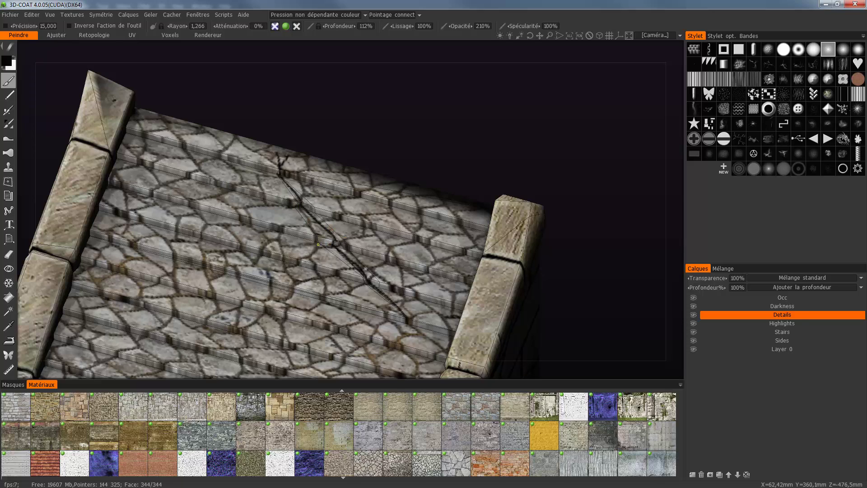
drag(312, 243, 295, 245)
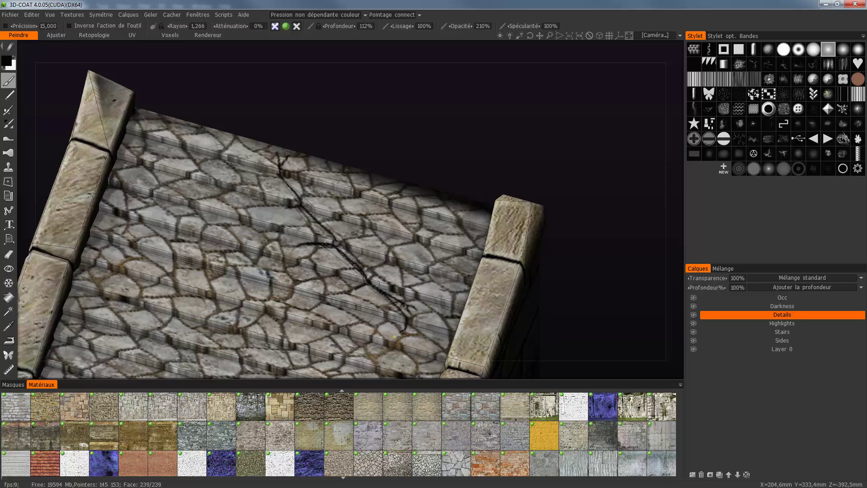
mouse_move(394, 337)
mouse_down()
mouse_move(406, 329)
mouse_move(417, 349)
mouse_up()
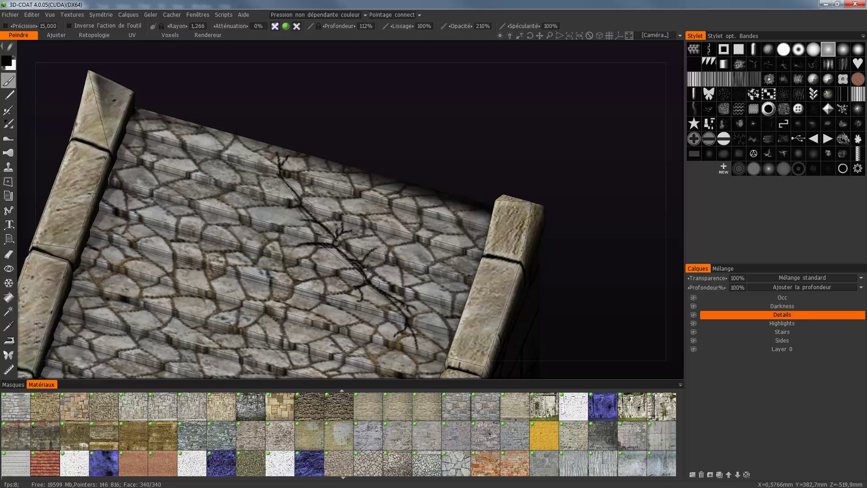
Step: Make the Highlights layer current and paint white highlights on the top step edges with a brush radius of 5.314
middle_drag(292, 207, 296, 86)
scroll(297, 86, down, 1)
scroll(297, 86, down, 2)
alt+drag(296, 86, 389, 68)
alt+drag(486, 145, 485, 159)
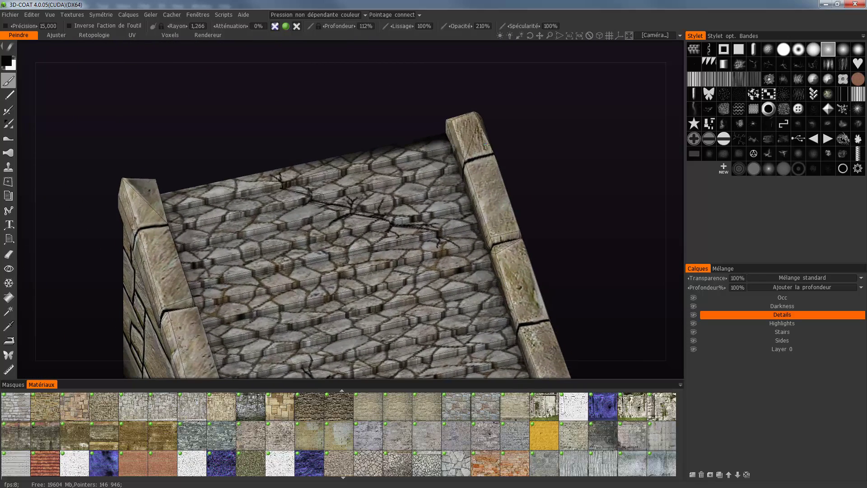
click(782, 324)
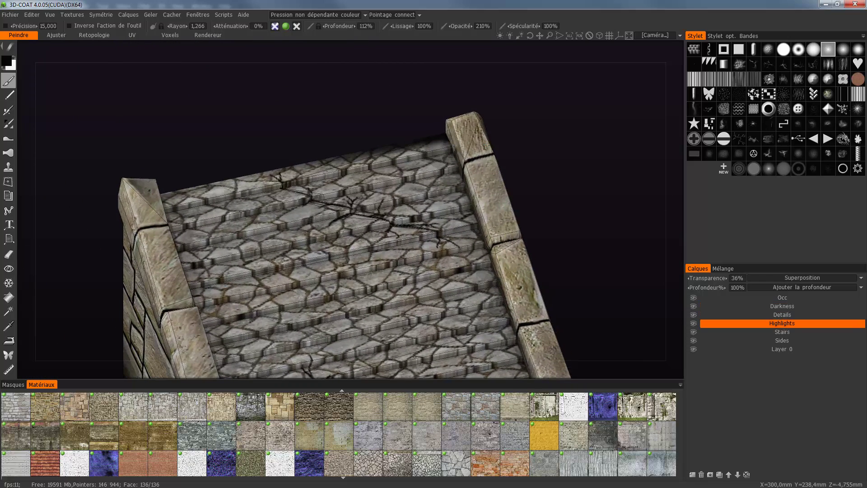
key(x)
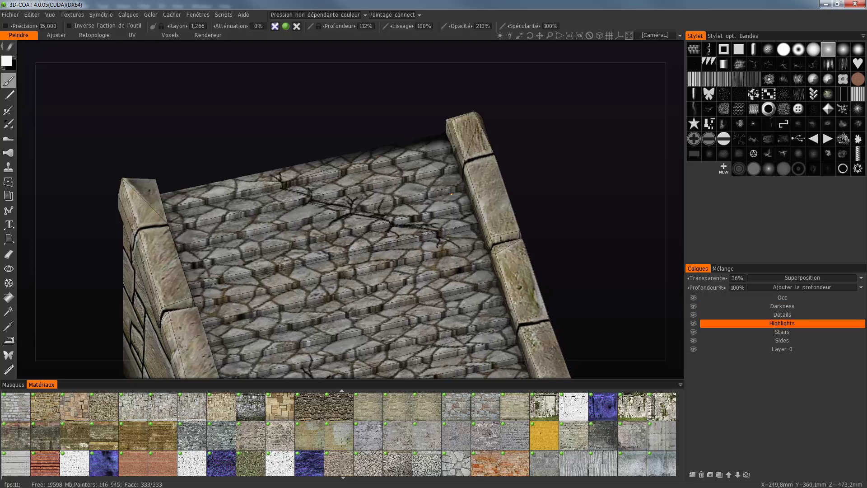
alt+drag(280, 253, 312, 255)
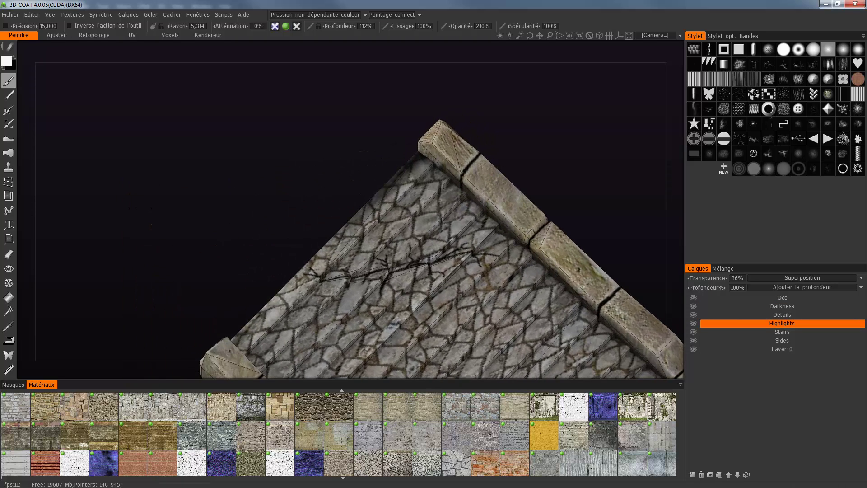
alt+right_drag(311, 255, 315, 308)
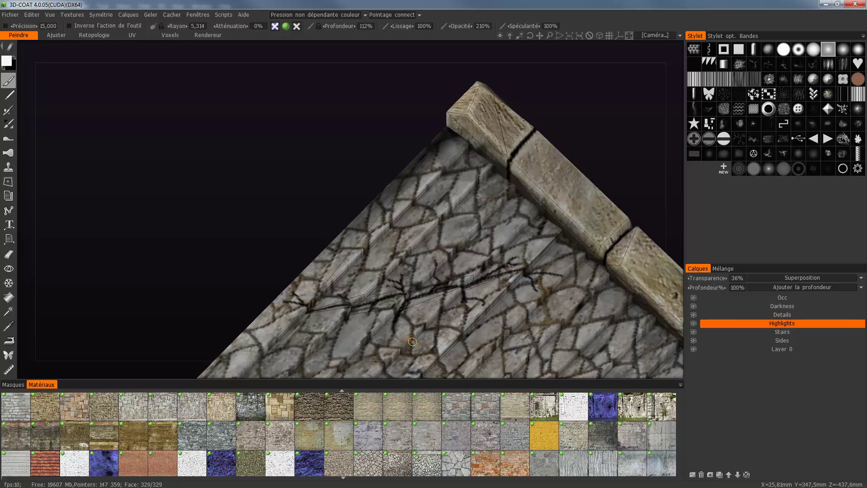
middle_drag(528, 262, 508, 195)
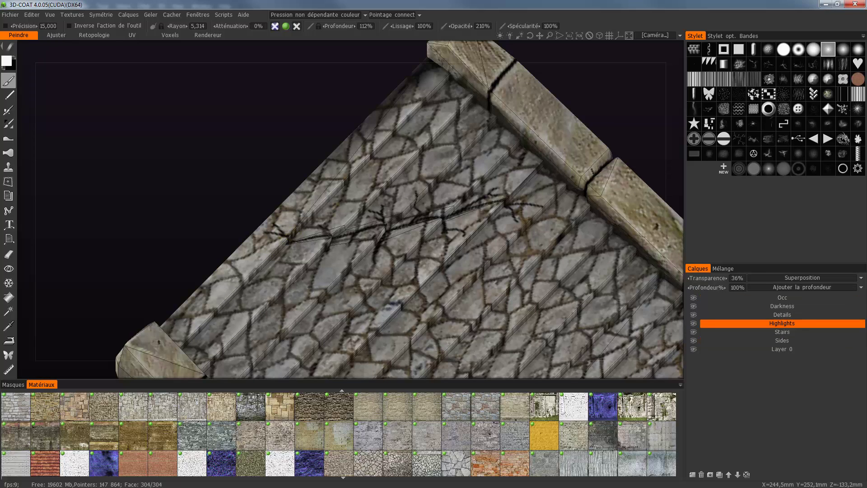
Step: Hide the Stairs layer and paint white highlights along the bare edges of the upper steps
click(693, 332)
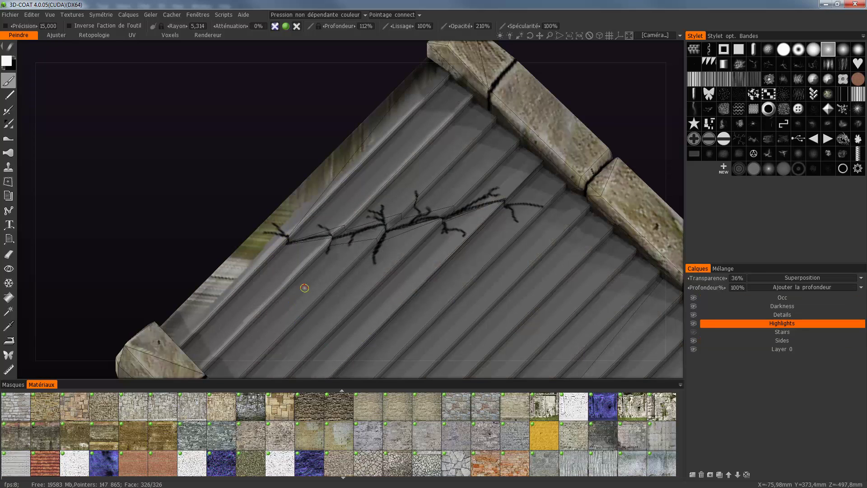
middle_drag(218, 267, 197, 211)
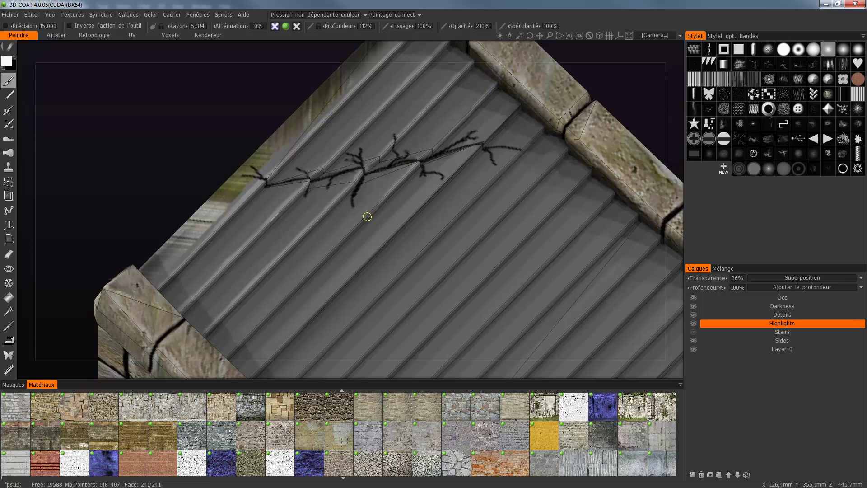
drag(352, 230, 229, 356)
mouse_move(607, 102)
mouse_down()
mouse_move(574, 109)
mouse_move(584, 107)
mouse_up()
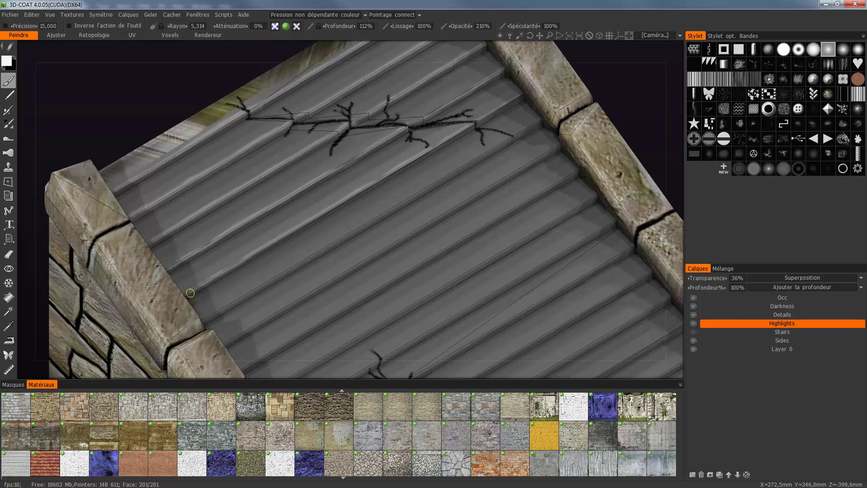
alt+middle_drag(179, 314, 151, 409)
alt+right_drag(152, 409, 197, 382)
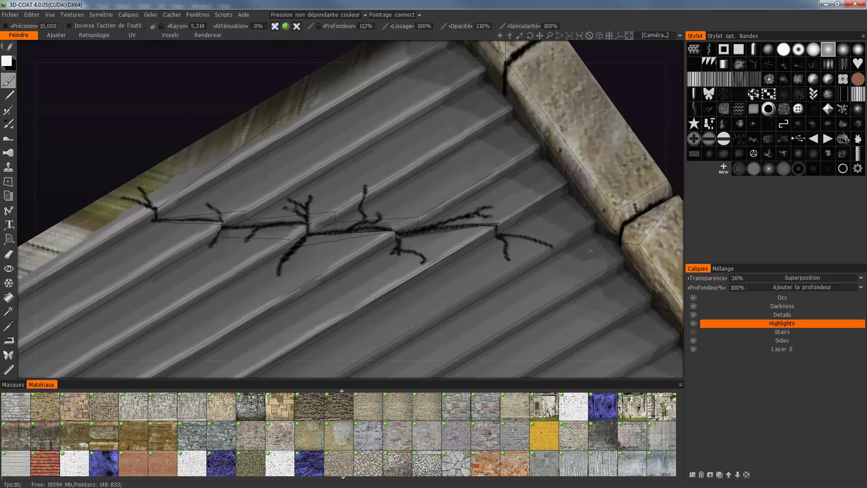
Step: Paint fine white highlights along the upper crack's edges and branches, using brush radii of 1.040 and 1.325
alt+right_drag(590, 250, 687, 51)
right_drag(286, 277, 271, 278)
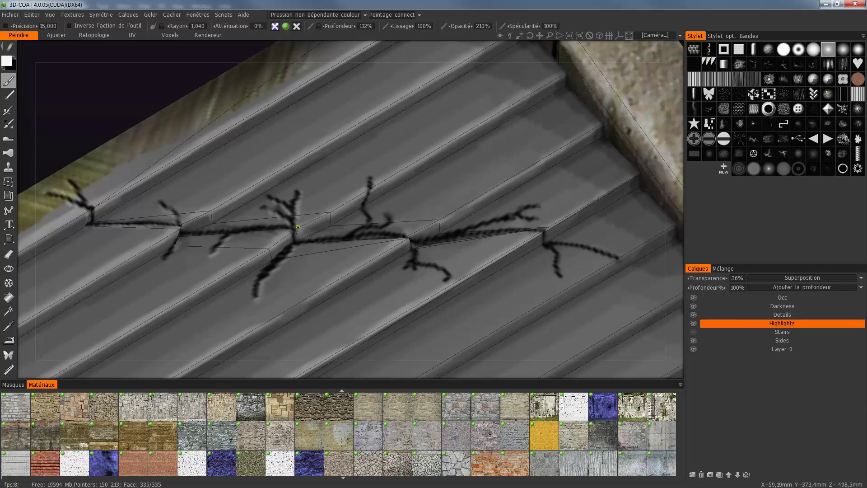
drag(297, 227, 297, 194)
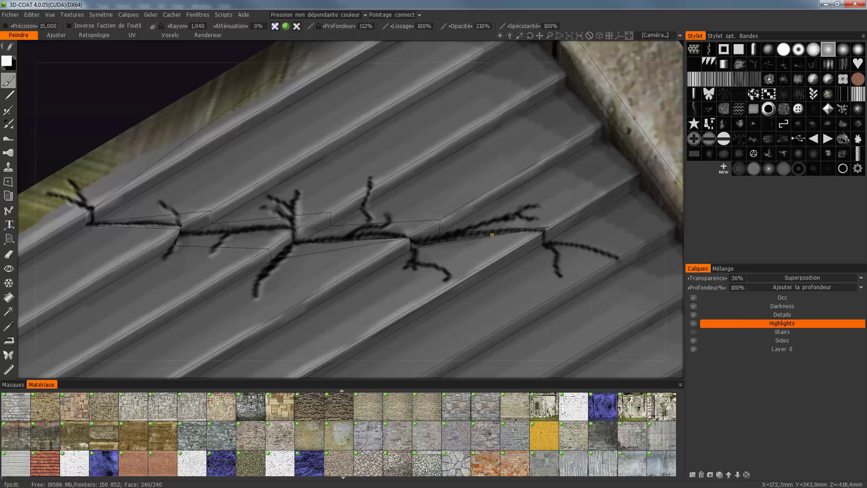
drag(499, 223, 530, 221)
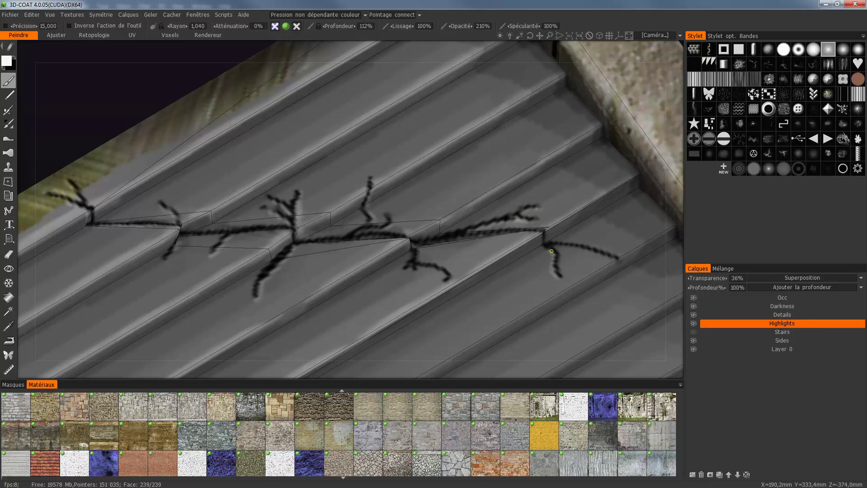
mouse_move(594, 251)
mouse_down()
mouse_move(548, 245)
mouse_move(541, 232)
mouse_move(445, 279)
mouse_up()
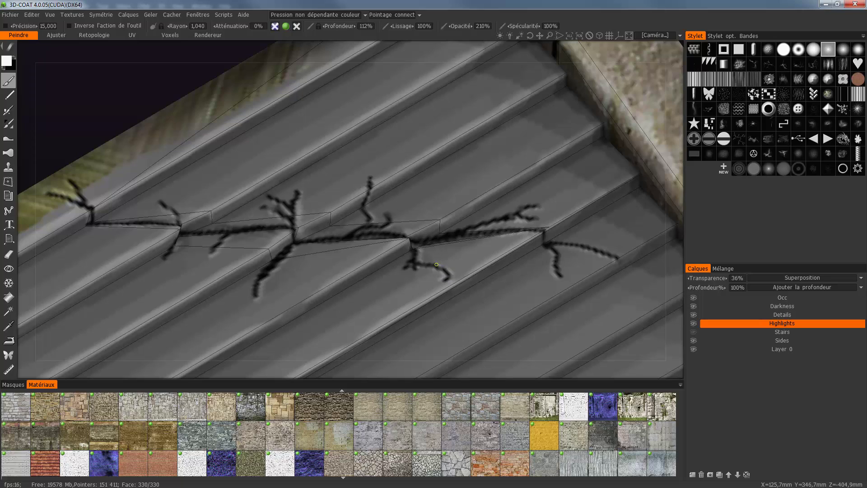
scroll(433, 229, up, 3)
scroll(433, 229, down, 1)
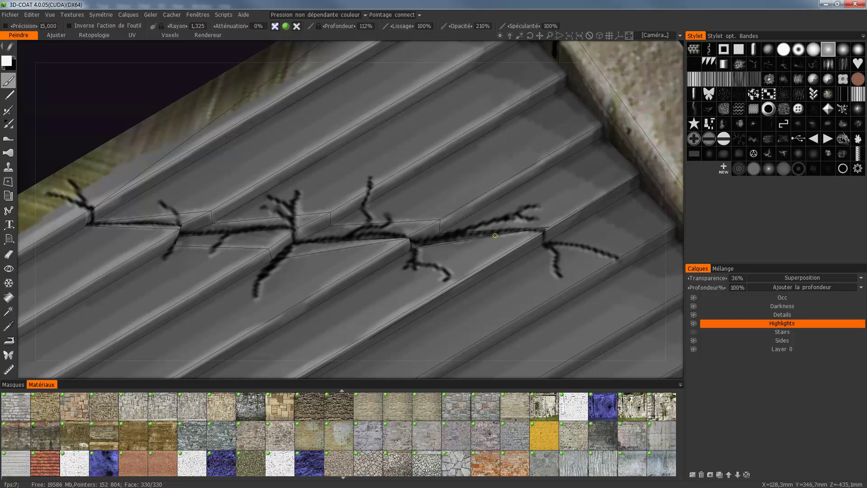
scroll(495, 235, down, 5)
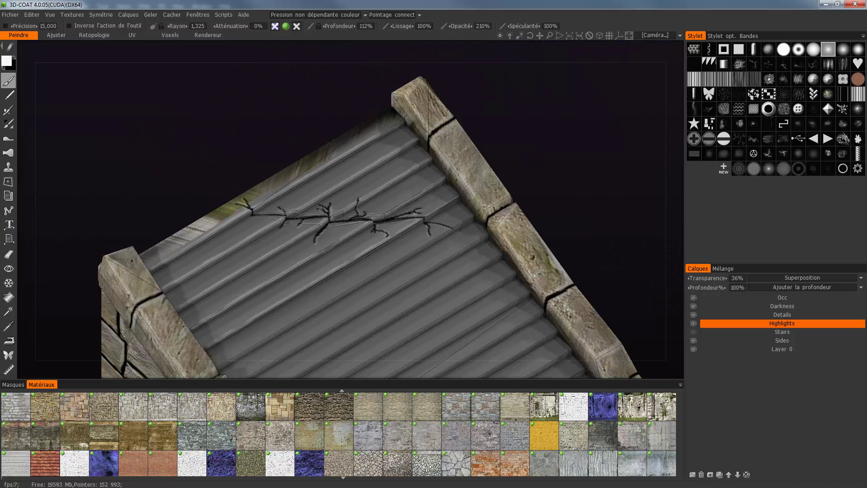
Step: Paint fine white highlights along the upper half of the middle crack, covering its branches and the modelled edges on both sides
alt+drag(495, 235, 418, 234)
alt+middle_drag(417, 234, 473, 59)
scroll(472, 59, up, 2)
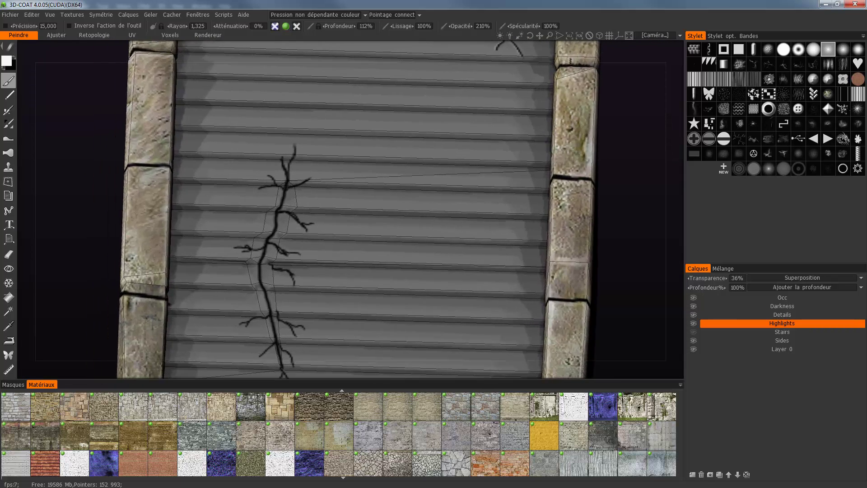
alt+right_drag(473, 59, 677, 104)
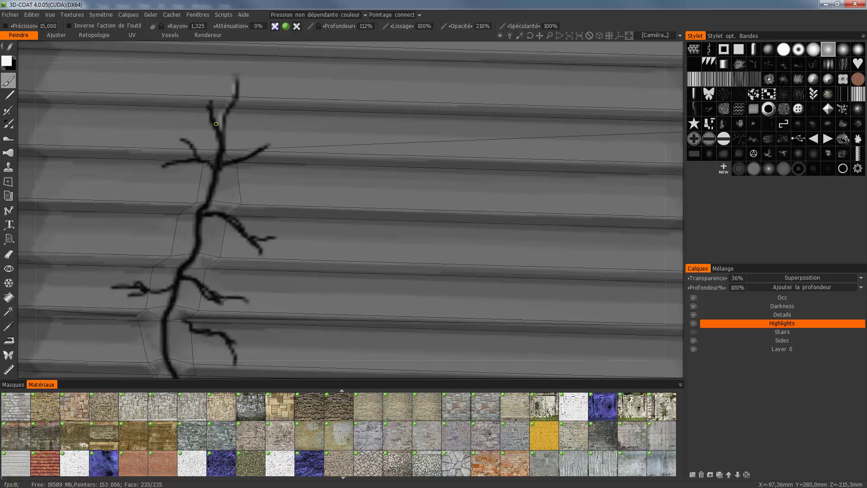
drag(208, 110, 218, 150)
mouse_move(165, 167)
mouse_down()
mouse_move(183, 165)
mouse_move(181, 139)
mouse_move(194, 152)
mouse_up()
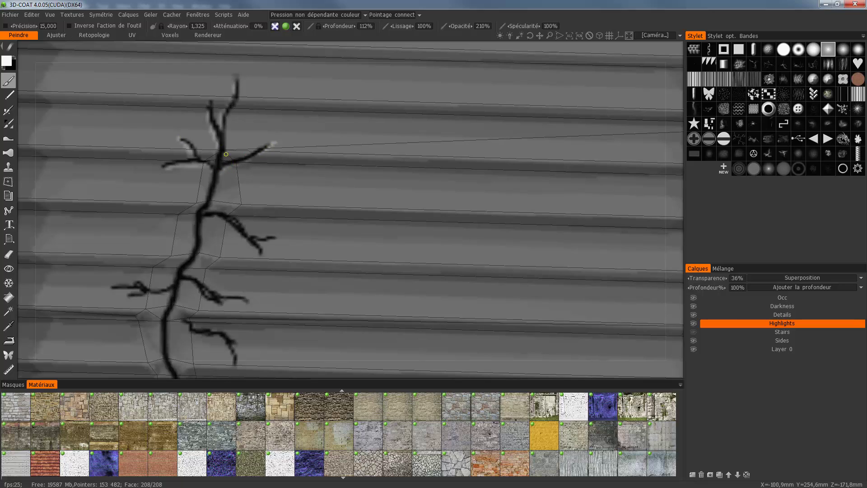
mouse_move(237, 175)
mouse_down()
mouse_move(238, 183)
mouse_move(200, 190)
mouse_up()
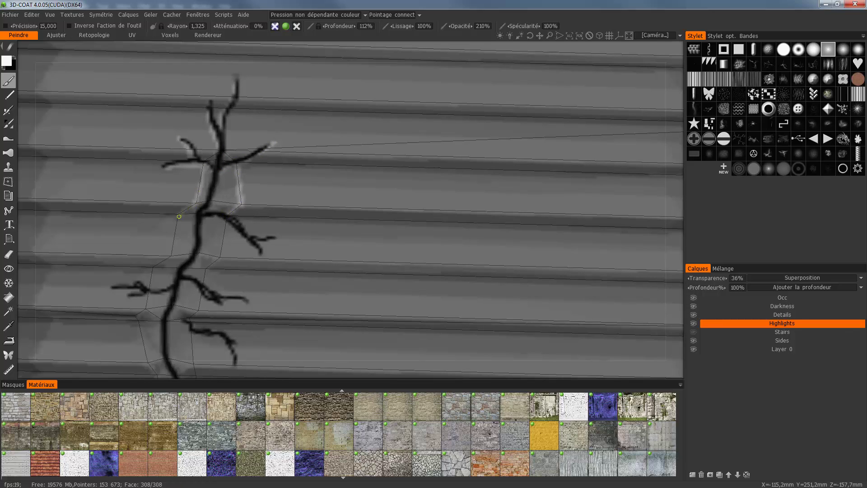
drag(175, 230, 171, 253)
drag(206, 219, 201, 248)
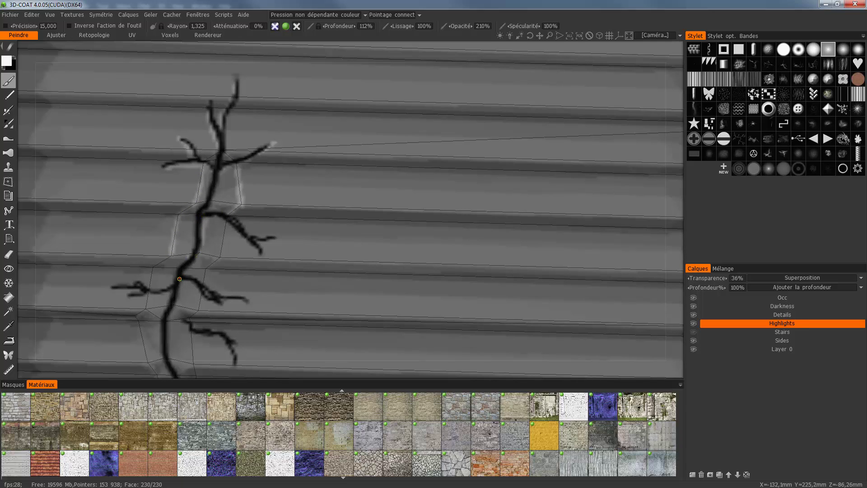
mouse_move(227, 220)
mouse_down()
mouse_move(222, 251)
mouse_move(169, 256)
mouse_move(145, 301)
mouse_move(154, 294)
mouse_move(112, 289)
mouse_up()
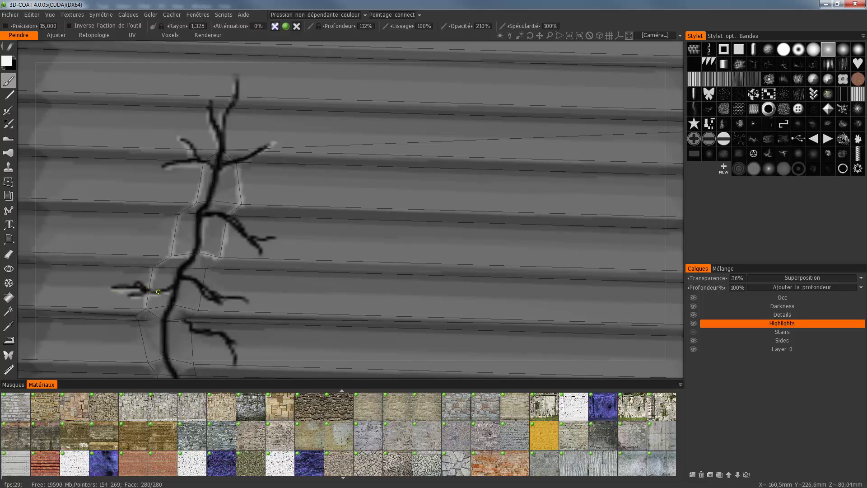
drag(247, 299, 218, 299)
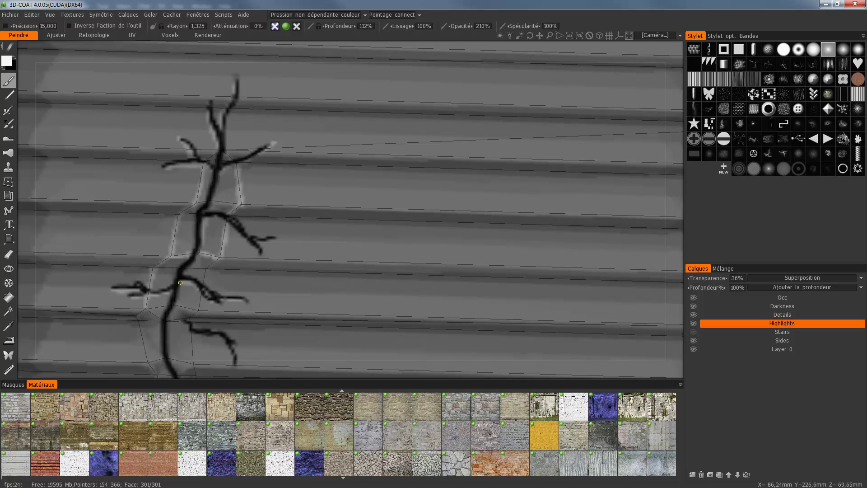
mouse_move(172, 304)
mouse_down()
mouse_move(197, 311)
mouse_move(207, 268)
mouse_up()
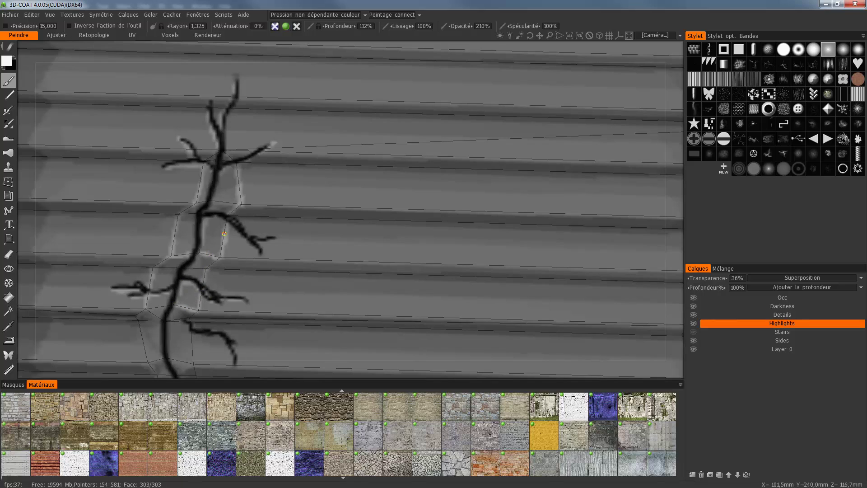
Step: Paint fine white highlights along the lower half of the middle crack, its side branches and the surrounding modelled edges
mouse_move(662, 345)
middle_down()
mouse_move(676, 270)
mouse_move(697, 230)
middle_up()
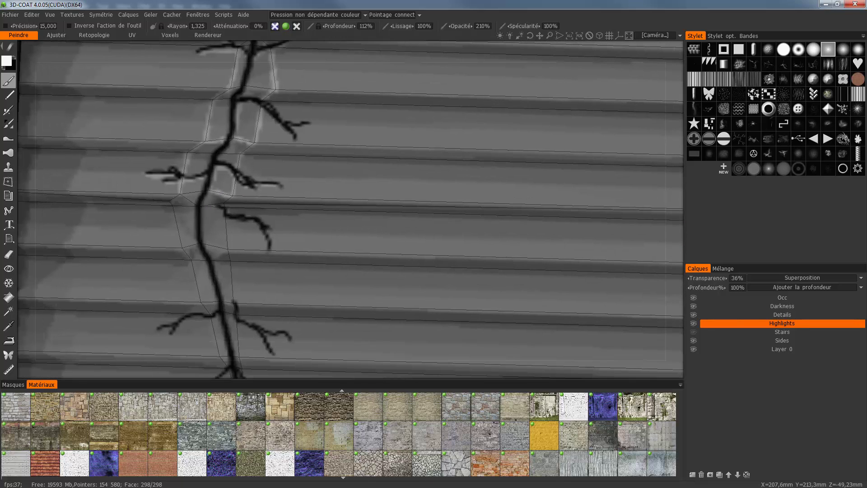
mouse_move(181, 194)
mouse_down()
mouse_move(198, 204)
mouse_move(180, 235)
mouse_move(220, 247)
mouse_move(225, 215)
mouse_move(203, 206)
mouse_up()
drag(268, 249, 256, 228)
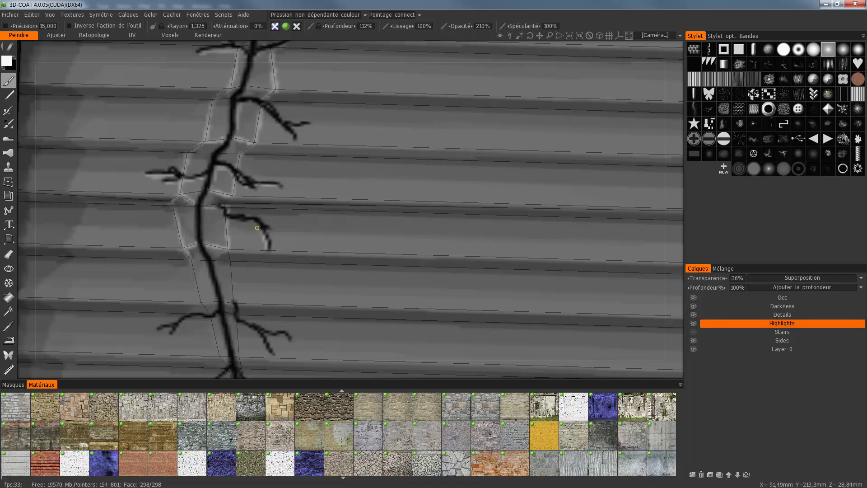
mouse_move(203, 207)
mouse_down()
mouse_move(200, 246)
mouse_move(218, 303)
mouse_up()
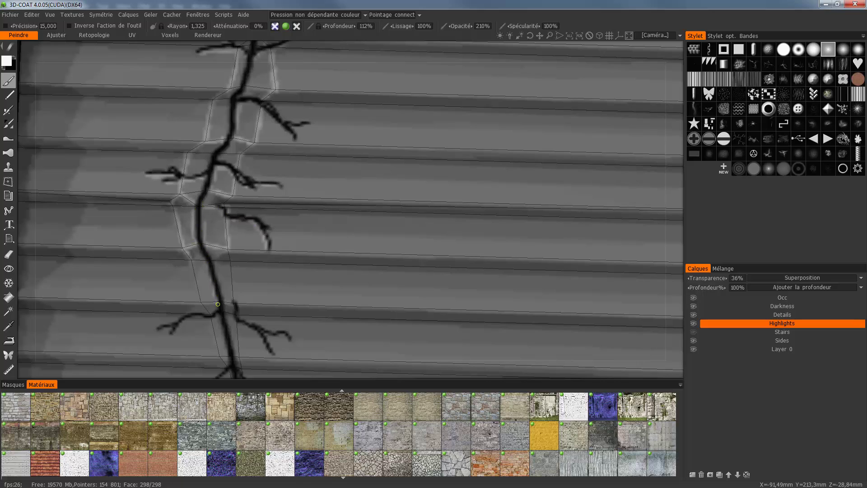
drag(190, 258, 199, 294)
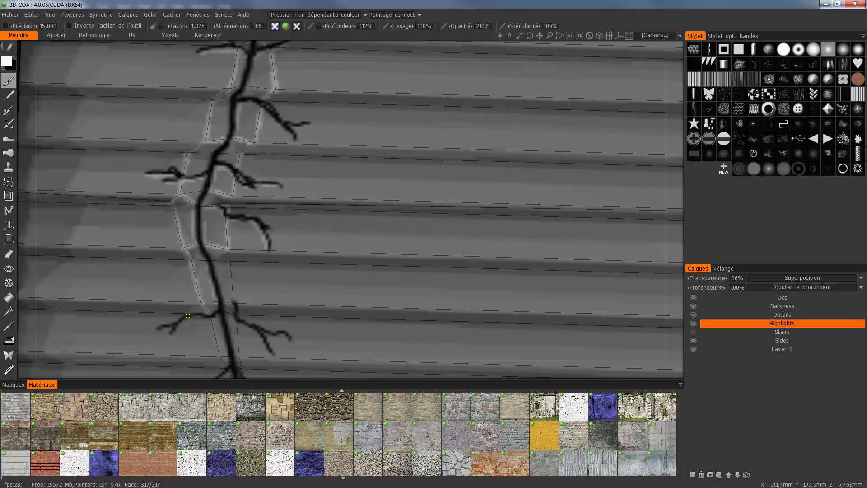
drag(160, 328, 156, 327)
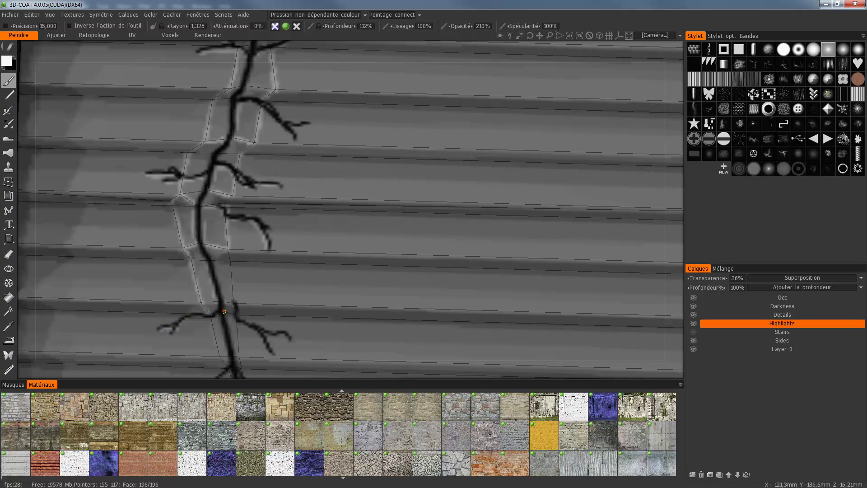
drag(217, 317, 217, 352)
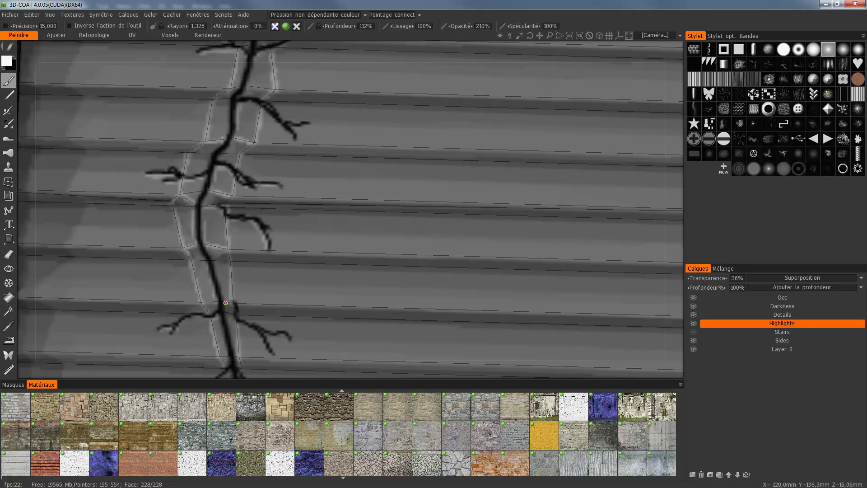
drag(212, 260, 229, 321)
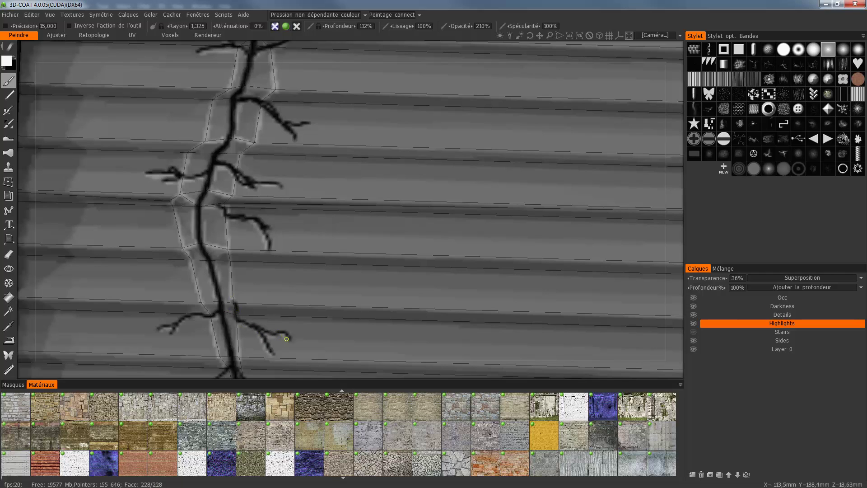
middle_drag(669, 304, 667, 211)
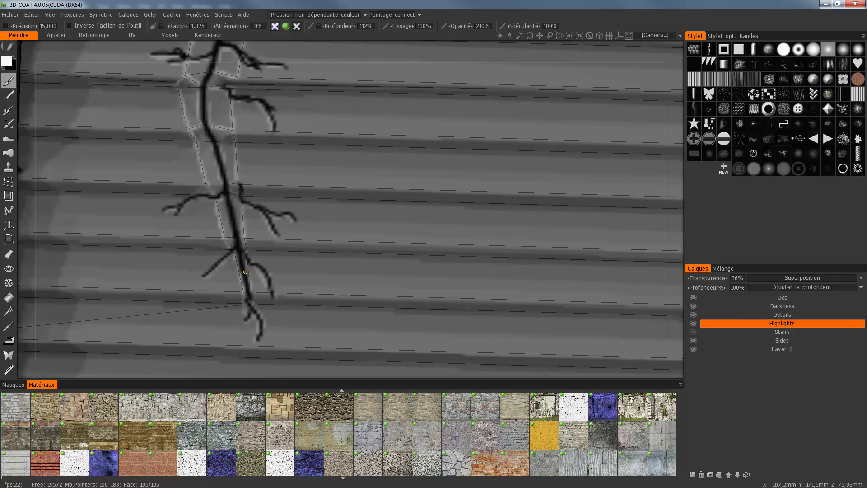
Step: Set the brush to radius 7.819 and depth 94%, and paint white highlights on the step edges between the upper and middle cracks
scroll(245, 272, down, 6)
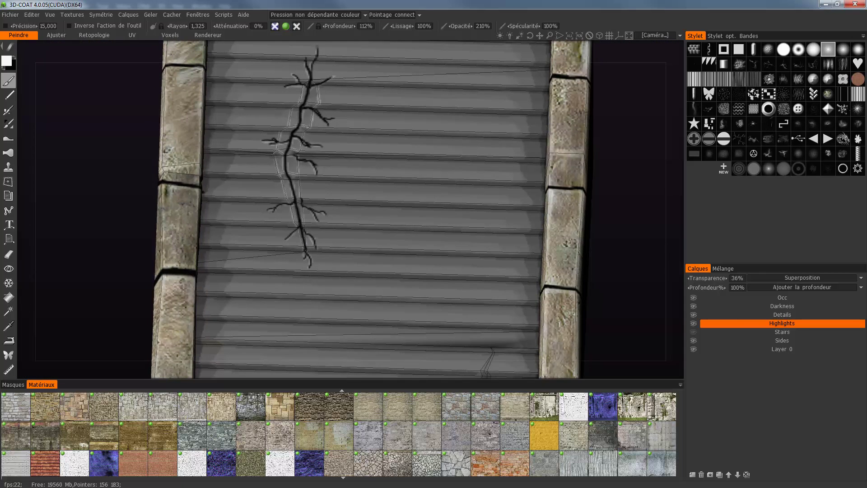
alt+middle_drag(245, 271, 240, 343)
alt+drag(240, 316, 339, 323)
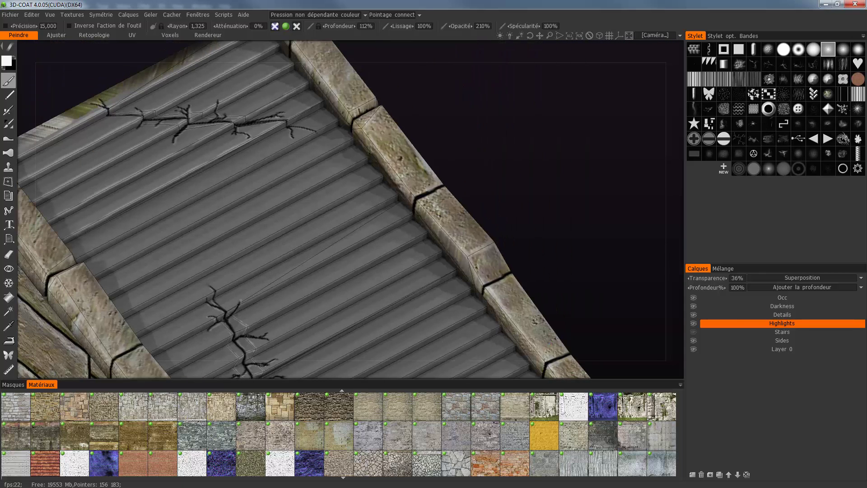
alt+middle_drag(225, 271, 327, 297)
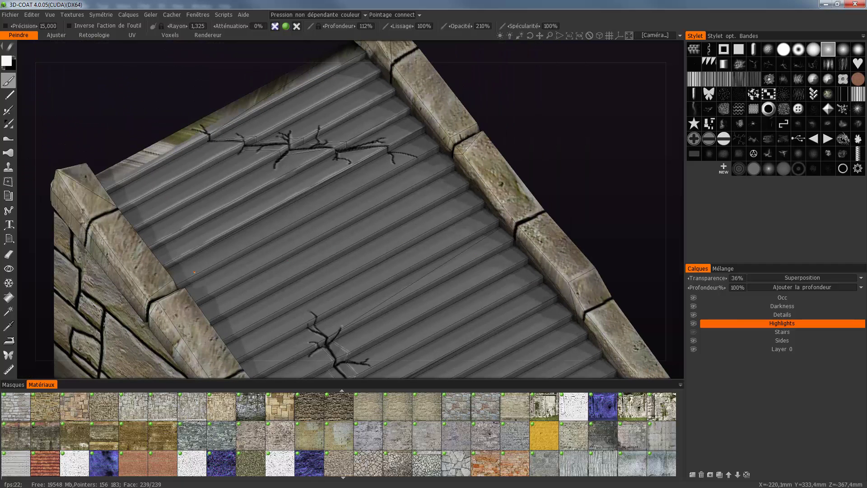
right_drag(198, 272, 203, 269)
alt+middle_drag(203, 270, 203, 270)
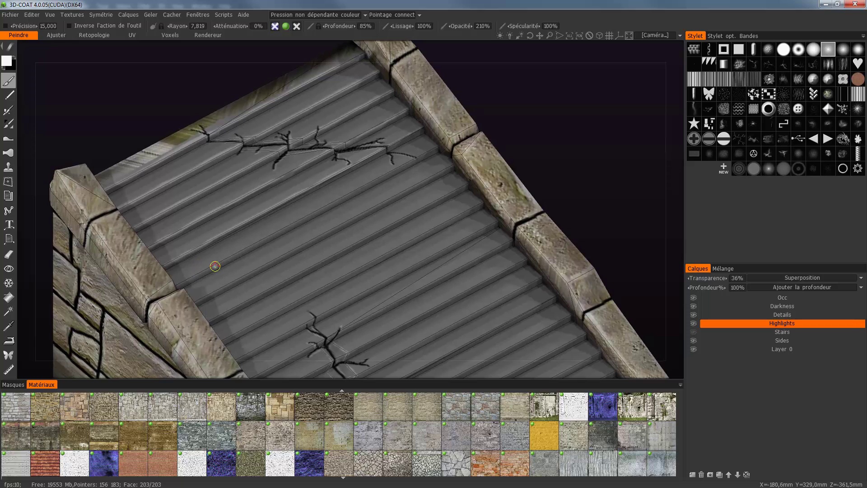
right_drag(215, 266, 213, 266)
drag(180, 282, 365, 184)
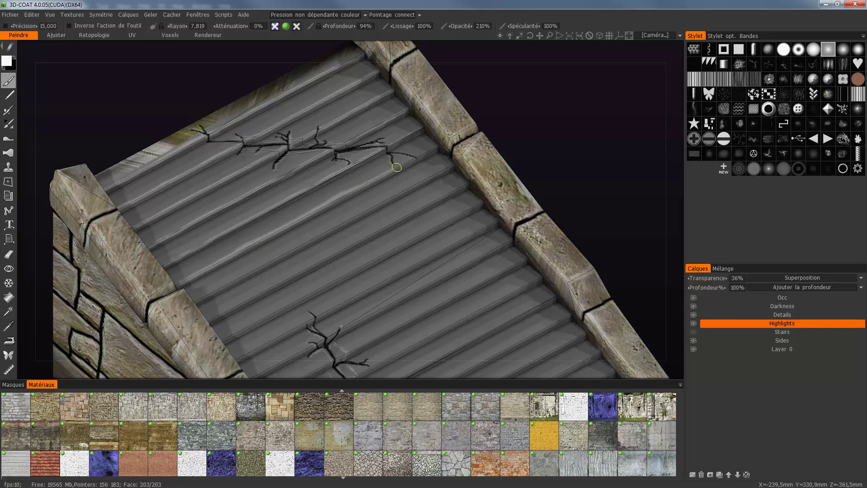
mouse_move(424, 153)
mouse_down()
mouse_move(444, 169)
mouse_move(205, 296)
mouse_move(261, 296)
mouse_up()
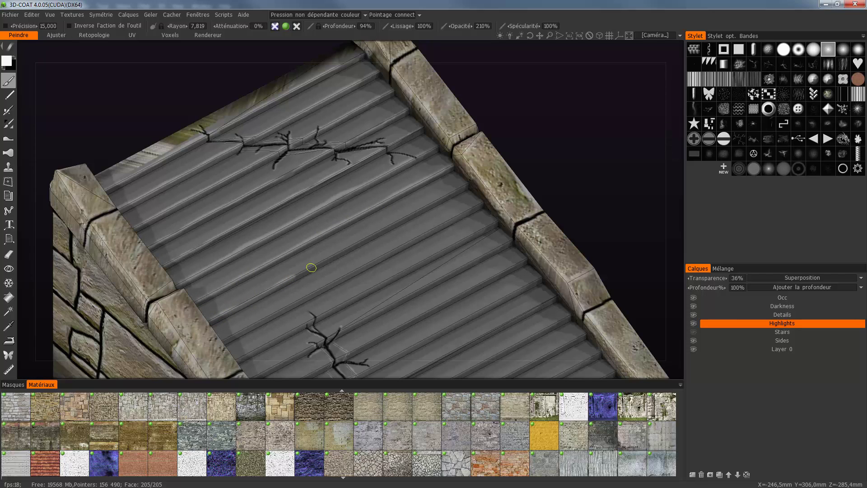
mouse_move(311, 268)
mouse_down()
mouse_move(459, 187)
mouse_move(459, 215)
mouse_move(223, 339)
mouse_up()
Step: Paint white highlights along the edges of the steps crossed by the middle crack, from wall to wall
middle_drag(409, 258, 391, 183)
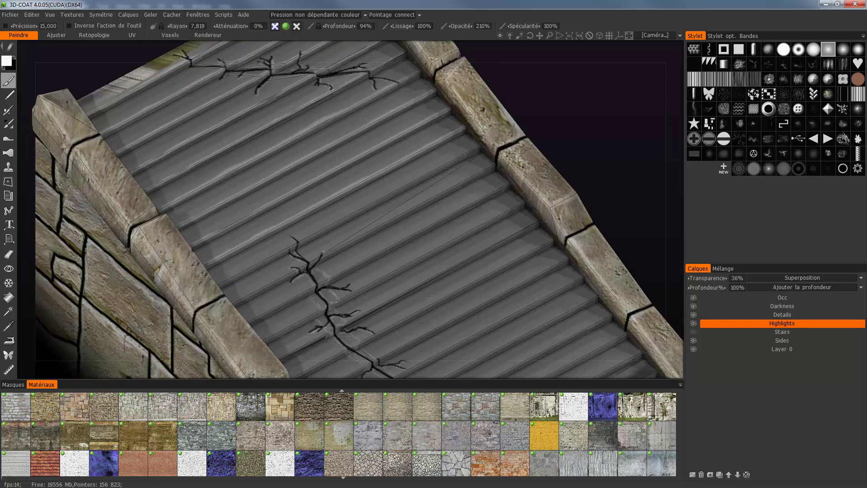
alt+drag(392, 185, 417, 188)
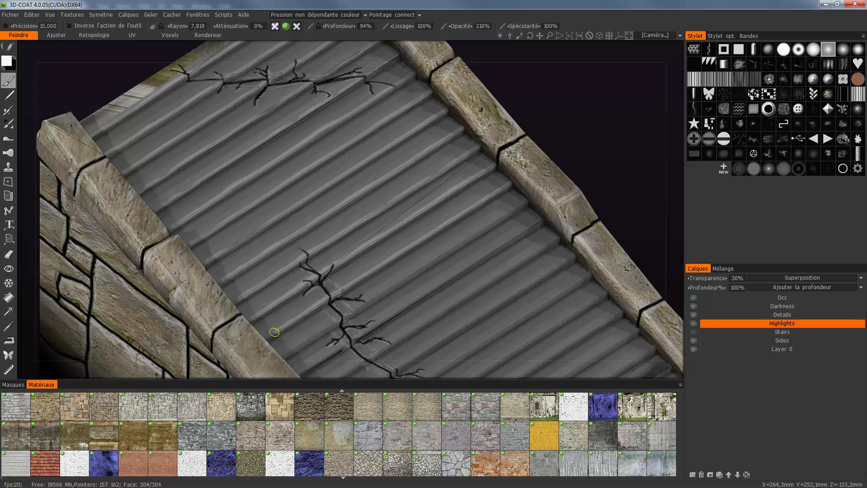
drag(345, 317, 531, 196)
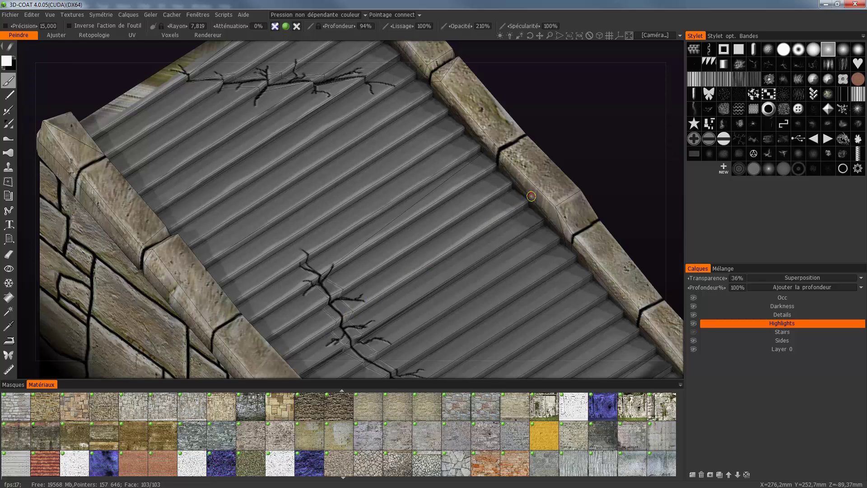
middle_drag(582, 225, 509, 109)
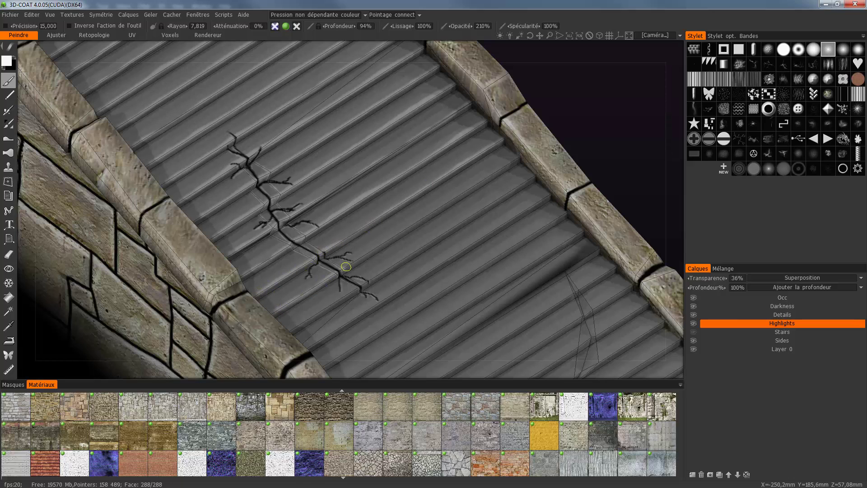
drag(345, 266, 520, 156)
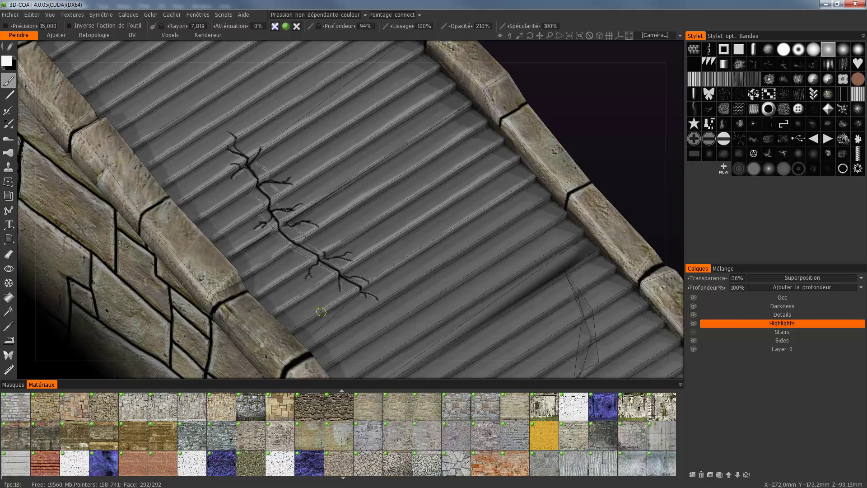
drag(340, 328, 529, 207)
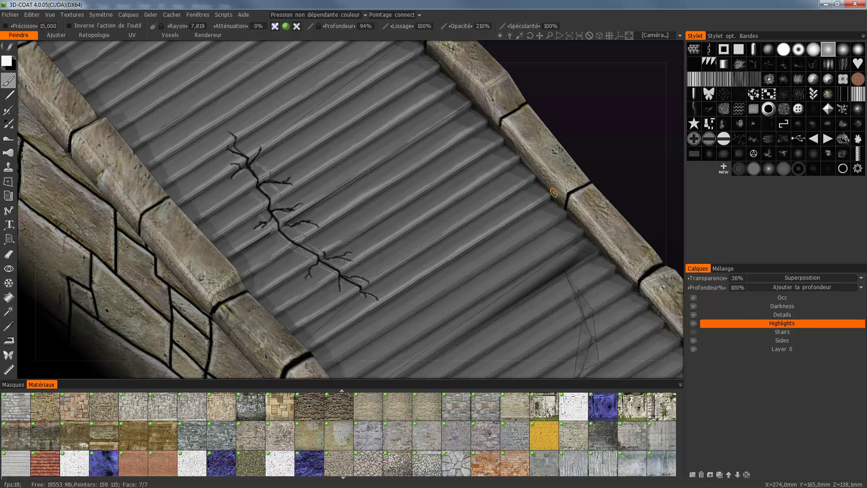
Step: Paint white highlights on the step edges just below the middle crack, around the dark-shadowed step
middle_drag(529, 207, 525, 123)
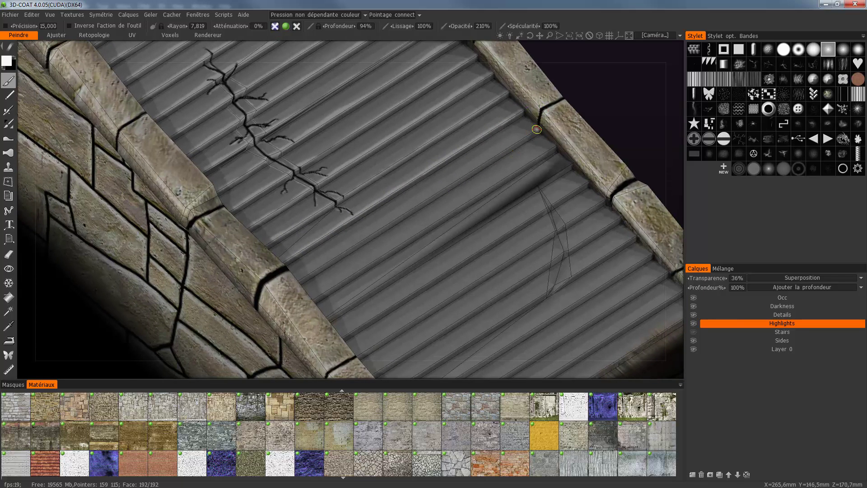
mouse_move(495, 158)
mouse_down()
mouse_move(313, 269)
mouse_move(304, 288)
mouse_move(322, 294)
mouse_move(553, 149)
mouse_move(571, 165)
mouse_up()
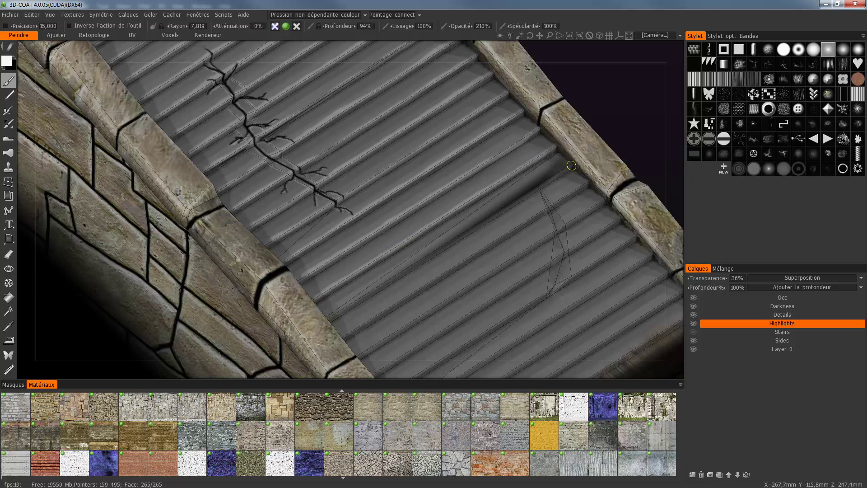
drag(498, 213, 451, 242)
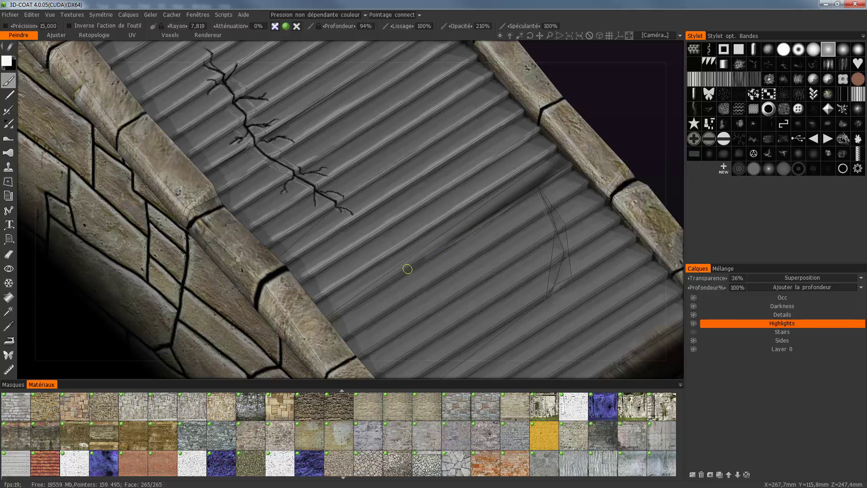
mouse_move(407, 269)
mouse_down()
mouse_move(335, 312)
mouse_move(353, 330)
mouse_up()
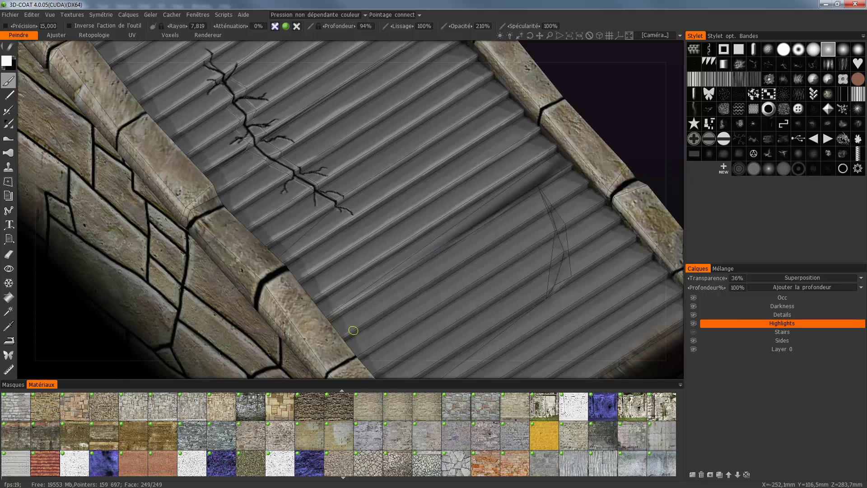
mouse_move(389, 307)
mouse_down()
mouse_move(563, 196)
mouse_move(559, 225)
mouse_move(519, 257)
mouse_move(360, 352)
mouse_up()
Step: Paint white highlights on the edges of the lowest steps, past the lower modelled crack down to the foot of the stairs
mouse_move(550, 252)
middle_down()
mouse_move(553, 243)
mouse_move(451, 158)
middle_up()
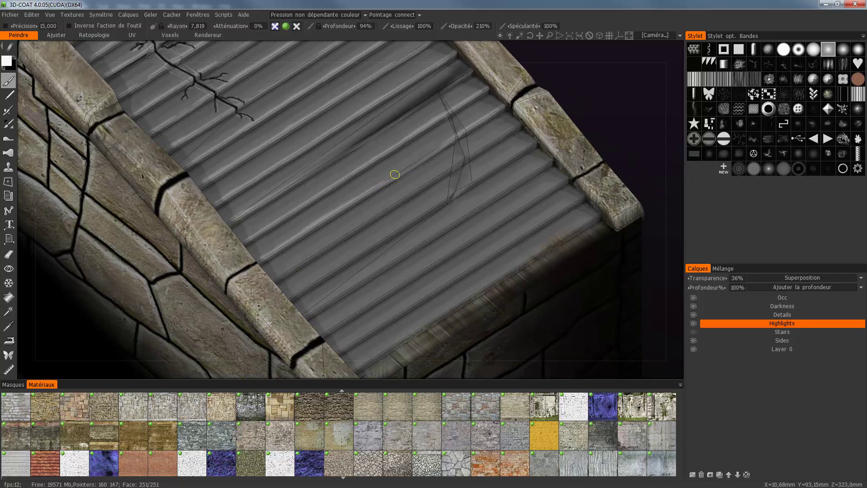
drag(457, 136, 408, 168)
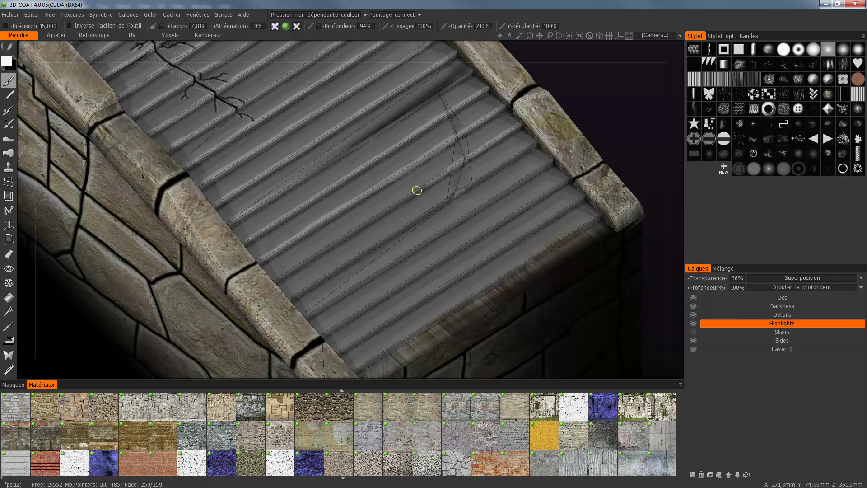
mouse_move(417, 190)
mouse_down()
mouse_move(284, 273)
mouse_move(295, 292)
mouse_move(529, 145)
mouse_move(551, 162)
mouse_move(307, 315)
mouse_move(384, 296)
mouse_move(569, 175)
mouse_up()
drag(568, 206, 351, 344)
middle_drag(641, 337, 605, 273)
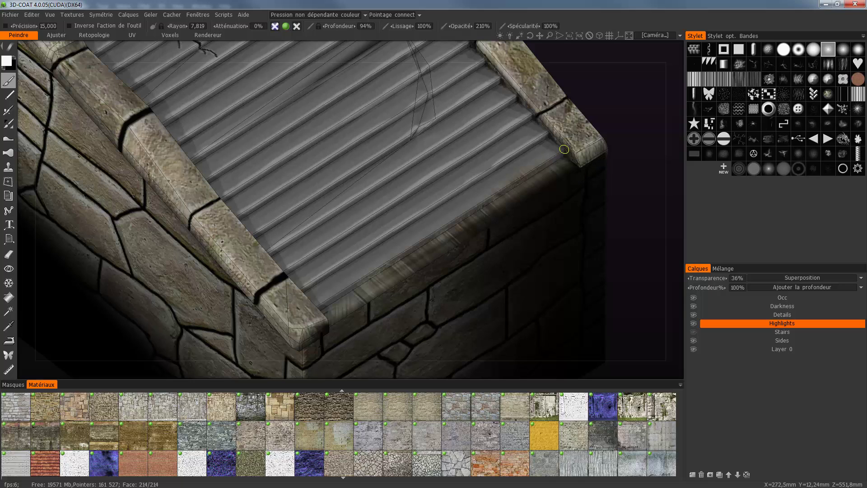
Step: Paint white highlights on the lowest step's edge beside the wall and along both edges of the lower modelled crack
mouse_move(523, 177)
mouse_down()
mouse_move(320, 301)
mouse_move(547, 159)
mouse_up()
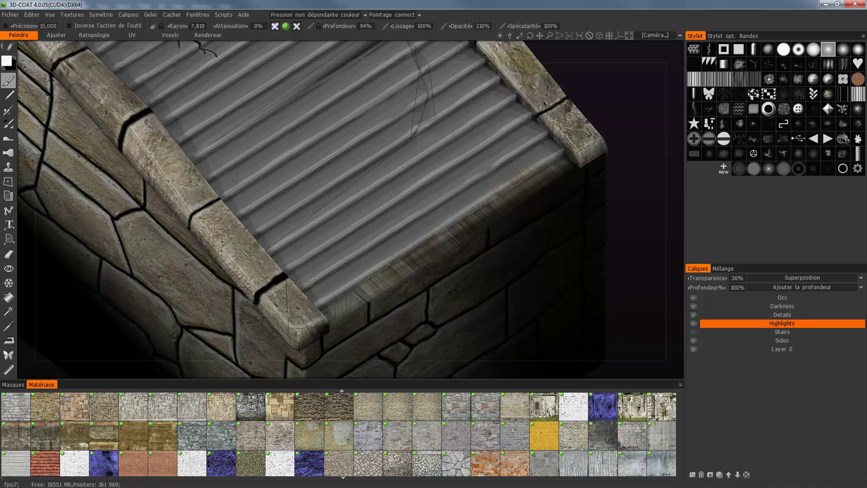
alt+drag(577, 199, 599, 192)
right_drag(599, 191, 496, 301)
alt+drag(496, 301, 612, 304)
middle_drag(612, 303, 621, 420)
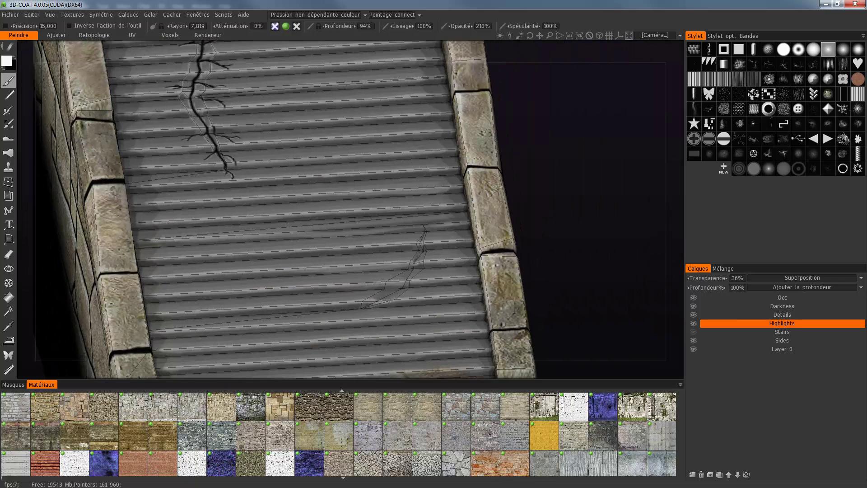
right_drag(621, 421, 603, 316)
alt+drag(603, 316, 559, 324)
right_drag(559, 325, 560, 344)
middle_drag(359, 212, 382, 162)
mouse_move(382, 163)
right_down()
mouse_move(392, 203)
mouse_move(483, 214)
right_up()
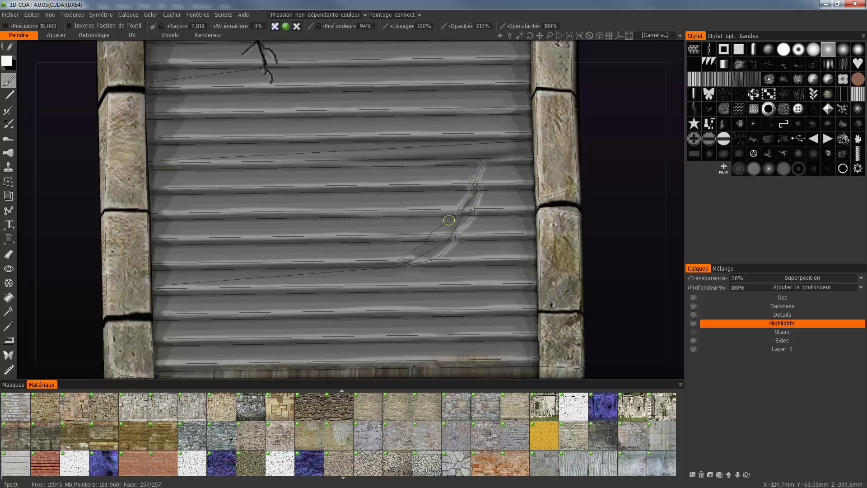
drag(400, 260, 398, 263)
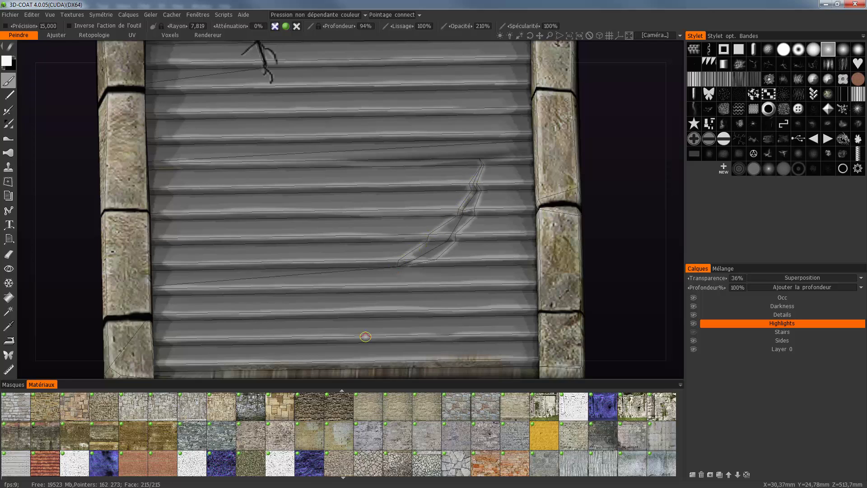
Step: On the Details layer, paint a thin black crack along the whole lower modelled crack, forking at its lower end
click(14, 57)
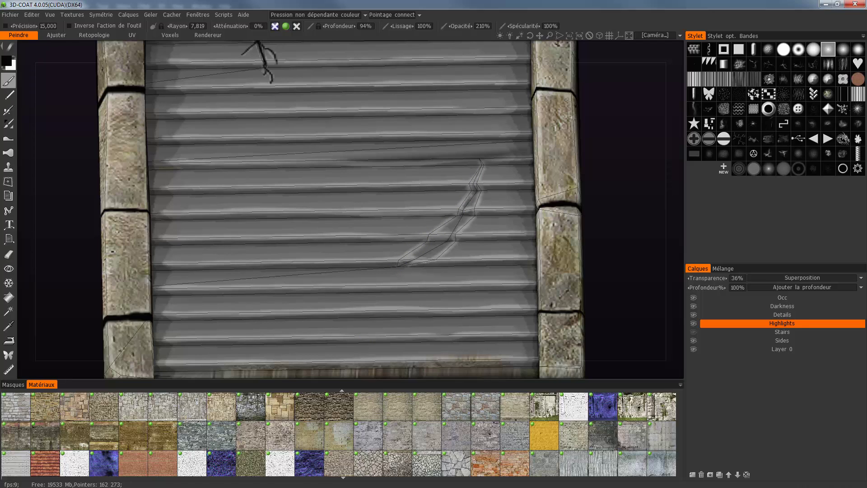
click(782, 314)
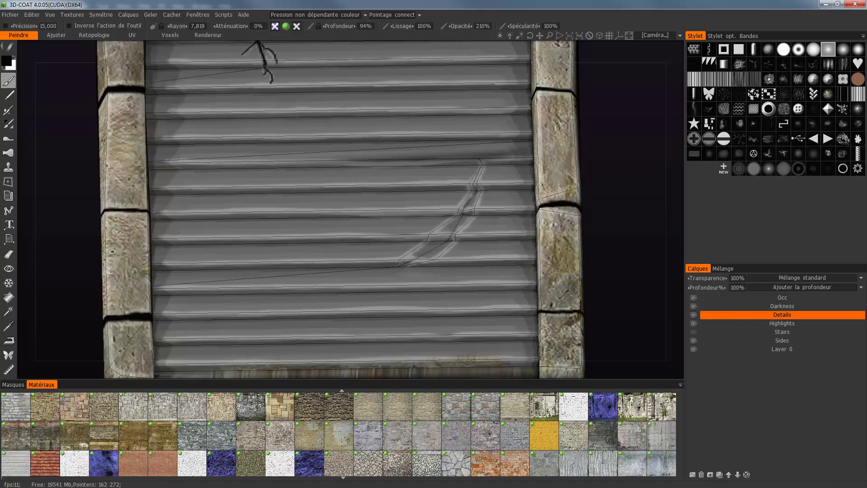
scroll(532, 288, up, 3)
scroll(470, 263, down, 5)
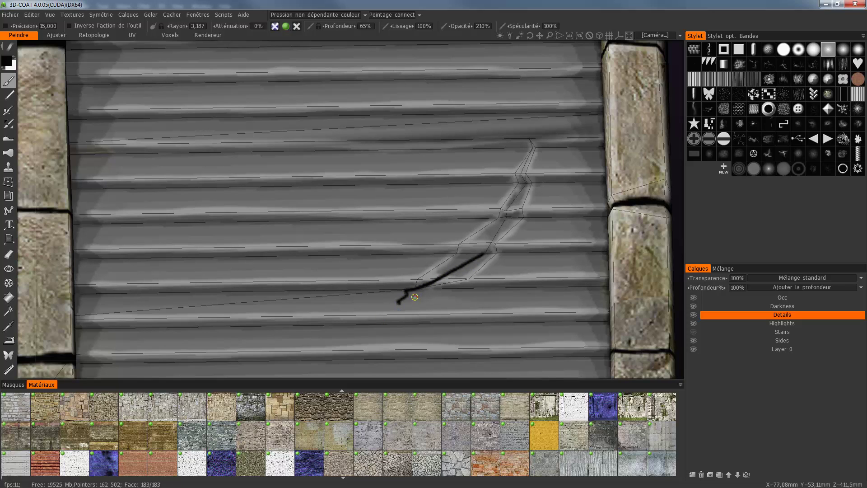
right_drag(415, 296, 403, 297)
drag(416, 304, 417, 312)
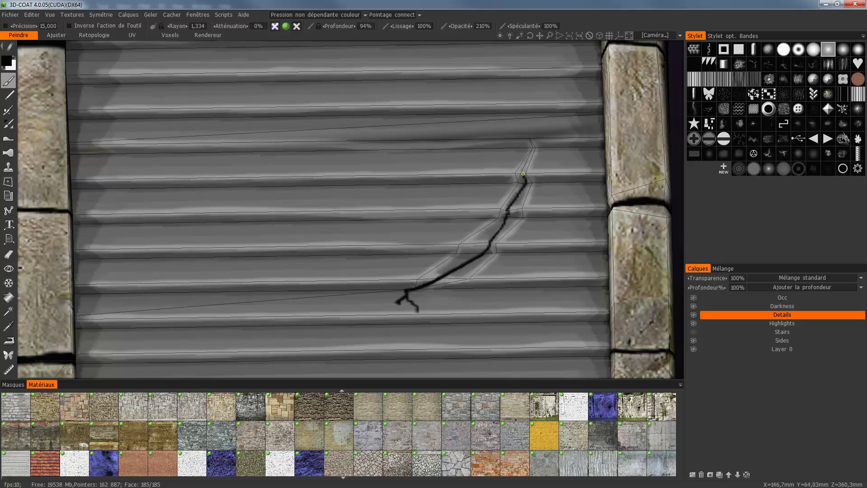
drag(528, 155, 533, 145)
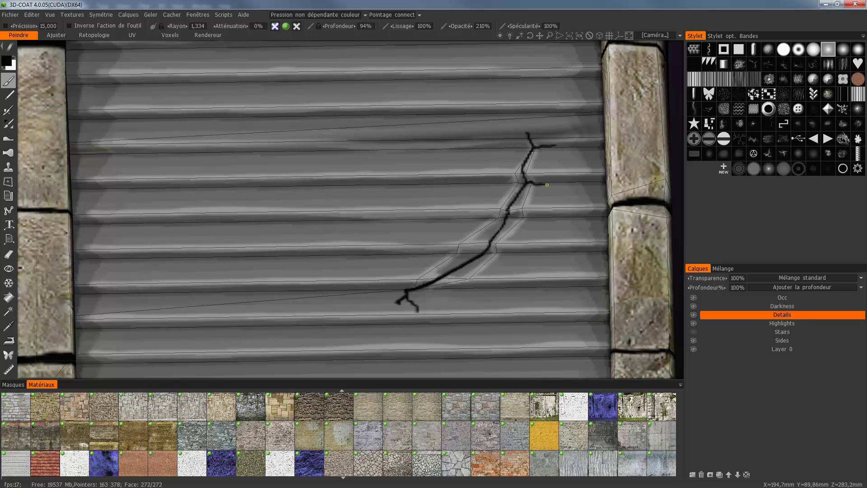
Step: Paint small black branches on both sides of the lower crack and thicken the black fill in its lower half
drag(554, 186, 492, 183)
drag(528, 224, 450, 234)
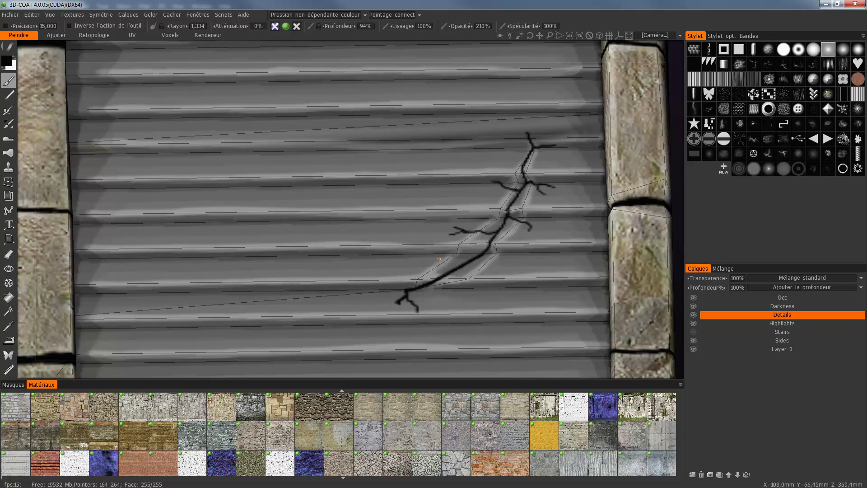
drag(509, 257, 444, 273)
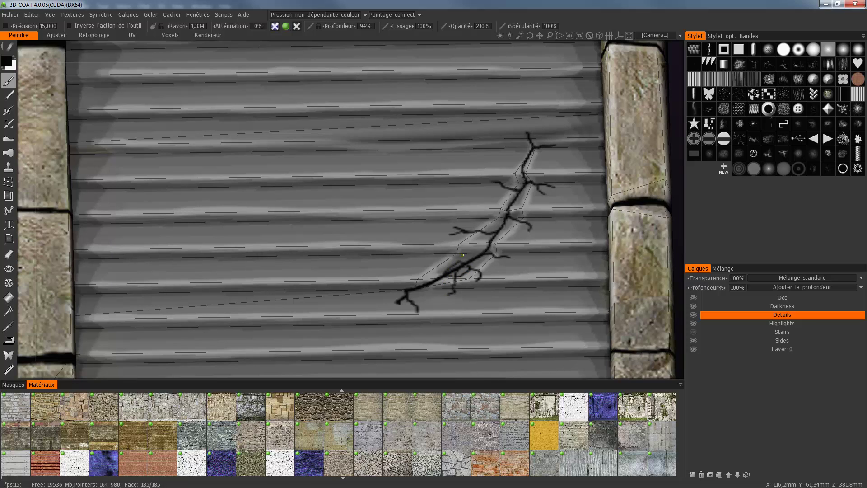
drag(478, 253, 439, 261)
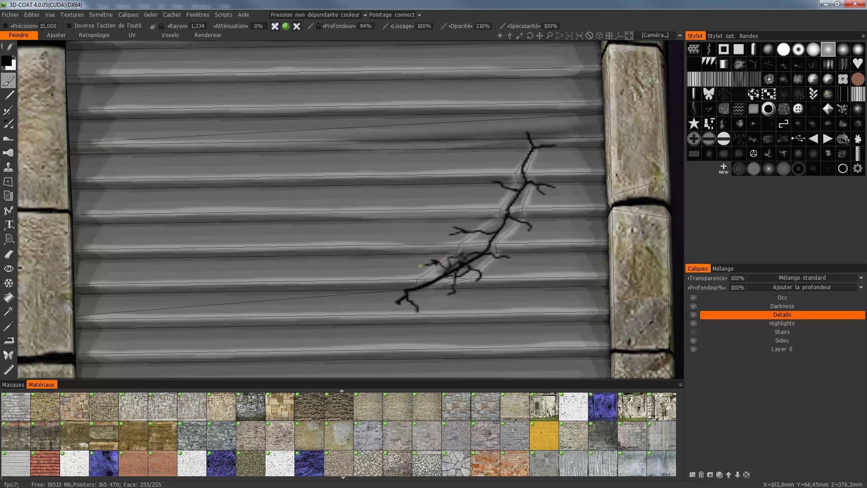
drag(420, 266, 433, 262)
drag(465, 256, 488, 253)
mouse_move(467, 254)
mouse_down()
mouse_move(500, 249)
mouse_move(449, 258)
mouse_up()
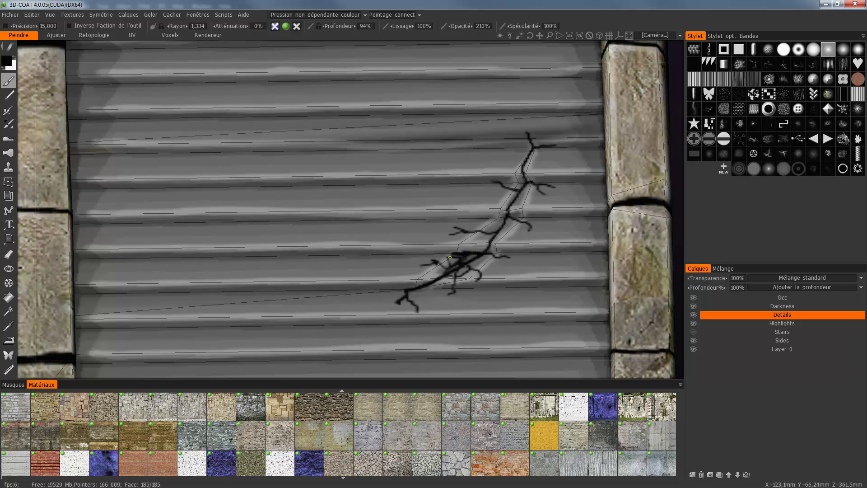
Step: On the Highlights layer, paint fine white highlights beside the lower crack and its branches, setting the brush radius to 2.724
click(782, 305)
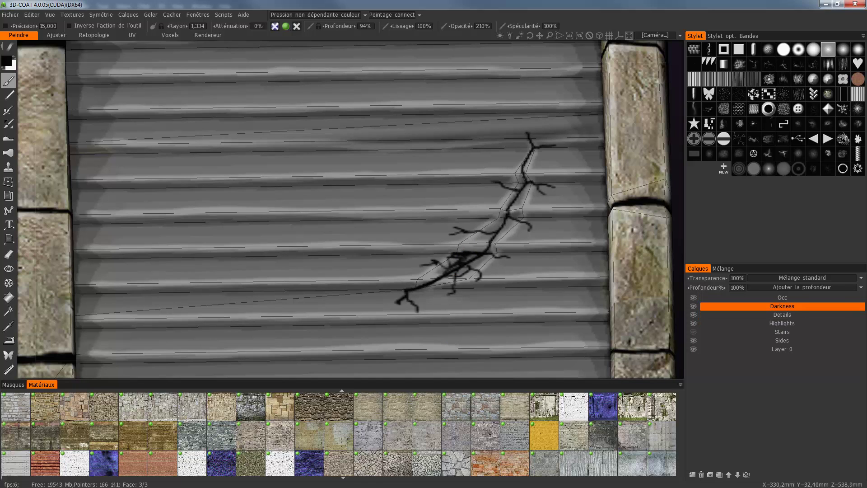
ctrl+click(860, 324)
click(782, 323)
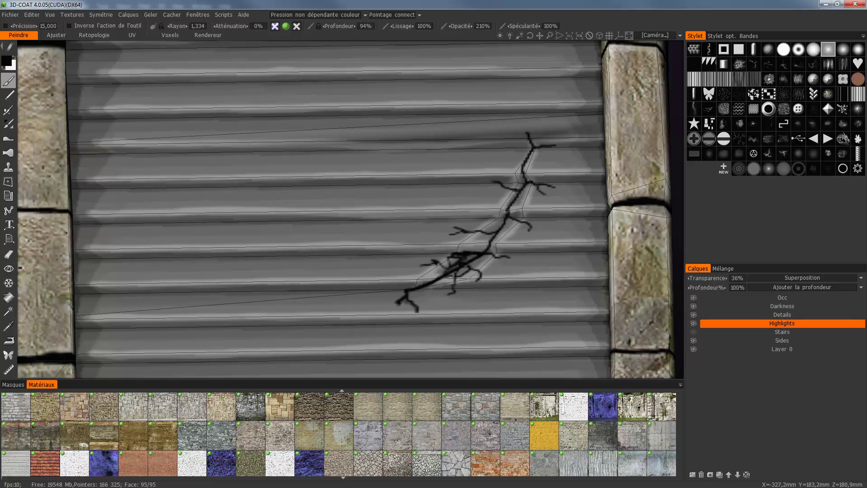
key(x)
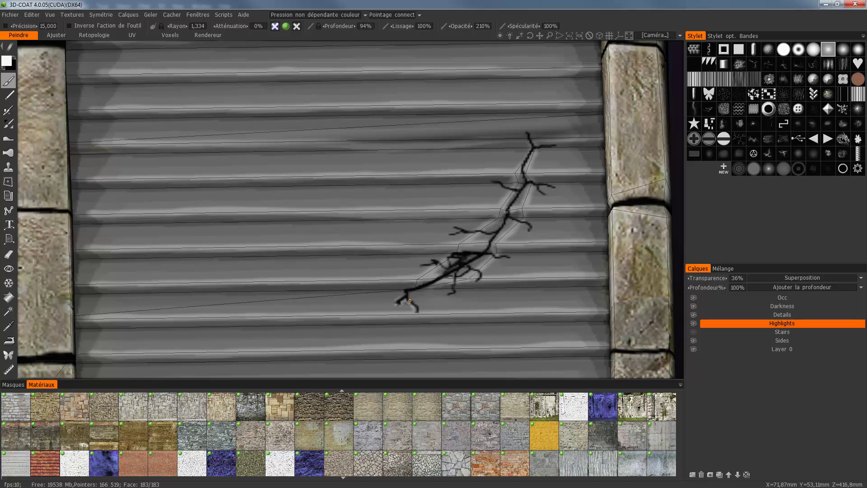
right_drag(408, 293, 414, 290)
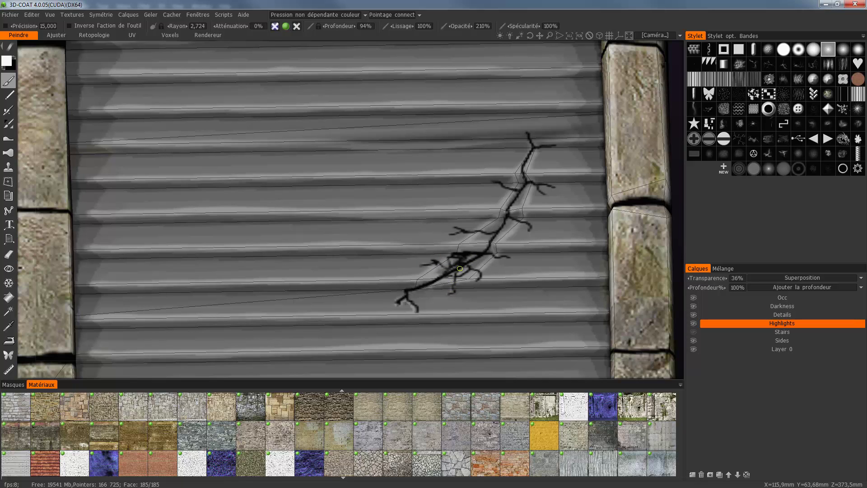
drag(460, 269, 484, 277)
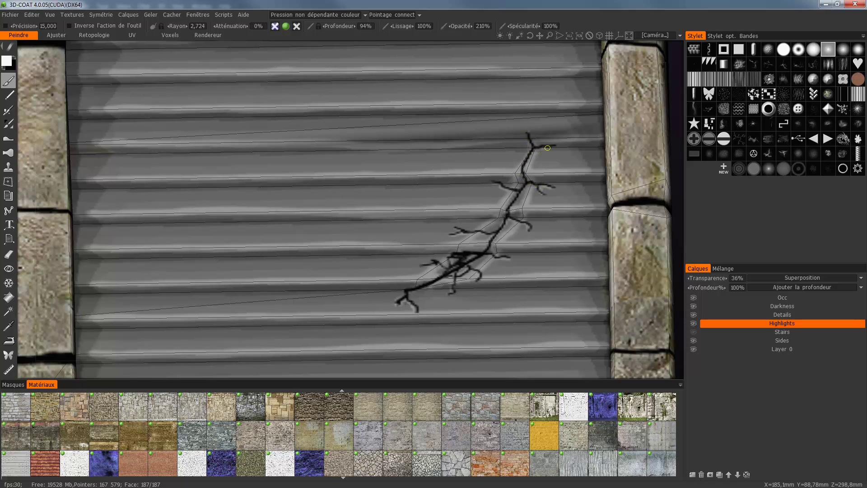
Step: Make the Stairs layer active and visible
scroll(557, 147, down, 4)
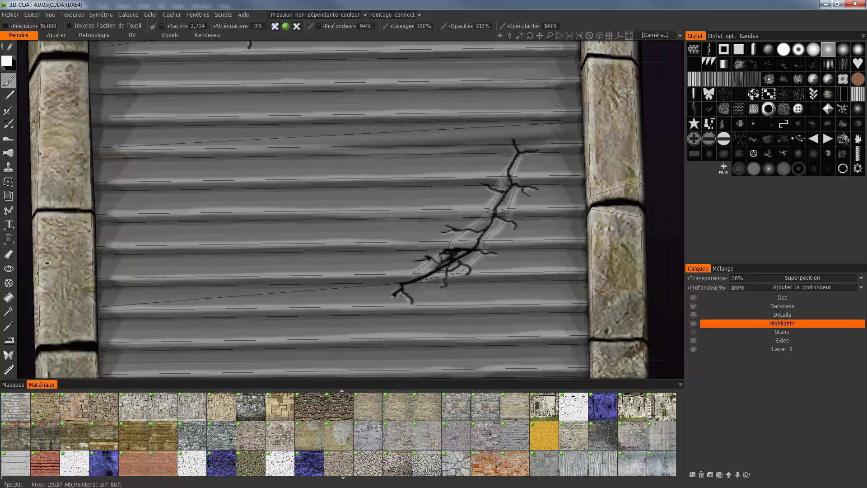
mouse_move(533, 253)
mouse_down()
mouse_move(607, 277)
mouse_move(546, 262)
mouse_up()
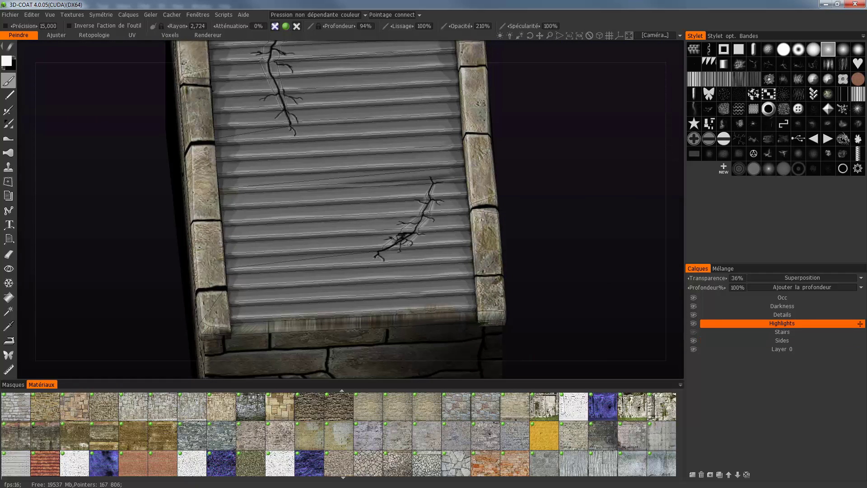
click(782, 332)
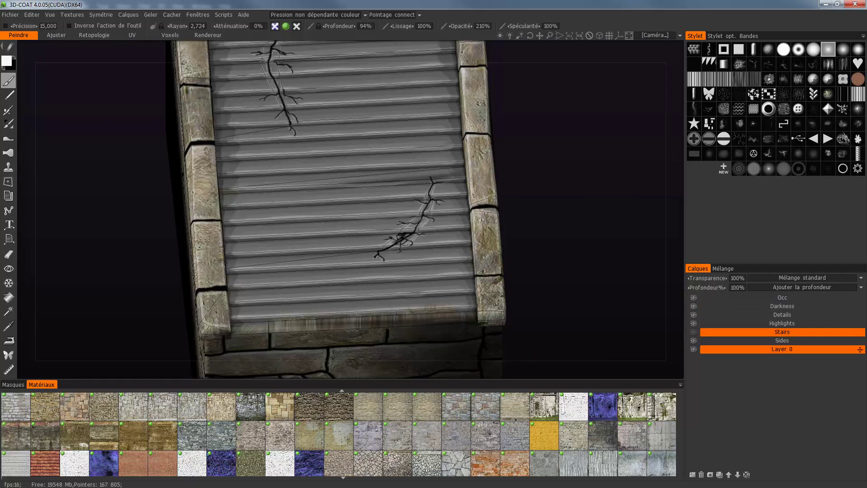
click(693, 332)
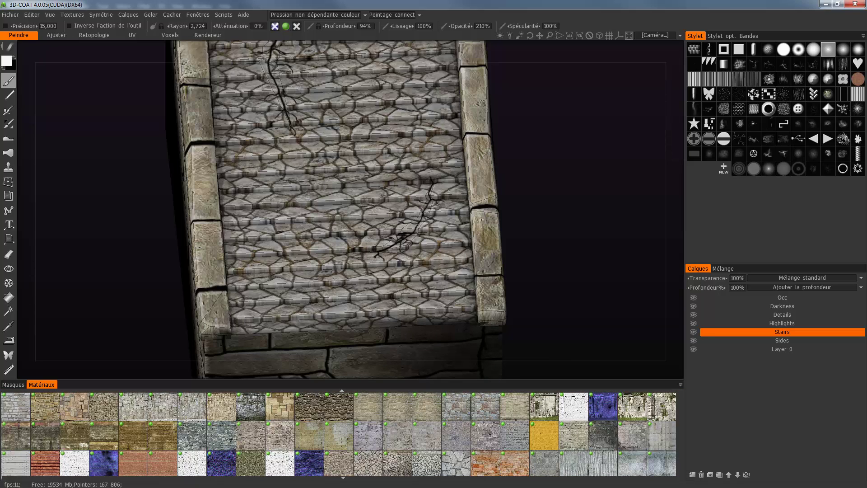
scroll(383, 367, down, 3)
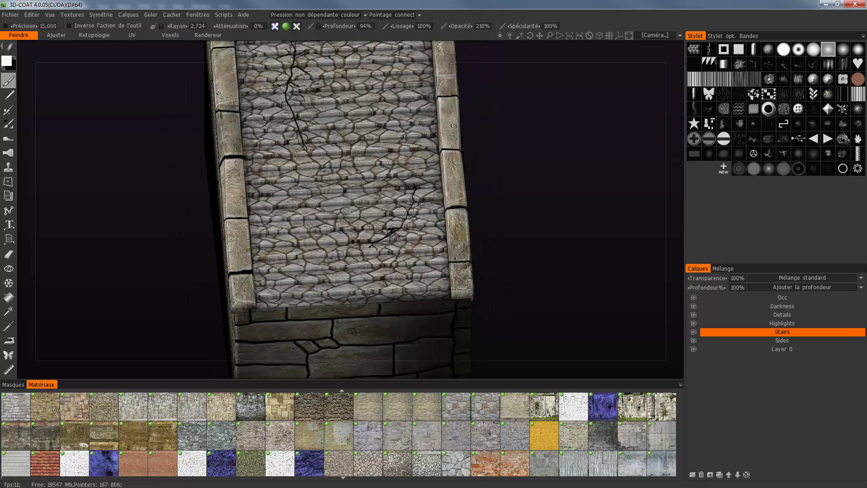
Step: Choose the BrickOldRounded0198_S.jpg material for the stairs and activate the Hide tool
click(368, 435)
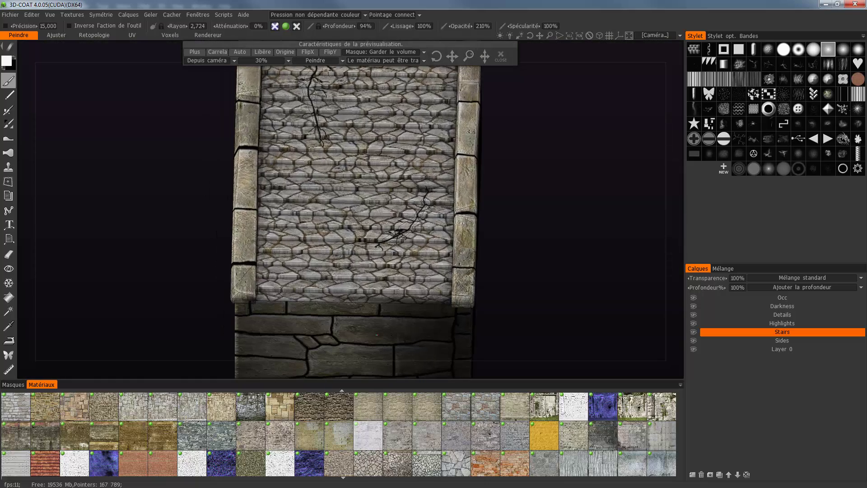
mouse_move(541, 199)
mouse_down()
mouse_move(541, 128)
mouse_move(548, 192)
mouse_move(541, 187)
mouse_up()
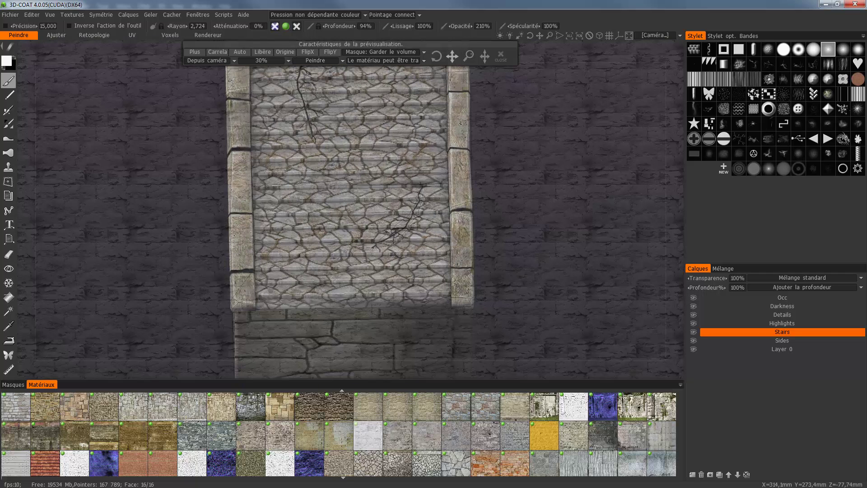
click(8, 268)
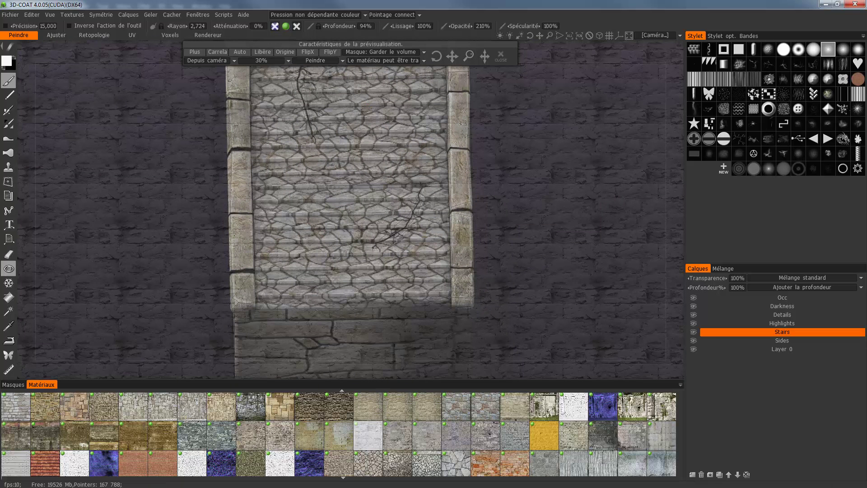
click(346, 335)
click(349, 339)
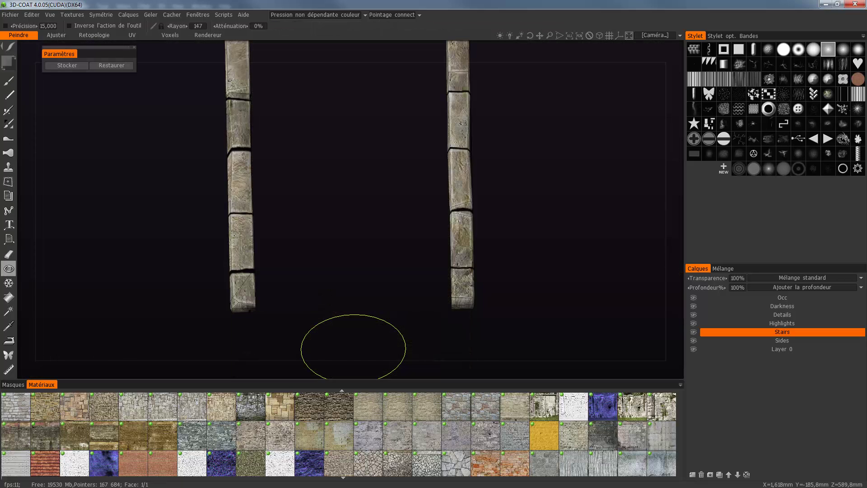
key(ctrl+z)
key(ctrl+z)
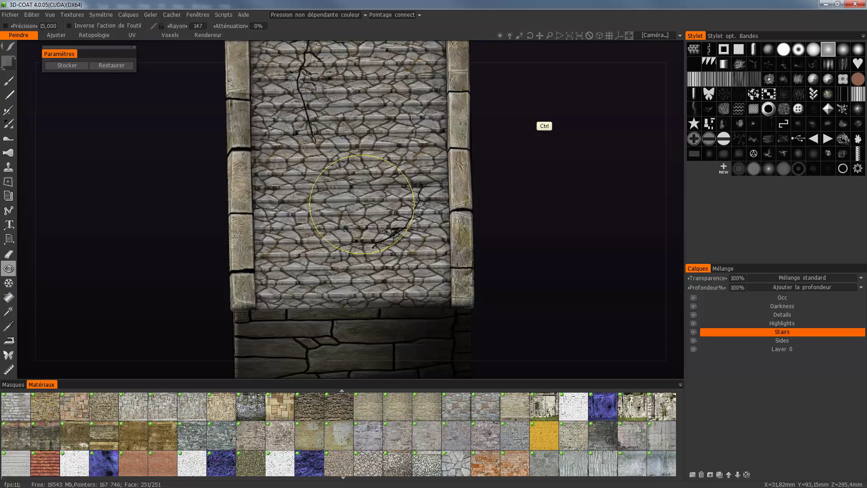
Step: Hide both rows of coping stones, leaving the step surface and the supporting walls in view
scroll(532, 235, down, 4)
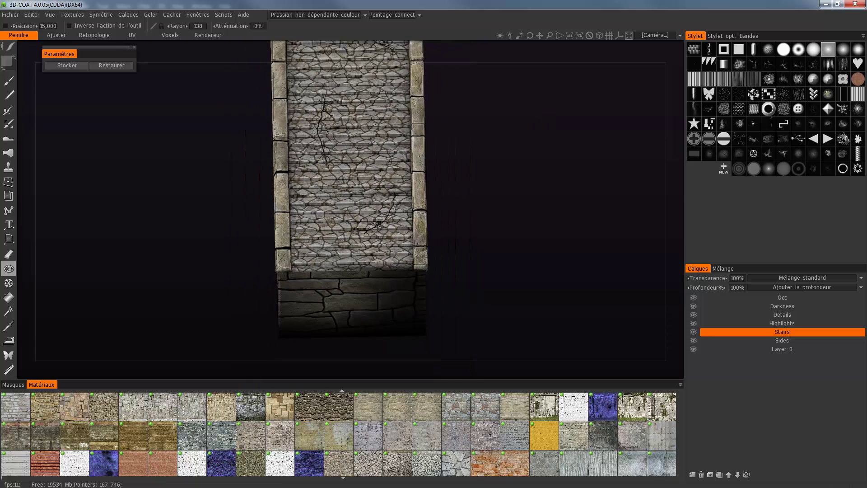
drag(537, 235, 461, 237)
click(461, 237)
click(465, 251)
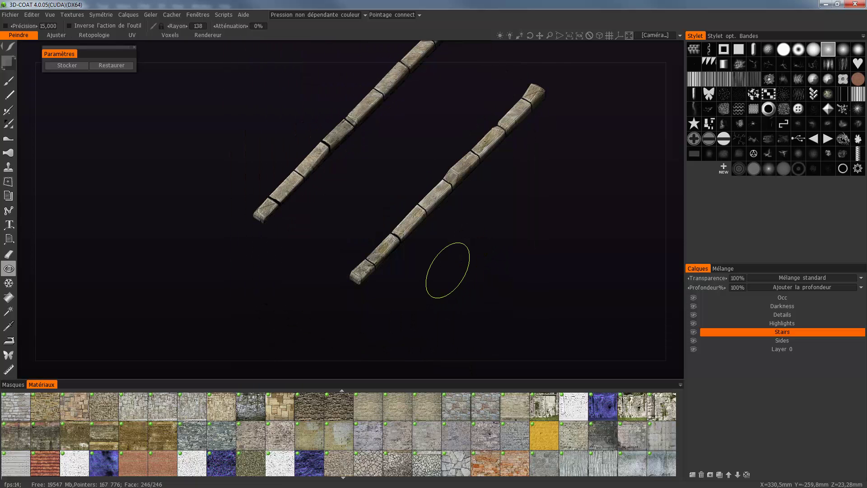
click(411, 218)
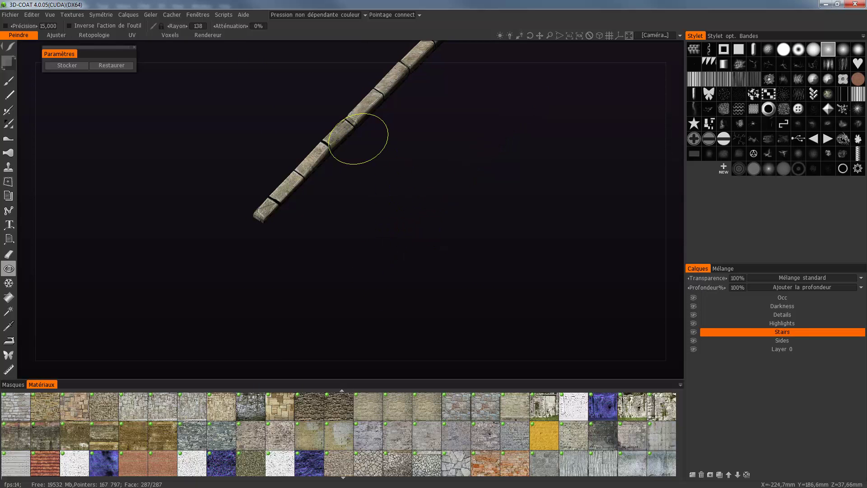
click(350, 112)
click(346, 152)
key(ctrl+x)
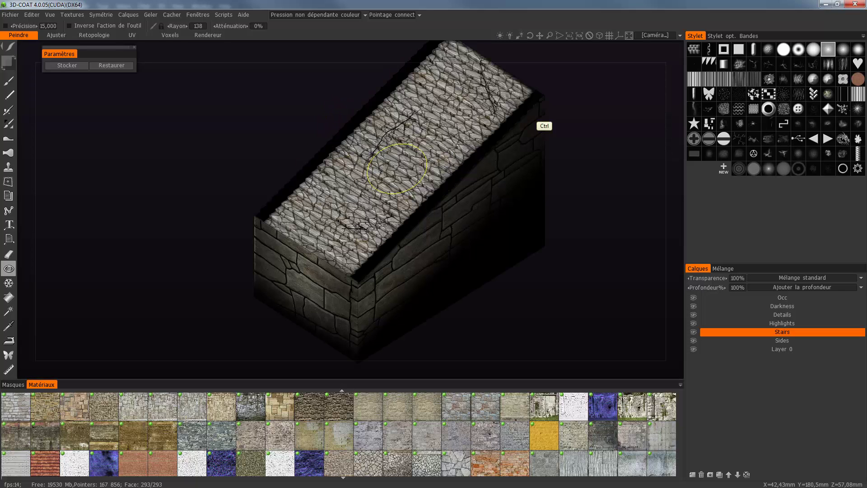
Step: Hide the supporting side and front walls, isolating the surface of the steps
click(443, 251)
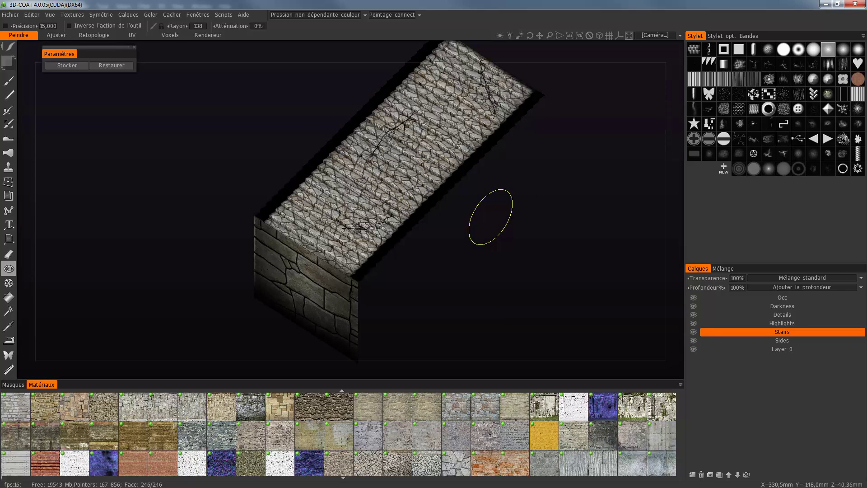
click(298, 289)
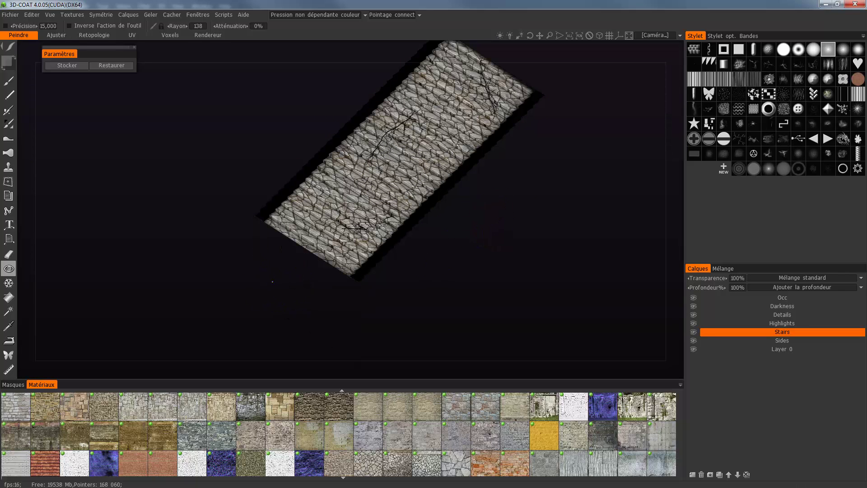
drag(272, 282, 272, 282)
middle_drag(188, 229, 329, 244)
click(329, 244)
mouse_move(346, 242)
mouse_down()
mouse_move(199, 271)
mouse_move(501, 149)
mouse_move(538, 121)
mouse_up()
click(199, 271)
alt+middle_drag(196, 247, 371, 178)
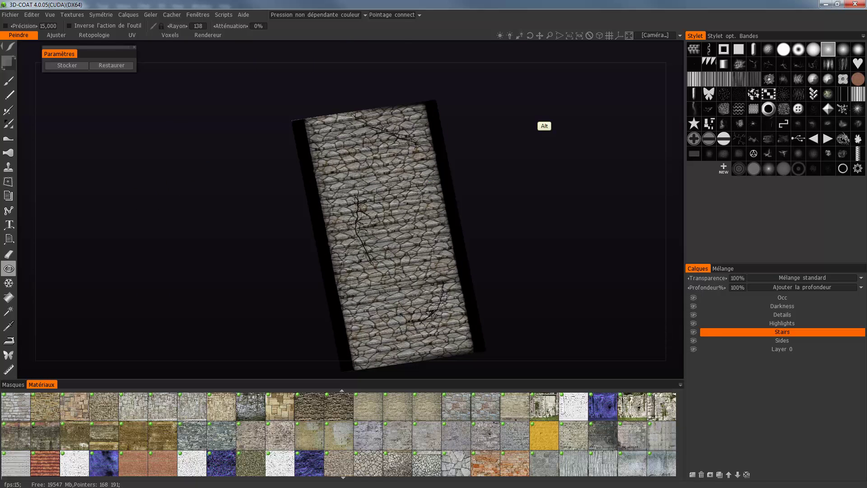
Step: Paint the isolated steps from above with the irregular polygonal stone-slab material, covering their whole surface
alt+shift+drag(372, 178, 347, 195)
drag(537, 121, 540, 67)
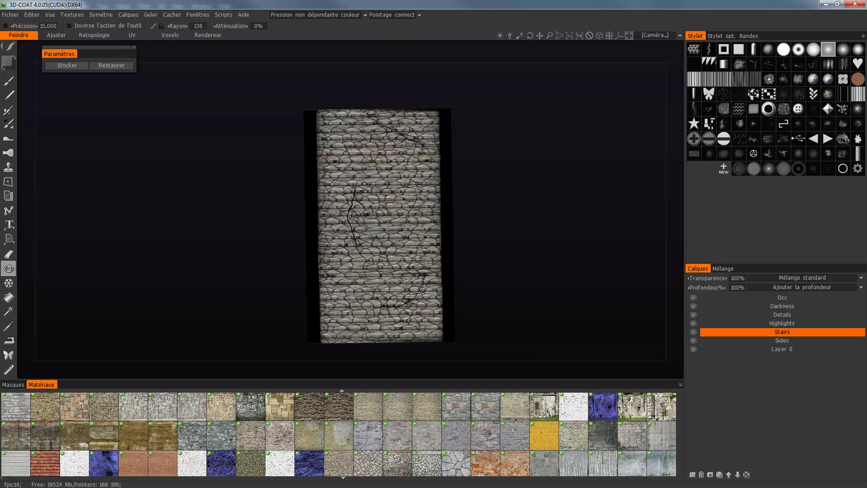
click(8, 81)
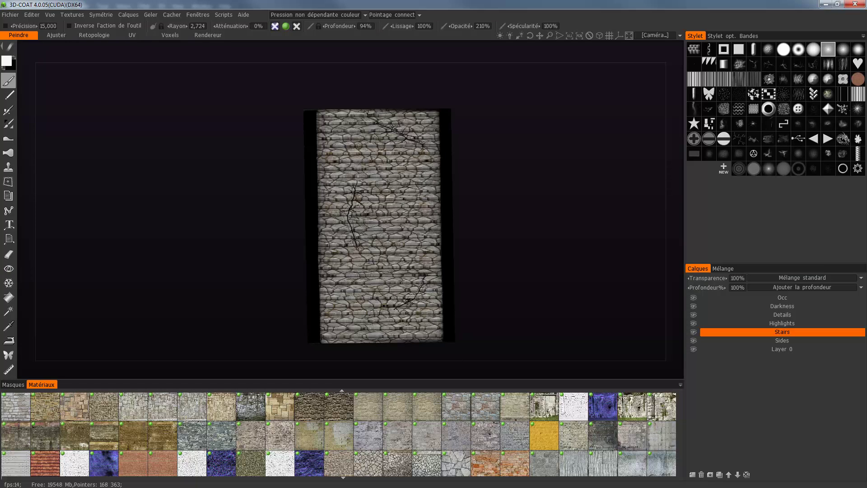
click(456, 463)
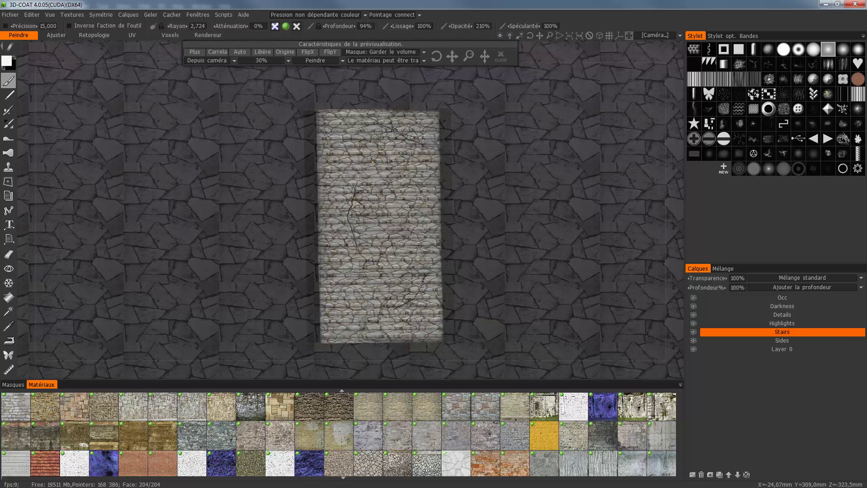
mouse_move(428, 122)
mouse_down()
mouse_move(373, 120)
mouse_move(337, 136)
mouse_move(343, 324)
mouse_move(335, 315)
mouse_move(339, 187)
mouse_move(349, 146)
mouse_move(396, 170)
mouse_move(378, 306)
mouse_move(430, 136)
mouse_up()
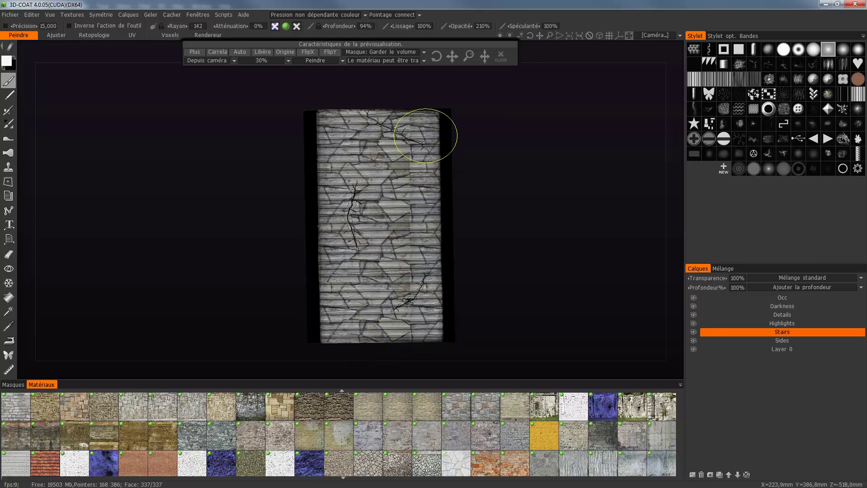
mouse_move(404, 319)
mouse_down()
mouse_move(368, 300)
mouse_move(354, 179)
mouse_up()
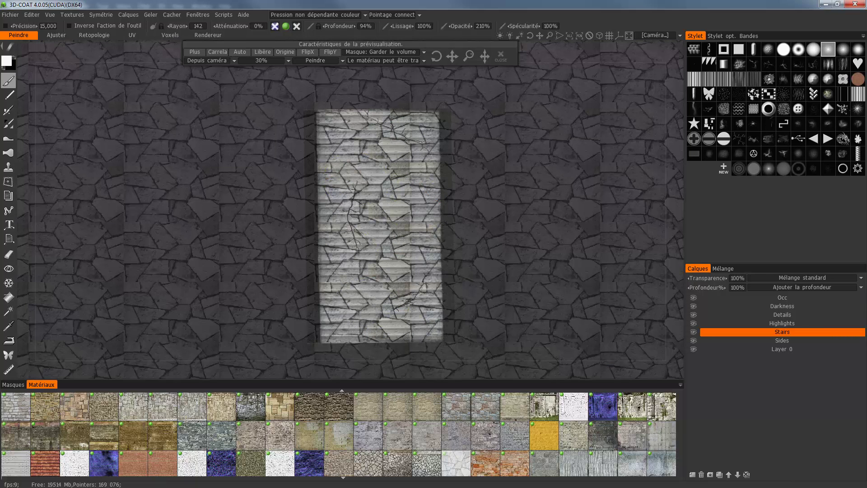
Step: Hide the full-screen texture preview and examine the slab pattern painted on the steps
click(240, 52)
click(239, 52)
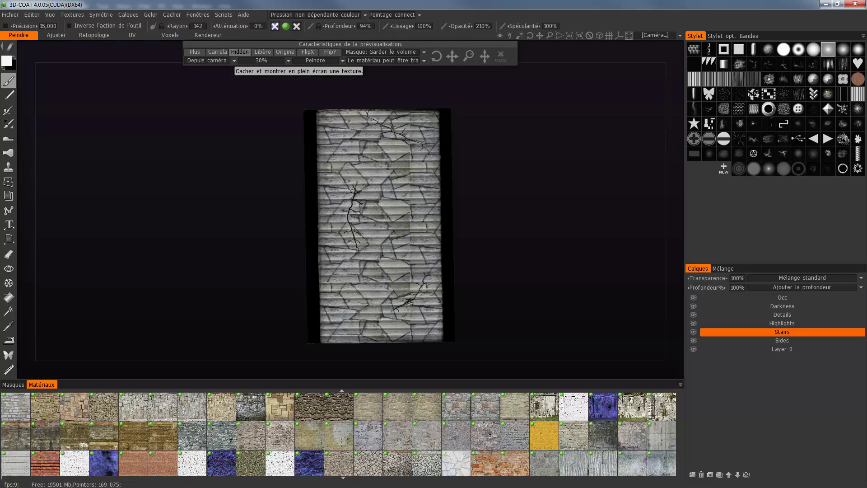
alt+drag(535, 120, 567, 127)
mouse_move(448, 244)
alt+mouse_down()
mouse_move(451, 221)
mouse_move(454, 232)
alt+mouse_up()
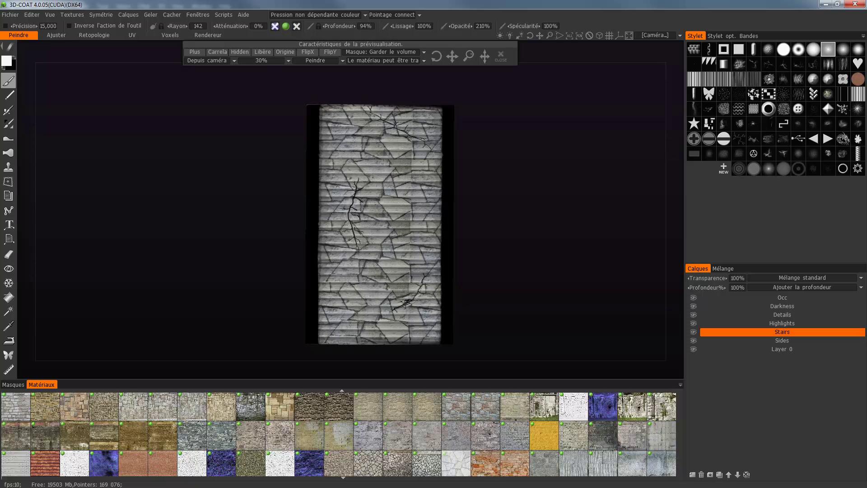
alt+drag(552, 125, 554, 130)
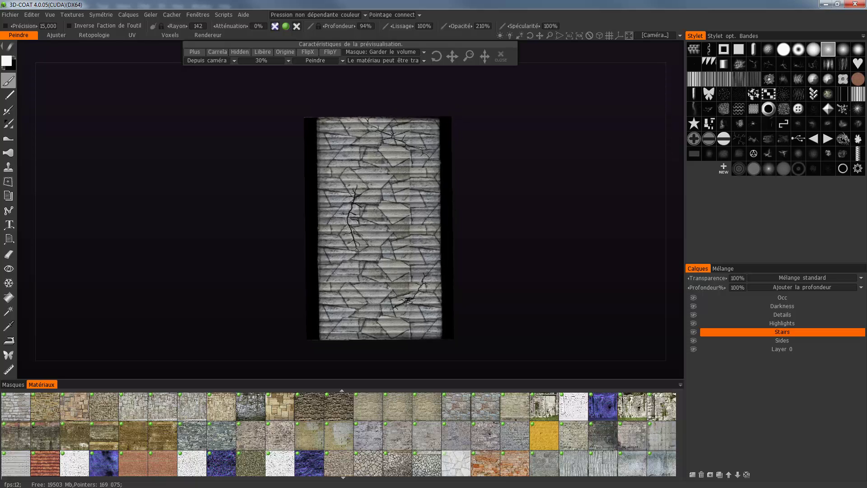
Step: Choose the pale, cracked whitewashed brick material and paint it over the entire surface of the steps
click(368, 435)
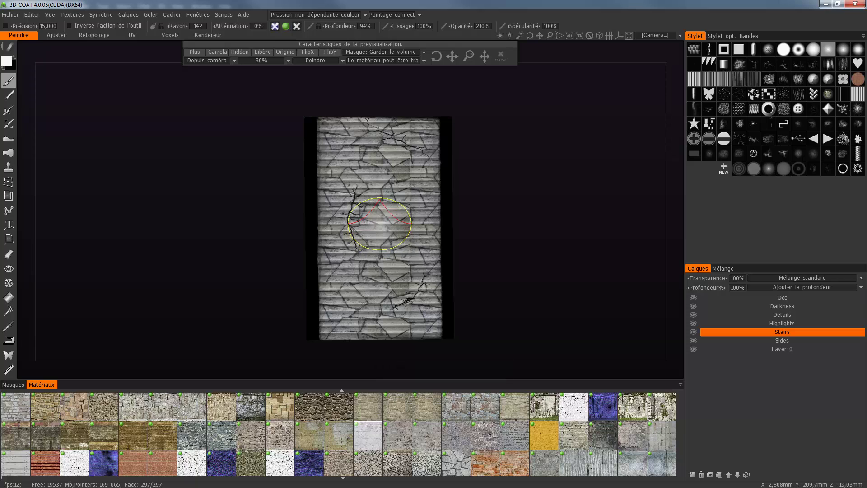
mouse_move(381, 222)
mouse_down()
mouse_move(371, 253)
mouse_move(377, 296)
mouse_move(352, 316)
mouse_move(372, 332)
mouse_move(425, 334)
mouse_move(414, 302)
mouse_move(319, 304)
mouse_move(427, 287)
mouse_up()
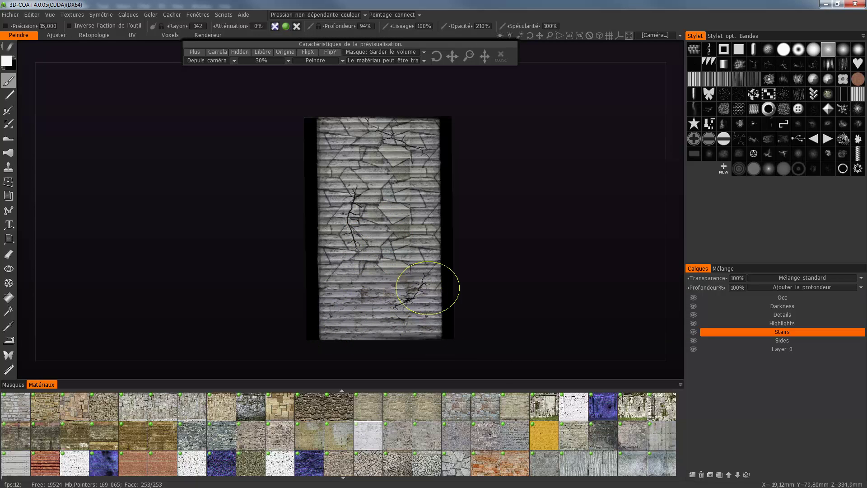
mouse_move(424, 238)
mouse_down()
mouse_move(393, 222)
mouse_move(330, 222)
mouse_up()
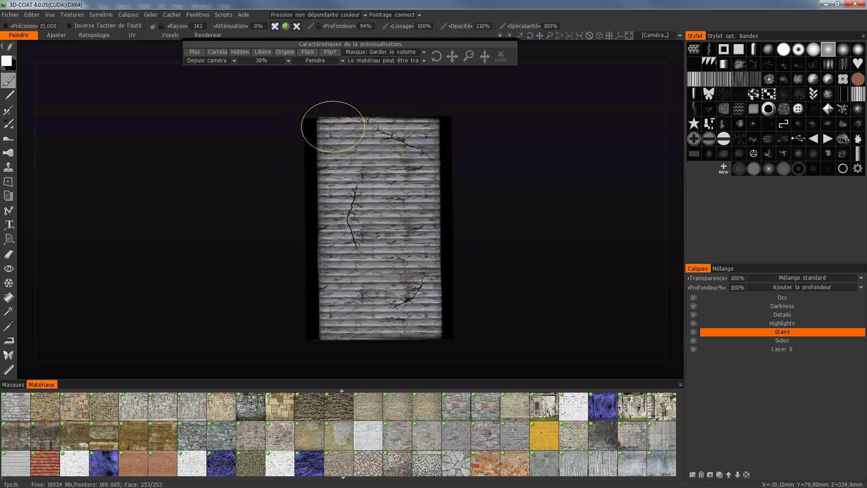
drag(442, 123, 440, 134)
Step: Examine the cracked brick texture on the steps up close, both at an angle and from above
scroll(441, 133, up, 4)
alt+middle_drag(503, 81, 653, 43)
scroll(503, 81, up, 4)
alt+middle_drag(503, 81, 565, 58)
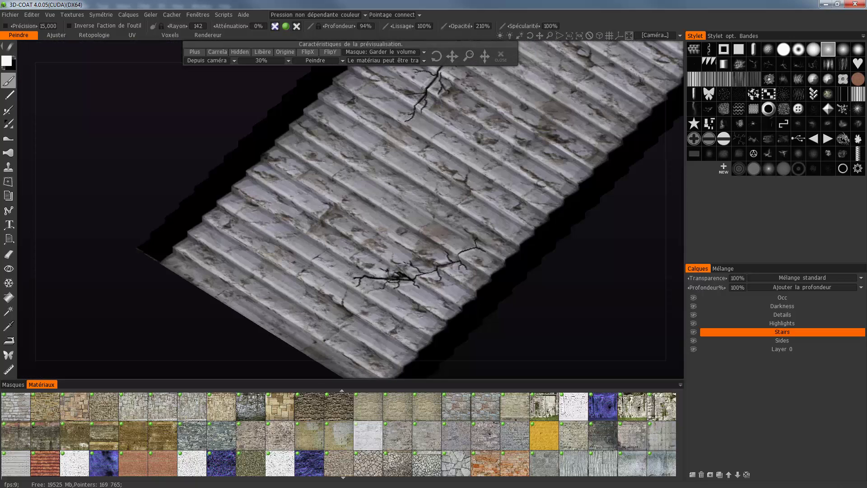
alt+drag(587, 182, 587, 182)
alt+middle_drag(586, 182, 503, 110)
alt+right_drag(503, 110, 451, 144)
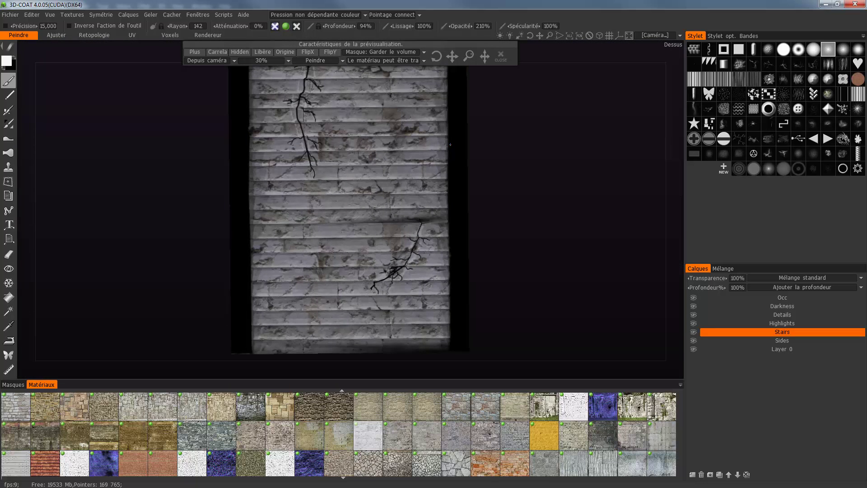
mouse_move(450, 145)
alt+mouse_down()
mouse_move(453, 131)
mouse_move(459, 140)
alt+mouse_up()
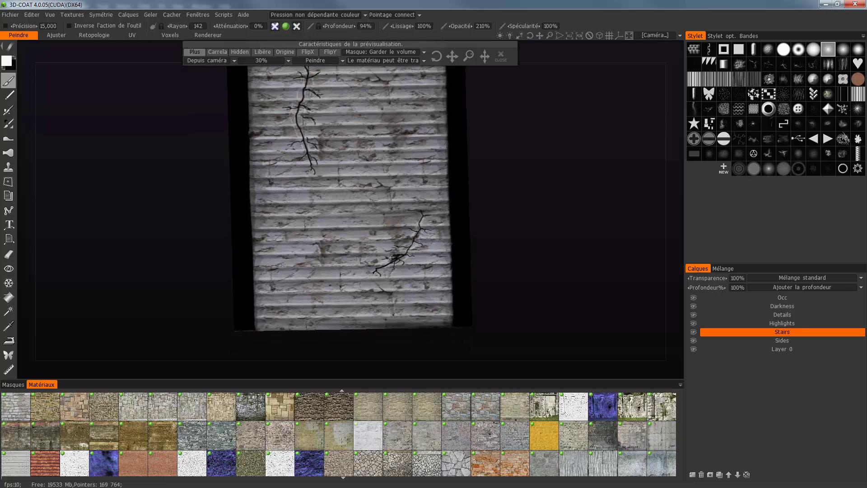
Step: Set the material's contrast to 54% and repaint the steps from bottom to top with the stronger texture
click(195, 51)
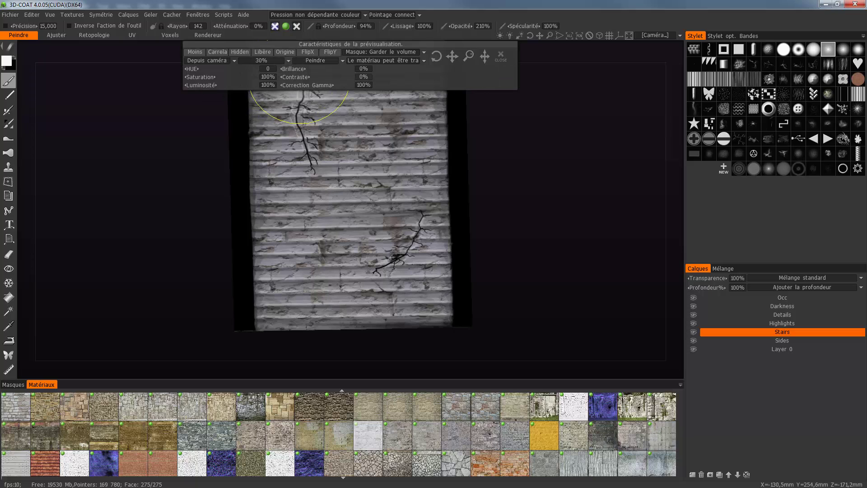
click(310, 77)
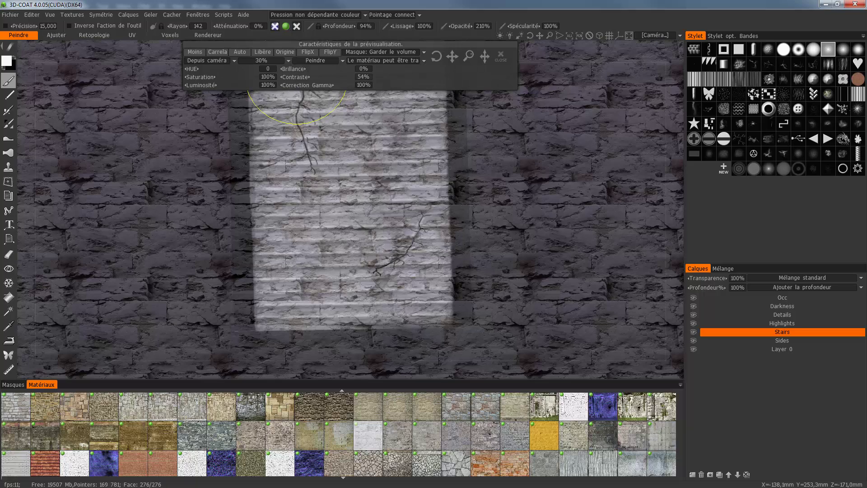
alt+middle_drag(392, 158, 415, 203)
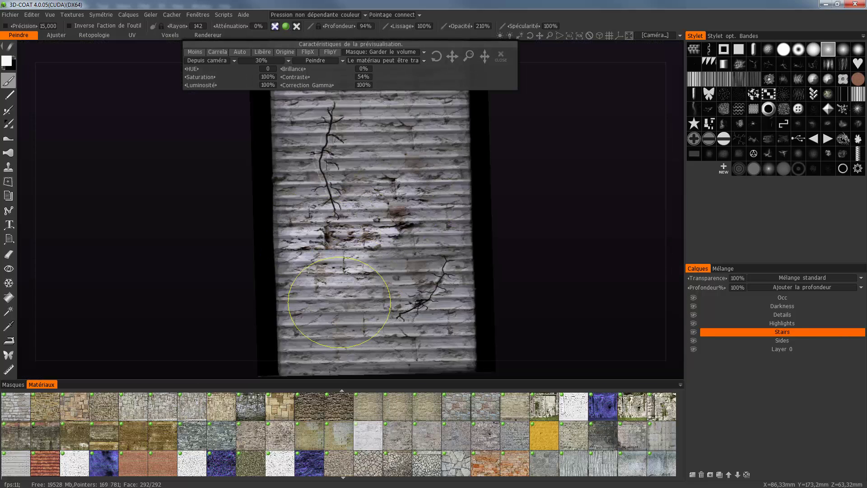
mouse_move(295, 352)
mouse_down()
mouse_move(404, 352)
mouse_move(461, 327)
mouse_move(390, 287)
mouse_move(411, 258)
mouse_up()
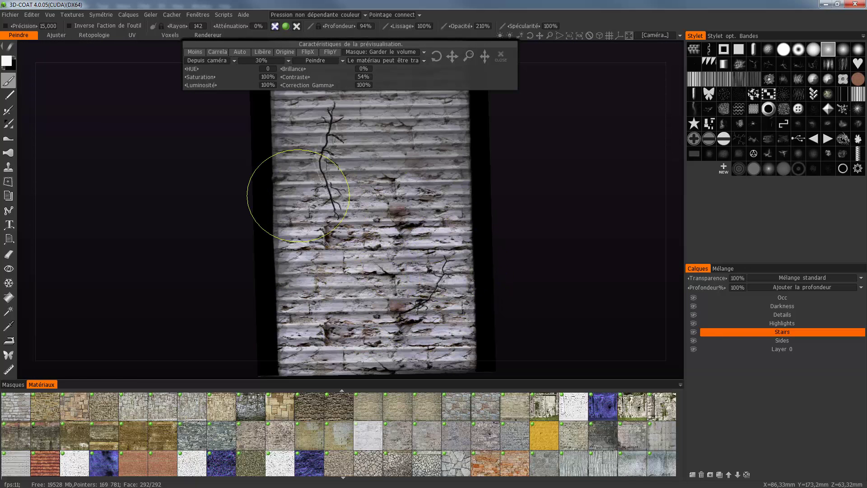
mouse_move(299, 176)
mouse_down()
mouse_move(443, 183)
mouse_move(445, 120)
mouse_move(380, 109)
mouse_move(260, 141)
mouse_up()
middle_drag(300, 100, 296, 194)
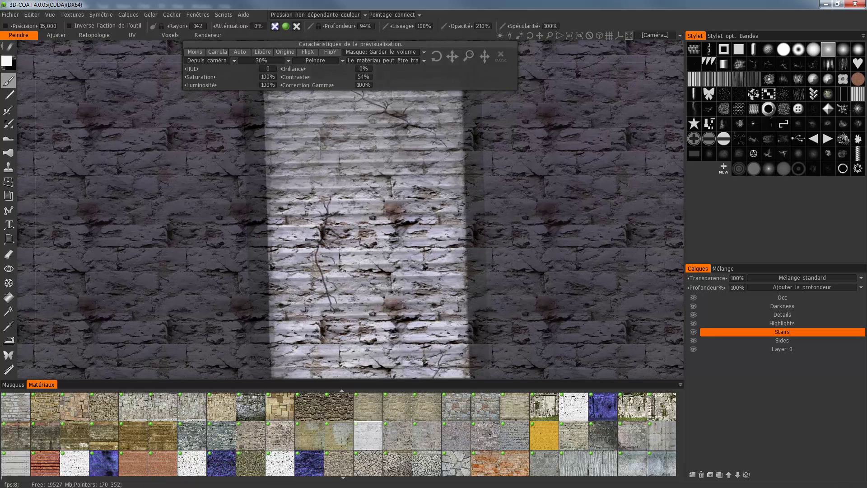
mouse_move(302, 193)
mouse_down()
mouse_move(289, 118)
mouse_move(384, 109)
mouse_move(464, 116)
mouse_move(305, 167)
mouse_move(437, 185)
mouse_up()
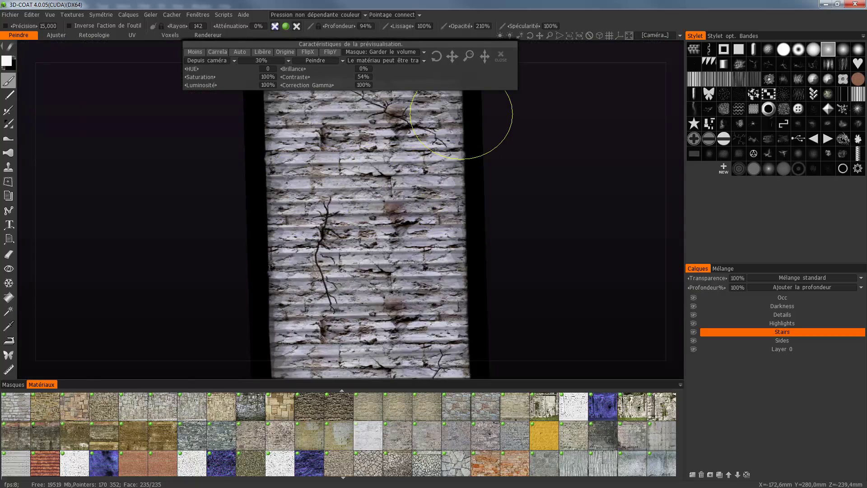
Step: Offset the brick material and blend it over the steps using brush radii of 502 and 304 to vary the pattern, then close the material preview
scroll(544, 126, down, 5)
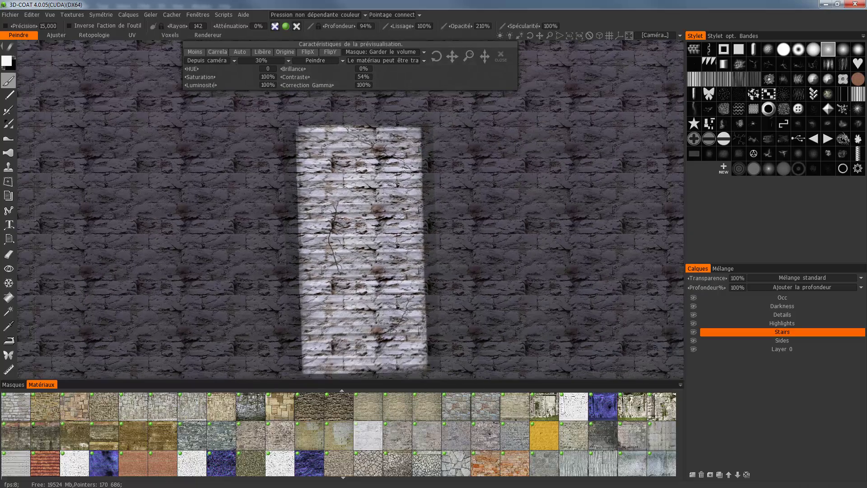
middle_drag(543, 126, 590, 99)
drag(452, 56, 429, 54)
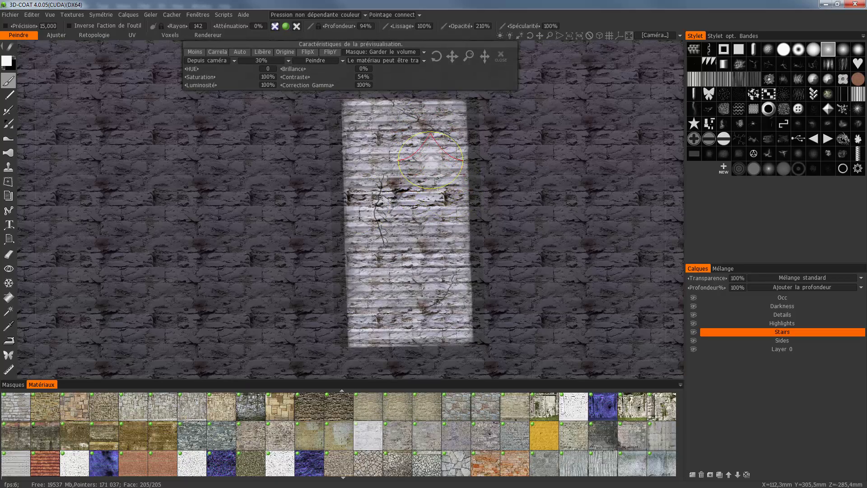
right_drag(438, 162, 520, 161)
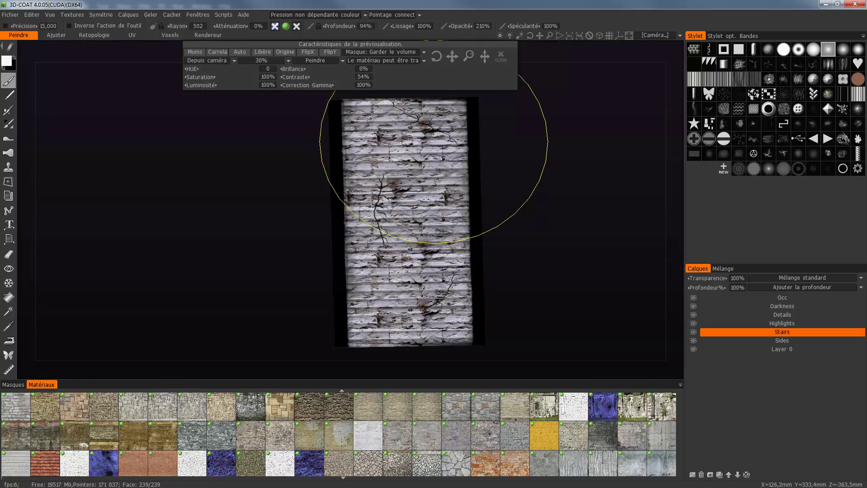
drag(433, 142, 390, 139)
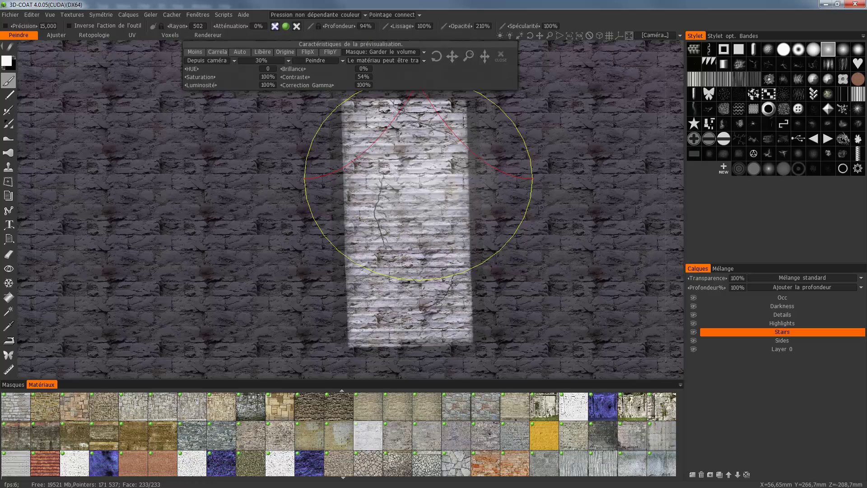
scroll(425, 240, down, 3)
scroll(412, 267, down, 2)
drag(452, 57, 425, 76)
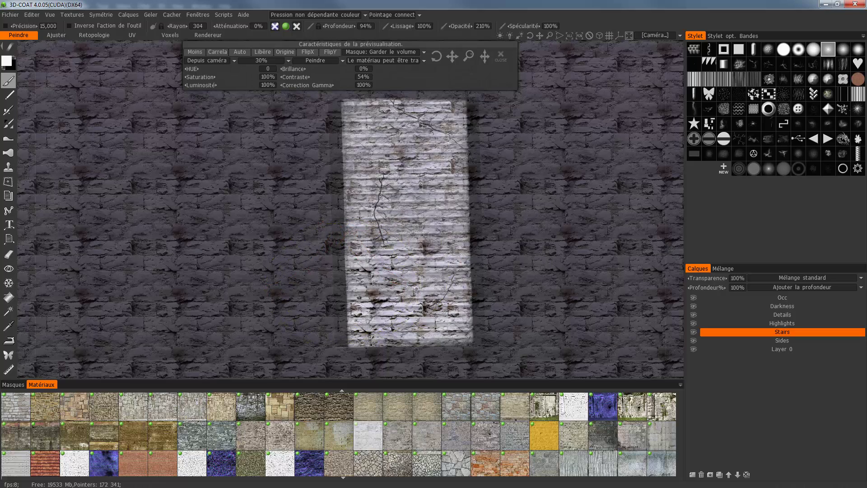
click(500, 55)
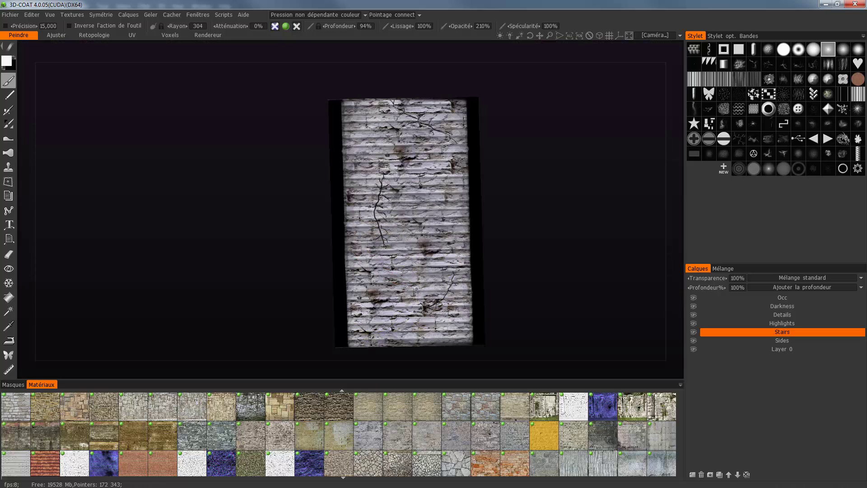
Step: Reveal the hidden coping stones and walls, and examine the retextured steps against them
alt+drag(538, 118, 484, 97)
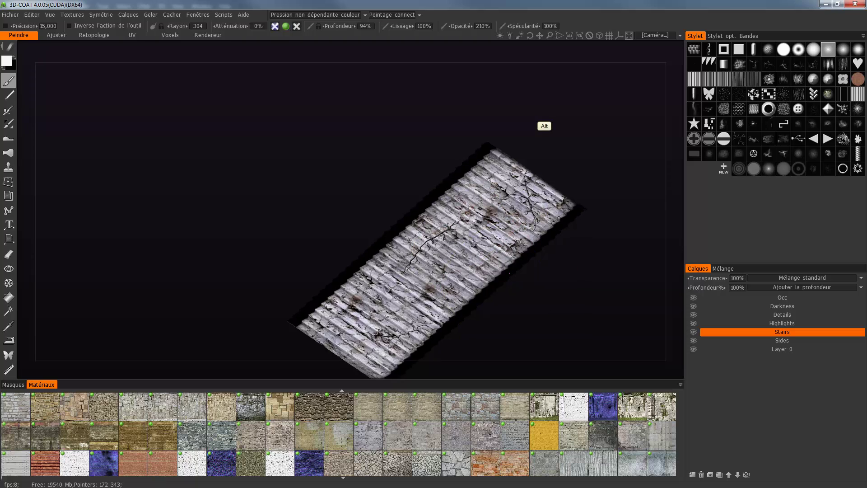
alt+middle_drag(515, 273, 472, 187)
mouse_move(472, 187)
alt+right_down()
mouse_move(616, 161)
mouse_move(582, 176)
alt+right_up()
key(ctrl)
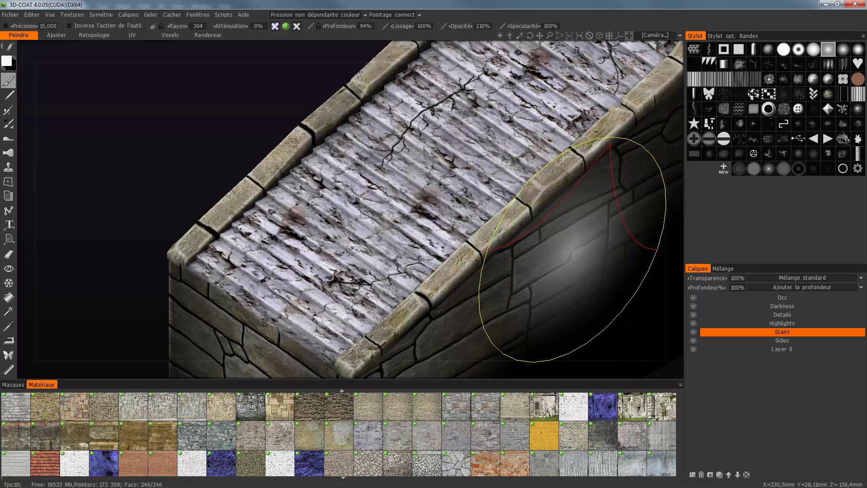
alt+right_drag(567, 248, 458, 240)
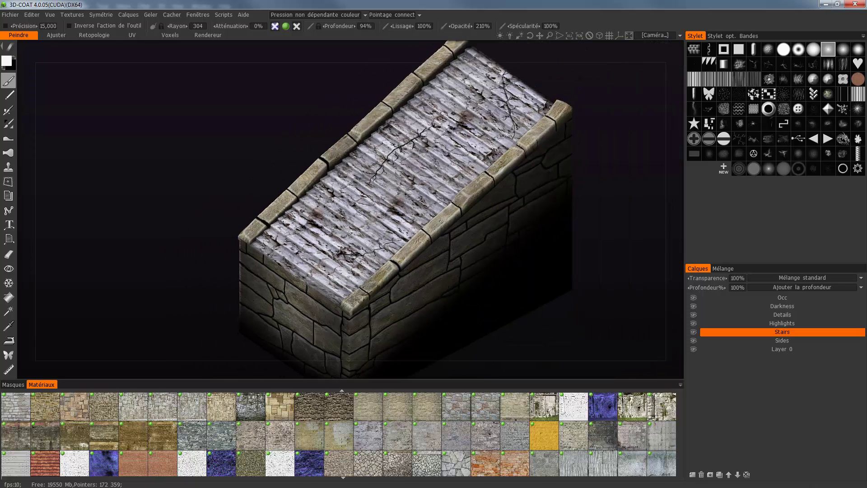
alt+drag(459, 241, 526, 262)
alt+middle_drag(545, 186, 538, 123)
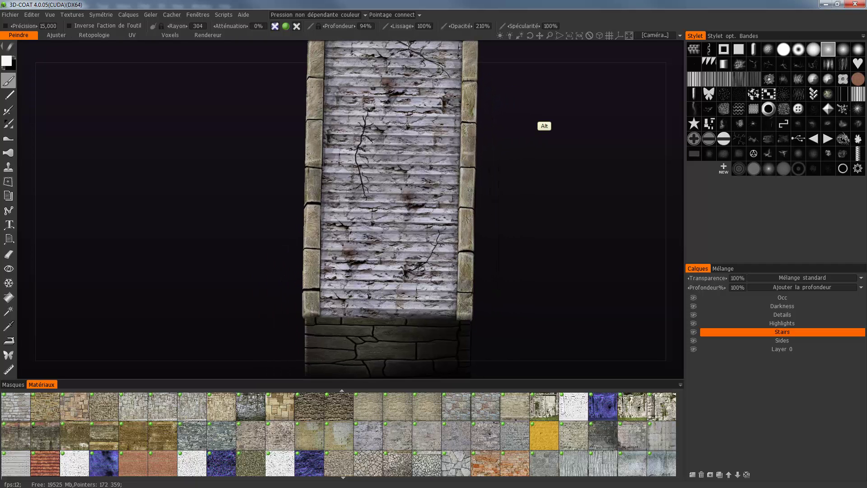
alt+right_drag(538, 123, 515, 121)
alt+drag(515, 121, 510, 112)
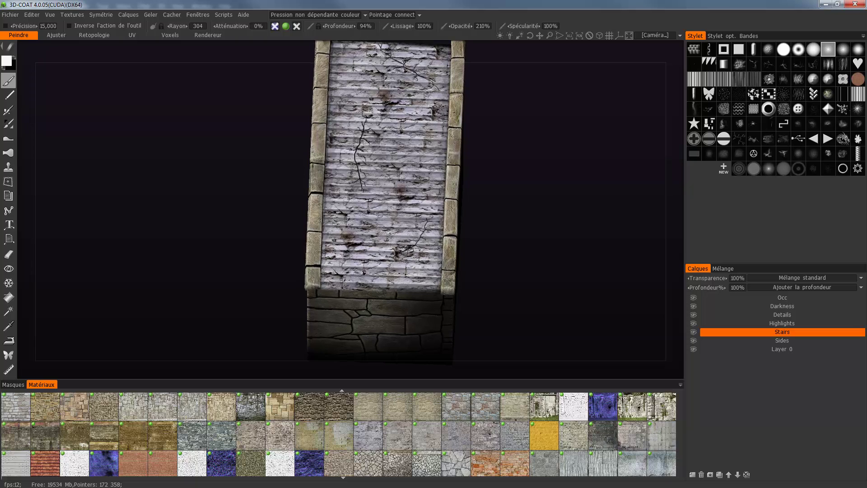
Step: Preview a different stone material over the steps, then hide both coping stones, the front wall and the adjacent side wall
click(221, 435)
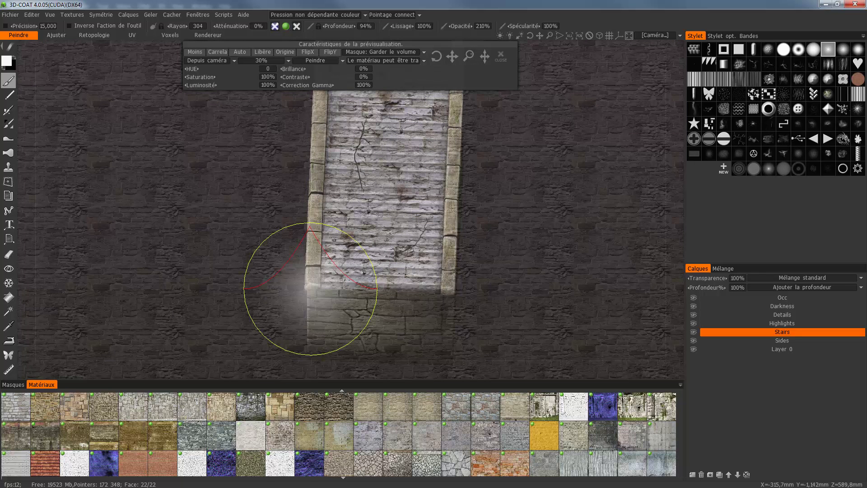
drag(539, 126, 545, 126)
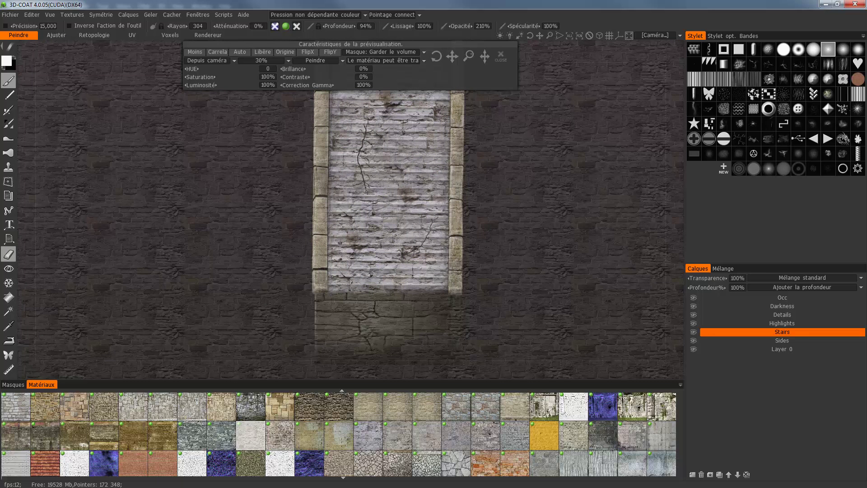
click(9, 269)
alt+drag(544, 126, 544, 126)
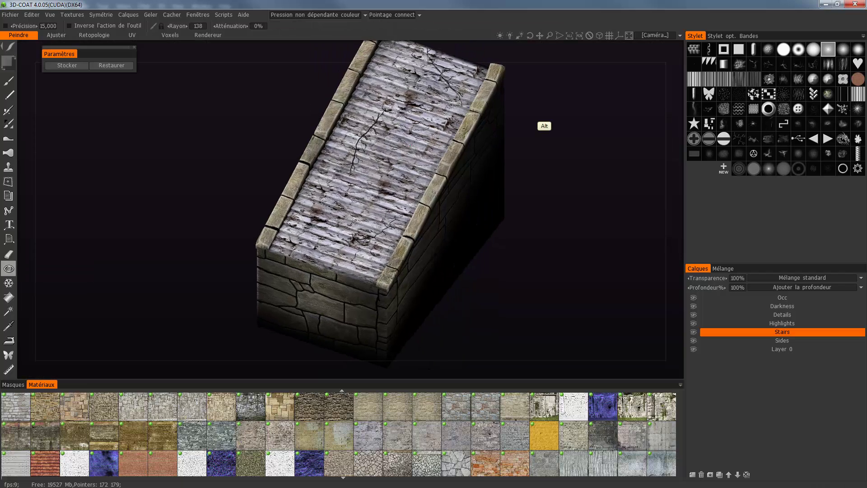
click(437, 199)
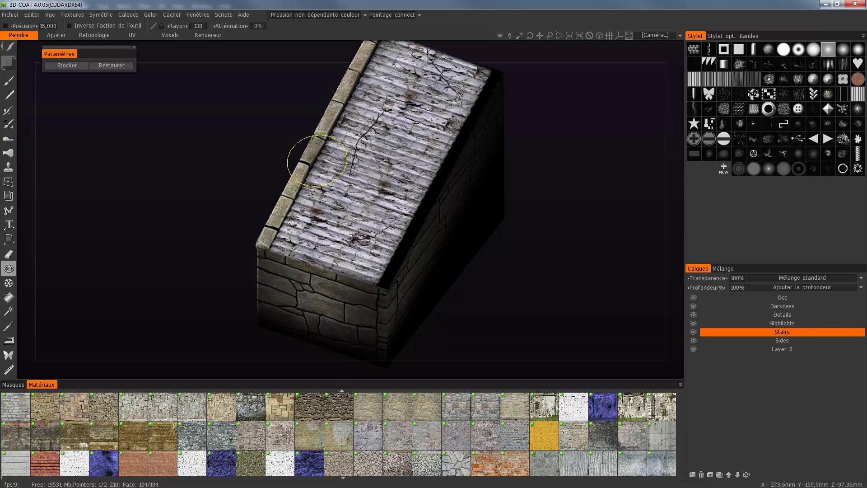
click(311, 157)
click(309, 298)
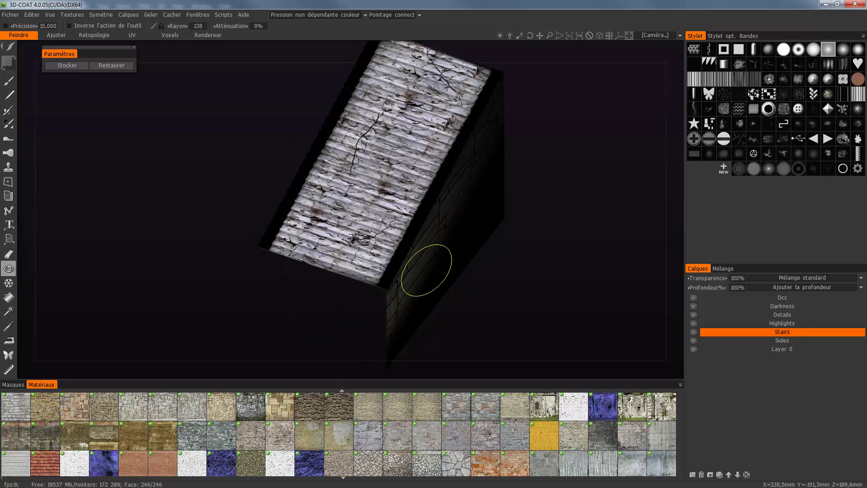
click(442, 236)
Step: Hide the remaining side and back walls to isolate the steps, and turn them to face the view
alt+drag(544, 126, 544, 126)
click(537, 310)
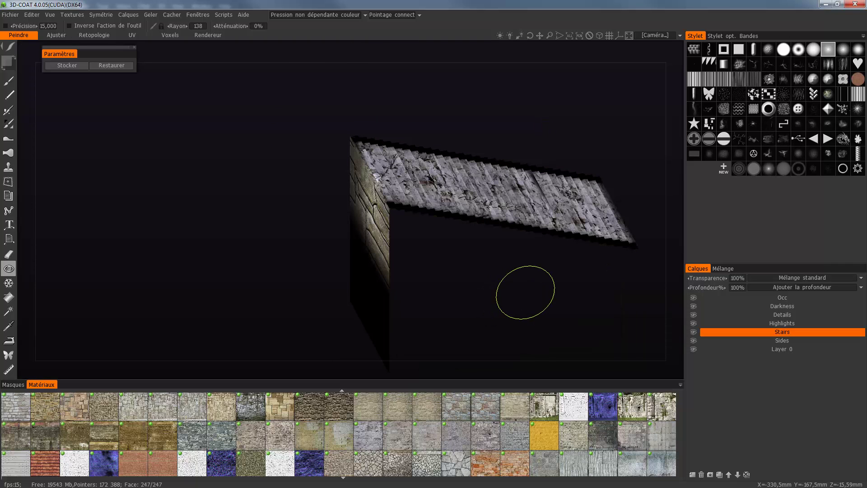
click(362, 261)
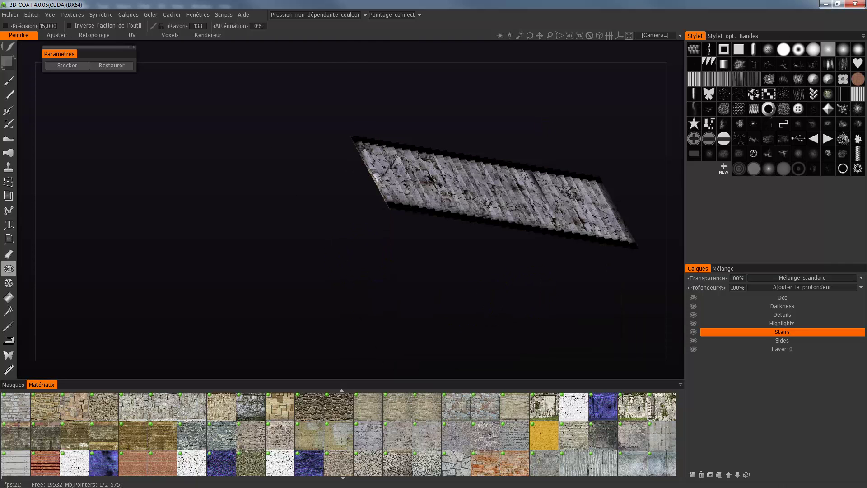
alt+drag(360, 247, 357, 256)
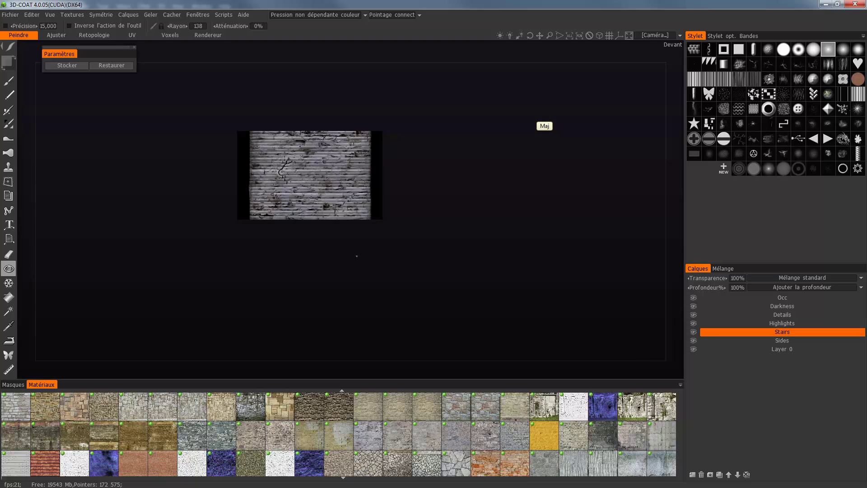
alt+middle_drag(357, 256, 405, 218)
alt+drag(405, 219, 406, 272)
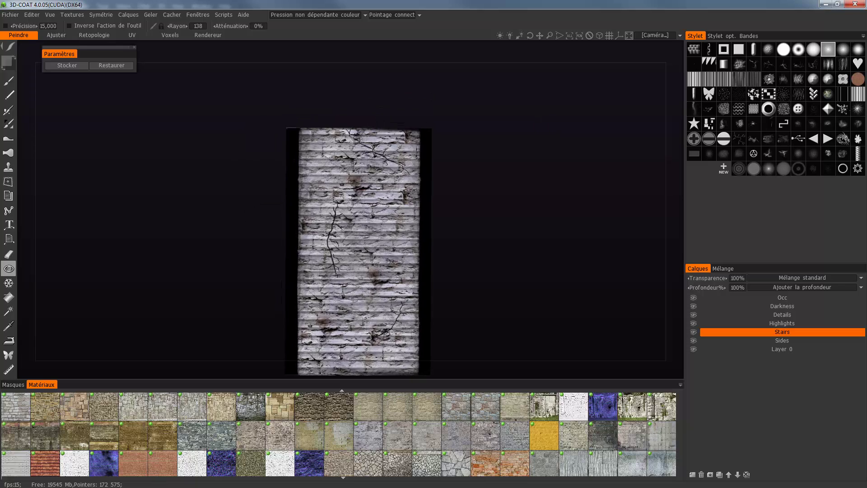
alt+middle_drag(405, 272, 405, 234)
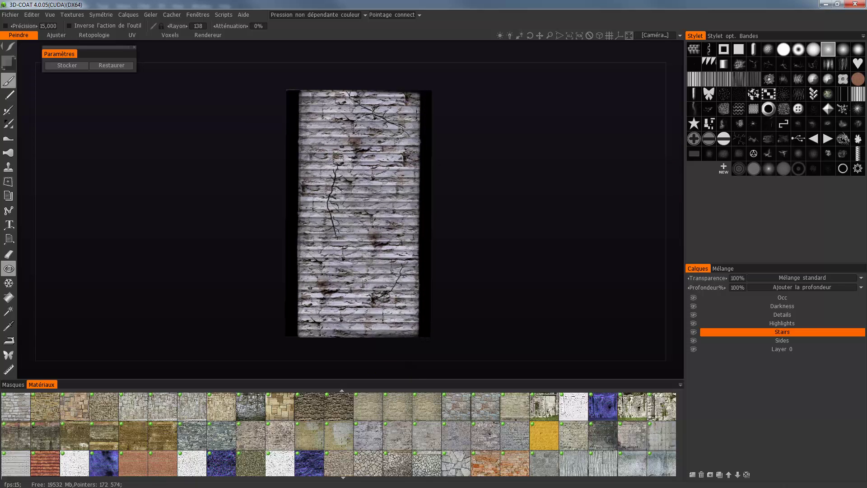
Step: Enlarge a brick material with lighter joints and paint it over all the isolated steps with a brush radius of 304
click(8, 81)
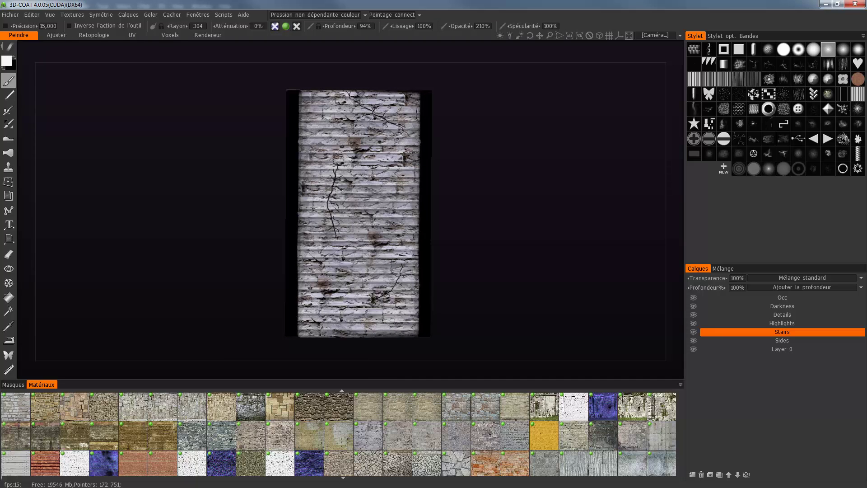
click(280, 435)
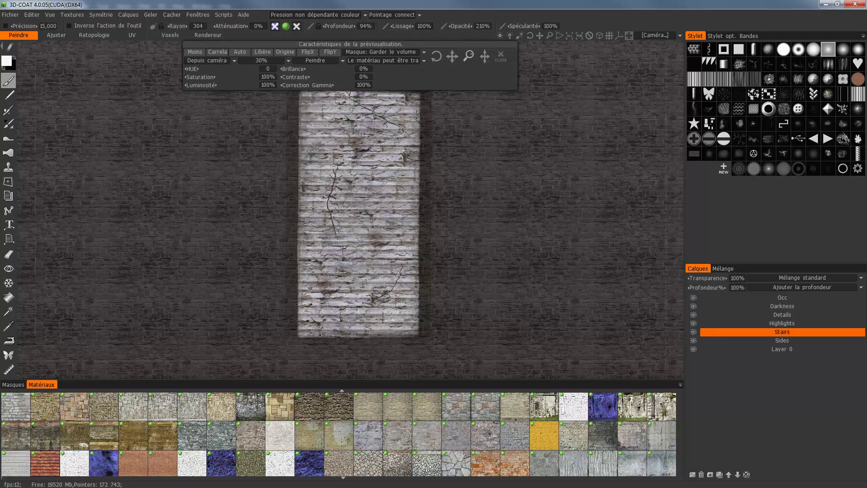
drag(468, 56, 501, 56)
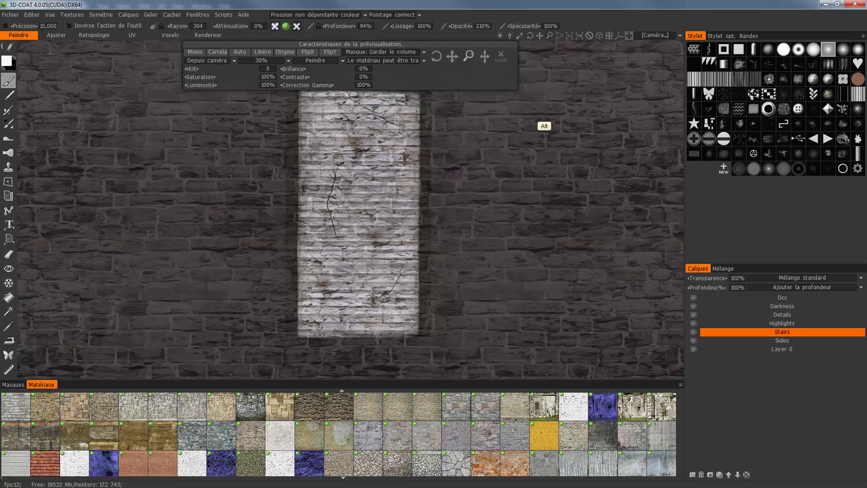
mouse_move(364, 290)
mouse_down()
mouse_move(408, 312)
mouse_move(319, 316)
mouse_move(307, 294)
mouse_move(383, 271)
mouse_move(353, 209)
mouse_move(300, 199)
mouse_move(406, 184)
mouse_move(347, 120)
mouse_move(316, 111)
mouse_up()
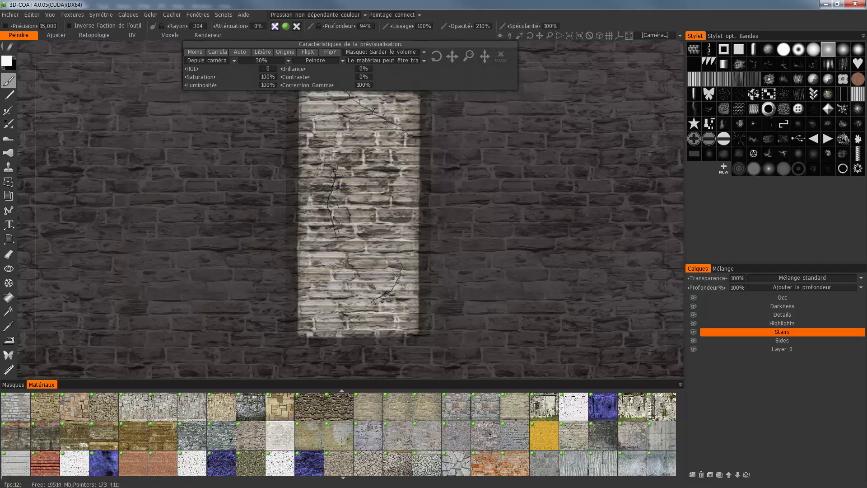
Step: Reveal the hidden coping stones and walls, close the material preview, and examine the repainted steps at an angle
mouse_move(533, 134)
alt+mouse_down()
mouse_move(528, 113)
mouse_move(517, 129)
alt+mouse_up()
mouse_move(463, 98)
alt+mouse_down()
mouse_move(437, 96)
mouse_move(466, 106)
alt+mouse_up()
key(ctrl+z)
alt+right_drag(466, 105, 423, 137)
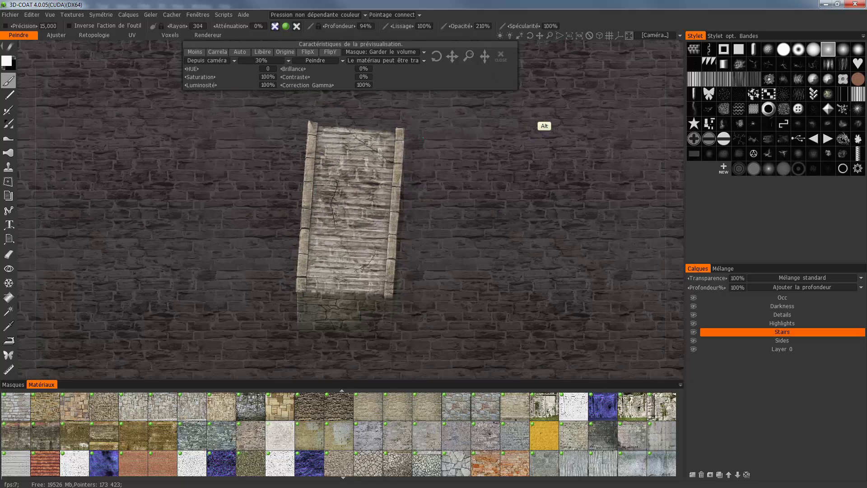
click(501, 56)
alt+drag(423, 137, 379, 113)
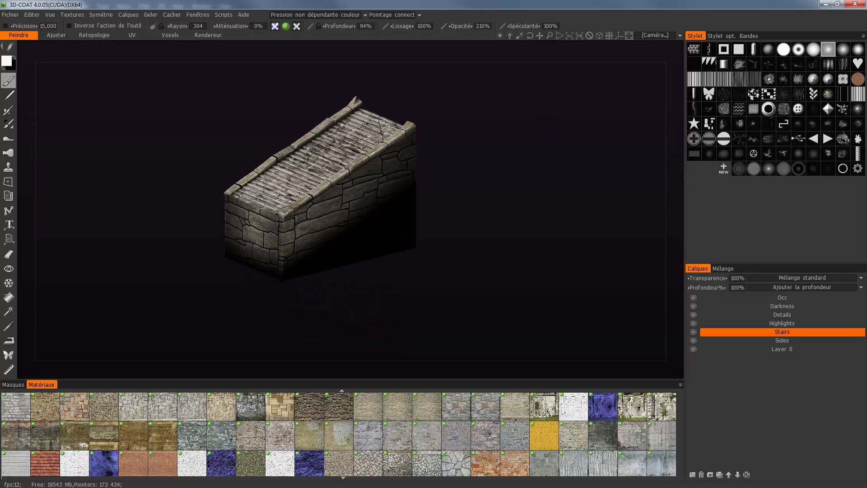
alt+middle_drag(423, 138, 478, 176)
alt+right_drag(478, 176, 680, 119)
scroll(518, 171, up, 2)
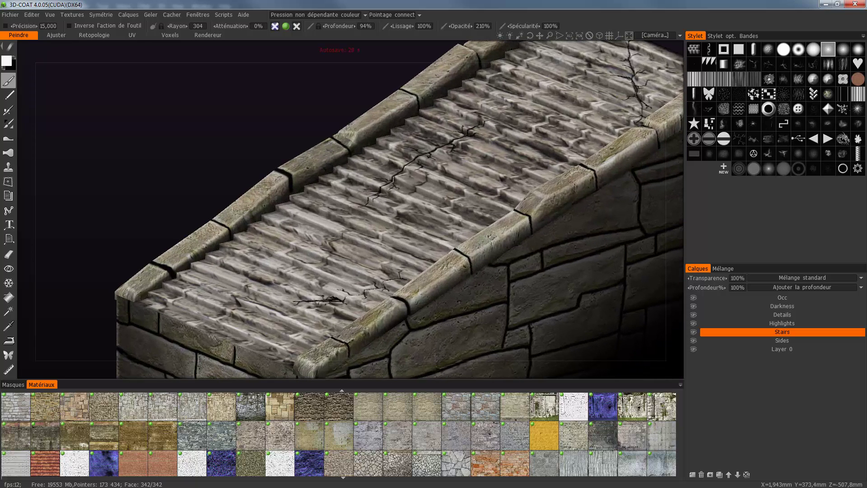
alt+drag(582, 80, 598, 74)
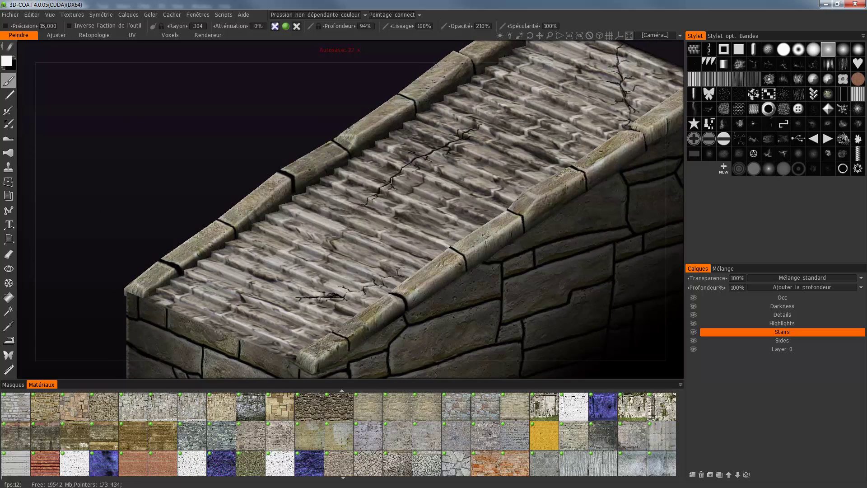
Step: Send all layers to Photoshop and update the open Layers.psd from its changed copy on disk
click(31, 14)
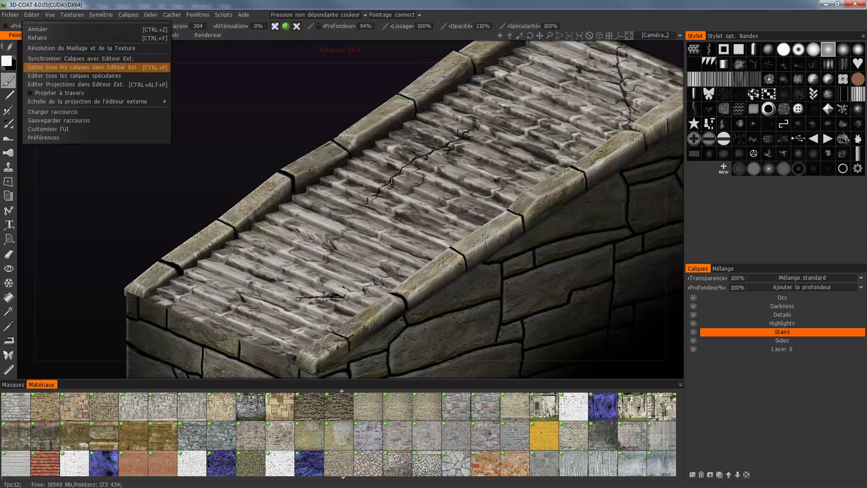
mouse_move(90, 102)
click(82, 66)
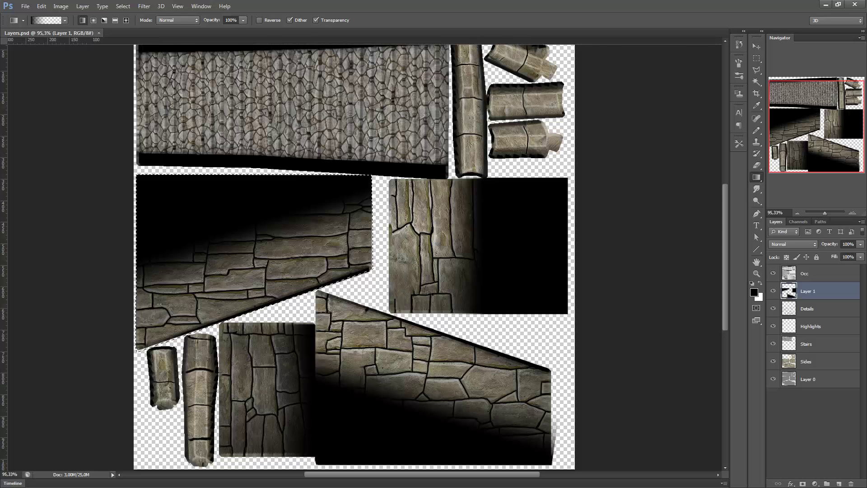
key(ctrl+s)
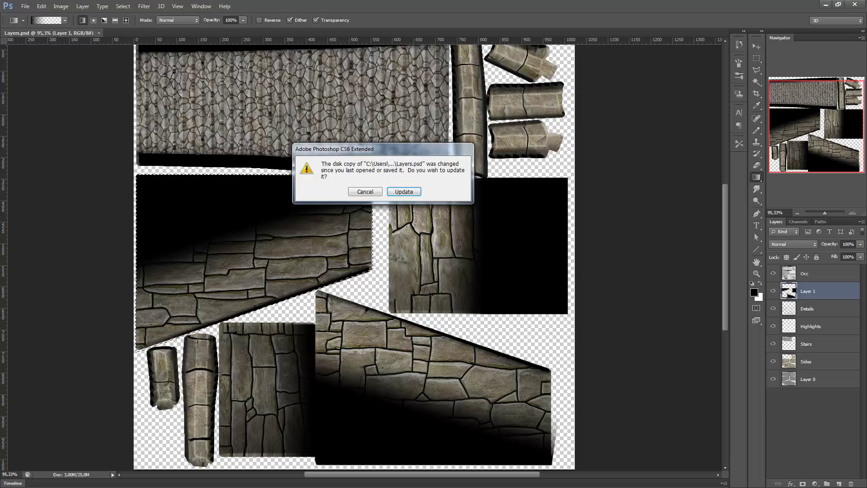
key(Return)
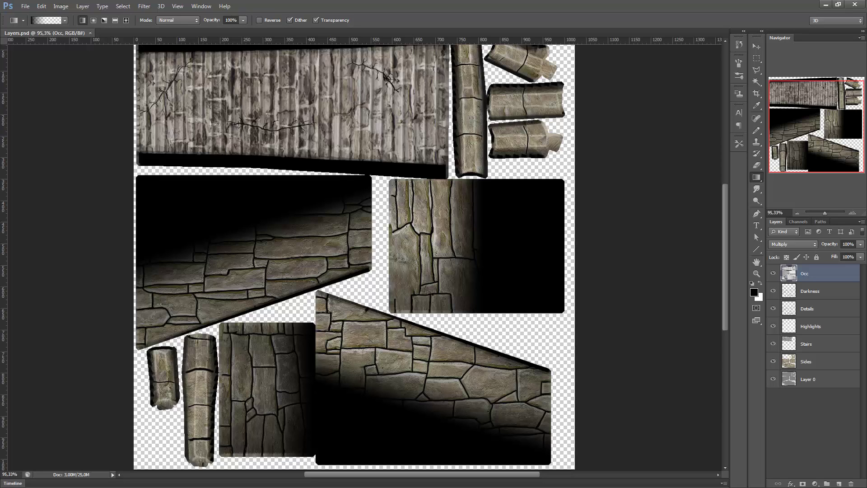
Step: Darken the Occ layer with Levels by setting the black input level to 111
key(ctrl+l)
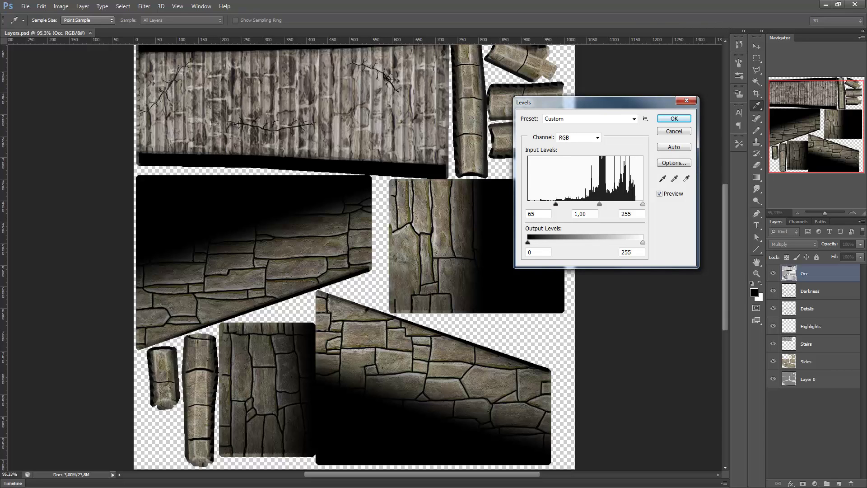
key(Up)
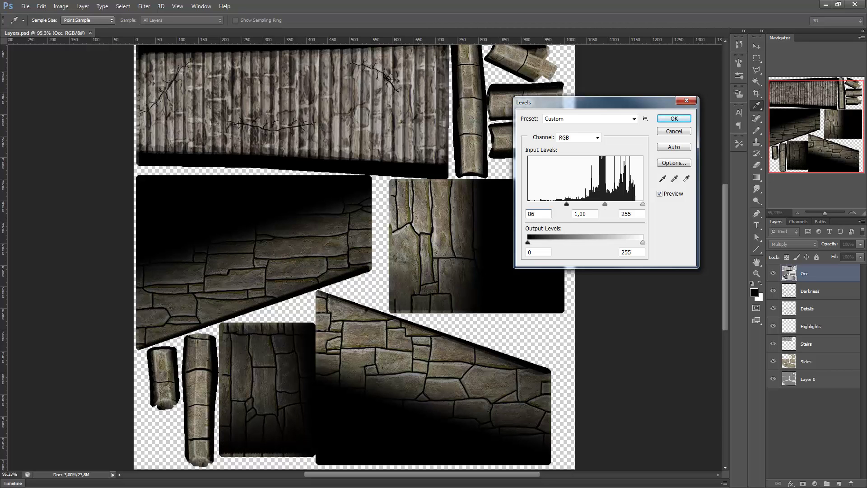
drag(567, 204, 578, 204)
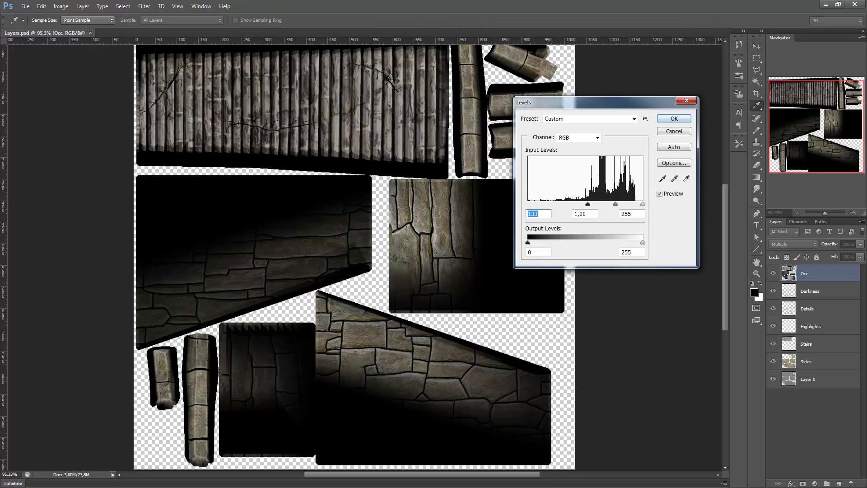
key(Down)
key(Down)
key(Down)
key(Down)
key(Down)
key(Down)
key(Down)
key(Down)
key(Down)
key(Down)
key(Down)
key(Down)
key(Down)
key(Down)
key(Down)
key(Down)
key(Down)
key(Down)
key(Down)
key(Down)
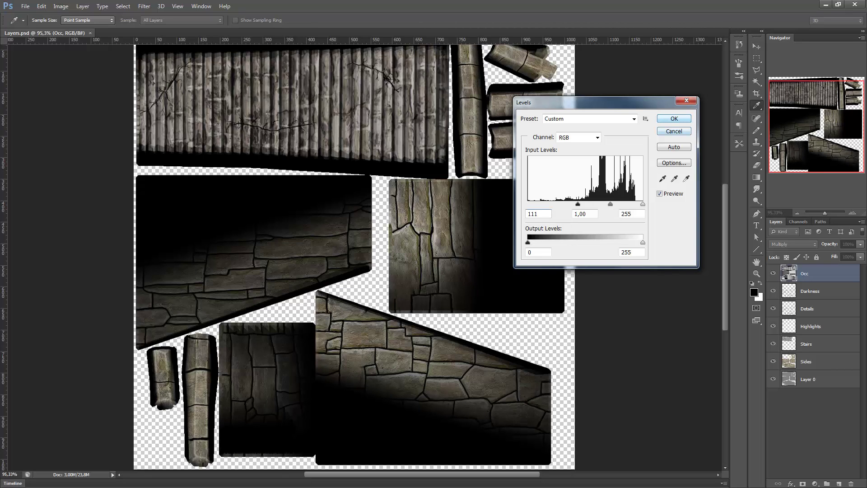
key(Return)
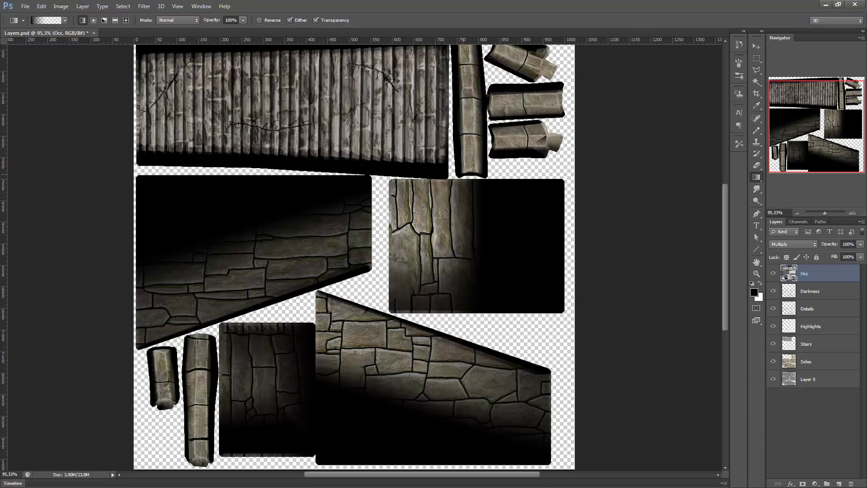
Step: Switch back to 3D-Coat and examine the darkened shading from several angles, comparing the model with the Occ layer hidden and shown
click(826, 4)
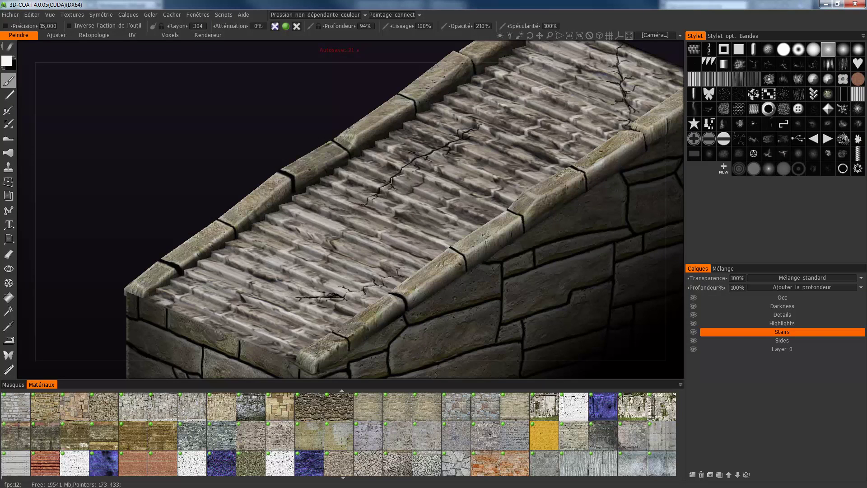
scroll(350, 209, down, 8)
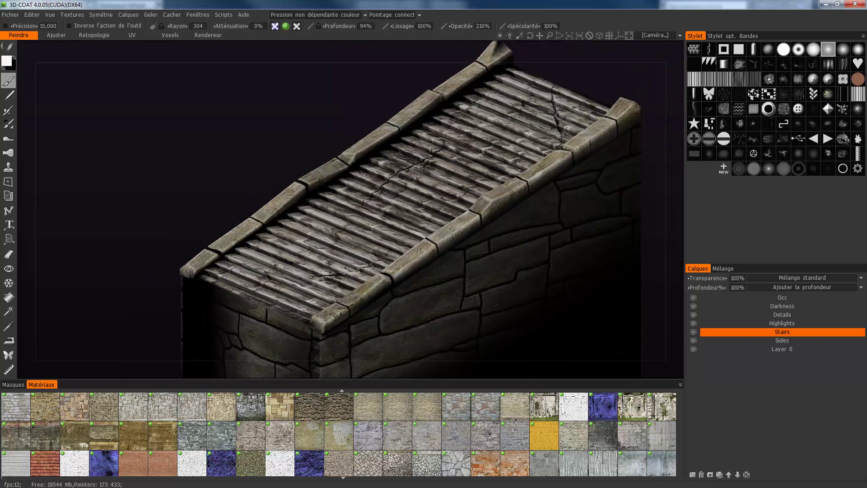
middle_drag(350, 209, 348, 194)
middle_drag(384, 216, 382, 199)
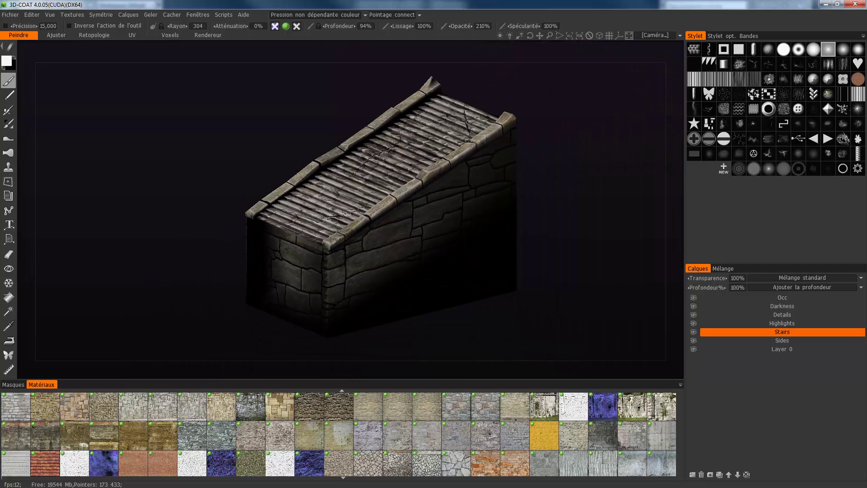
drag(180, 244, 353, 212)
drag(519, 278, 447, 294)
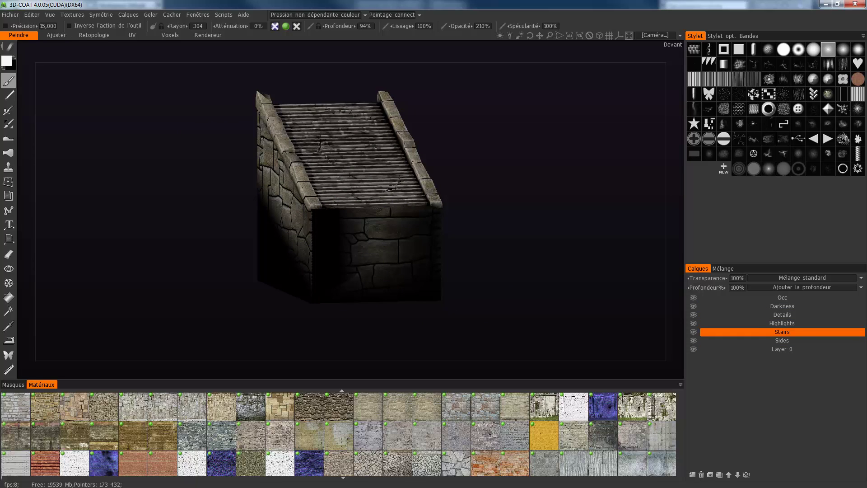
click(693, 297)
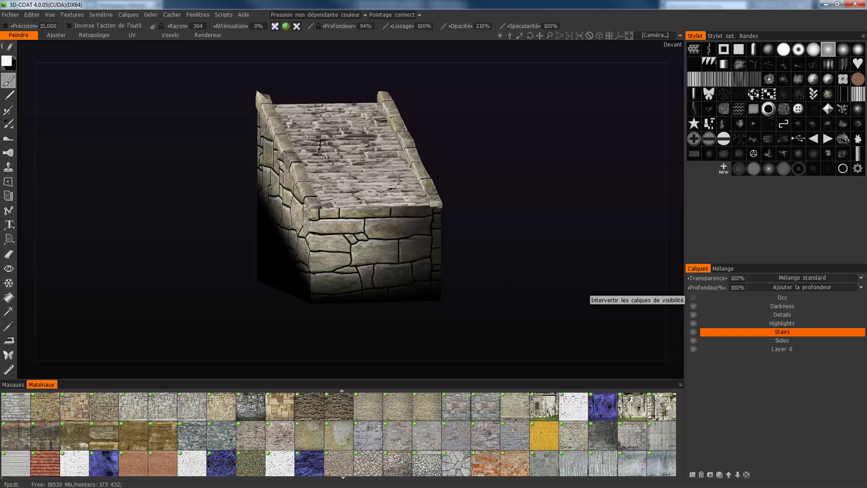
click(693, 298)
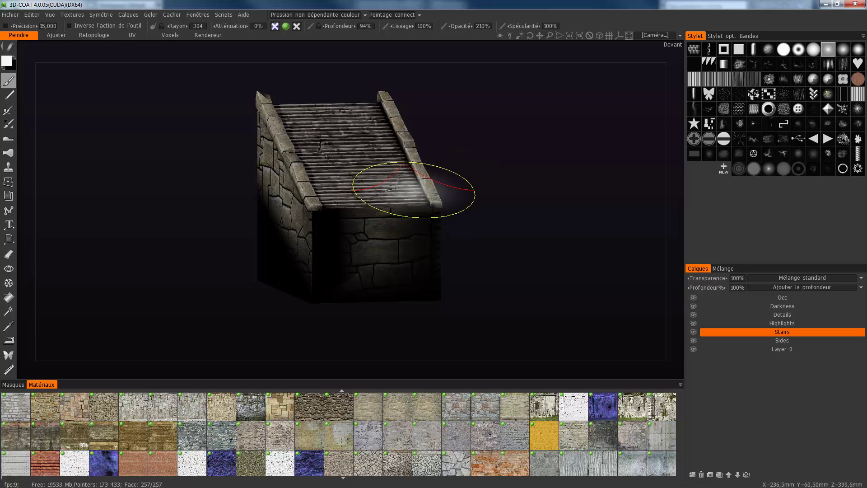
Step: Switch to Photoshop, clear the Occ layer everywhere outside the stair treads using a polygonal lasso selection, and save Layers.psd
key(alt+Tab)
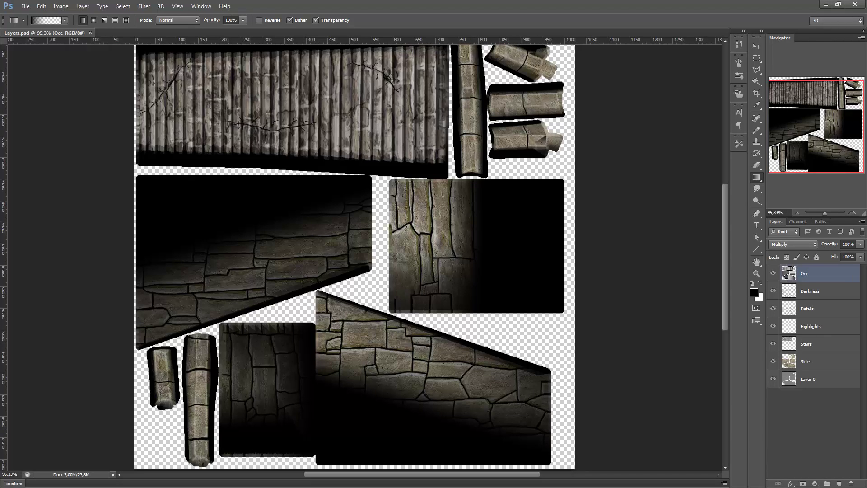
click(772, 273)
click(773, 273)
key(m)
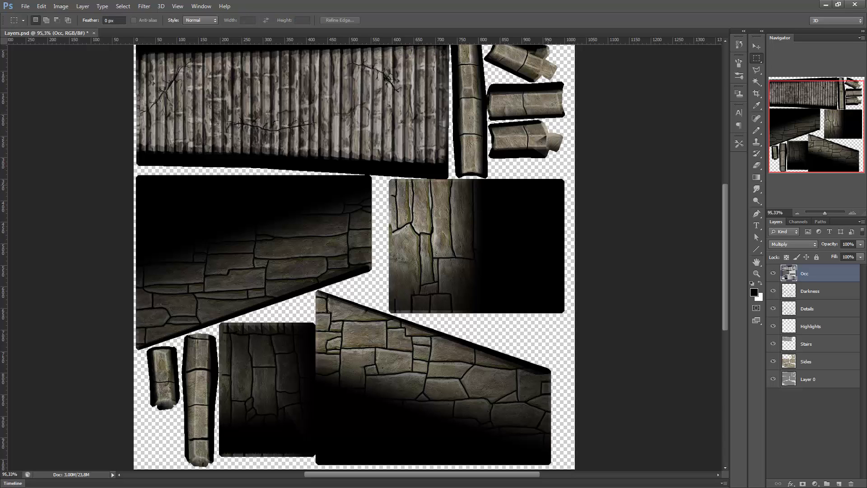
key(l)
scroll(354, 257, up, 4)
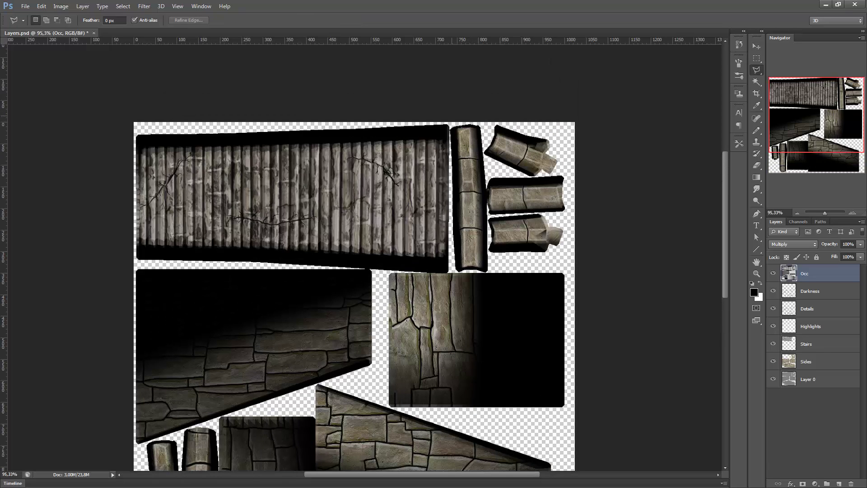
click(451, 115)
click(449, 271)
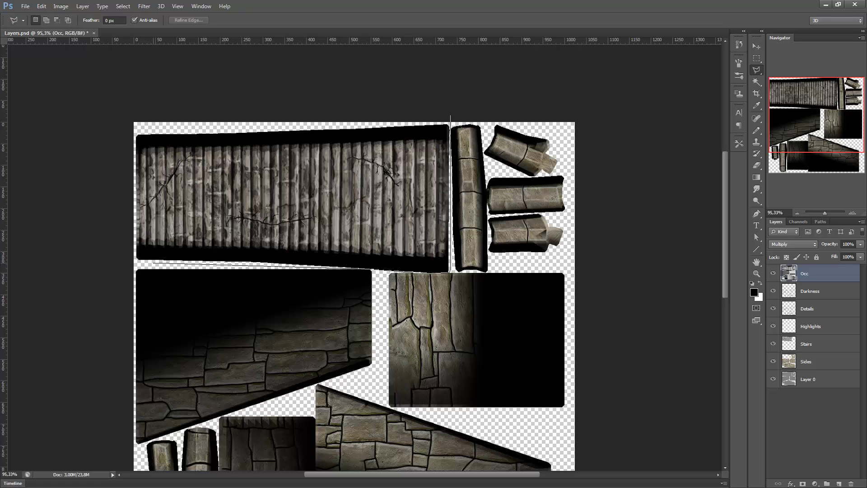
click(123, 264)
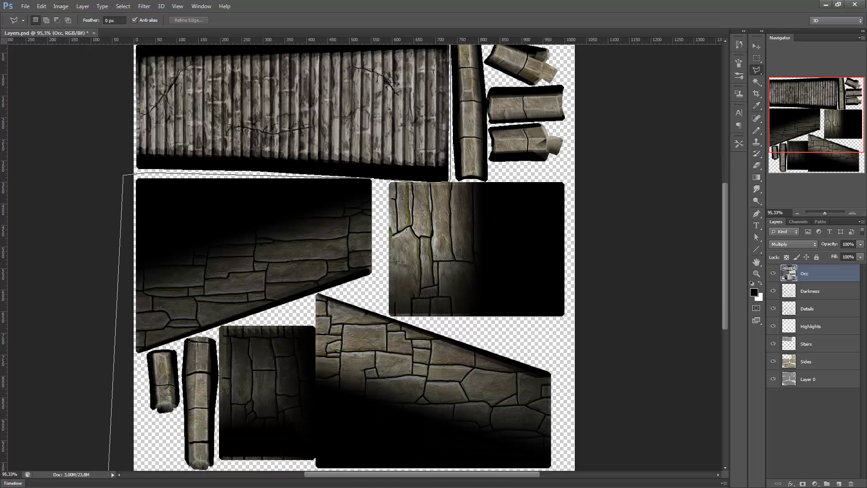
click(124, 457)
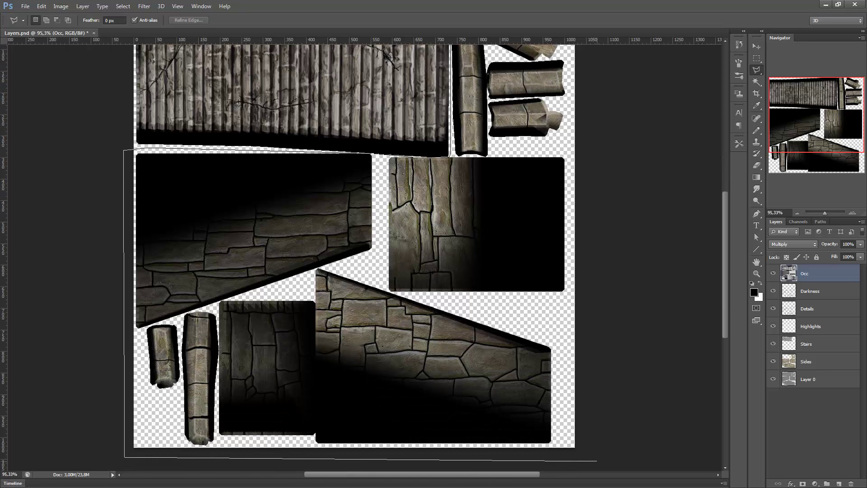
click(598, 461)
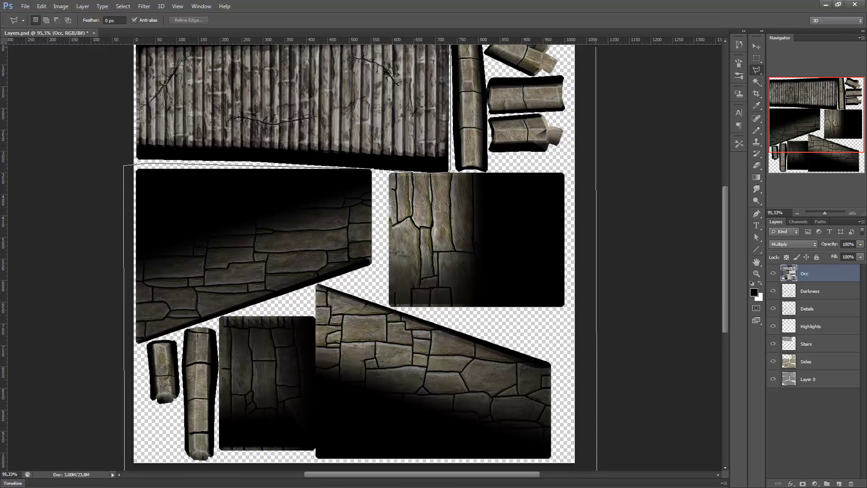
key(alt)
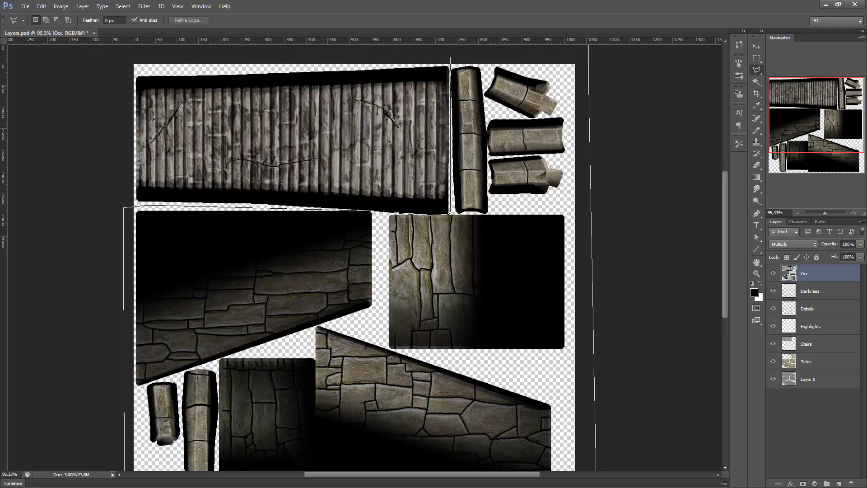
click(588, 103)
click(580, 63)
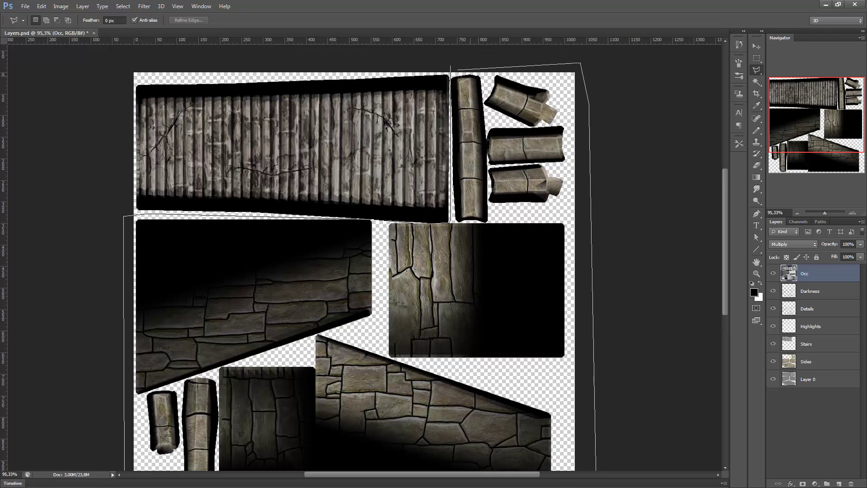
click(451, 66)
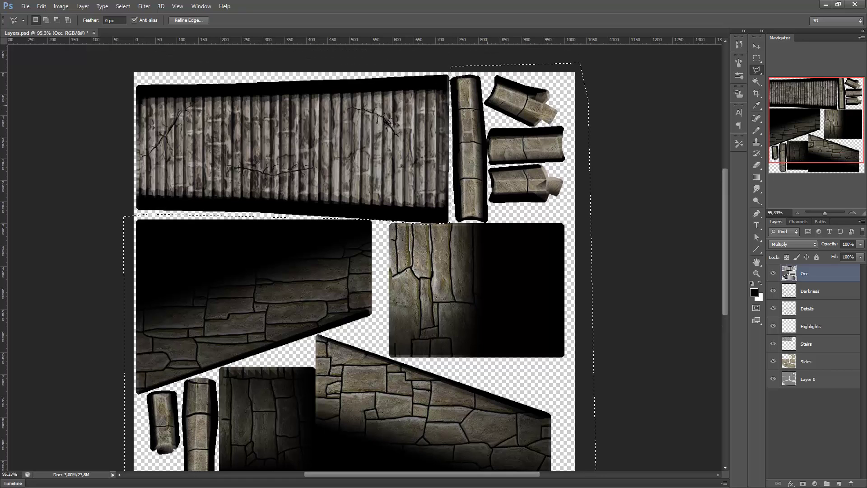
key(Delete)
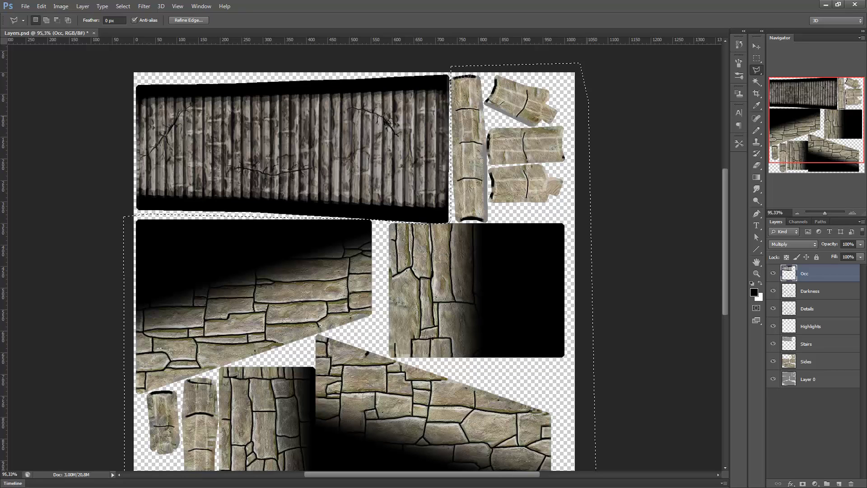
key(ctrl+s)
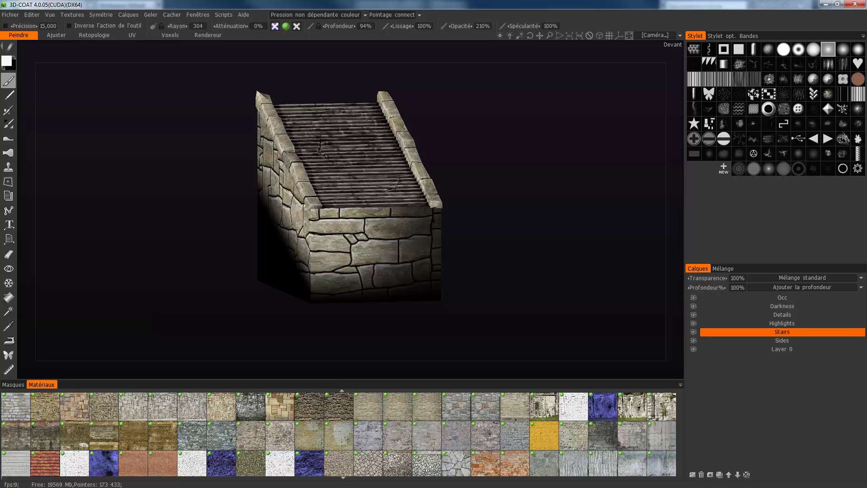
Step: Switch back to 3D-Coat, inspect the model's shading from several angles, and delete the Occ layer
alt+drag(346, 181, 323, 190)
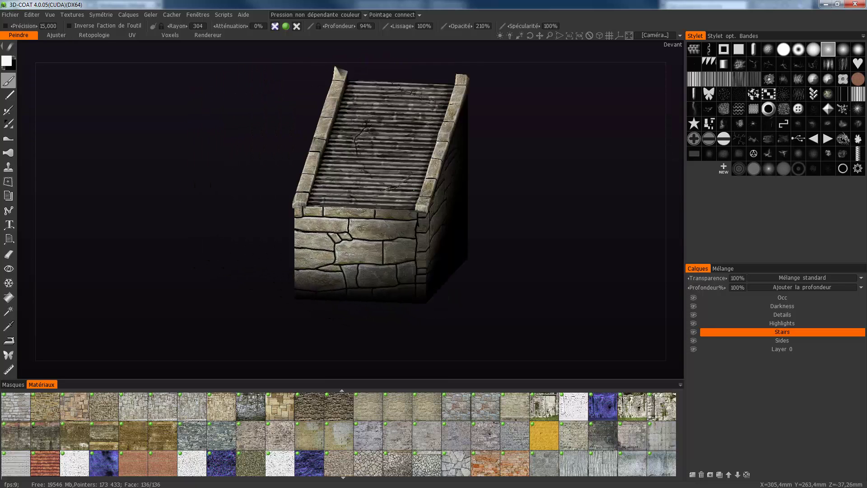
alt+drag(414, 190, 370, 208)
click(782, 297)
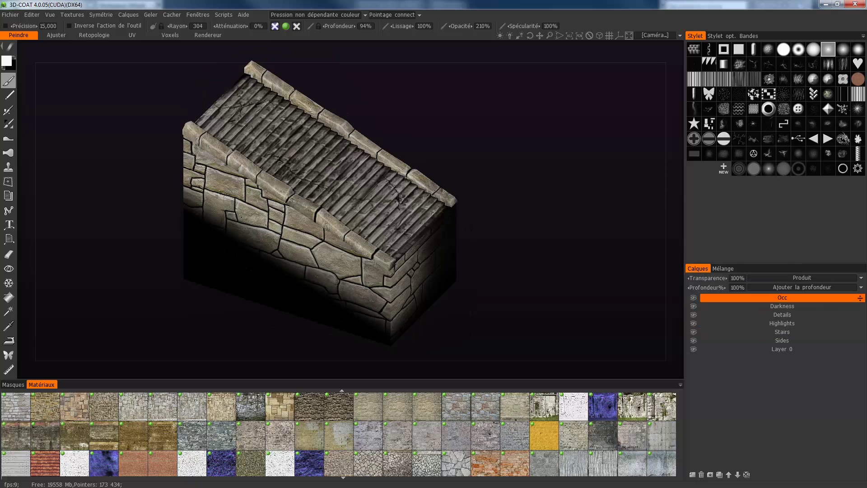
click(702, 474)
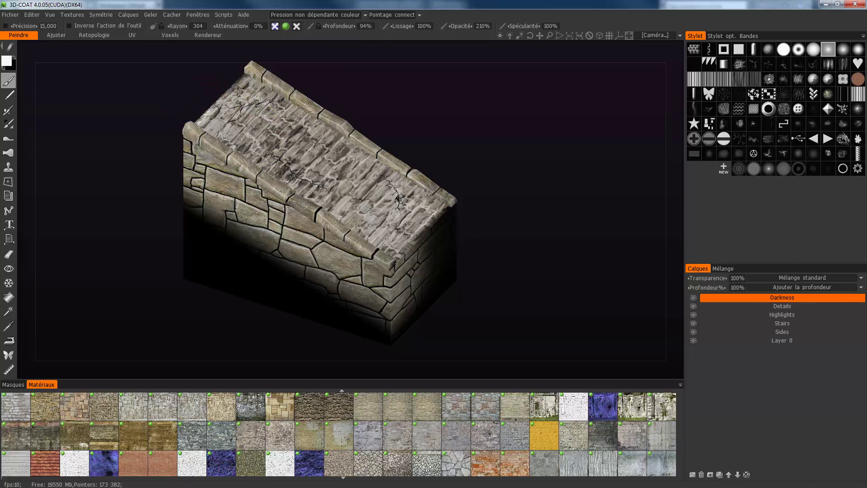
Step: Calculate the model's occlusion onto a new layer using Sphère+Hémisphère light sources
click(72, 14)
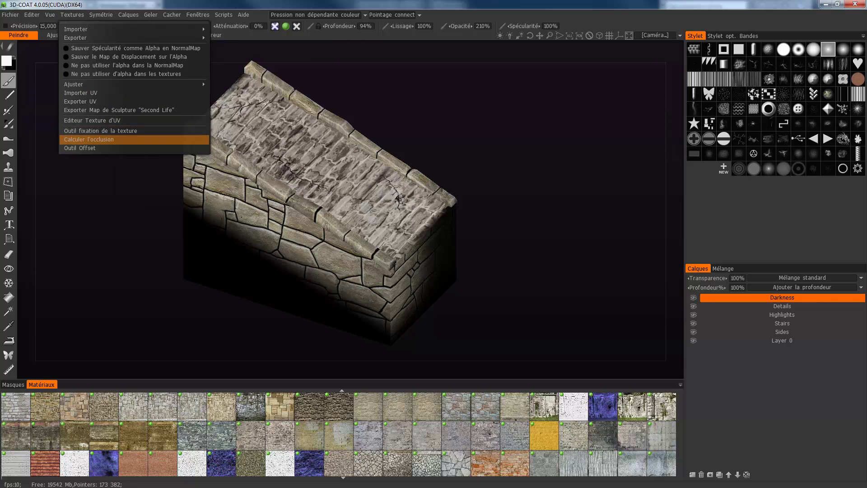
click(103, 139)
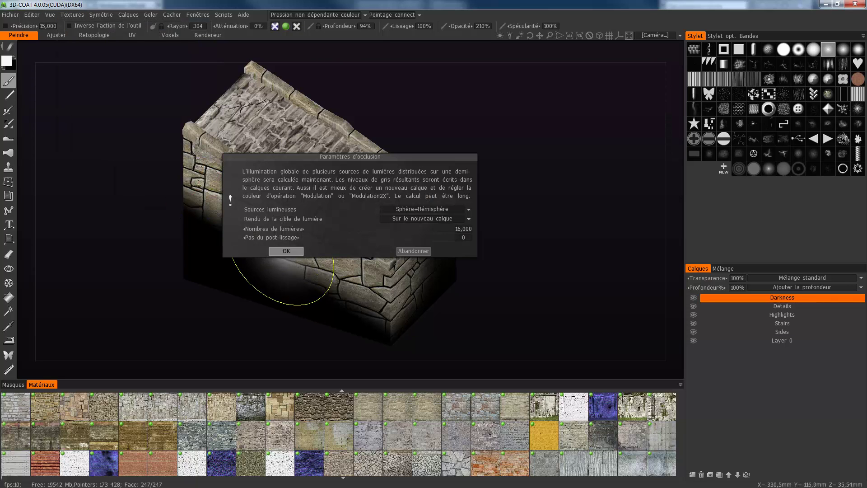
click(285, 251)
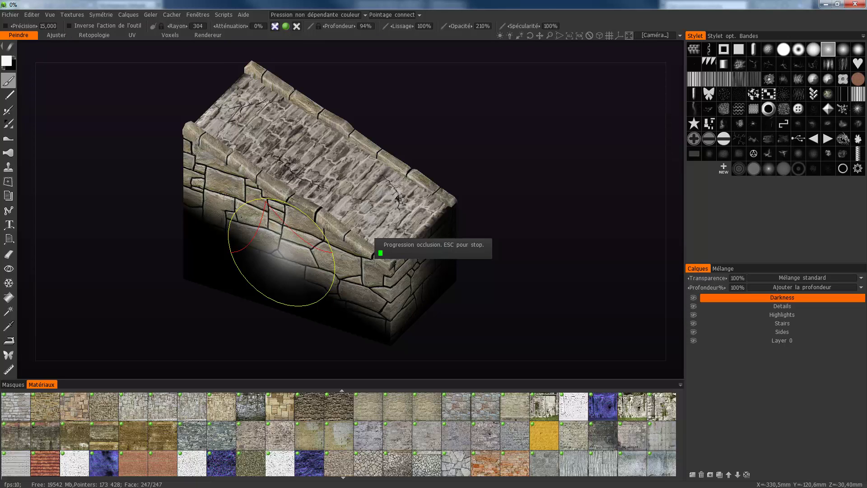